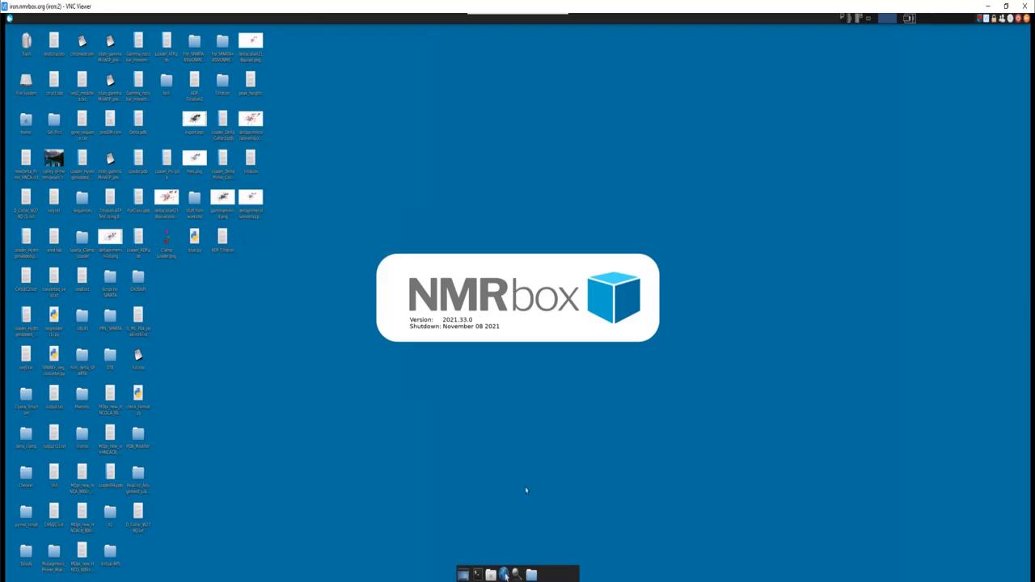
# - Launch sparky from a terminal and decline creating the missing default directories
pyautogui.click(477, 574)
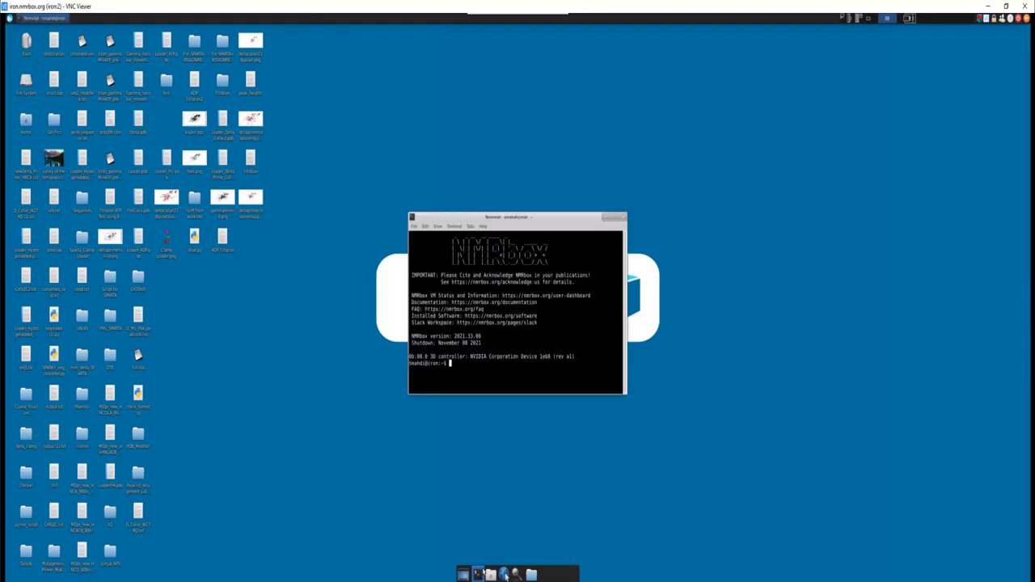
pyautogui.write('sparky')
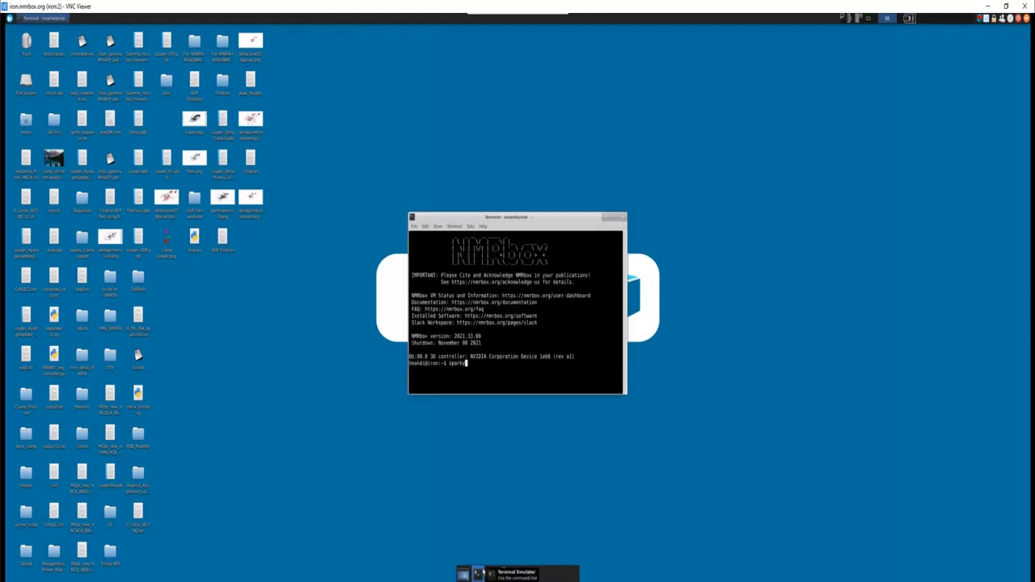
pyautogui.press('Return')
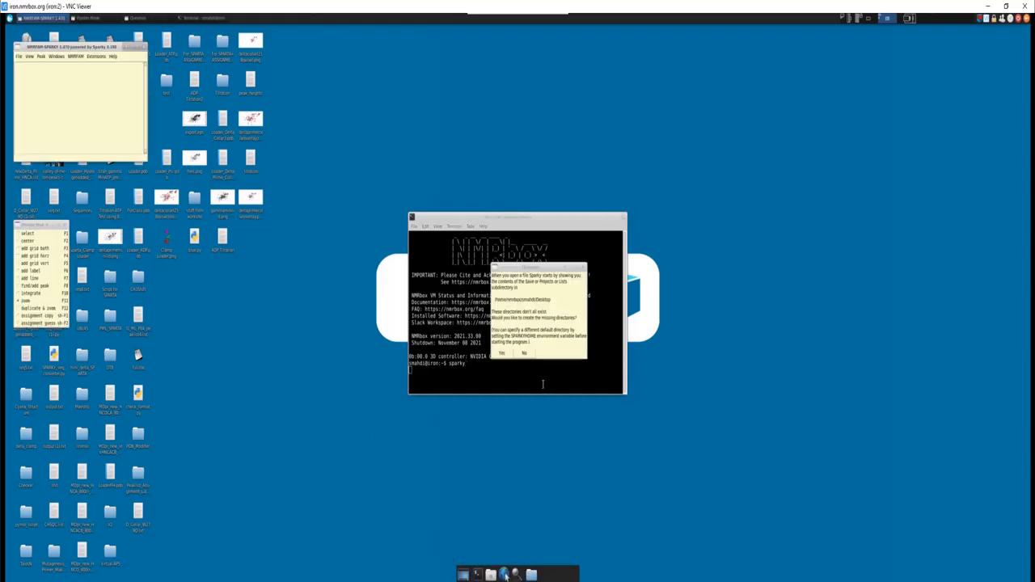
pyautogui.click(526, 354)
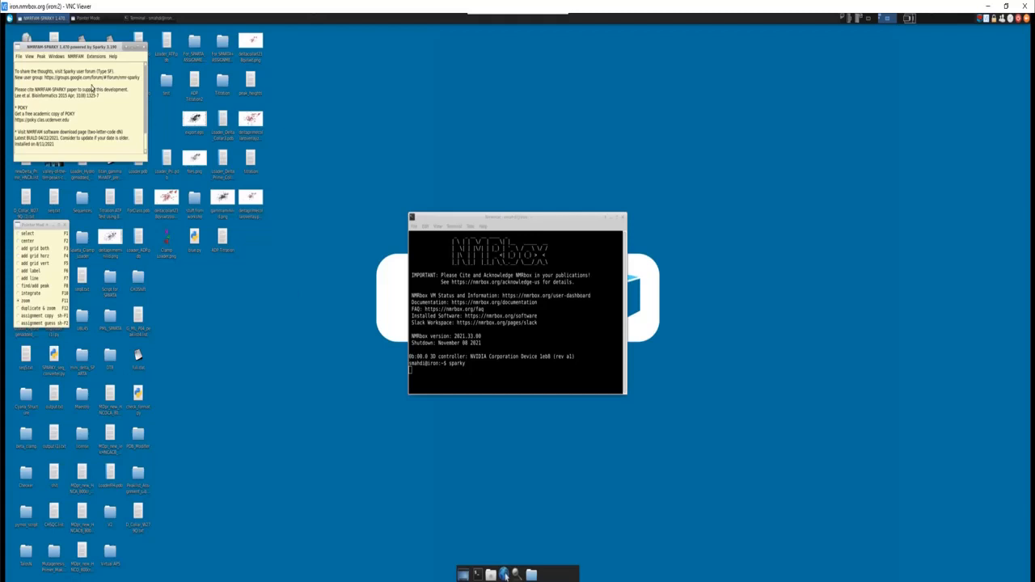
# - Start opening a spectrum file and browse to the Documents/nmr_spectra/Assignments directory
pyautogui.click(20, 58)
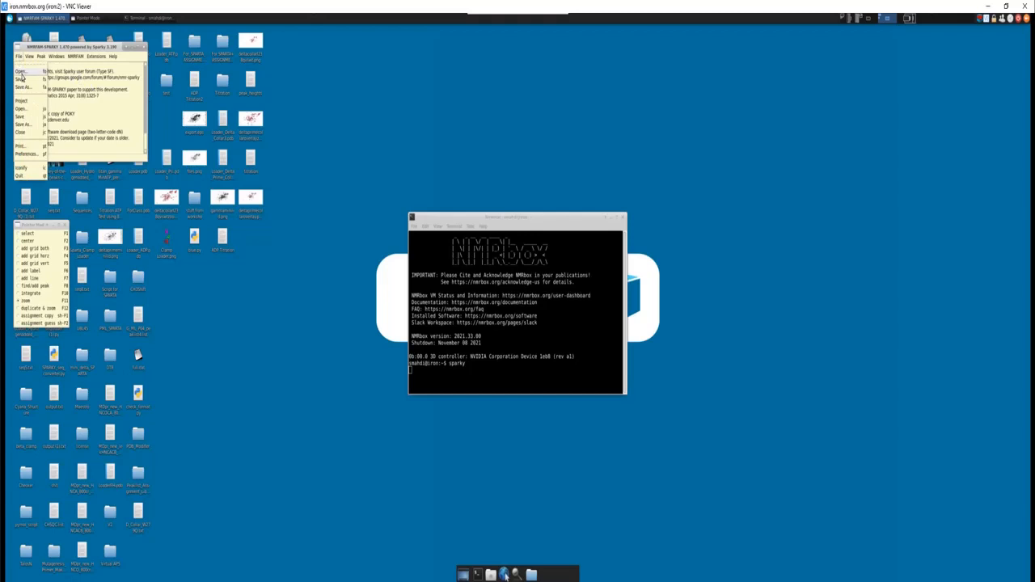
pyautogui.click(21, 73)
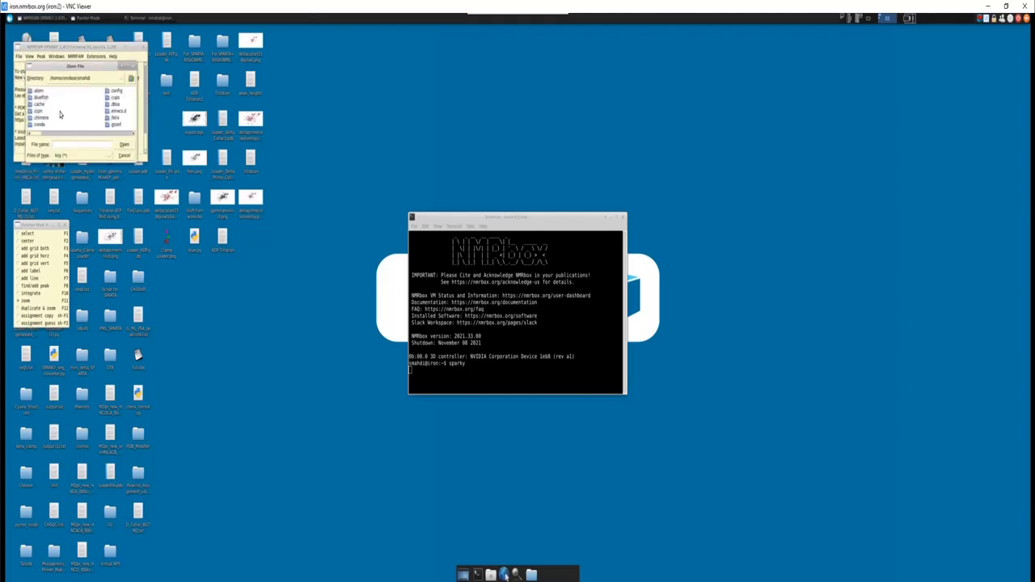
pyautogui.write('Documents')
pyautogui.press('Return')
pyautogui.write('nmr')
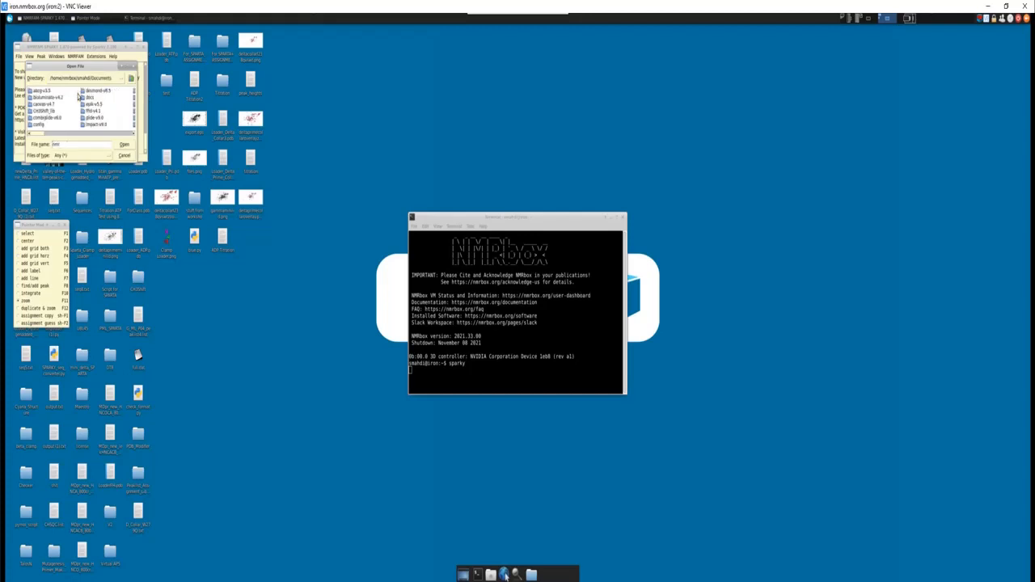
pyautogui.write('_spectra')
pyautogui.press('Return')
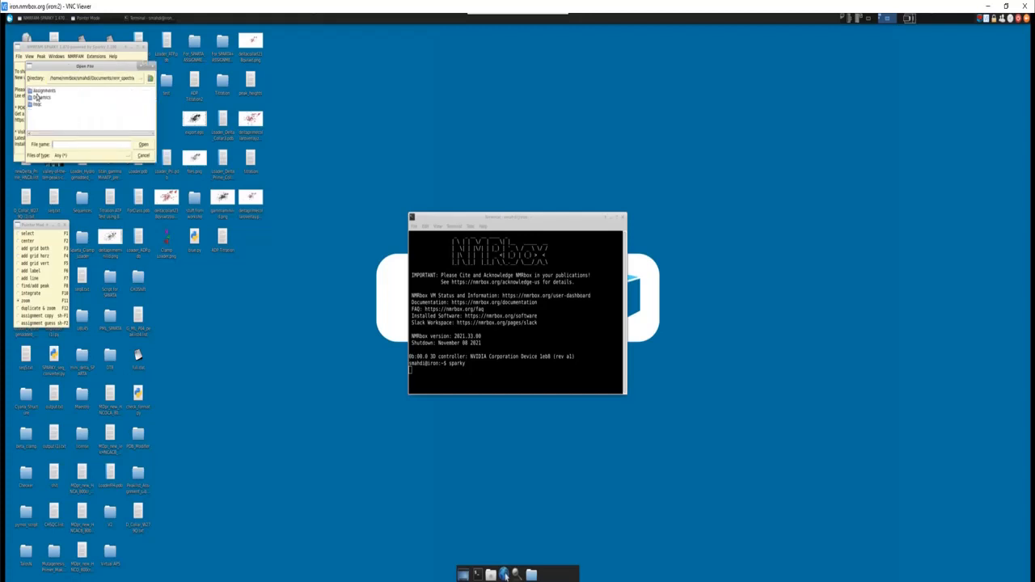
pyautogui.doubleClick(40, 94)
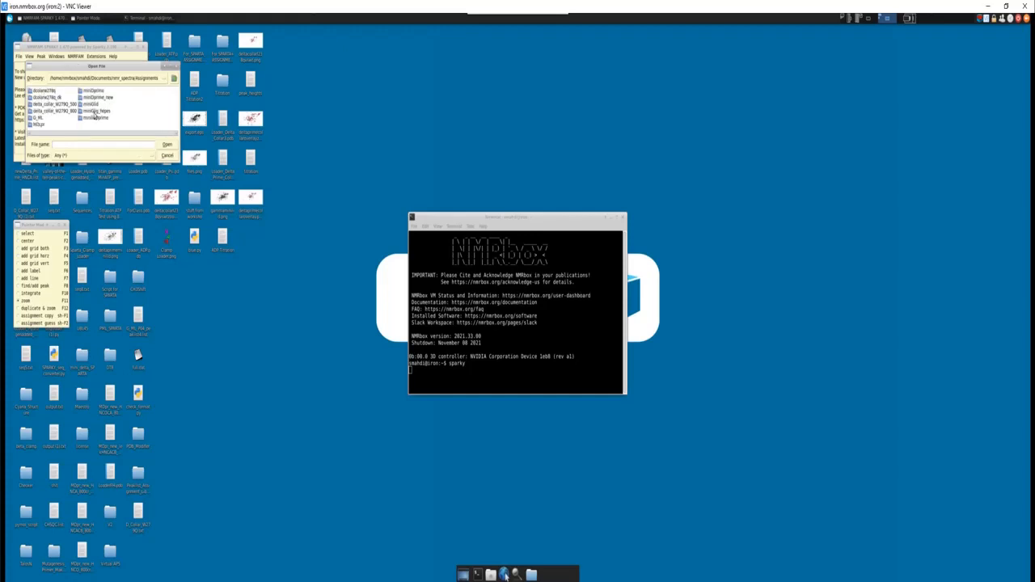
# - Open NHSQC.ucsf from the 15N hsqc nt16 022820 dataset folder
pyautogui.doubleClick(91, 105)
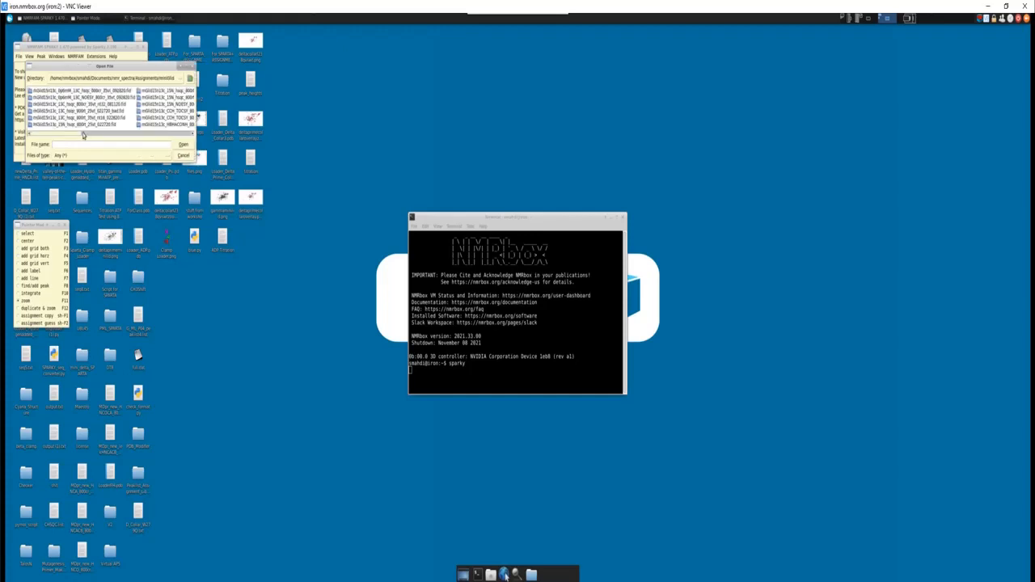
pyautogui.moveTo(76, 133); pyautogui.dragTo(97, 132)
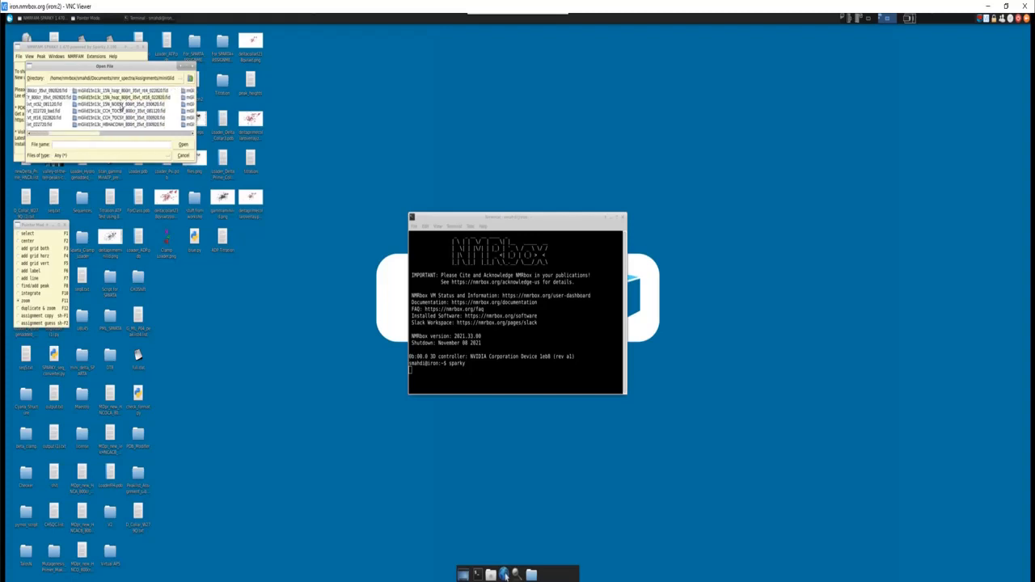
pyautogui.doubleClick(126, 98)
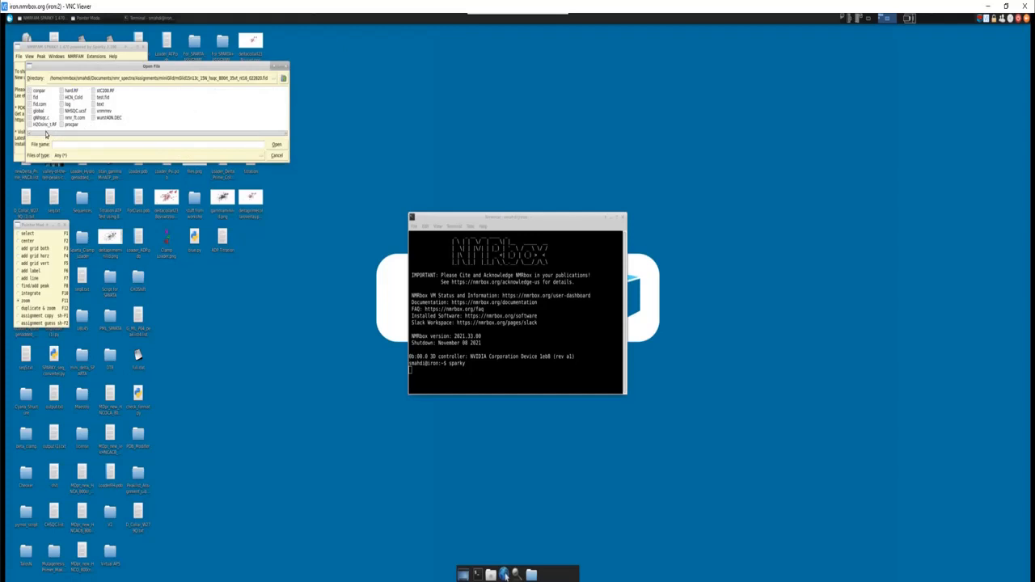
pyautogui.click(75, 113)
pyautogui.doubleClick(81, 117)
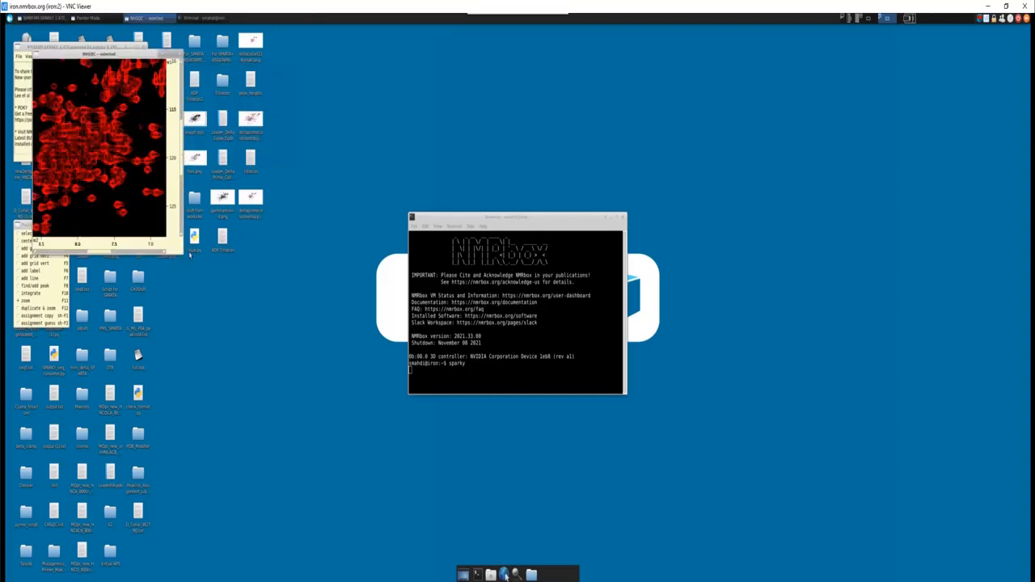
# - Enlarge the NHSQC window, fit the whole spectrum in view, and move the window clear of the main Sparky window
pyautogui.moveTo(179, 252); pyautogui.dragTo(377, 375)
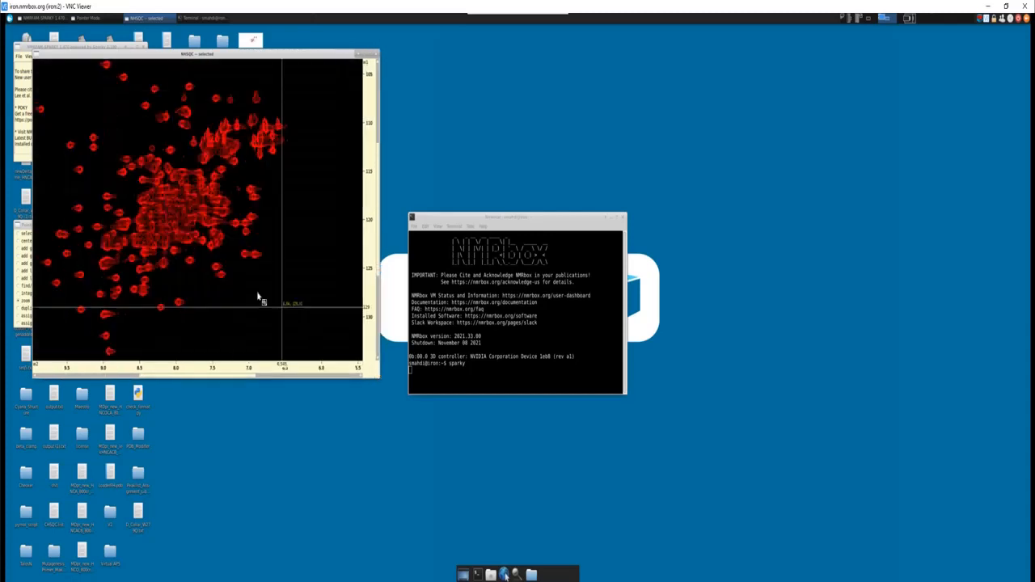
pyautogui.scroll(-4, 242, 289)
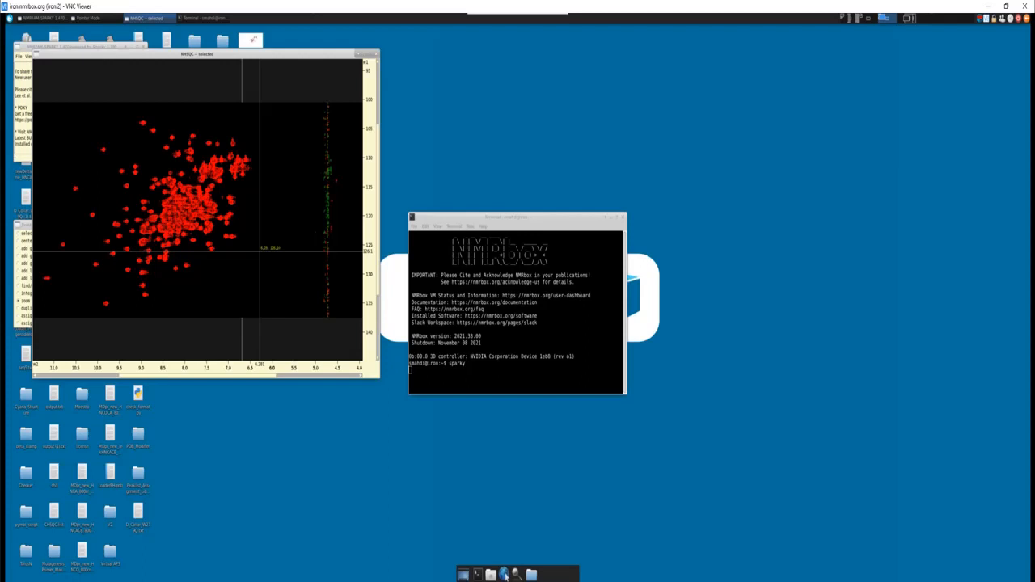
pyautogui.moveTo(186, 54); pyautogui.dragTo(182, 119)
# - Open HNCA.dat from the HNCA dataset's smile_nusproj folder, converting it to UCSF format and overwriting the existing HNCA.ucsf
pyautogui.click(20, 57)
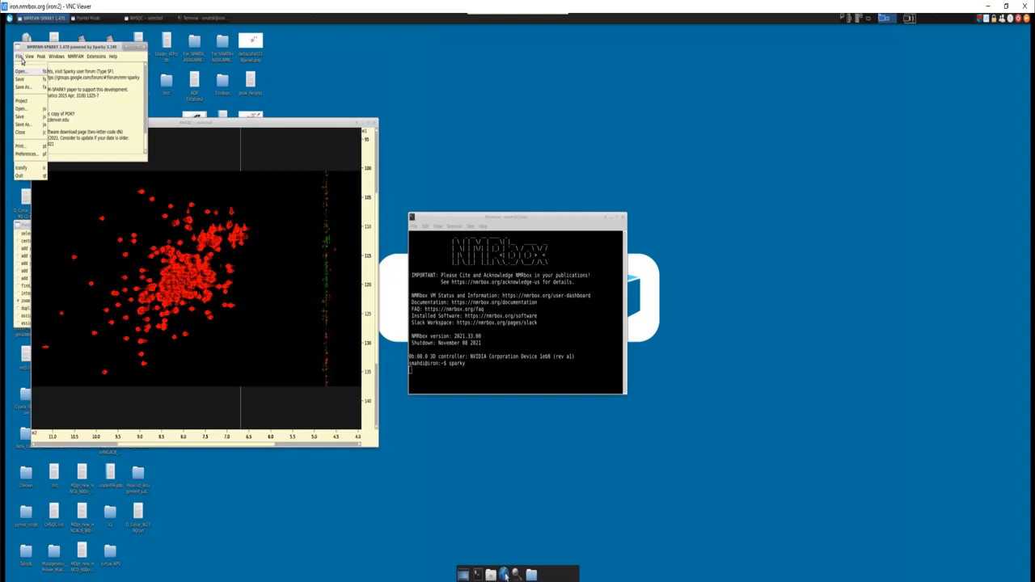
pyautogui.click(22, 71)
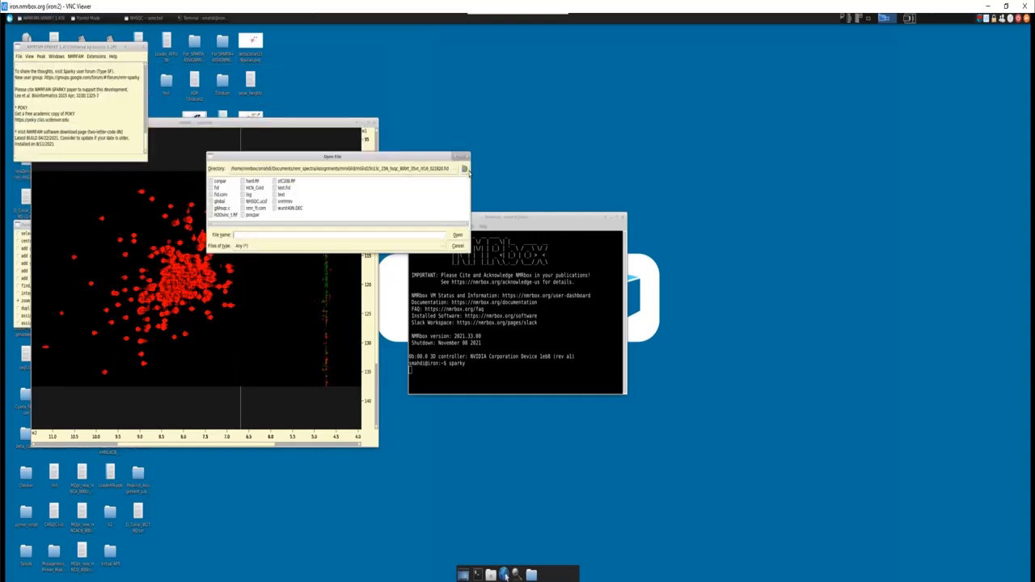
pyautogui.click(465, 170)
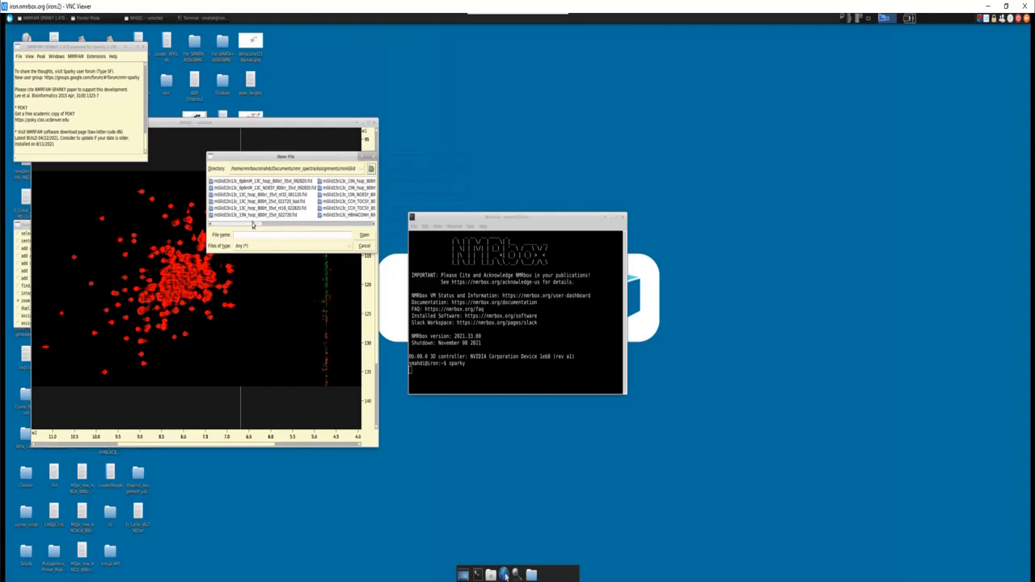
pyautogui.moveTo(252, 226); pyautogui.dragTo(267, 227)
pyautogui.moveTo(275, 225); pyautogui.dragTo(306, 223)
pyautogui.doubleClick(304, 216)
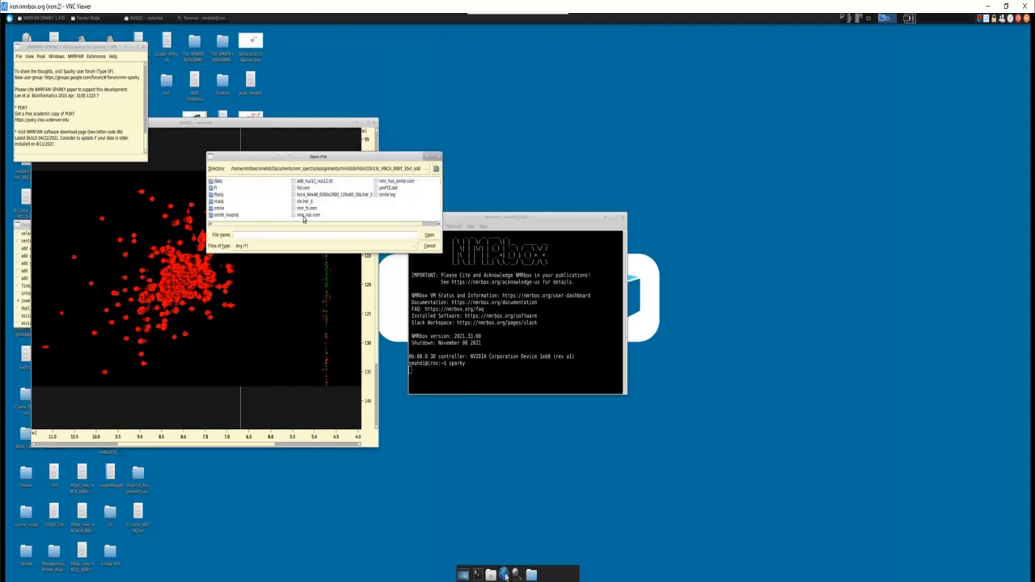
pyautogui.doubleClick(227, 215)
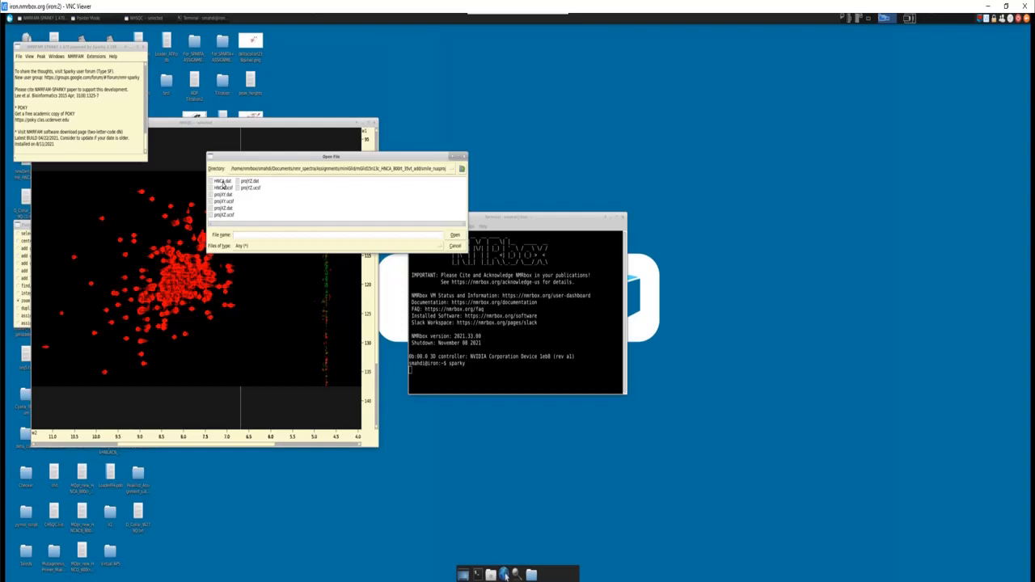
pyautogui.doubleClick(223, 182)
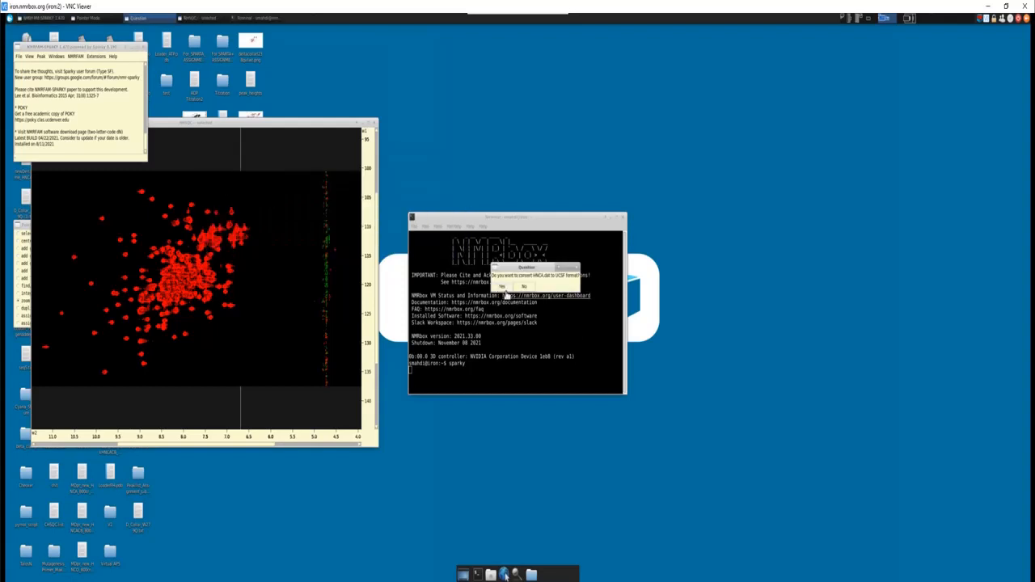
pyautogui.click(504, 288)
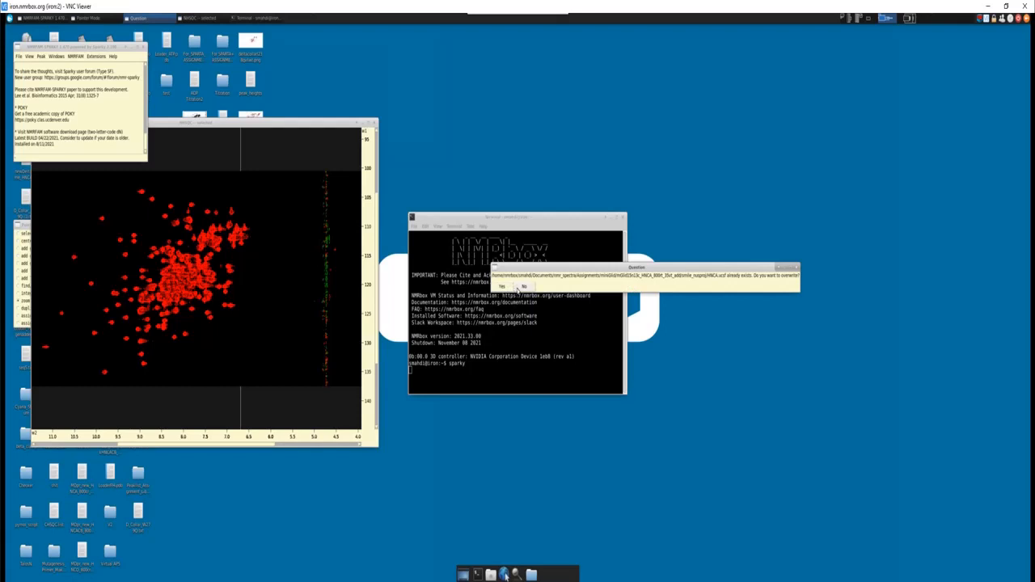
pyautogui.click(504, 288)
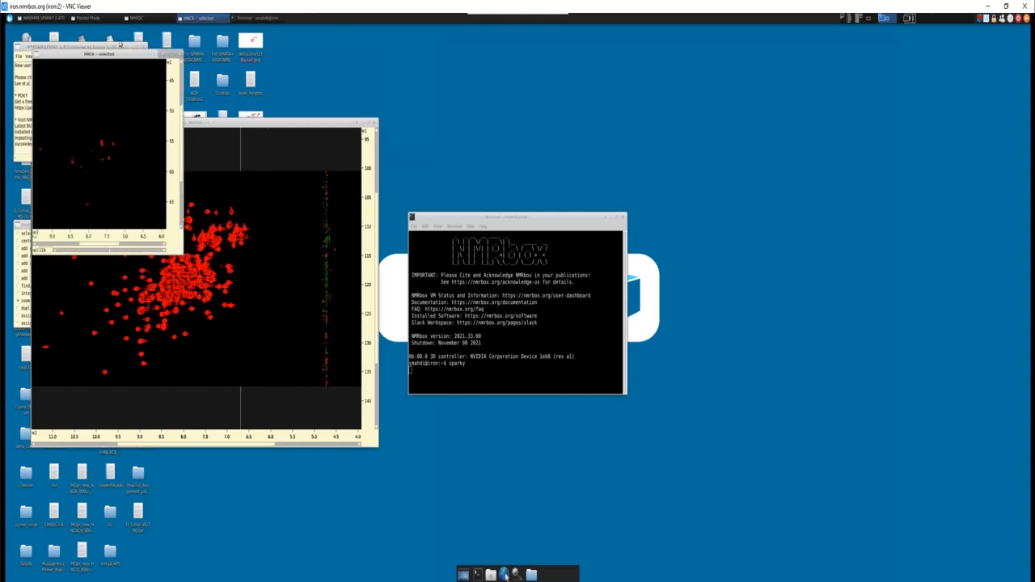
# - Place the HNCA window beside the NHSQC window as a tall, narrow strip and zoom in on the peaks in both spectra
pyautogui.moveTo(119, 55); pyautogui.dragTo(546, 32)
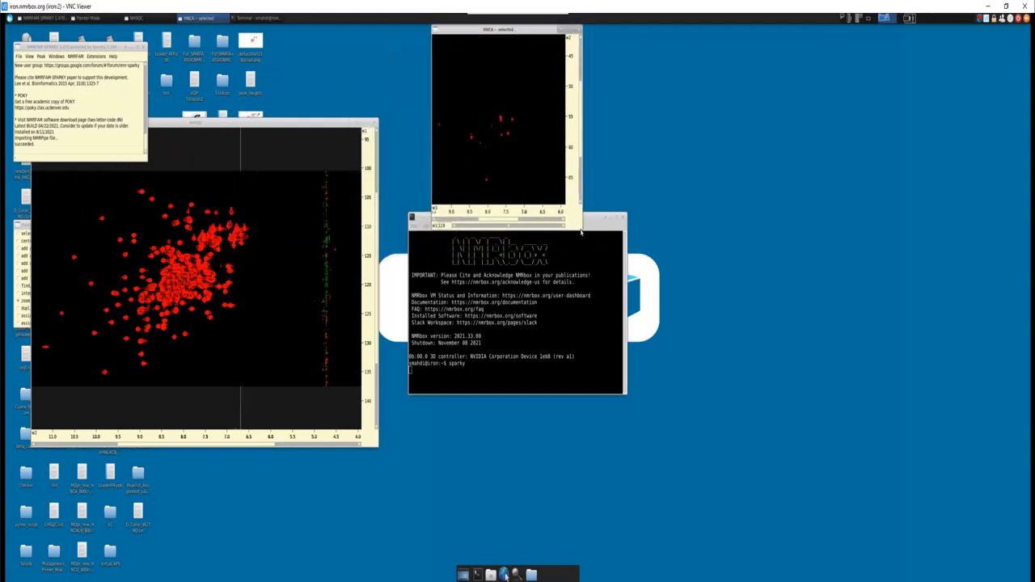
pyautogui.moveTo(581, 233); pyautogui.dragTo(507, 530)
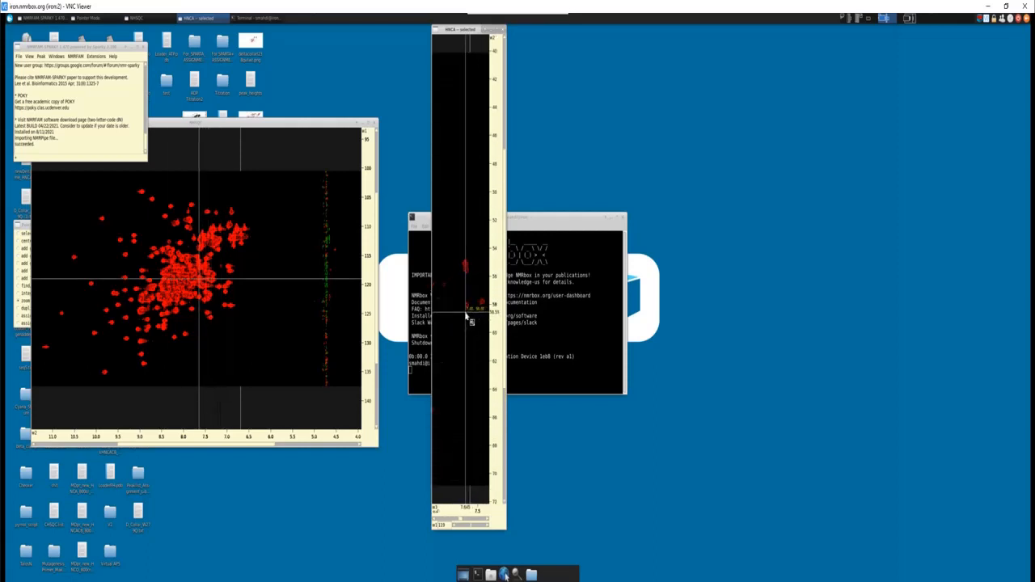
pyautogui.scroll(4, 466, 315)
pyautogui.click(287, 327)
pyautogui.scroll(10, 285, 330)
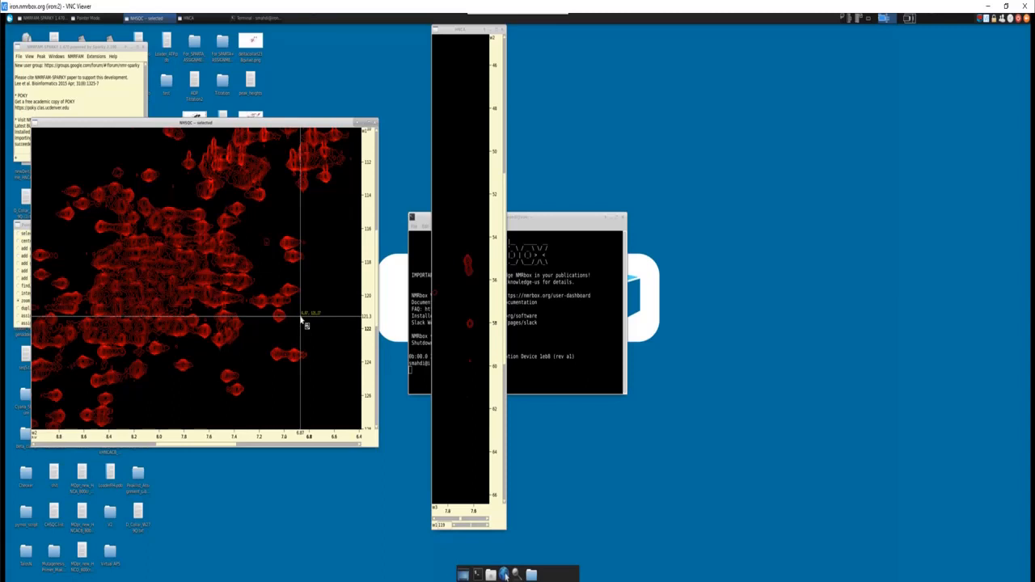
# - Synchronize the NHSQC and HNCA views and close the synchronization dialog
pyautogui.press('y')
pyautogui.press('t')
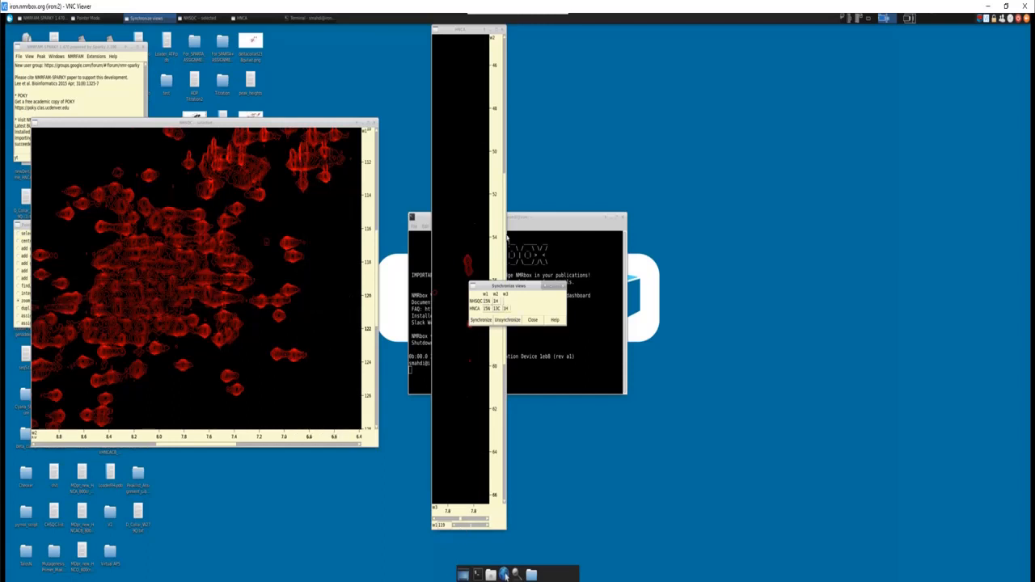
pyautogui.click(472, 527)
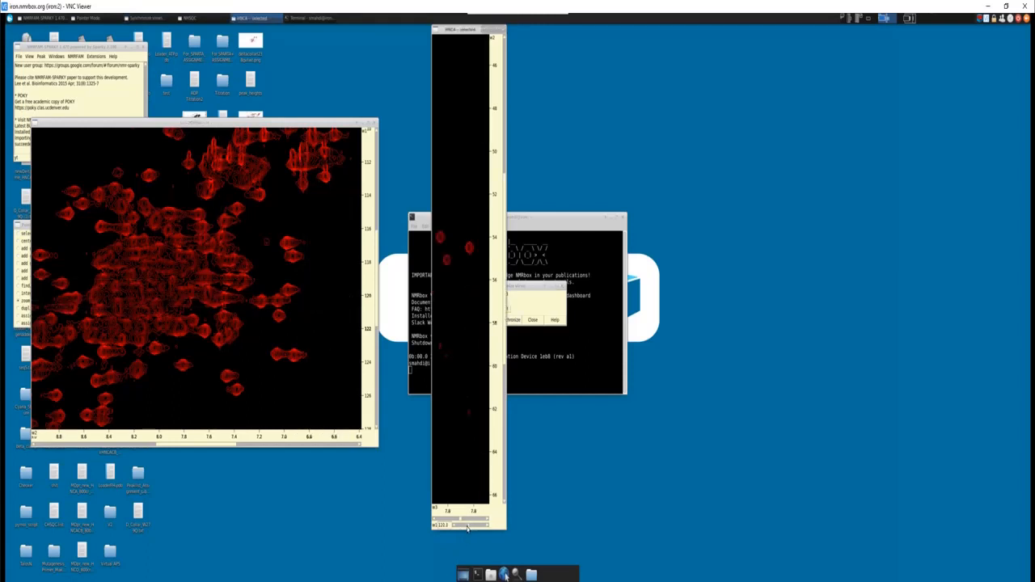
pyautogui.click(524, 303)
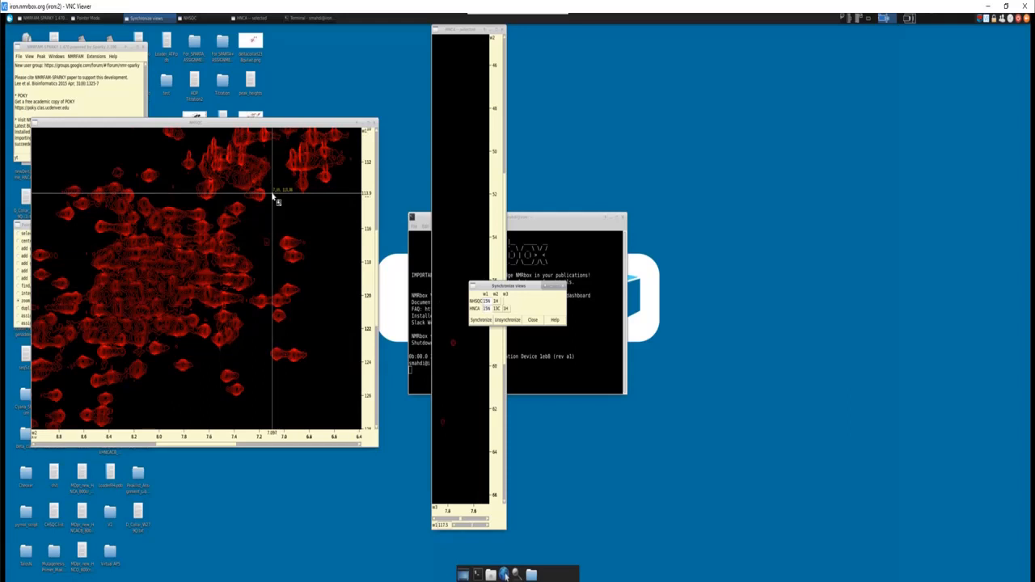
pyautogui.click(481, 320)
pyautogui.click(482, 321)
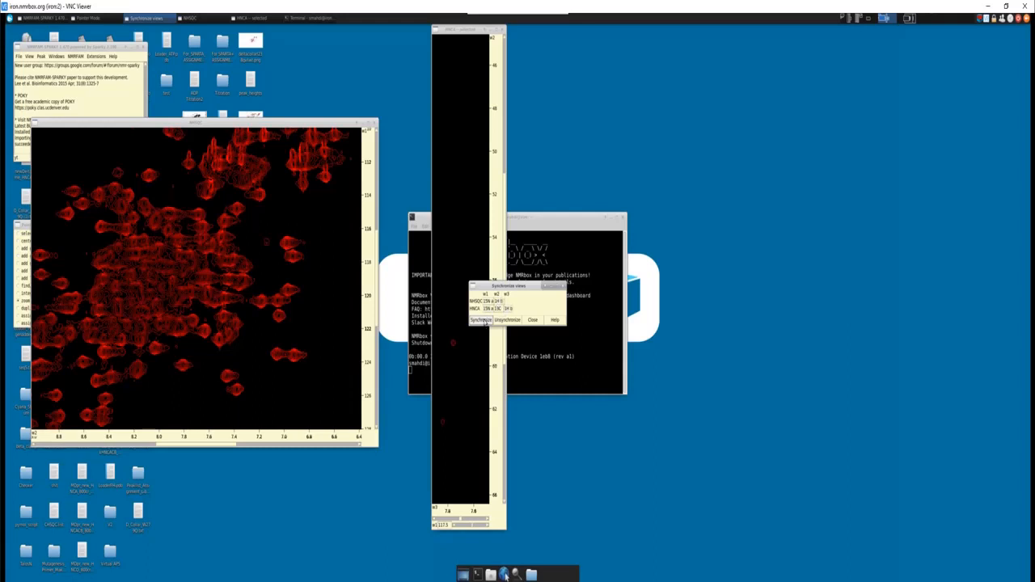
pyautogui.click(532, 321)
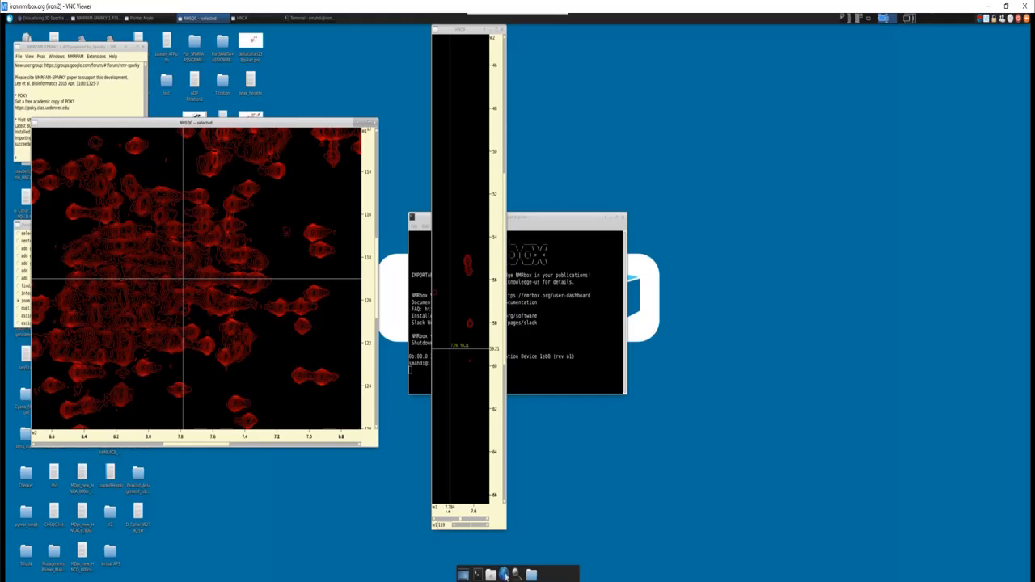
# - Switch to the Visualising 3D Spectra page in Chromium and enlarge it to read how 3D spectra extend the 2D HSQC
pyautogui.click(496, 95)
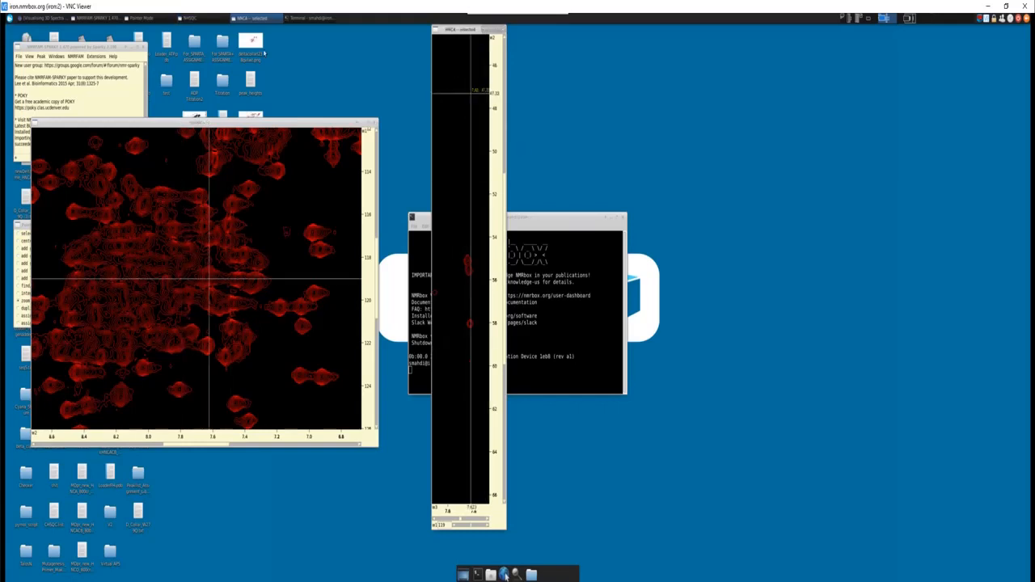
pyautogui.click(47, 18)
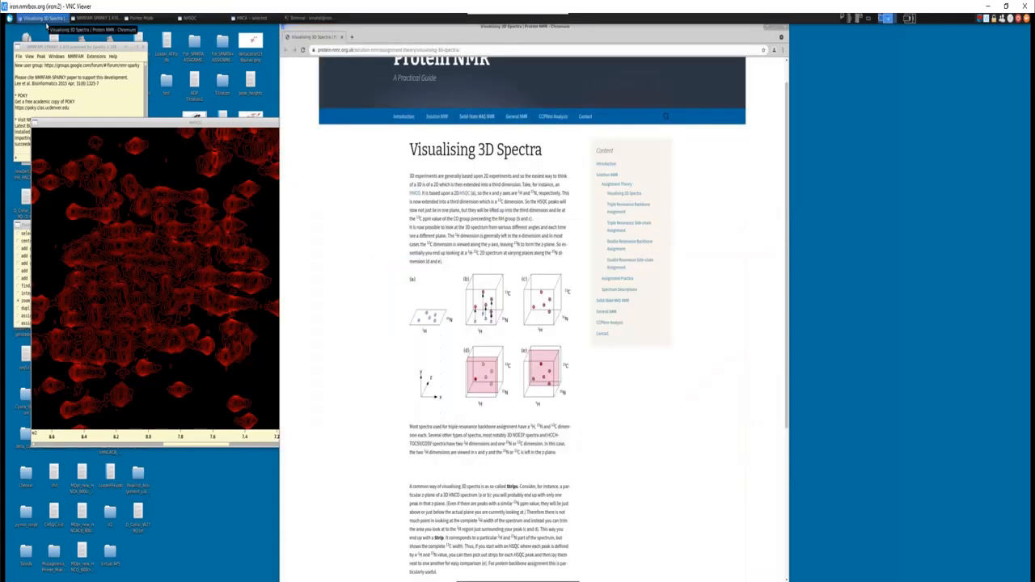
pyautogui.scroll(1, 453, 211)
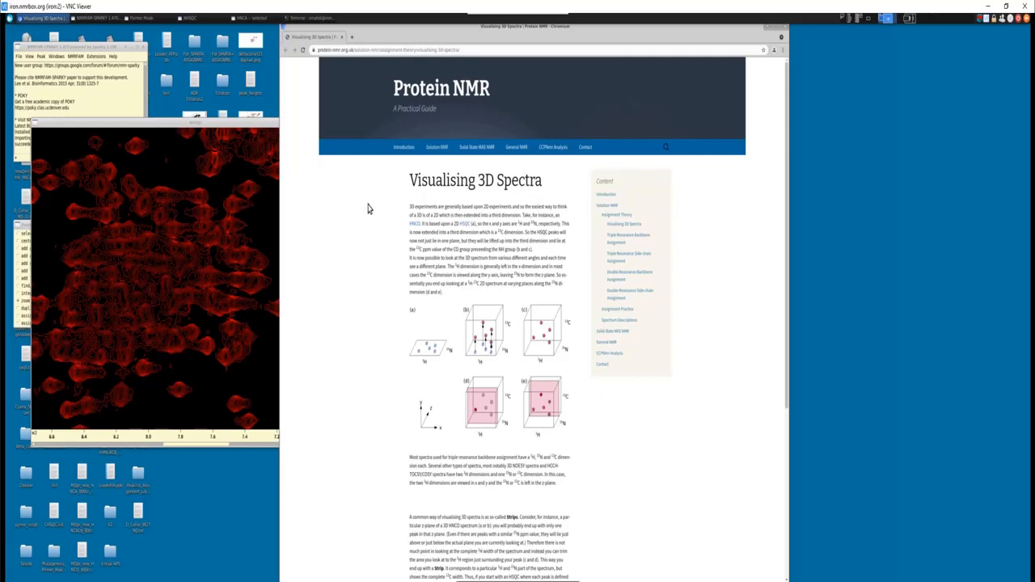
pyautogui.scroll(-1, 365, 242)
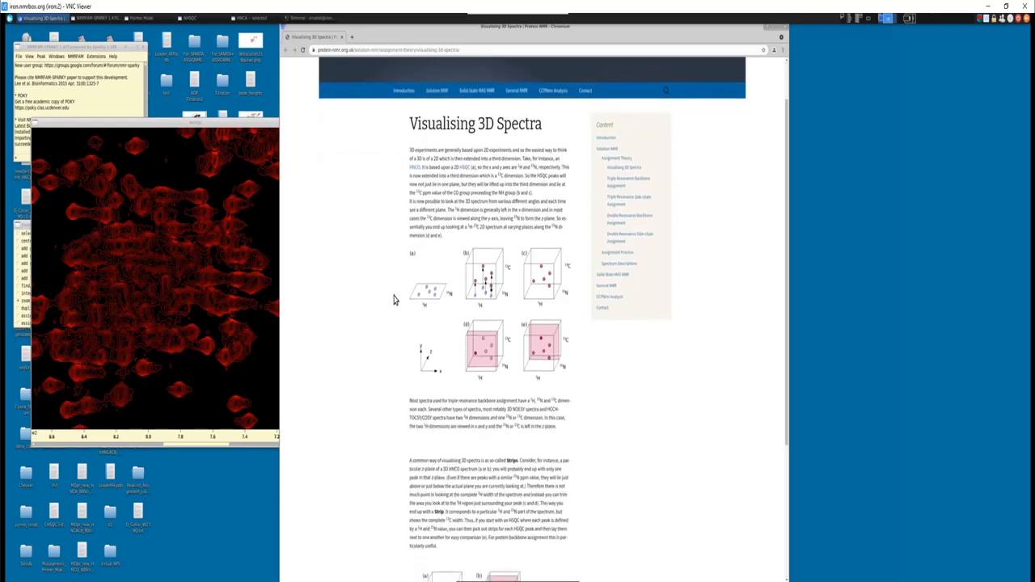
pyautogui.hotkey('ctrl', '+')
pyautogui.hotkey('ctrl', '+')
pyautogui.hotkey('ctrl', '+')
pyautogui.hotkey('ctrl', '+')
pyautogui.hotkey('ctrl', '+')
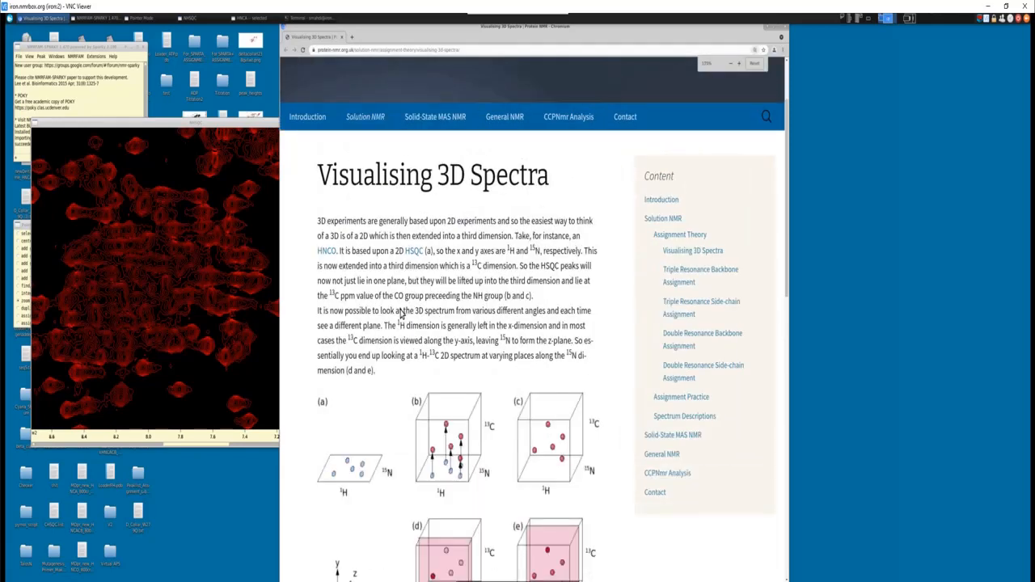
# - Move the Visualising 3D Spectra page beside the HNCA strip, with its cube diagrams in view for comparison with both spectra
pyautogui.scroll(-2, 401, 311)
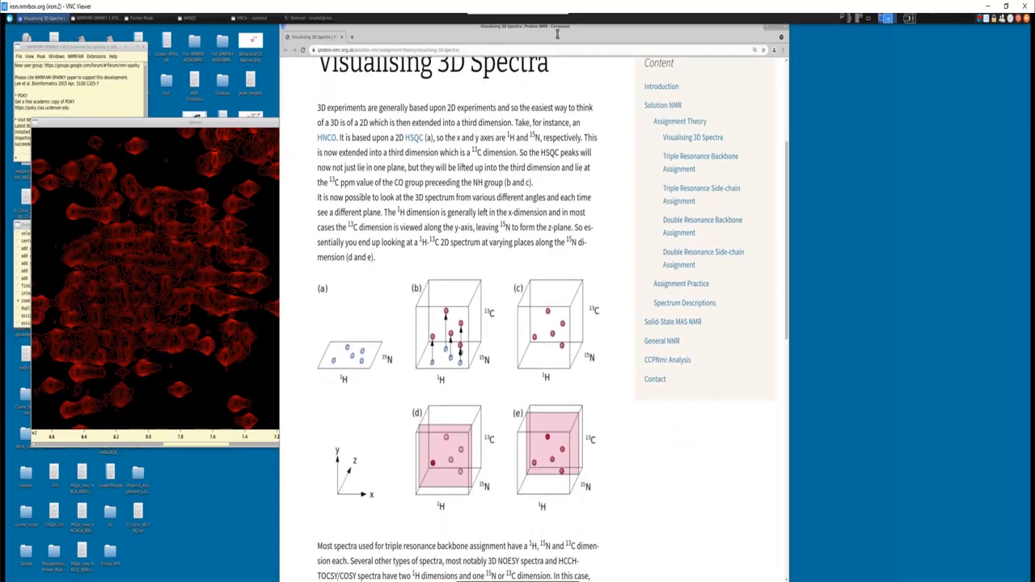
pyautogui.moveTo(543, 32); pyautogui.dragTo(779, 32)
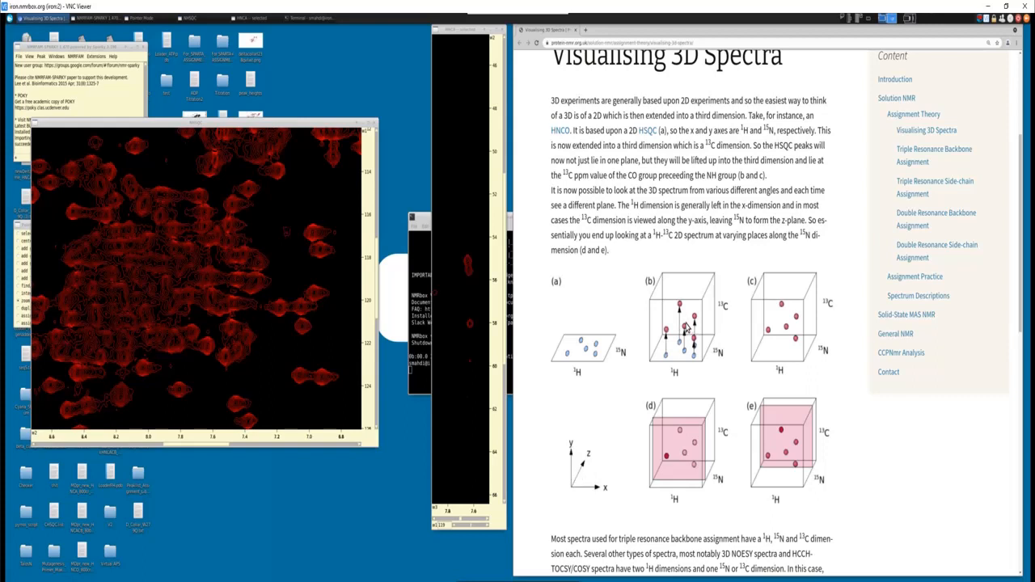
pyautogui.scroll(1, 476, 315)
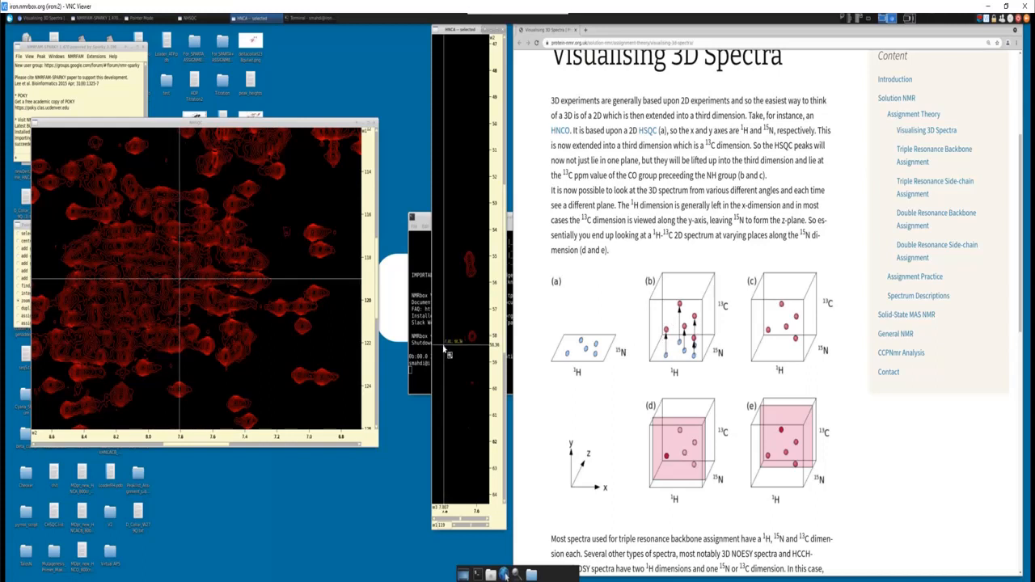
# - Use find/add peak mode to pick the NHSQC peak near 7.18 ppm 1H and 120.3 ppm 15N, centring the synchronized views on it
pyautogui.click(20, 229)
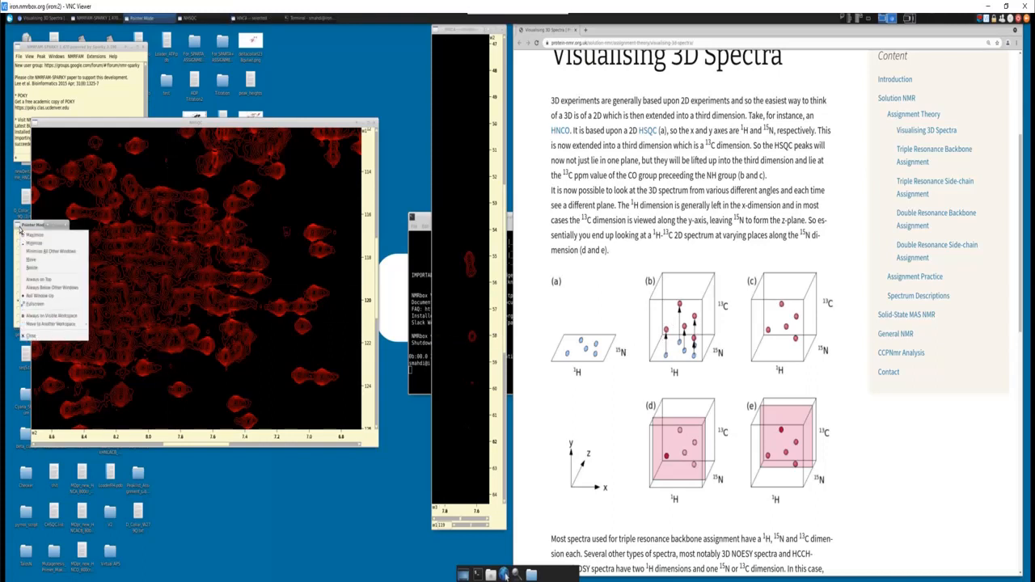
pyautogui.click(19, 229)
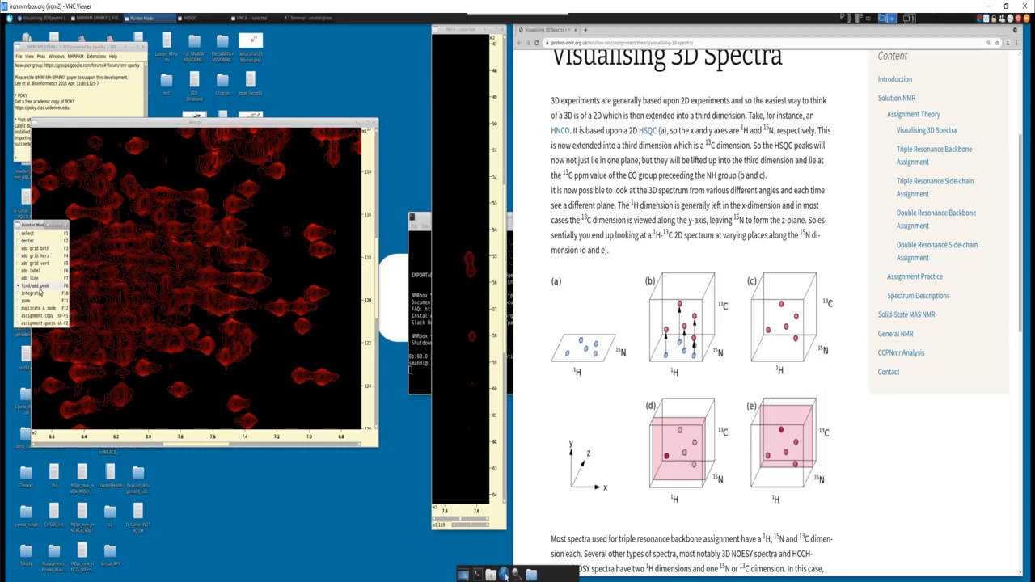
pyautogui.scroll(2, 278, 304)
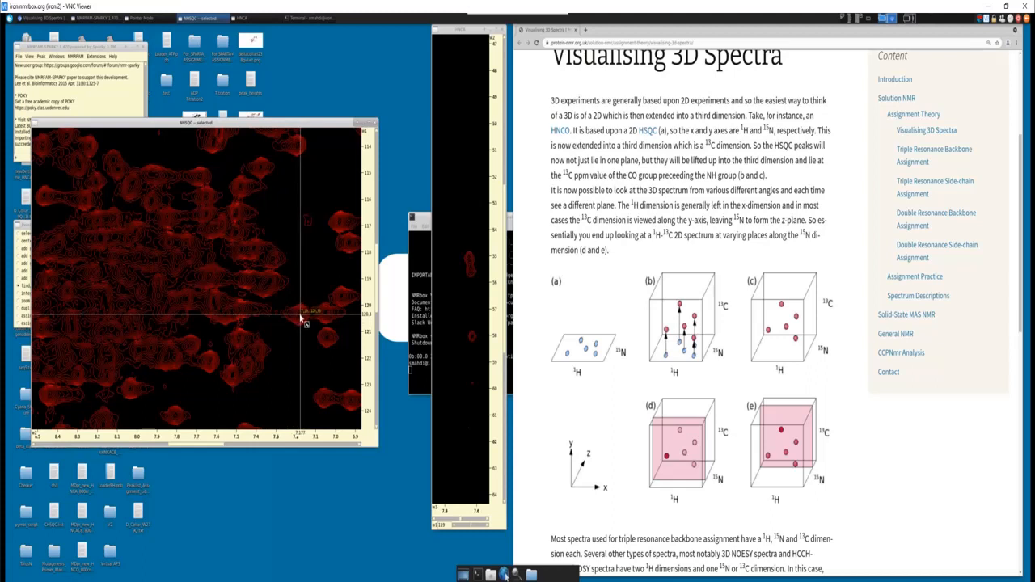
pyautogui.press('c')
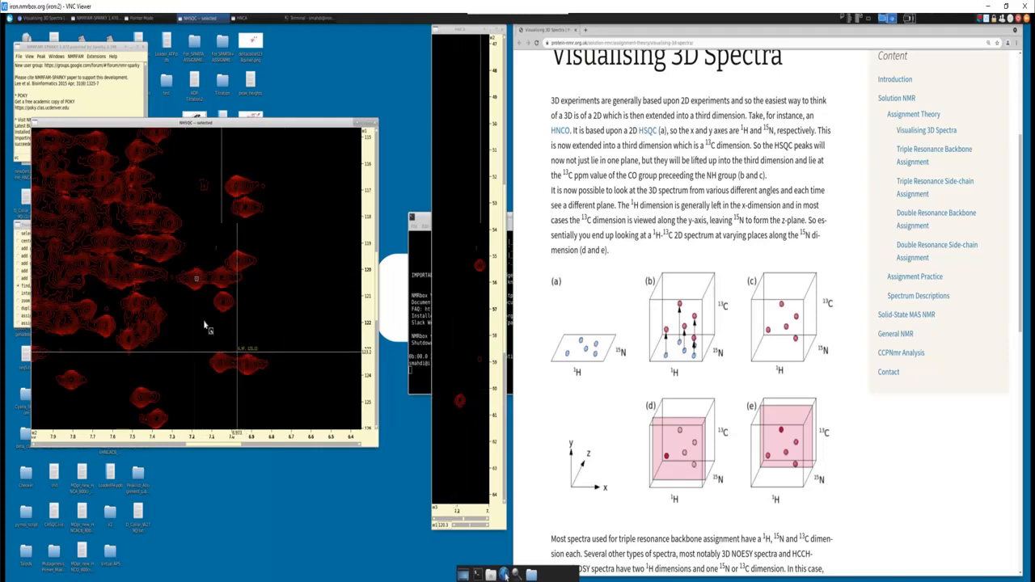
# - Centre the HNCA strip on the matching peak and narrow its window, and enlarge the NHSQC window zoomed in on the picked peak
pyautogui.click(459, 407)
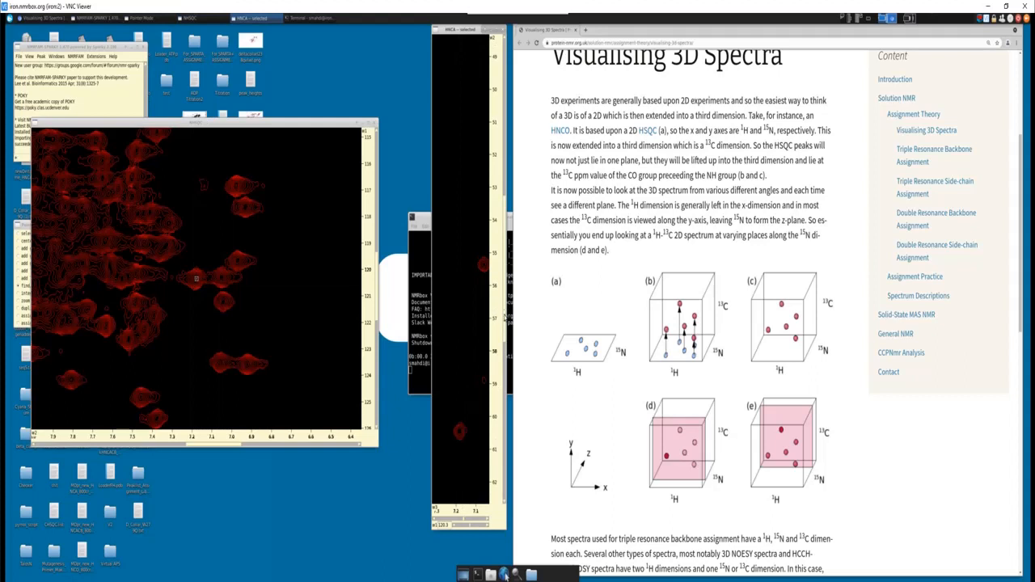
pyautogui.moveTo(505, 319); pyautogui.dragTo(494, 319)
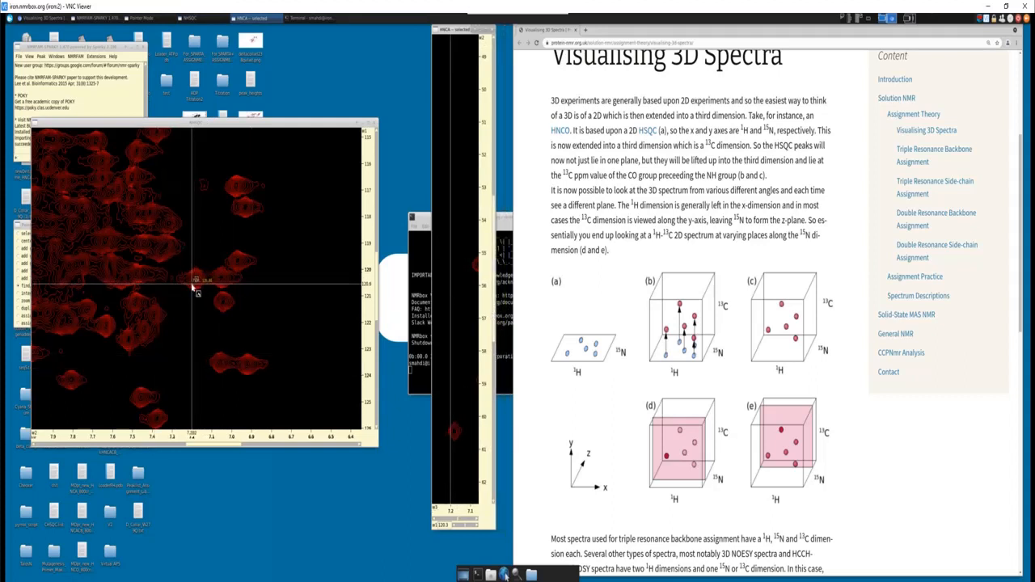
pyautogui.scroll(3, 192, 287)
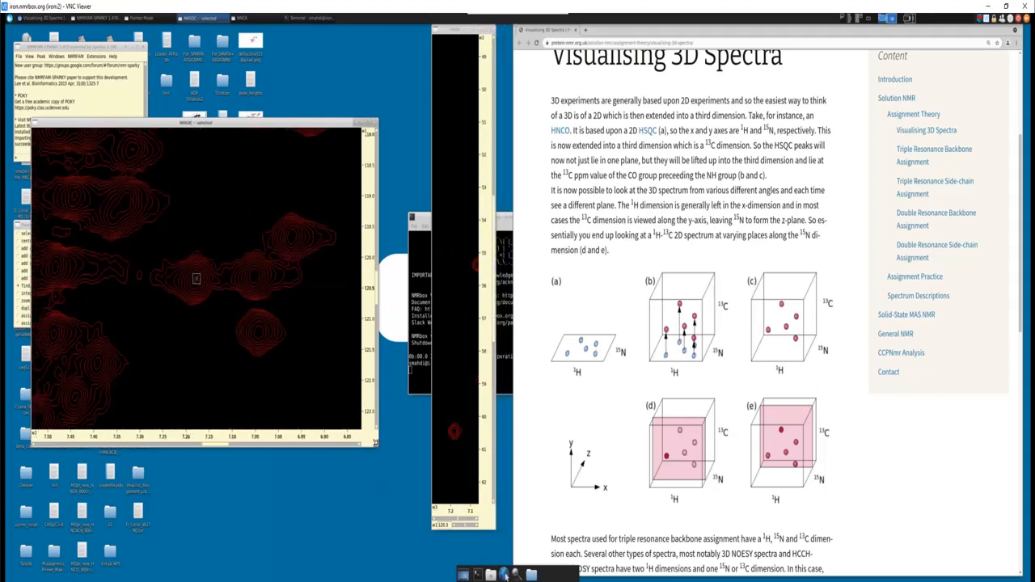
pyautogui.moveTo(379, 450); pyautogui.dragTo(421, 522)
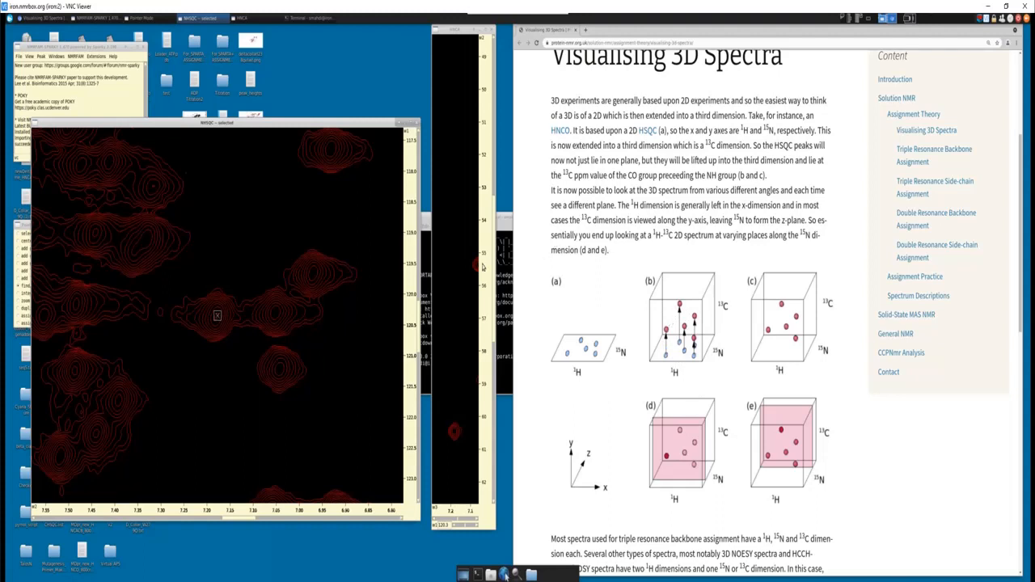
pyautogui.moveTo(494, 258)
pyautogui.mouseDown()
pyautogui.moveTo(494, 354)
pyautogui.moveTo(490, 169)
pyautogui.moveTo(488, 272)
pyautogui.mouseUp()
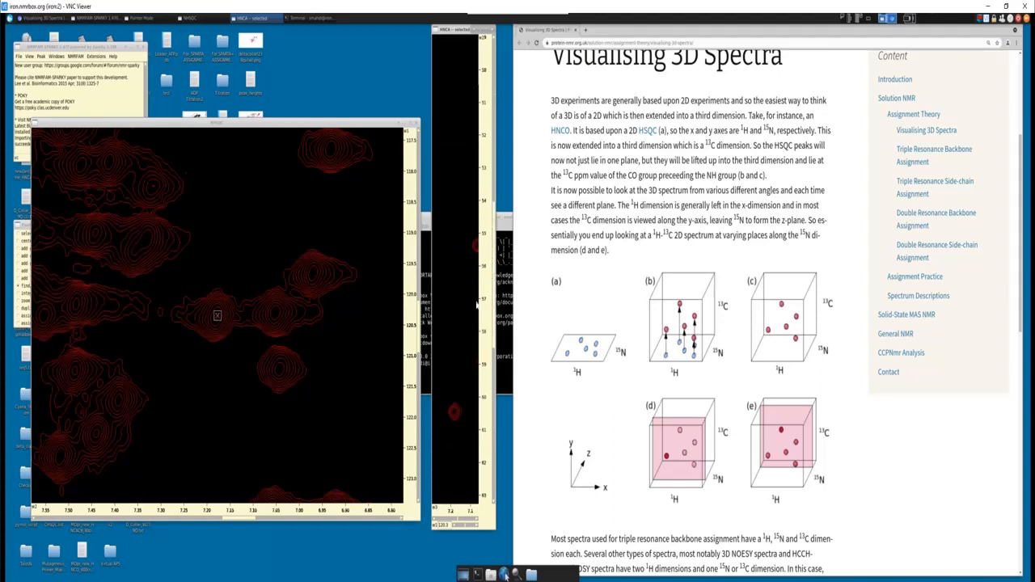
# - Open the contour level settings for NHSQC, try a lowest positive level of 5e+03, and apply 8e+03
pyautogui.click(231, 275)
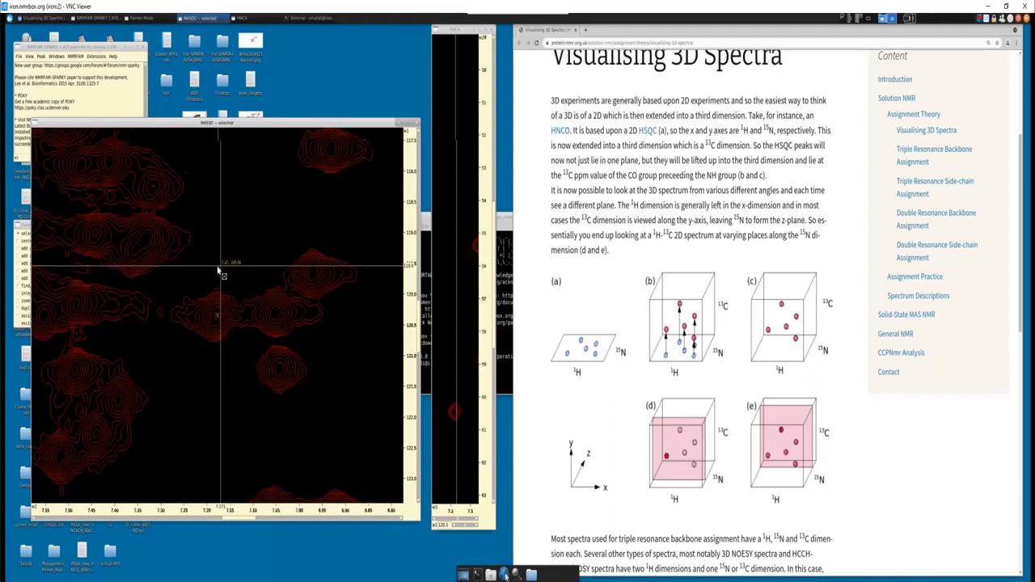
pyautogui.press('c')
pyautogui.press('t')
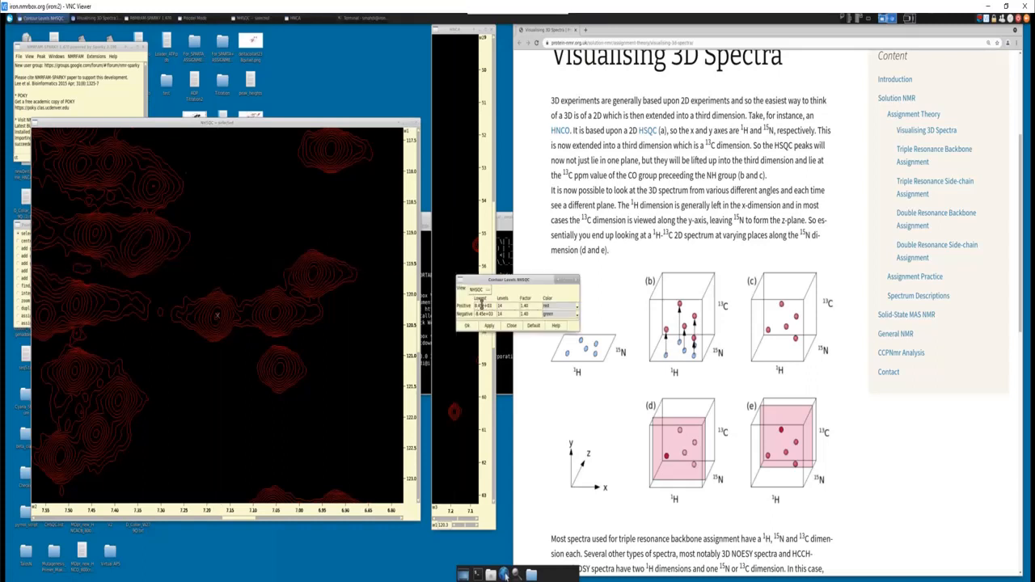
pyautogui.doubleClick(480, 305)
pyautogui.write('9')
pyautogui.click(486, 325)
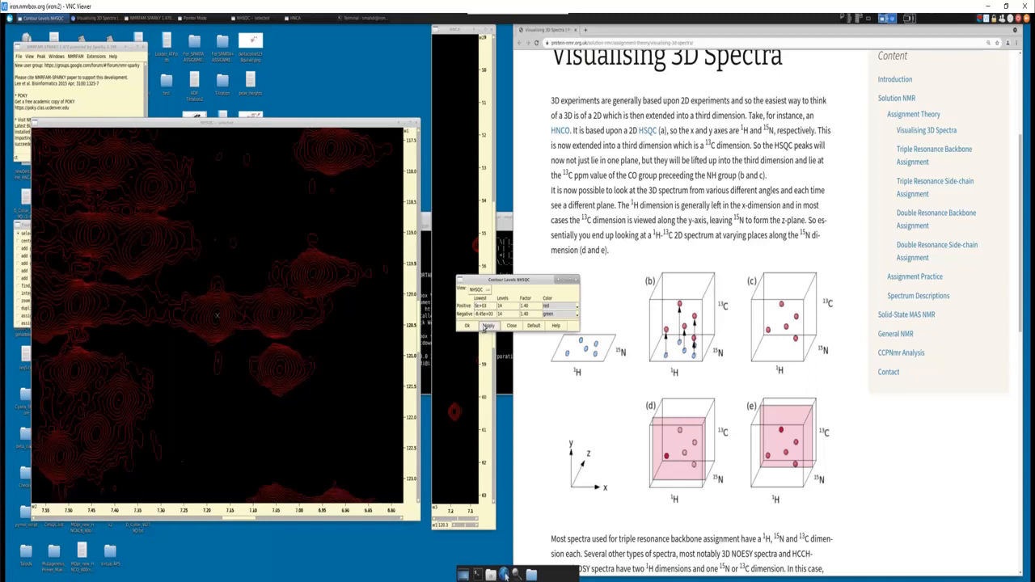
pyautogui.click(477, 305)
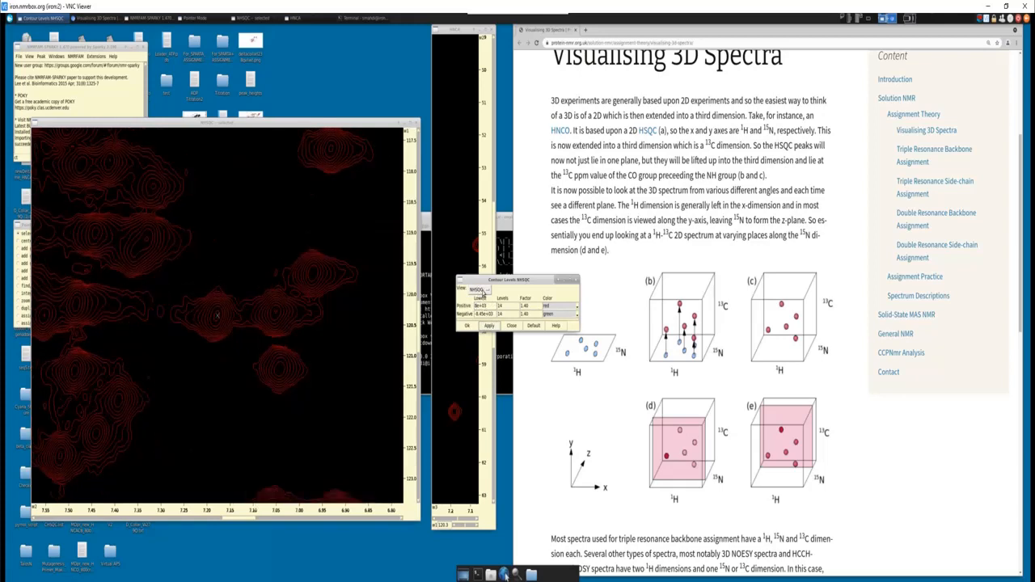
# - Try several lowest positive contour levels for the HNCA view, apply 1e+04, and close the contour settings
pyautogui.click(479, 290)
pyautogui.click(482, 307)
pyautogui.write('1')
pyautogui.click(490, 325)
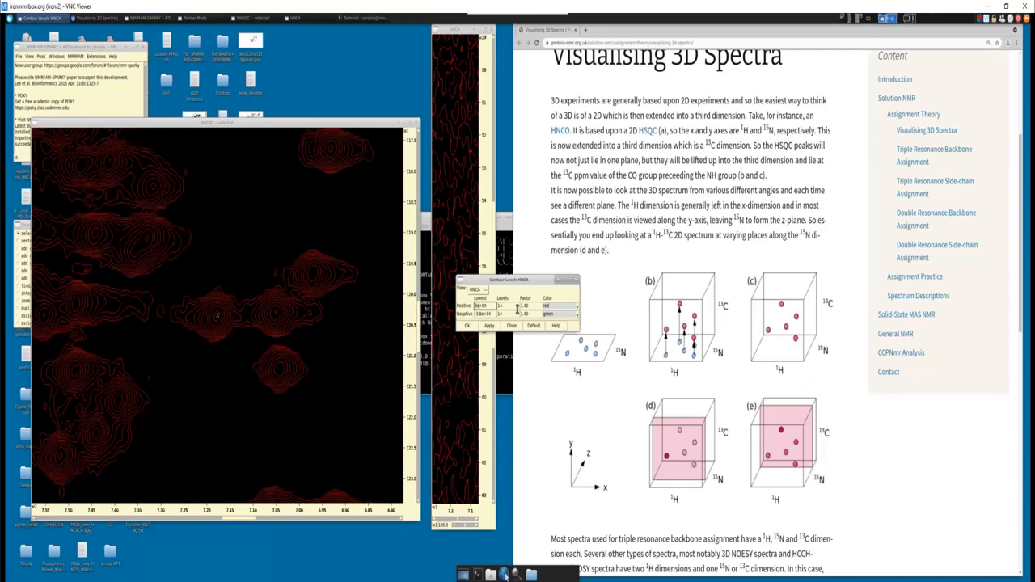
pyautogui.write('4')
pyautogui.click(490, 325)
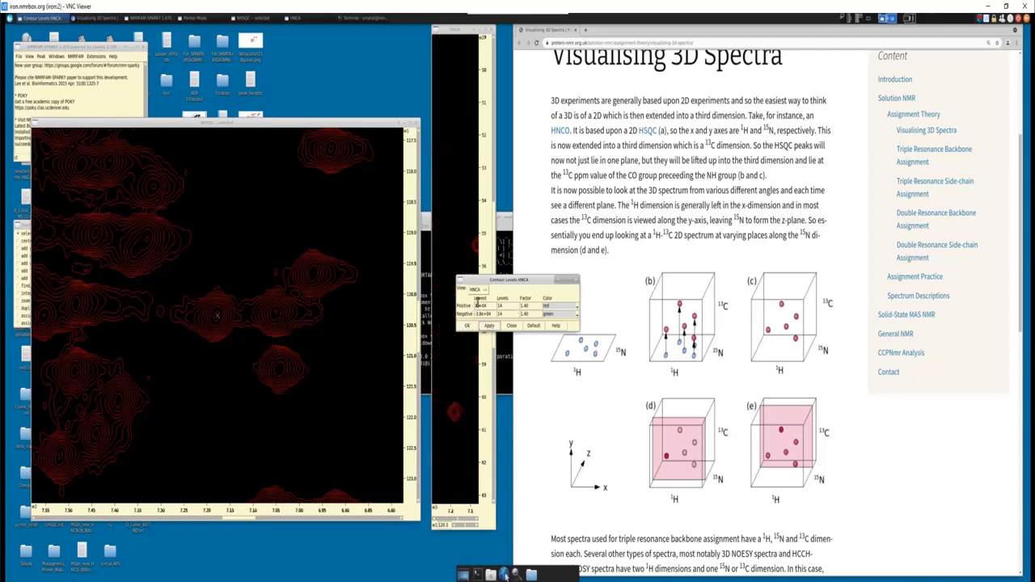
pyautogui.write('3')
pyautogui.moveTo(498, 280); pyautogui.dragTo(574, 268)
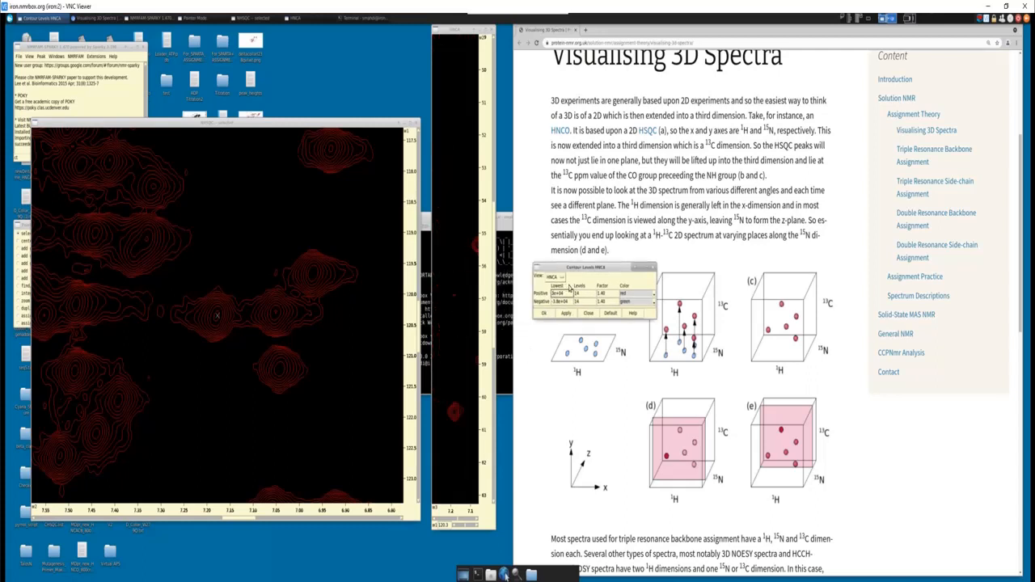
pyautogui.write('1')
pyautogui.click(567, 314)
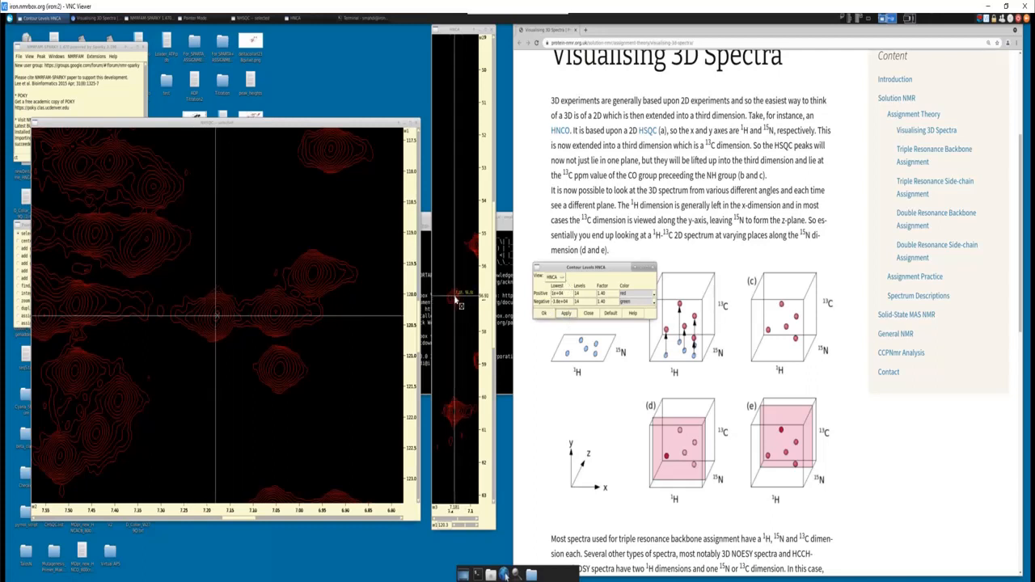
pyautogui.click(545, 313)
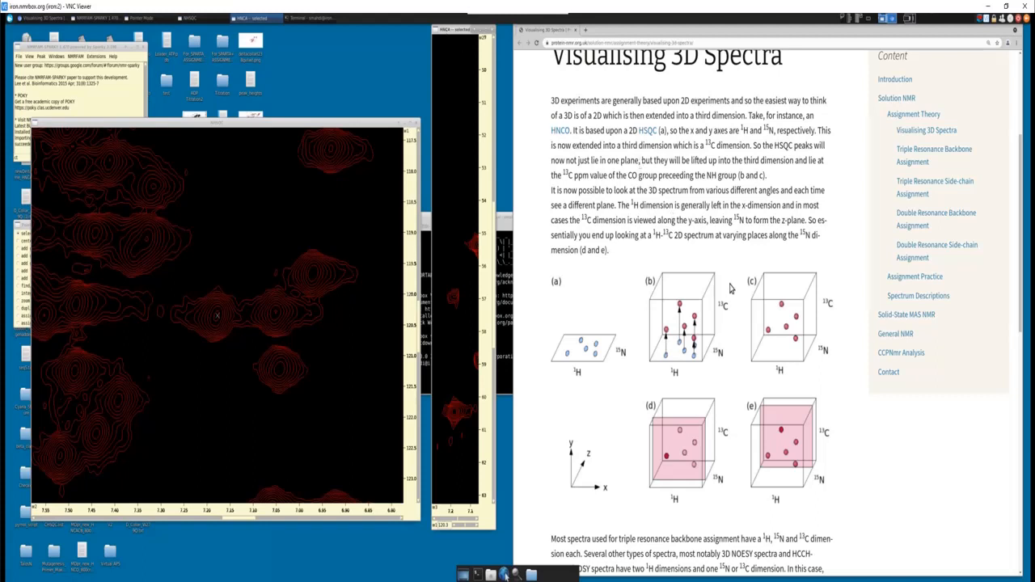
# - Open the HNCA page under Solution NMR's Spectrum Descriptions and examine its magnetisation transfer diagram and the Cα peak comparison with HN(CO)CA
pyautogui.scroll(2, 731, 288)
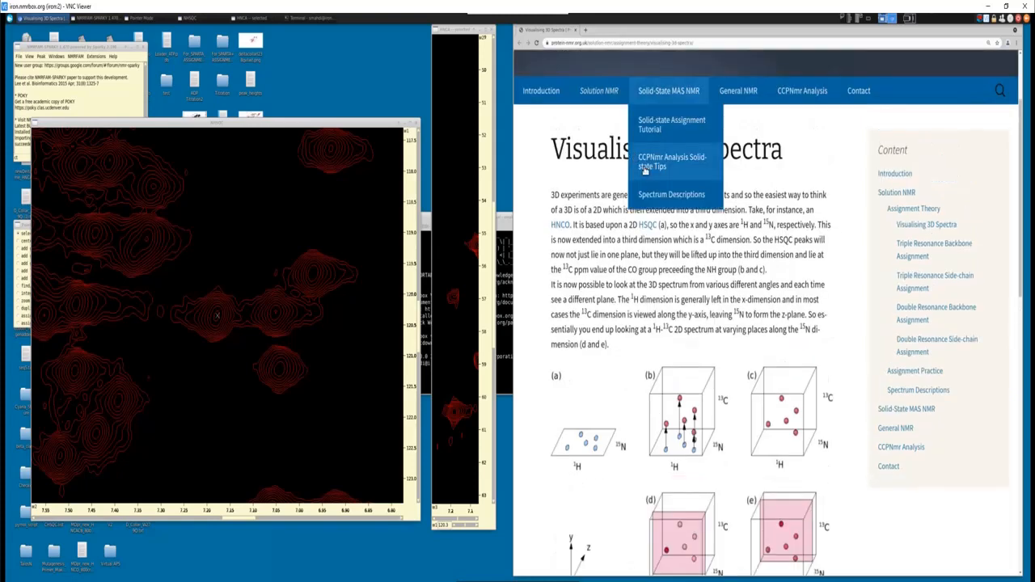
pyautogui.scroll(1, 639, 191)
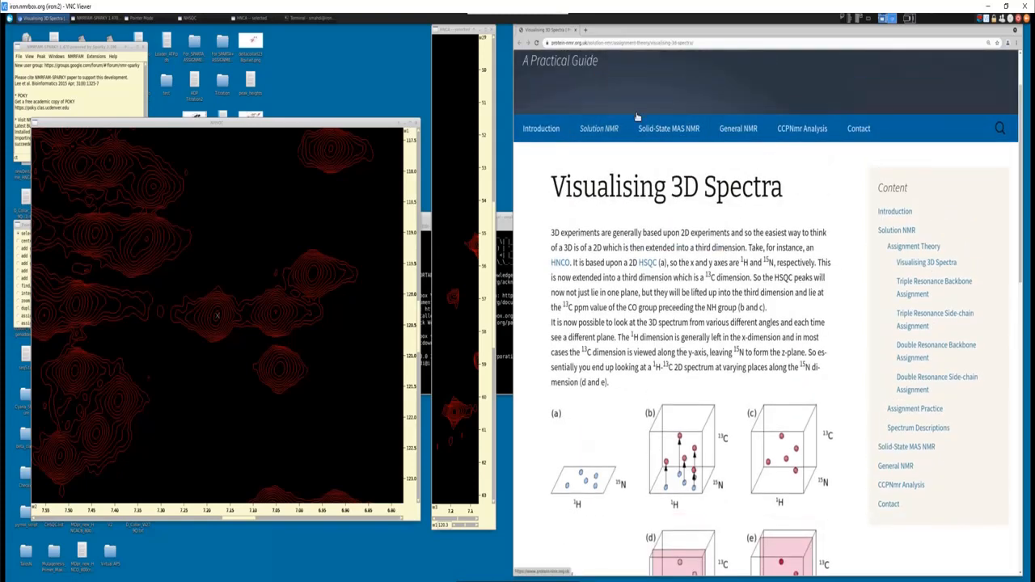
pyautogui.moveTo(599, 128)
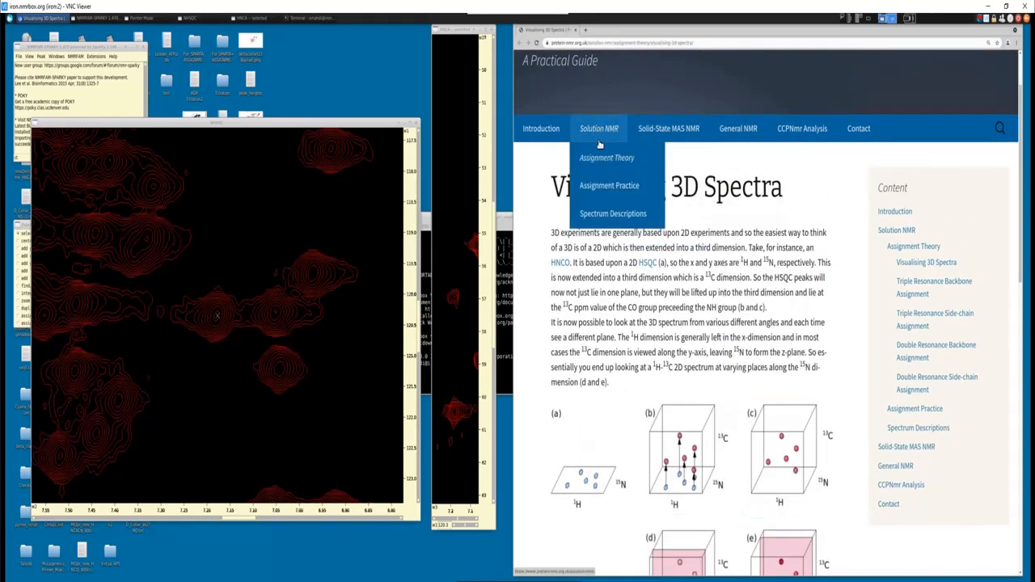
pyautogui.moveTo(606, 184)
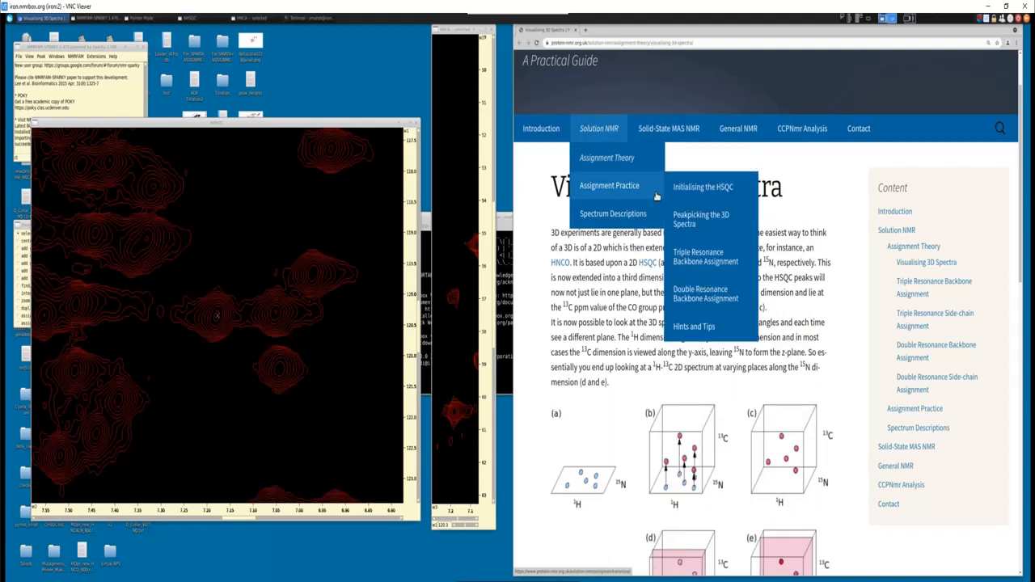
pyautogui.moveTo(652, 220)
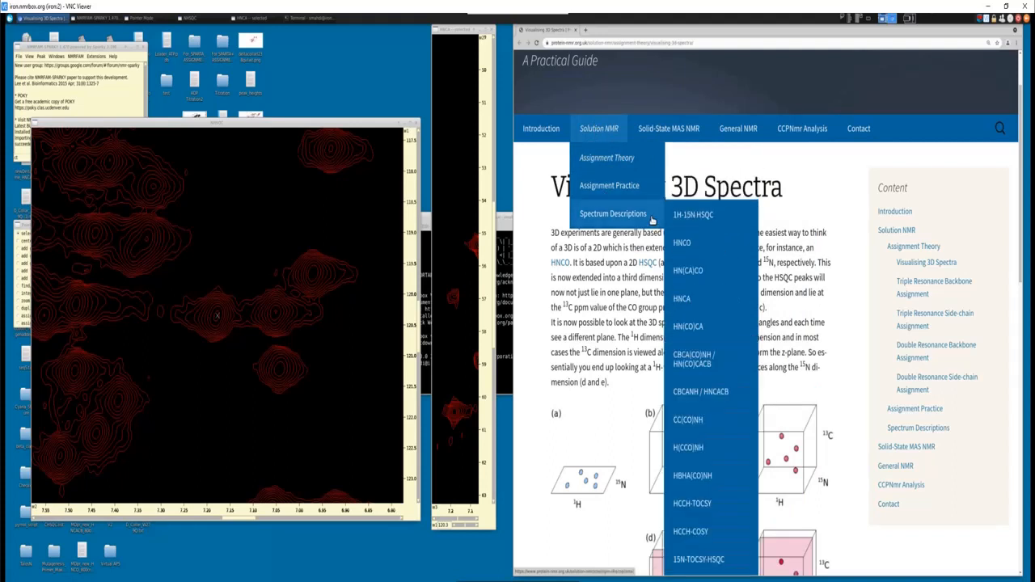
pyautogui.click(698, 302)
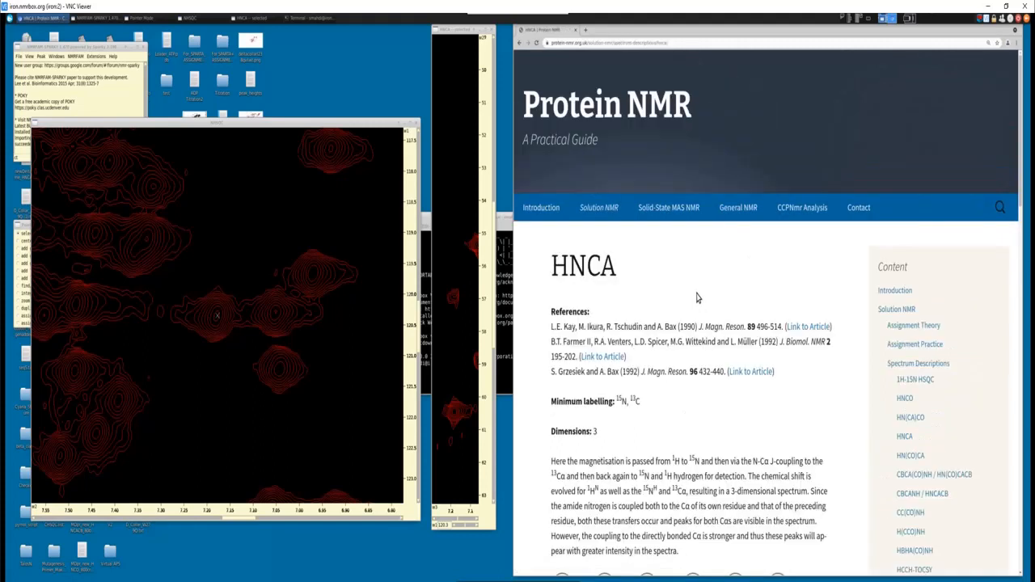
pyautogui.scroll(-5, 695, 299)
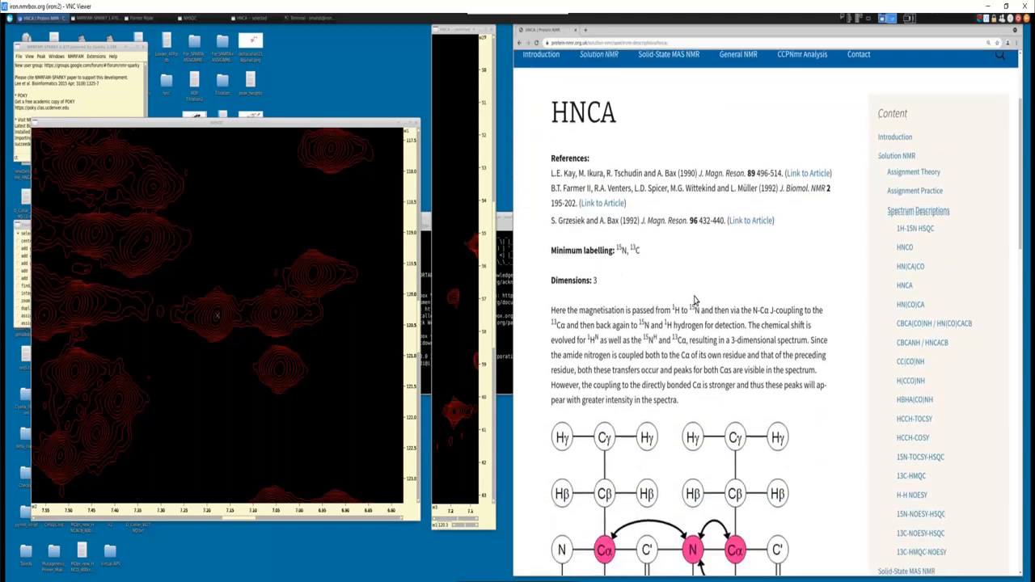
pyautogui.scroll(-3, 695, 299)
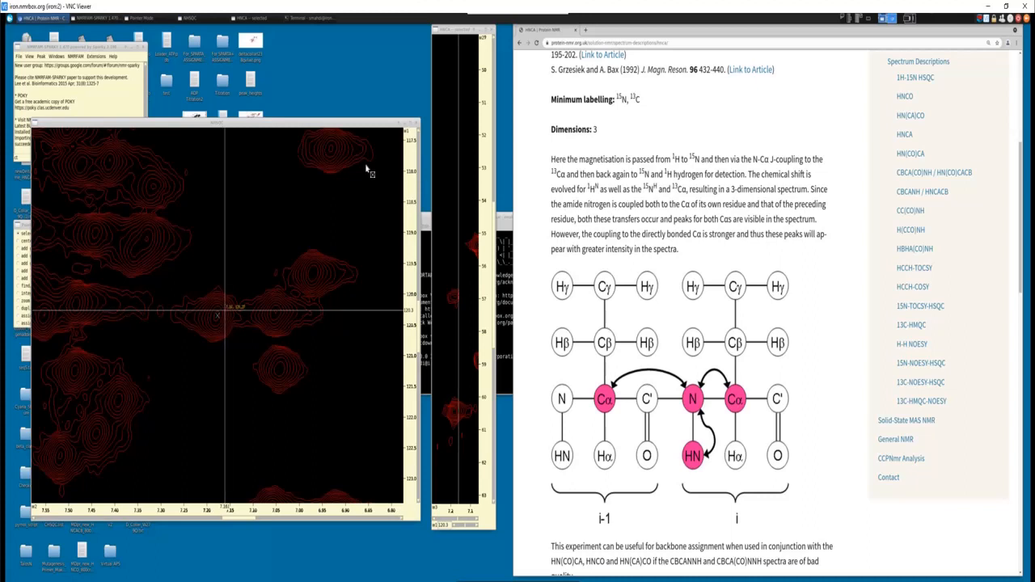
pyautogui.scroll(-4, 687, 223)
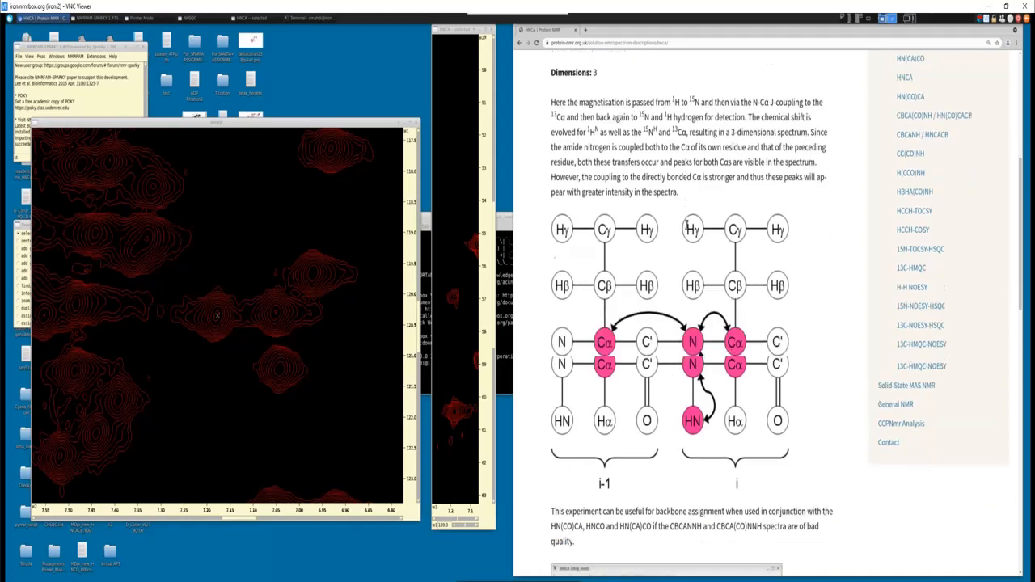
pyautogui.scroll(-2, 685, 232)
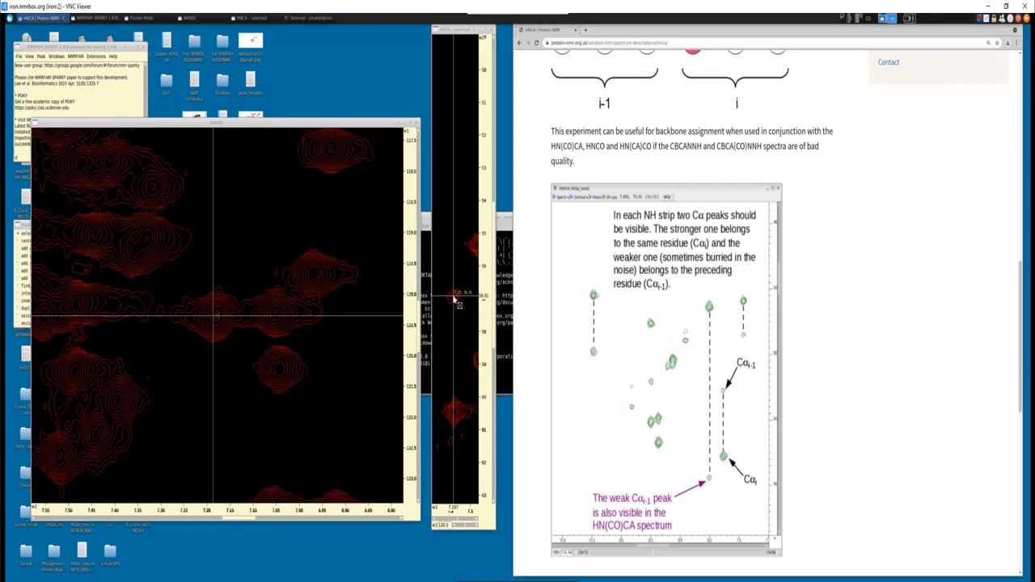
pyautogui.scroll(-6, 764, 308)
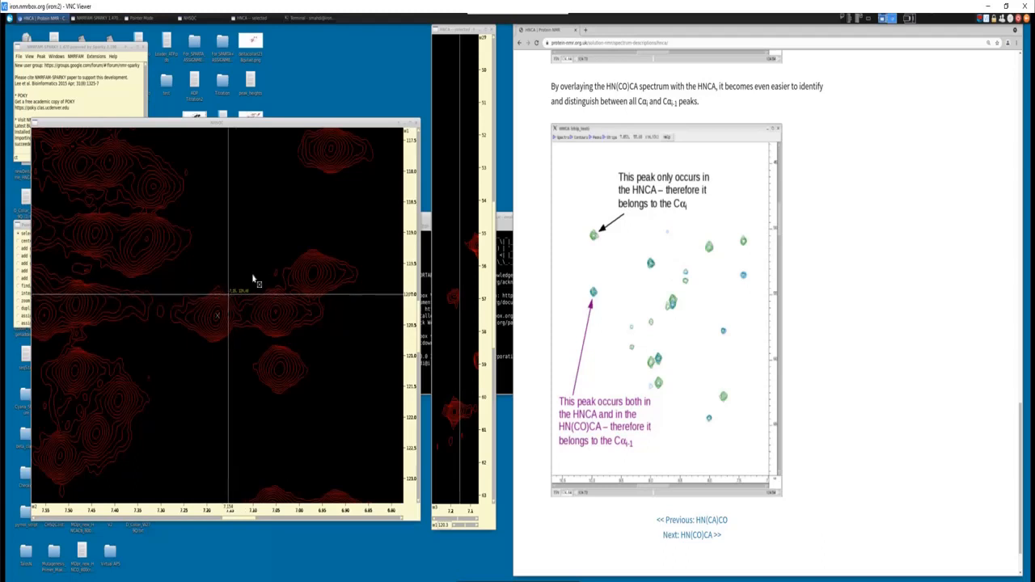
# - Bring up the Carbon Aliphatics 1.jpg chemical shift chart in Photos and enlarge its window to read the amino acid ranges
pyautogui.click(454, 30)
pyautogui.moveTo(504, 574)
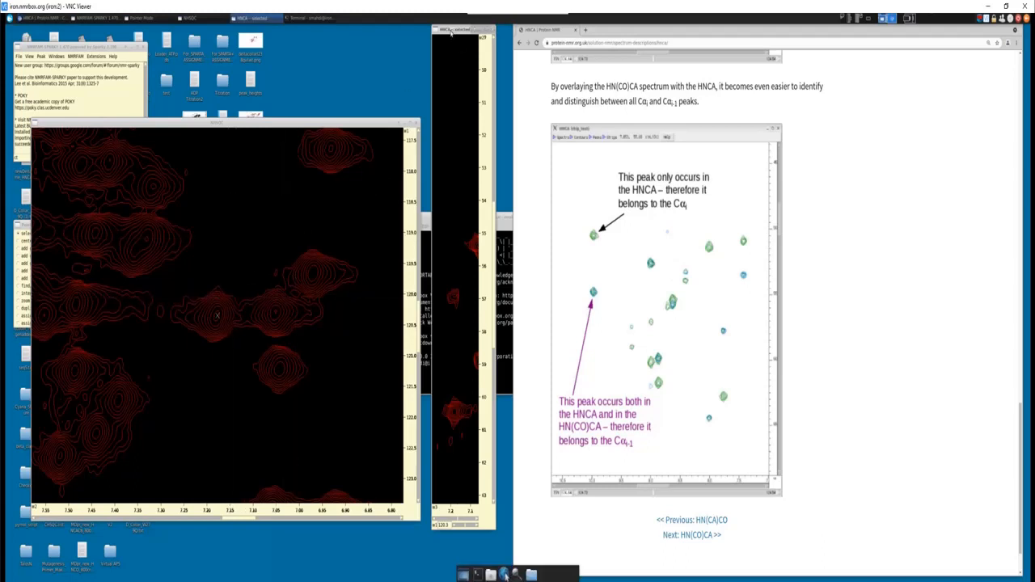
pyautogui.click(504, 575)
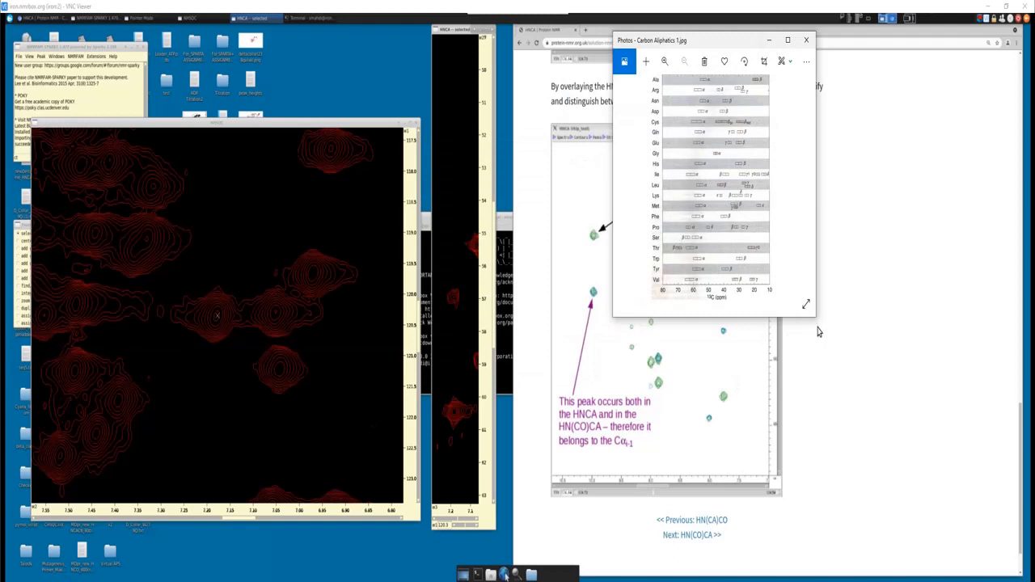
pyautogui.moveTo(815, 317); pyautogui.dragTo(1032, 524)
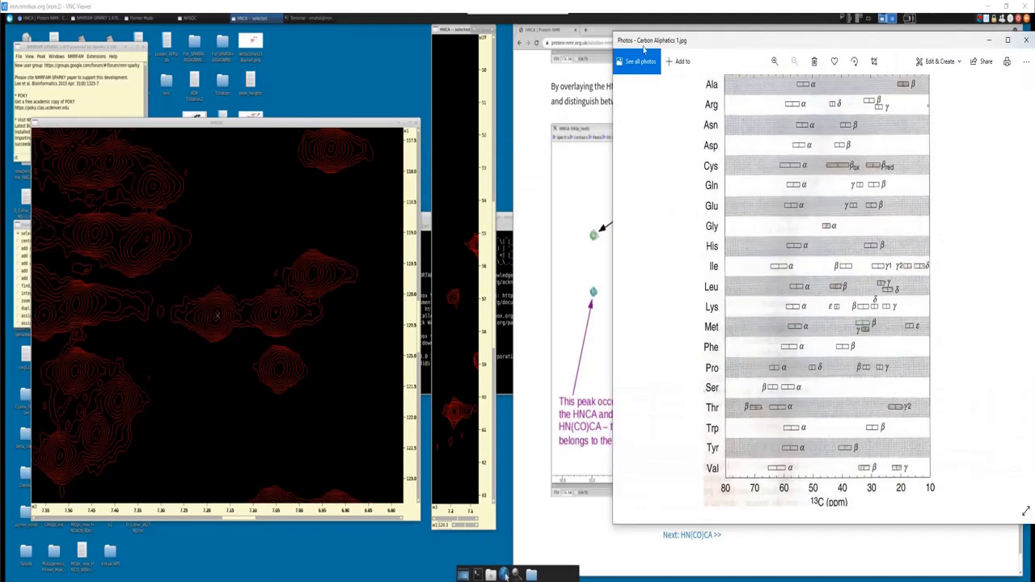
# - Reposition and enlarge the Carbon Aliphatics 1.jpg chart to read the amino acid 13C ranges, and minimise it when finished
pyautogui.moveTo(648, 44); pyautogui.dragTo(548, 15)
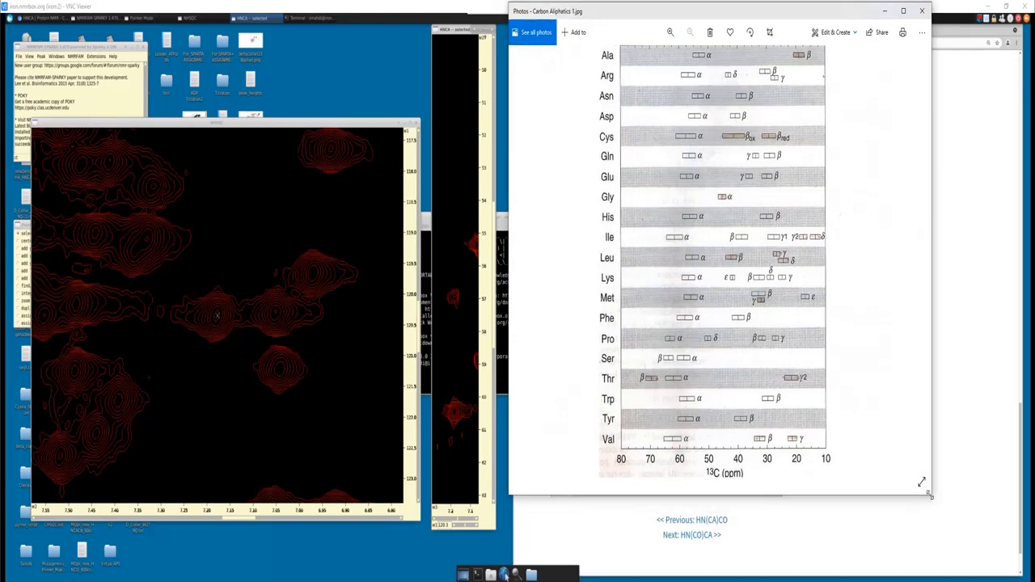
pyautogui.moveTo(931, 495); pyautogui.dragTo(1016, 565)
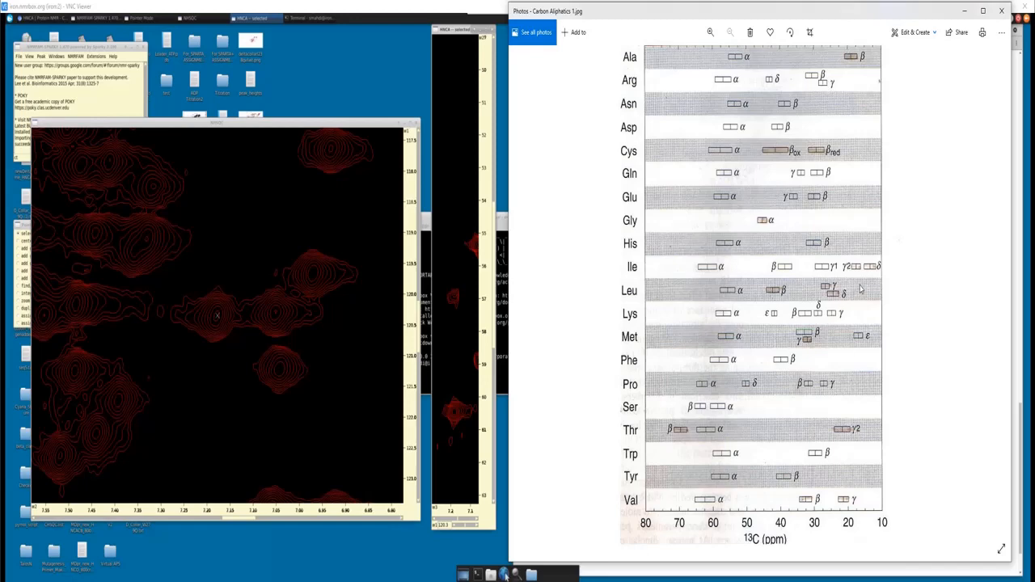
pyautogui.click(965, 13)
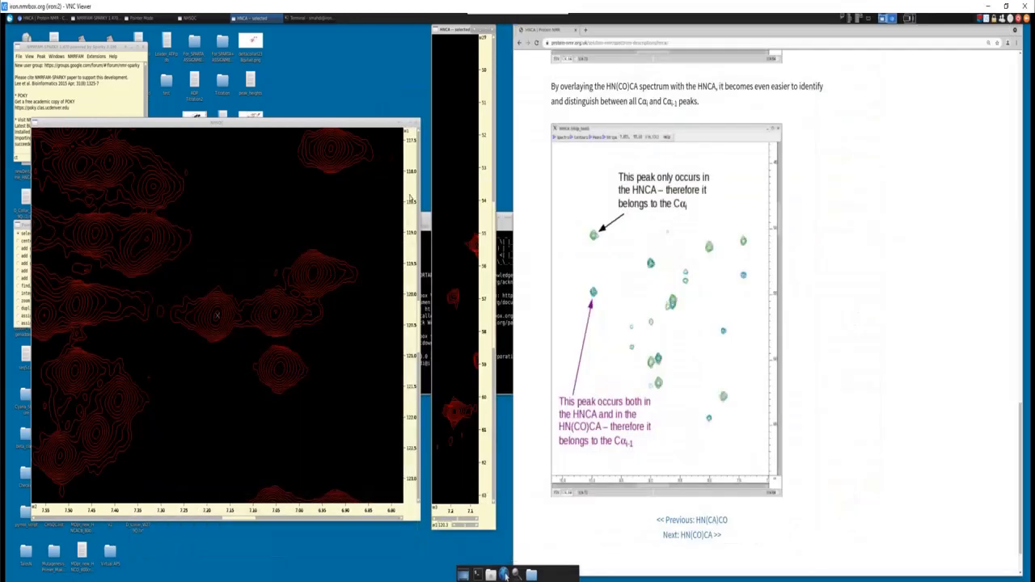
# - Open HNCACB.dat from the smile_nusproj folder of the added HNCACB_800rt dataset and accept its conversion to UCSF format
pyautogui.click(19, 58)
pyautogui.click(24, 75)
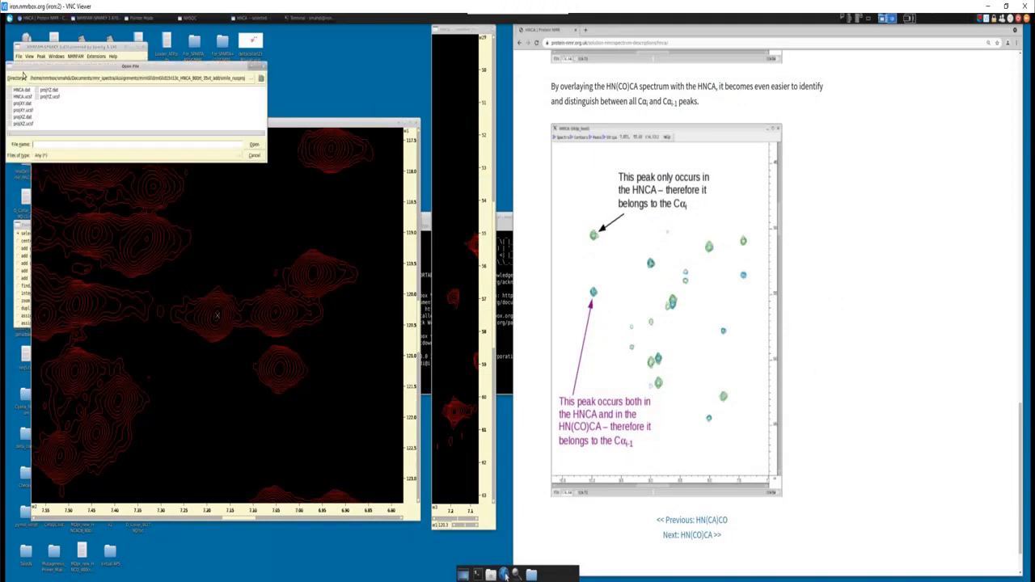
pyautogui.click(259, 79)
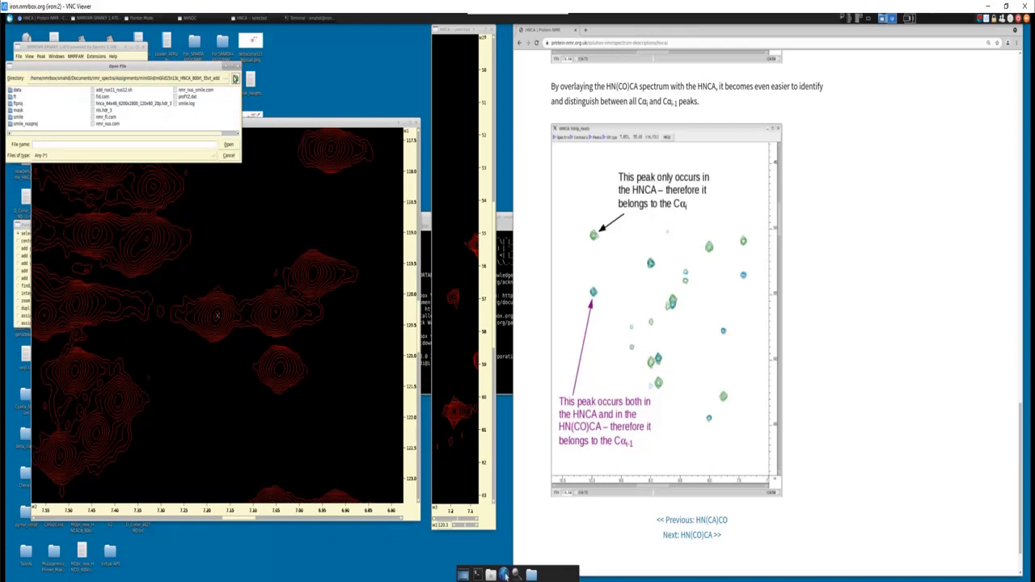
pyautogui.click(235, 79)
pyautogui.moveTo(57, 134); pyautogui.dragTo(142, 129)
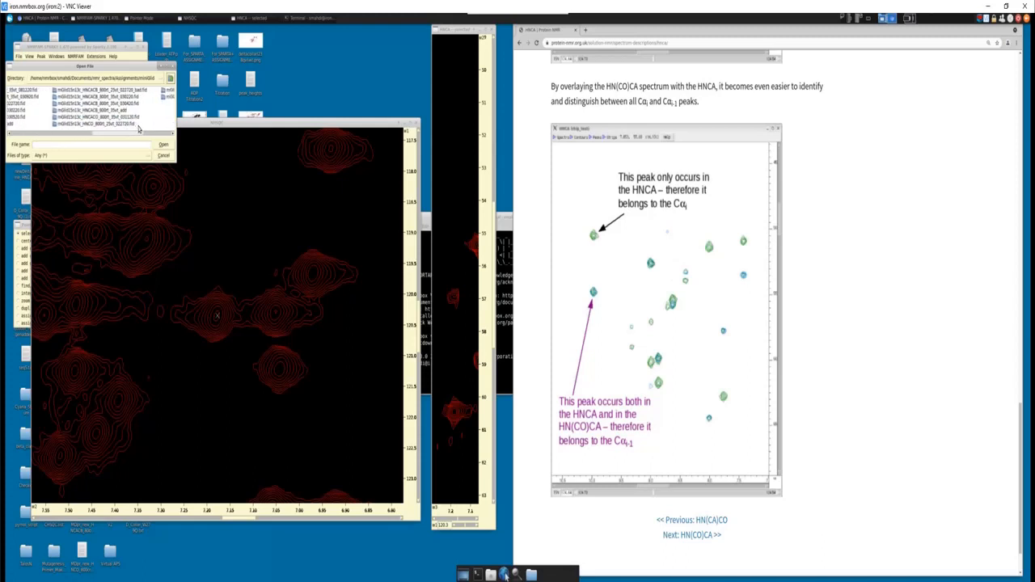
pyautogui.doubleClick(122, 110)
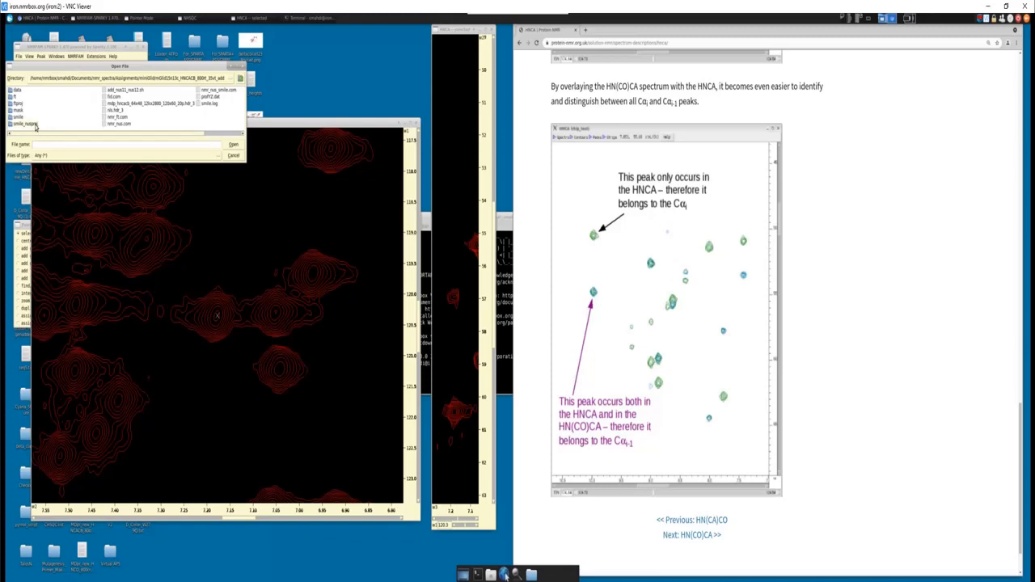
pyautogui.doubleClick(35, 125)
pyautogui.doubleClick(37, 99)
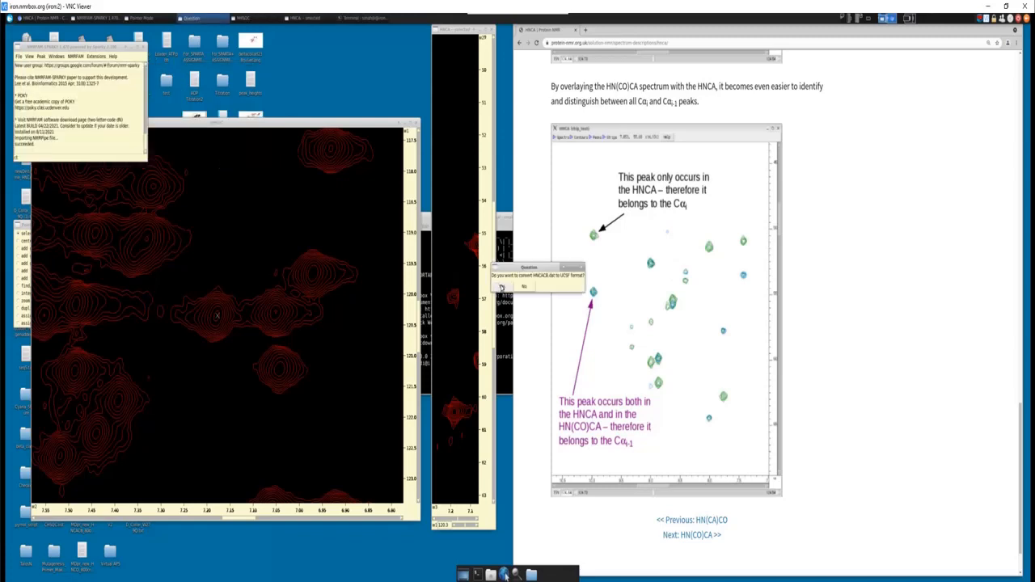
pyautogui.click(501, 288)
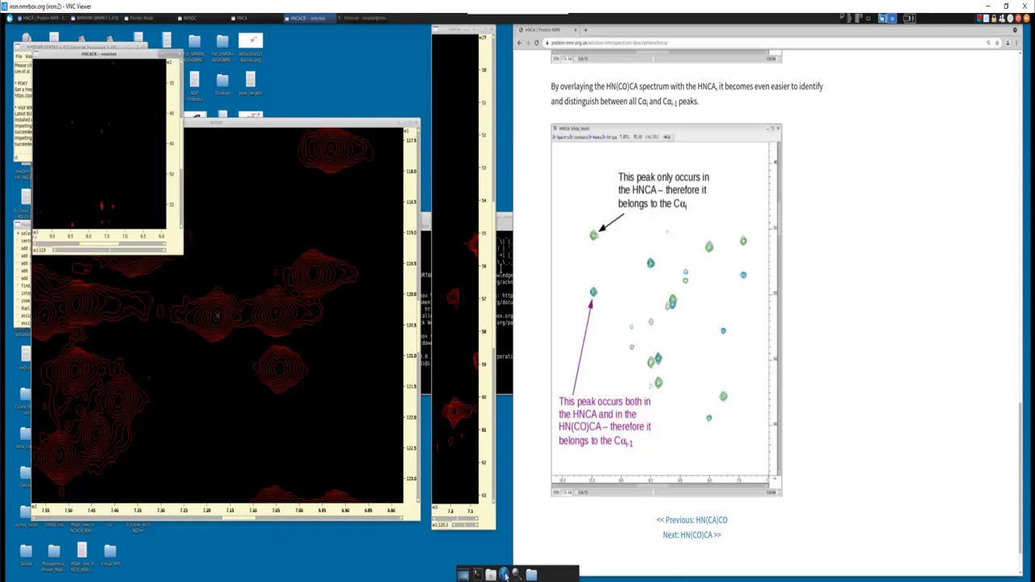
# - Minimise the browser, place the HNCACB window beside HNCA, and reshape it into a tall, narrow strip of matching height
pyautogui.moveTo(133, 54); pyautogui.dragTo(642, 67)
pyautogui.moveTo(995, 33); pyautogui.dragTo(996, 56)
pyautogui.click(1009, 42)
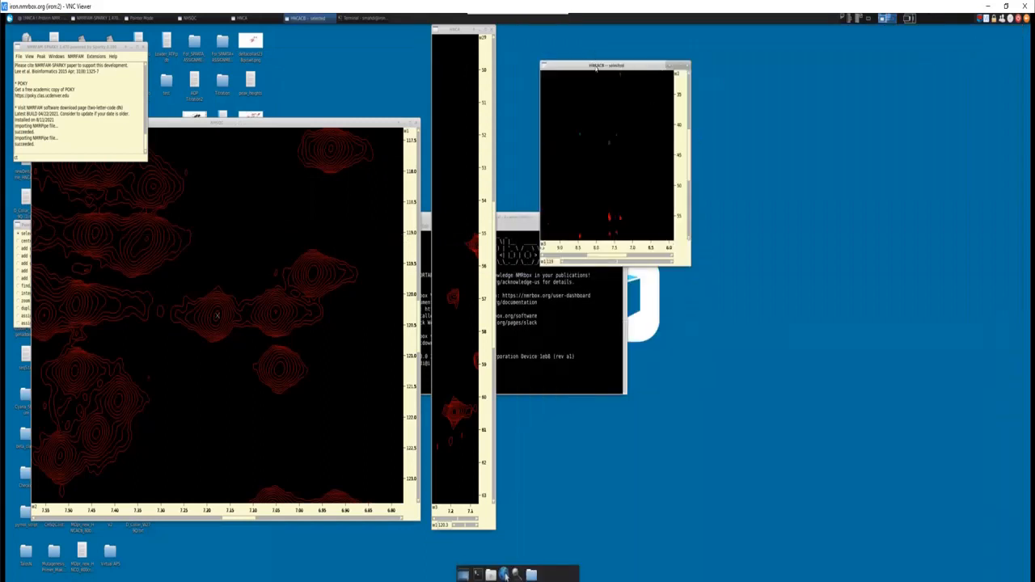
pyautogui.moveTo(597, 69); pyautogui.dragTo(559, 24)
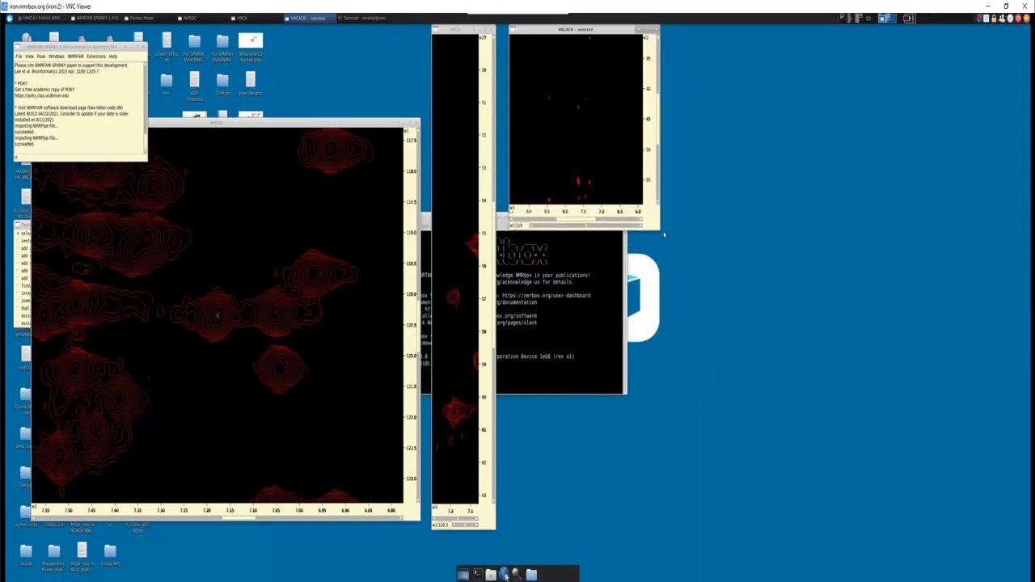
pyautogui.moveTo(661, 233); pyautogui.dragTo(564, 528)
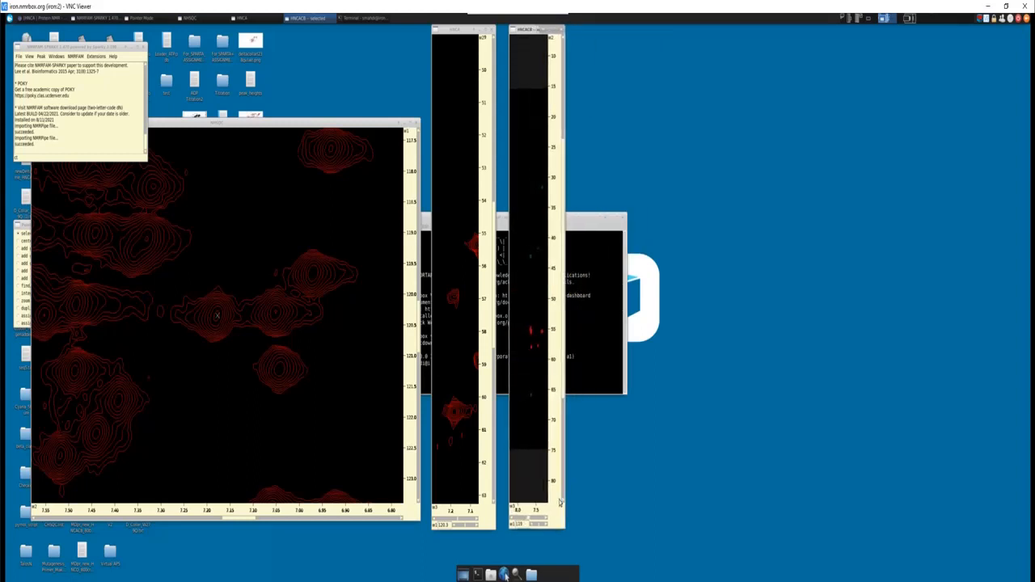
pyautogui.scroll(3, 534, 409)
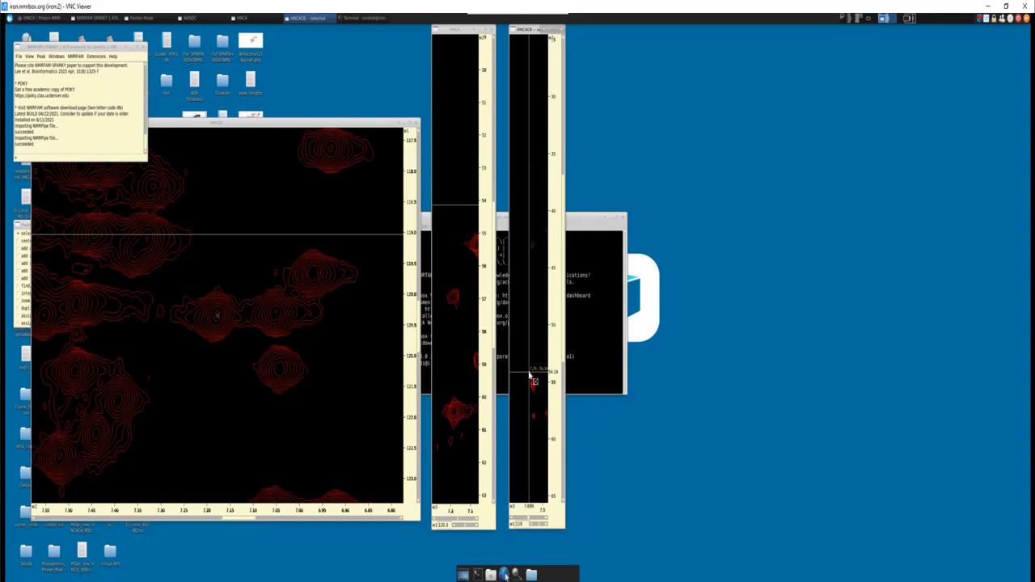
# - Synchronize the 15N and 1H axes of the HNCACB view with the NHSQC and HNCA views
pyautogui.press('y')
pyautogui.press('t')
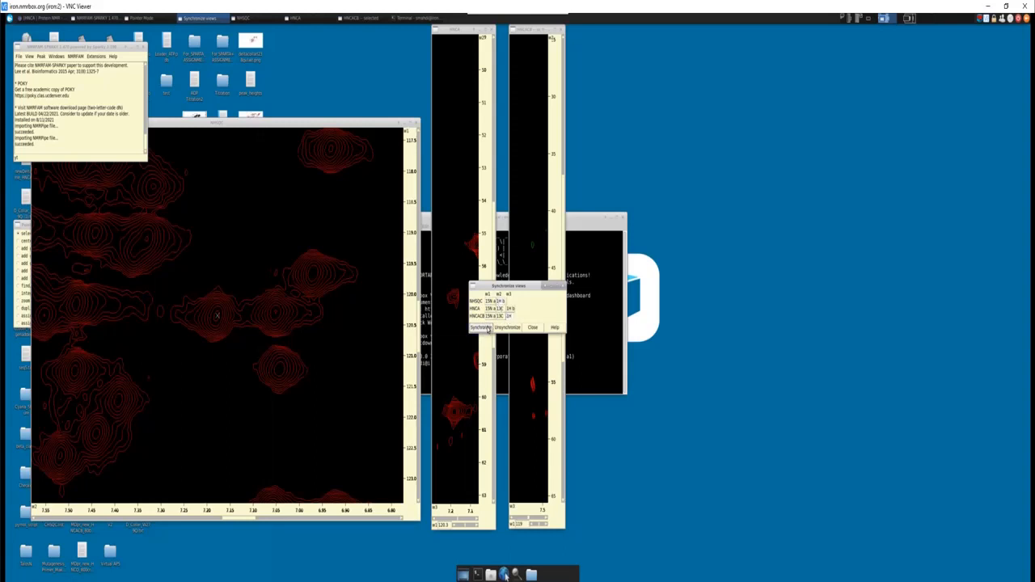
pyautogui.click(487, 329)
pyautogui.click(522, 319)
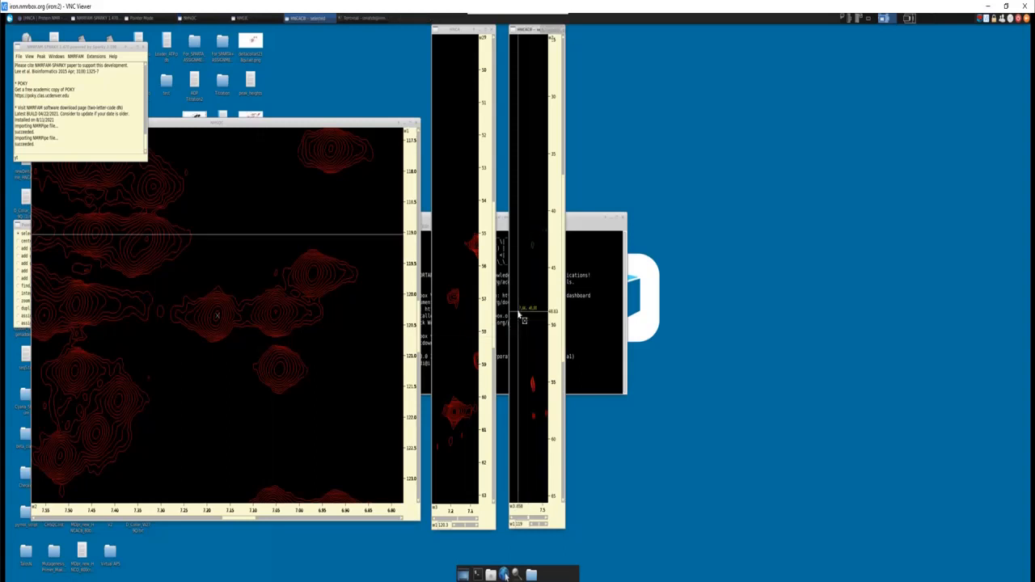
# - Select the picked NH peak in NHSQC and zoom the HNCACB strip in to inspect its Cα and Cβ regions
pyautogui.click(218, 318)
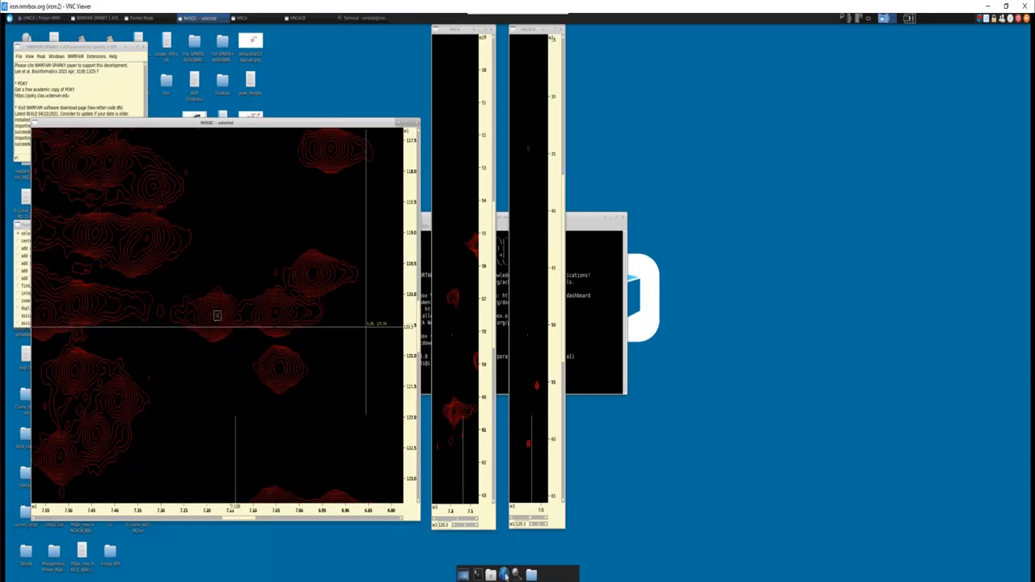
pyautogui.click(536, 365)
pyautogui.press('z')
pyautogui.press('i')
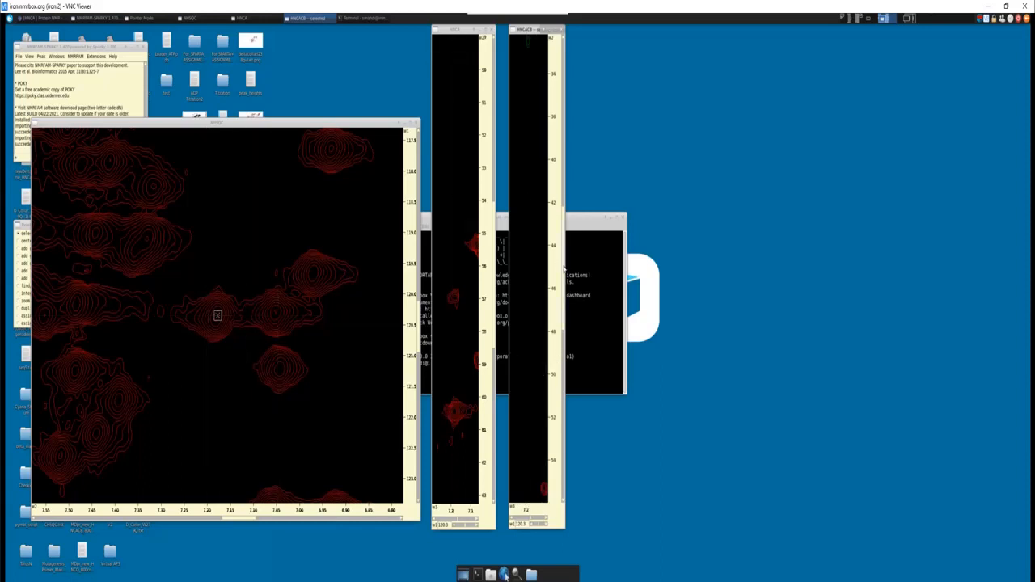
pyautogui.moveTo(564, 267); pyautogui.dragTo(564, 342)
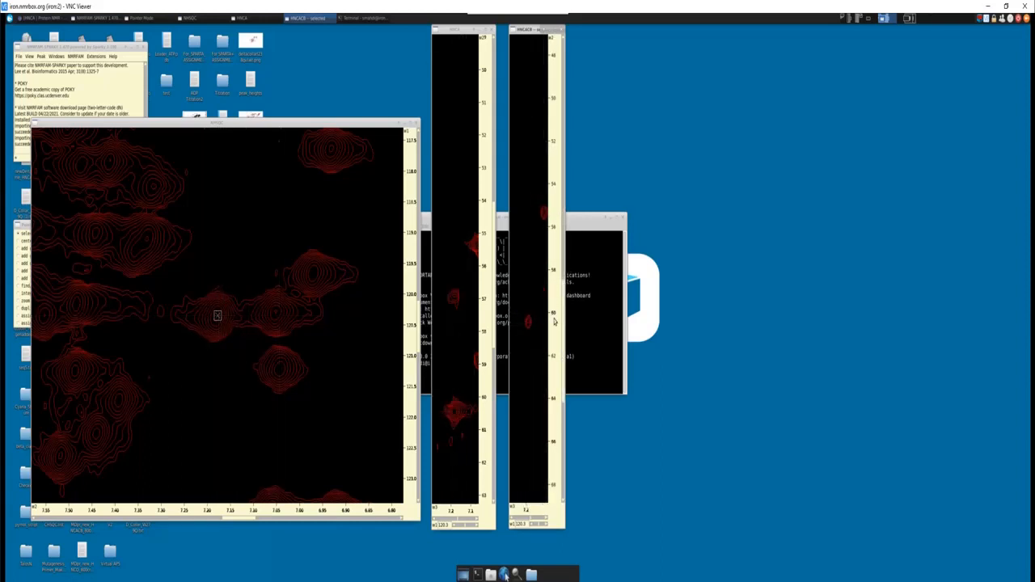
pyautogui.moveTo(564, 322); pyautogui.dragTo(556, 185)
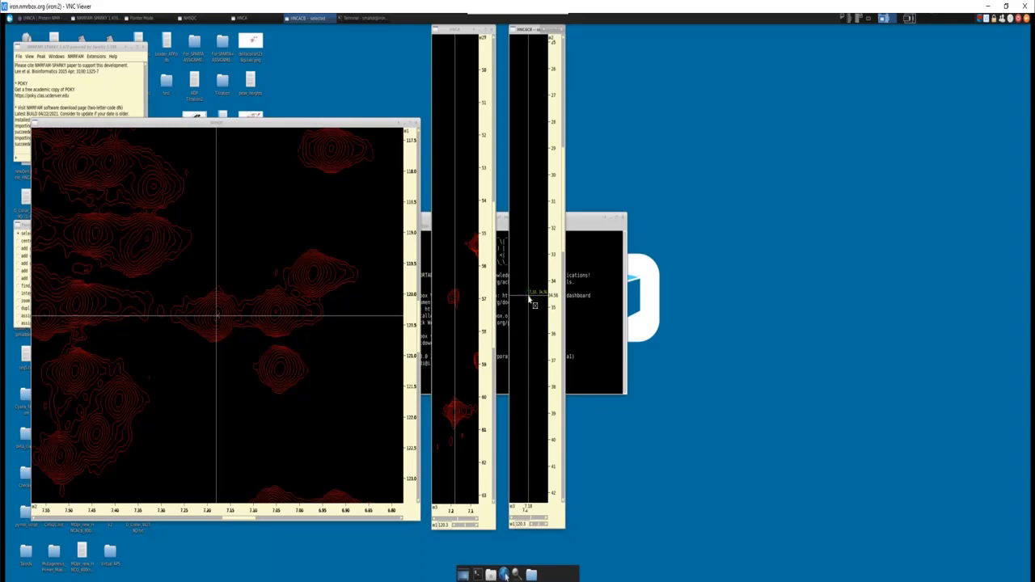
# - Open the contour level settings for HNCACB, set the lowest positive level to 2e+04, apply it, and close the settings
pyautogui.press('c')
pyautogui.press('t')
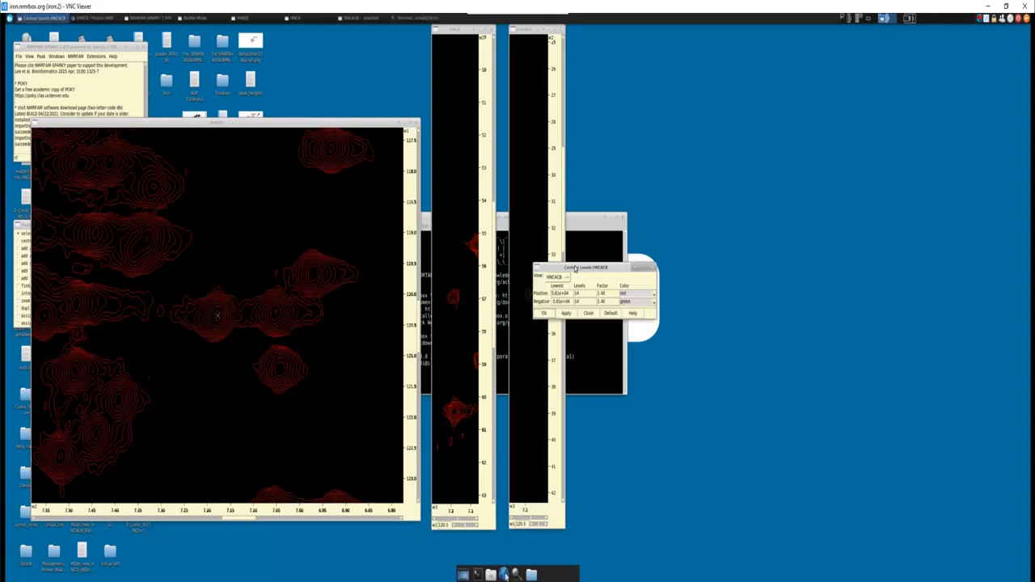
pyautogui.moveTo(584, 259); pyautogui.dragTo(644, 249)
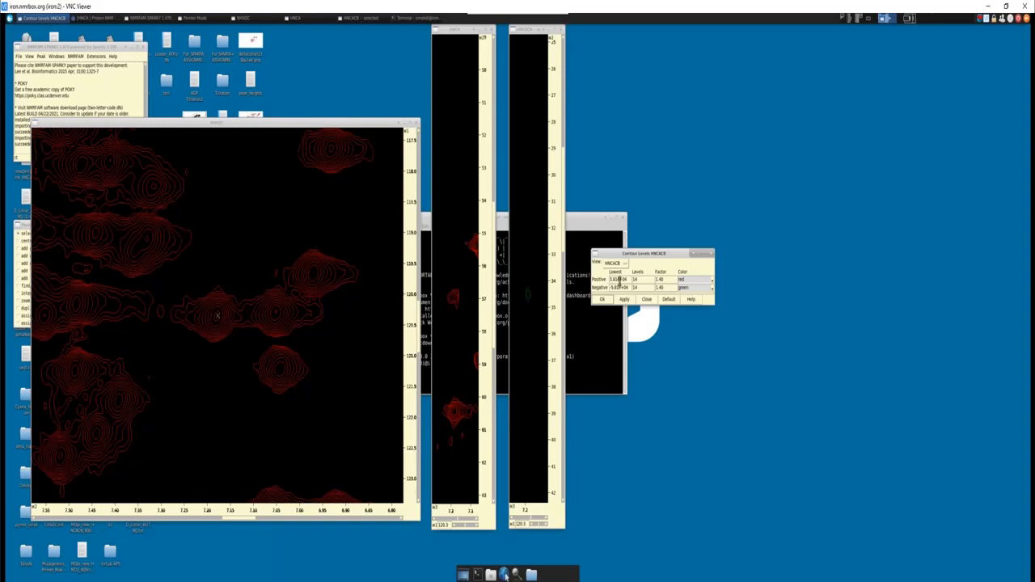
pyautogui.moveTo(617, 280); pyautogui.dragTo(602, 280)
pyautogui.write('2')
pyautogui.click(626, 300)
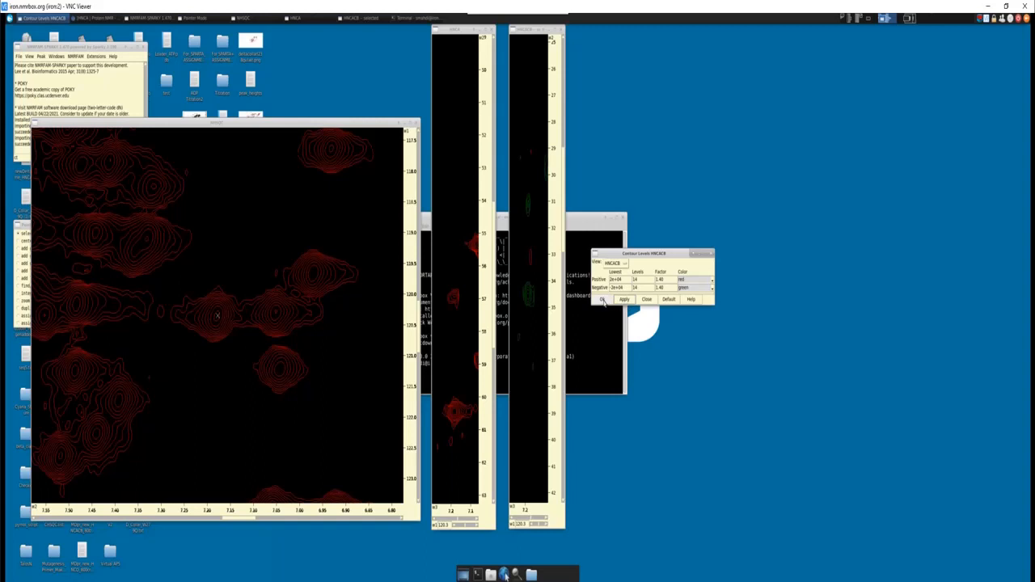
pyautogui.click(602, 300)
# - Zoom the HNCACB strip to the Cα region at about 50 to 61 ppm and compare its peaks with HNCA
pyautogui.scroll(2, 527, 280)
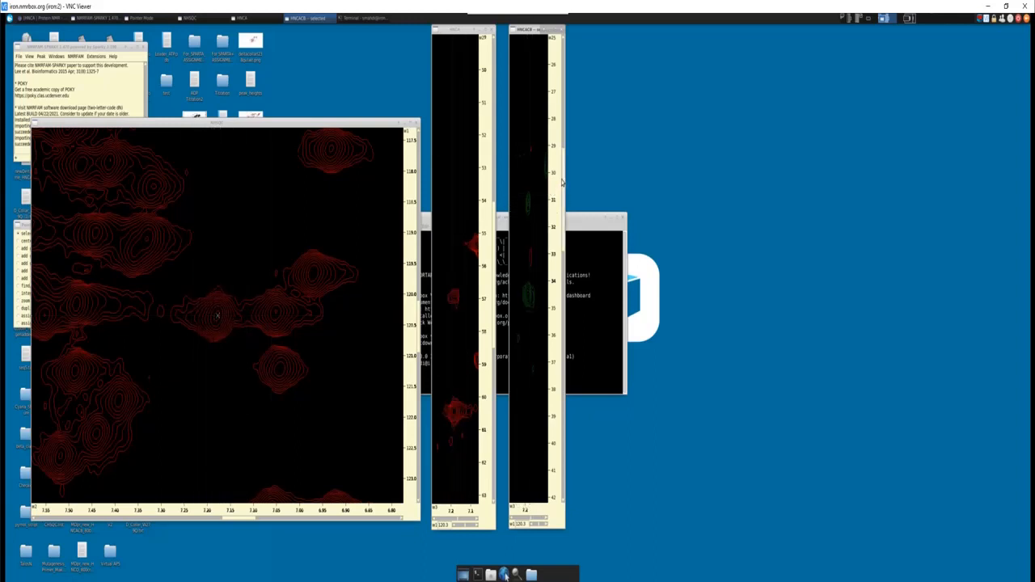
pyautogui.moveTo(564, 185); pyautogui.dragTo(551, 324)
pyautogui.press('z')
pyautogui.press('i')
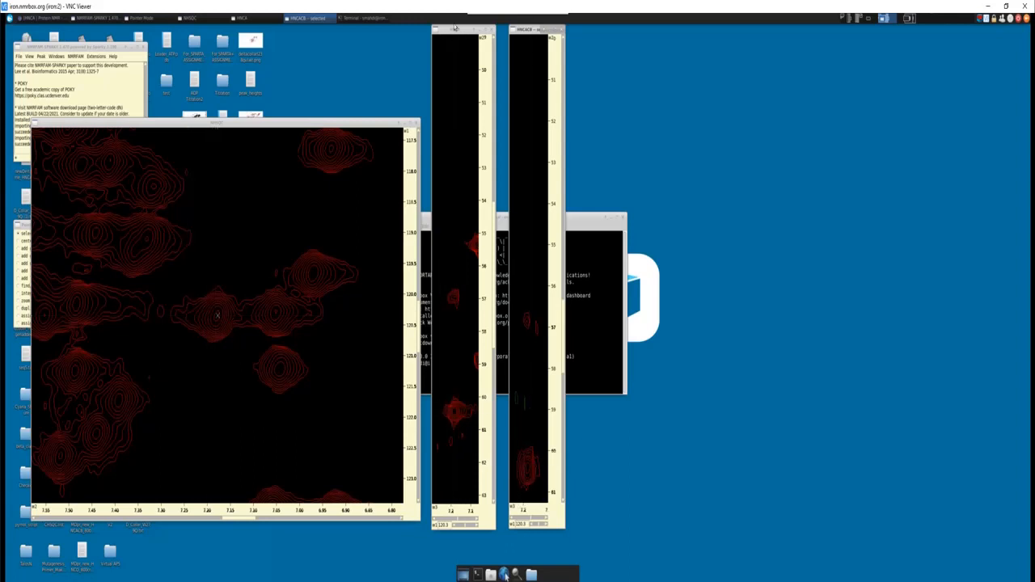
# - Move the NHSQC, HNCA and HNCACB windows closer together so the two strips sit side by side next to NHSQC
pyautogui.moveTo(455, 30); pyautogui.dragTo(449, 31)
pyautogui.moveTo(522, 30); pyautogui.dragTo(504, 30)
pyautogui.moveTo(314, 121); pyautogui.dragTo(284, 115)
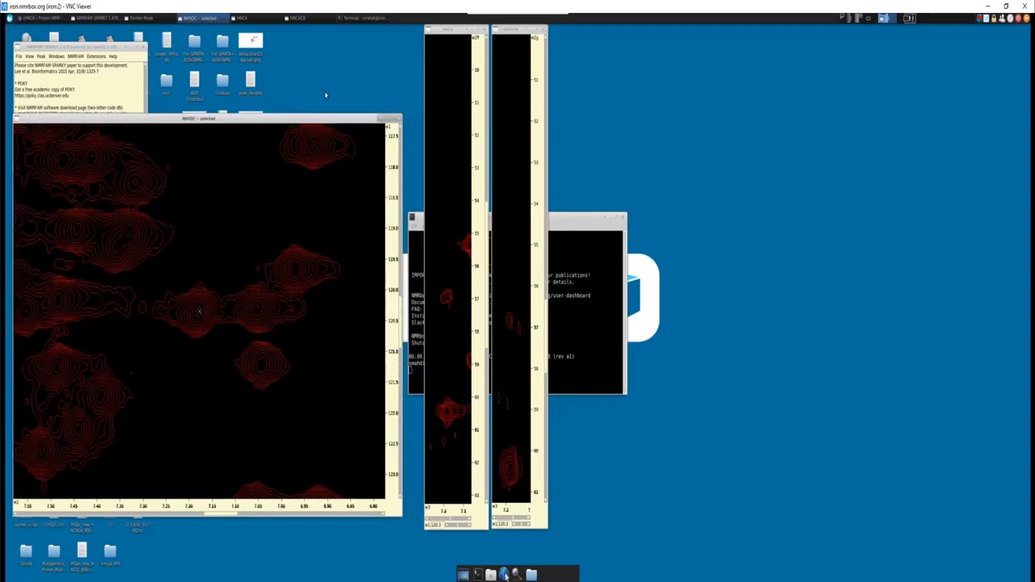
pyautogui.moveTo(444, 34); pyautogui.dragTo(438, 34)
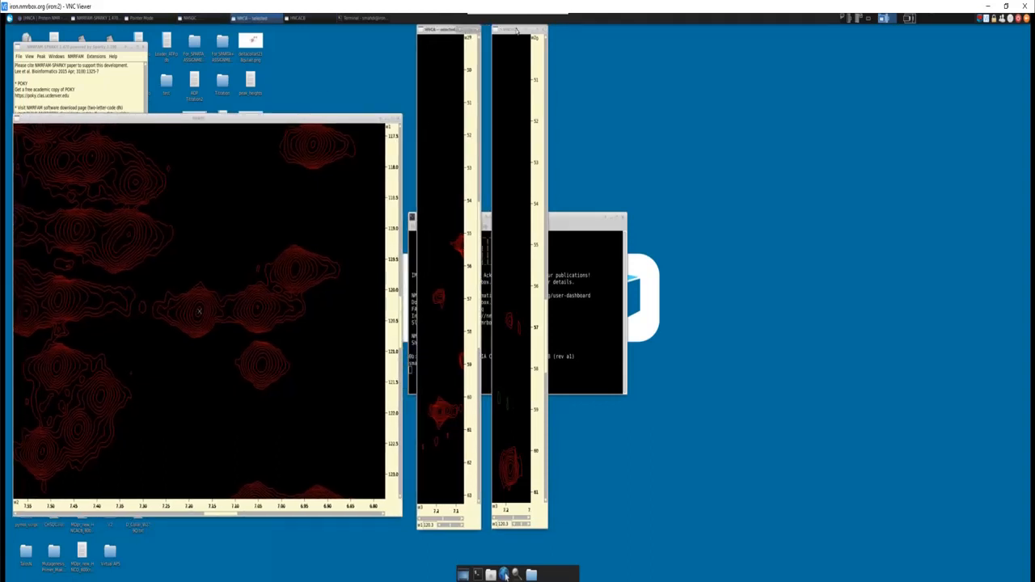
pyautogui.moveTo(515, 30); pyautogui.dragTo(507, 29)
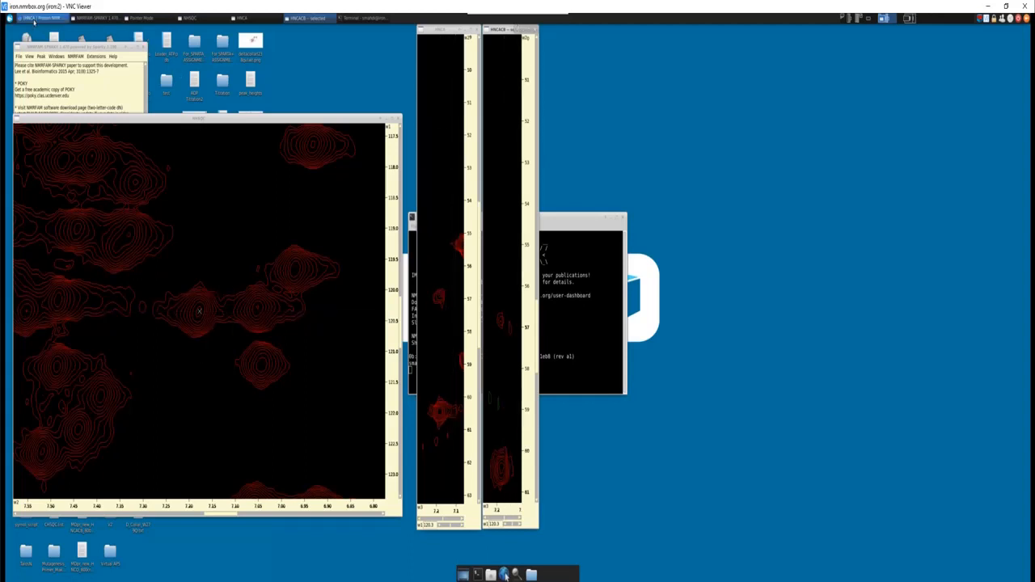
# - Switch to Chromium, open the CBCANH / HNCACB page under Solution NMR's Spectrum Descriptions, and examine its magnetisation transfer description and diagram
pyautogui.click(34, 18)
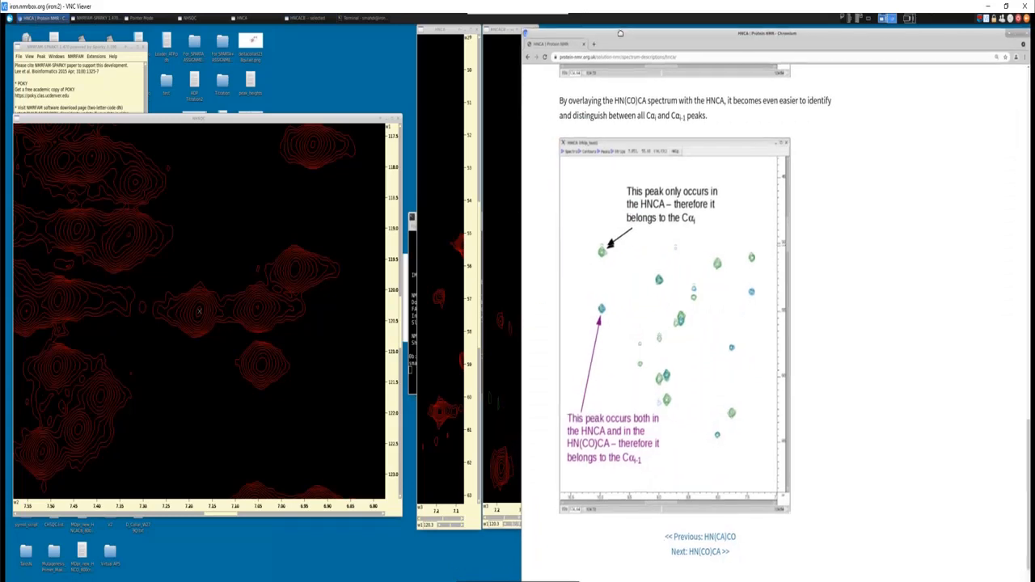
pyautogui.scroll(5, 757, 220)
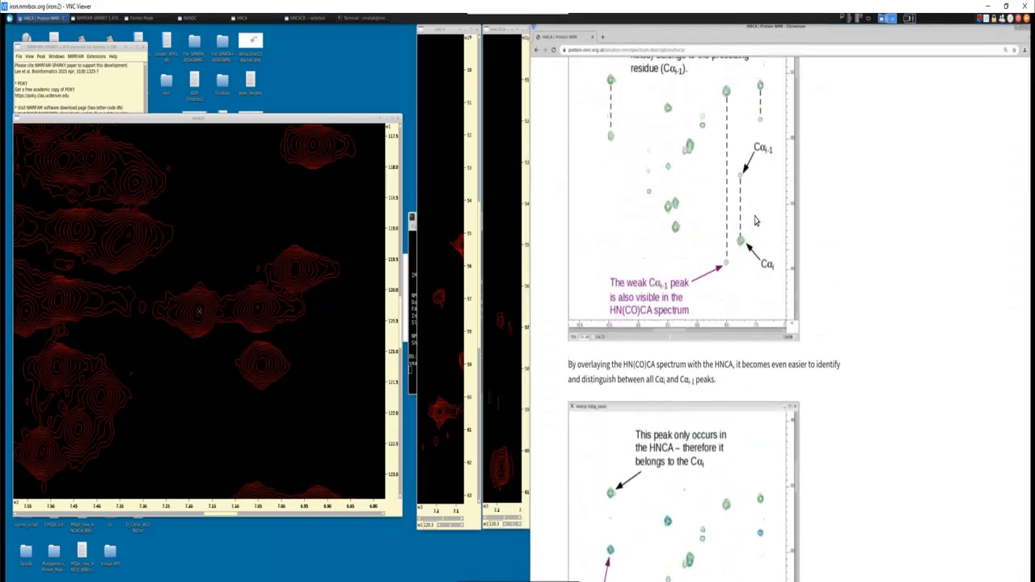
pyautogui.scroll(15, 756, 220)
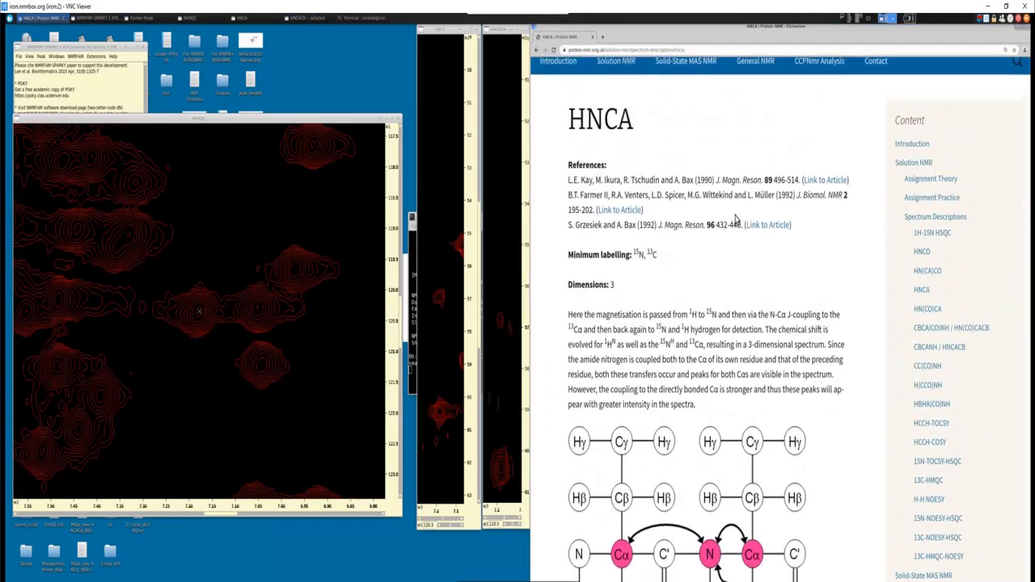
pyautogui.scroll(3, 736, 220)
pyautogui.moveTo(615, 217)
pyautogui.moveTo(635, 299)
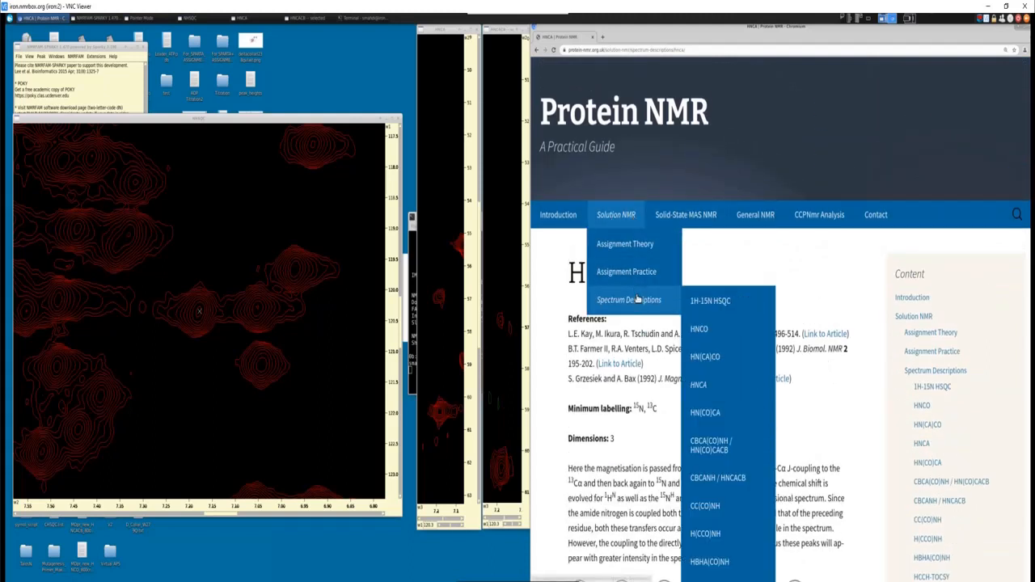
pyautogui.scroll(-1, 721, 450)
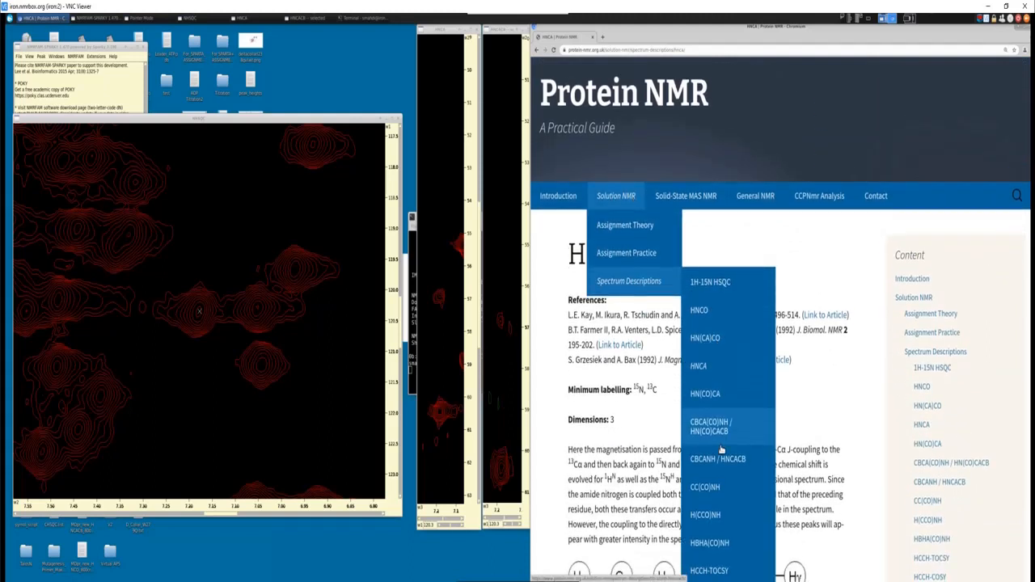
pyautogui.scroll(-1, 719, 449)
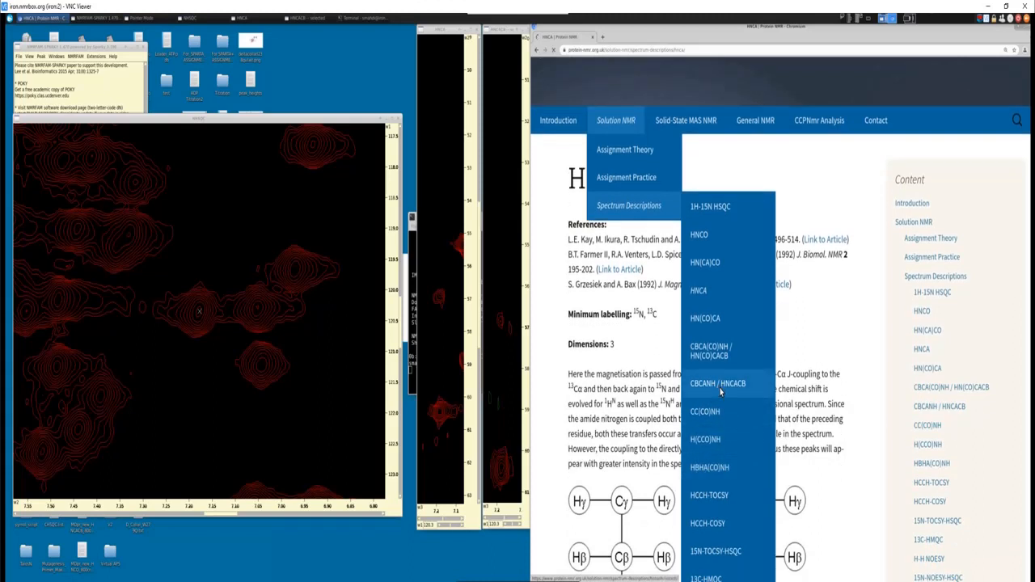
pyautogui.click(719, 387)
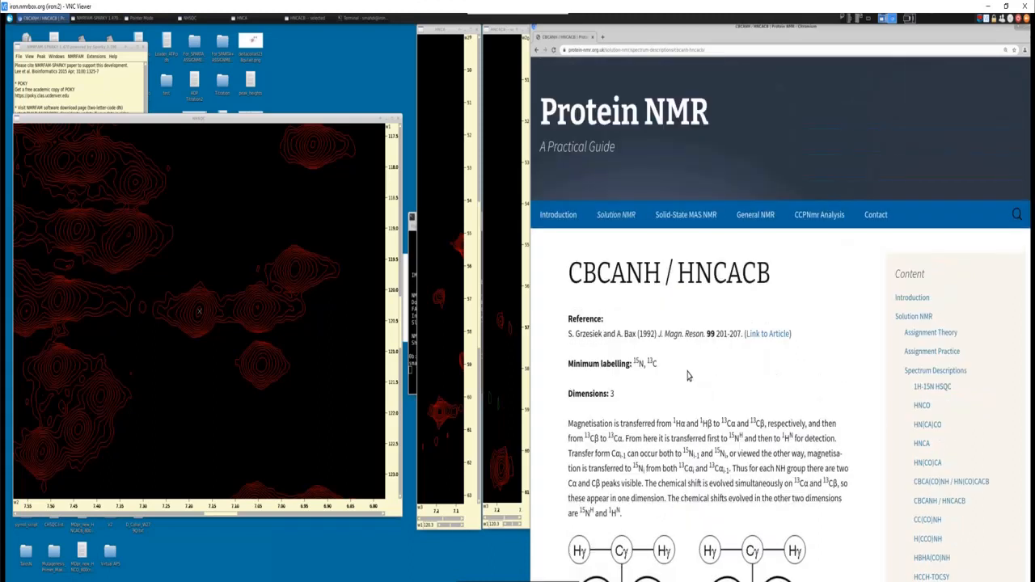
pyautogui.scroll(-3, 689, 375)
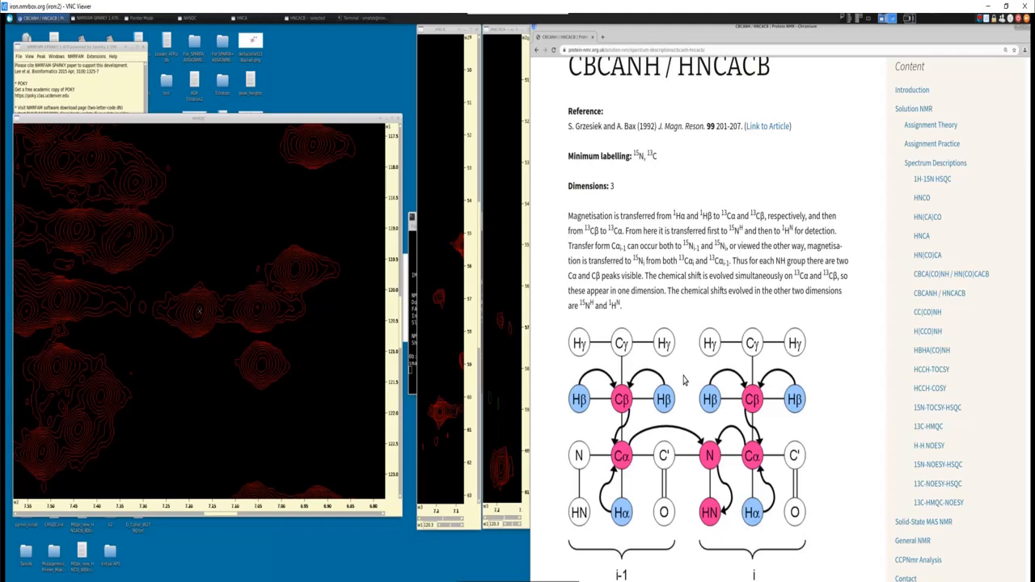
# - Examine the annotated HNCACB strip figure and its Cα and Cβ peak notes further along the CBCANH / HNCACB page
pyautogui.scroll(-1, 728, 348)
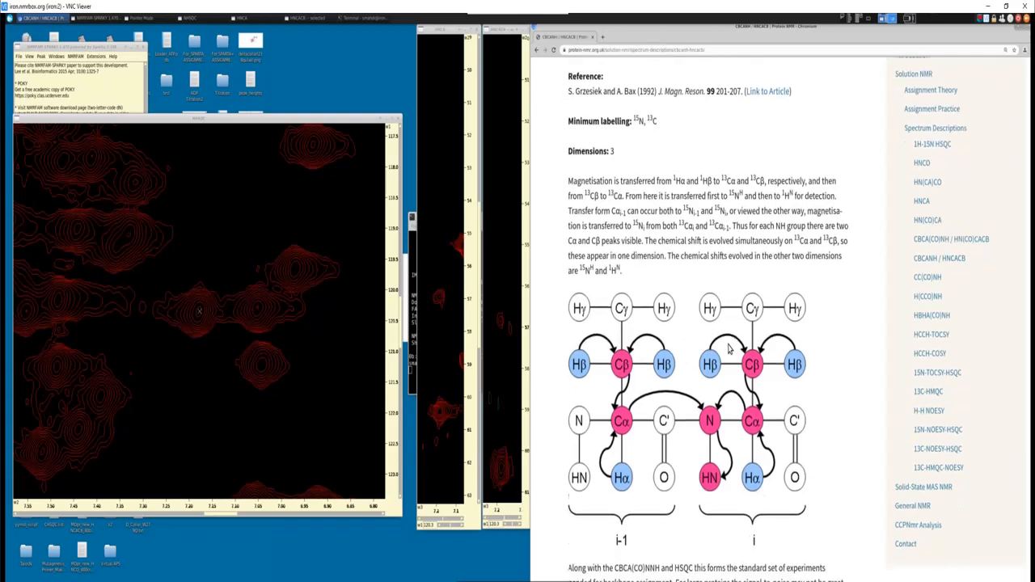
pyautogui.scroll(-5, 729, 349)
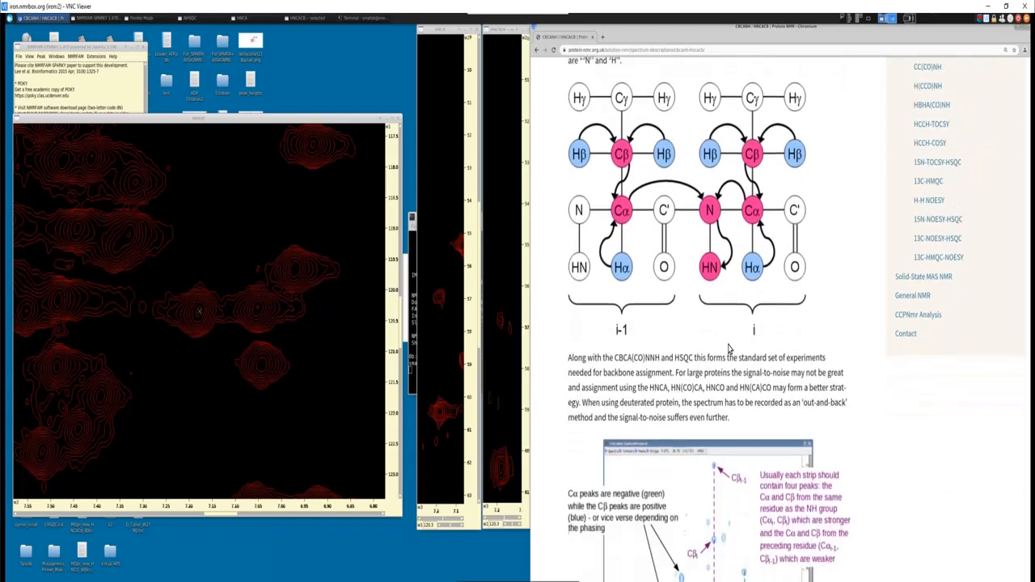
pyautogui.scroll(-5, 729, 348)
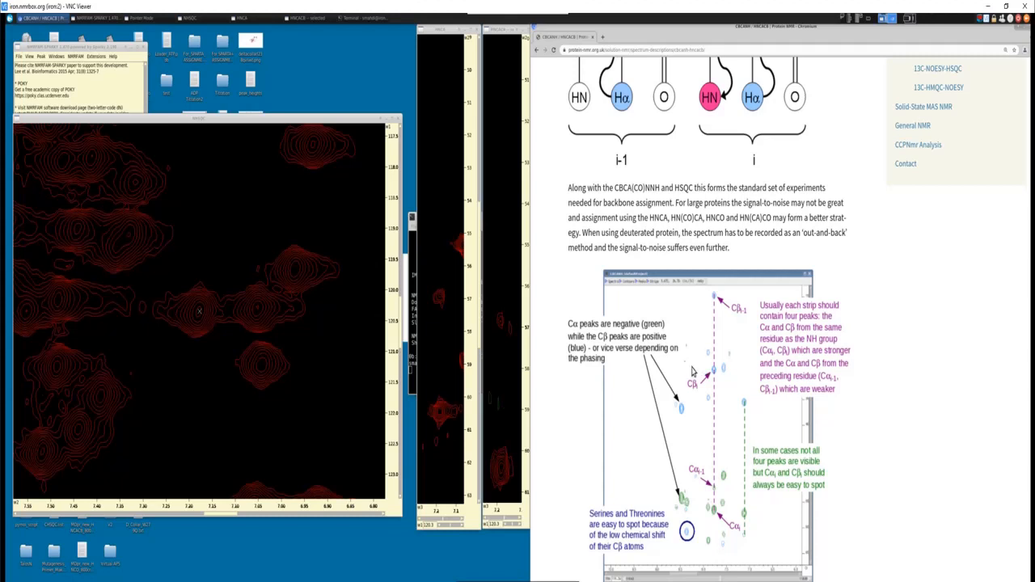
# - Shift the HNCACB strip to the Cβ region at about 27 to 38 ppm and give its view a white background
pyautogui.click(528, 374)
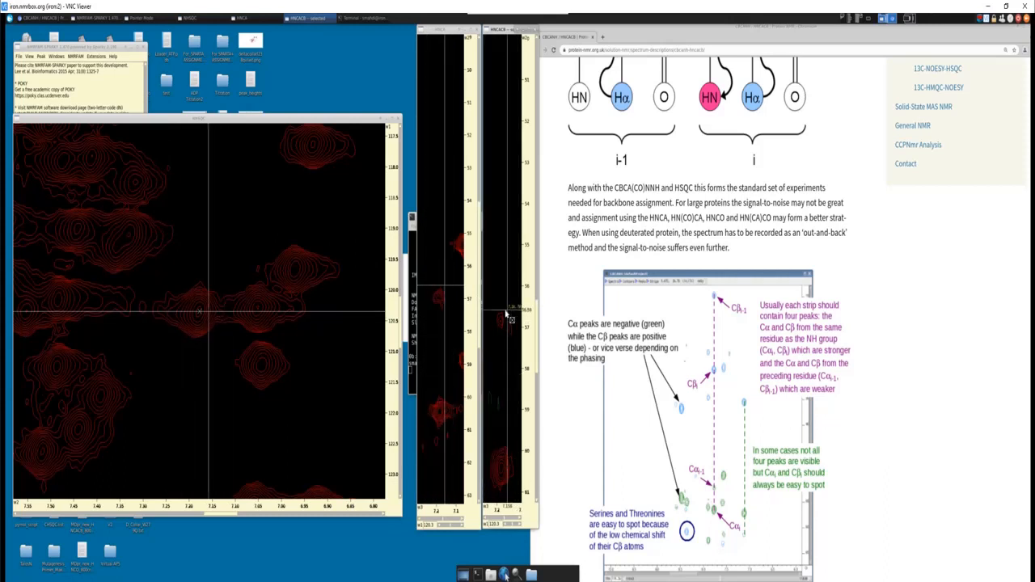
pyautogui.moveTo(535, 334); pyautogui.dragTo(536, 189)
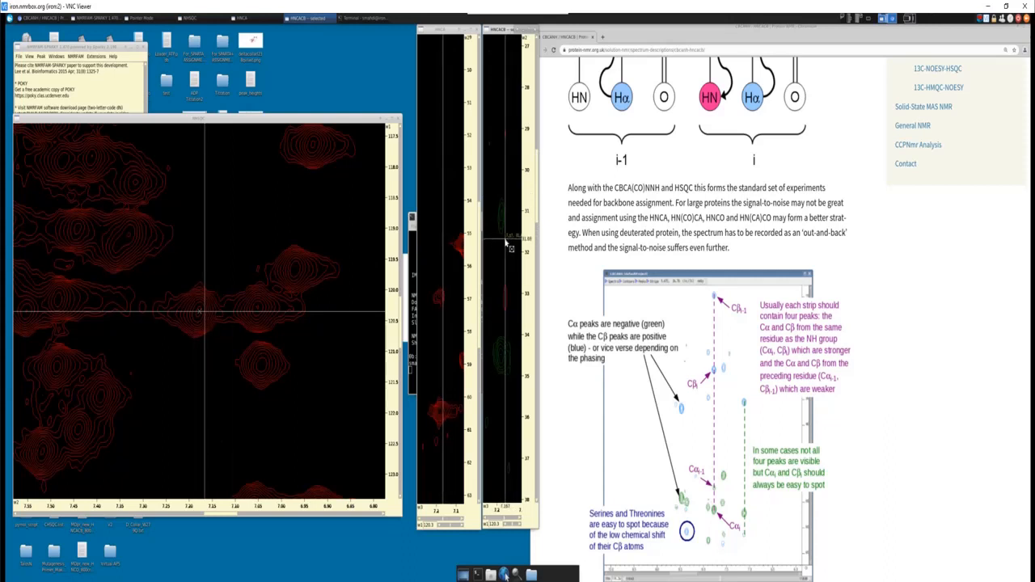
pyautogui.press('b')
pyautogui.press('w')
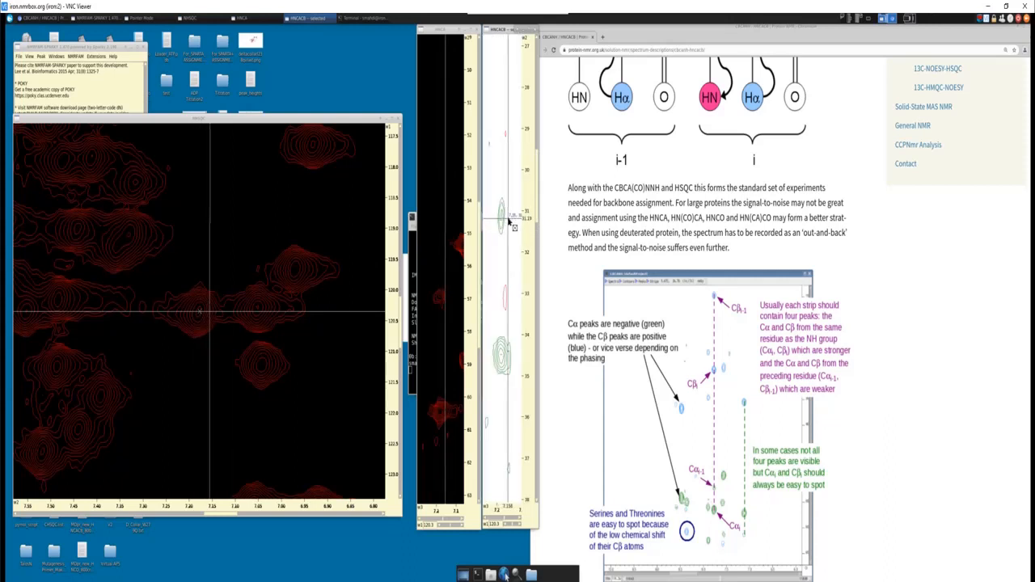
# - Change the background of the HNCA and NHSQC spectrum views to white
pyautogui.click(444, 223)
pyautogui.press('b')
pyautogui.press('w')
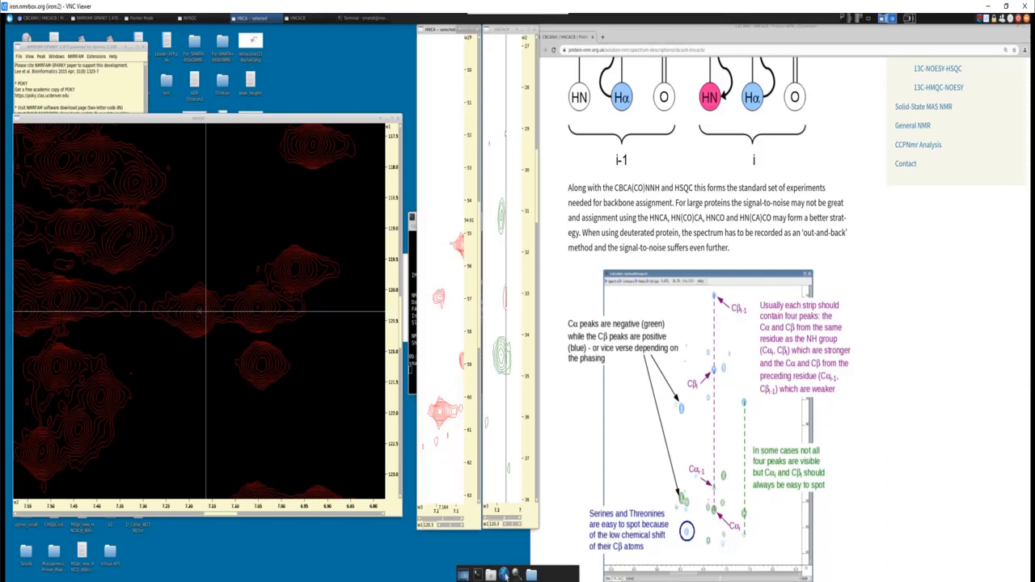
pyautogui.click(294, 217)
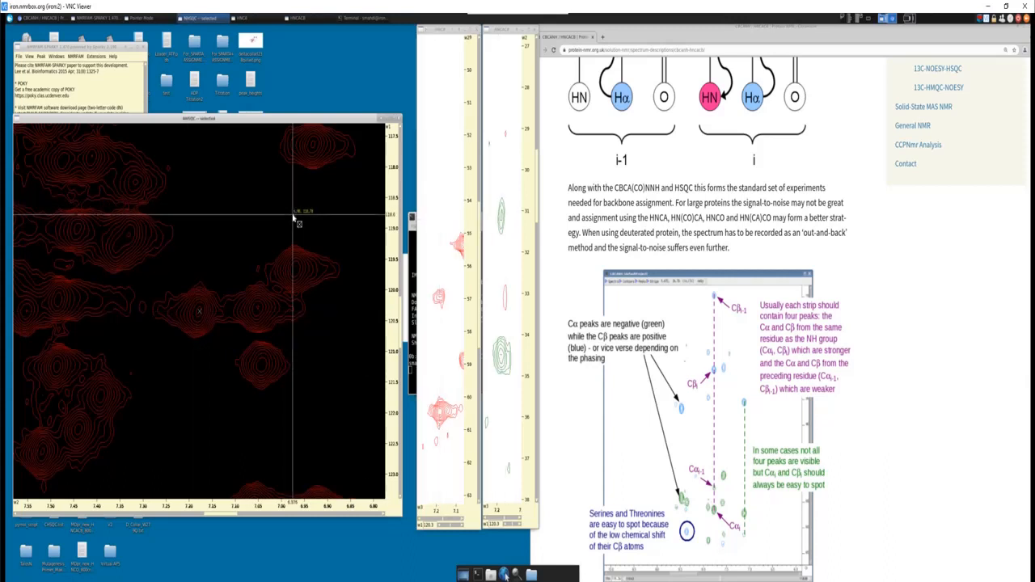
pyautogui.press('b')
pyautogui.press('w')
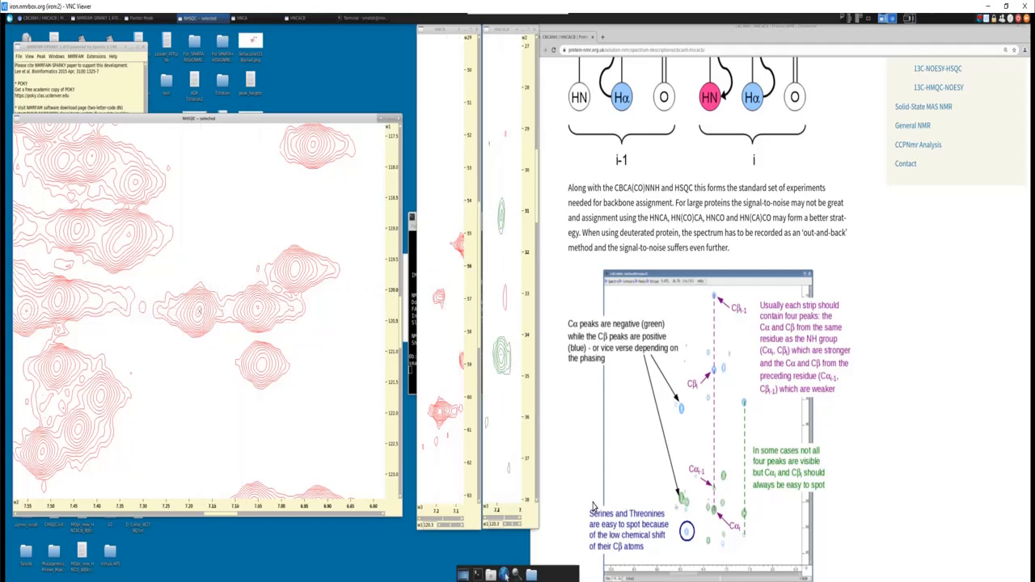
# - Switch to Photos, examine the Cα and Cβ shift ranges in Carbon Aliphatics 1.jpg, and put the chart and the browser away
pyautogui.click(503, 574)
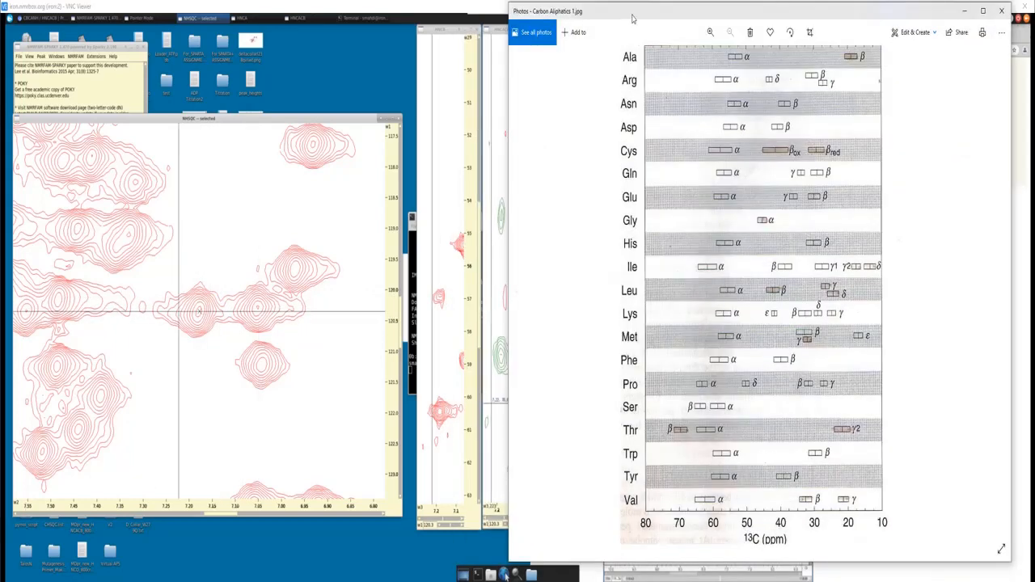
pyautogui.moveTo(633, 17); pyautogui.dragTo(669, 22)
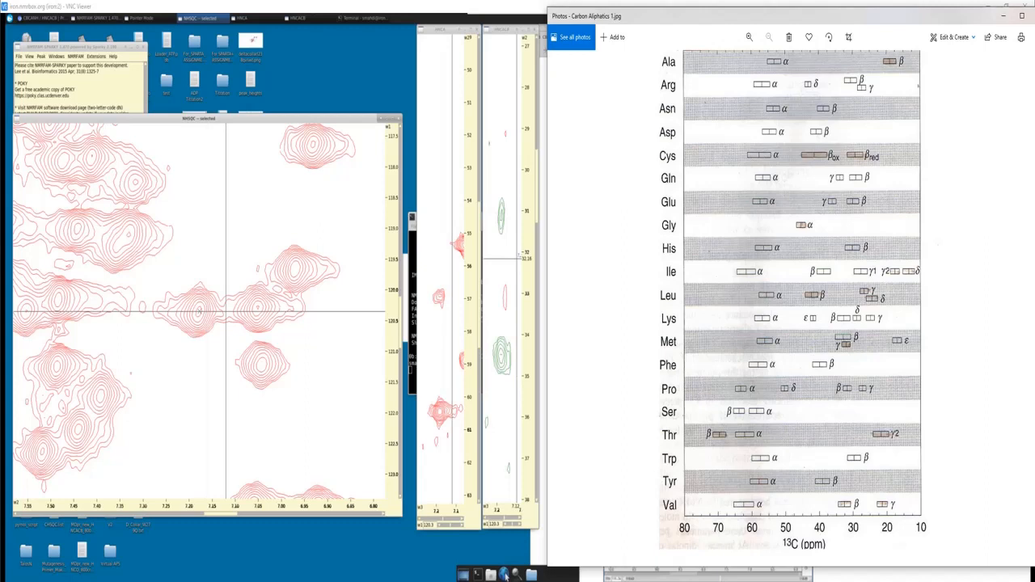
pyautogui.click(1003, 20)
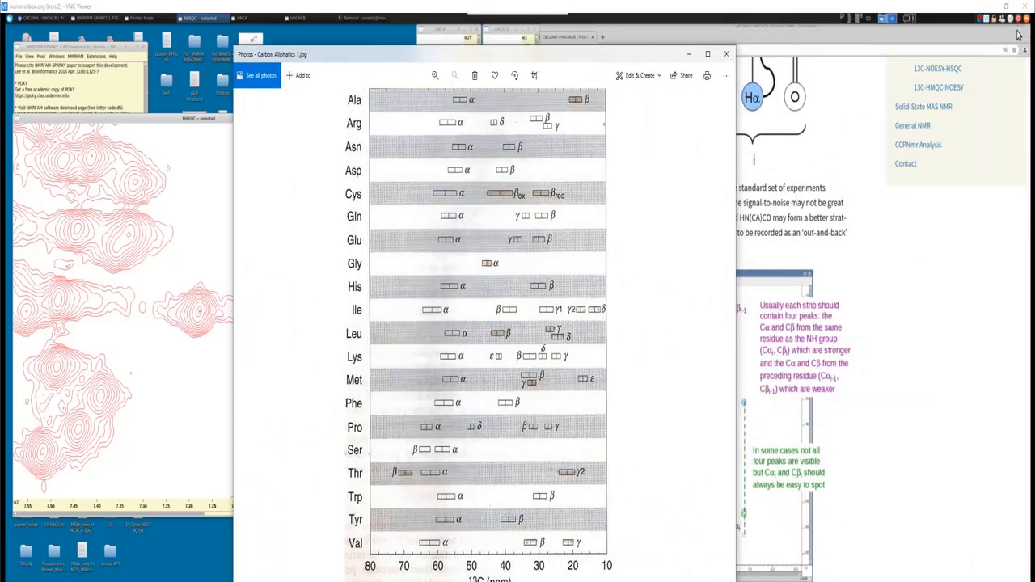
pyautogui.click(1020, 31)
pyautogui.click(1011, 27)
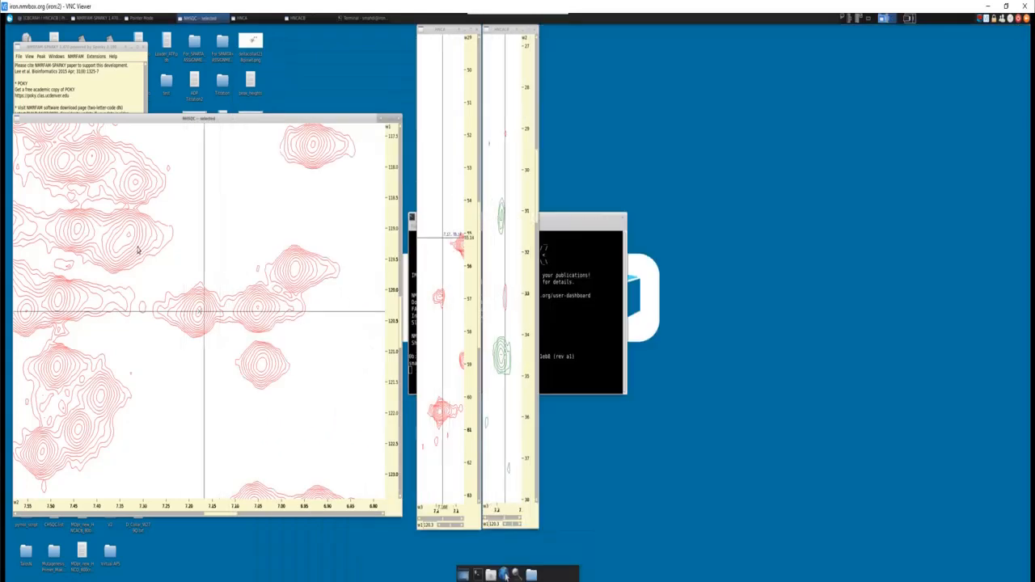
# - Switch to Word, place Gamma_MiniLid_sequence.docx beside the spectra, and search the protein sequence for V
pyautogui.moveTo(0, 99); pyautogui.dragTo(734, 62)
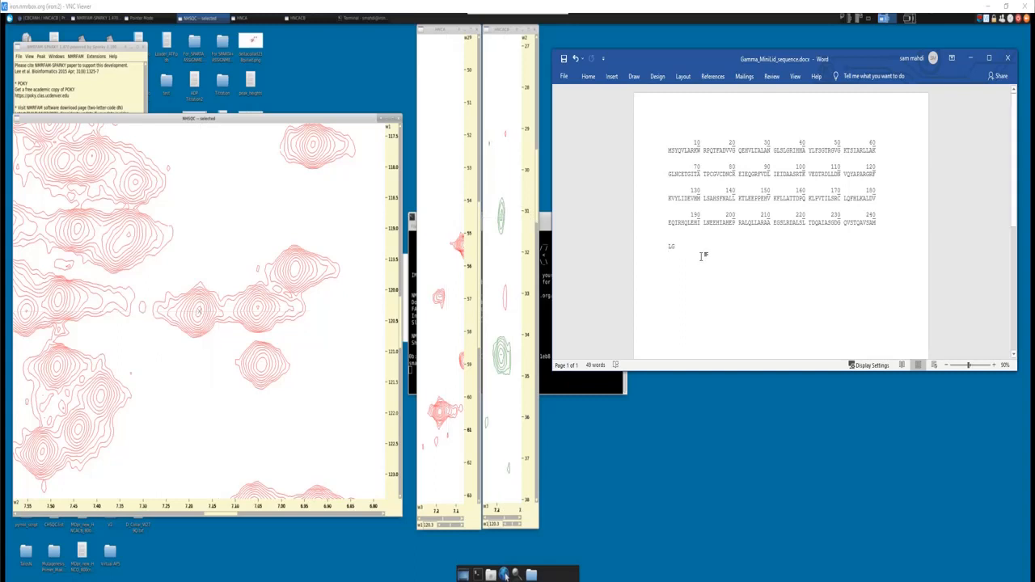
pyautogui.moveTo(693, 249); pyautogui.dragTo(656, 146)
pyautogui.click(689, 216)
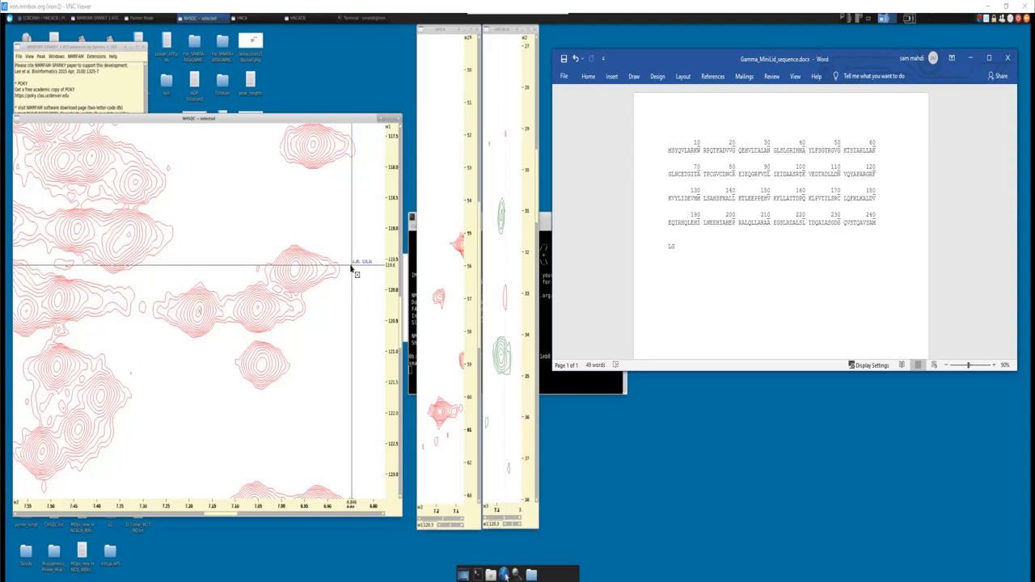
pyautogui.click(729, 269)
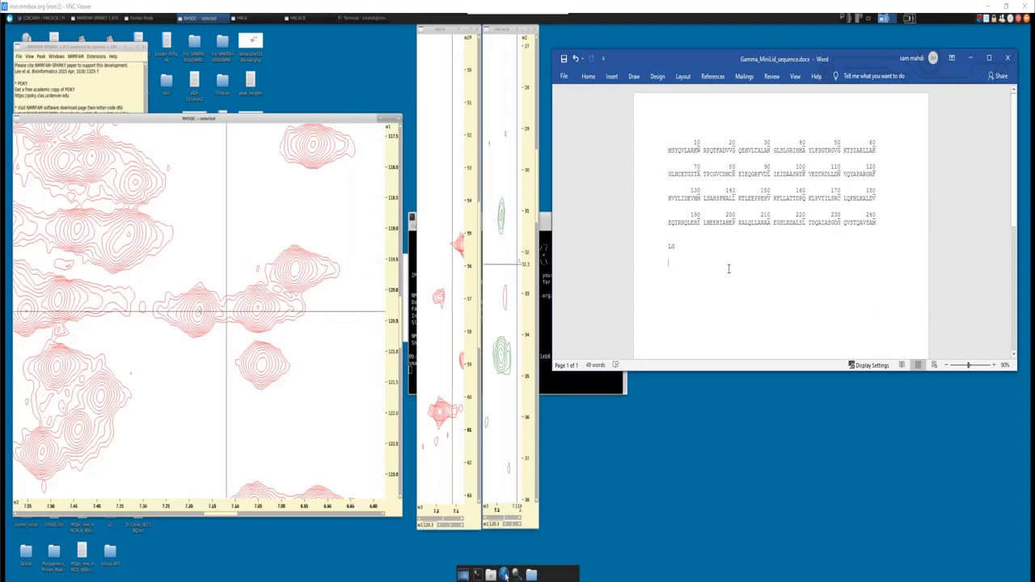
pyautogui.hotkey('ctrl', 'f')
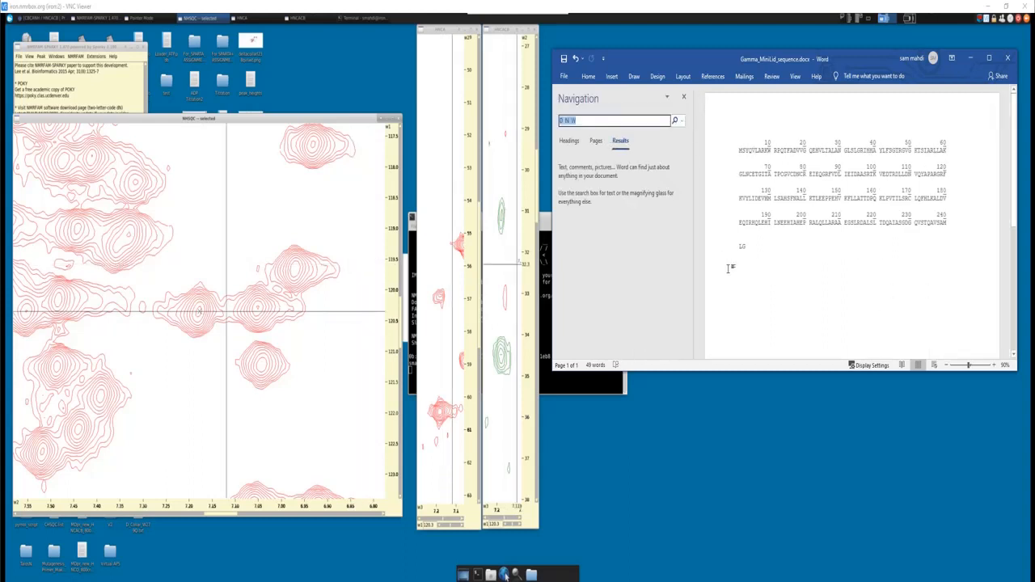
pyautogui.write('V')
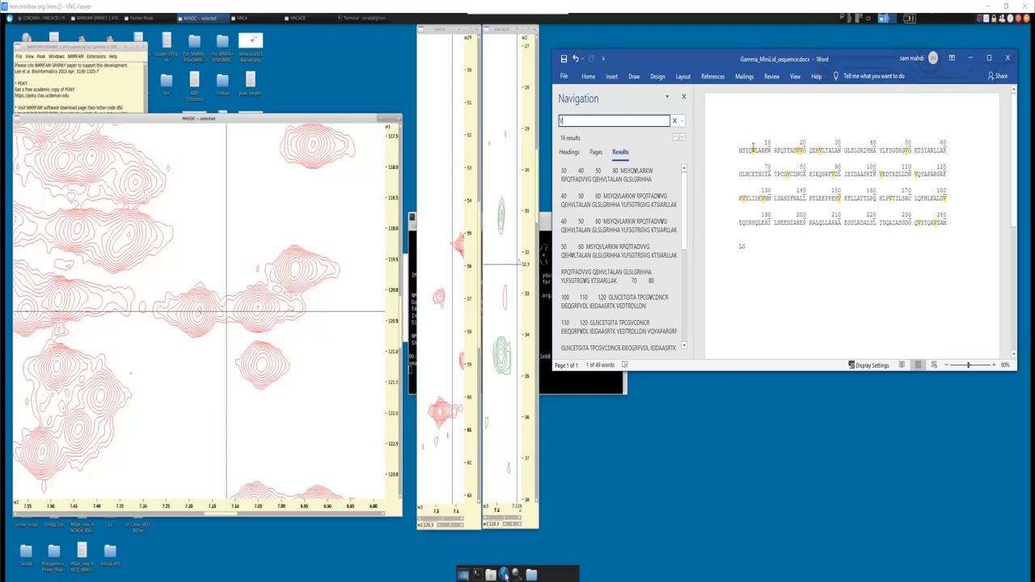
# - Go through the valines and their neighbouring residues in the sequence, checking candidate residues against the Carbon Aliphatics 1.jpg chart
pyautogui.click(755, 155)
pyautogui.moveTo(756, 153); pyautogui.dragTo(751, 152)
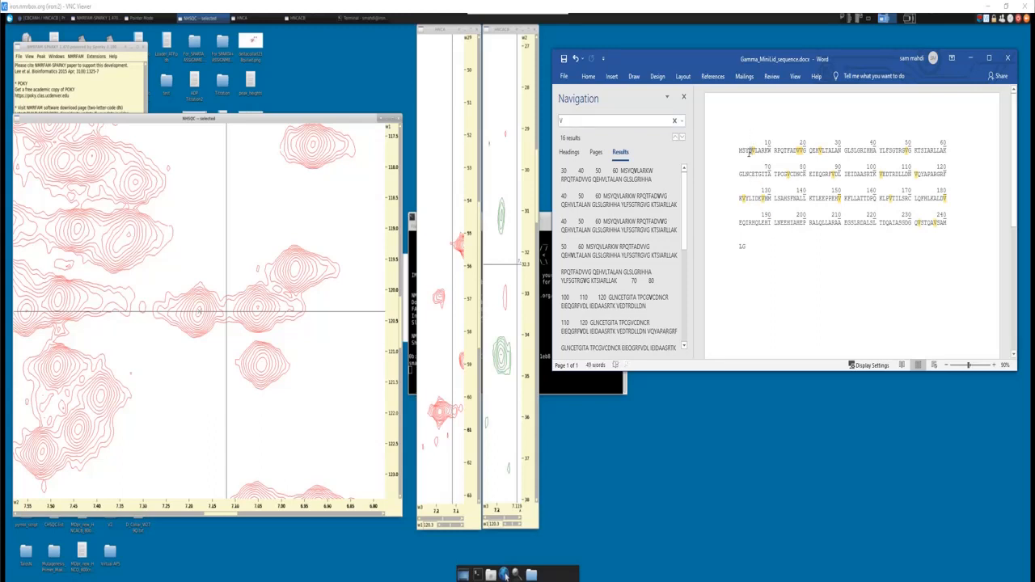
pyautogui.click(755, 167)
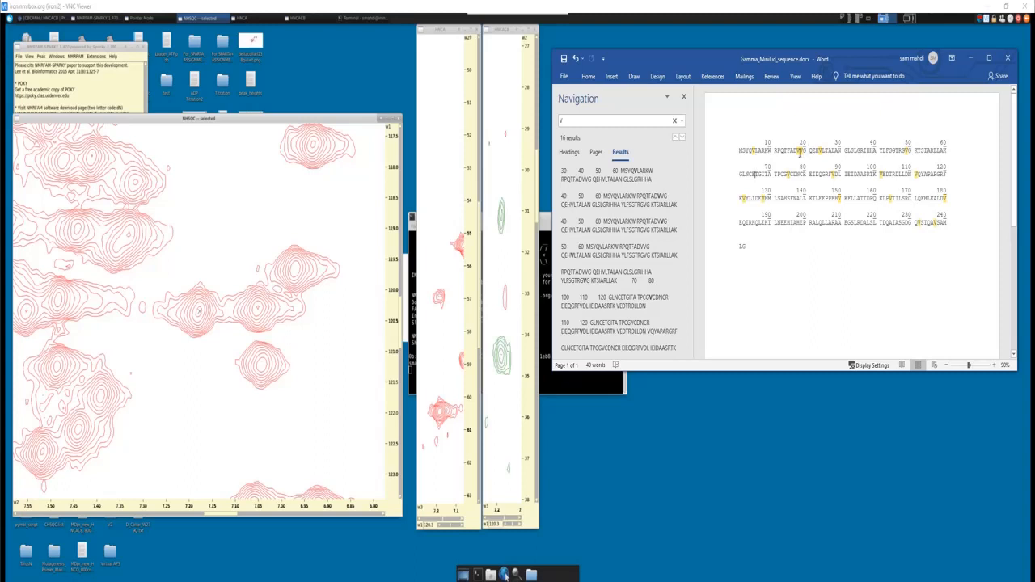
pyautogui.moveTo(803, 150); pyautogui.dragTo(800, 150)
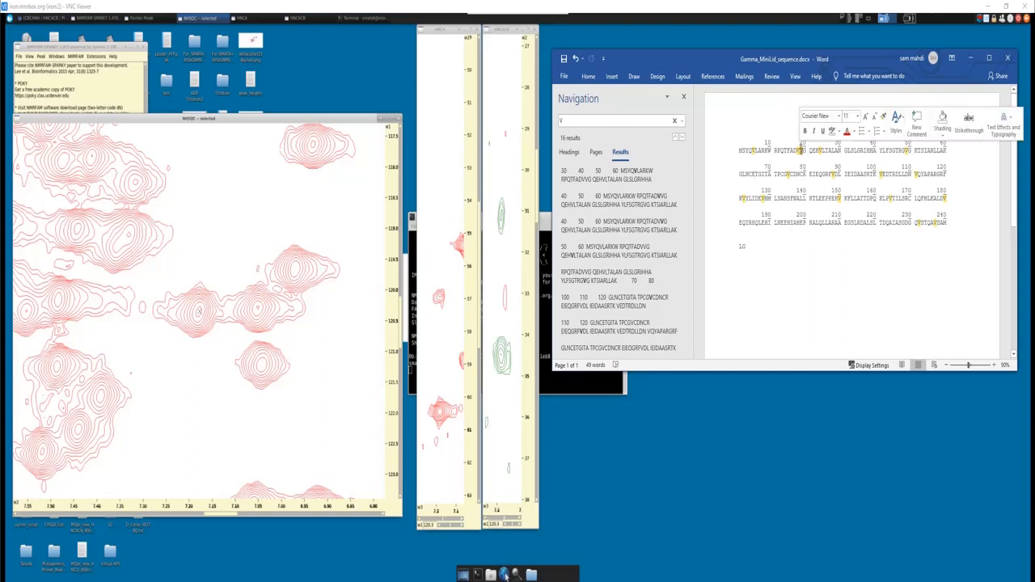
pyautogui.click(800, 151)
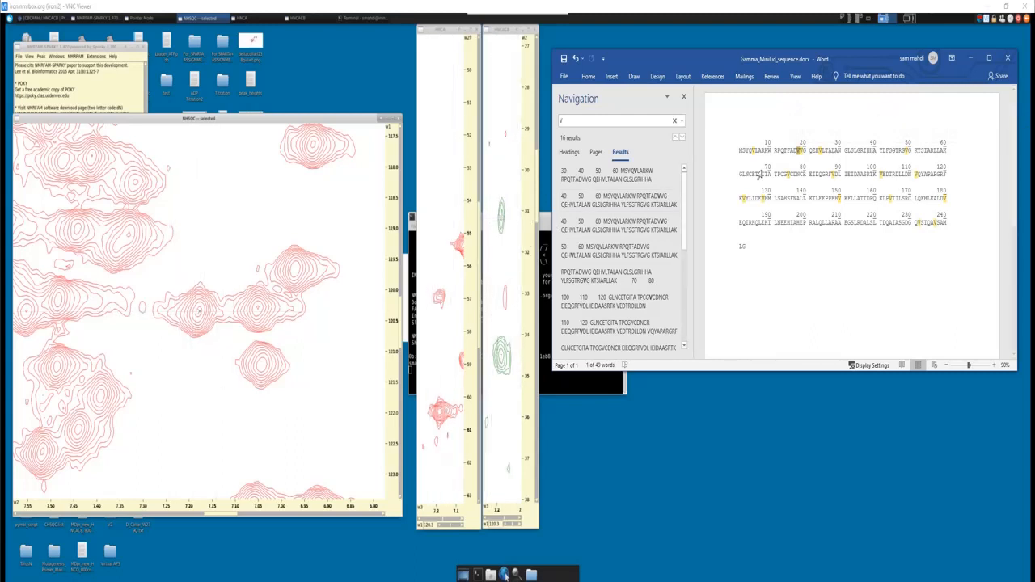
pyautogui.click(798, 154)
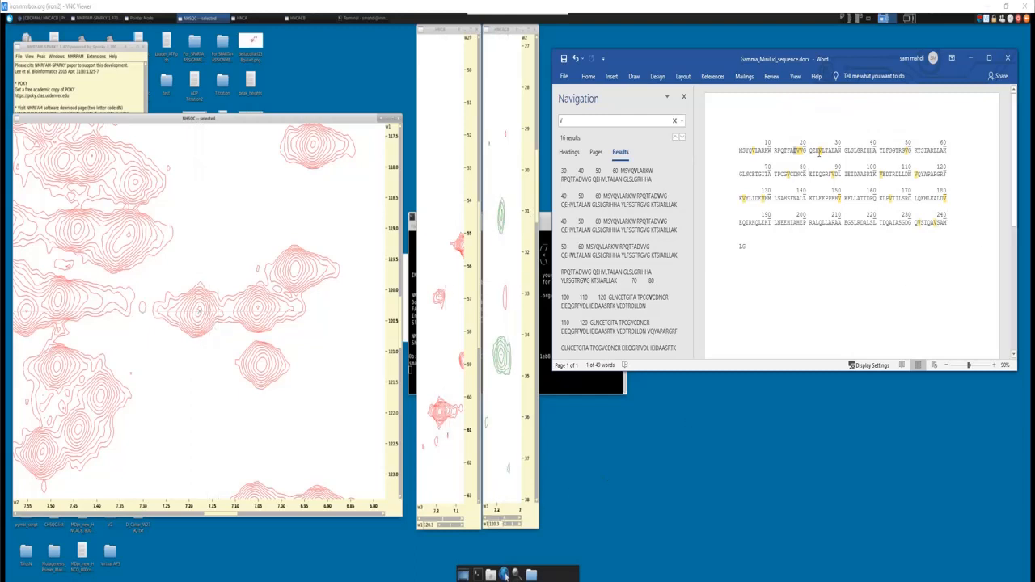
pyautogui.click(820, 151)
pyautogui.moveTo(909, 151); pyautogui.dragTo(904, 150)
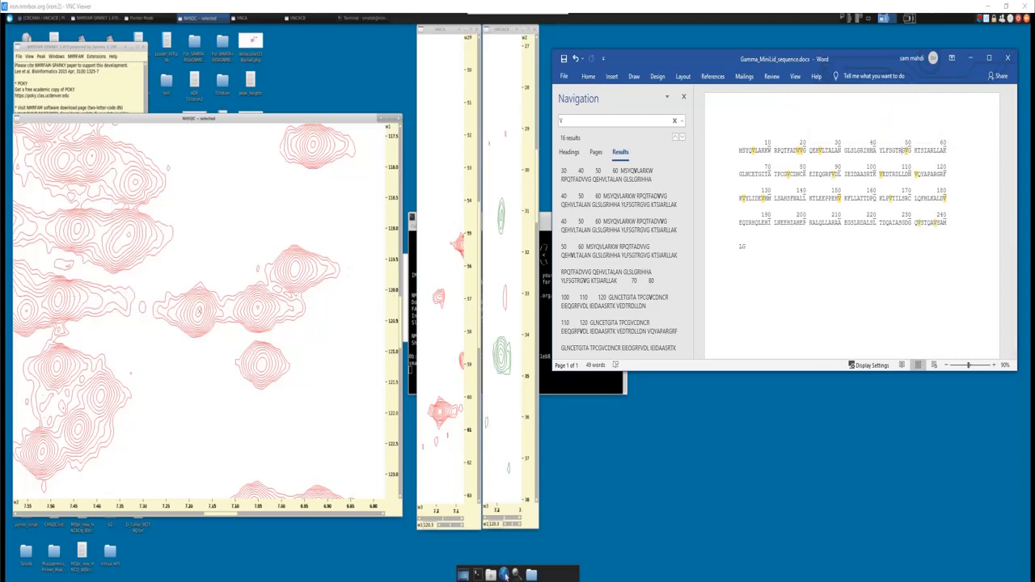
pyautogui.click(503, 574)
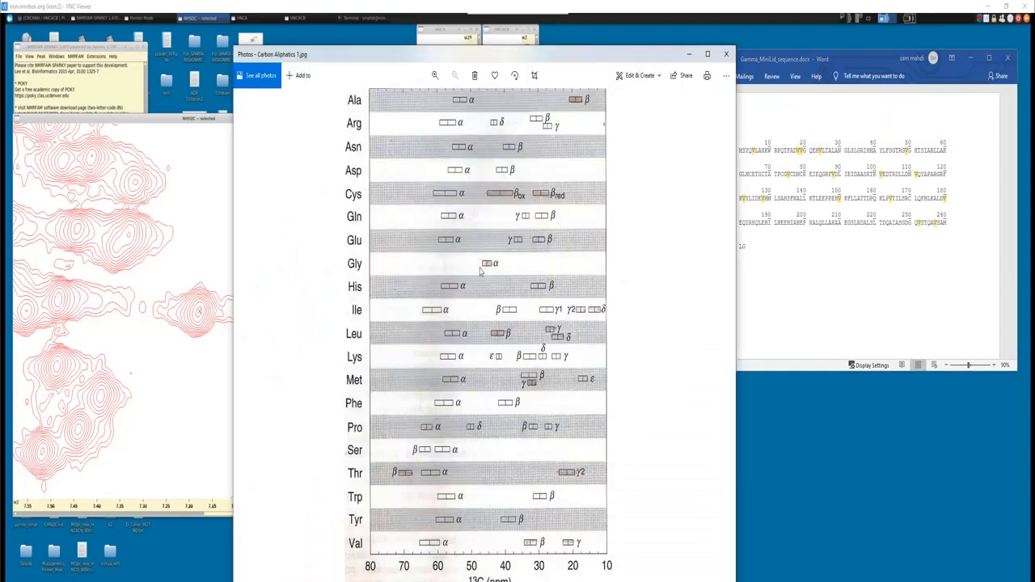
pyautogui.click(686, 55)
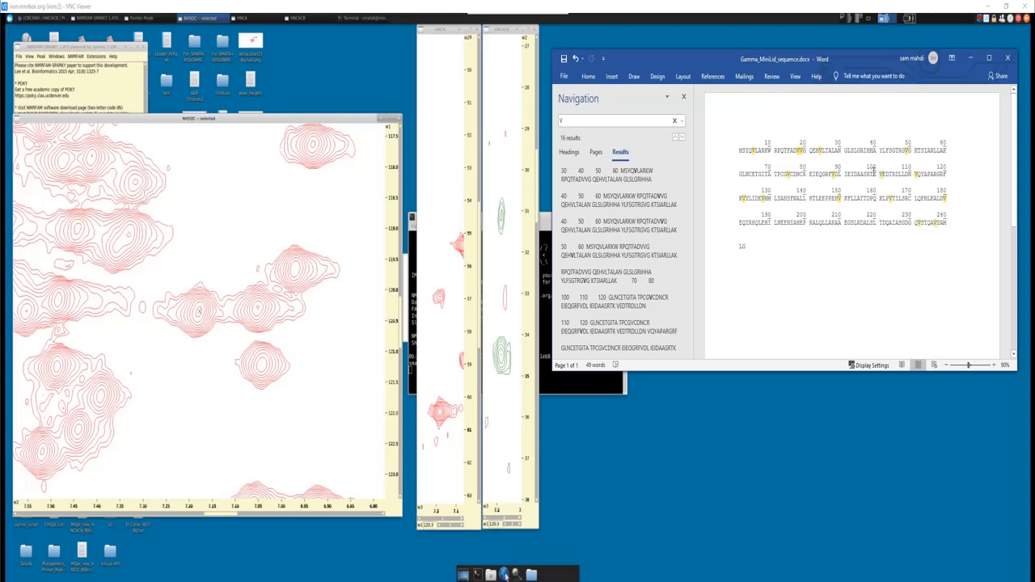
pyautogui.moveTo(739, 198); pyautogui.dragTo(749, 199)
# - Search the protein sequence for P to locate its prolines
pyautogui.click(607, 120)
pyautogui.press('BackSpace')
pyautogui.write('P')
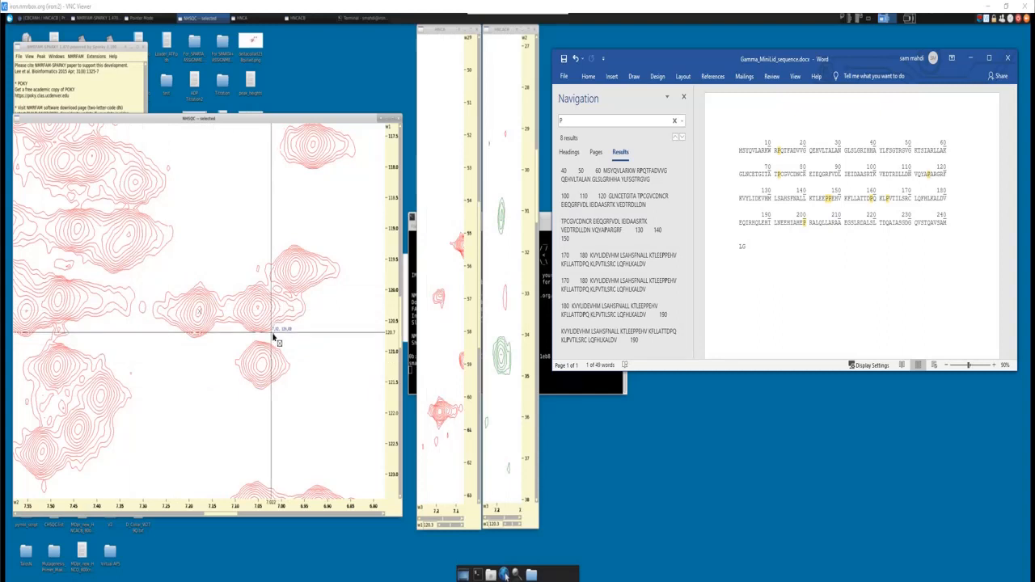
# - Switch to Chromium, search Google for "proline" in a new tab, and show the image results
pyautogui.click(41, 17)
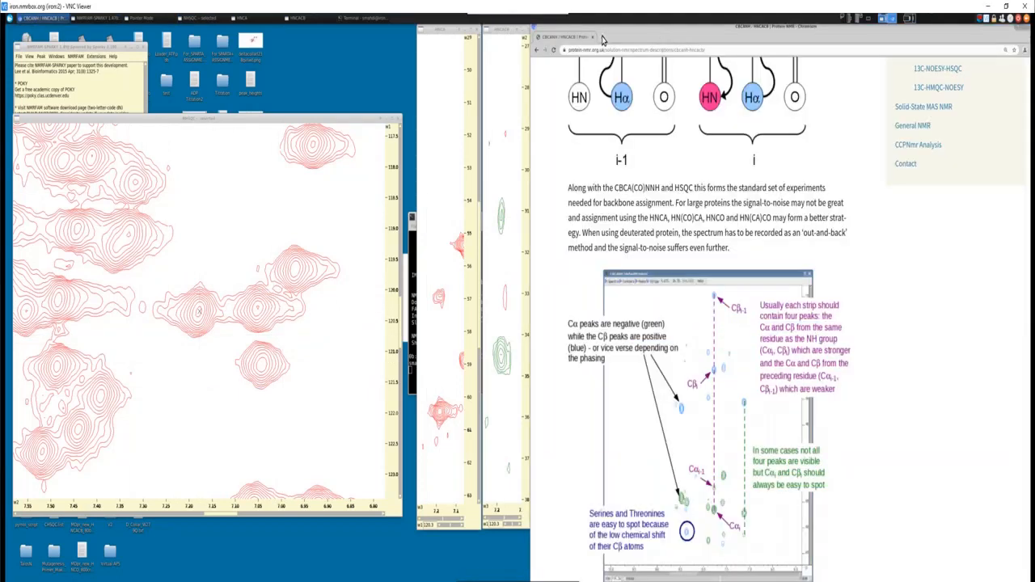
pyautogui.click(602, 37)
pyautogui.write('proline')
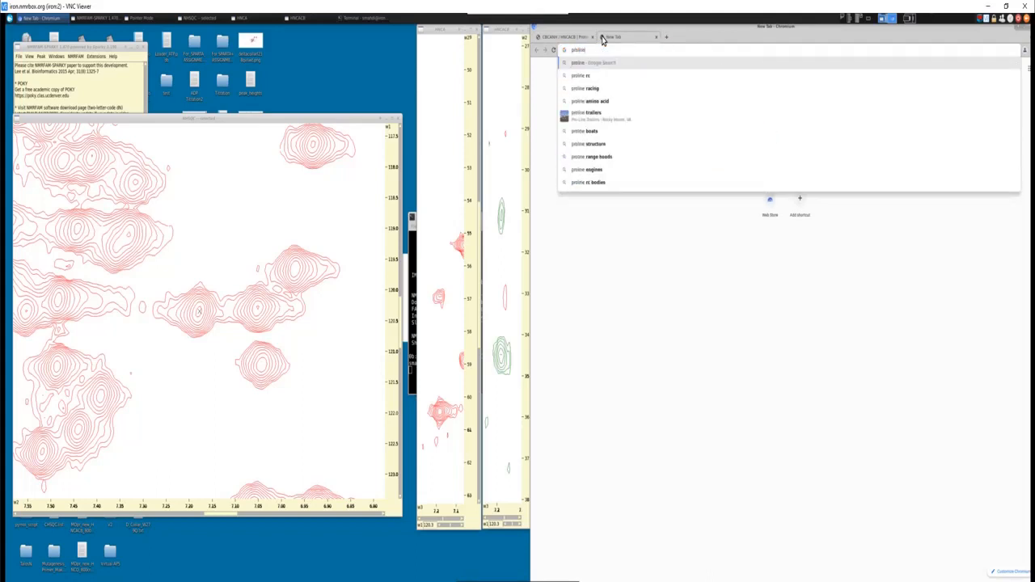
pyautogui.press('Return')
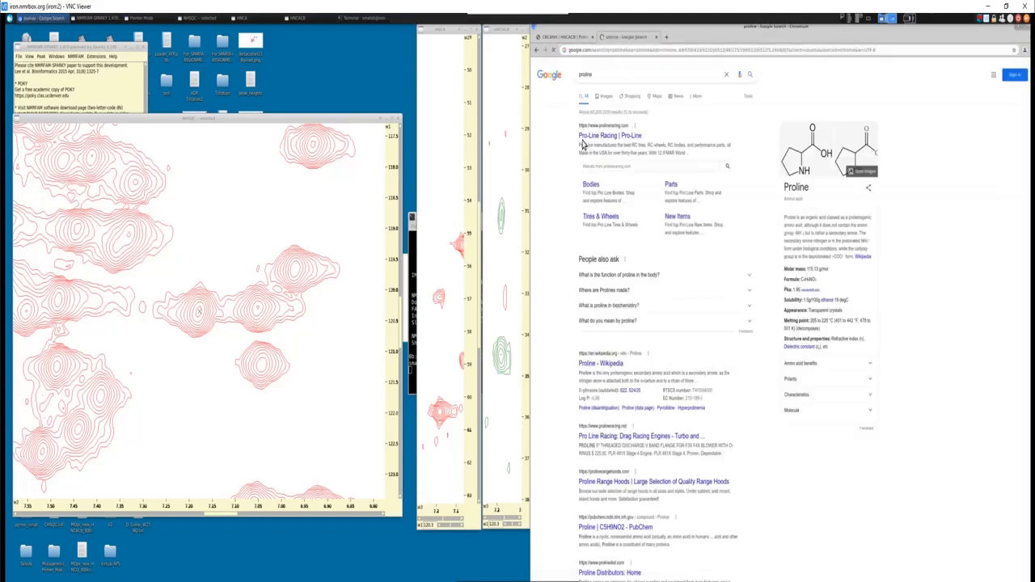
pyautogui.click(604, 97)
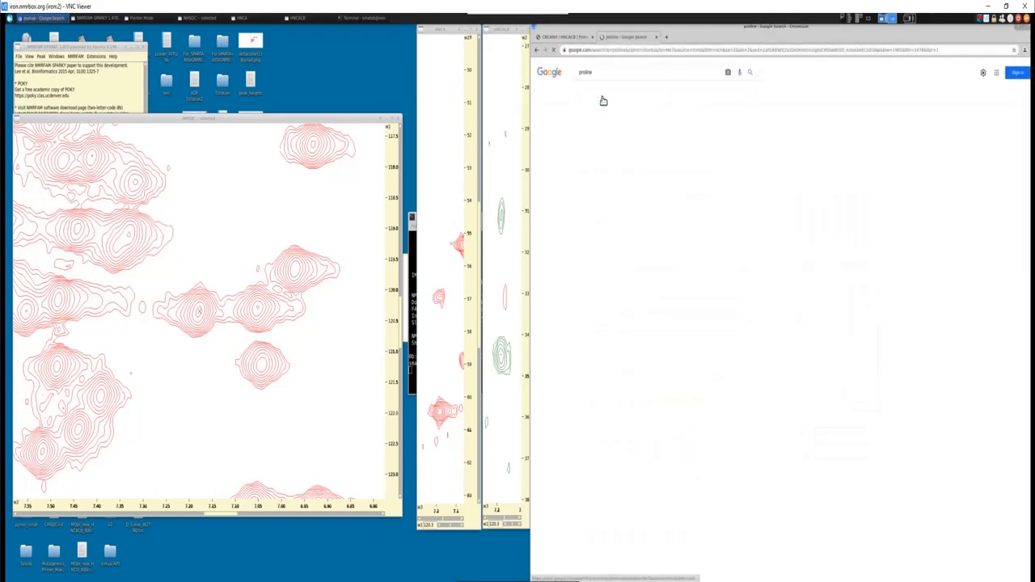
# - Refine the image search to "proline peptide backbone" and examine a structure showing proline within a peptide chain
pyautogui.click(610, 74)
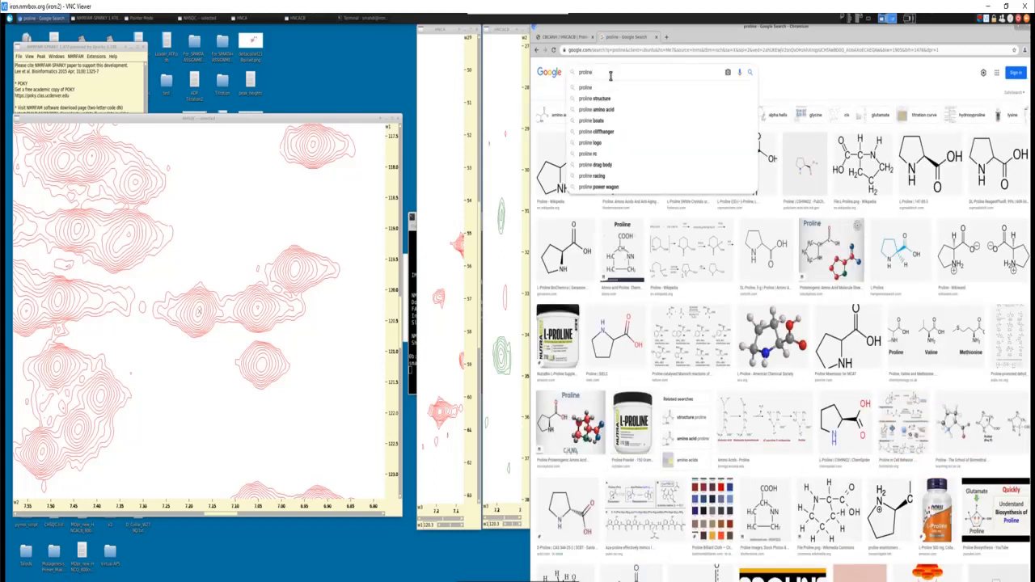
pyautogui.write('peptide bond')
pyautogui.press('Return')
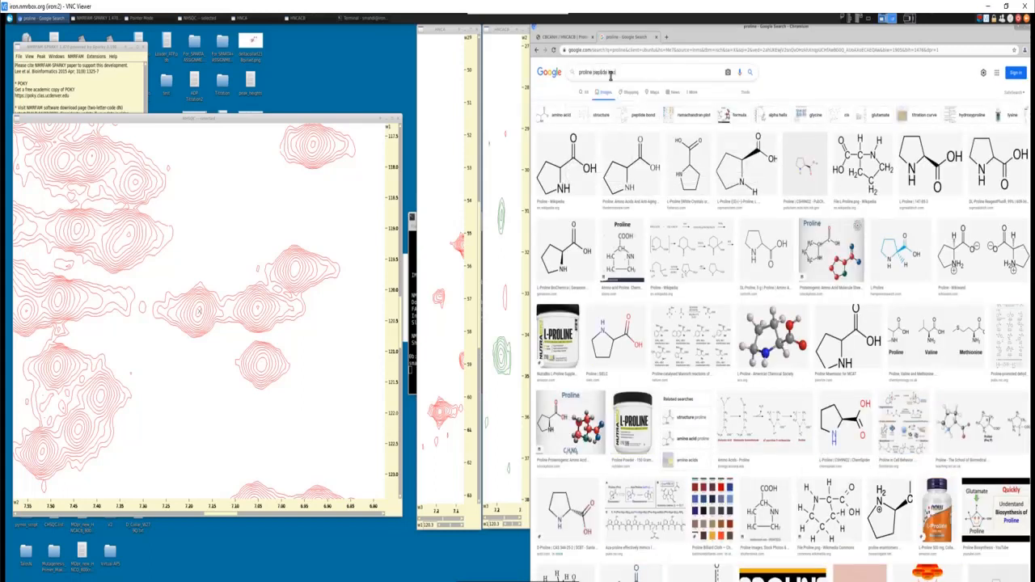
pyautogui.write('kbone')
pyautogui.press('Return')
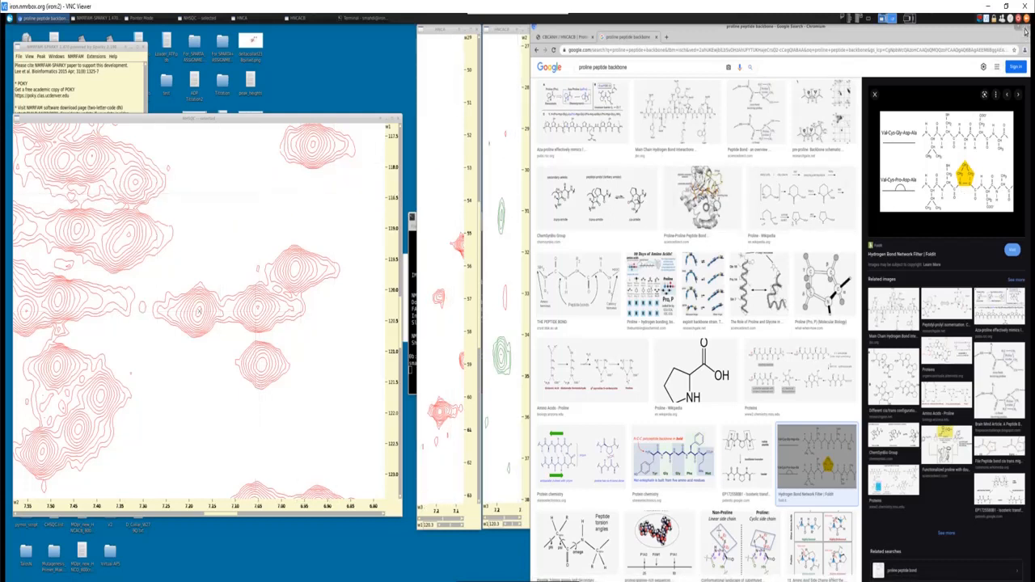
# - Close the proline image search and switch to the Gamma_MiniLid_sequence.docx document in Word to search the protein sequence for V
pyautogui.click(657, 38)
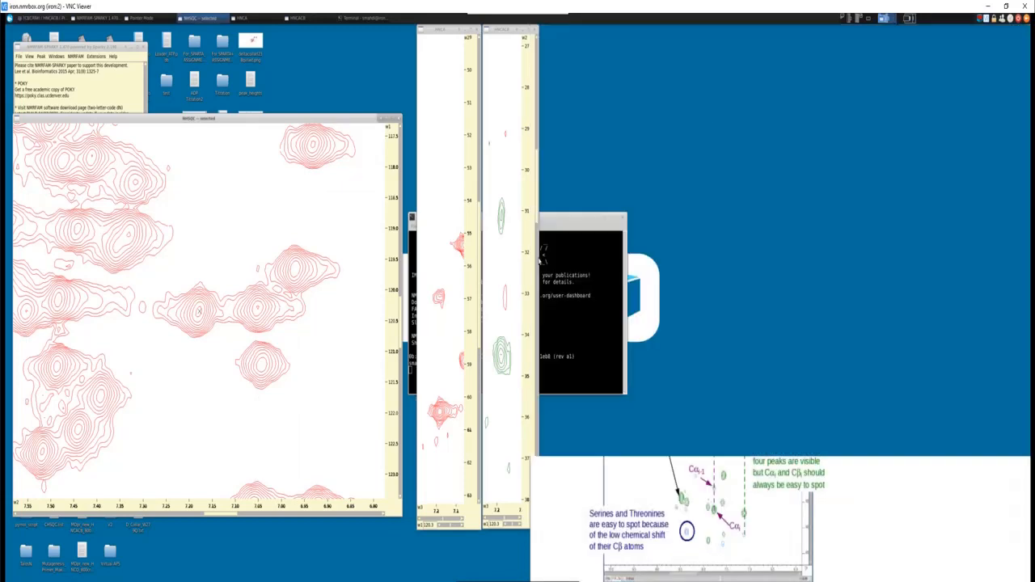
pyautogui.click(1024, 28)
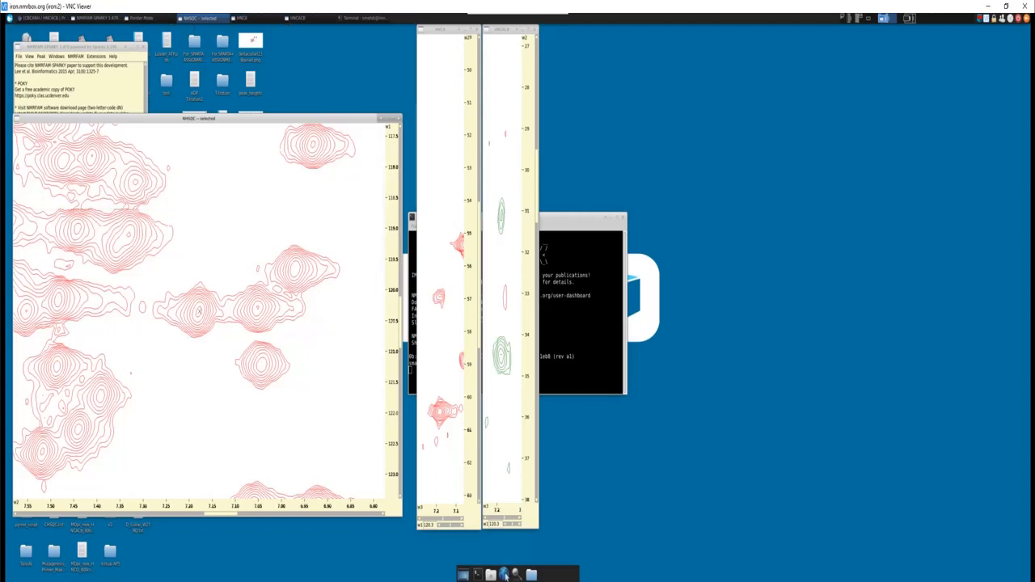
pyautogui.hotkey('alt', 'Tab')
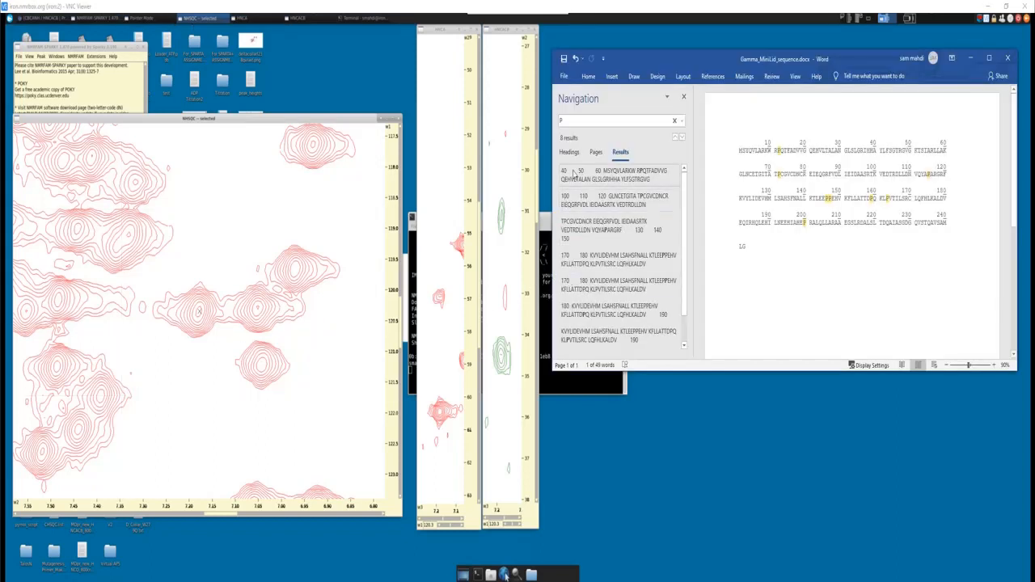
pyautogui.moveTo(575, 120); pyautogui.dragTo(529, 124)
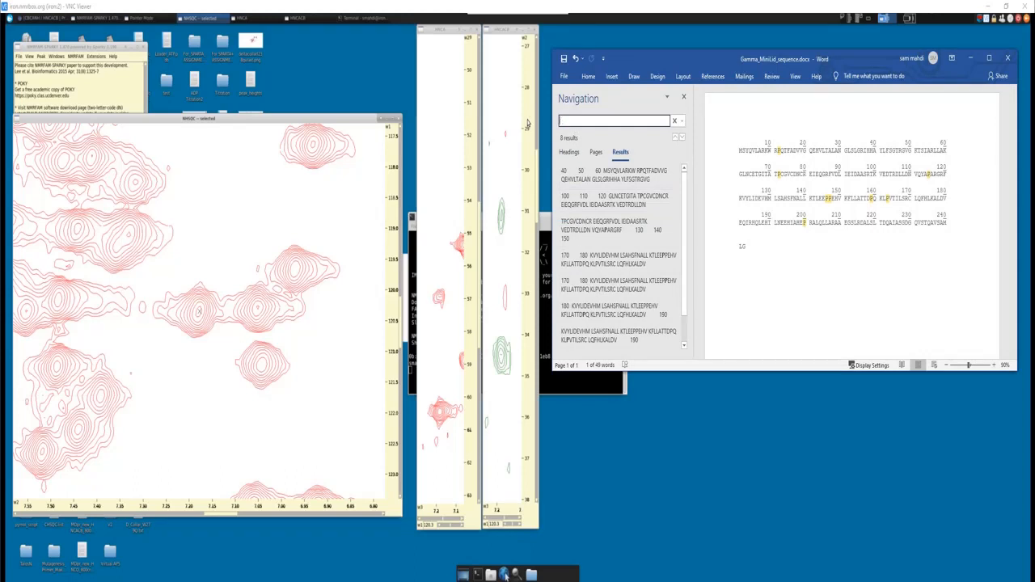
pyautogui.write('V')
# - Examine the NHSQC peaks surrounding the marked peak and consult the Carbon Aliphatics 1.jpg shift chart
pyautogui.scroll(-1, 878, 181)
pyautogui.scroll(1, 878, 180)
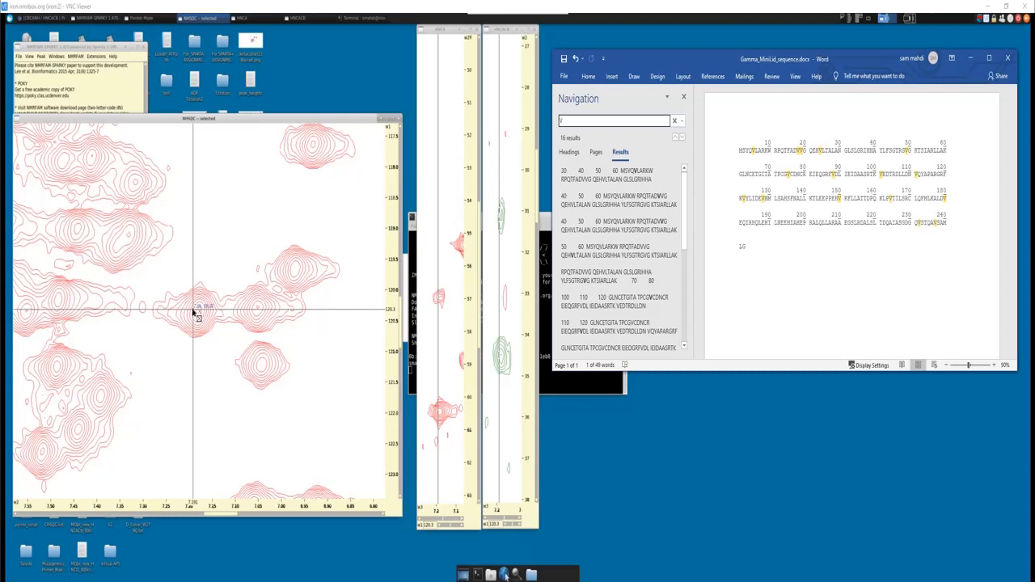
pyautogui.scroll(-2, 194, 314)
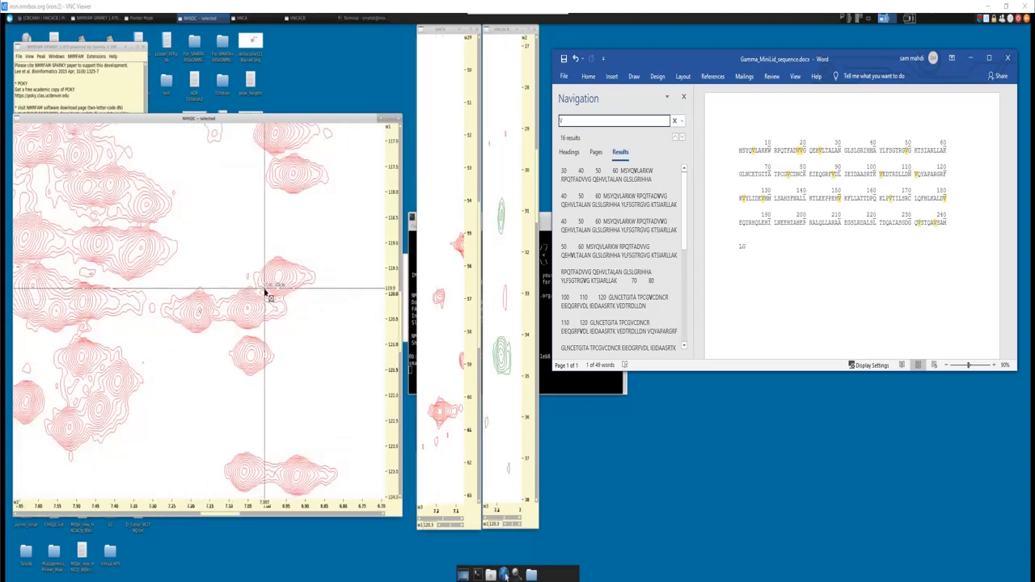
pyautogui.scroll(-1, 264, 289)
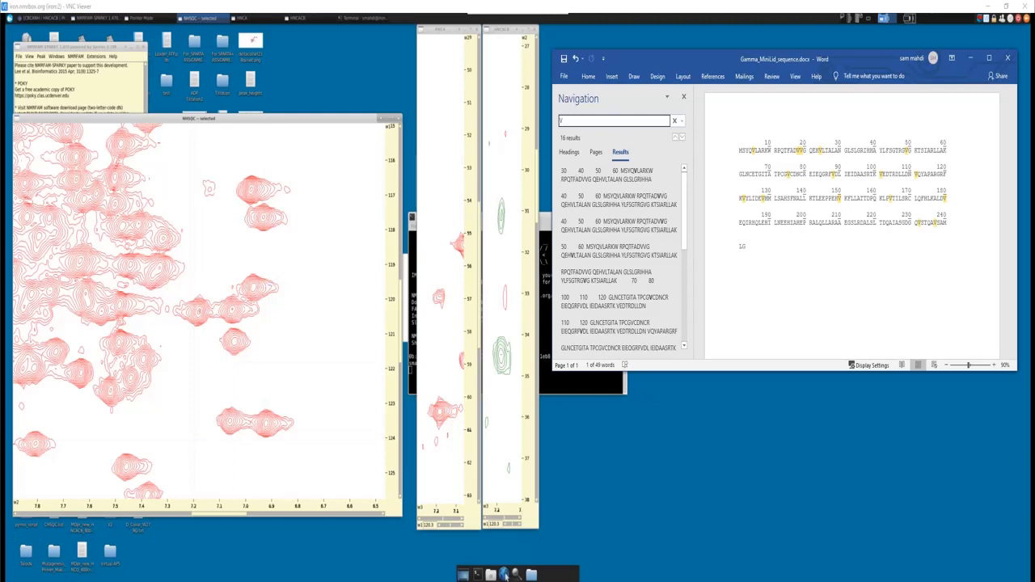
pyautogui.click(505, 574)
pyautogui.moveTo(449, 39); pyautogui.dragTo(717, 11)
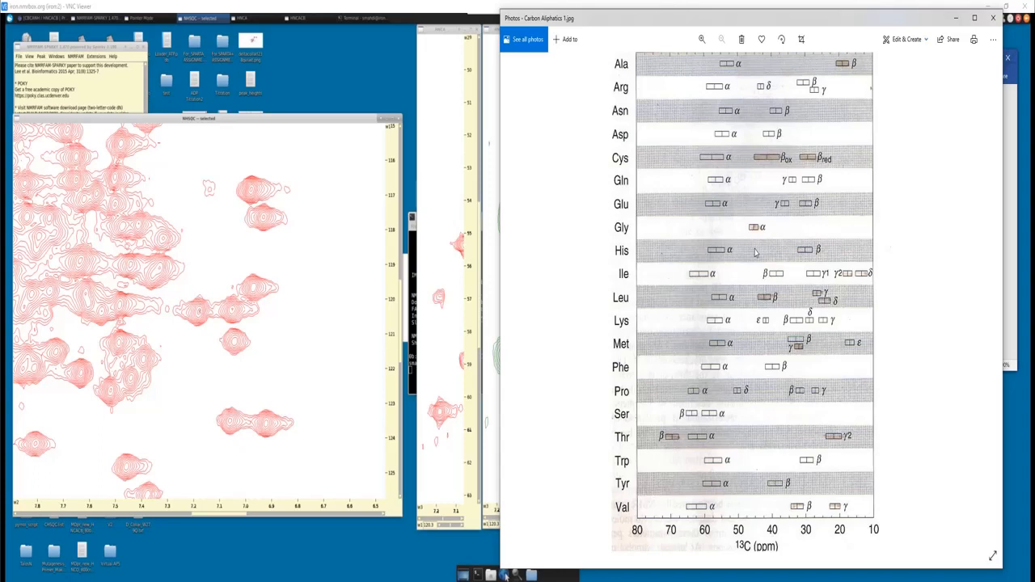
pyautogui.click(956, 17)
# - Switch to Chromium, open the 1H-15N HSQC spectrum description, and examine its annotated example spectrum
pyautogui.click(40, 17)
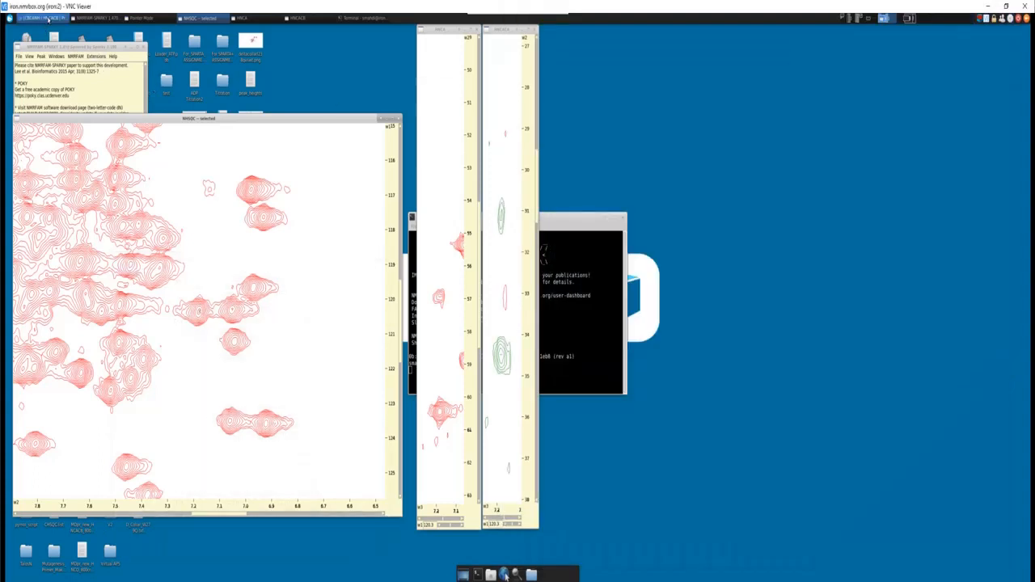
pyautogui.scroll(5, 715, 155)
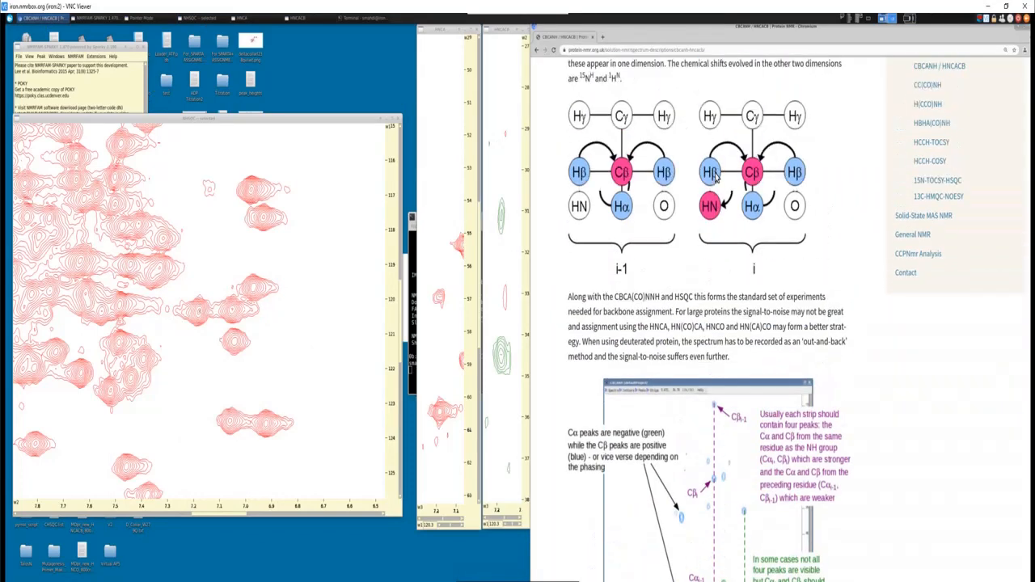
pyautogui.scroll(3, 715, 178)
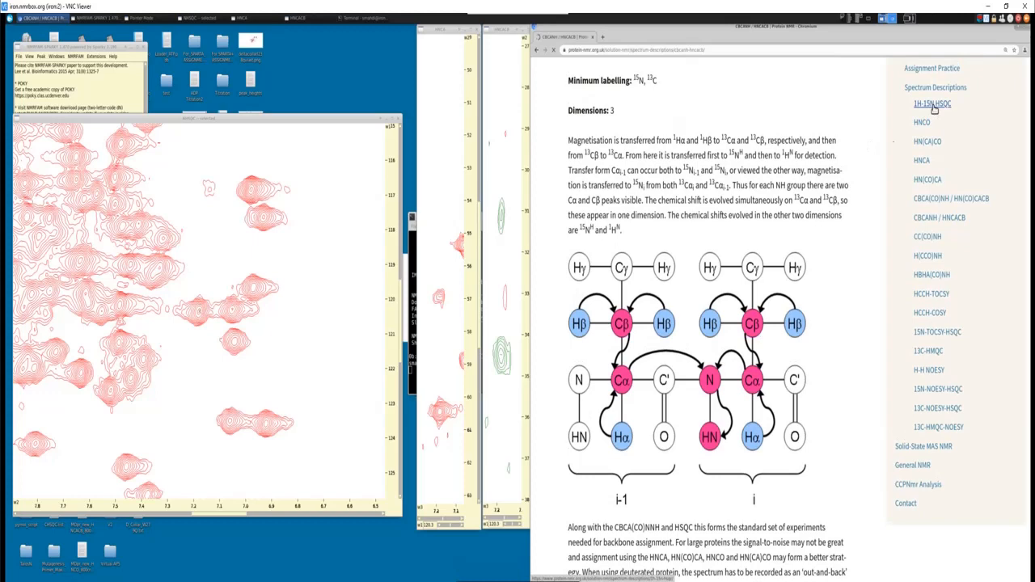
pyautogui.click(933, 105)
pyautogui.moveTo(764, 329)
pyautogui.scroll(-4, 645, 440)
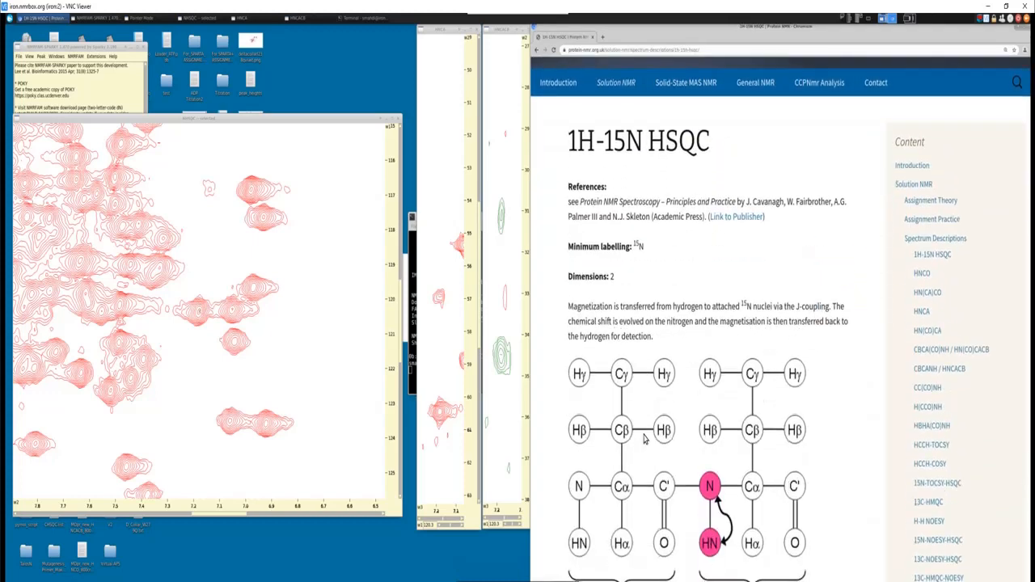
pyautogui.scroll(-5, 644, 439)
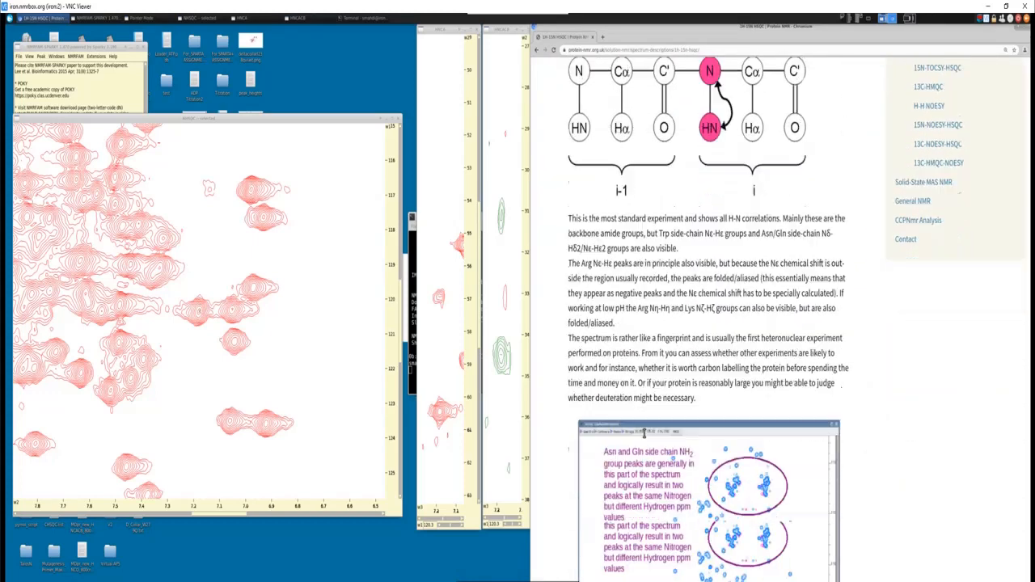
pyautogui.scroll(-1, 645, 439)
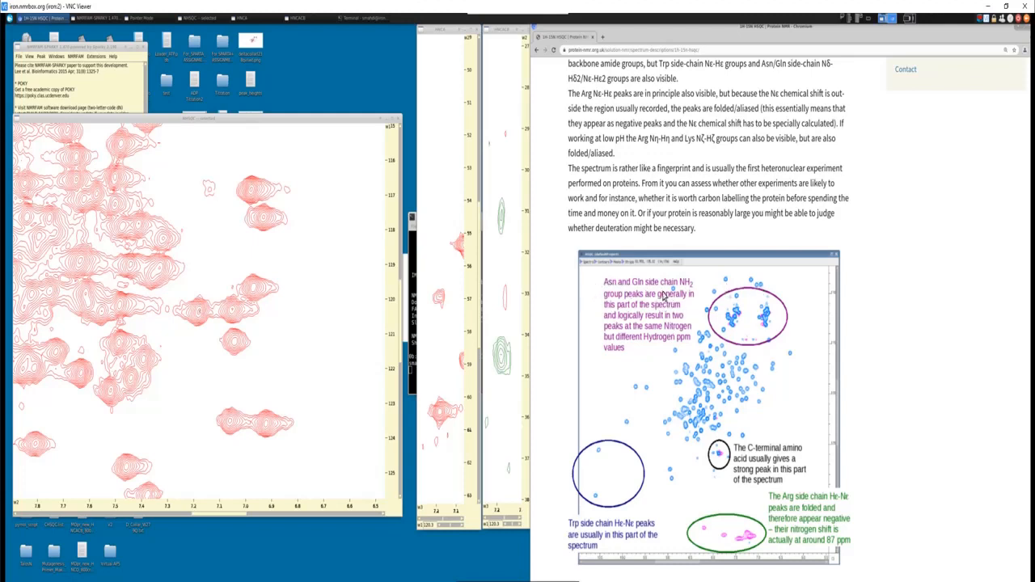
# - Compare the NHSQC spectrum with the annotated Asn/Gln, Trp and Arg side-chain regions of the reference spectrum, then hide the browser
pyautogui.click(220, 290)
pyautogui.scroll(-6, 220, 288)
pyautogui.scroll(5, 218, 257)
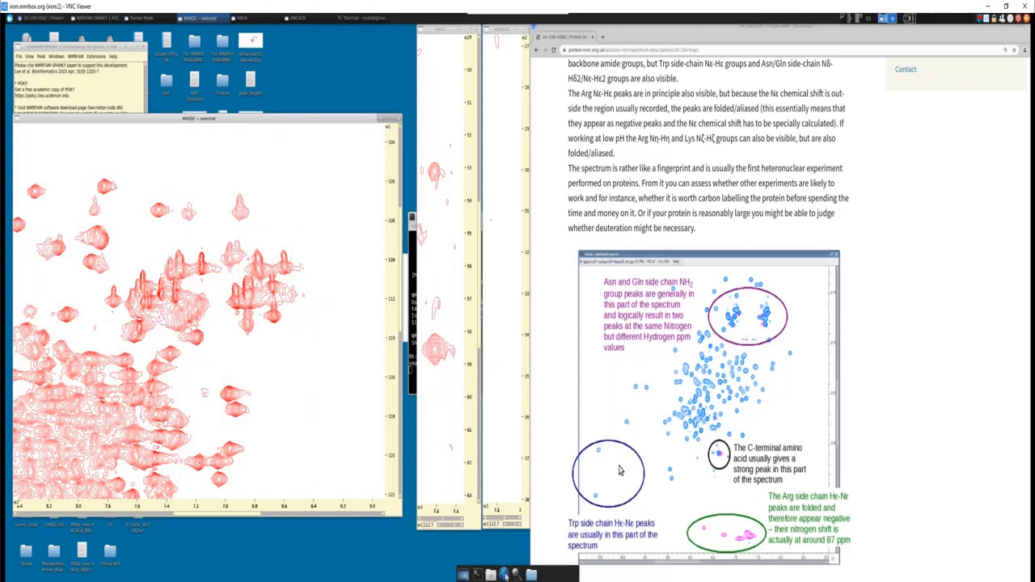
pyautogui.scroll(-8, 184, 431)
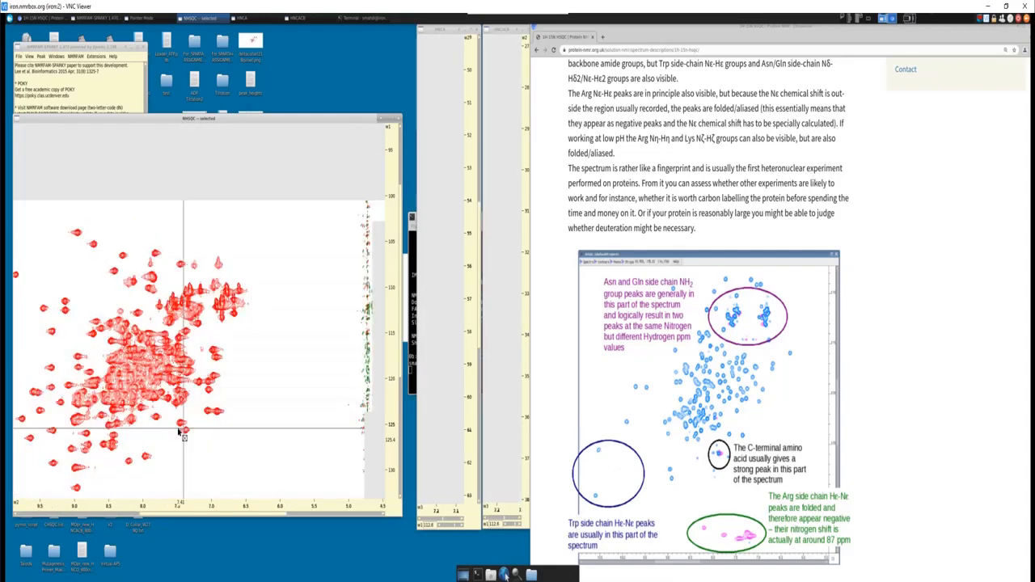
pyautogui.scroll(-4, 180, 434)
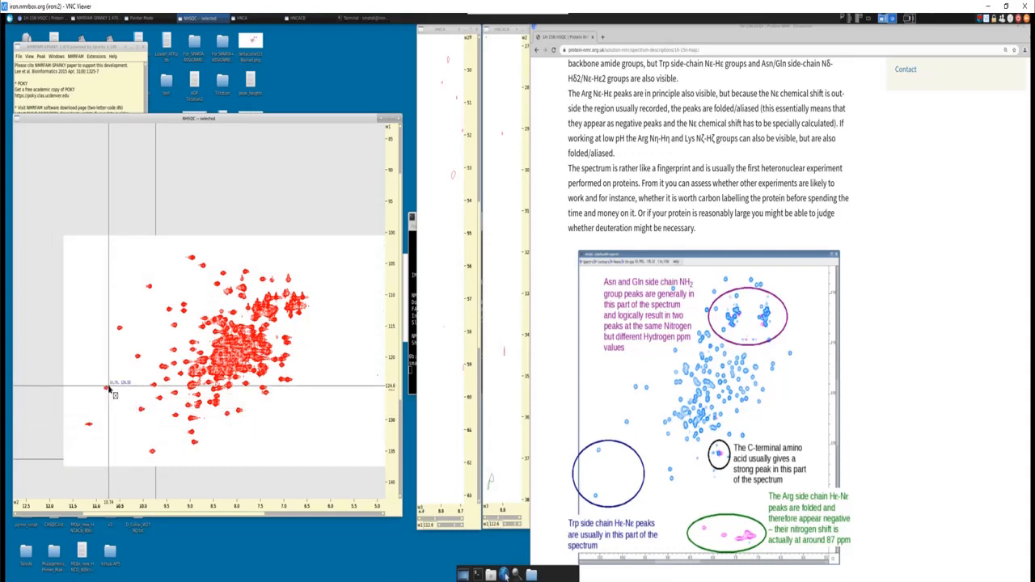
pyautogui.scroll(2, 109, 390)
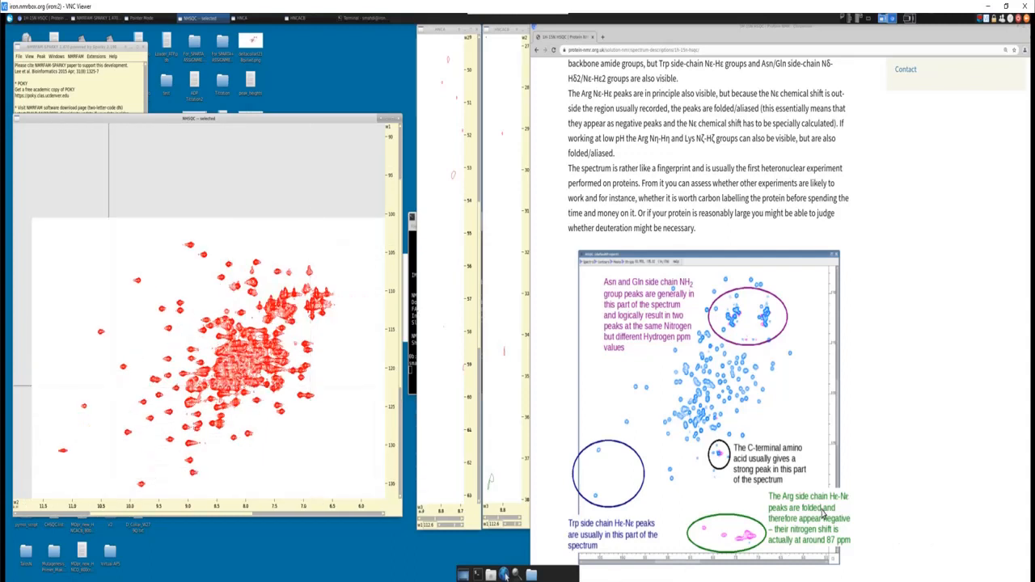
pyautogui.scroll(6, 272, 412)
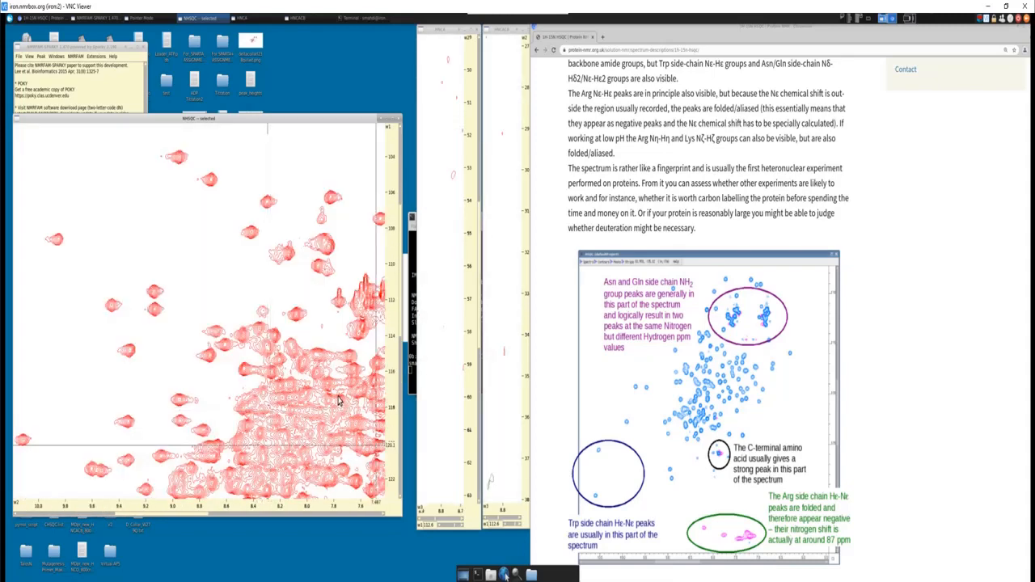
pyautogui.scroll(-2, 339, 400)
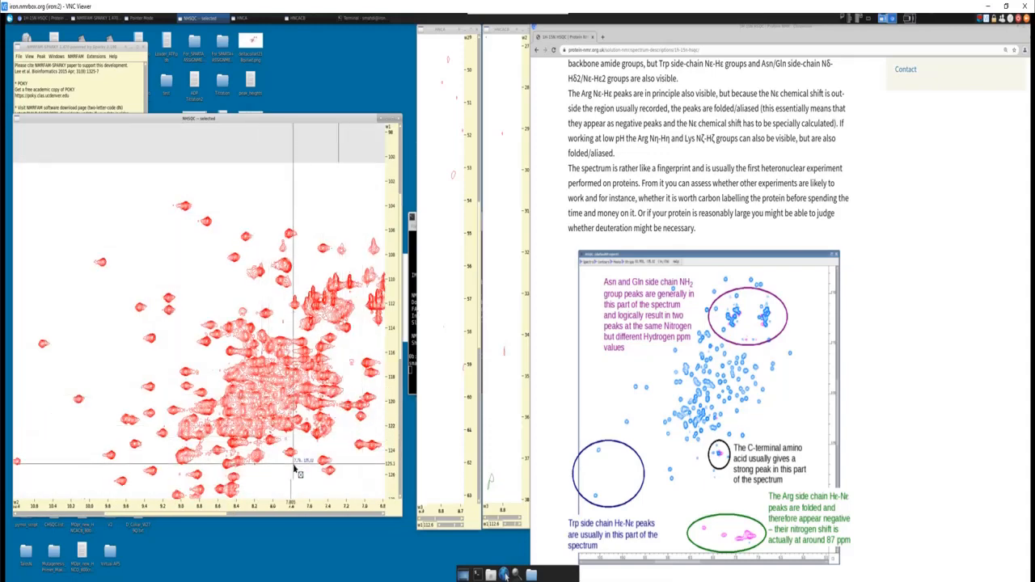
pyautogui.scroll(-2, 275, 475)
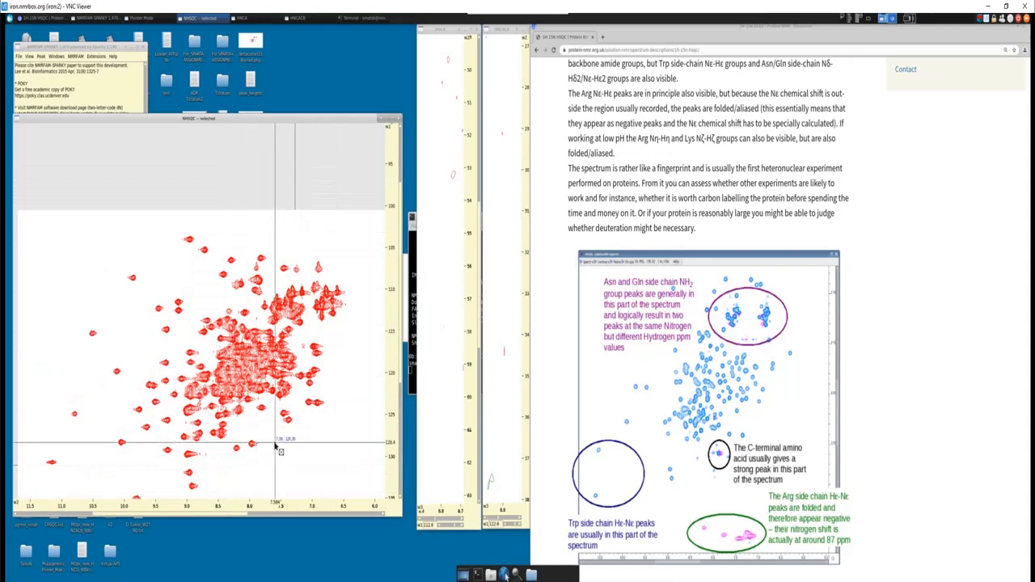
pyautogui.scroll(3, 275, 461)
pyautogui.press('Right')
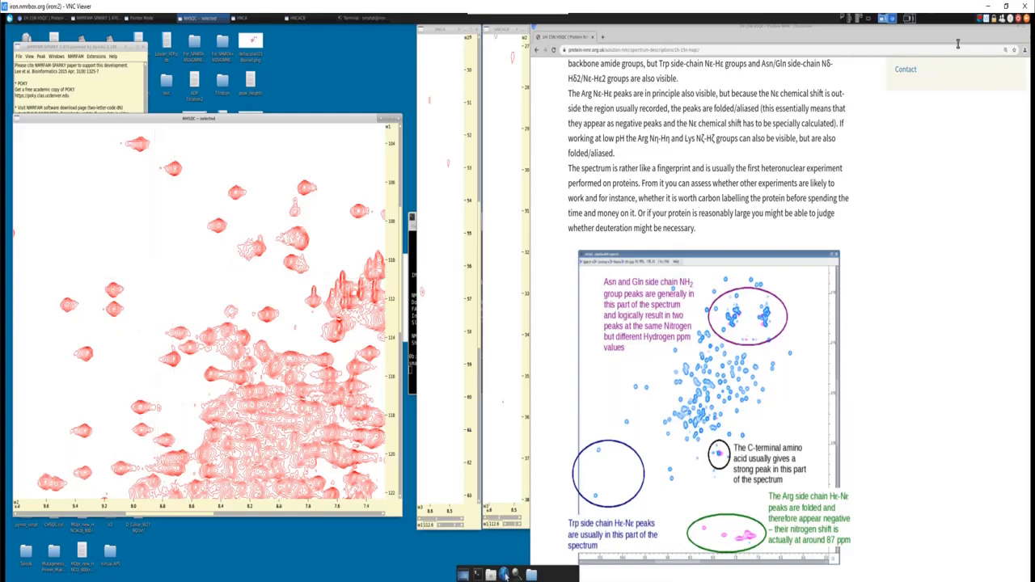
pyautogui.click(1023, 28)
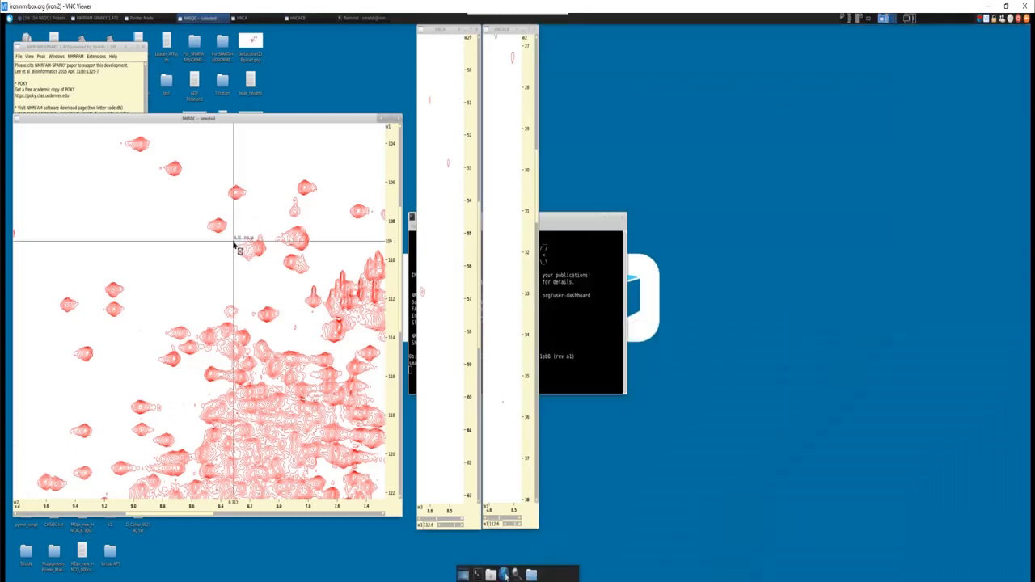
# - Add a peak on the isolated NHSQC signal at about 8.09 and 112.9 ppm, and center the view on it
pyautogui.scroll(-2, 234, 245)
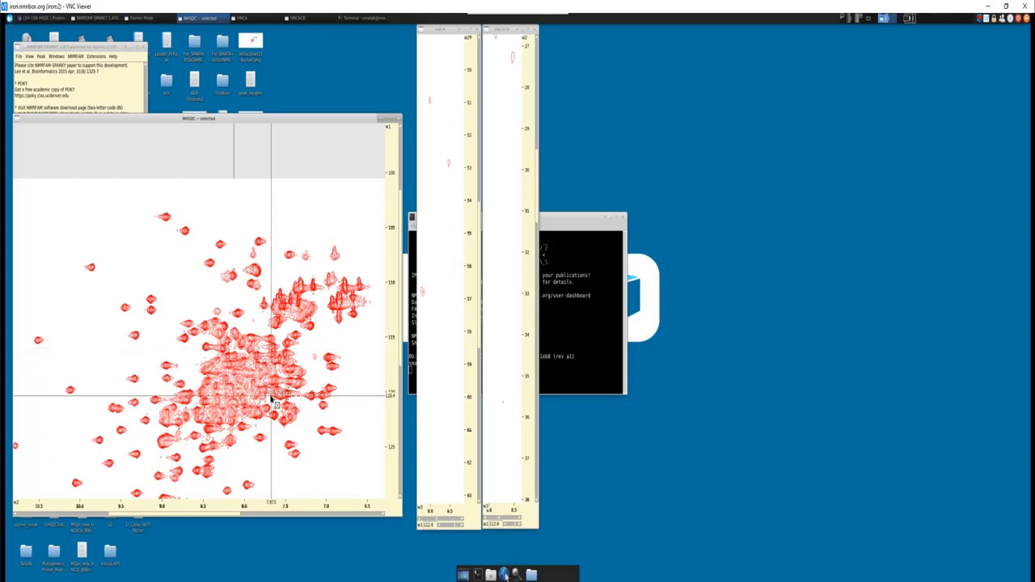
pyautogui.scroll(10, 254, 368)
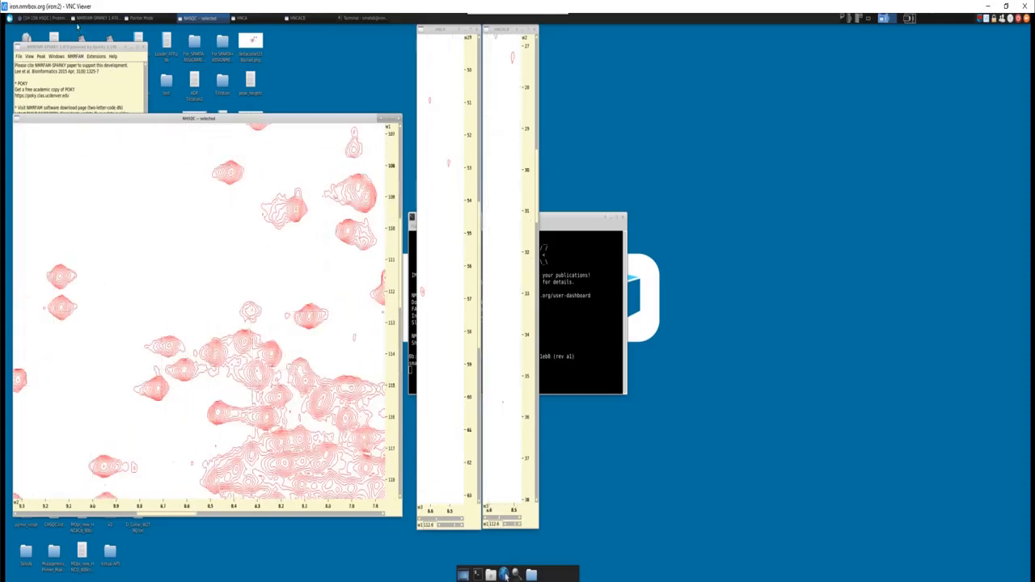
pyautogui.rightClick(54, 300)
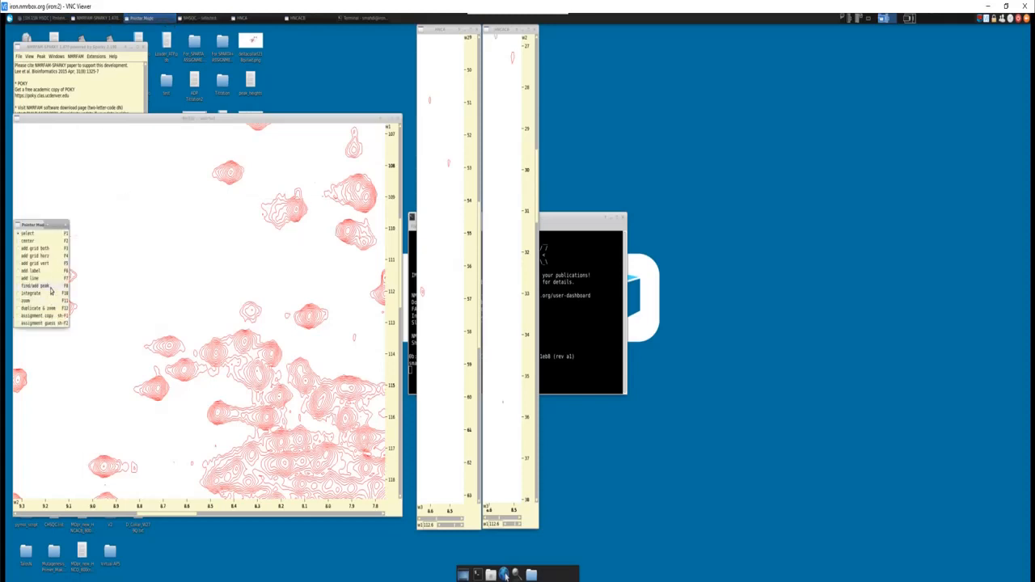
pyautogui.click(50, 286)
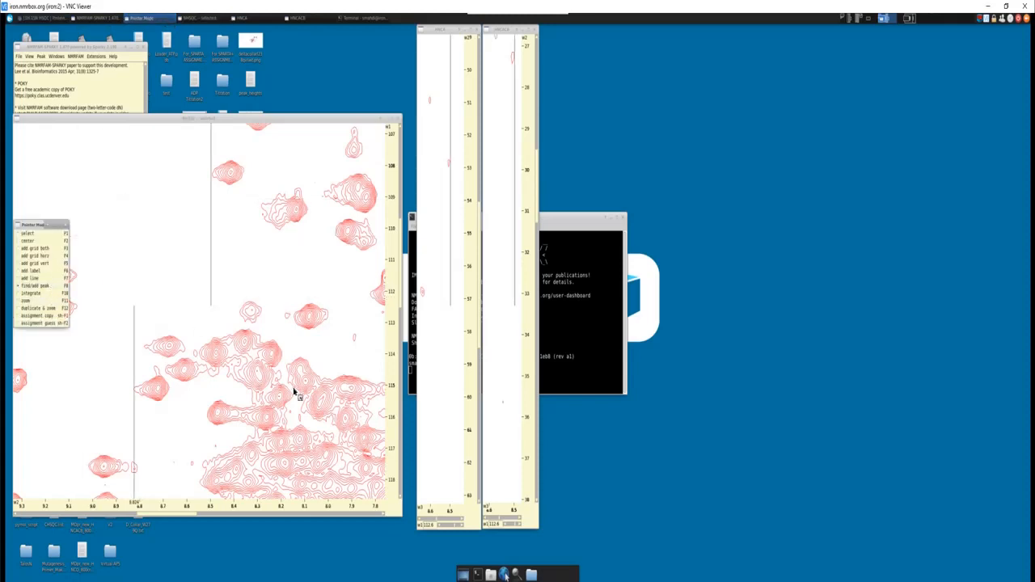
pyautogui.click(310, 318)
pyautogui.press('v')
pyautogui.press('c')
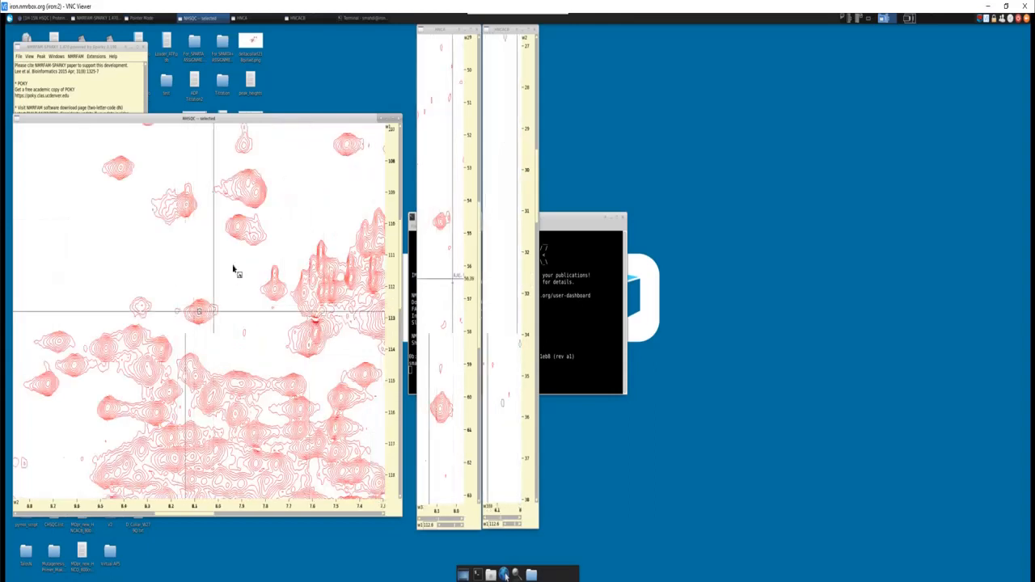
# - Examine the new peak's HNCACB strip along the carbon axis for its Cα and Cβ signals, using the Carbon Aliphatics 1.jpg chart
pyautogui.moveTo(538, 191); pyautogui.dragTo(531, 384)
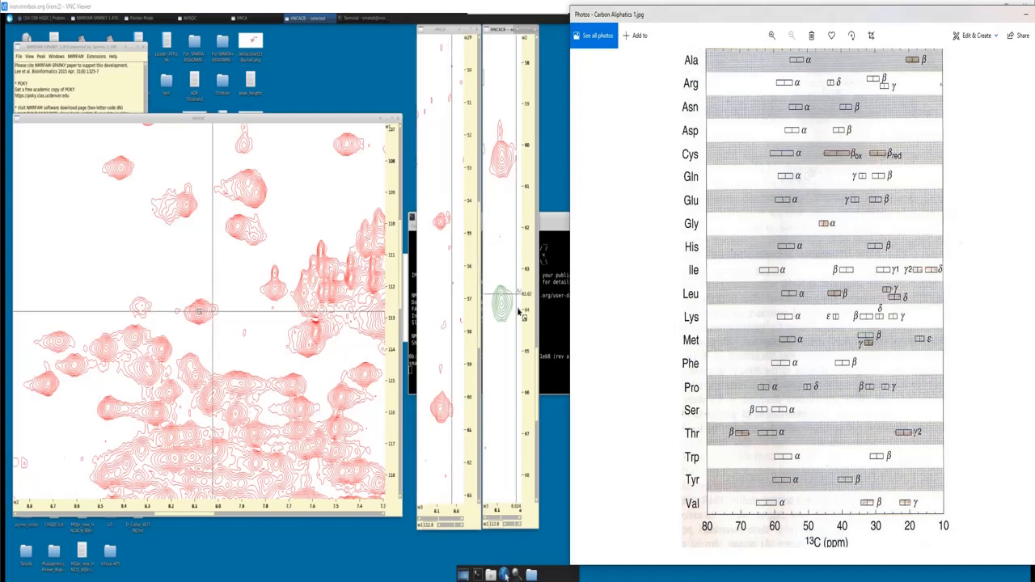
pyautogui.click(537, 213)
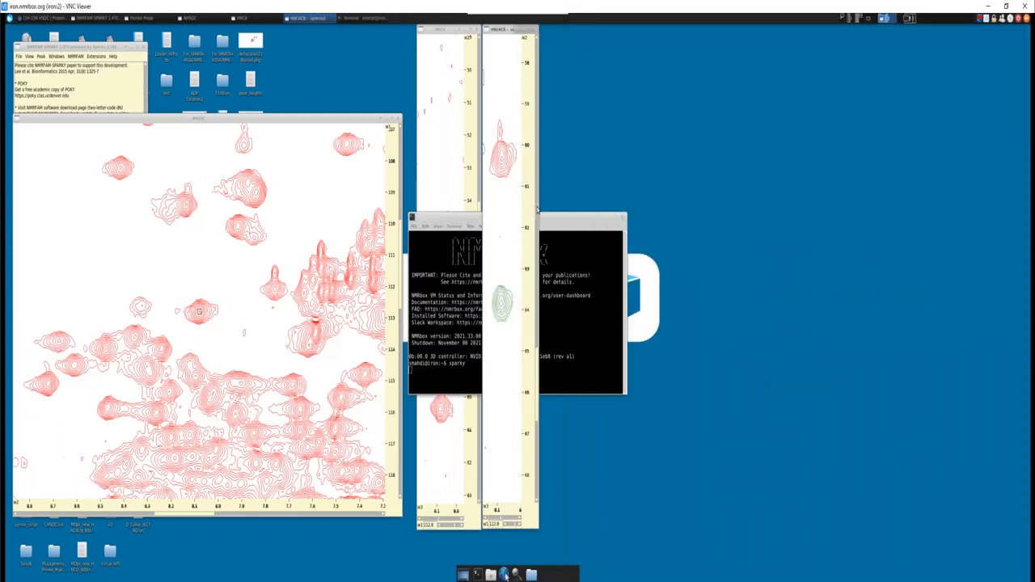
pyautogui.moveTo(537, 213); pyautogui.dragTo(533, 81)
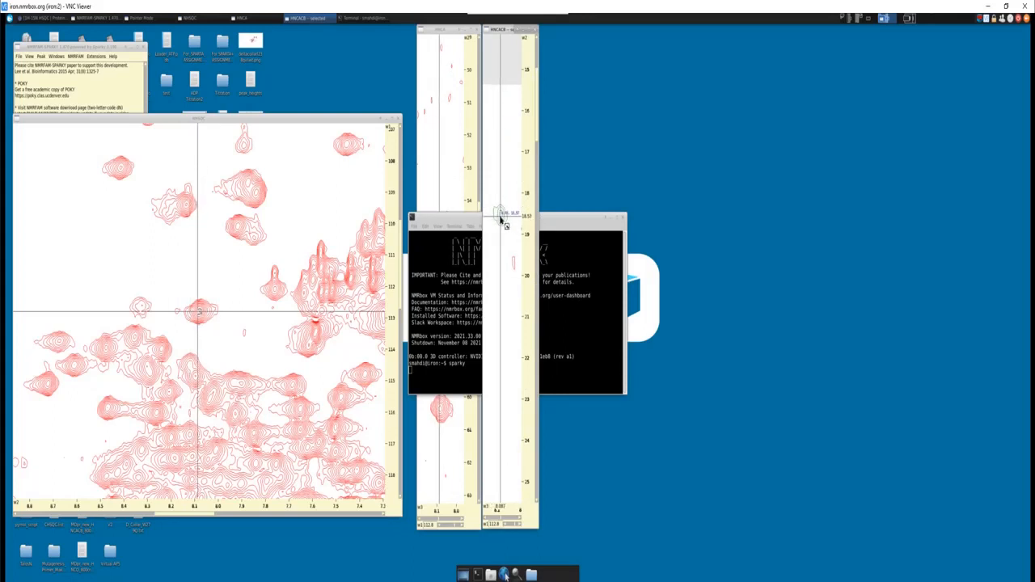
pyautogui.moveTo(536, 101); pyautogui.dragTo(532, 336)
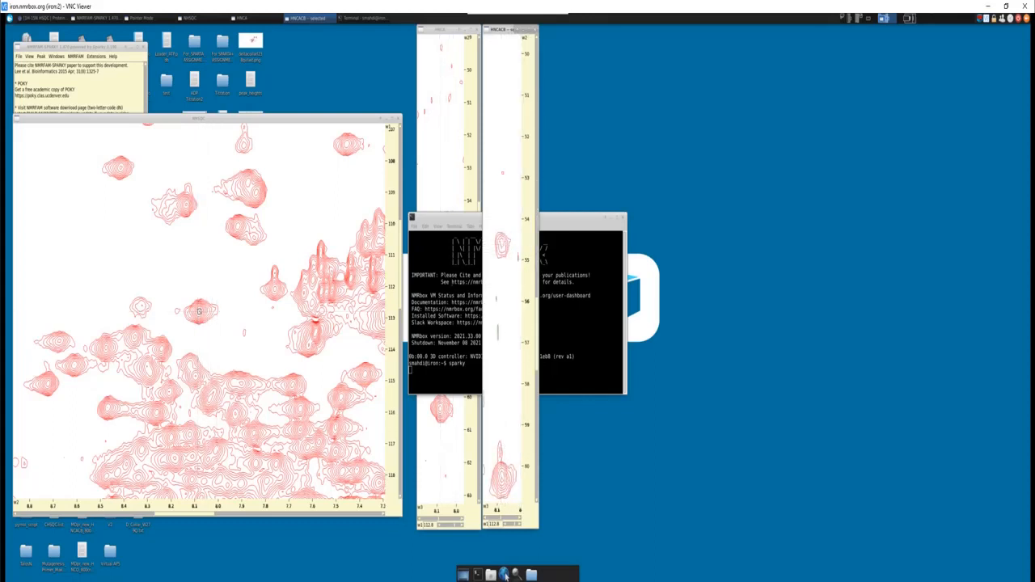
# - Switch to the protein sequence document in Word and search it for T, then for AT, to locate alanine-threonine pairs
pyautogui.hotkey('alt', 'Tab')
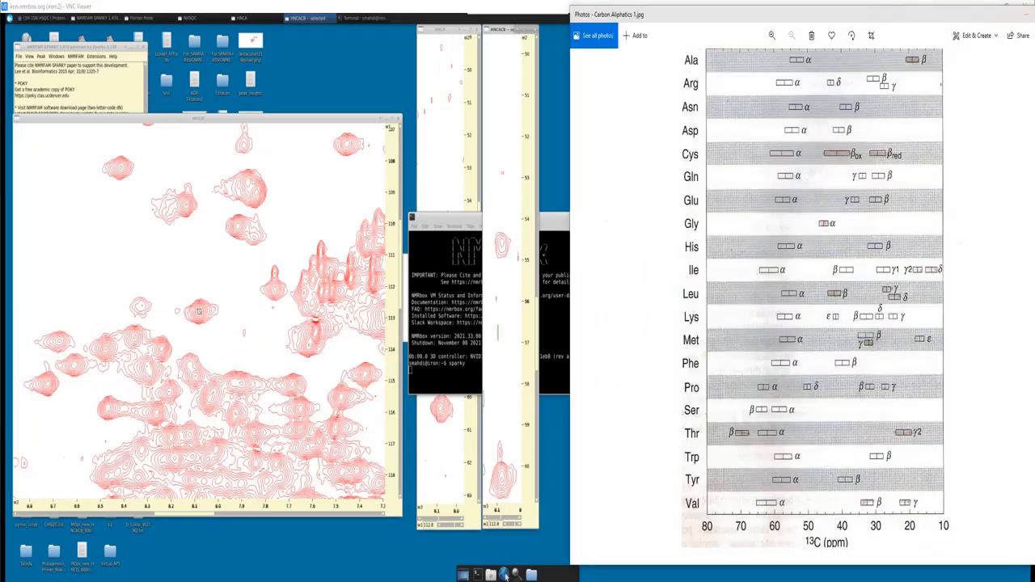
pyautogui.hotkey('alt', 'Tab')
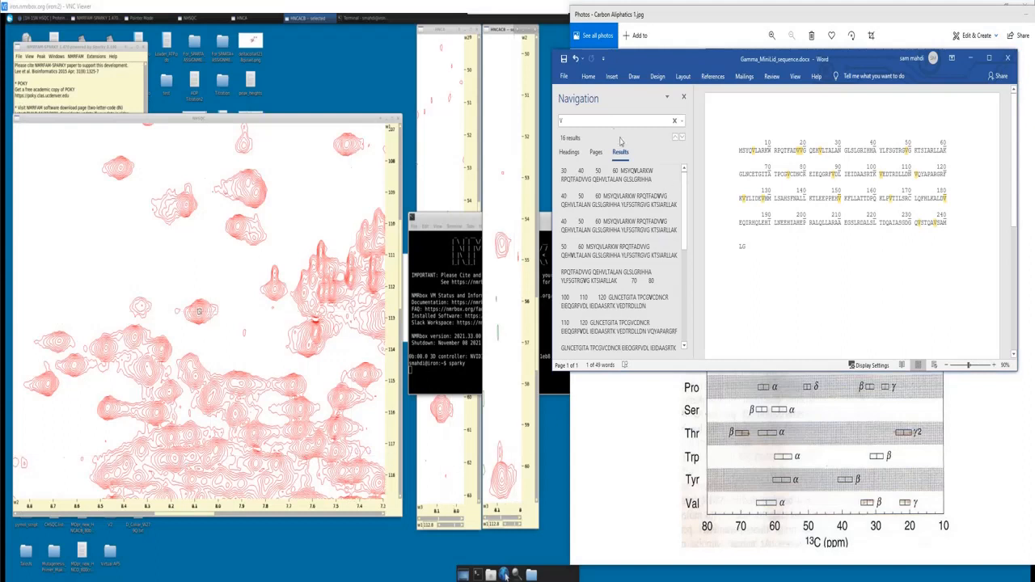
pyautogui.click(609, 122)
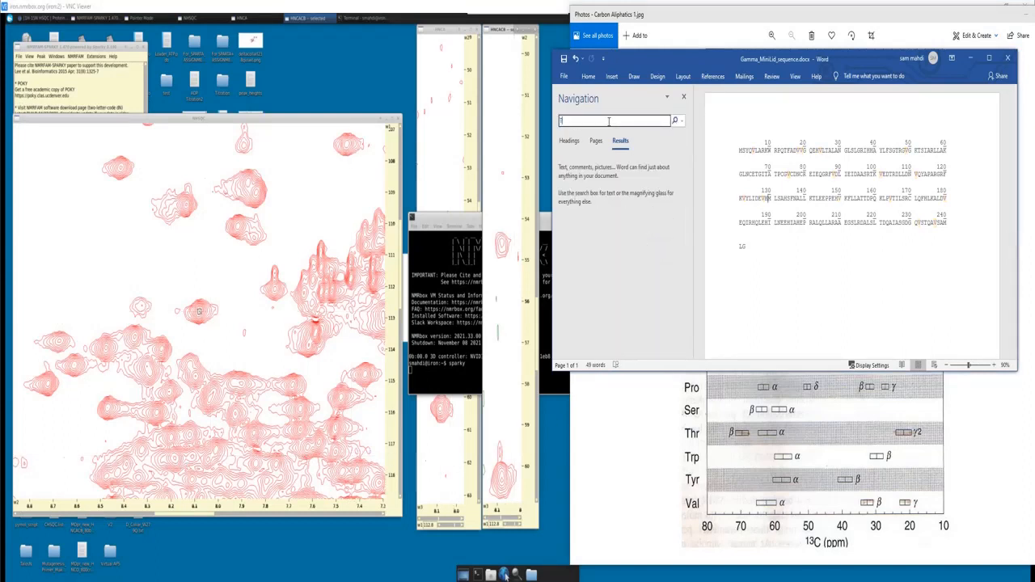
pyautogui.write('T')
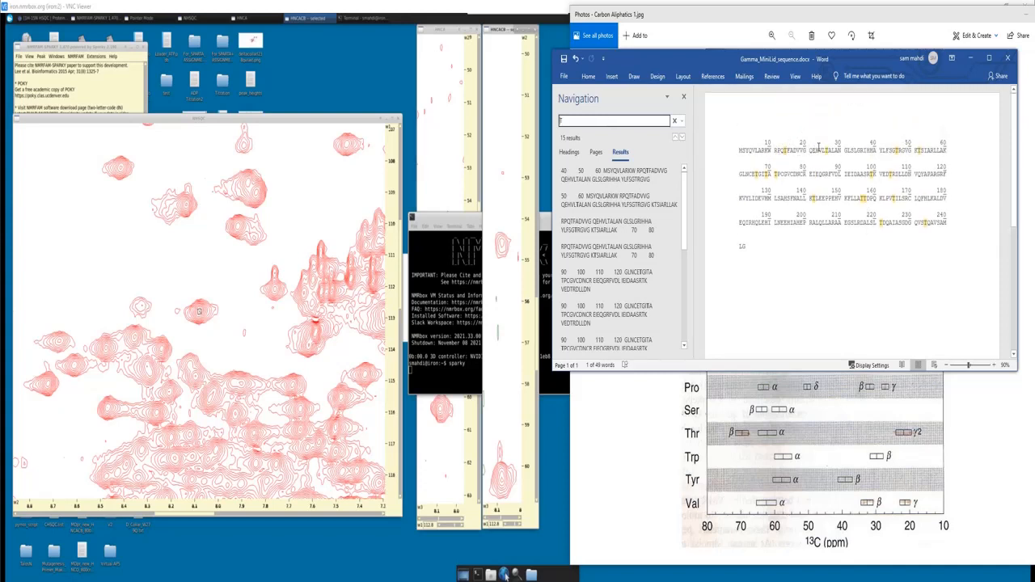
pyautogui.write('ATT')
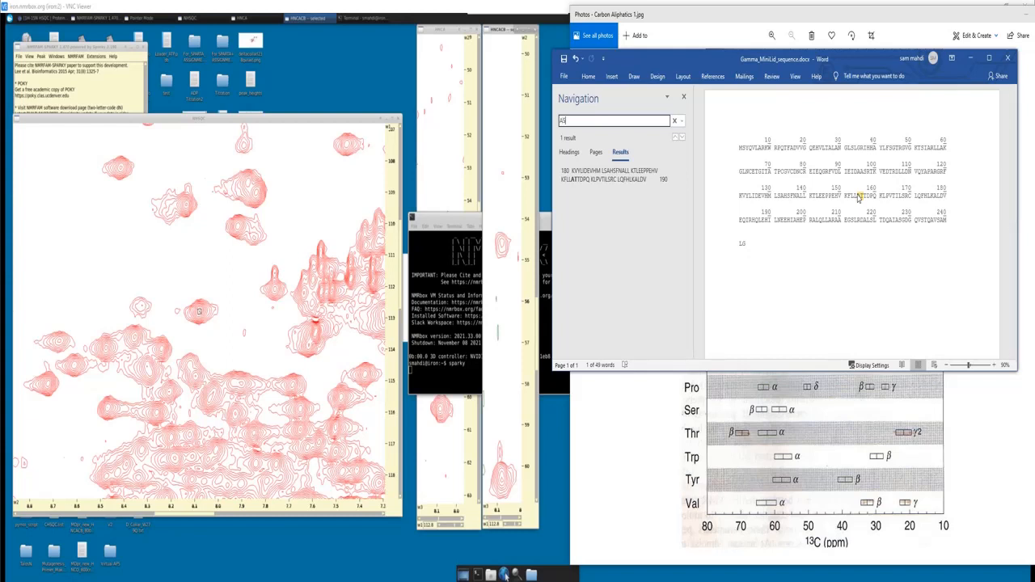
# - Search the sequence for AS and compare the alanine-serine matches with the HNCA and HNCACB strips
pyautogui.press('BackSpace')
pyautogui.write('S')
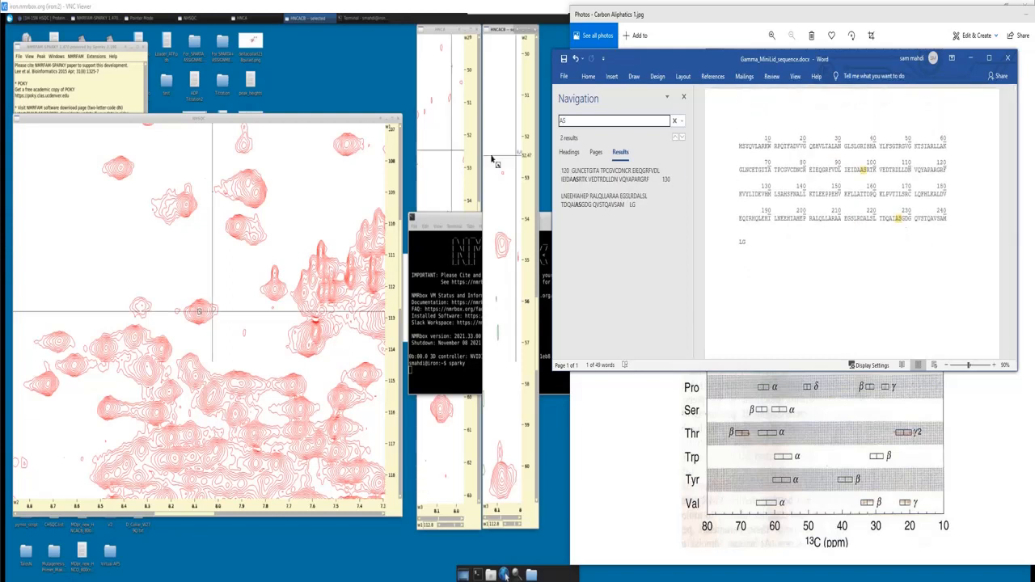
pyautogui.click(502, 63)
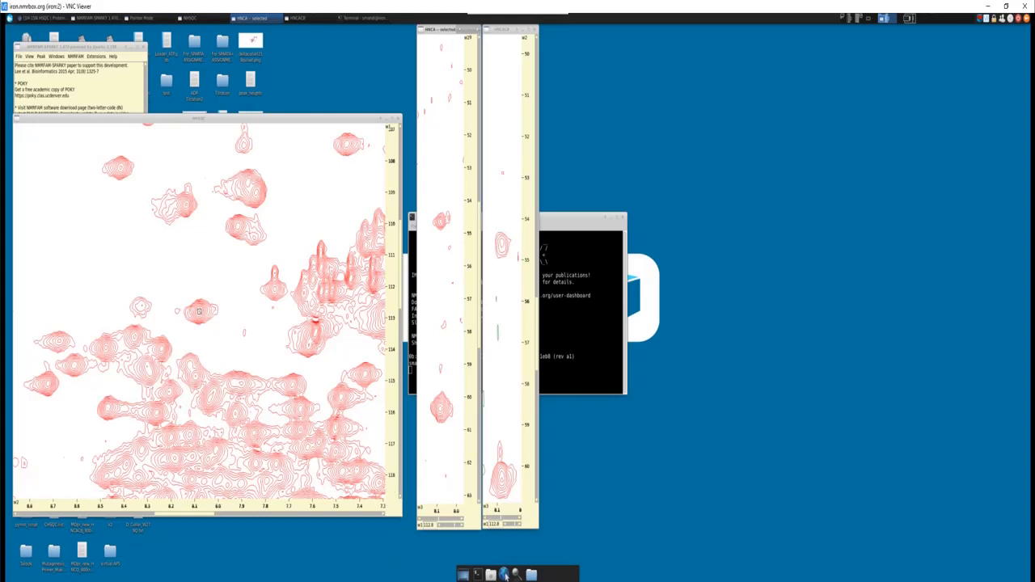
pyautogui.hotkey('alt', 'Tab')
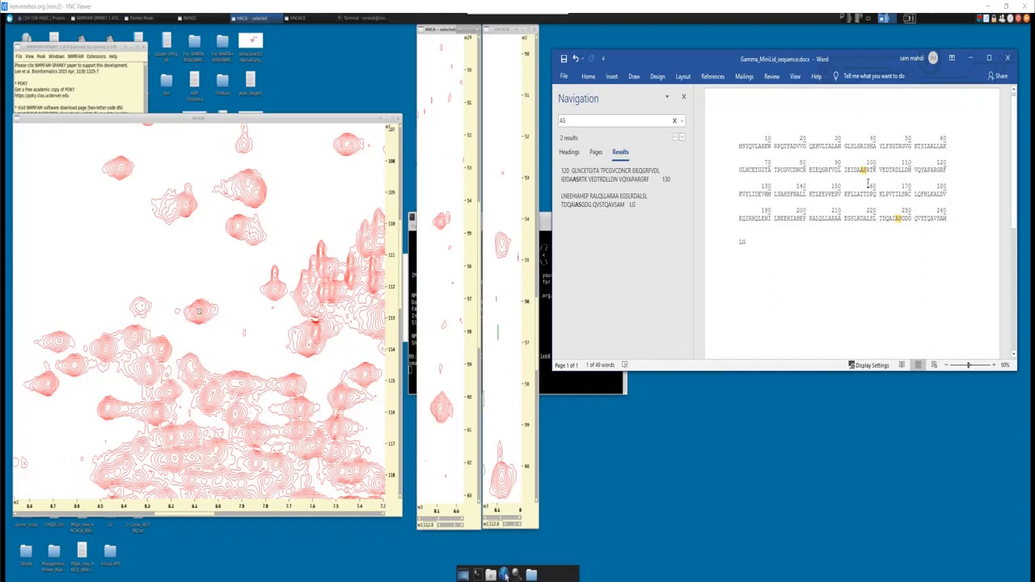
pyautogui.scroll(-1, 868, 184)
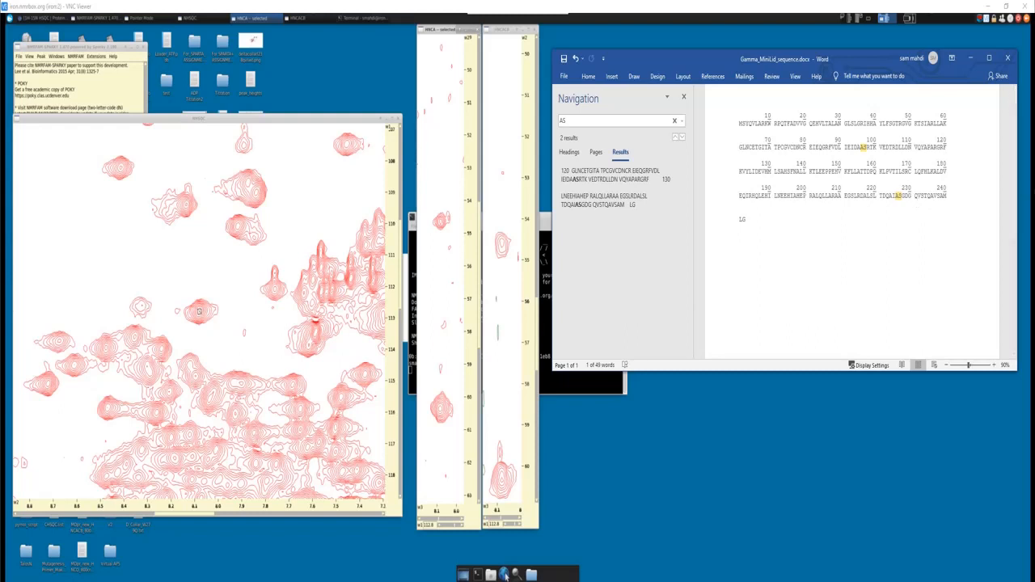
# - Open the assignment of the NHSQC peak at about 8.08 and 112.8 ppm, ready to enter its 15N group
pyautogui.click(201, 315)
pyautogui.scroll(6, 199, 313)
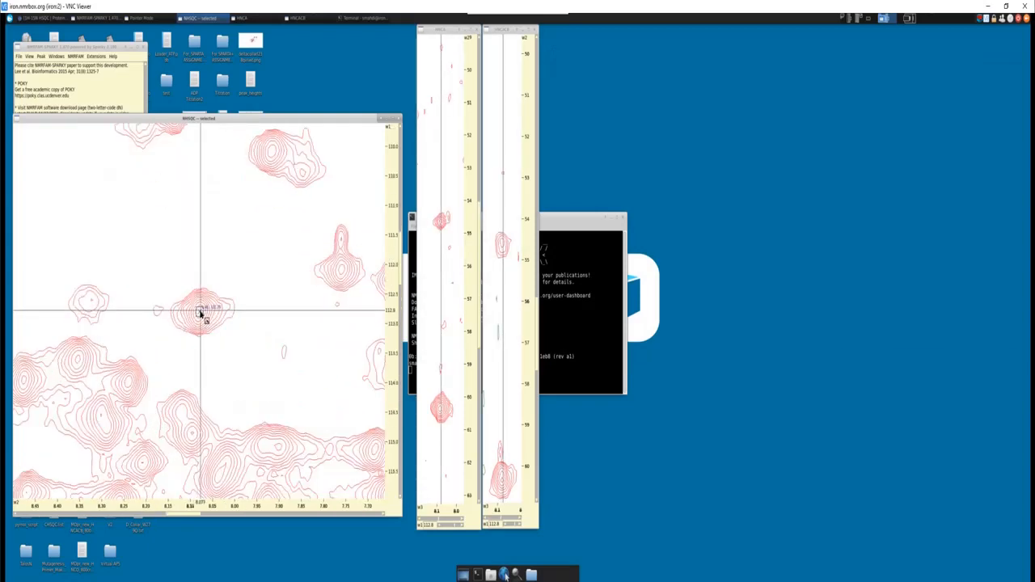
pyautogui.press('a')
pyautogui.press('t')
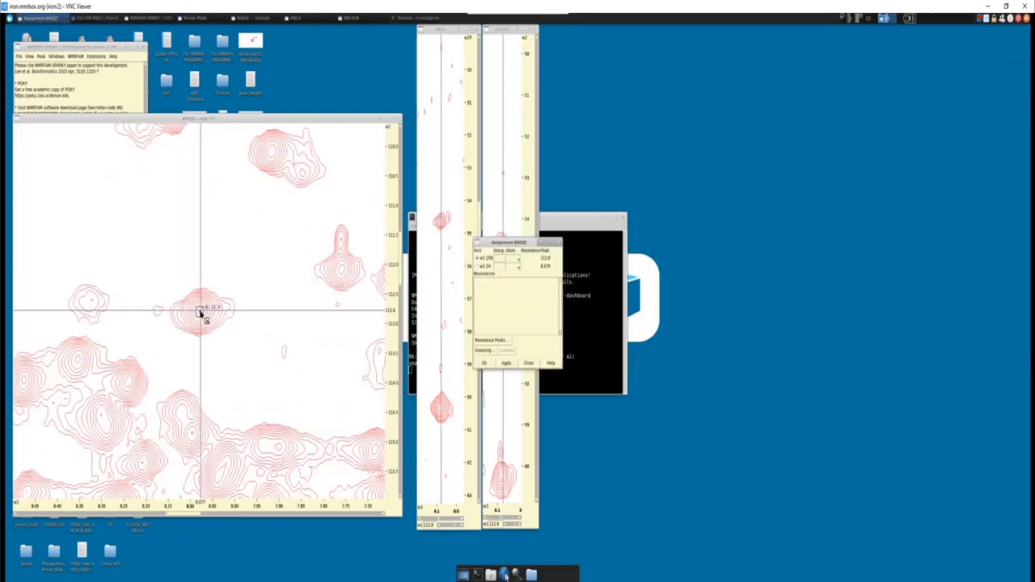
pyautogui.click(500, 259)
# - Search the Word sequence for AT again and work out the residue number of the matching threonine
pyautogui.click(506, 577)
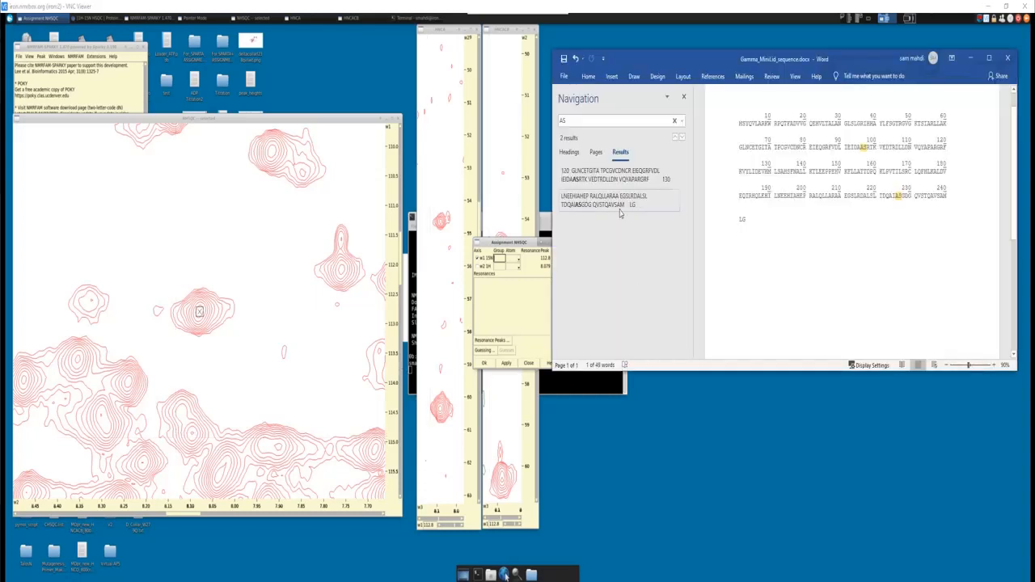
pyautogui.click(597, 124)
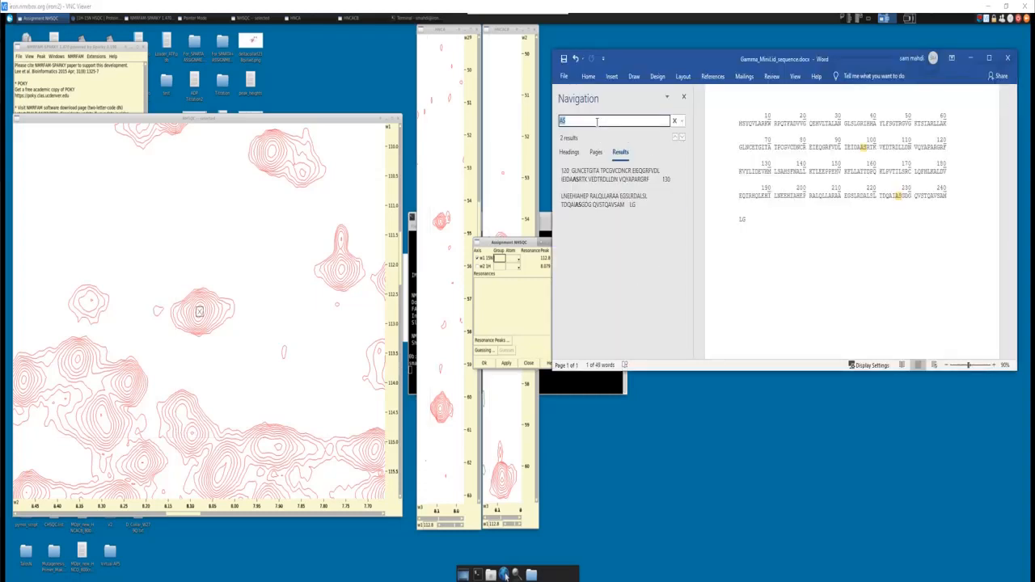
pyautogui.write('A')
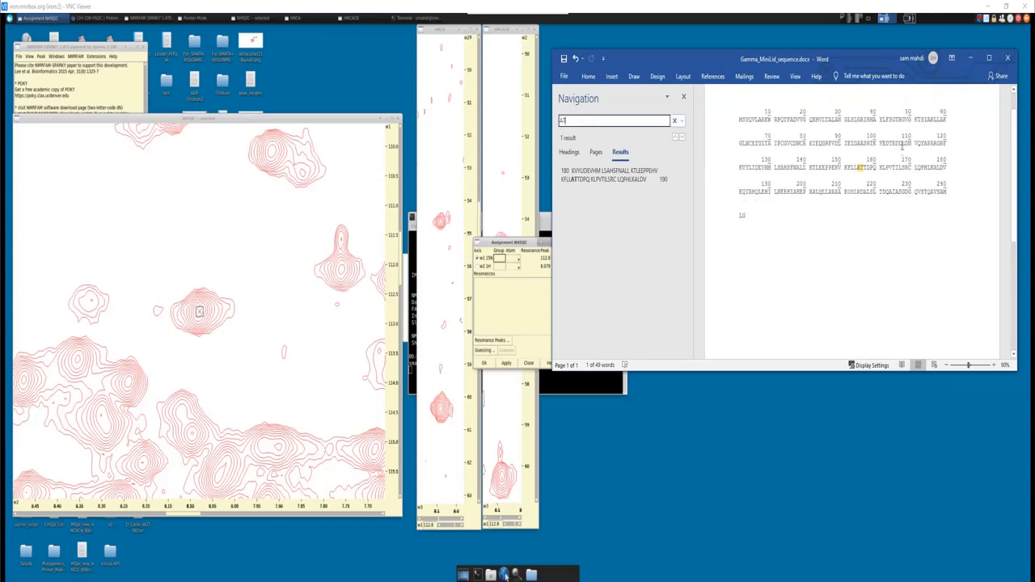
pyautogui.click(847, 173)
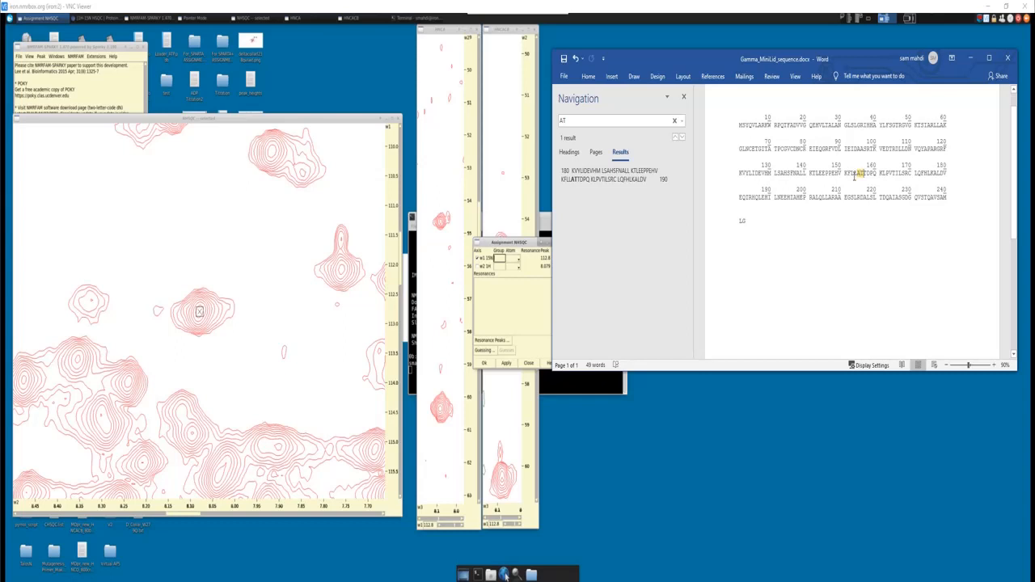
# - Assign the selected NHSQC peak to group T156 with atoms N and H
pyautogui.click(501, 261)
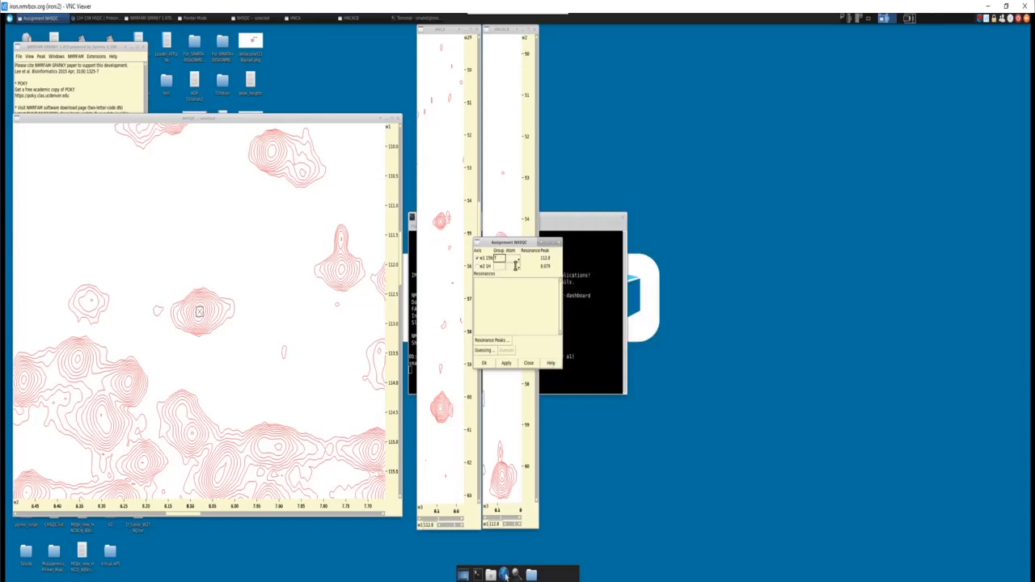
pyautogui.write('T158')
pyautogui.press('Tab')
pyautogui.press('Tab')
pyautogui.write('H')
pyautogui.click(506, 363)
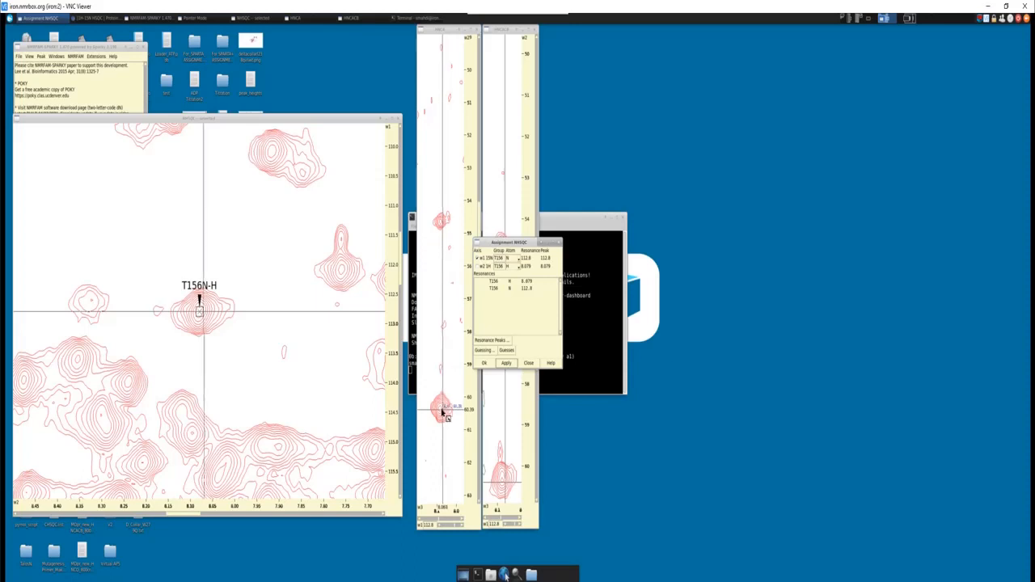
pyautogui.click(484, 363)
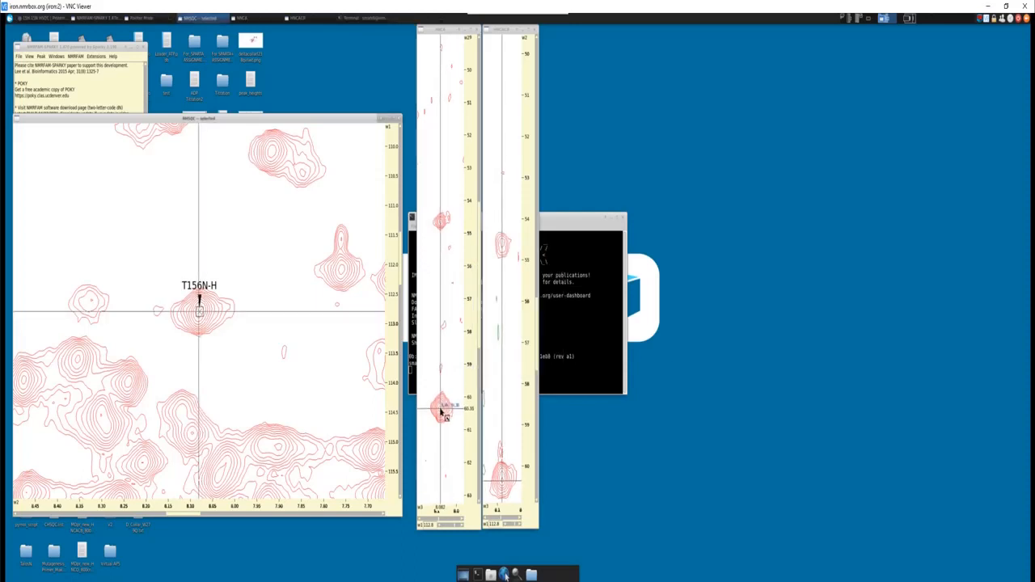
# - Add a peak on the HNCA signal at about 60.4 ppm and assign it as T156 N, T156 CA and T156 H
pyautogui.click(441, 413)
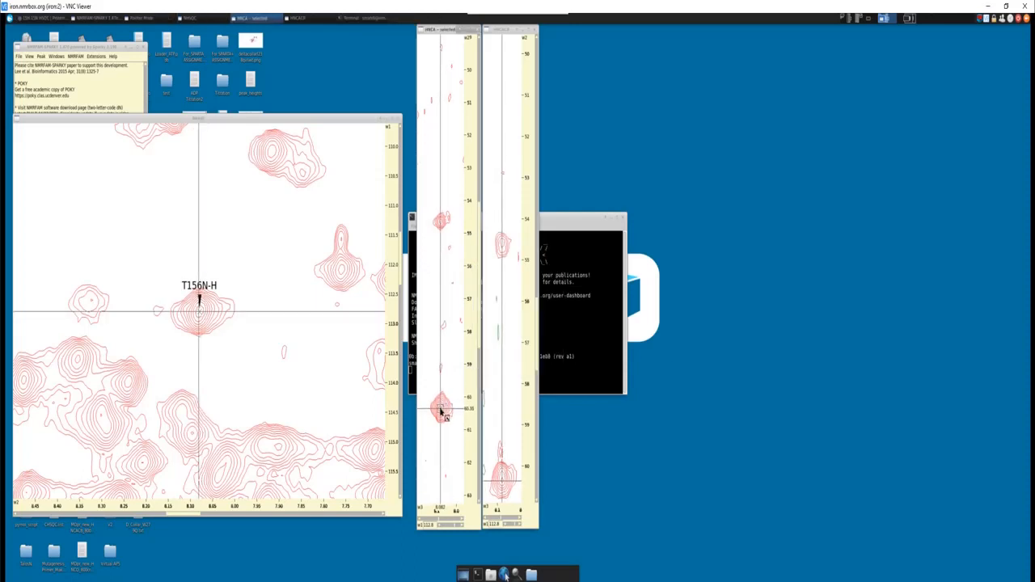
pyautogui.press('a')
pyautogui.press('t')
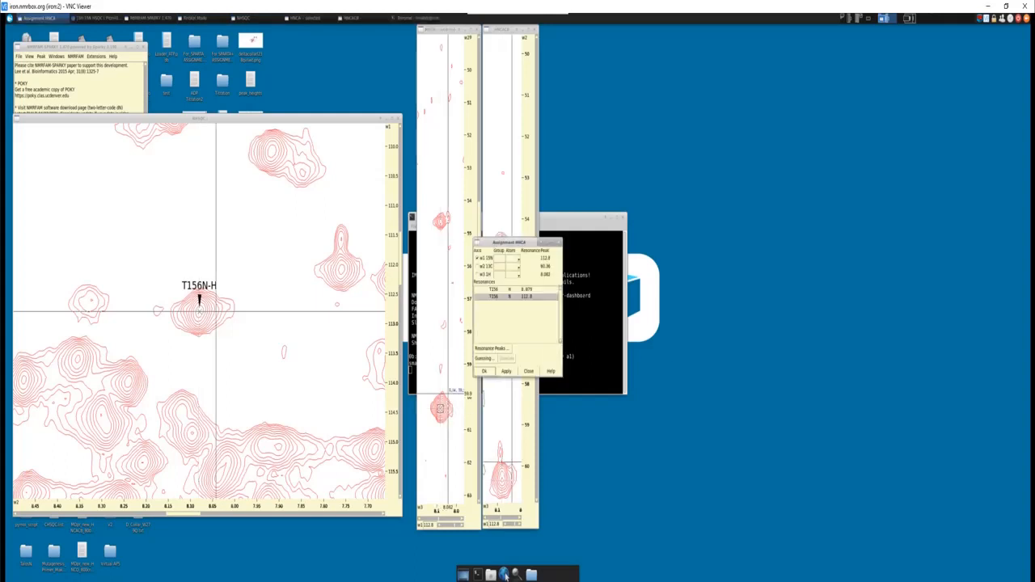
pyautogui.click(493, 298)
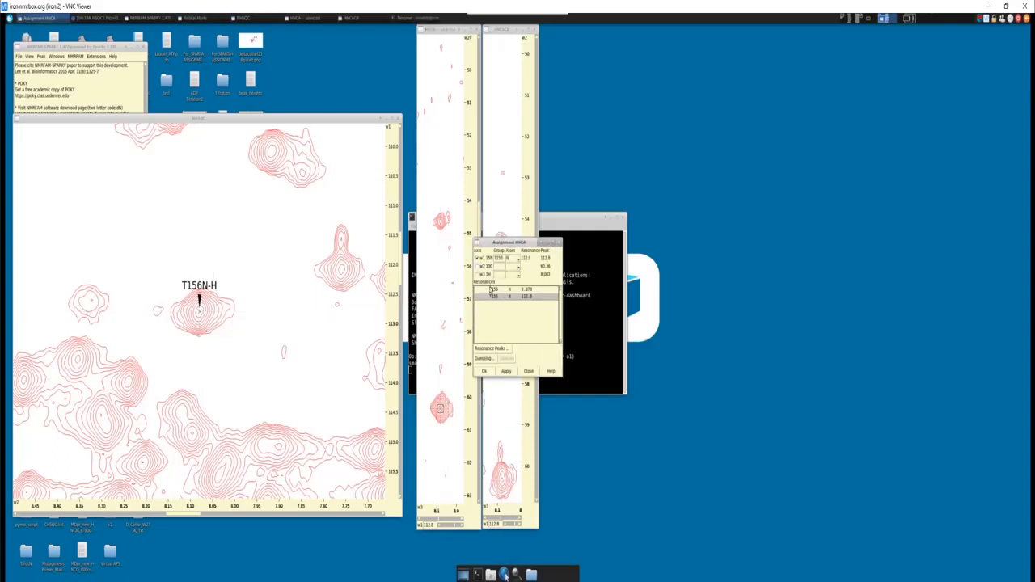
pyautogui.click(491, 290)
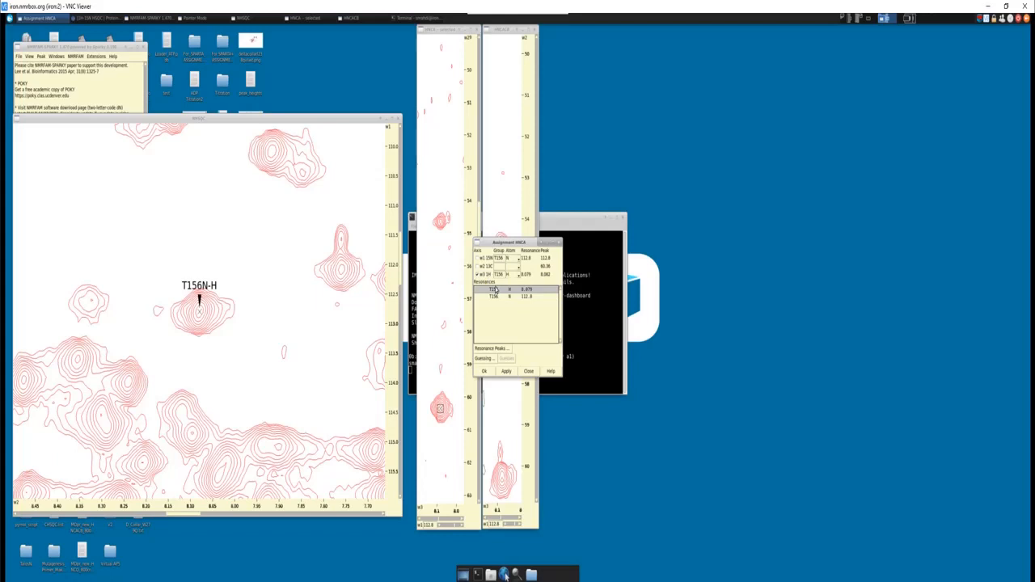
pyautogui.click(500, 266)
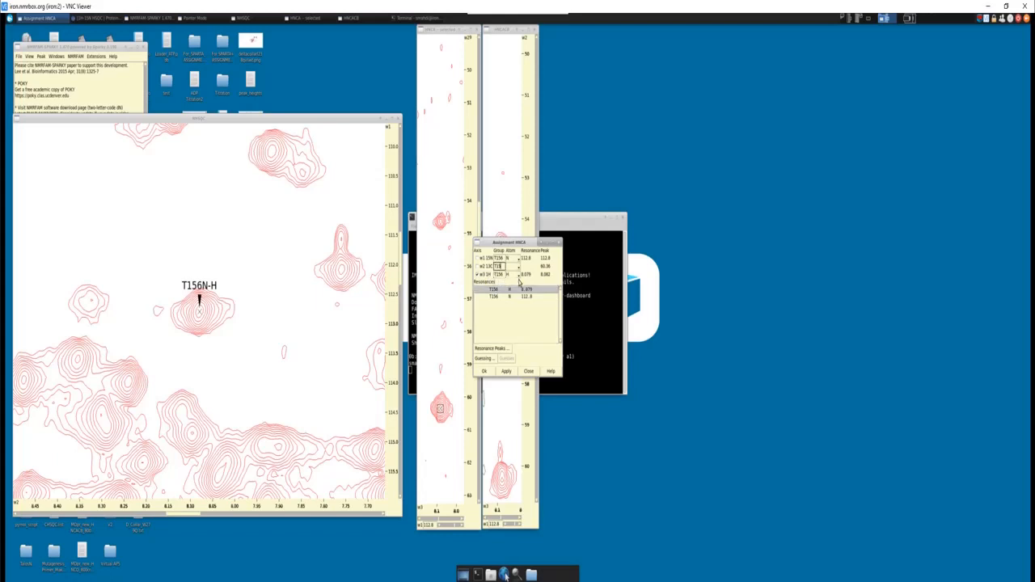
pyautogui.write('T156')
pyautogui.click(507, 372)
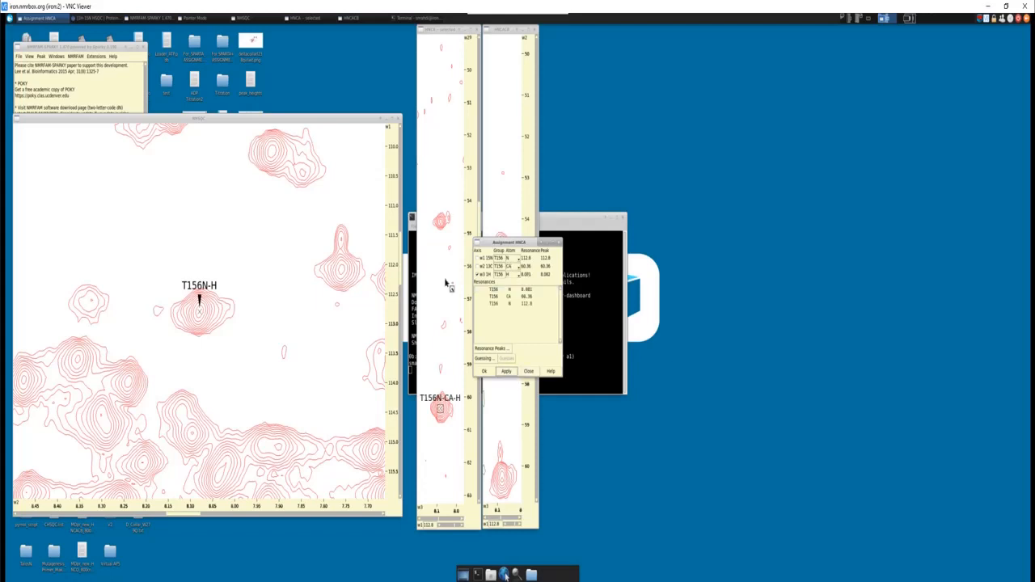
# - Add a peak on the HNCA signal at about 54.7 ppm and assign it as T156 N, A155 CA and T156 H
pyautogui.click(441, 223)
pyautogui.click(490, 257)
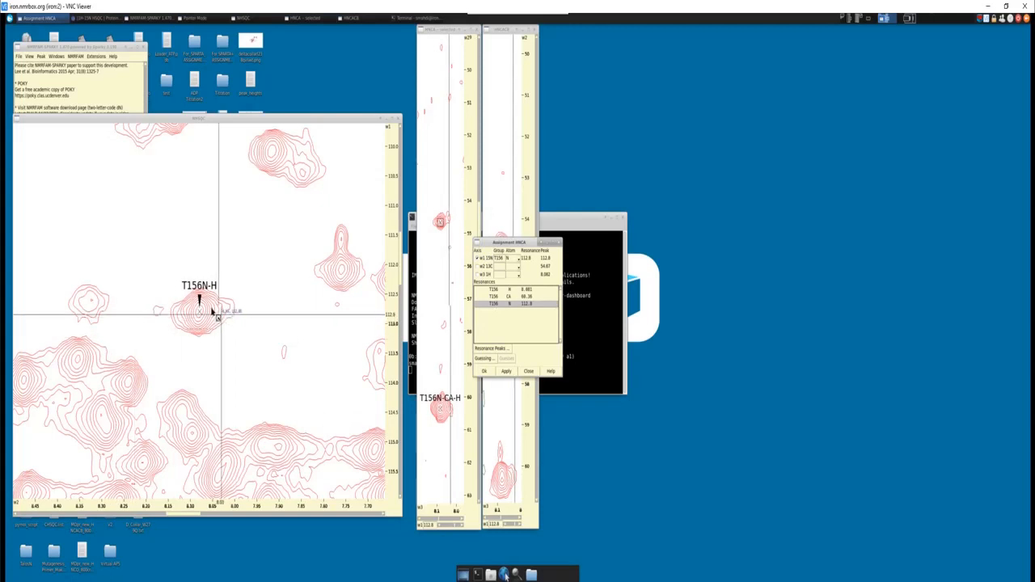
pyautogui.click(495, 289)
pyautogui.click(495, 290)
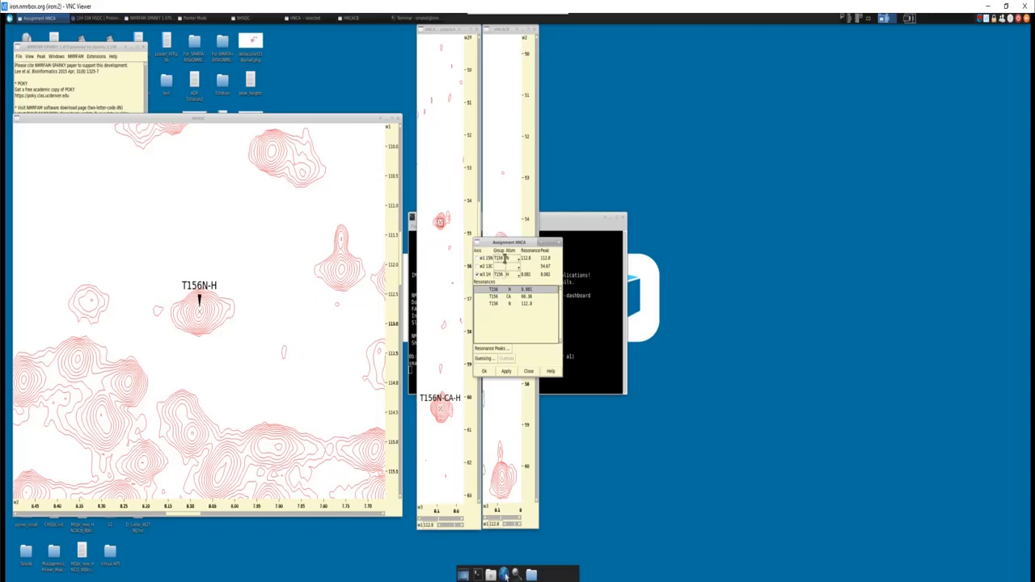
pyautogui.click(503, 266)
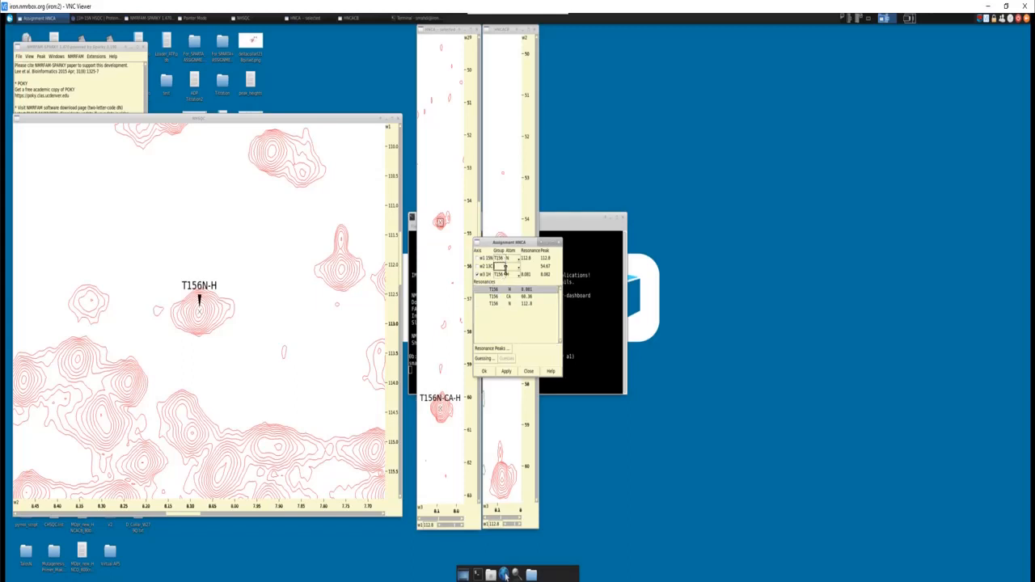
pyautogui.press('Tab')
pyautogui.click(483, 372)
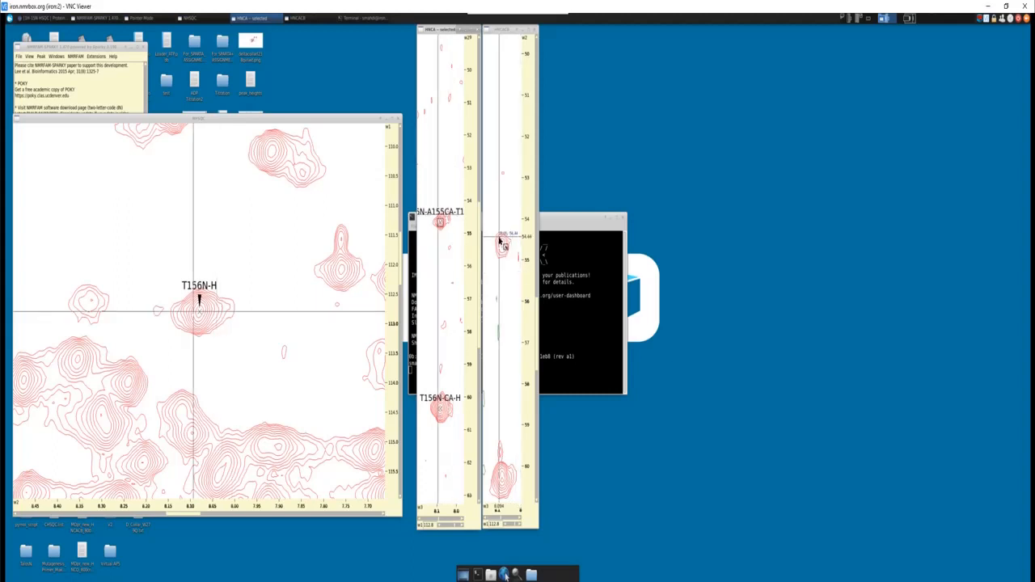
# - Add a peak on the HNCACB signal at about 54.6 ppm and assign it as T156 N, A155 CA and T156 H
pyautogui.click(502, 245)
pyautogui.press('a')
pyautogui.press('t')
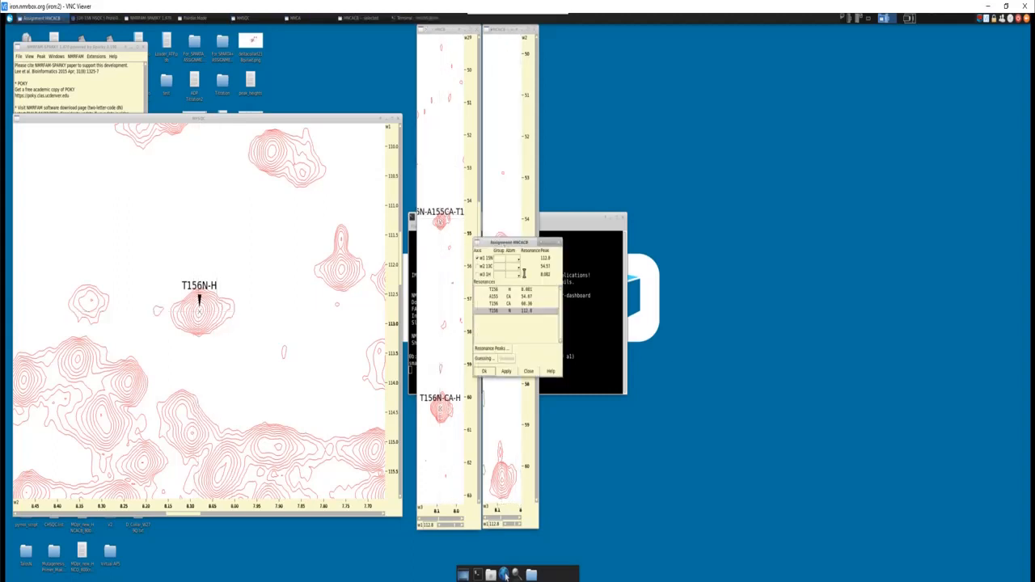
pyautogui.click(499, 312)
pyautogui.click(497, 289)
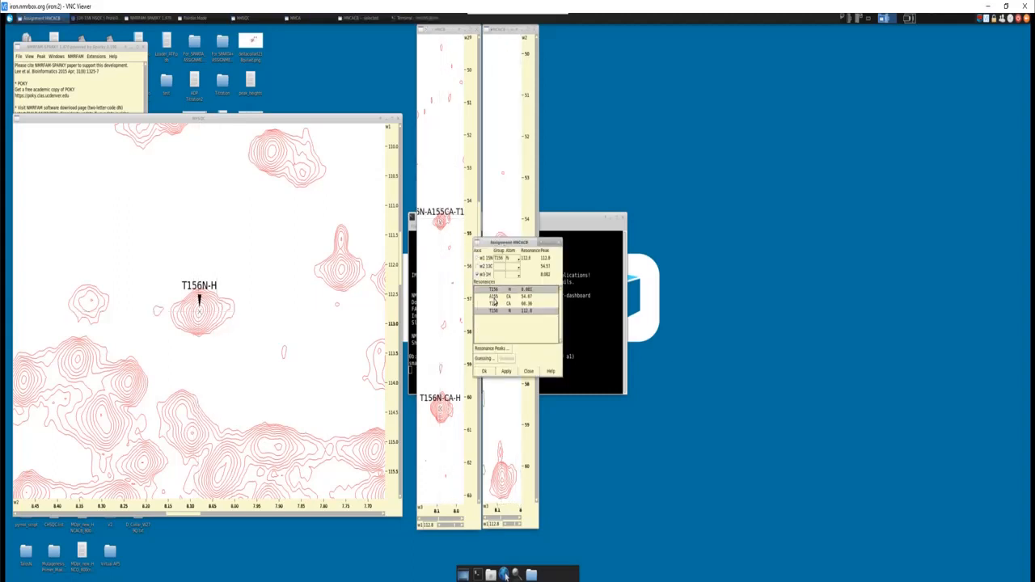
pyautogui.click(486, 266)
pyautogui.click(495, 296)
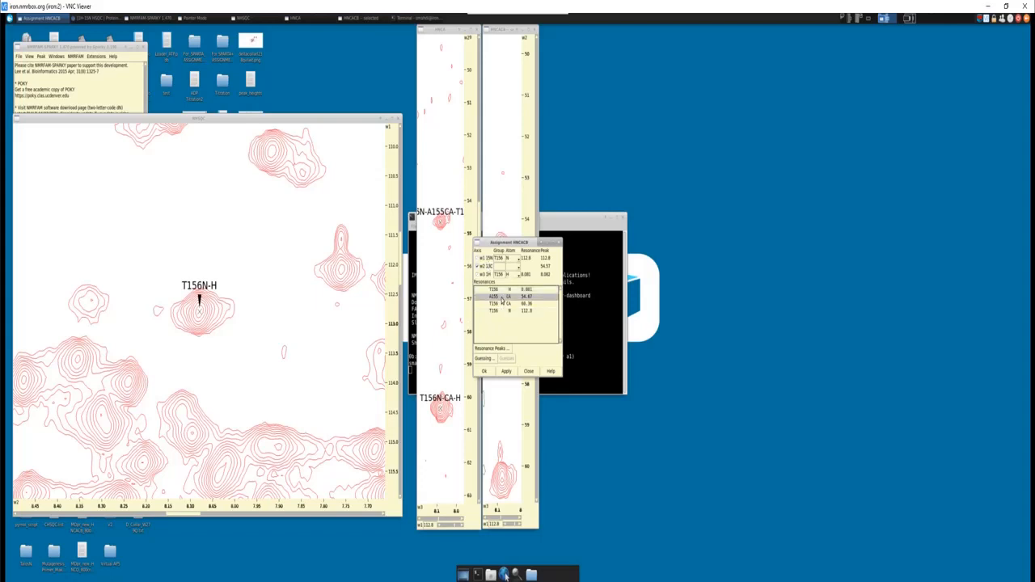
pyautogui.click(507, 371)
pyautogui.click(484, 371)
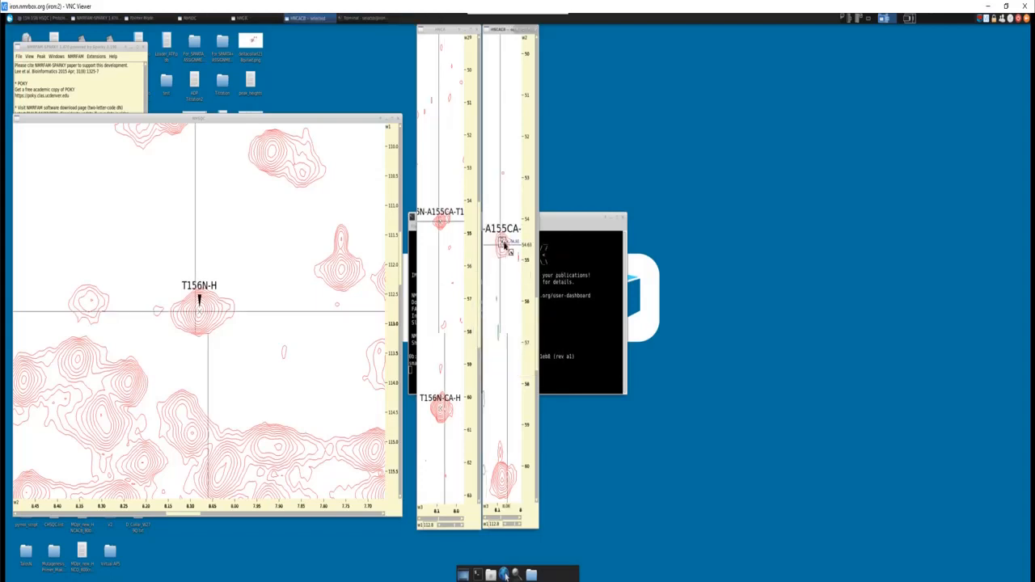
# - Add a peak on the HNCACB signal at about 63.9 ppm and assign it as T156 N, T156 CB and T156 H
pyautogui.press('z')
pyautogui.press('o')
pyautogui.moveTo(536, 304); pyautogui.dragTo(536, 337)
pyautogui.click(503, 354)
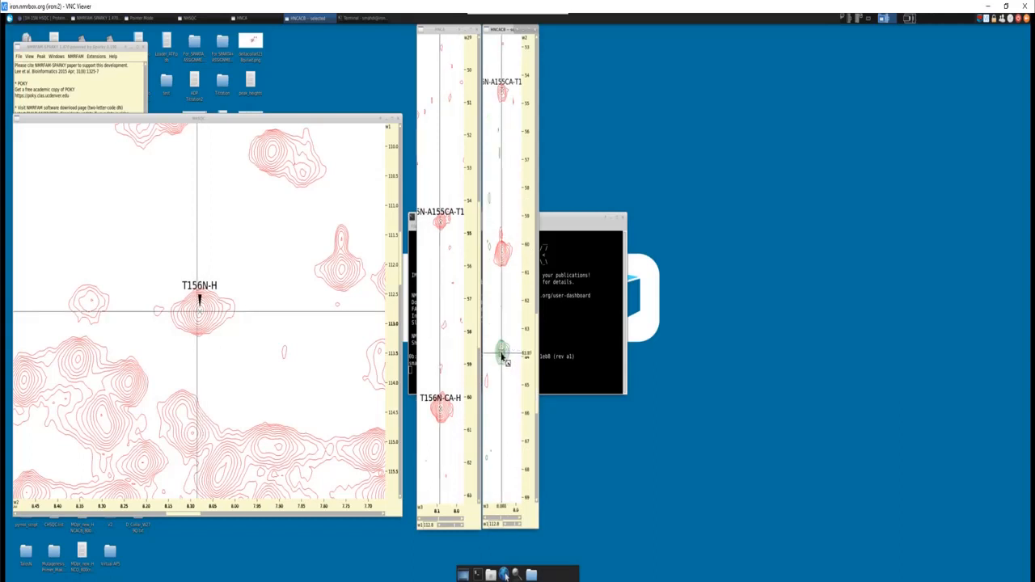
pyautogui.press('a')
pyautogui.press('t')
pyautogui.click(503, 311)
pyautogui.click(495, 290)
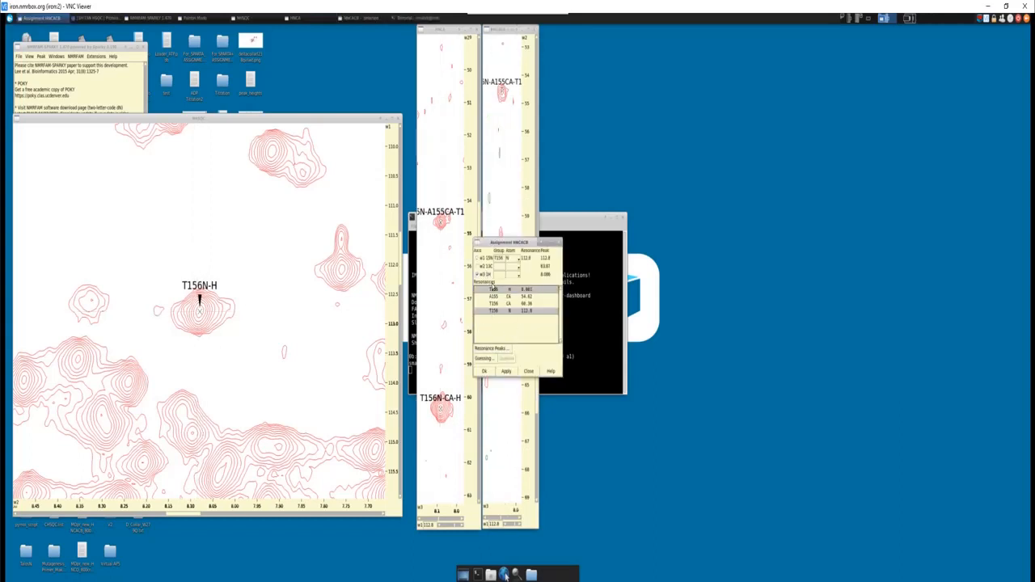
pyautogui.click(497, 312)
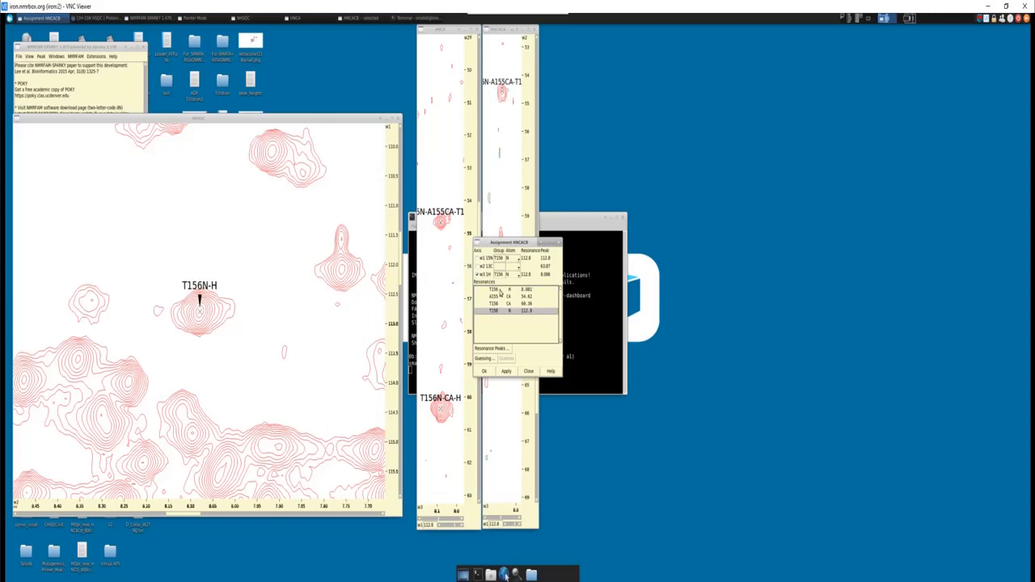
pyautogui.click(499, 291)
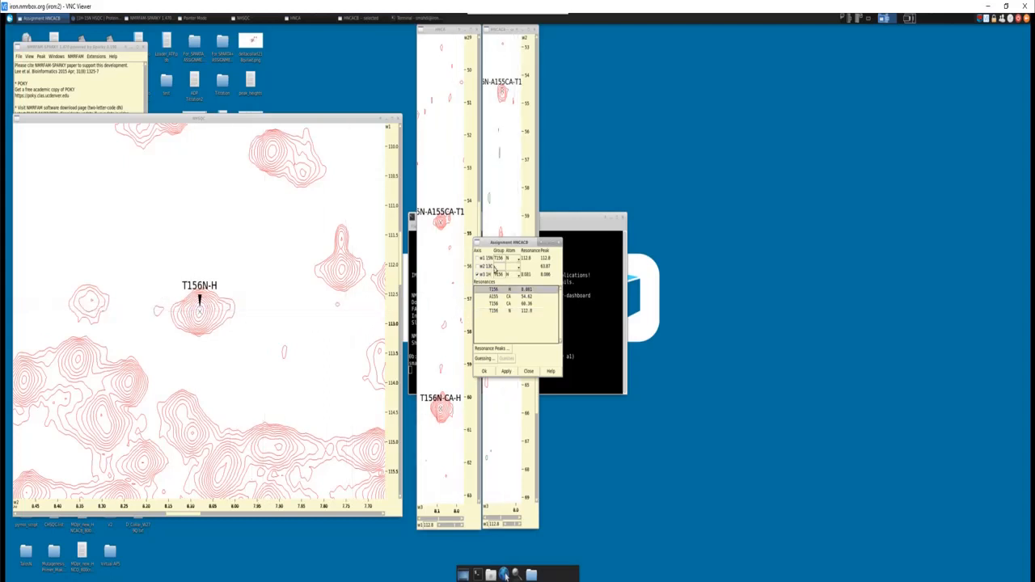
pyautogui.click(500, 267)
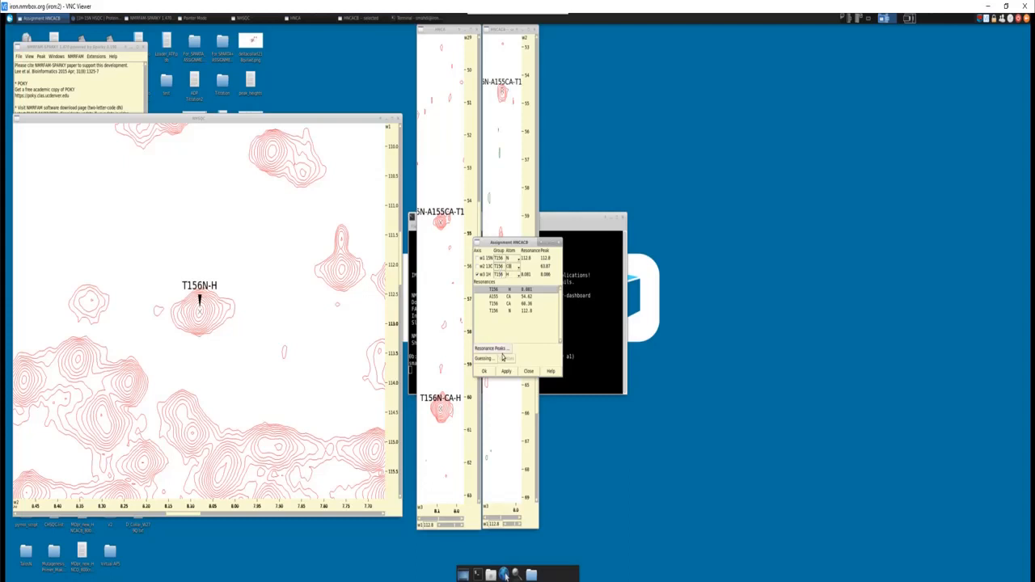
pyautogui.click(484, 372)
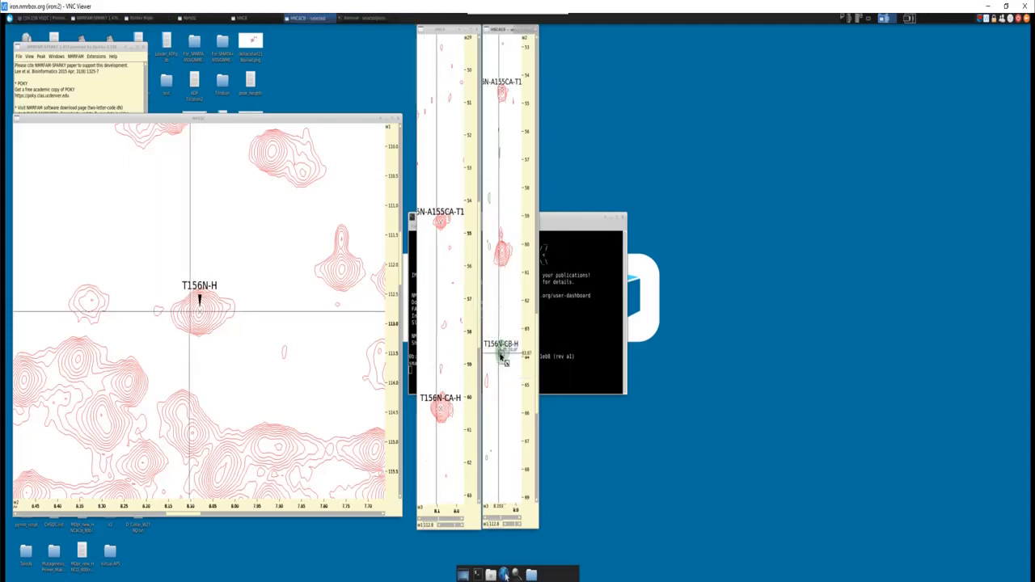
# - Add a peak on the HNCACB signal at about 18.6 ppm and assign it as T156 N, A155 CB and T156 H
pyautogui.click(537, 230)
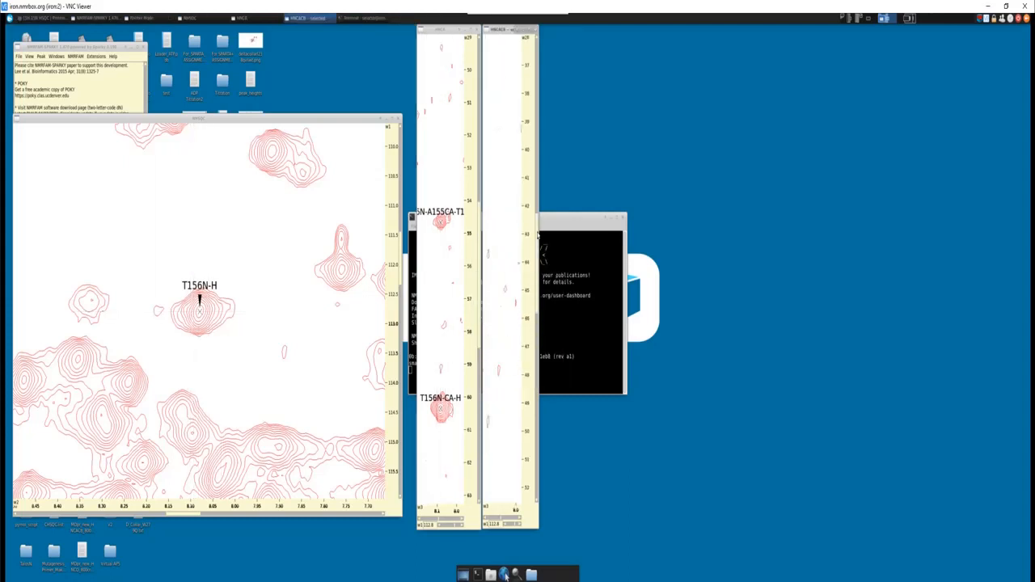
pyautogui.moveTo(537, 229); pyautogui.dragTo(536, 87)
pyautogui.scroll(2, 515, 202)
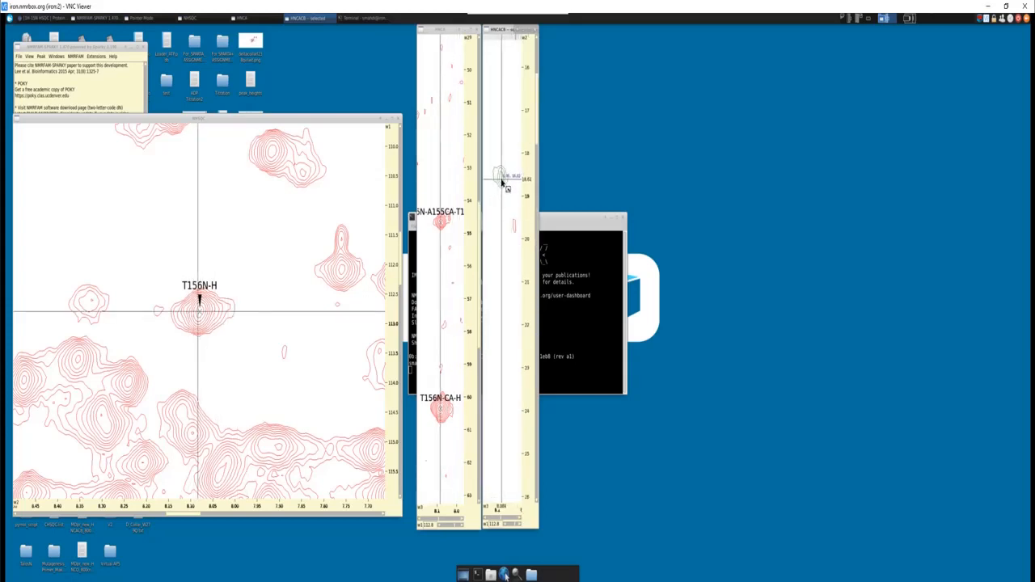
pyautogui.click(501, 180)
pyautogui.press('a')
pyautogui.press('t')
pyautogui.click(493, 321)
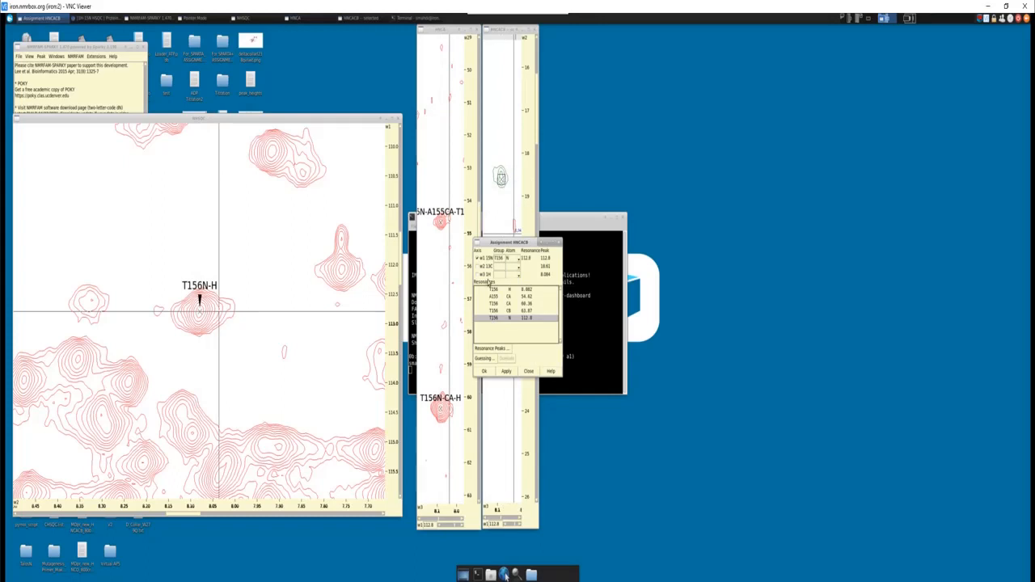
pyautogui.click(495, 297)
pyautogui.click(500, 289)
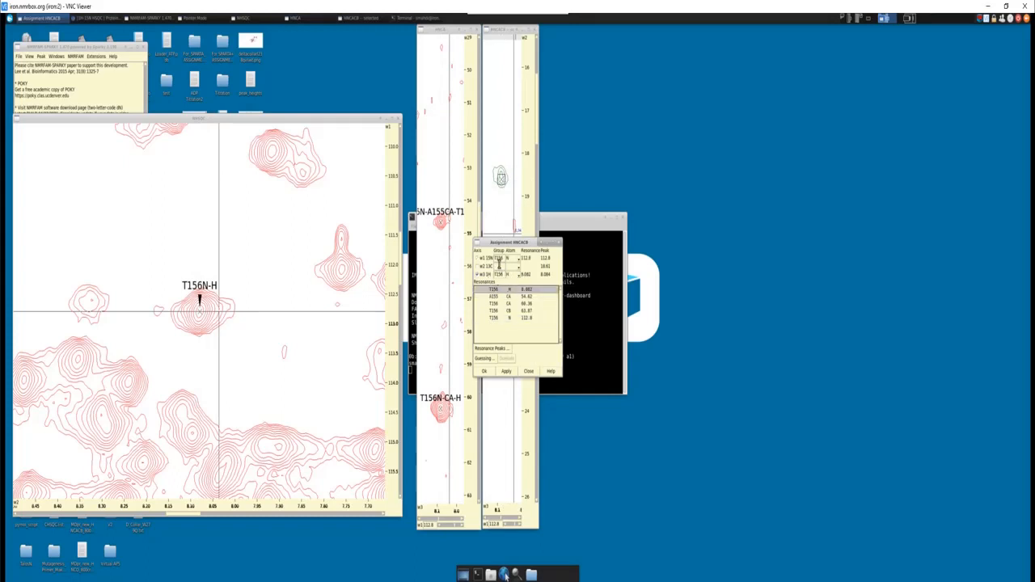
pyautogui.click(499, 267)
pyautogui.write('A155')
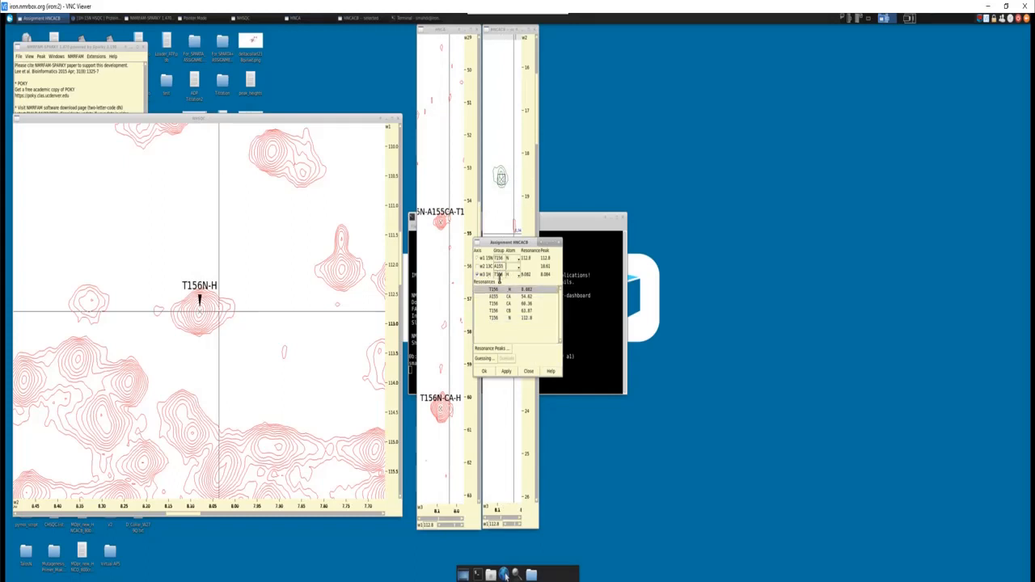
pyautogui.press('Tab')
pyautogui.write('CB')
pyautogui.click(500, 372)
pyautogui.click(488, 372)
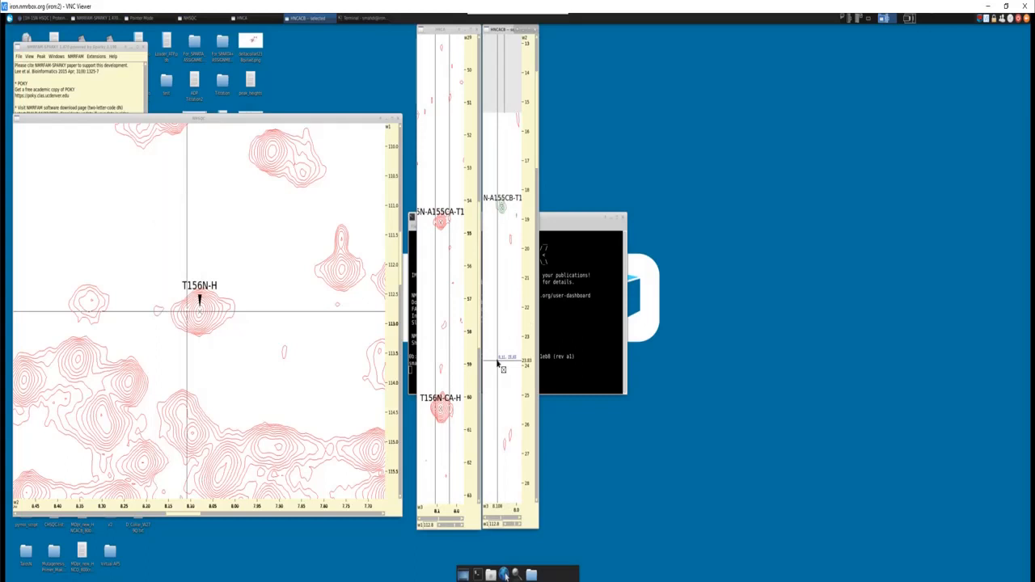
# - Delete the A155 CA and T156 CA peaks from the HNCA strip
pyautogui.scroll(-1, 498, 364)
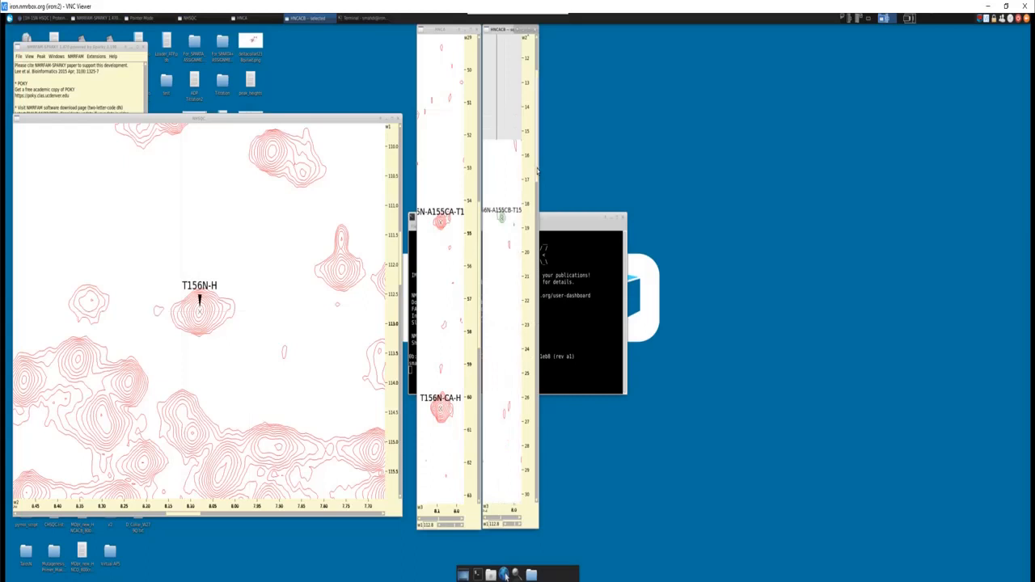
pyautogui.moveTo(538, 169); pyautogui.dragTo(539, 216)
pyautogui.scroll(-1, 515, 266)
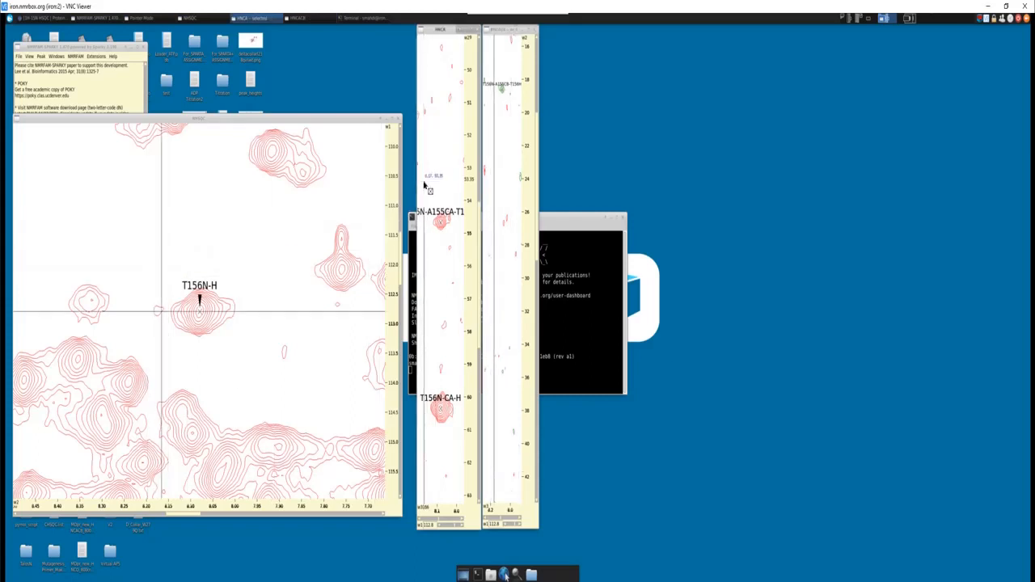
pyautogui.moveTo(423, 187); pyautogui.dragTo(457, 435)
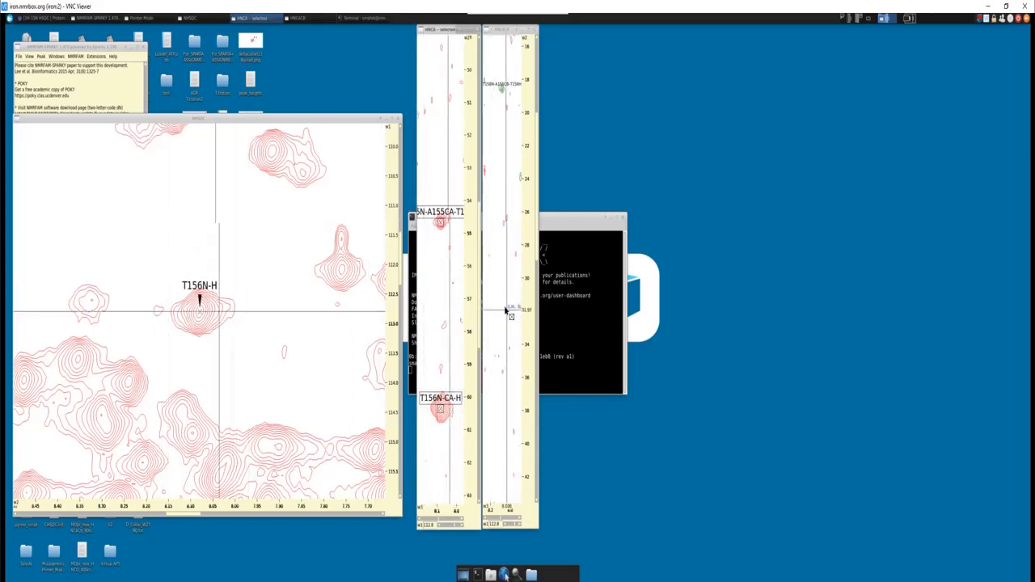
pyautogui.press('Delete')
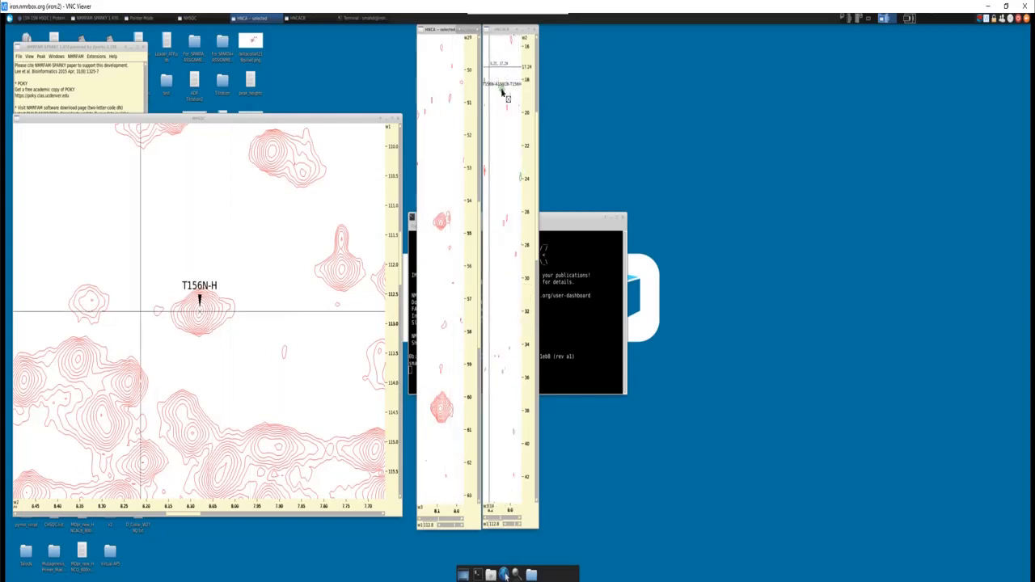
# - Delete all A155 and T156 peaks from the HNCACB strip and the T156 N-H peak from the NHSQC
pyautogui.moveTo(502, 91); pyautogui.dragTo(512, 105)
pyautogui.press('Delete')
pyautogui.moveTo(535, 145); pyautogui.dragTo(528, 252)
pyautogui.moveTo(489, 286); pyautogui.dragTo(517, 490)
pyautogui.press('Delete')
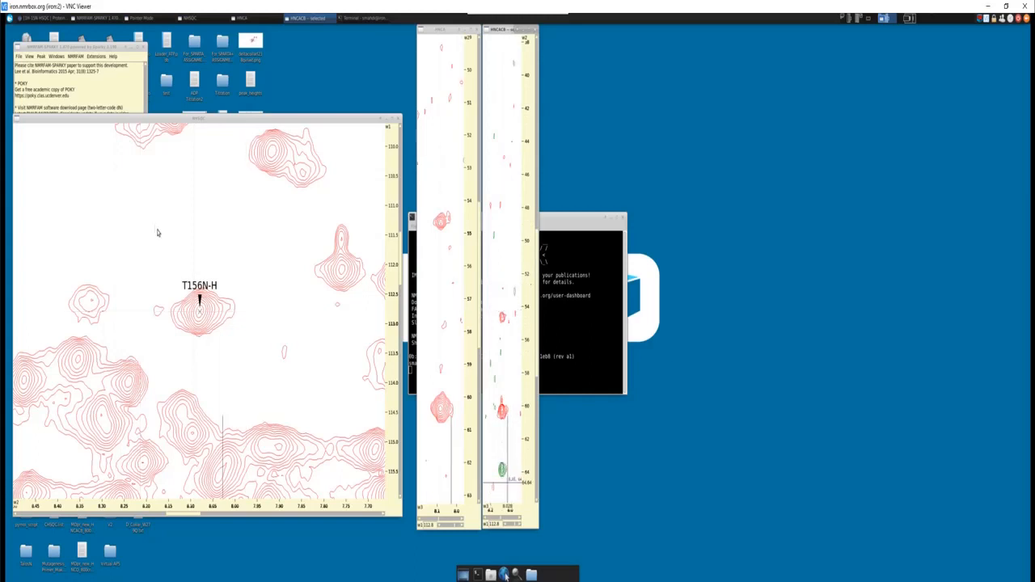
pyautogui.moveTo(173, 267); pyautogui.dragTo(227, 363)
pyautogui.press('Delete')
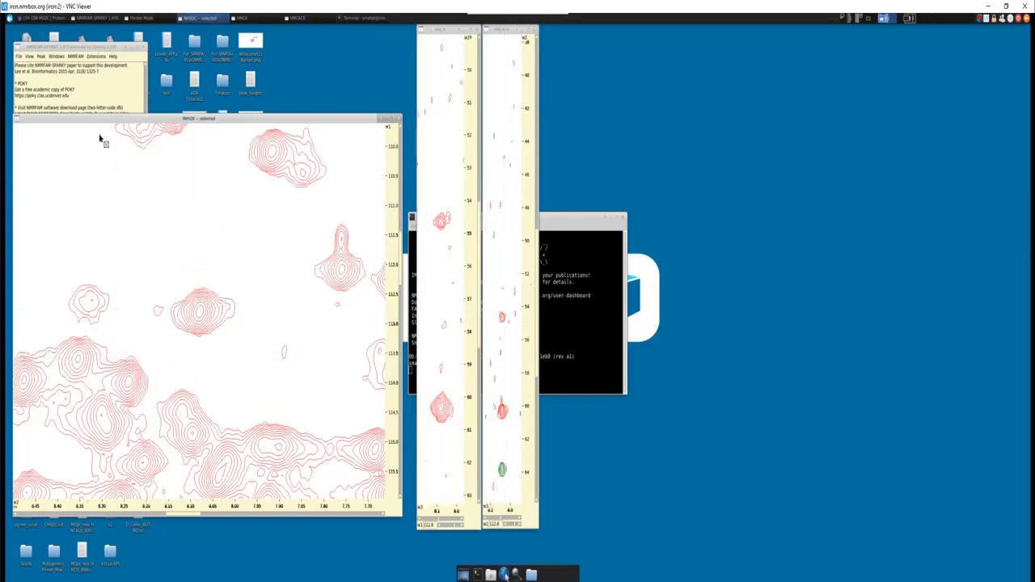
# - Add an unassigned peak on the NHSQC signal at about 112.8 ppm nitrogen and 8.08 ppm proton
pyautogui.click(139, 18)
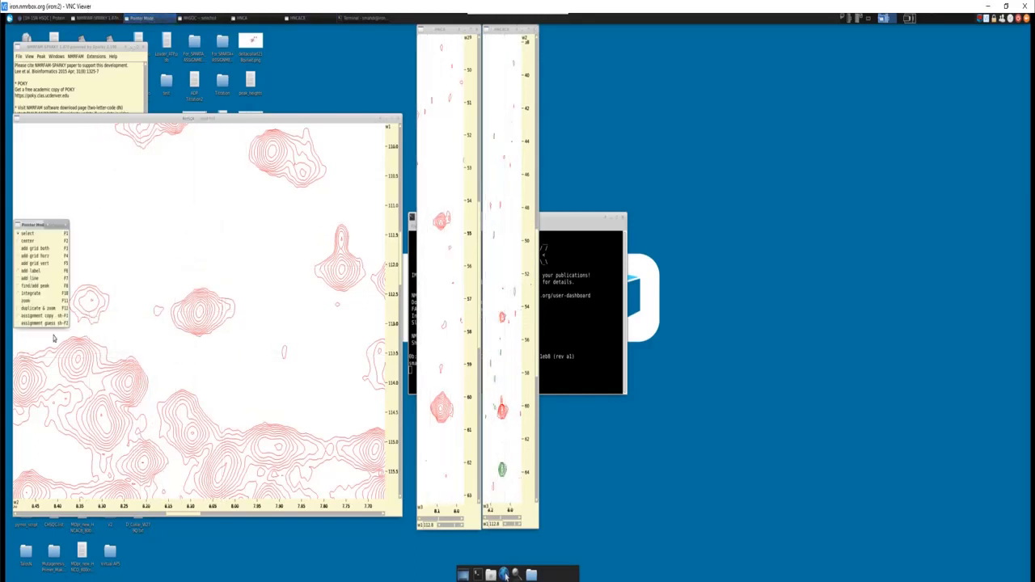
pyautogui.click(34, 285)
pyautogui.click(201, 316)
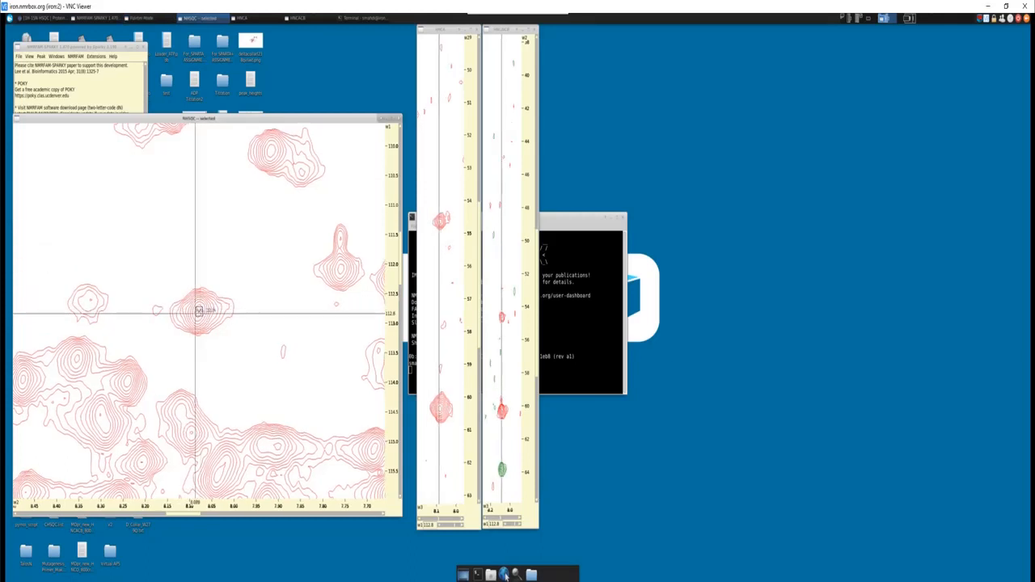
# - Switch to the protein sequence document in Word and examine where the AT pair occurs in the sequence
pyautogui.hotkey('alt', 'Tab')
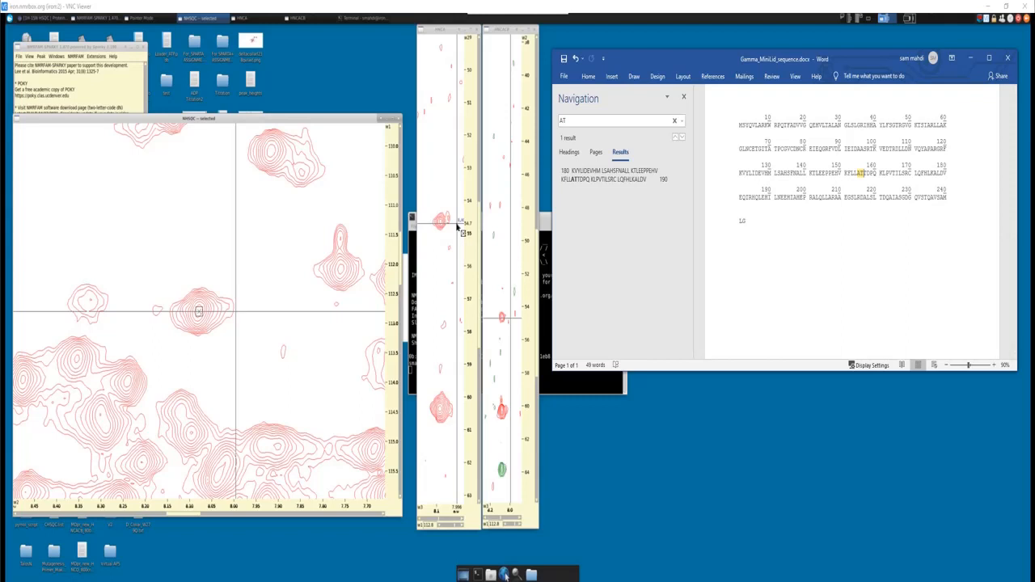
pyautogui.click(599, 124)
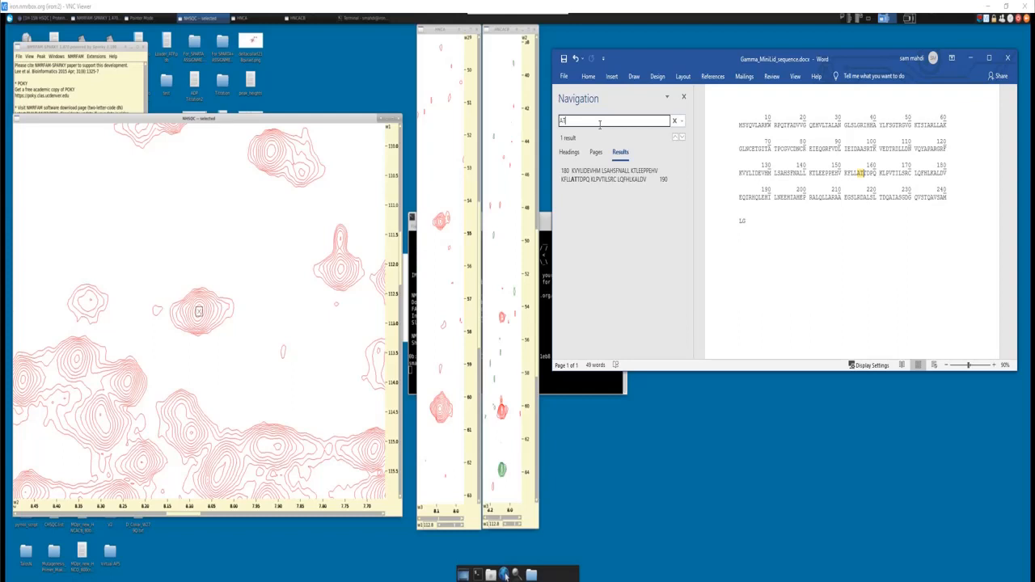
pyautogui.click(863, 171)
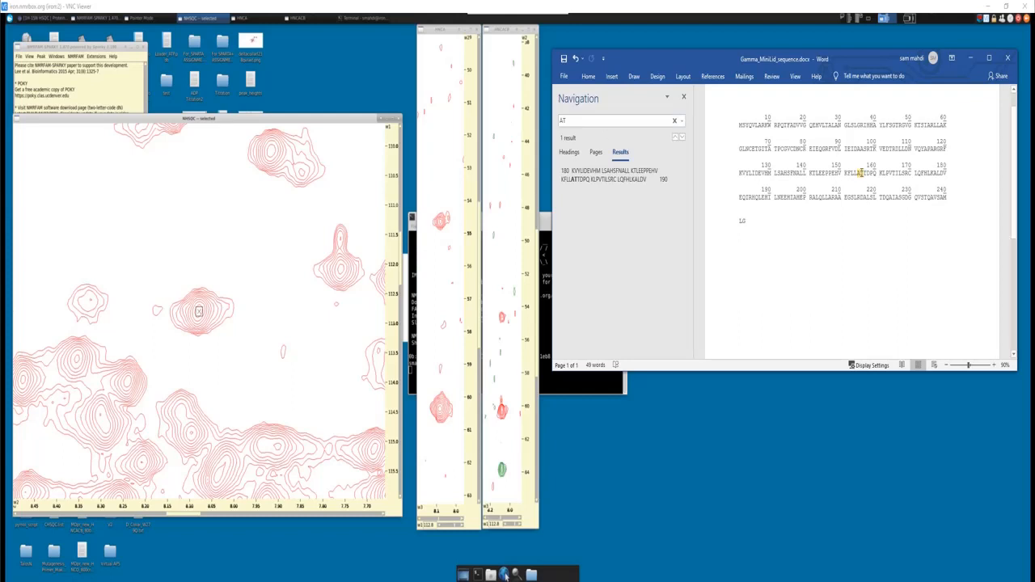
pyautogui.doubleClick(861, 173)
pyautogui.click(861, 174)
pyautogui.moveTo(858, 172); pyautogui.dragTo(862, 173)
pyautogui.click(858, 172)
# - Search the sequence for AS and examine each matching pair and the residue preceding it
pyautogui.click(579, 120)
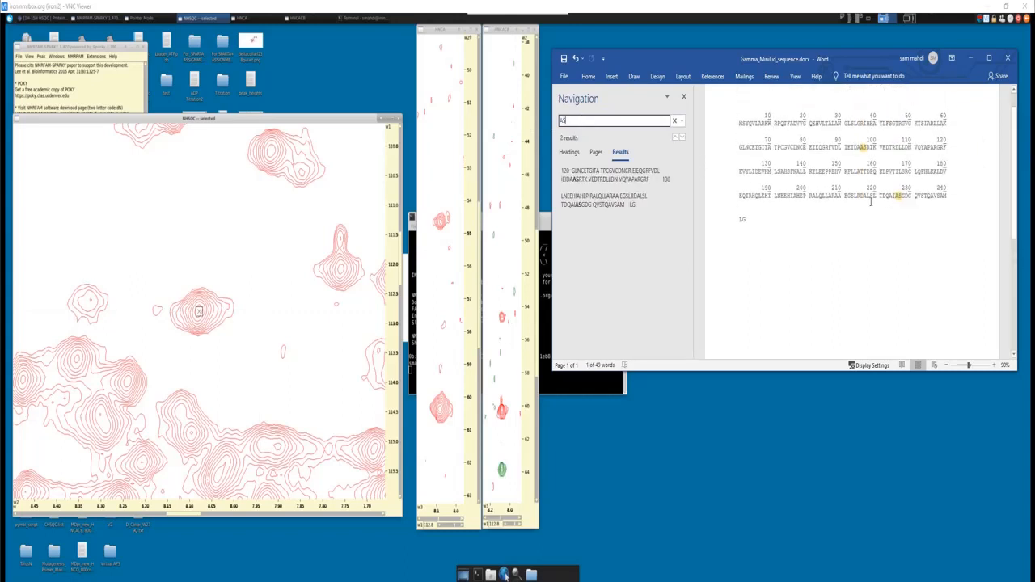
pyautogui.click(863, 148)
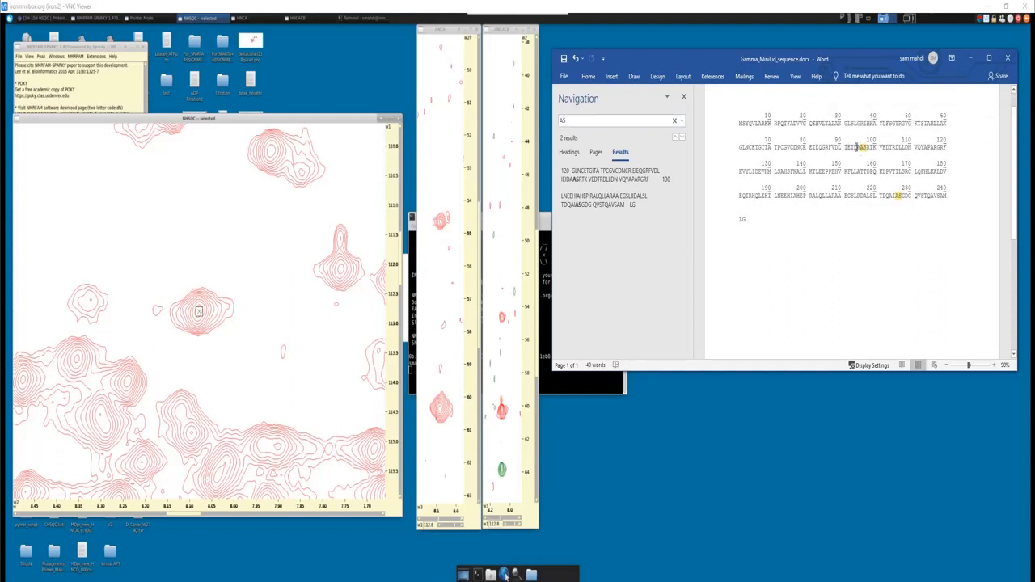
pyautogui.doubleClick(889, 198)
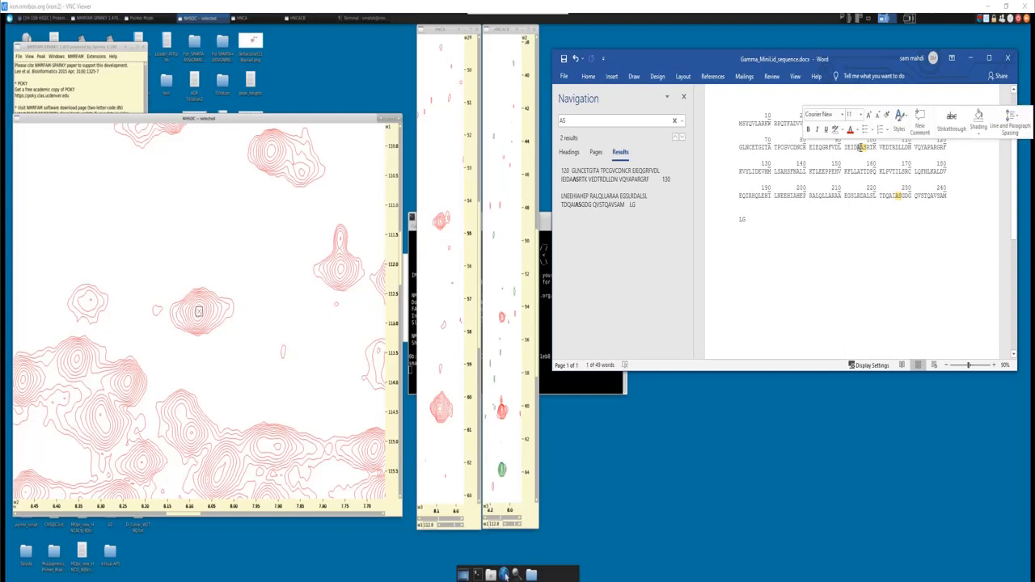
pyautogui.click(902, 198)
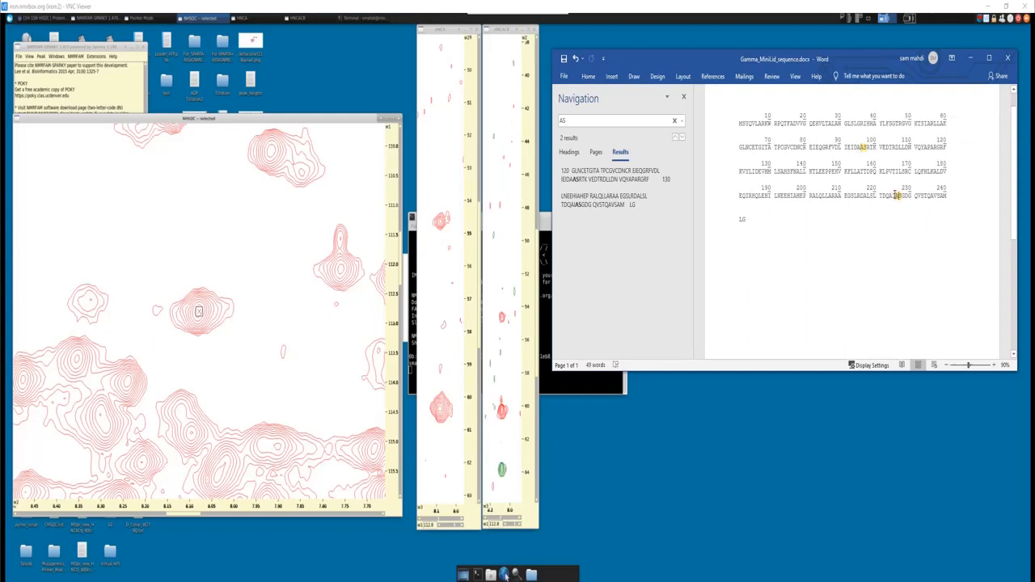
pyautogui.doubleClick(896, 196)
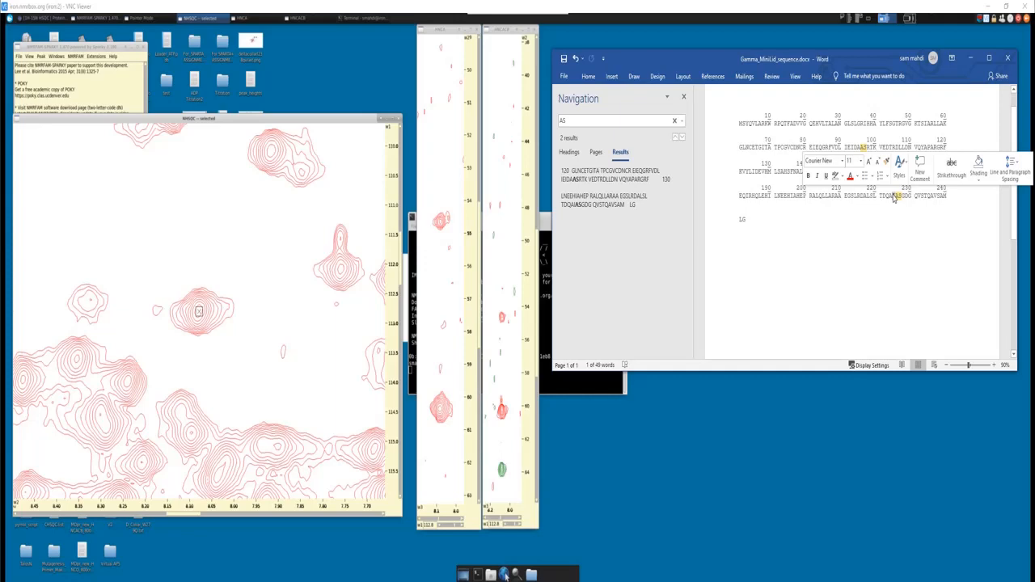
# - Return to the NHSQC spectrum in Sparky and zoom out to view its full spread of peaks
pyautogui.scroll(-10, 212, 300)
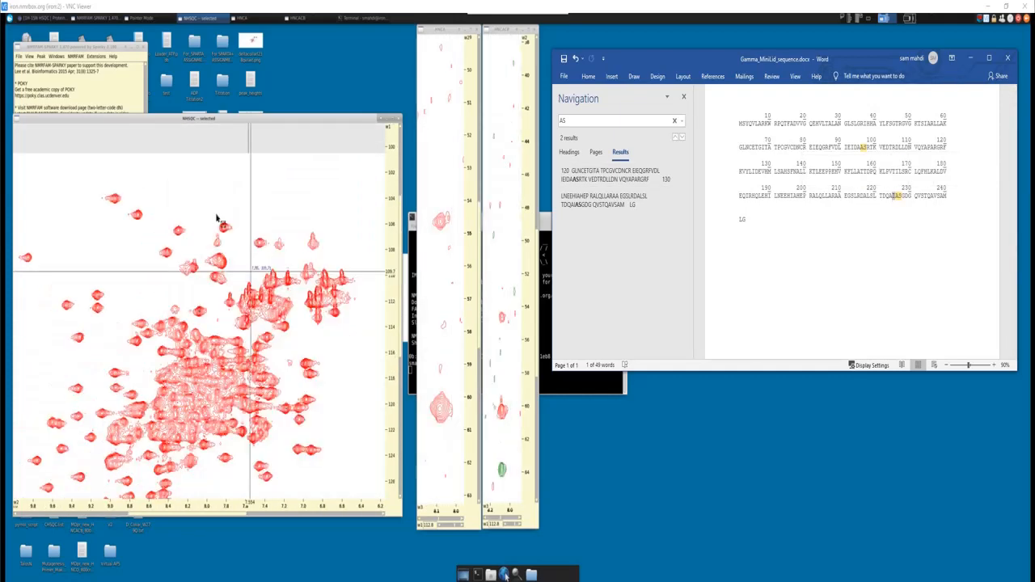
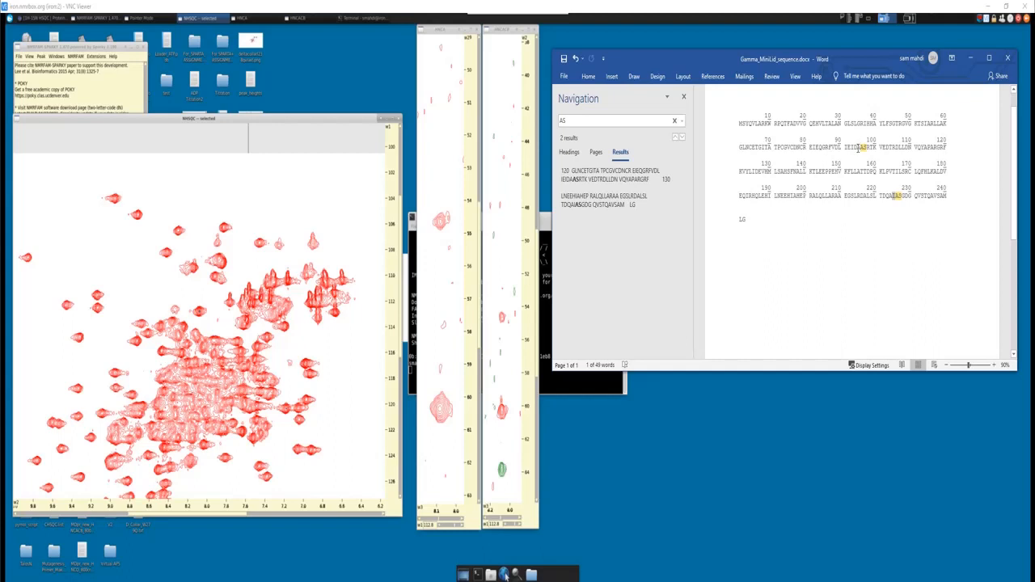
# - Minimize the protein sequence document, then open Sparky's Strip Plot and place it in the free space beside the spectra
pyautogui.click(969, 60)
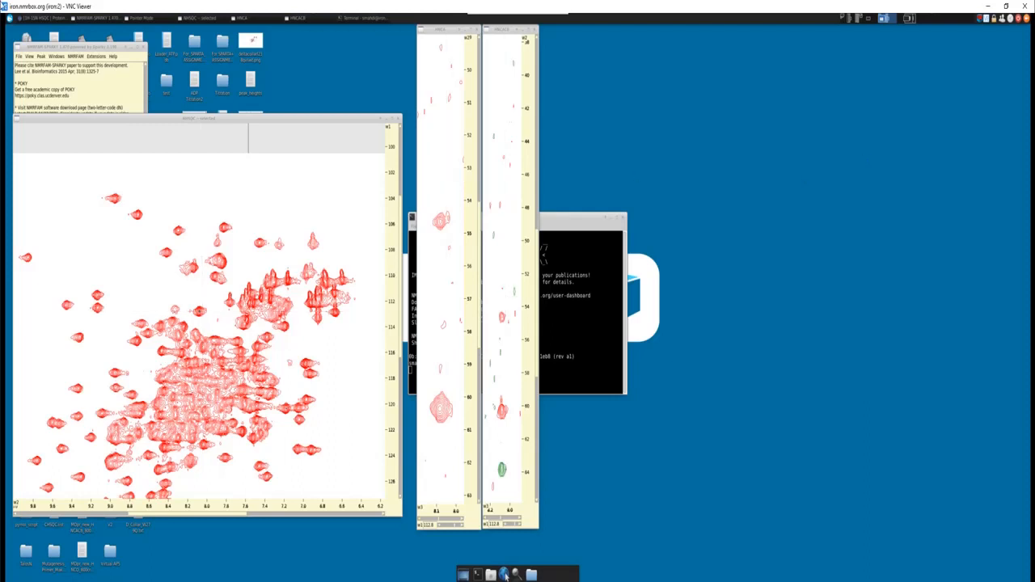
pyautogui.click(92, 49)
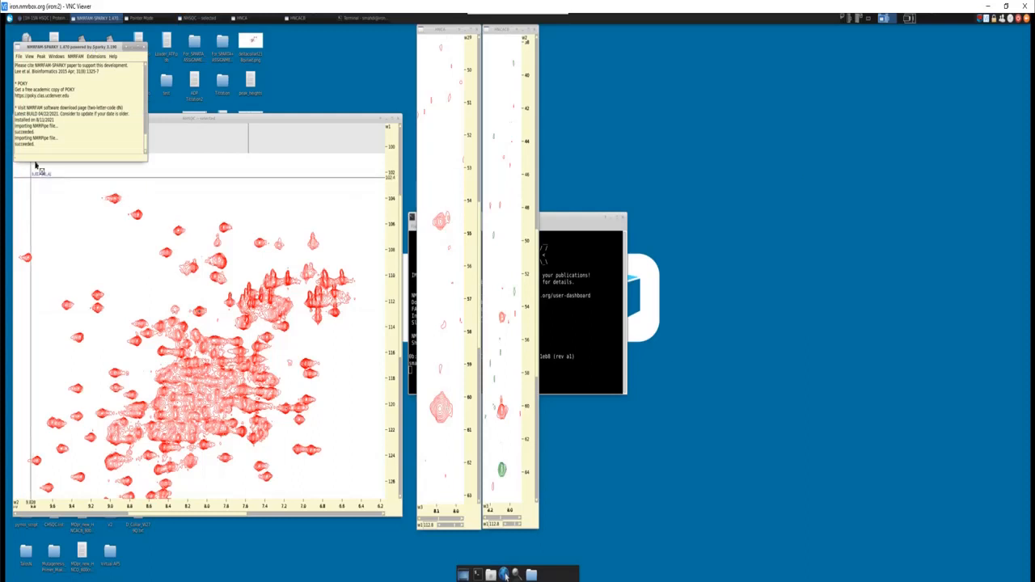
pyautogui.write('sp')
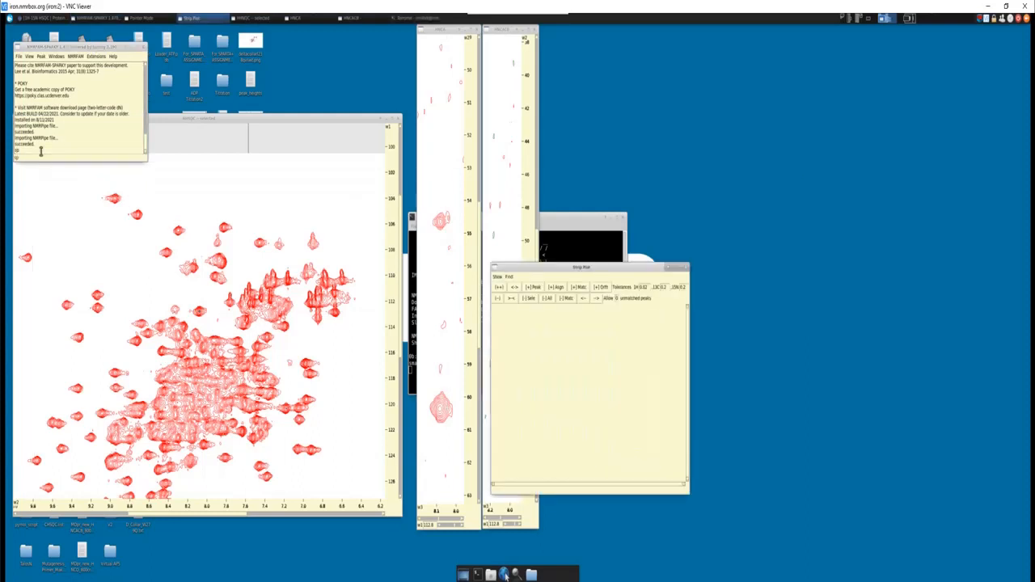
pyautogui.moveTo(510, 267); pyautogui.dragTo(692, 192)
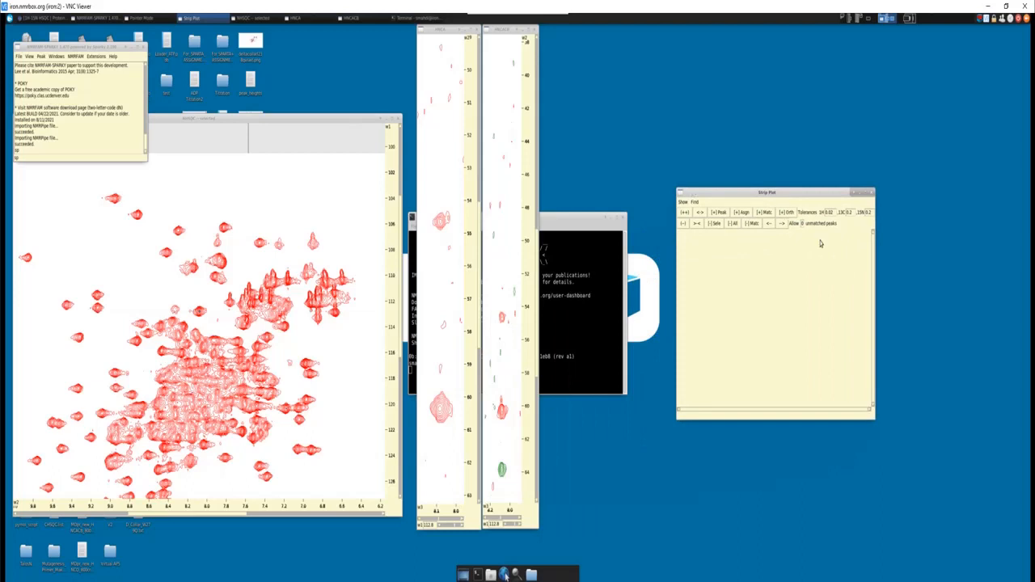
# - Set HNCA and HNCACB with HCN axes as the strip spectra, then reposition and enlarge the Strip Plot window
pyautogui.click(684, 203)
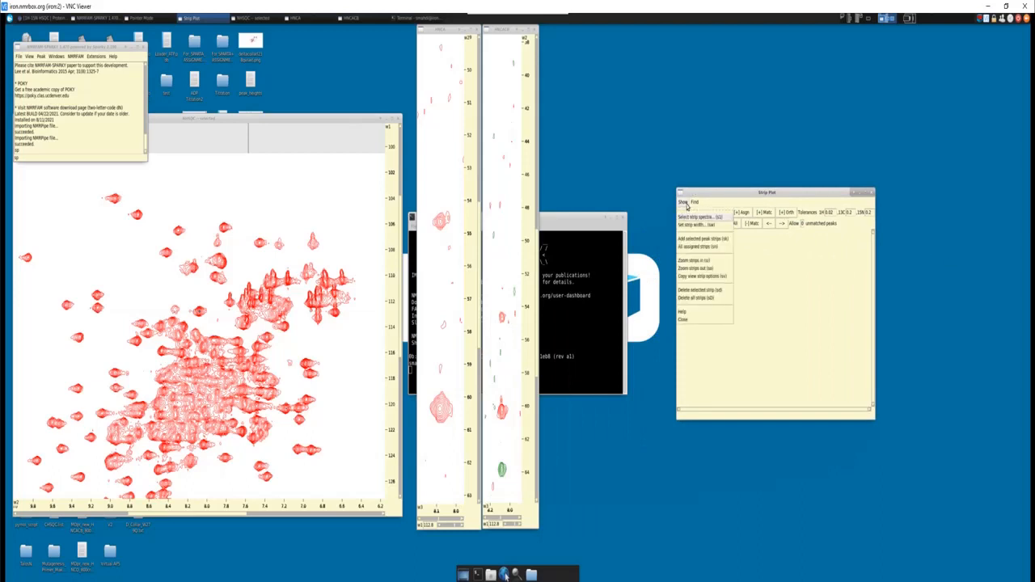
pyautogui.click(693, 219)
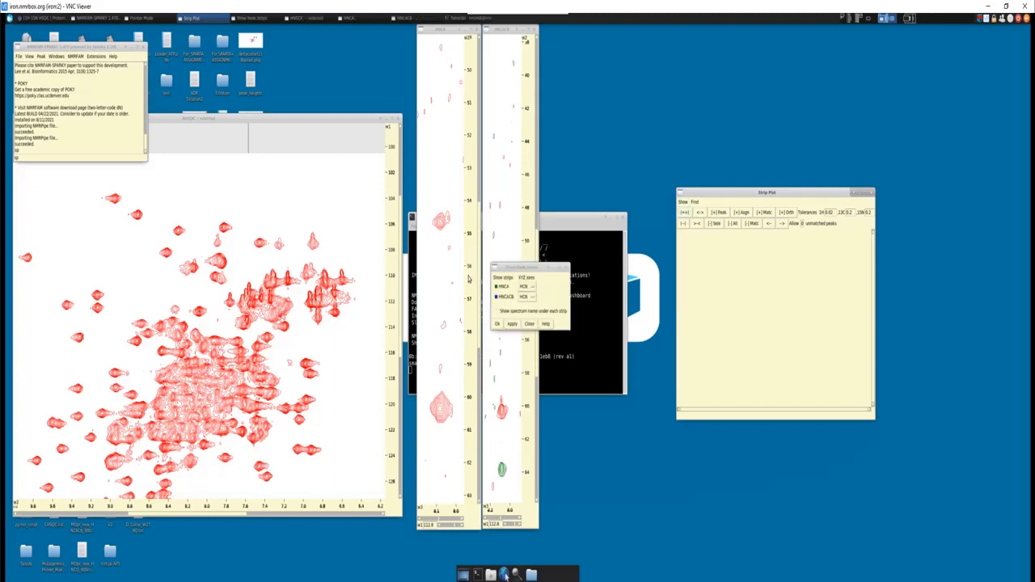
pyautogui.moveTo(584, 250); pyautogui.dragTo(607, 235)
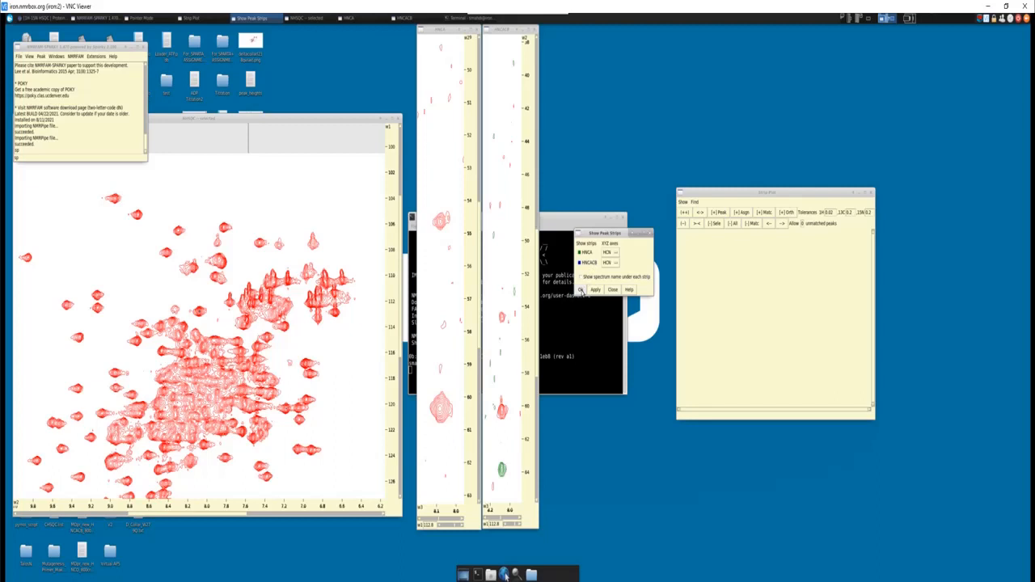
pyautogui.click(579, 289)
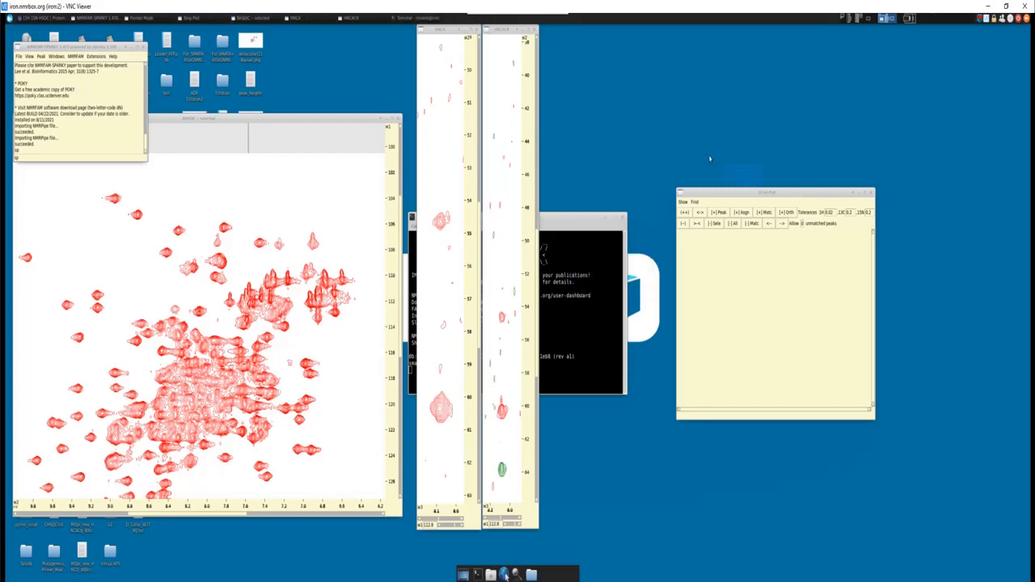
pyautogui.moveTo(744, 192); pyautogui.dragTo(678, 130)
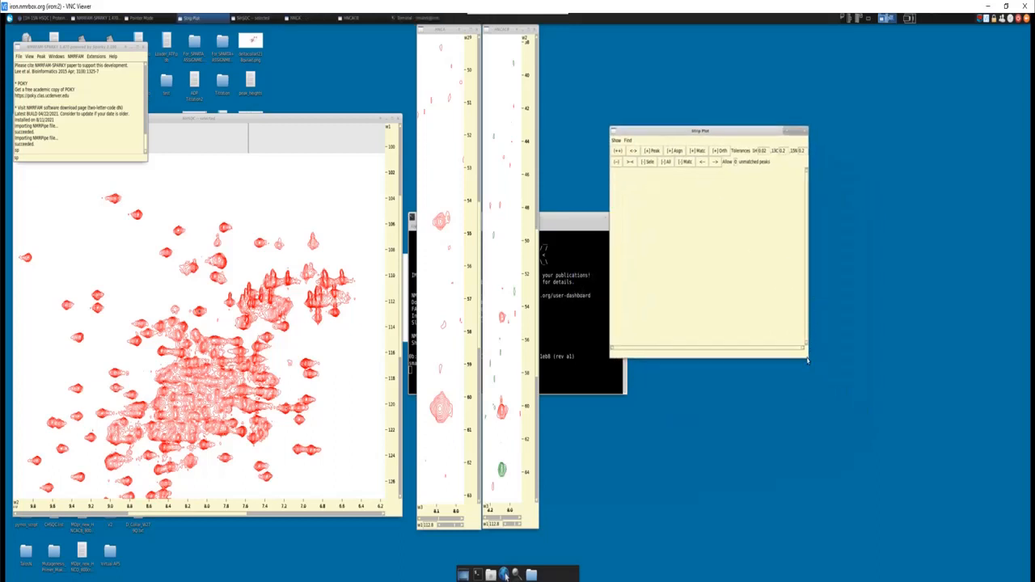
pyautogui.moveTo(807, 360); pyautogui.dragTo(973, 418)
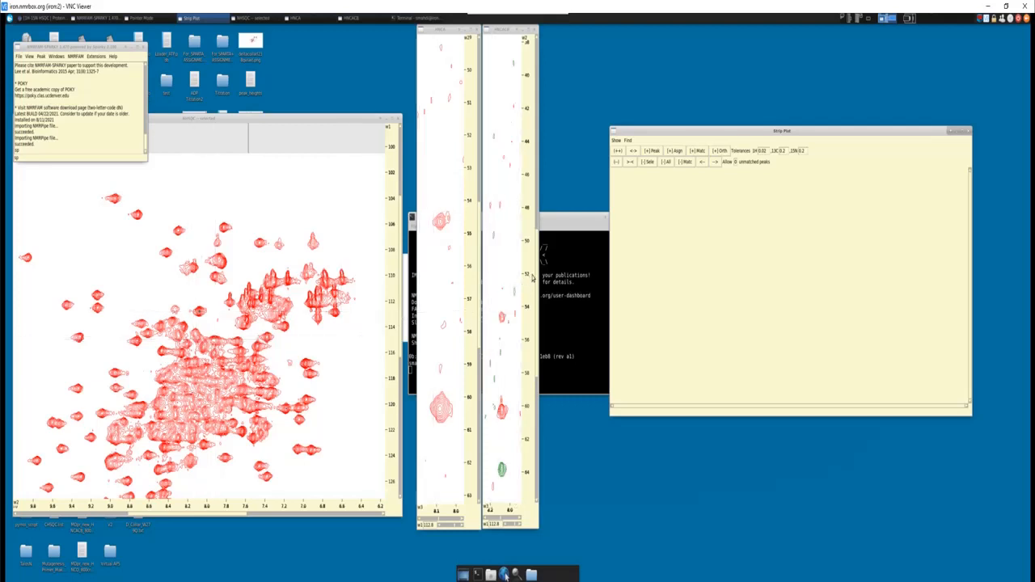
# - Add a peak on the HNCACB signal at about 60.4 ppm carbon and add its strip to the Strip Plot
pyautogui.click(180, 252)
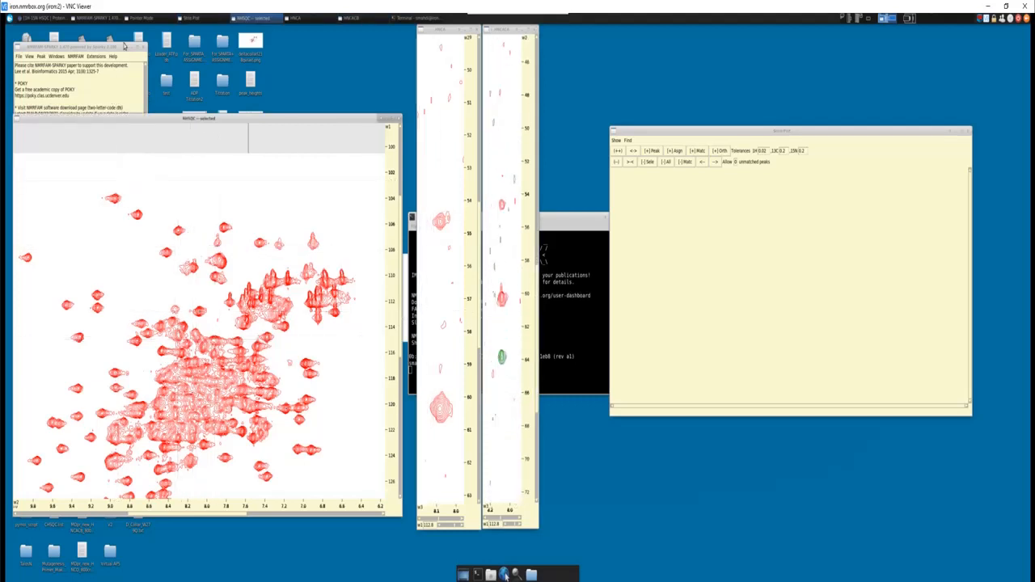
pyautogui.click(142, 21)
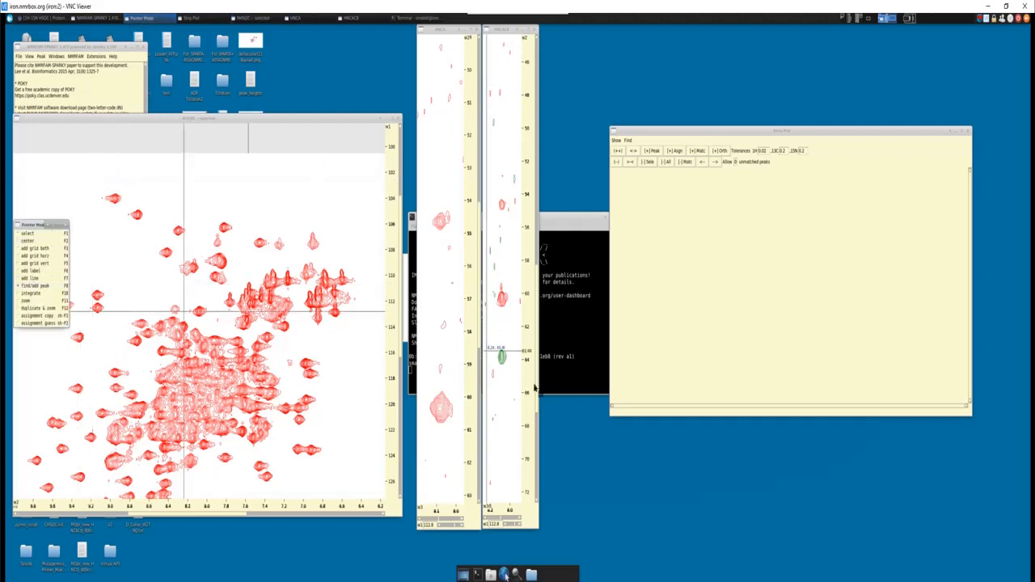
pyautogui.scroll(5, 516, 381)
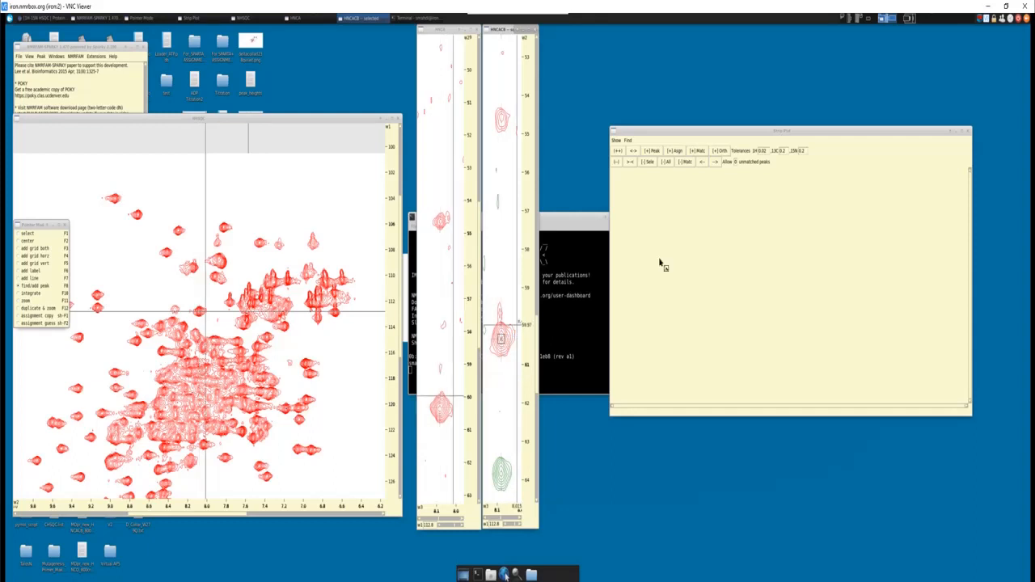
pyautogui.click(653, 151)
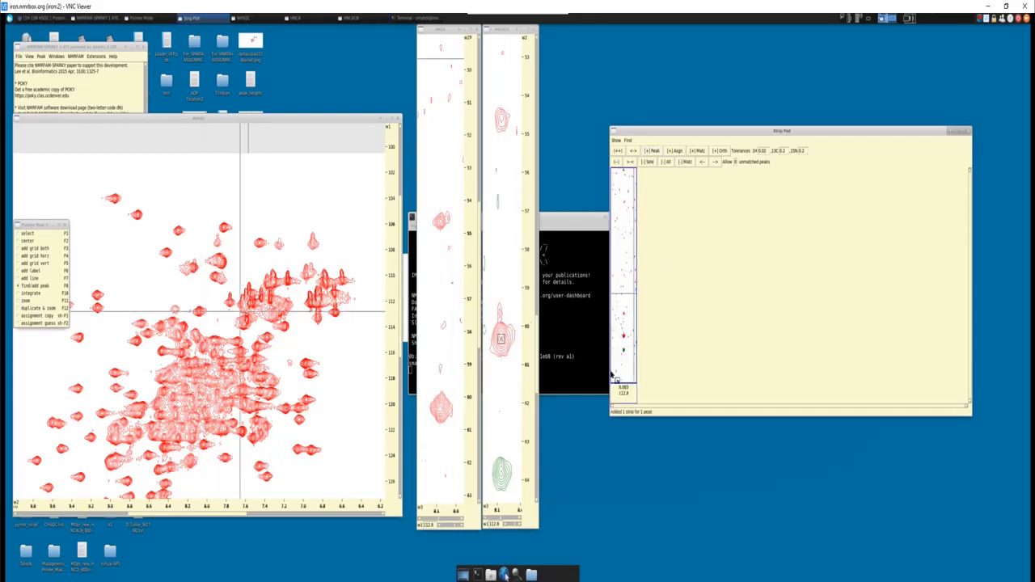
pyautogui.press('F1')
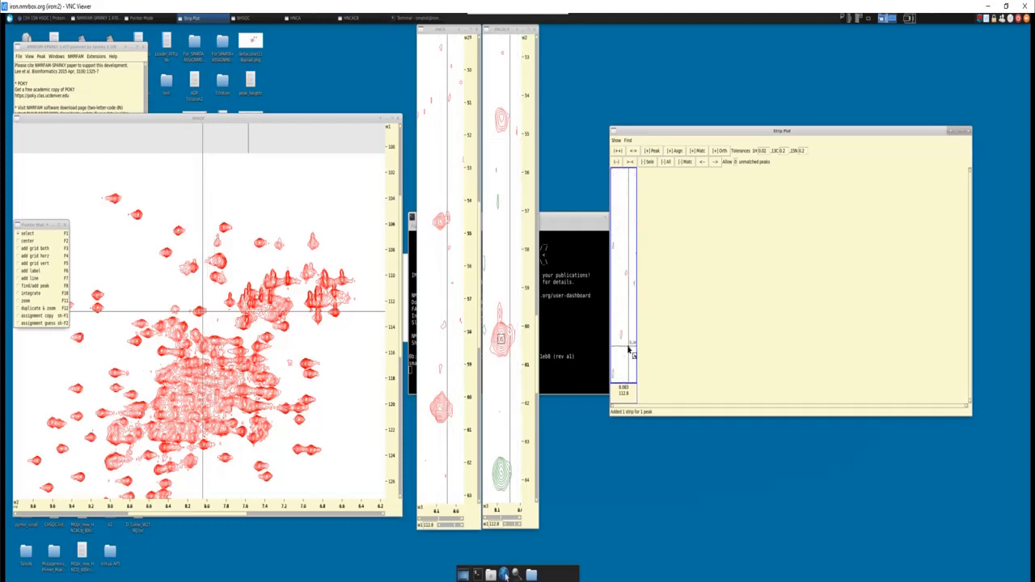
pyautogui.scroll(-10, 628, 349)
pyautogui.scroll(-5, 629, 350)
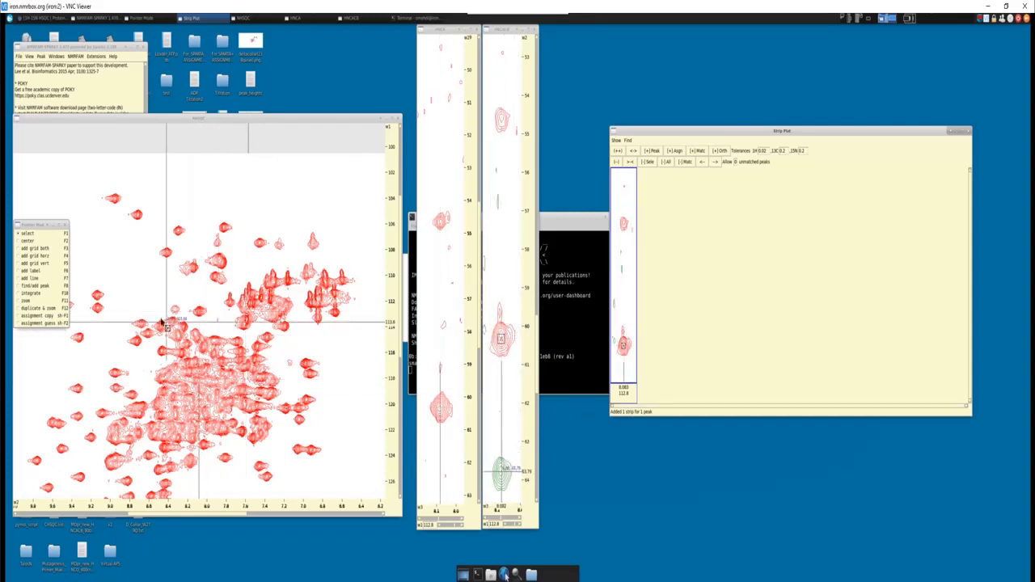
# - Add a peak on the HNCACB signal at about 63.8 ppm and add strips for it and the 60.4 ppm peak
pyautogui.press('F8')
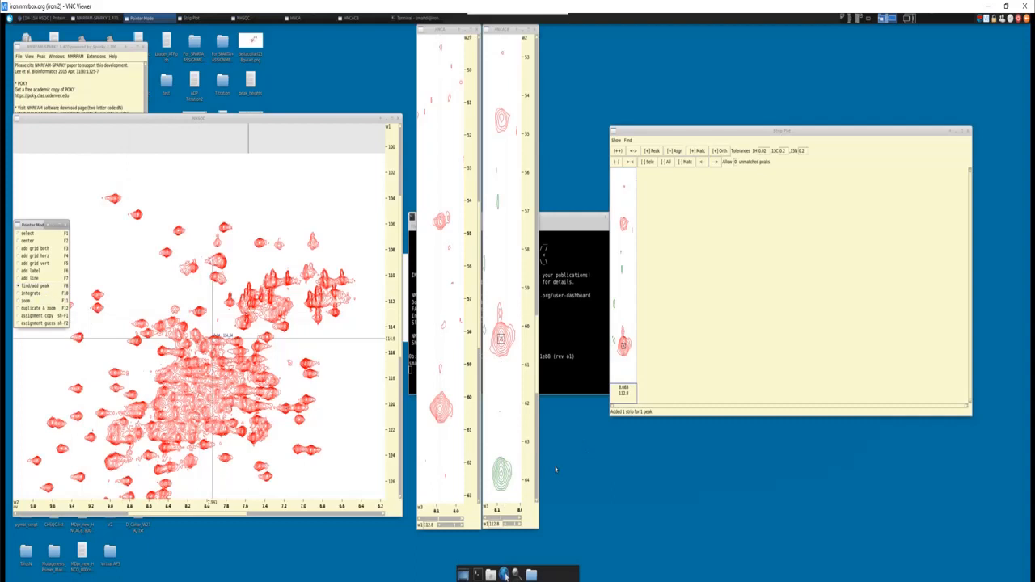
pyautogui.click(500, 474)
pyautogui.click(500, 341)
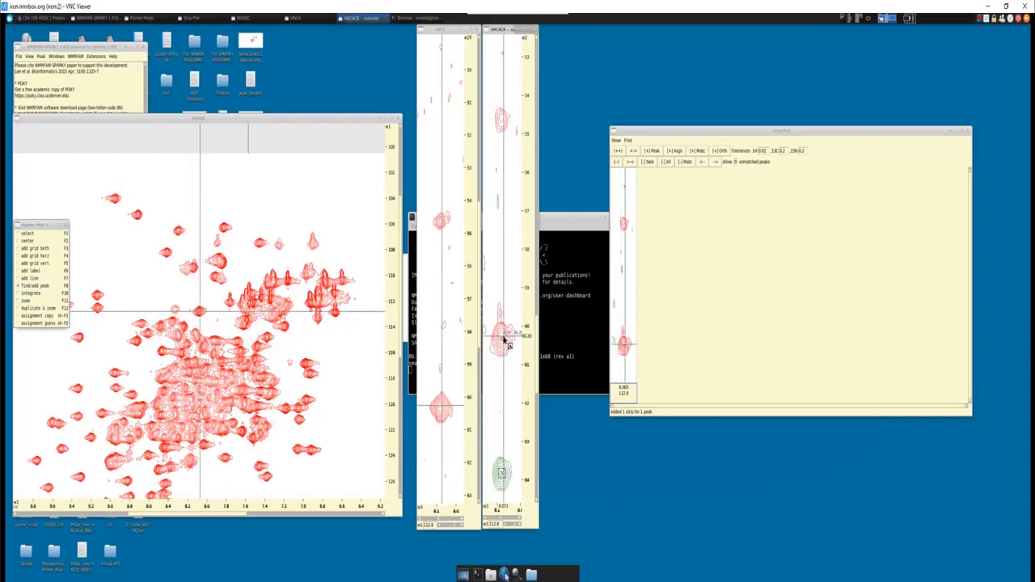
pyautogui.click(654, 152)
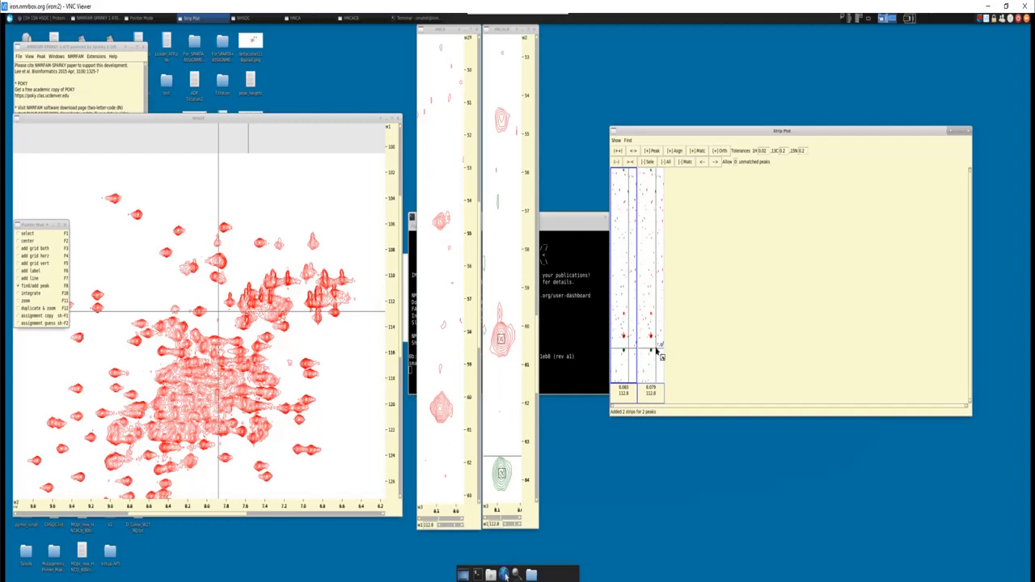
# - Clear all strips, add peaks on the HNCACB signals at about 54.5 and 18.5 ppm carbon, and add strips for both
pyautogui.click(665, 161)
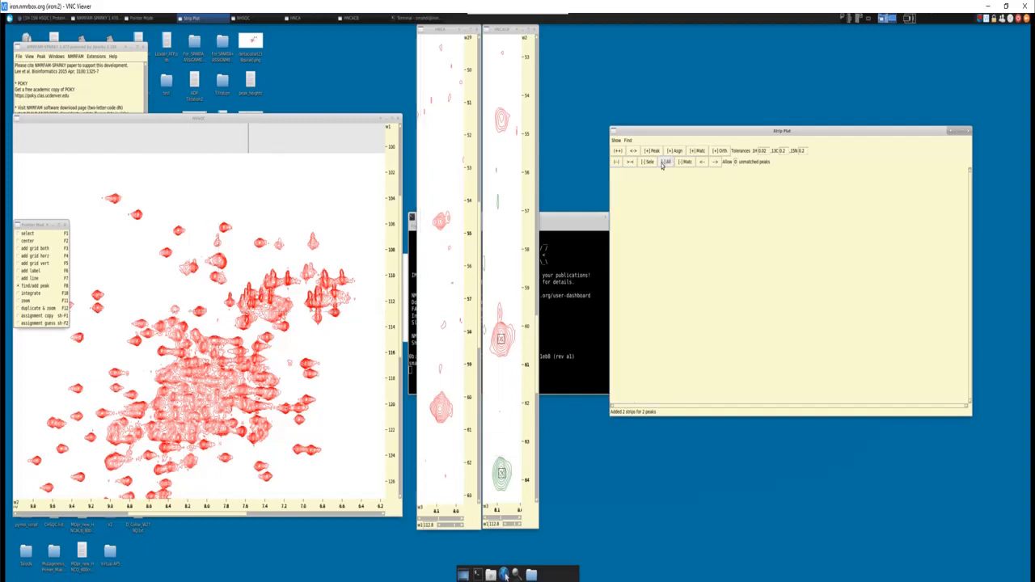
pyautogui.click(501, 118)
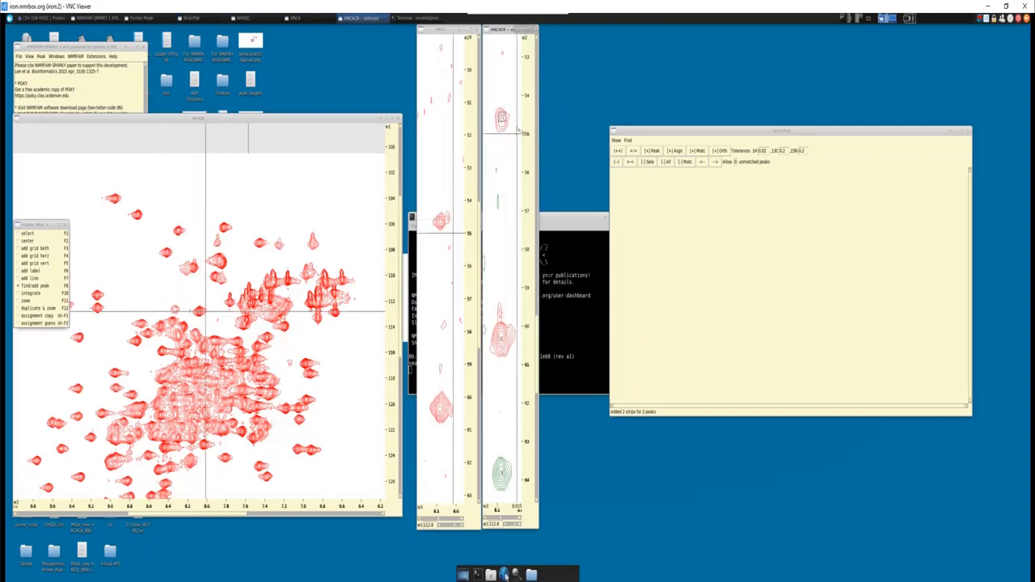
pyautogui.scroll(10, 507, 192)
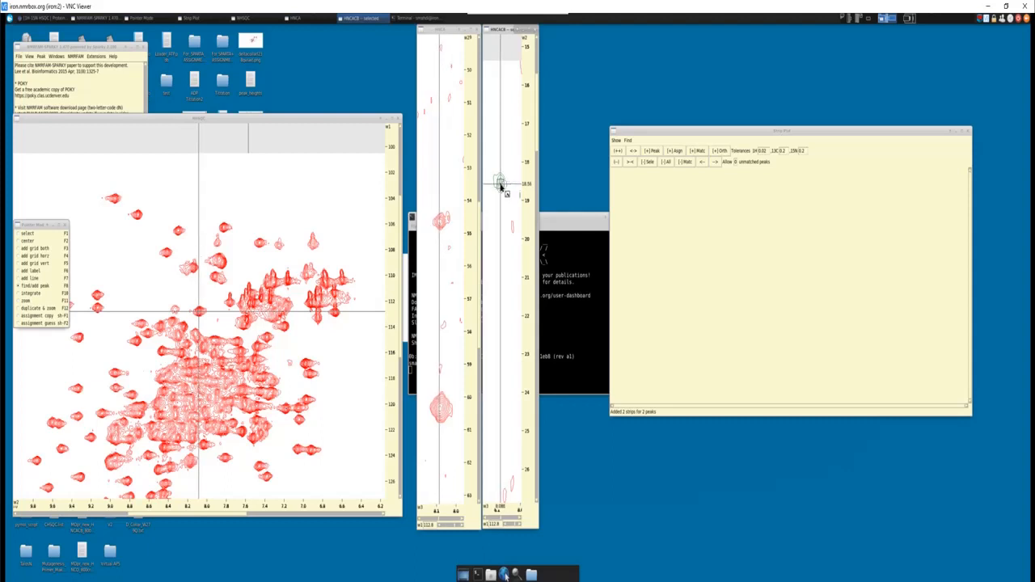
pyautogui.moveTo(537, 121); pyautogui.dragTo(535, 275)
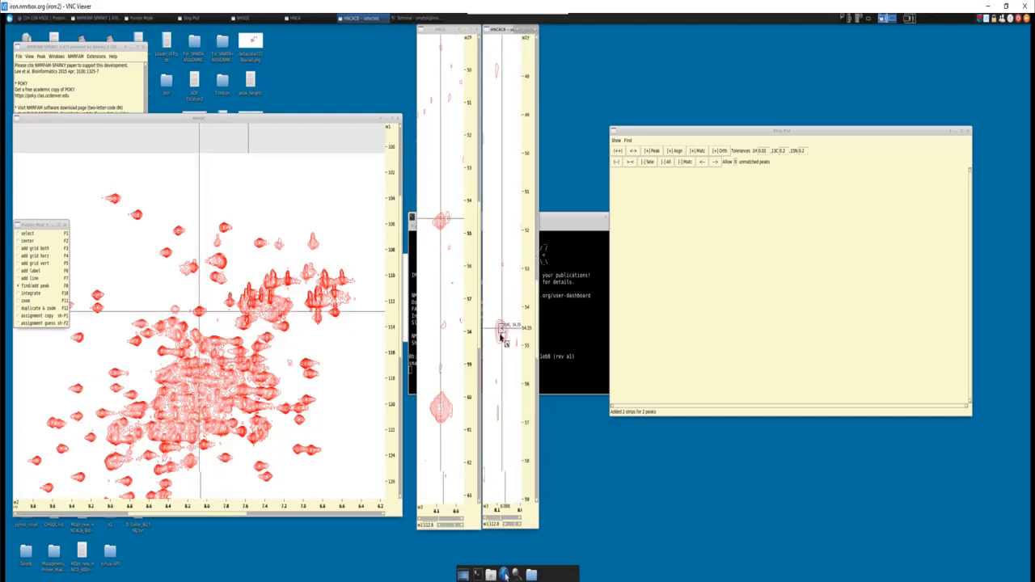
pyautogui.click(654, 151)
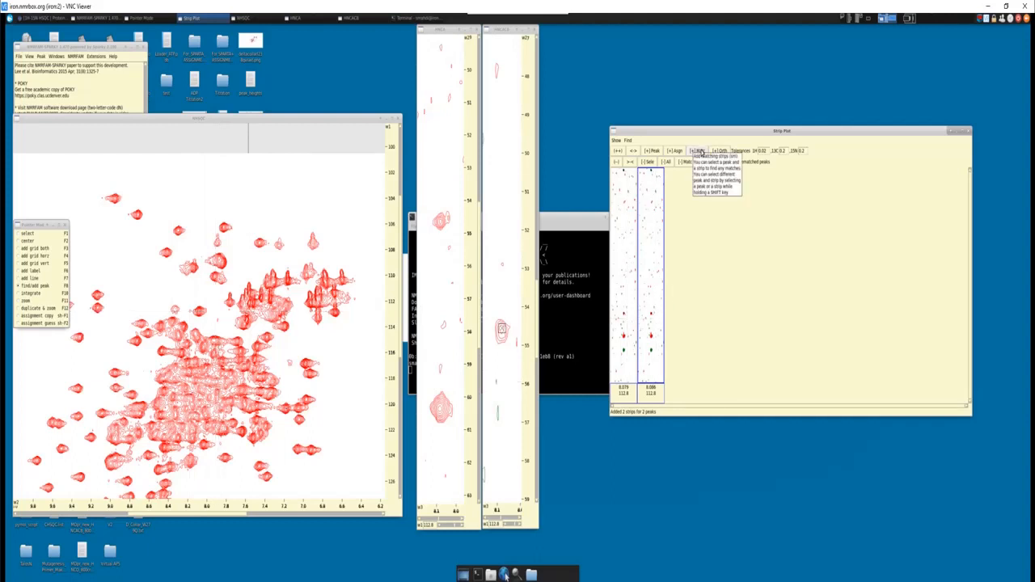
# - Search for strips matching the selected strip, reselect the 54.5 ppm HNCACB peak, and close the Strip Plot
pyautogui.click(700, 153)
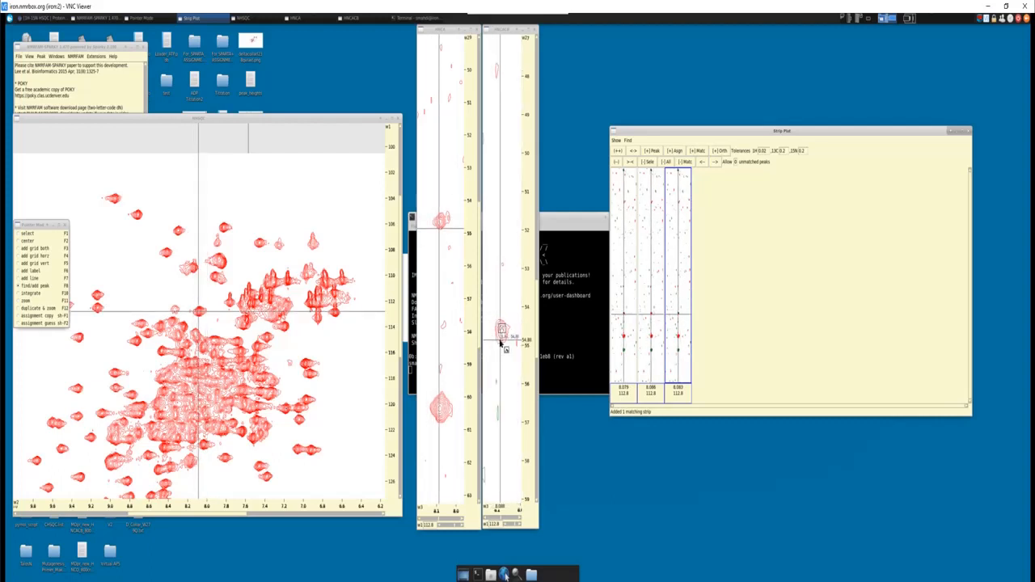
pyautogui.scroll(2, 501, 343)
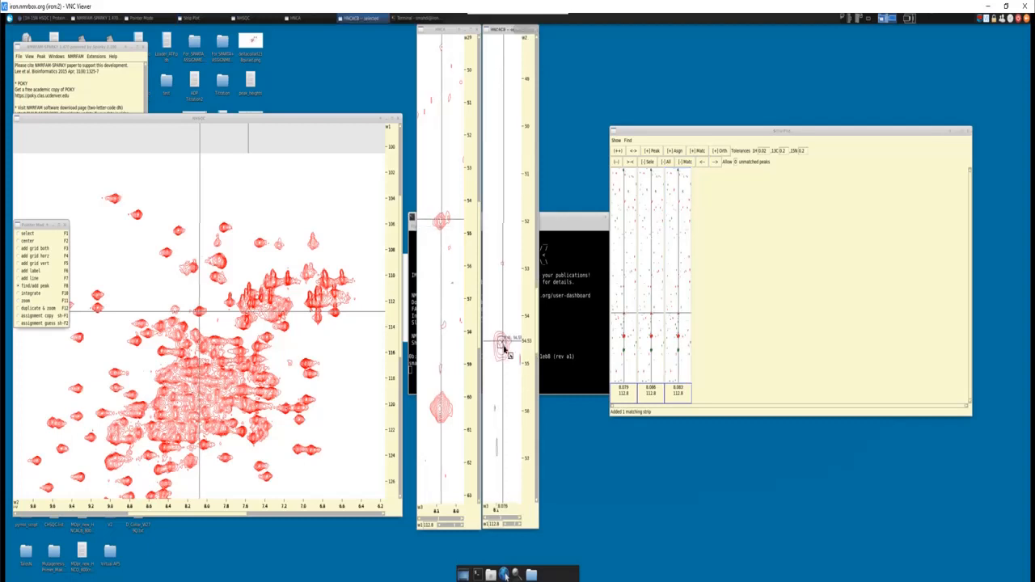
pyautogui.click(500, 342)
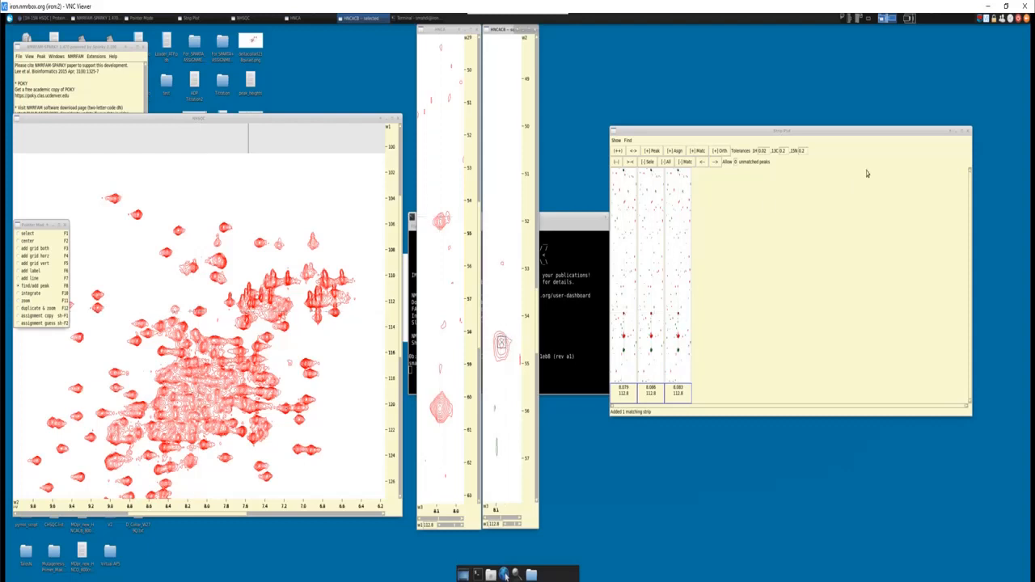
pyautogui.click(970, 134)
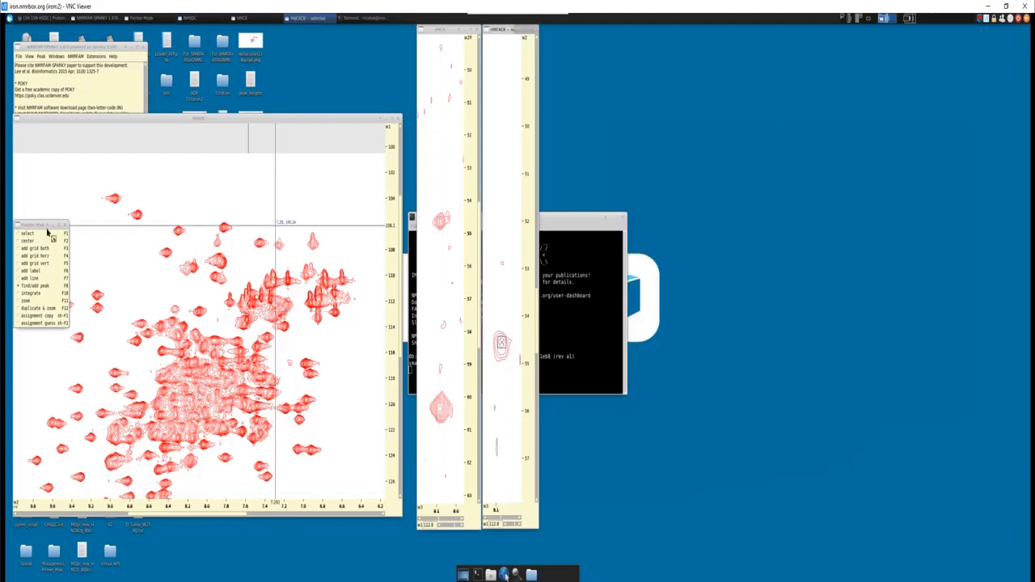
# - Switch to select mode and select the NHSQC peak at about 112.8 ppm nitrogen and 8.08 ppm proton
pyautogui.click(45, 234)
pyautogui.click(227, 173)
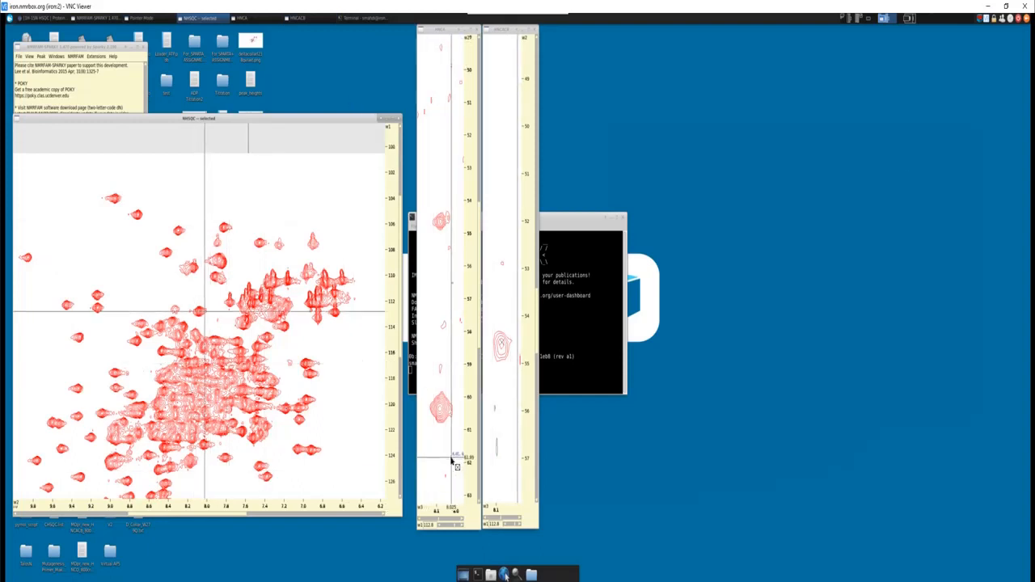
pyautogui.scroll(4, 205, 369)
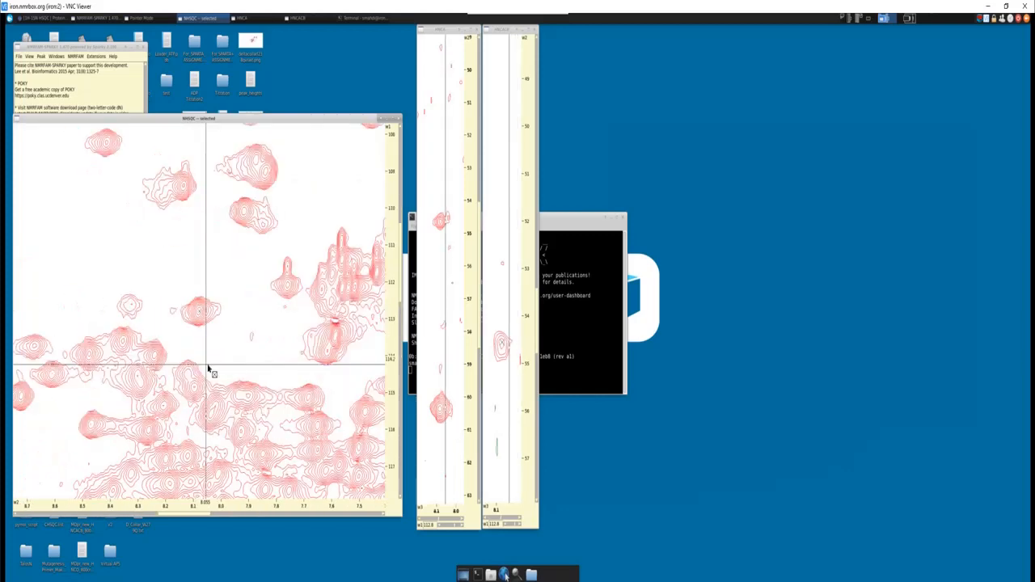
pyautogui.scroll(2, 202, 312)
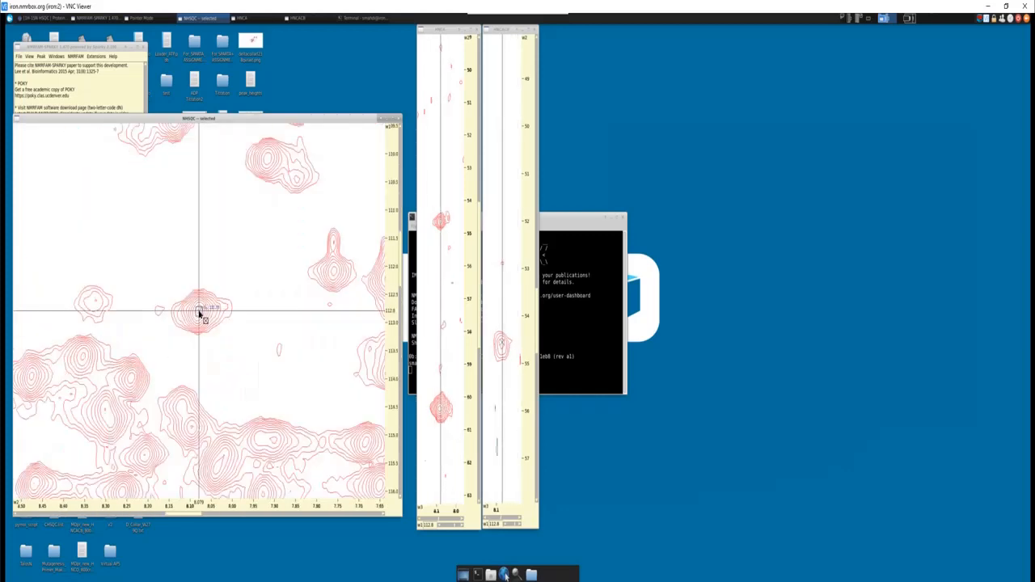
pyautogui.scroll(-2, 200, 314)
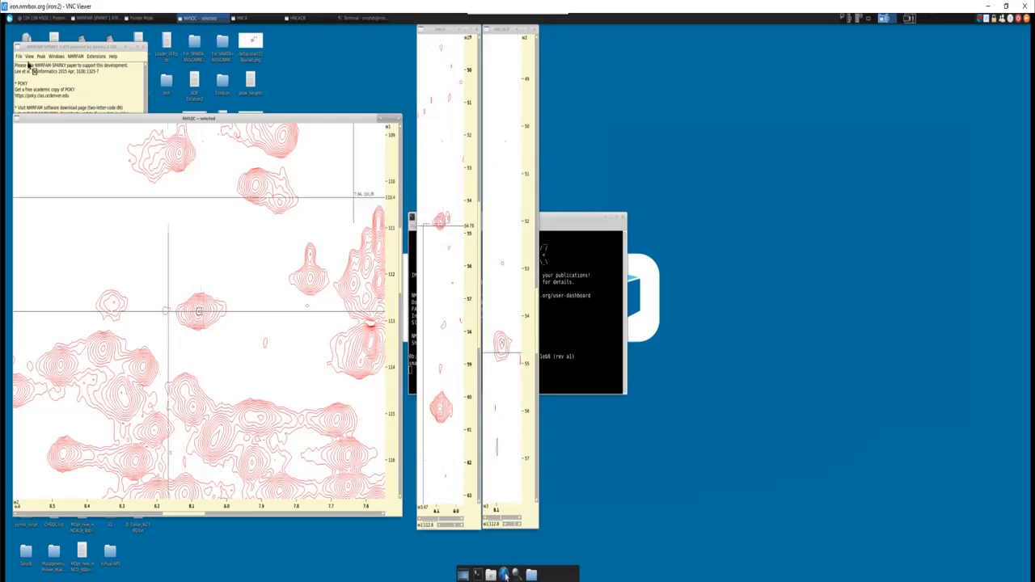
# - Add peaks on the HNCA signals at about 54.6 and 60.3 ppm carbon and bring the corresponding HNCACB region into view
pyautogui.click(160, 19)
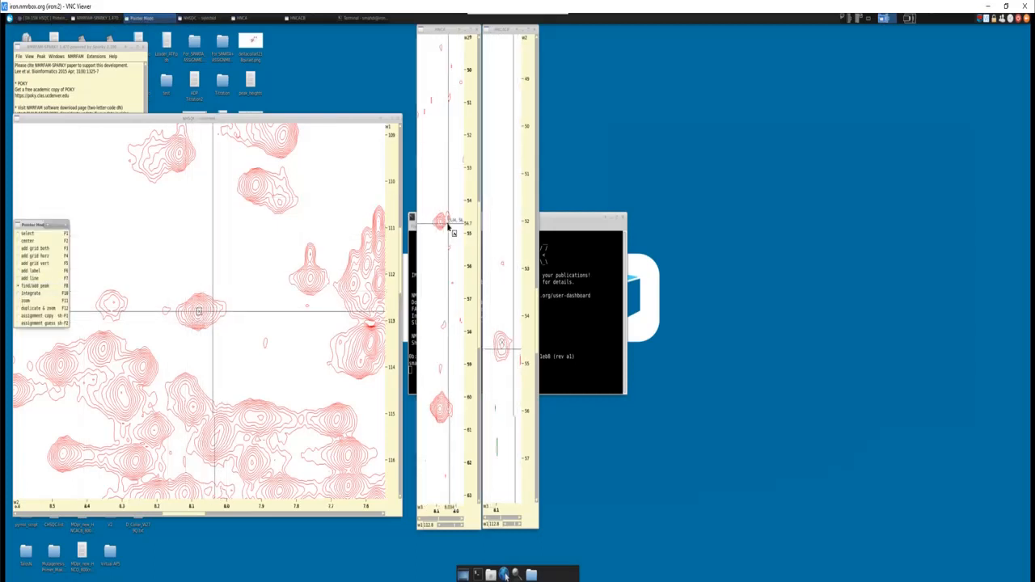
pyautogui.click(439, 409)
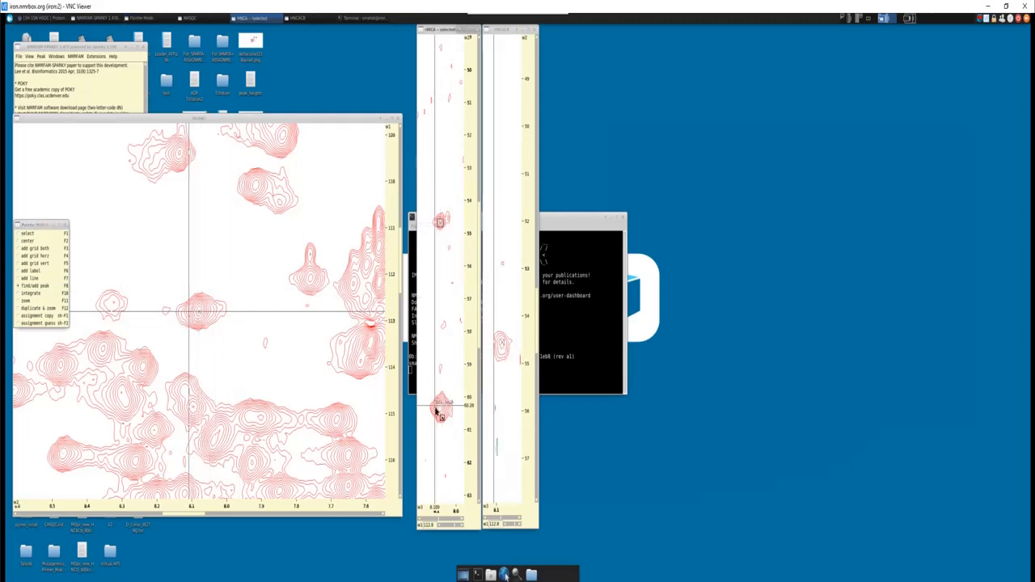
pyautogui.moveTo(535, 300); pyautogui.dragTo(531, 353)
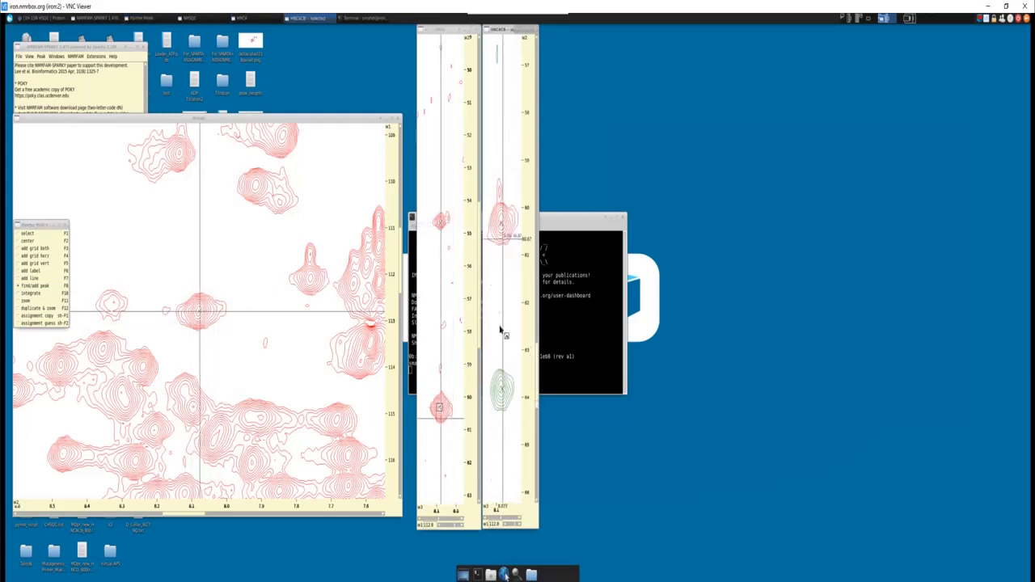
# - Add an NHSQC peak at about 114 ppm nitrogen and 8.24 ppm proton, plus HNCA peaks at about 58.3 and 61.5 ppm carbon
pyautogui.click(144, 369)
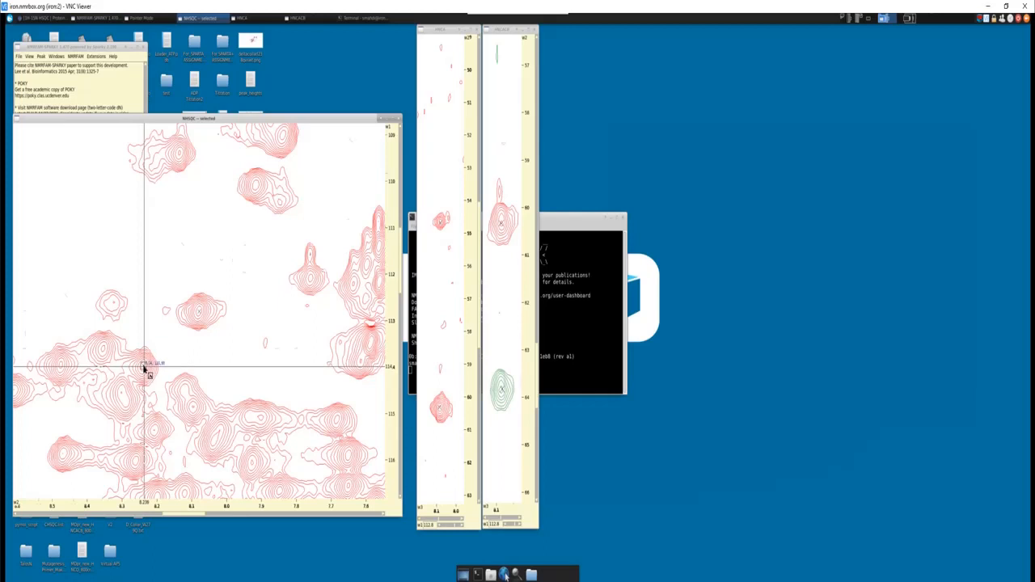
pyautogui.press('v')
pyautogui.press('c')
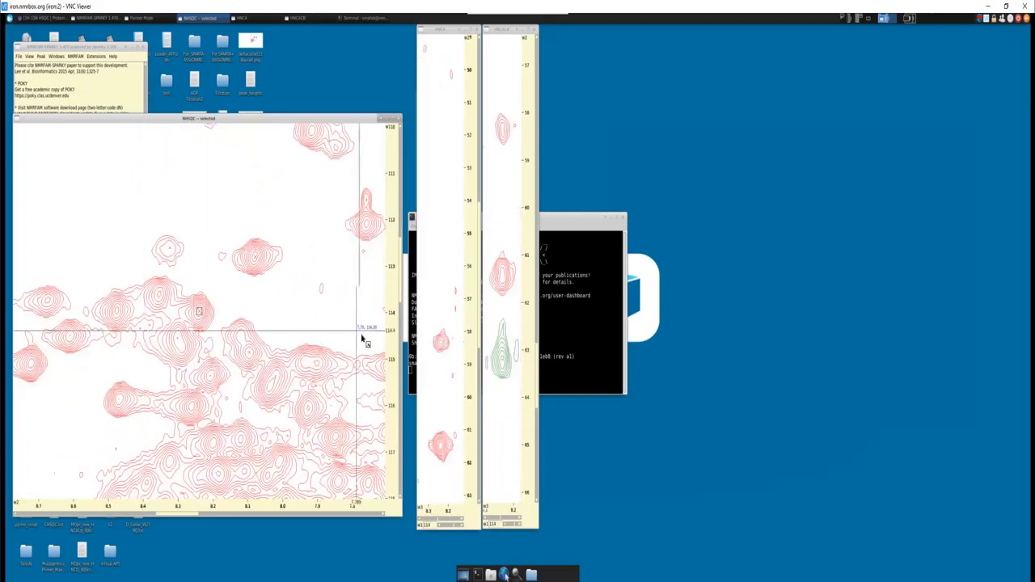
pyautogui.click(442, 343)
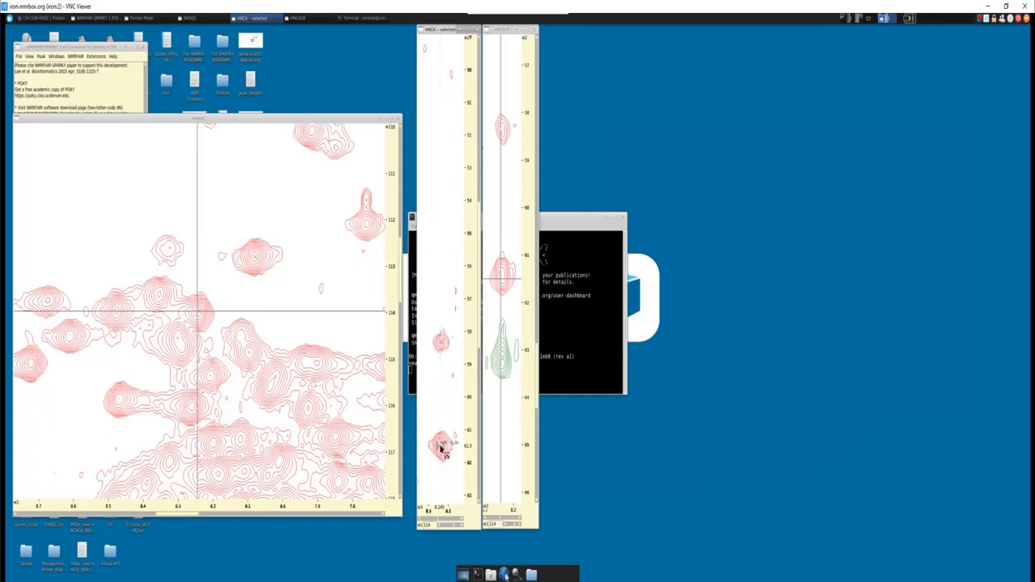
pyautogui.click(441, 446)
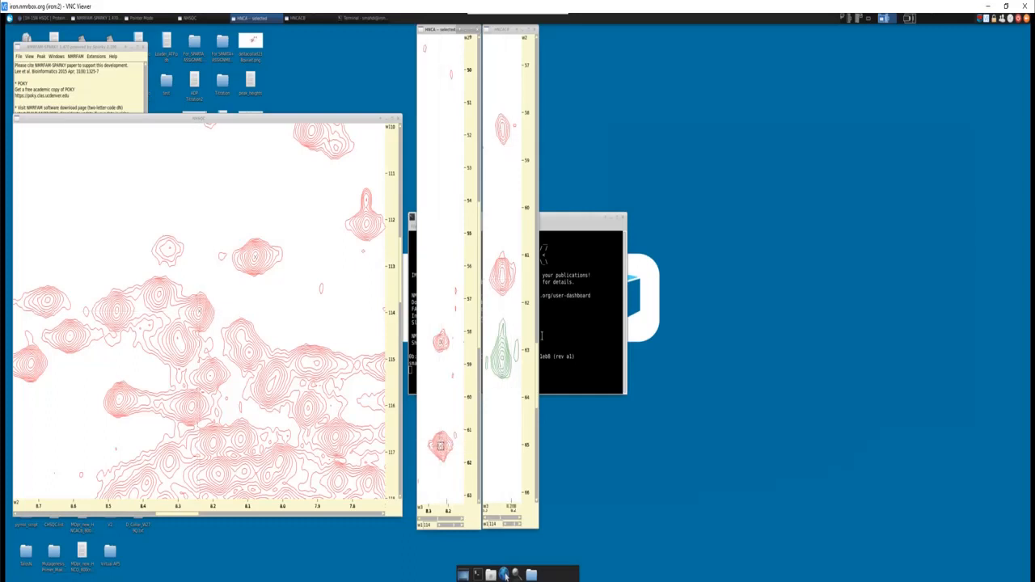
# - Add peaks on the matching HNCACB signals at about 63.2, 61.5, 58.3 and 42.2 ppm carbon
pyautogui.click(502, 277)
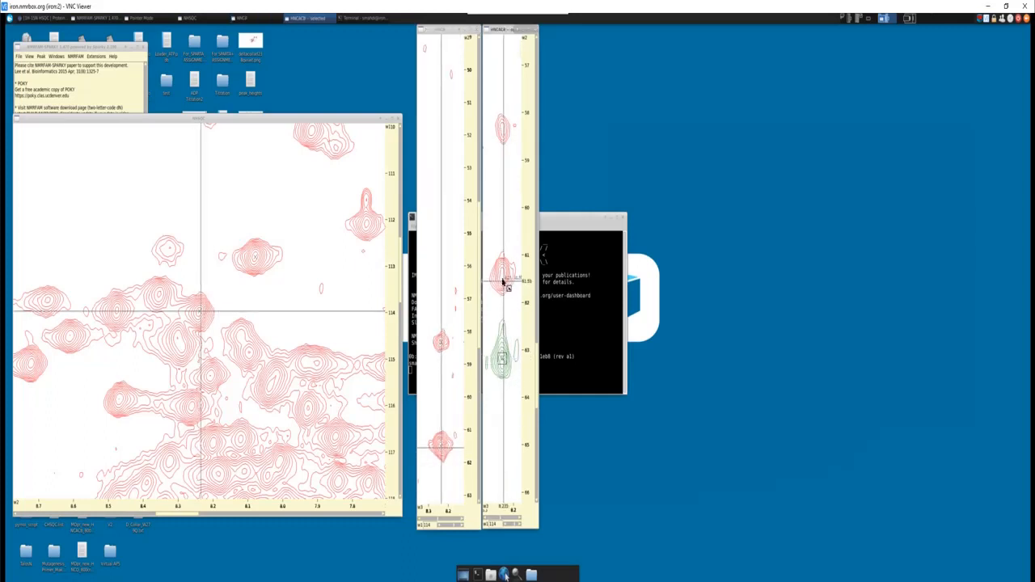
pyautogui.click(502, 129)
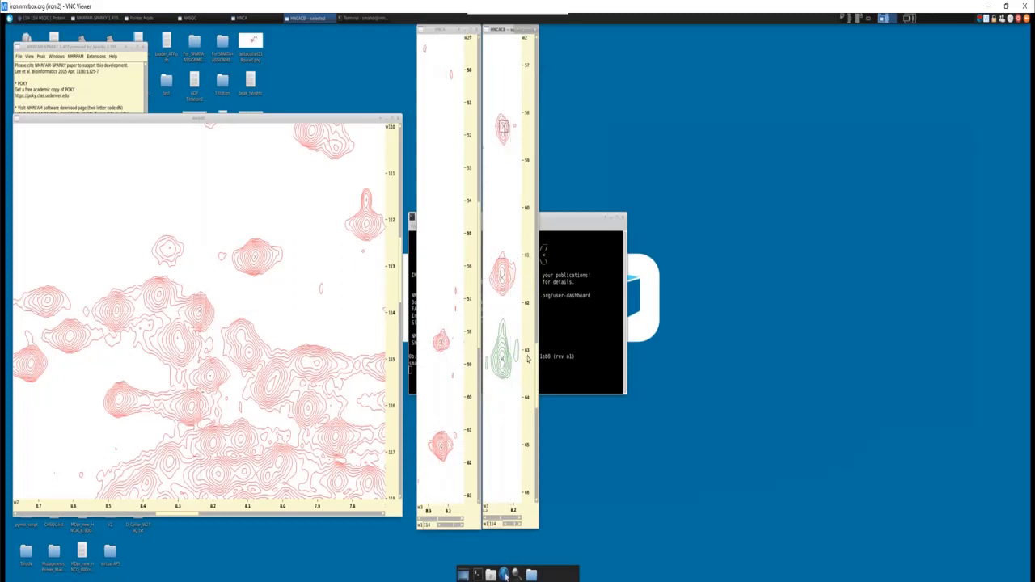
pyautogui.moveTo(536, 352); pyautogui.dragTo(539, 282)
pyautogui.moveTo(542, 232); pyautogui.dragTo(530, 174)
pyautogui.moveTo(533, 221); pyautogui.dragTo(533, 229)
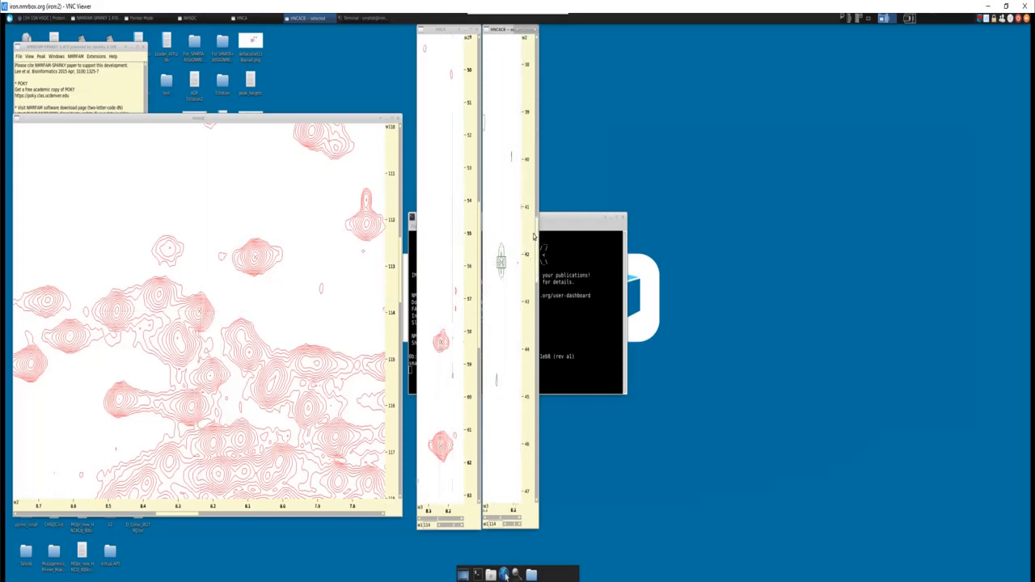
pyautogui.moveTo(535, 238); pyautogui.dragTo(530, 386)
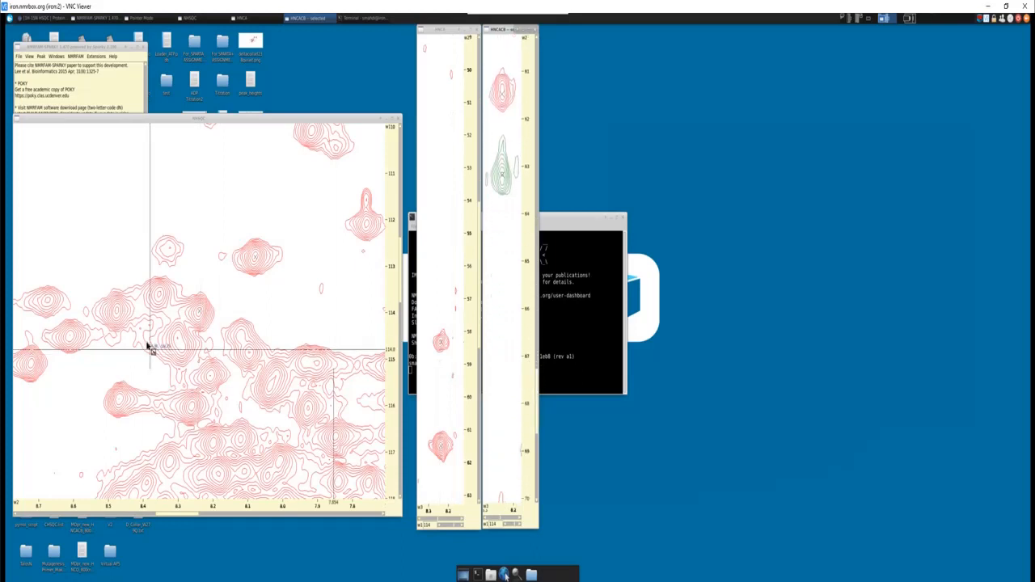
# - Add an NHSQC peak at about 115.4 ppm nitrogen and 8.21 ppm proton, plus HNCA peaks at about 57.2 and 48.3 ppm carbon
pyautogui.click(210, 378)
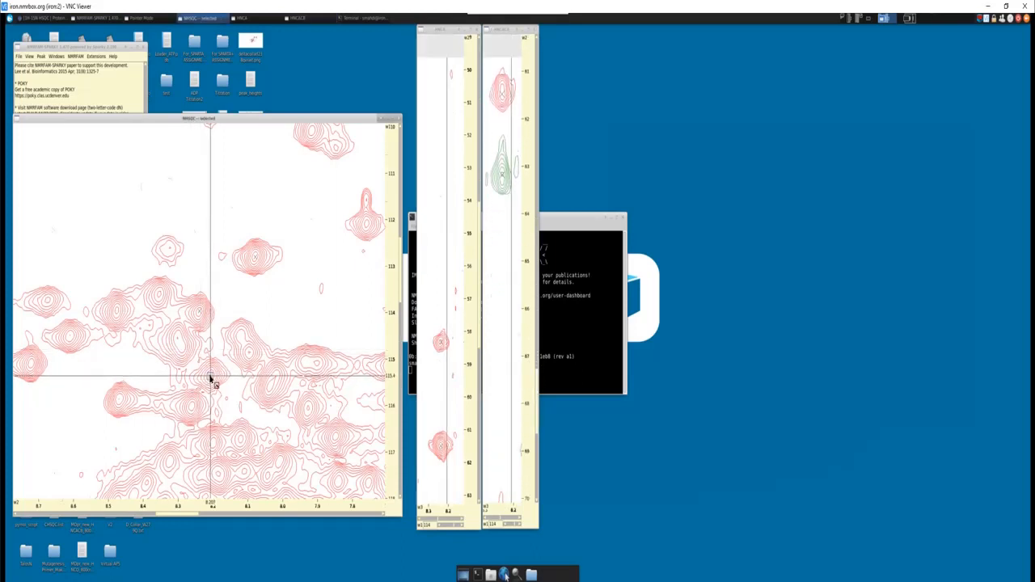
pyautogui.press('v')
pyautogui.press('c')
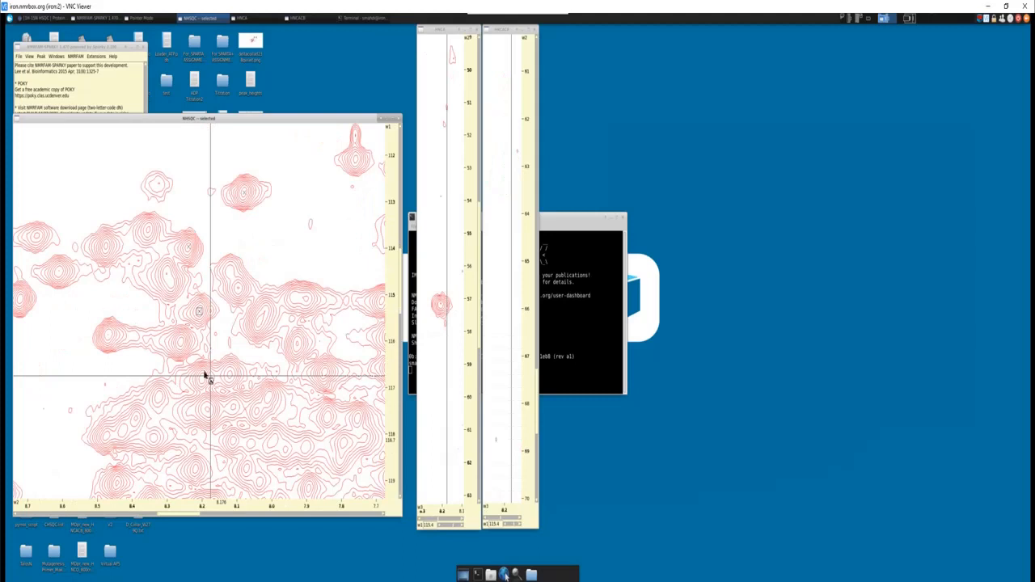
pyautogui.click(441, 304)
pyautogui.moveTo(479, 288); pyautogui.dragTo(485, 208)
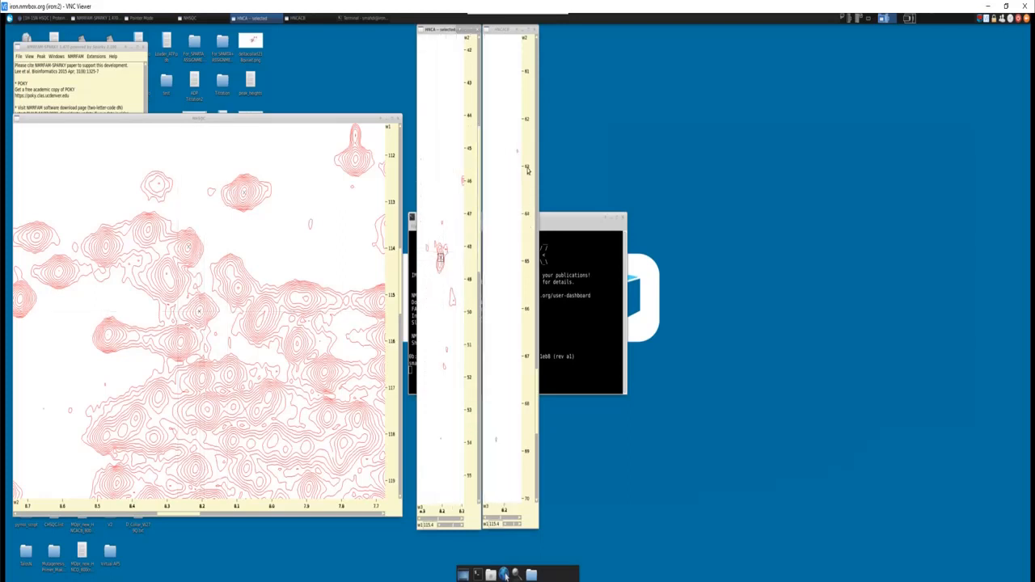
# - Add peaks on the corresponding HNCACB signals at about 57.1, 42.4 and 48.3 ppm carbon
pyautogui.click(536, 386)
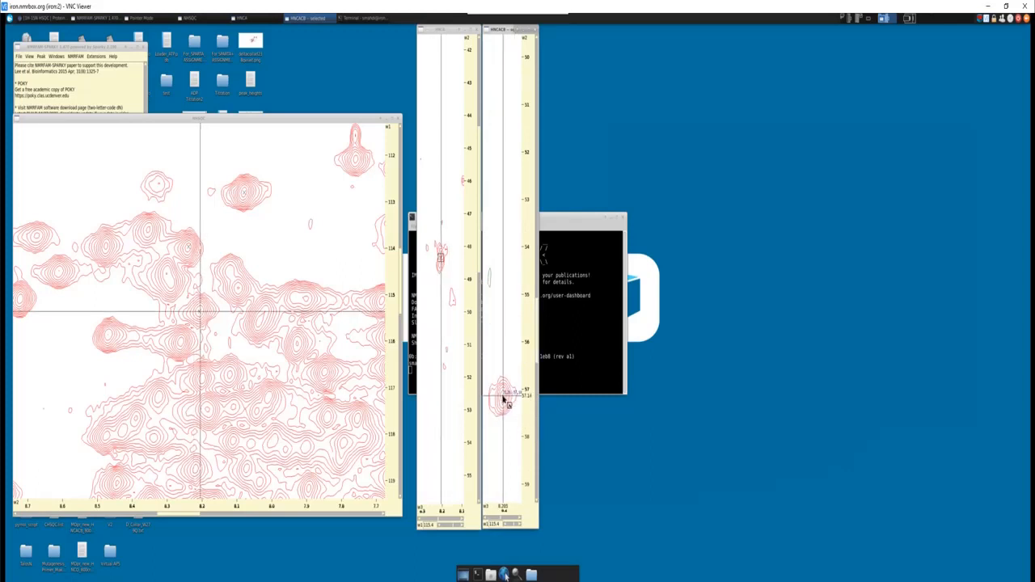
pyautogui.click(536, 240)
pyautogui.moveTo(536, 240); pyautogui.dragTo(536, 222)
pyautogui.click(503, 261)
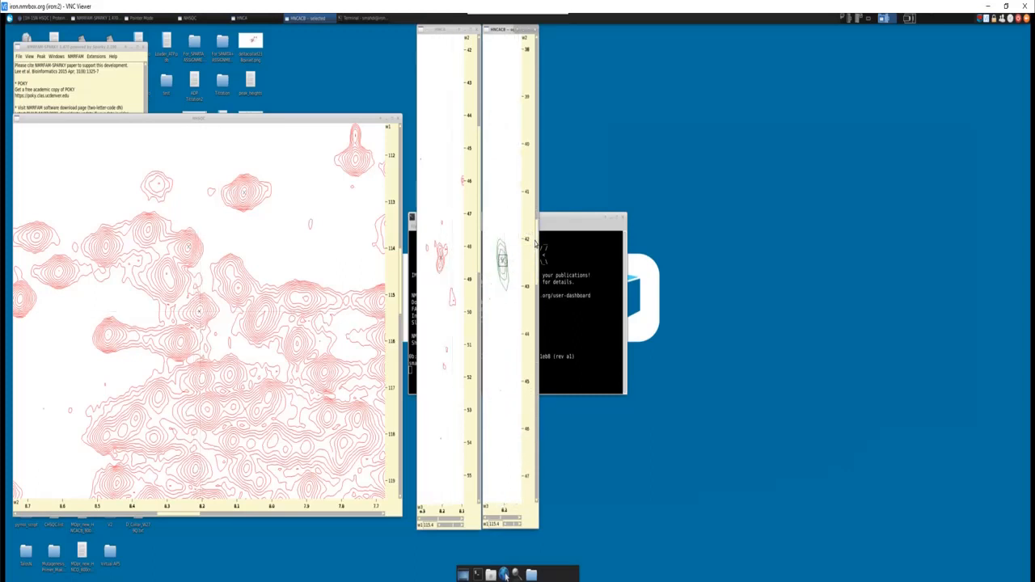
pyautogui.moveTo(538, 283)
pyautogui.mouseDown()
pyautogui.moveTo(539, 333)
pyautogui.moveTo(540, 291)
pyautogui.mouseUp()
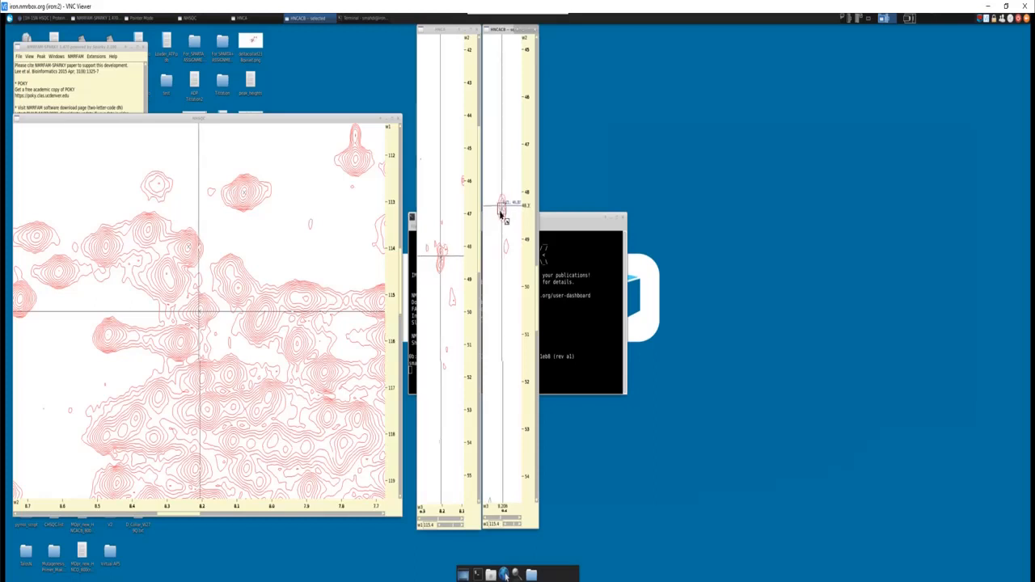
pyautogui.click(502, 209)
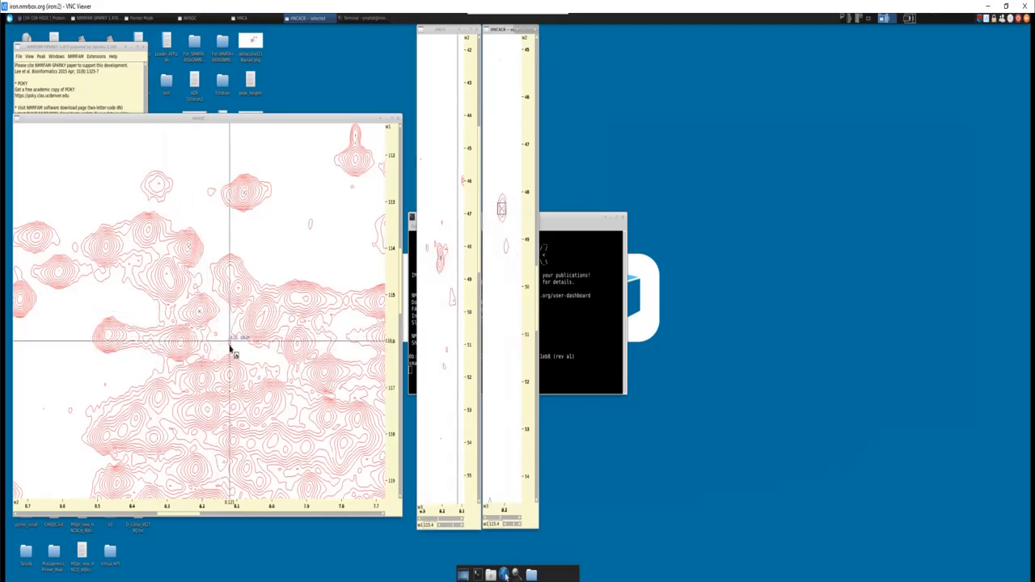
# - Add an NHSQC peak at about 119.1 ppm nitrogen and 7.33 ppm proton and inspect its HNCACB strip
pyautogui.click(343, 444)
pyautogui.press('v')
pyautogui.press('c')
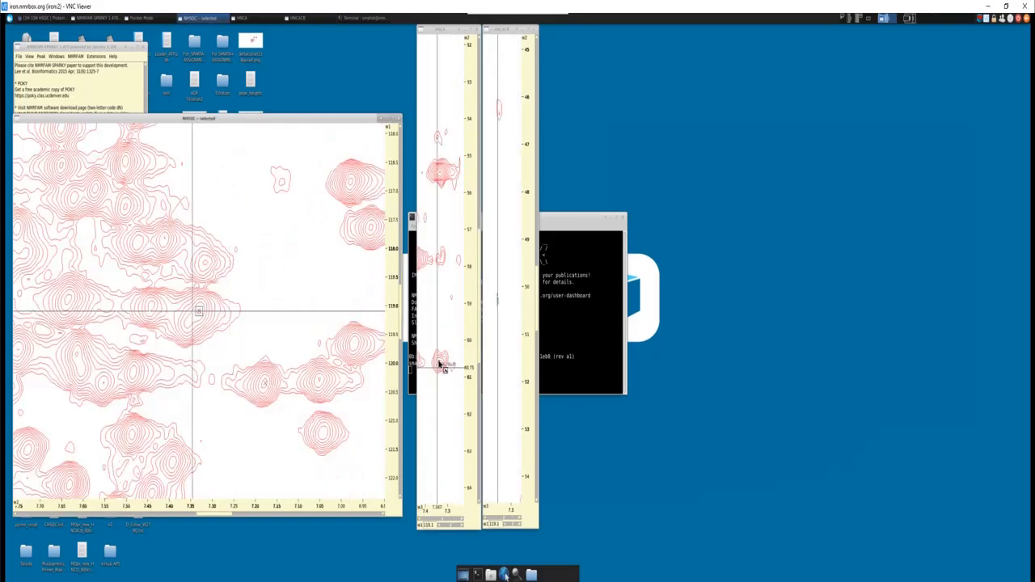
pyautogui.moveTo(537, 283)
pyautogui.mouseDown()
pyautogui.moveTo(537, 313)
pyautogui.moveTo(540, 270)
pyautogui.mouseUp()
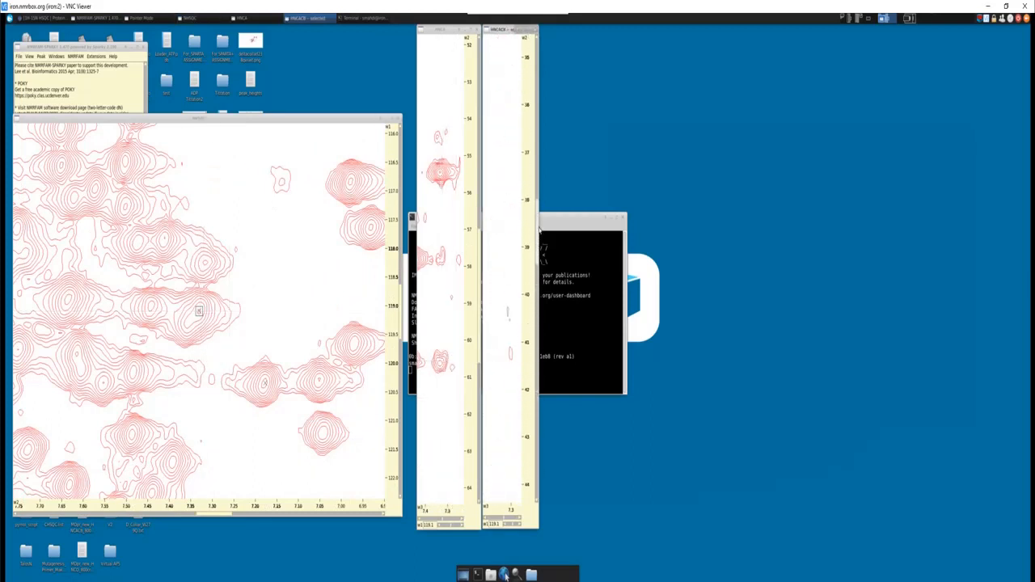
pyautogui.moveTo(540, 230); pyautogui.dragTo(537, 348)
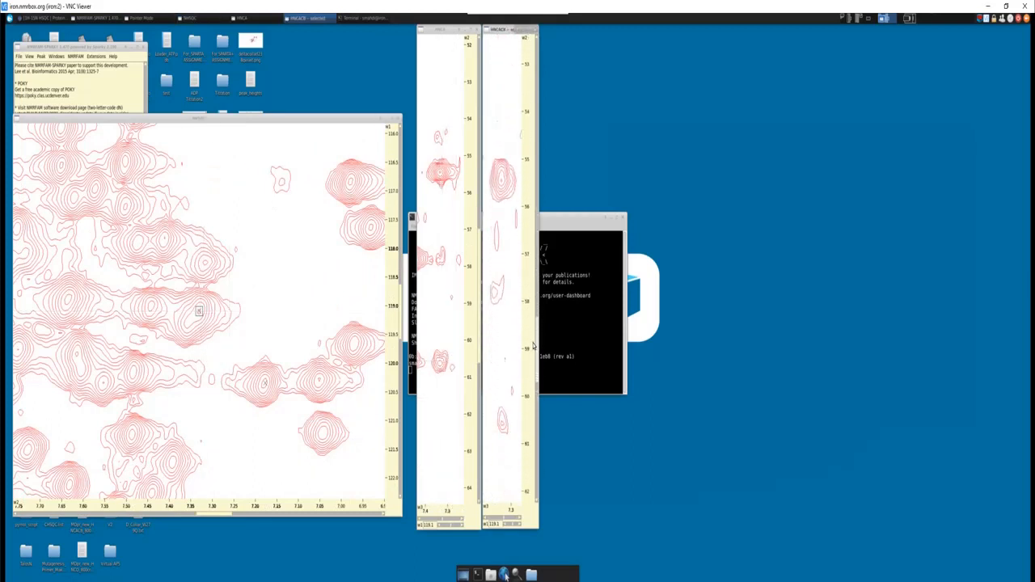
# - Add a second peak on the overlapped NHSQC signal at about 119.3 ppm nitrogen and 7.36 ppm proton and centre the linked strips on it
pyautogui.doubleClick(191, 324)
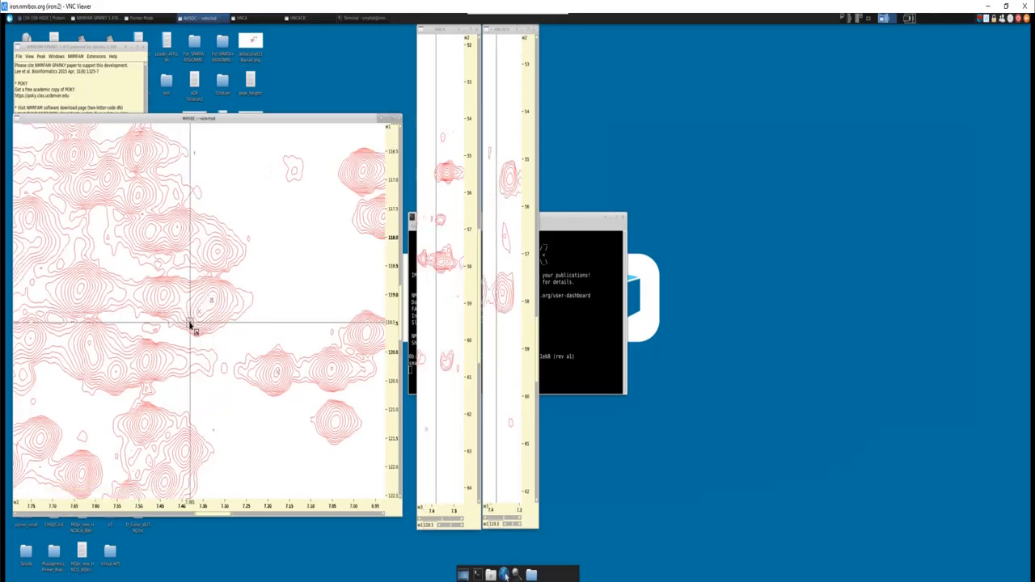
pyautogui.scroll(6, 202, 332)
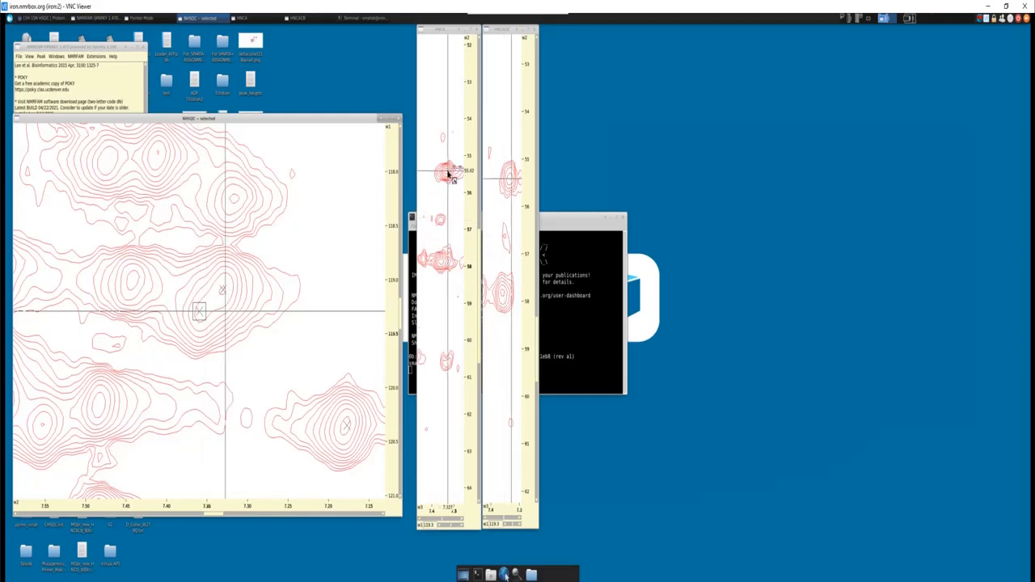
pyautogui.scroll(-2, 180, 383)
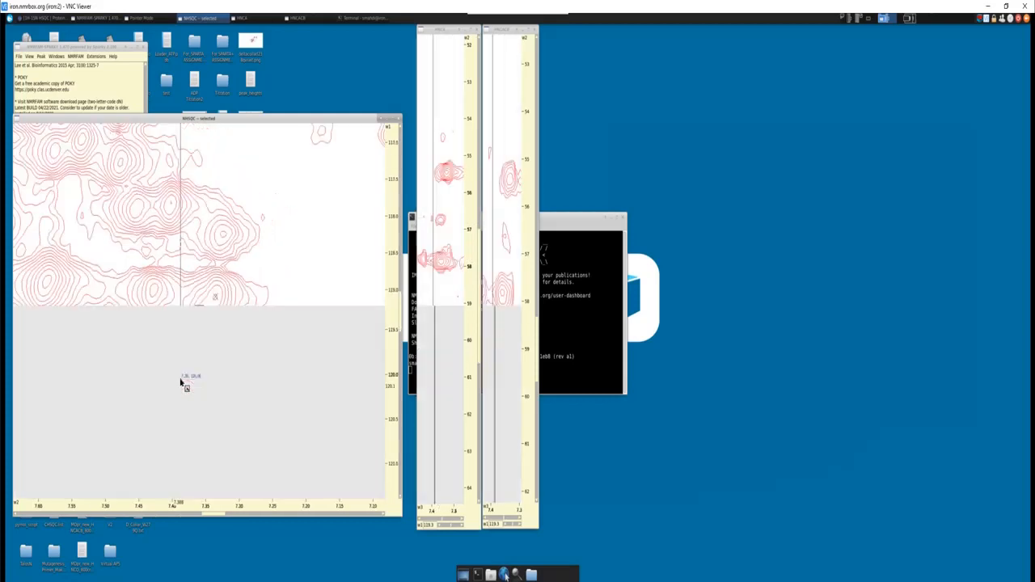
pyautogui.scroll(2, 215, 317)
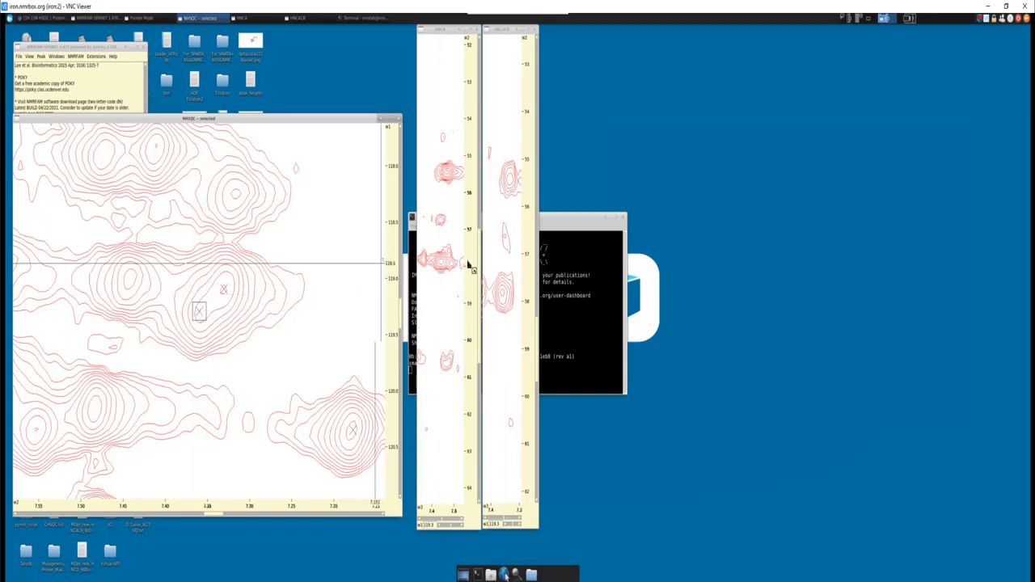
pyautogui.moveTo(482, 255)
pyautogui.mouseDown()
pyautogui.moveTo(445, 254)
pyautogui.moveTo(474, 257)
pyautogui.mouseUp()
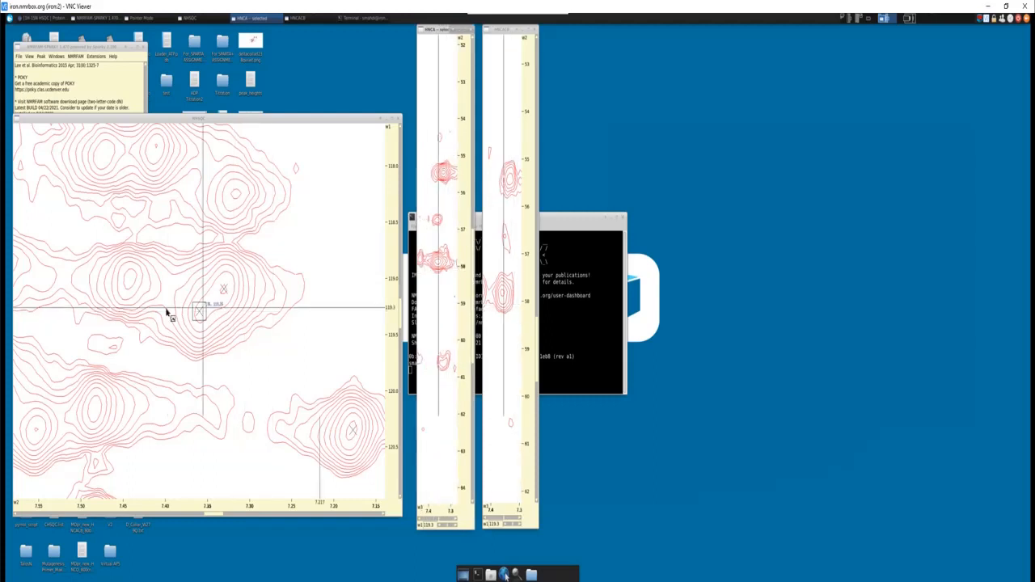
pyautogui.click(201, 317)
pyautogui.press('v')
pyautogui.press('c')
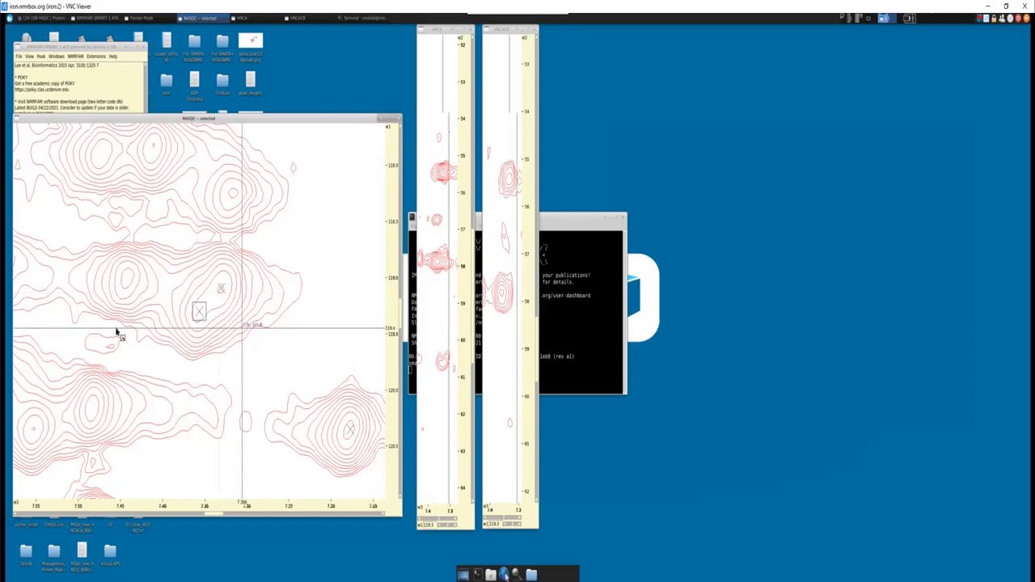
# - Add a vertical grid line to the HNCA strip at about 7.36 ppm proton
pyautogui.moveTo(95, 124); pyautogui.dragTo(106, 99)
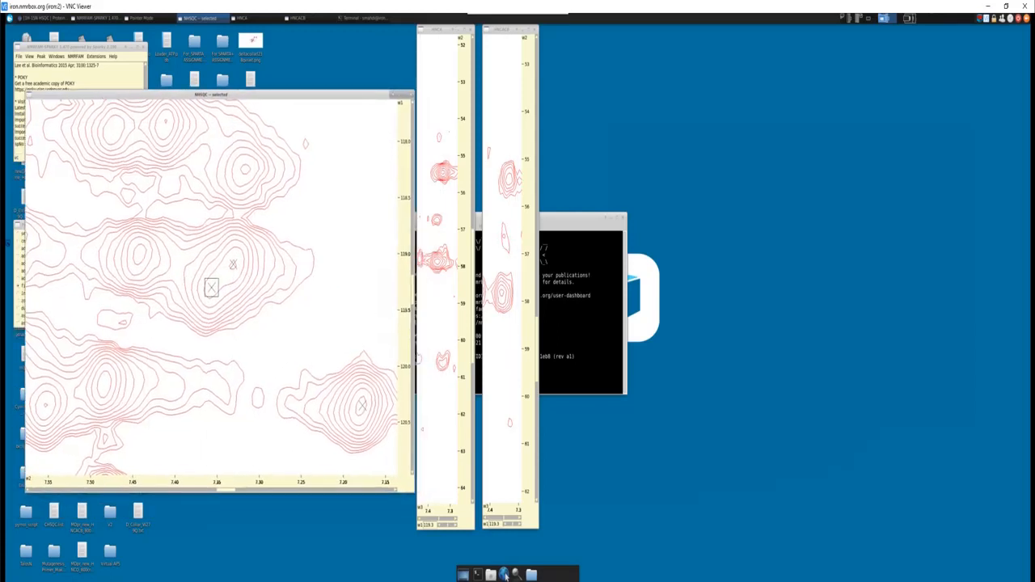
pyautogui.click(22, 226)
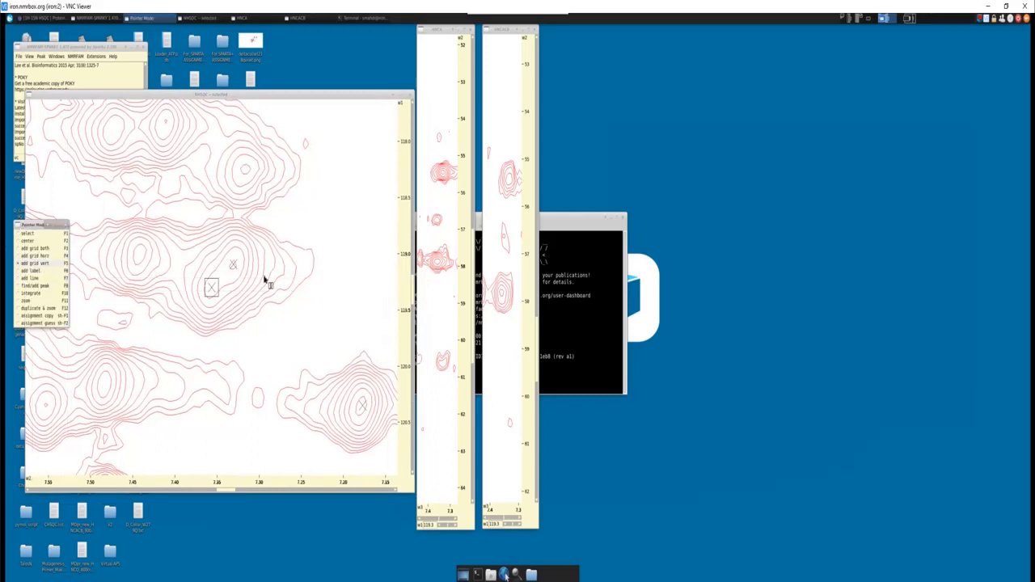
pyautogui.click(438, 340)
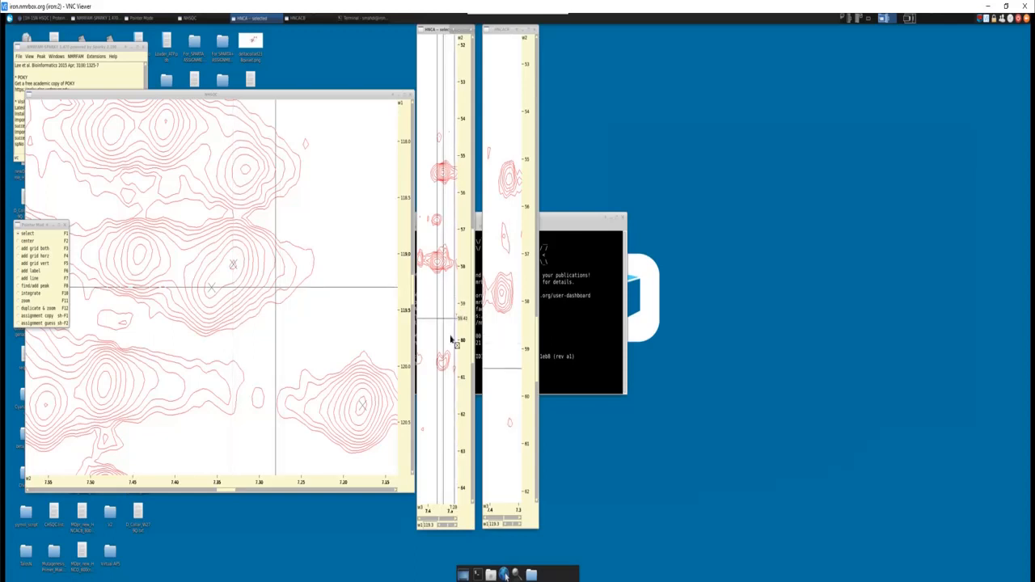
# - Select each of the two overlapping NHSQC peaks in turn and centre the linked strips on it to compare their carbon signals
pyautogui.click(212, 291)
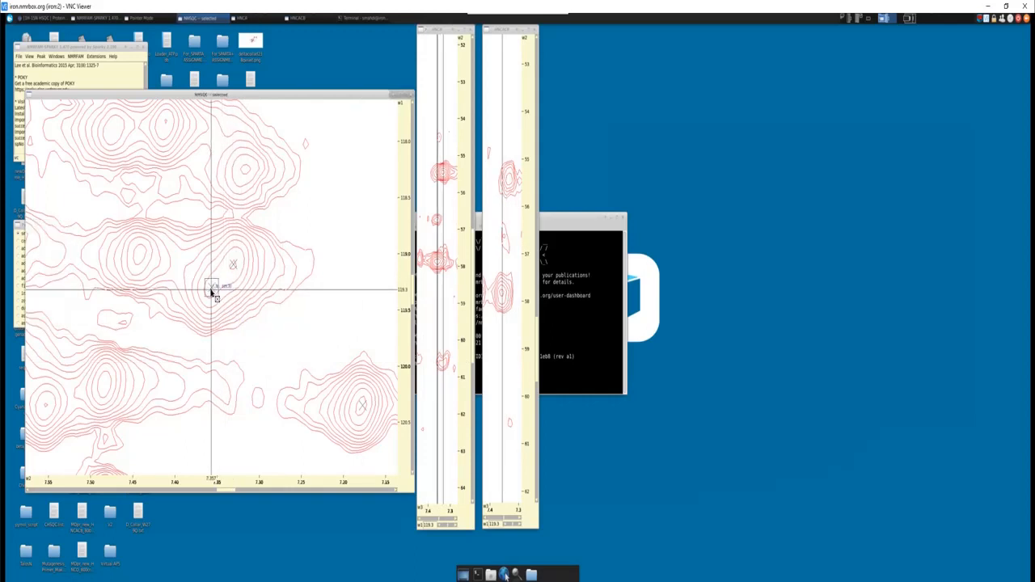
pyautogui.click(233, 266)
pyautogui.press('v')
pyautogui.press('c')
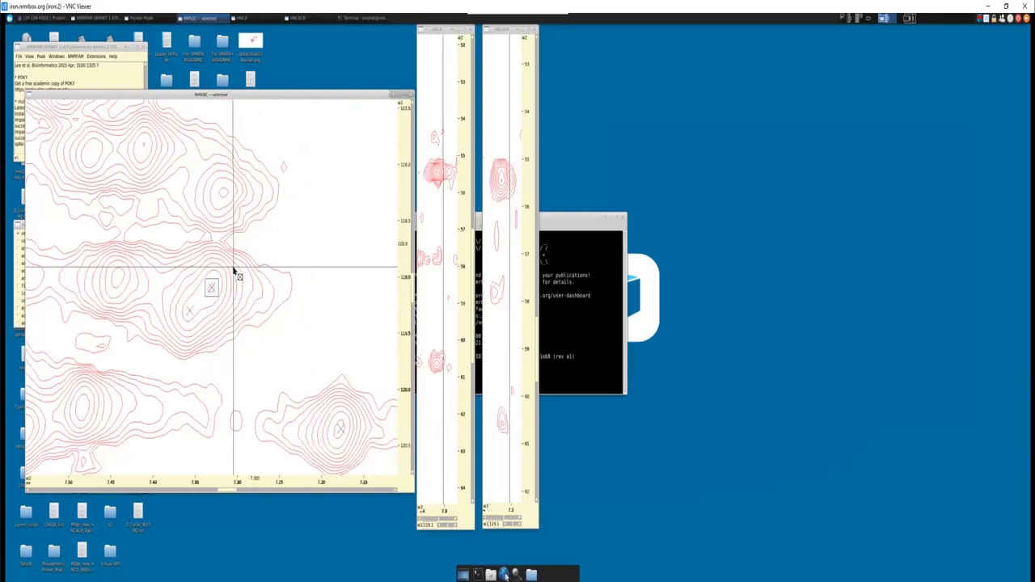
pyautogui.click(189, 312)
pyautogui.press('v')
pyautogui.press('c')
# - Clear the vertical grid line from the HNCA strip and delete the two overlapping NHSQC peaks near 119 ppm nitrogen
pyautogui.click(431, 330)
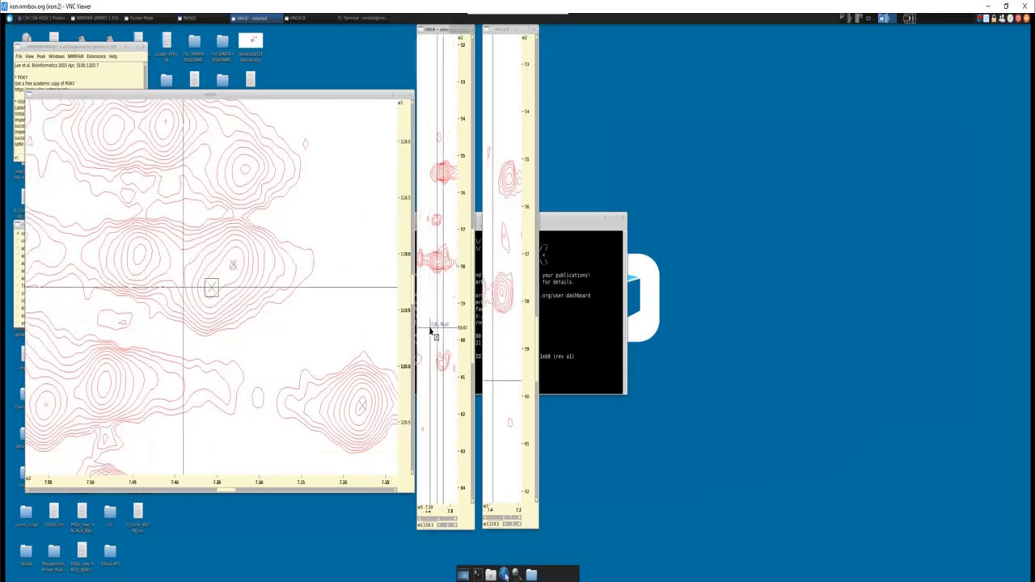
pyautogui.moveTo(431, 328); pyautogui.dragTo(449, 309)
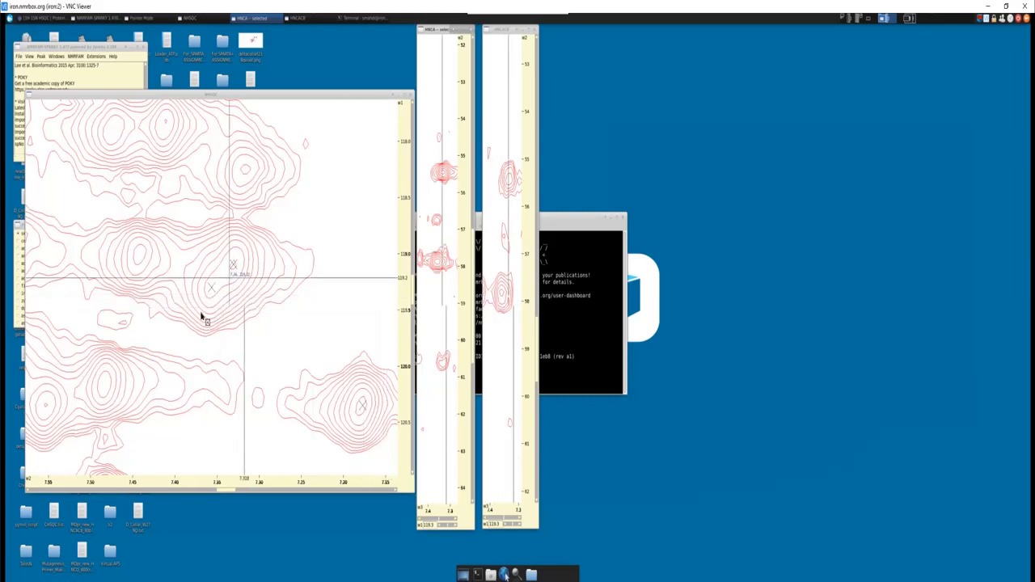
pyautogui.moveTo(194, 312); pyautogui.dragTo(246, 252)
pyautogui.press('Delete')
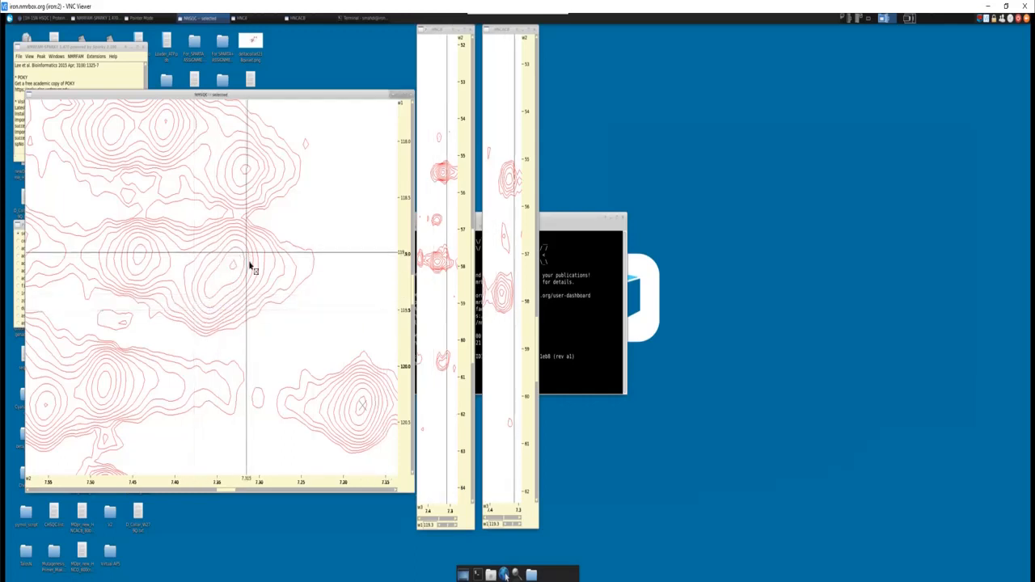
# - Bring the NHSQC region around 7.85 ppm proton and 120 ppm nitrogen into view and switch to find/add peak mode
pyautogui.press('z')
pyautogui.press('o')
pyautogui.press('z')
pyautogui.press('o')
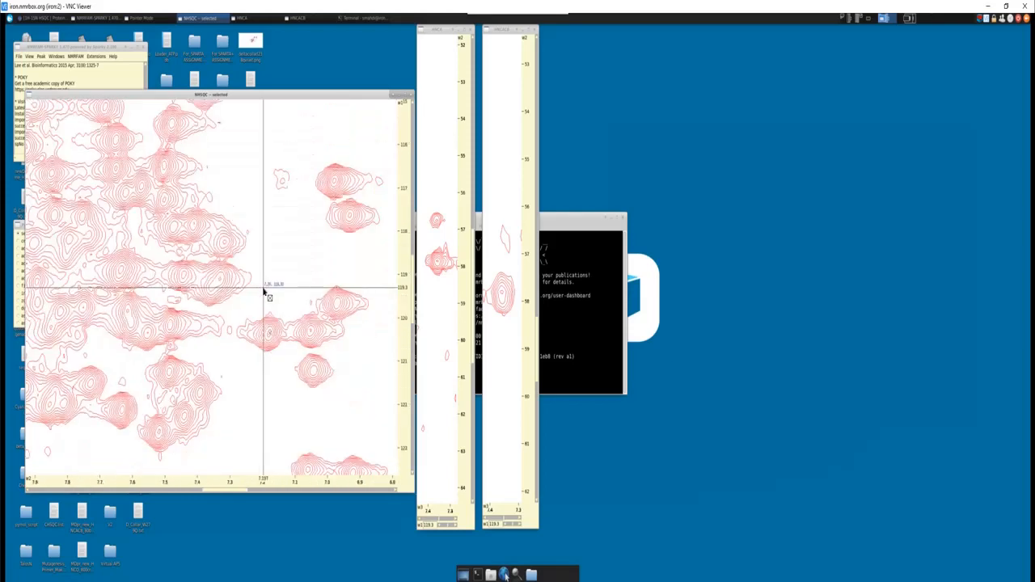
pyautogui.press('z')
pyautogui.press('p')
pyautogui.press('Left')
pyautogui.press('Left')
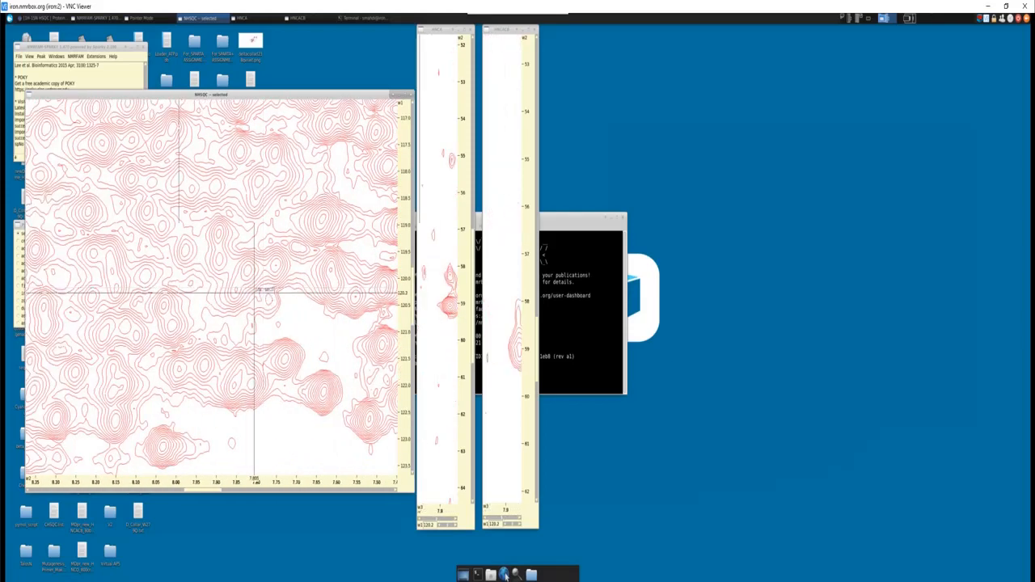
pyautogui.rightClick(20, 294)
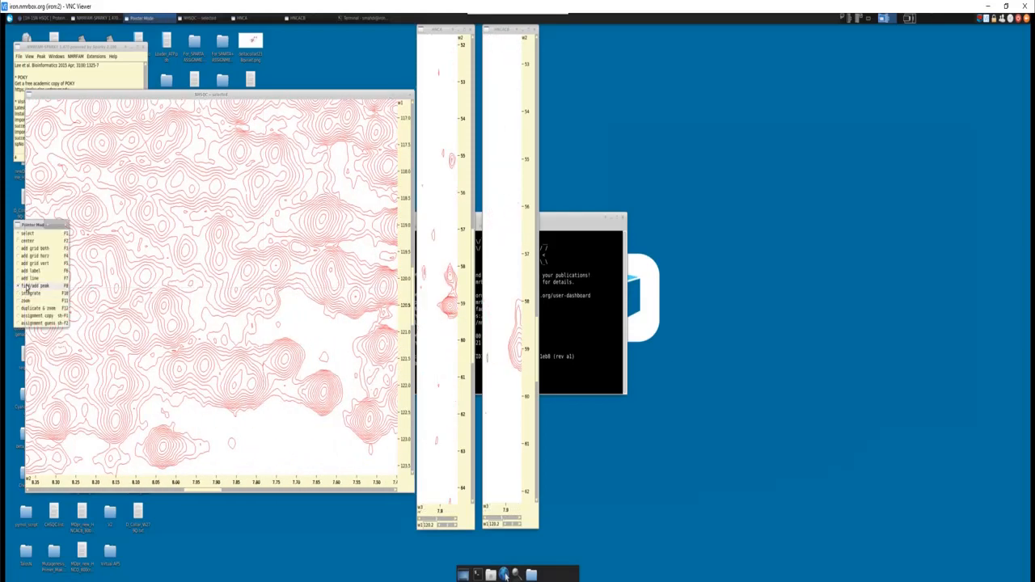
# - Pick the NHSQC peak near 8.44 ppm proton and 123.4 ppm nitrogen and examine its carbon signals in the HNCA and HNCACB strips
pyautogui.click(113, 396)
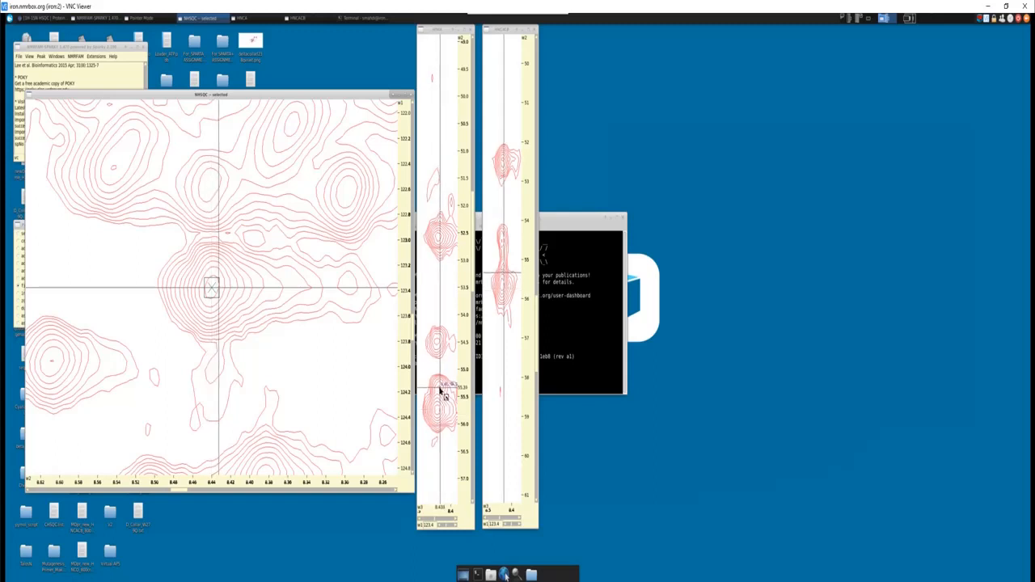
pyautogui.scroll(6, 441, 391)
pyautogui.moveTo(473, 239); pyautogui.dragTo(473, 253)
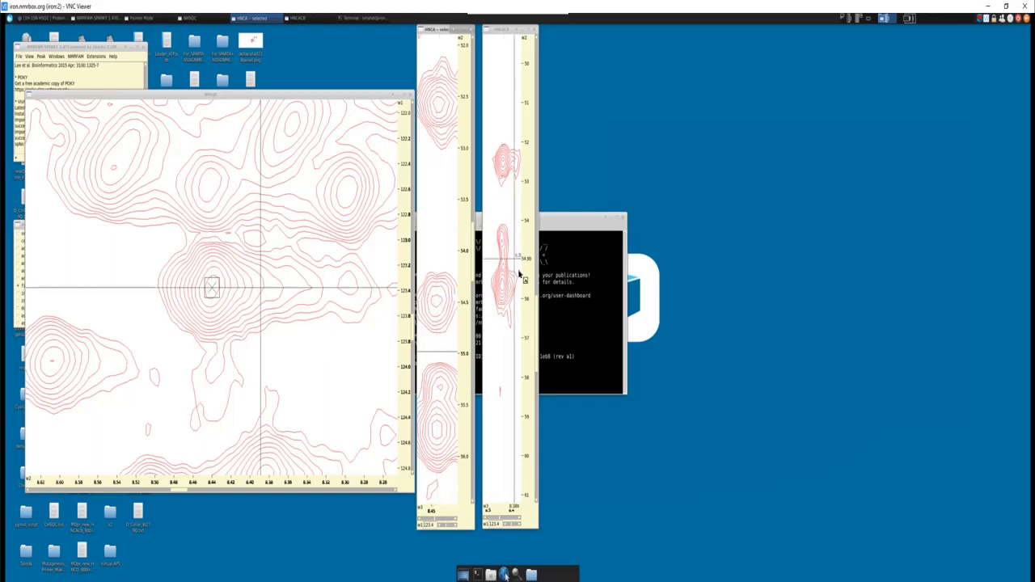
pyautogui.scroll(-8, 504, 273)
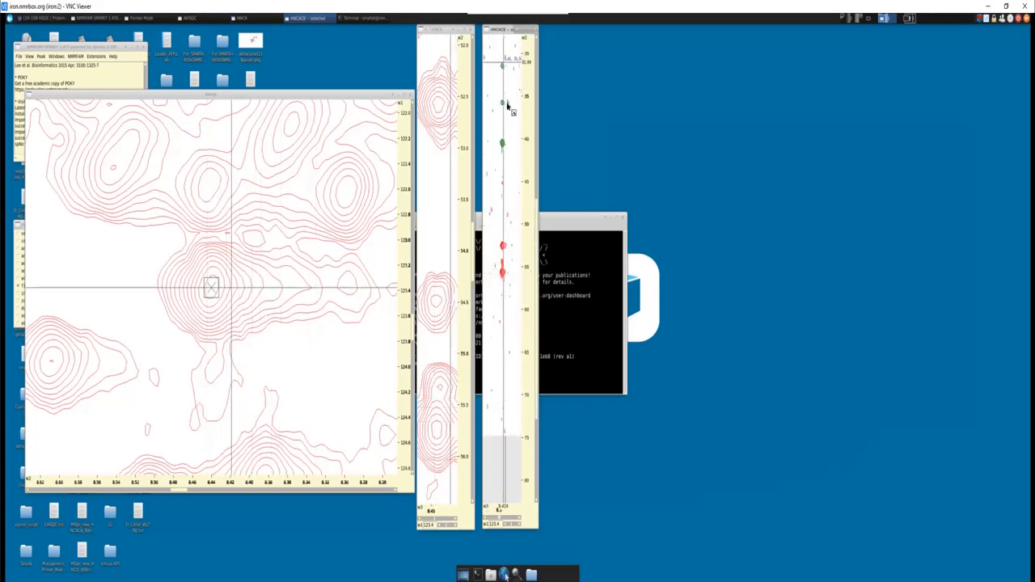
pyautogui.scroll(8, 505, 279)
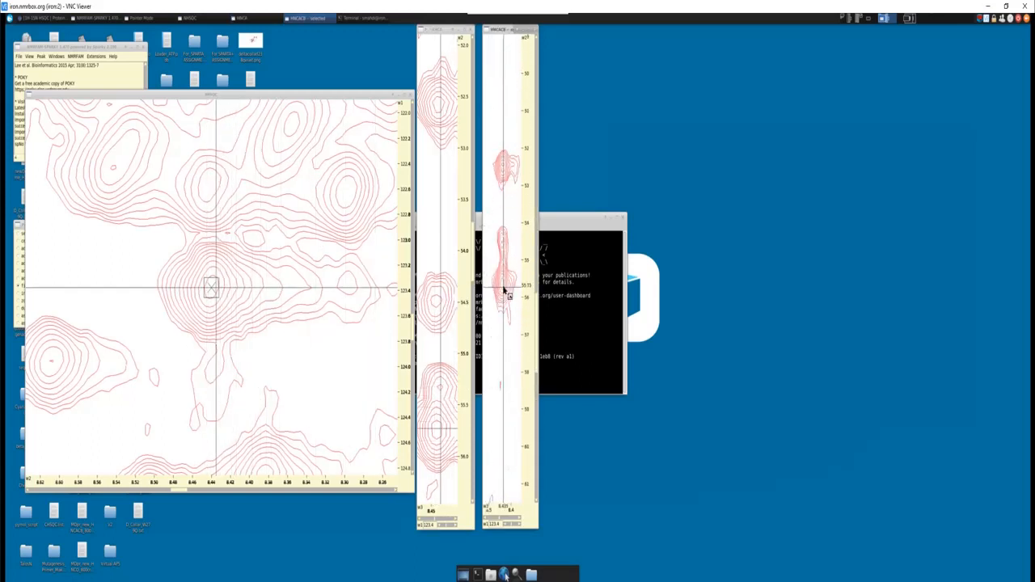
pyautogui.scroll(1, 504, 289)
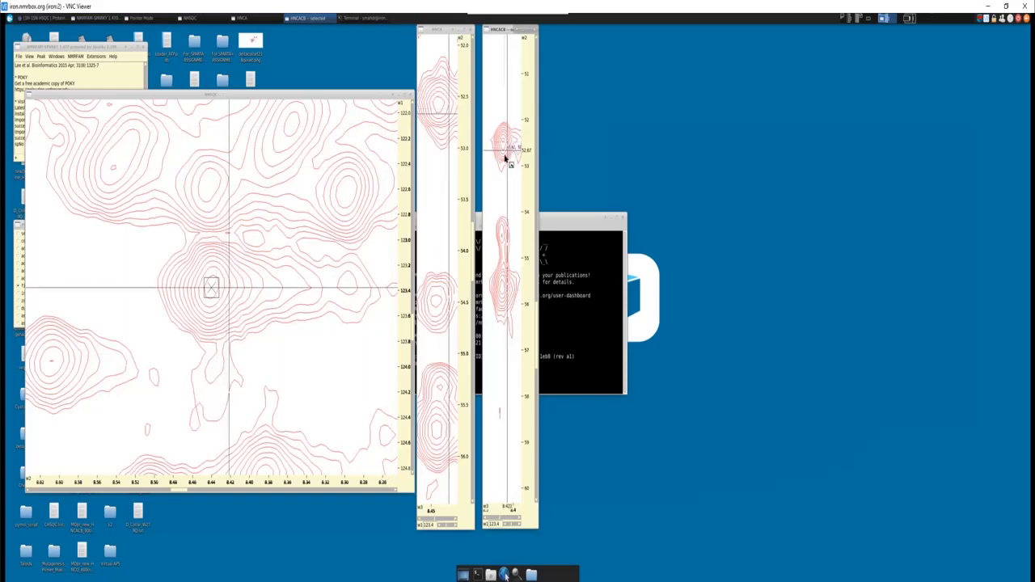
pyautogui.scroll(-4, 499, 200)
pyautogui.scroll(-4, 450, 232)
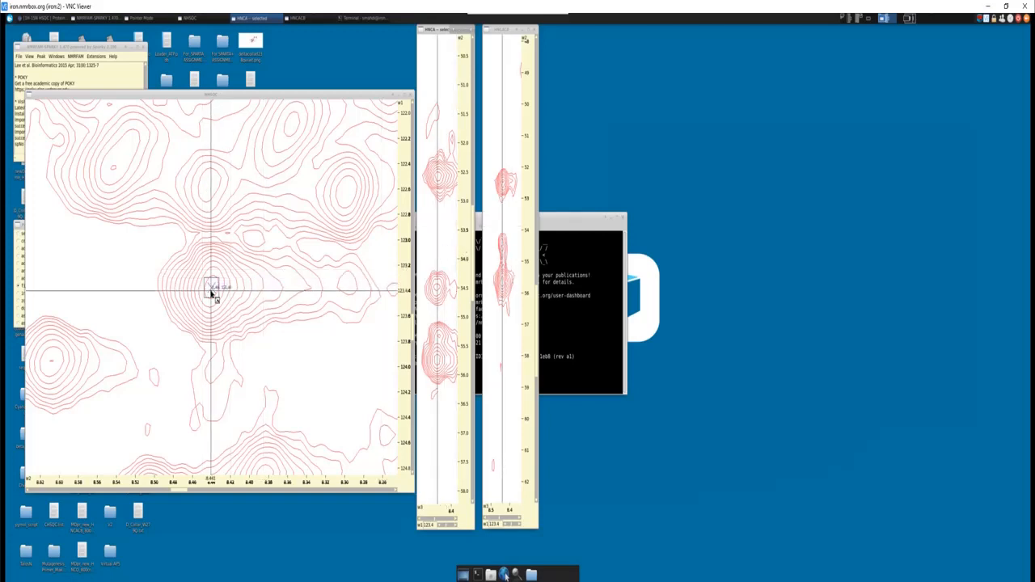
# - Place two overlapping peaks within the NHSQC signal, near 123.3 and 123.5 ppm nitrogen, and centre the linked strips on them
pyautogui.click(214, 294)
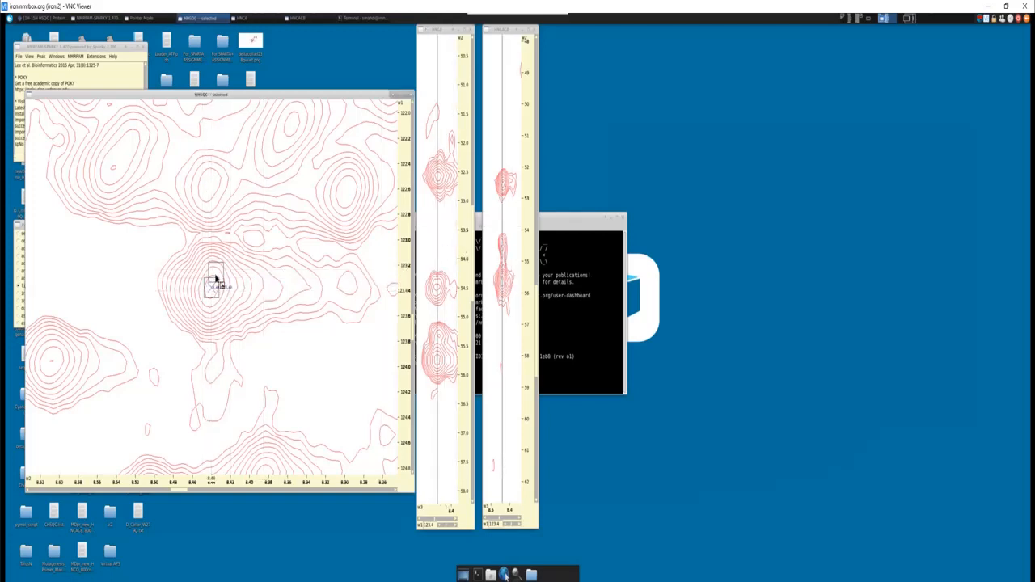
pyautogui.click(207, 298)
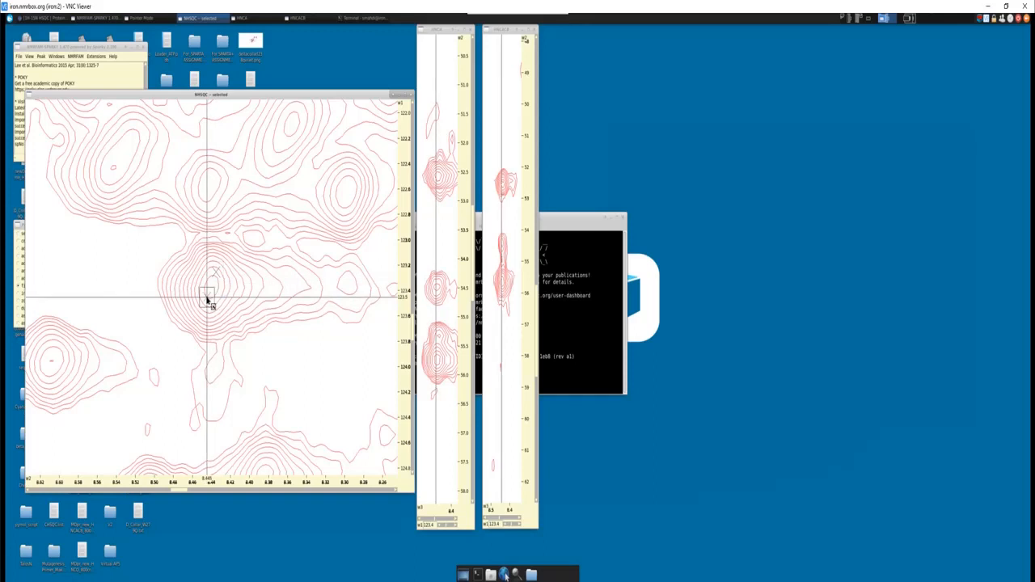
pyautogui.press('v')
pyautogui.press('c')
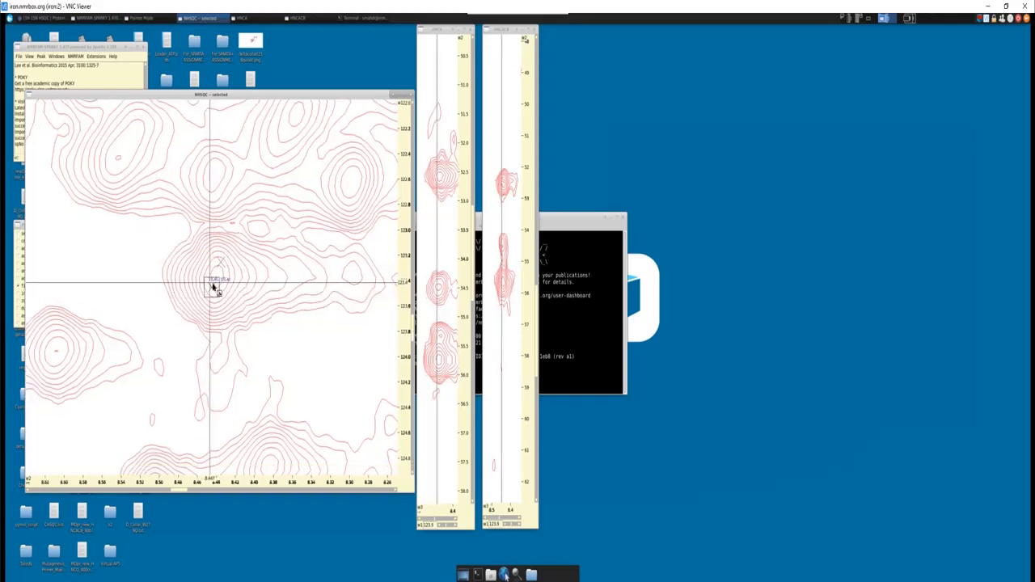
pyautogui.press('c')
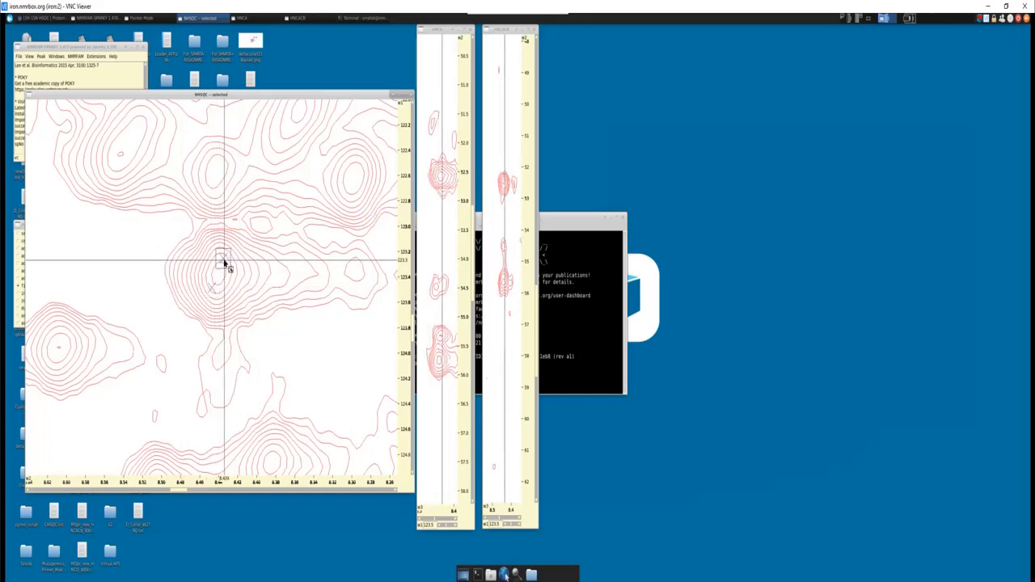
# - Centre the linked strips alternately on the two overlapping NHSQC peaks to compare the HNCA signals near 52.6 and 55.7 ppm
pyautogui.scroll(1, 225, 265)
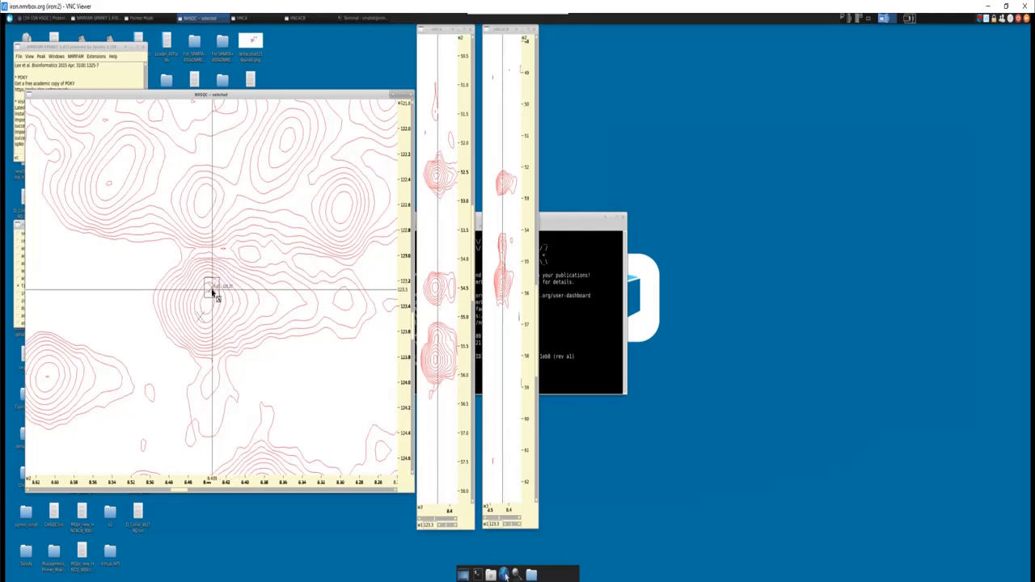
pyautogui.click(201, 319)
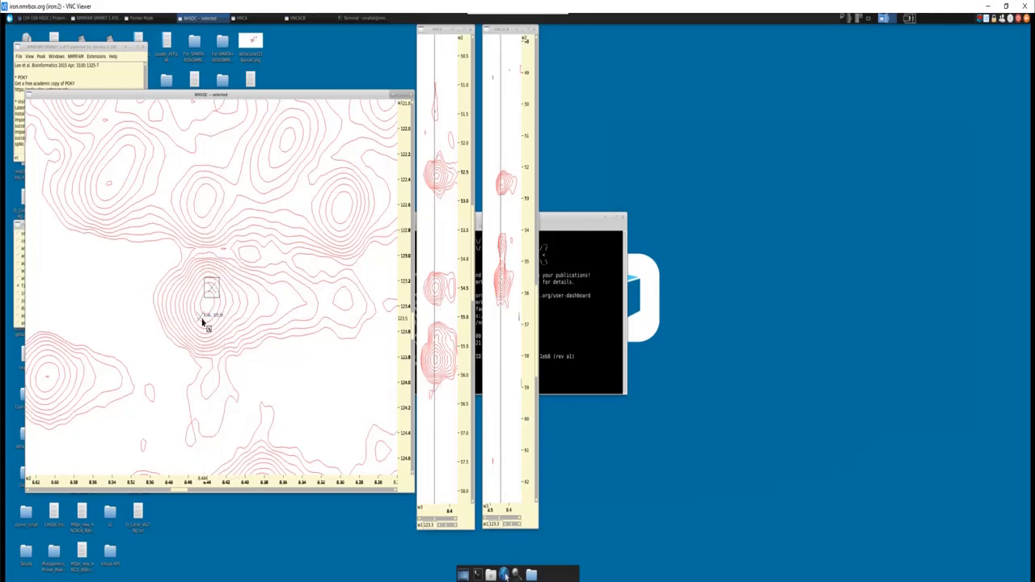
pyautogui.press('v')
pyautogui.press('c')
pyautogui.click(224, 260)
pyautogui.press('v')
pyautogui.press('c')
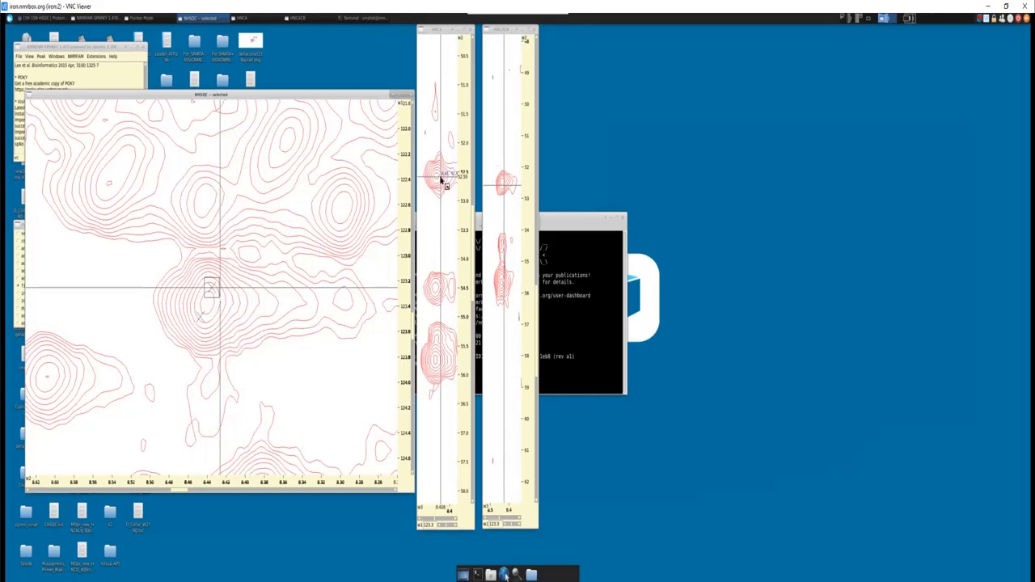
pyautogui.scroll(2, 441, 180)
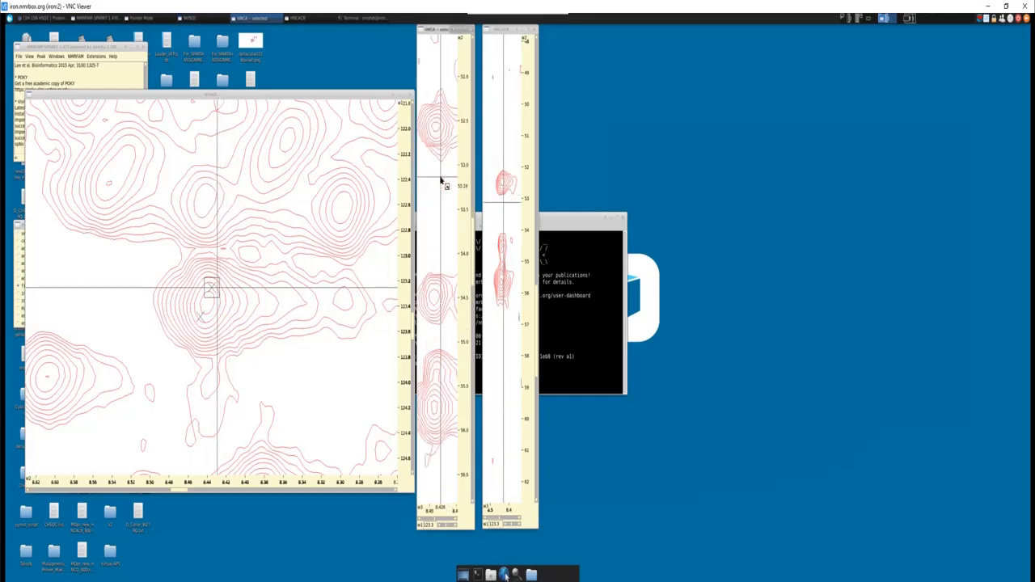
pyautogui.click(203, 321)
pyautogui.press('v')
pyautogui.press('c')
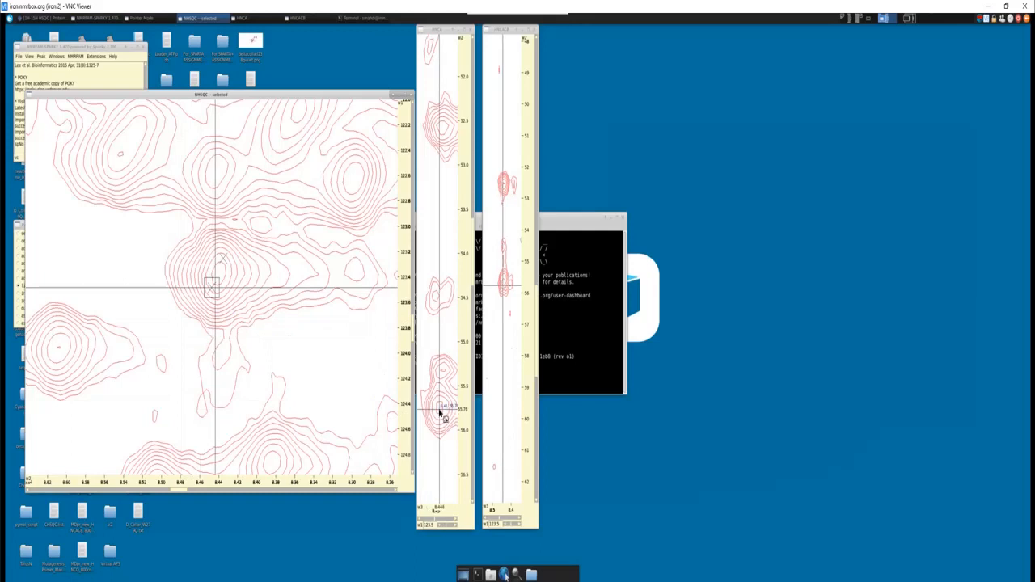
# - Switch the strips between the two overlapping NHSQC peaks again to compare the HNCA signals near 54.5 and 55.3 ppm
pyautogui.click(223, 259)
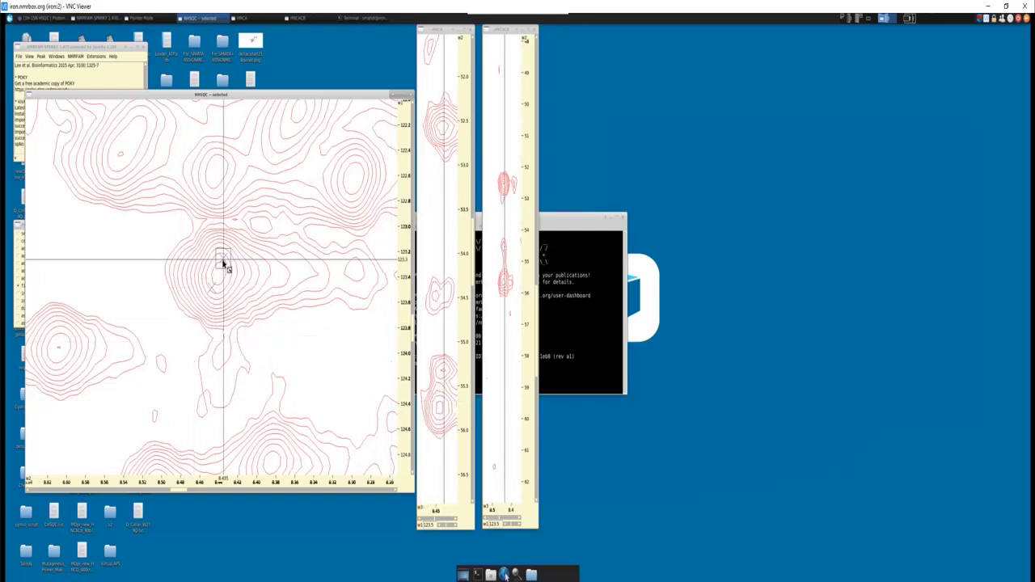
pyautogui.press('v')
pyautogui.press('c')
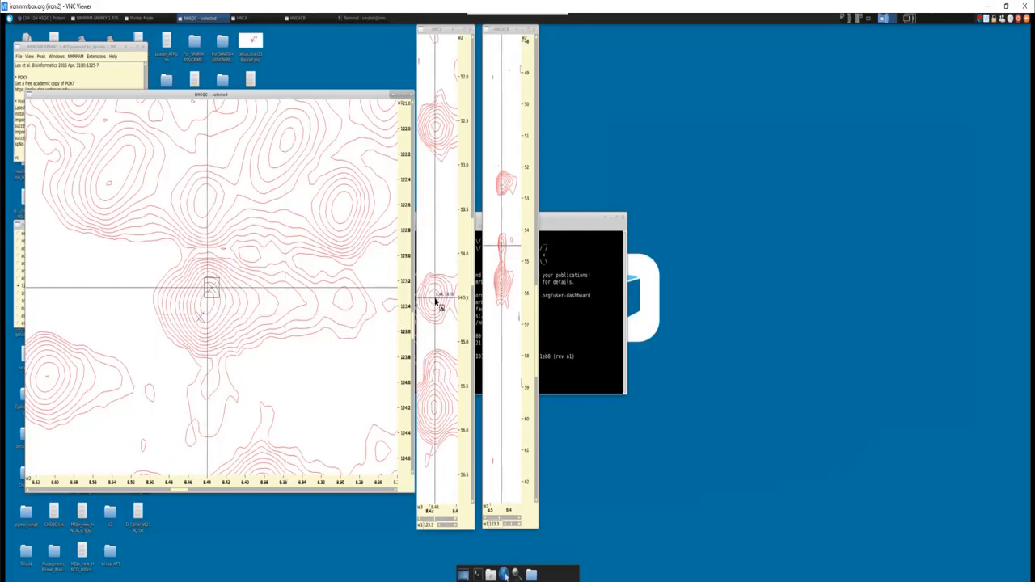
pyautogui.click(200, 317)
pyautogui.press('v')
pyautogui.press('c')
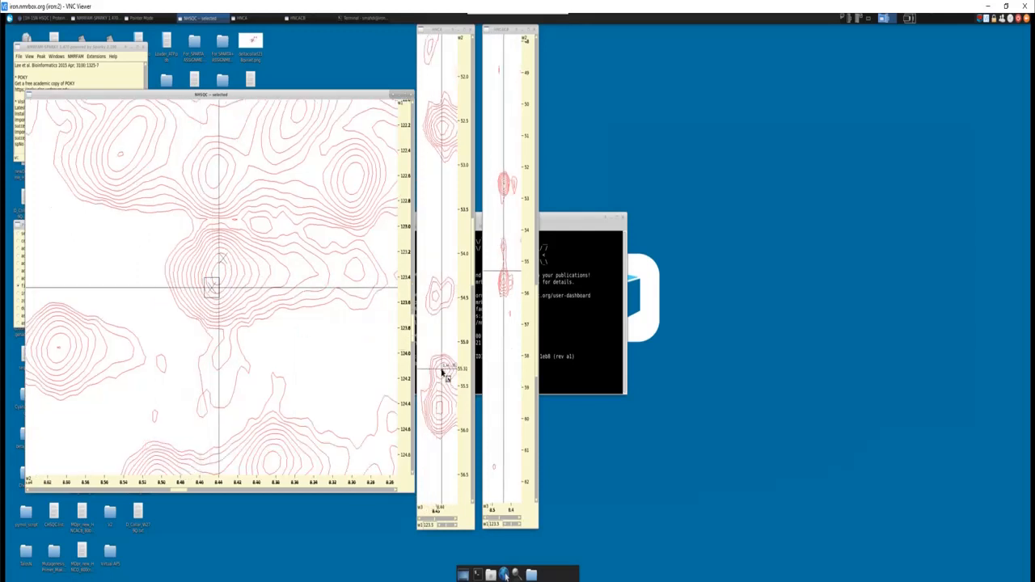
pyautogui.click(222, 258)
pyautogui.press('v')
pyautogui.press('c')
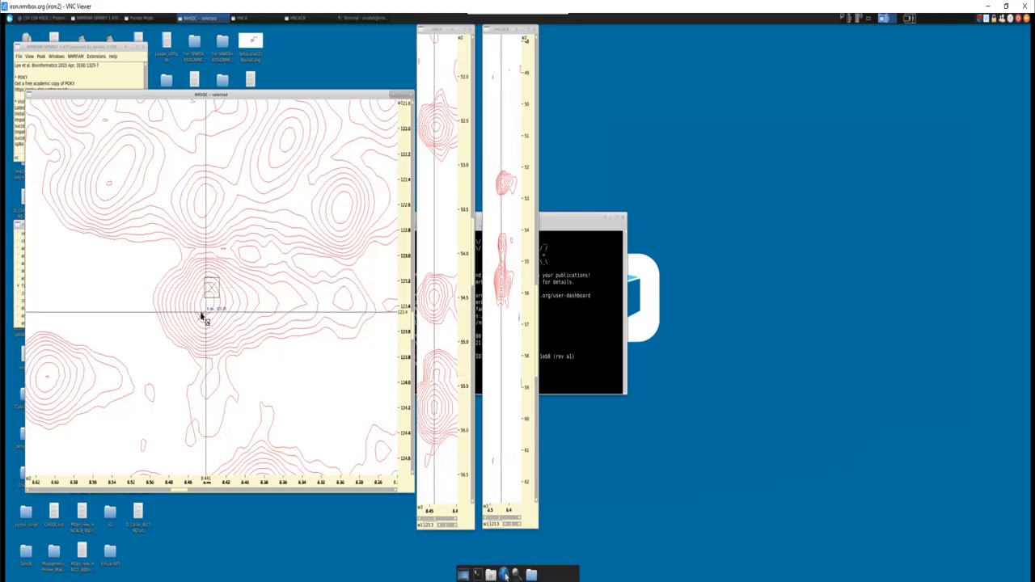
# - Centre the strips on the 123.5 ppm nitrogen peak and pick its HNCA signals at about 55.3 and 52.6 ppm
pyautogui.click(202, 317)
pyautogui.press('c')
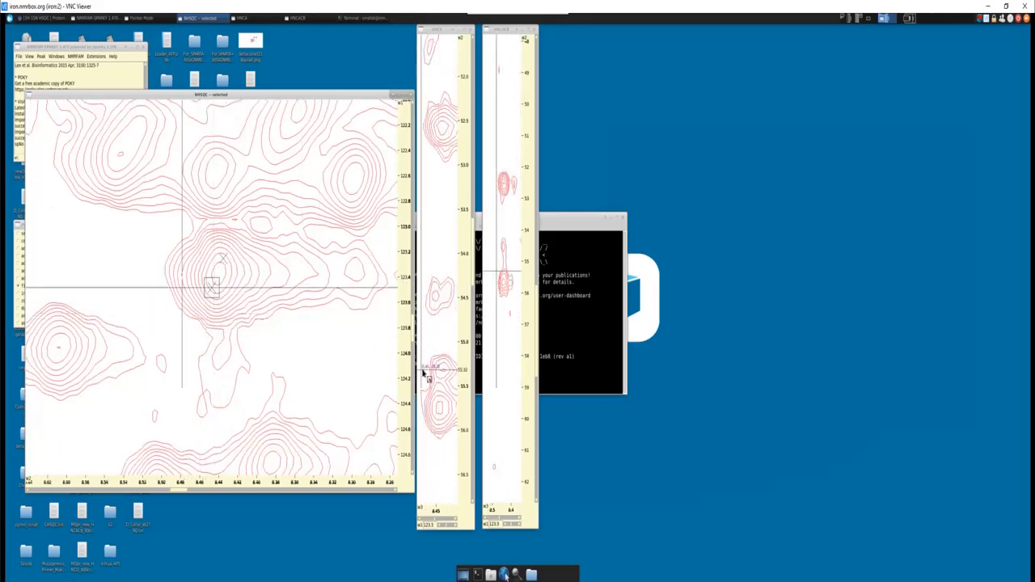
pyautogui.click(448, 374)
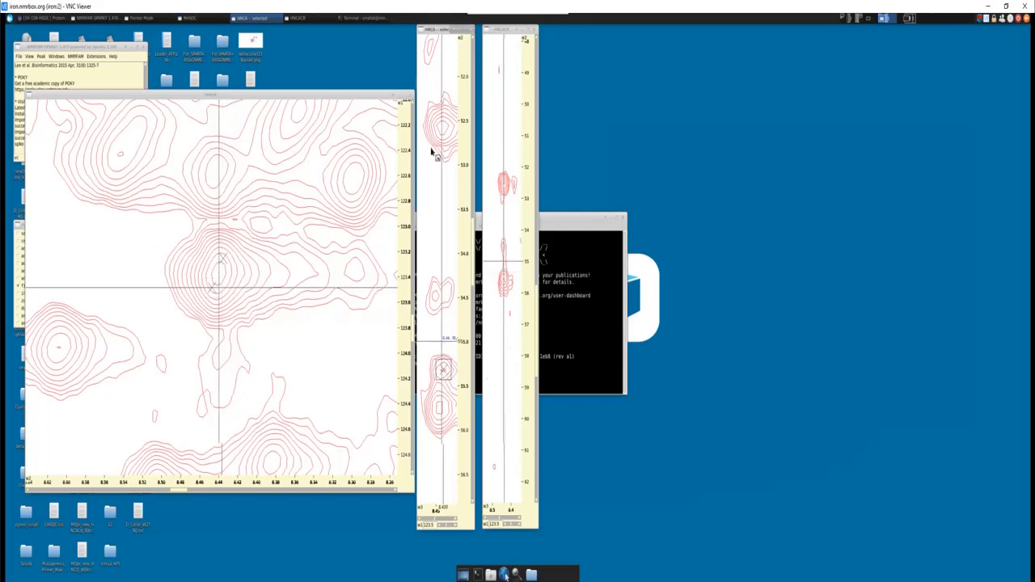
pyautogui.click(444, 129)
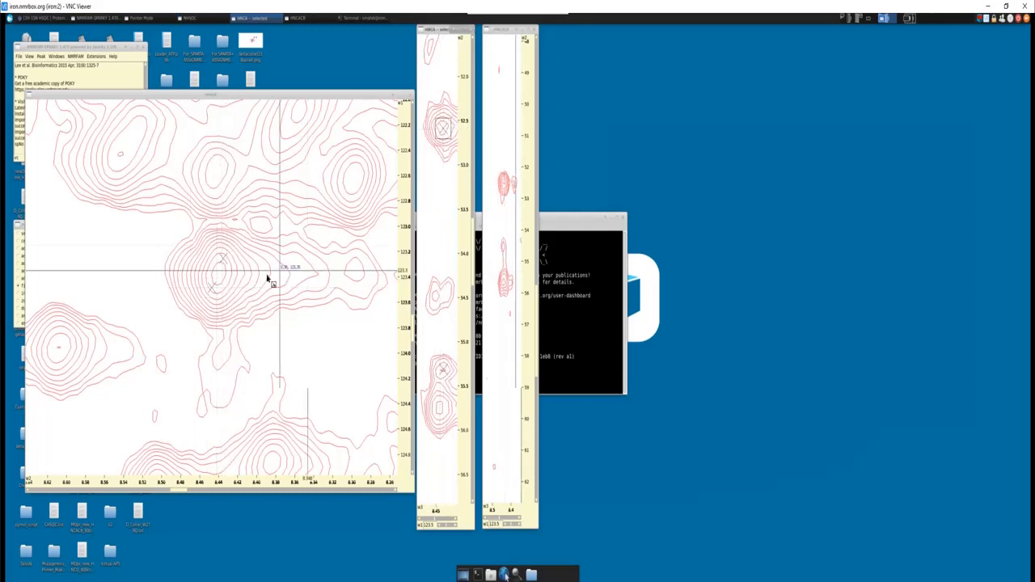
# - Shift the 123.5 ppm NHSQC peak to about 8.435 ppm proton and recentre the strips
pyautogui.click(211, 291)
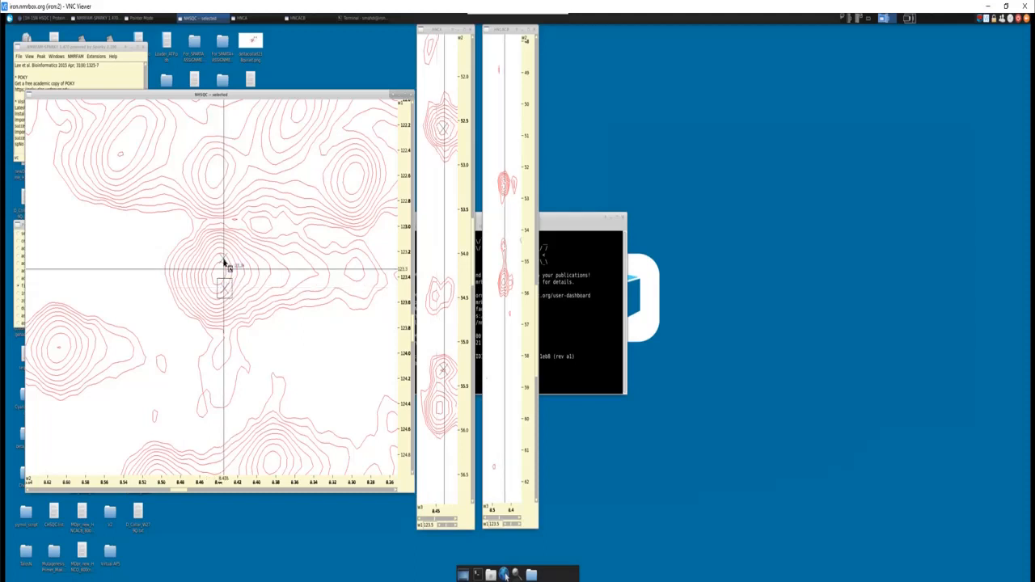
pyautogui.press('c')
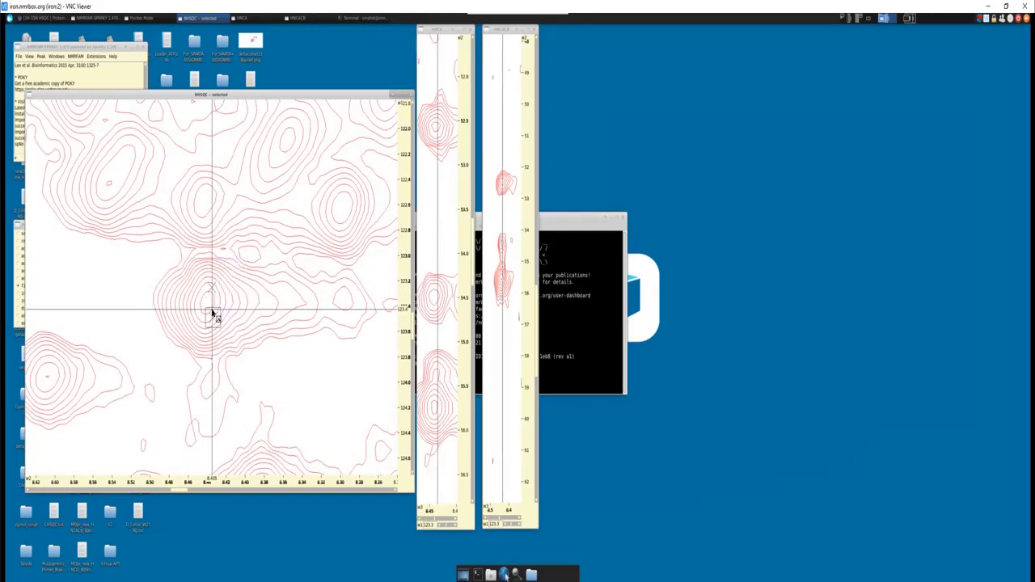
pyautogui.press('c')
# - Centre the strips on the 123.3 ppm nitrogen peak and pick its HNCA signals at about 54.5 and 55.7 ppm
pyautogui.click(212, 262)
pyautogui.press('v')
pyautogui.press('c')
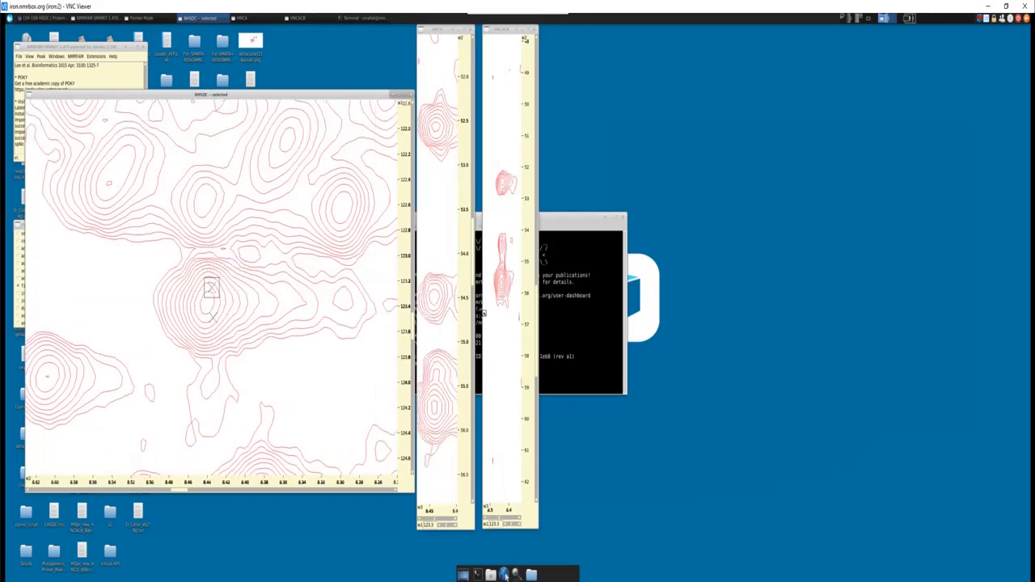
pyautogui.click(435, 407)
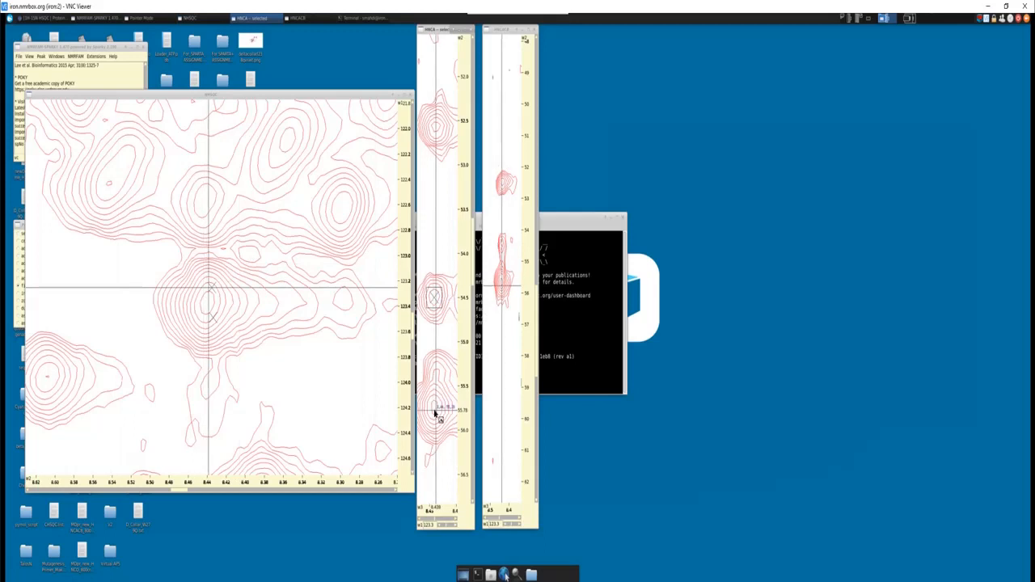
# - Shift the 123.3 ppm NHSQC peak to about 8.445 ppm proton and centre the linked strips on it
pyautogui.click(210, 290)
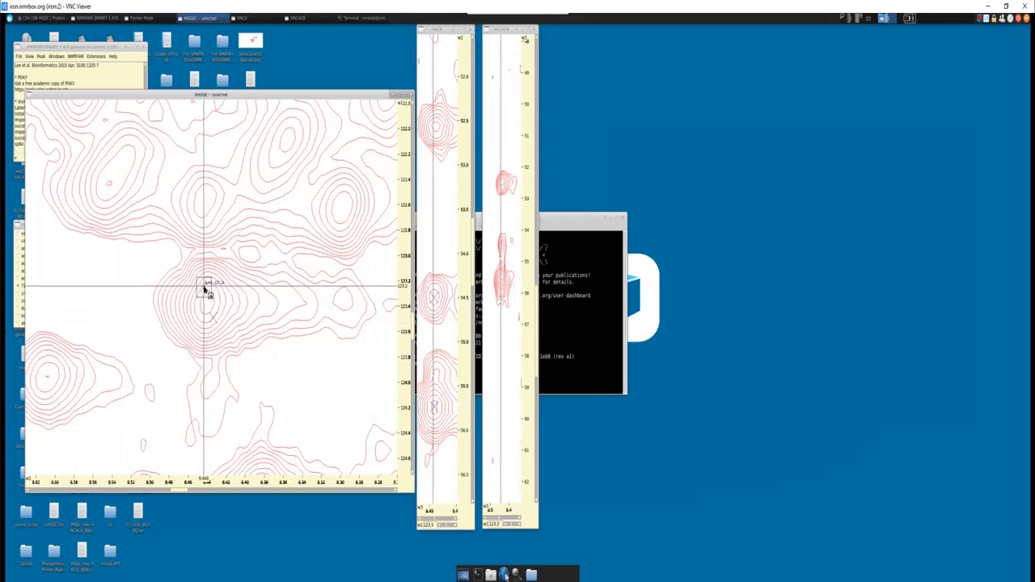
pyautogui.press('v')
pyautogui.press('c')
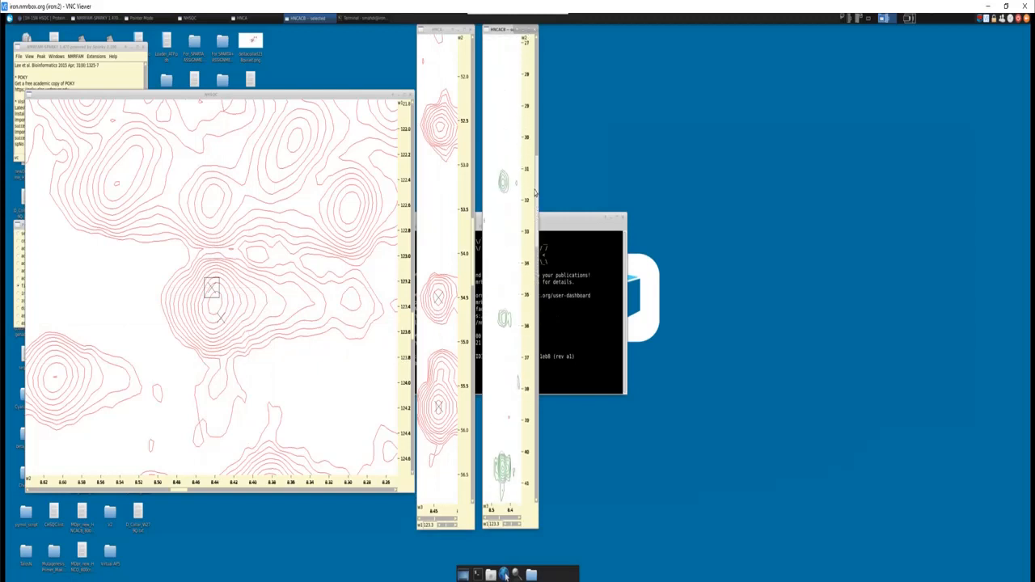
# - Show the HNCACB strip's Cβ region from about 31 to 42 ppm and examine it for the 123.5 ppm NHSQC peak
pyautogui.press('z')
pyautogui.press('i')
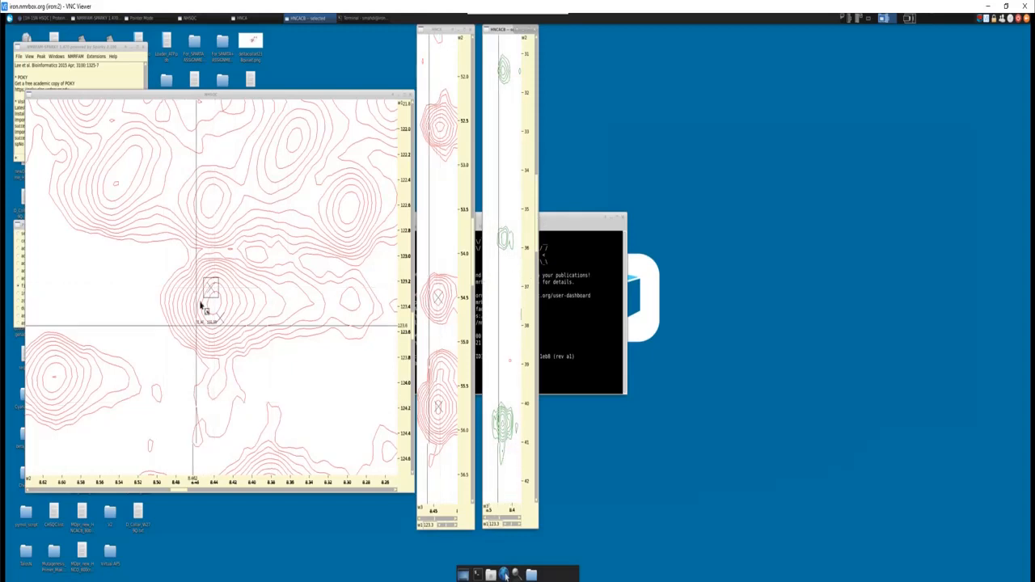
pyautogui.click(221, 321)
pyautogui.press('v')
pyautogui.press('c')
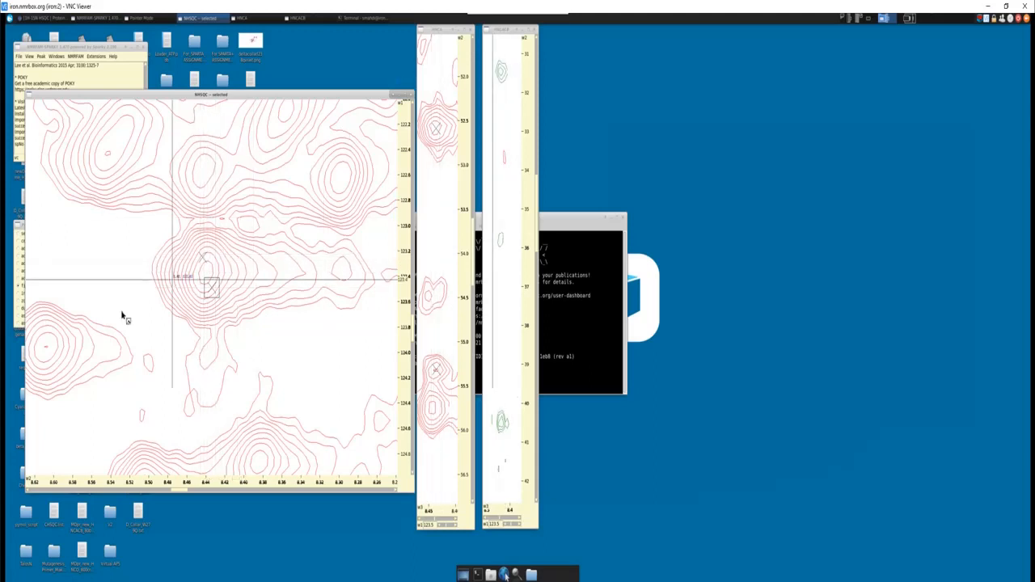
# - Centre the strips on the 123.3 ppm nitrogen peak and pick its HNCACB Cβ signals at about 35.8 and 40.5 ppm
pyautogui.click(202, 259)
pyautogui.press('v')
pyautogui.press('c')
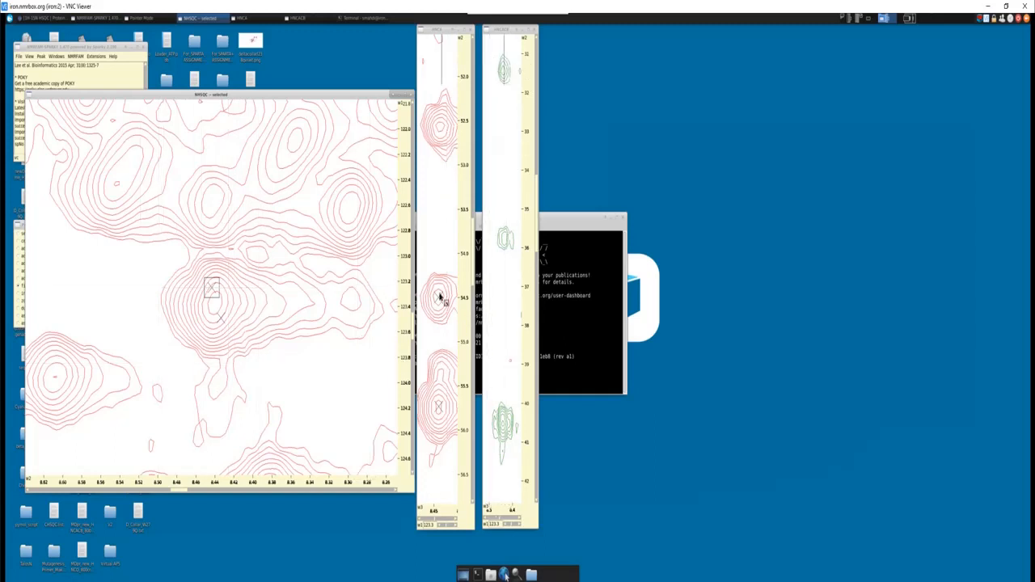
pyautogui.click(504, 238)
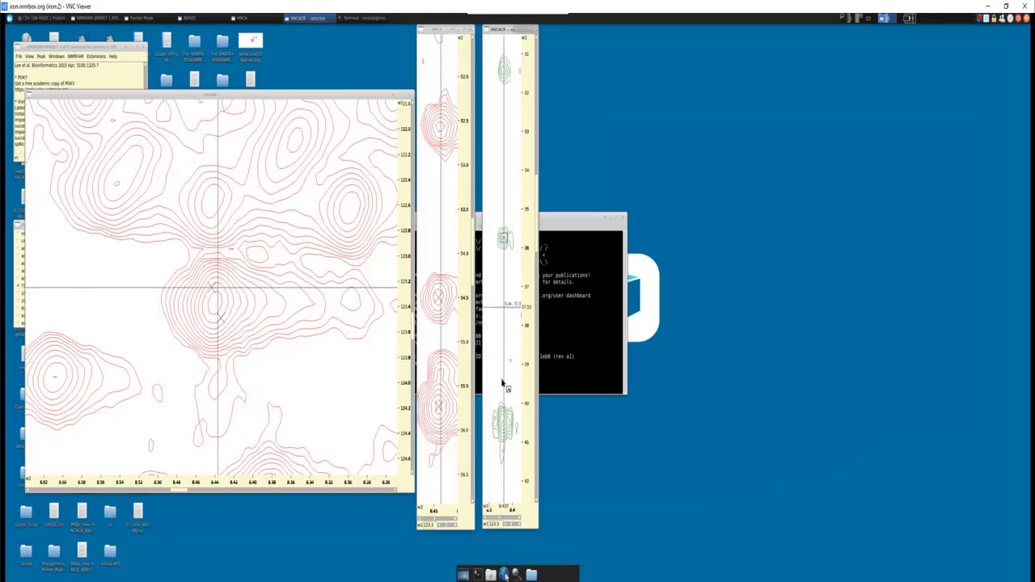
pyautogui.click(504, 421)
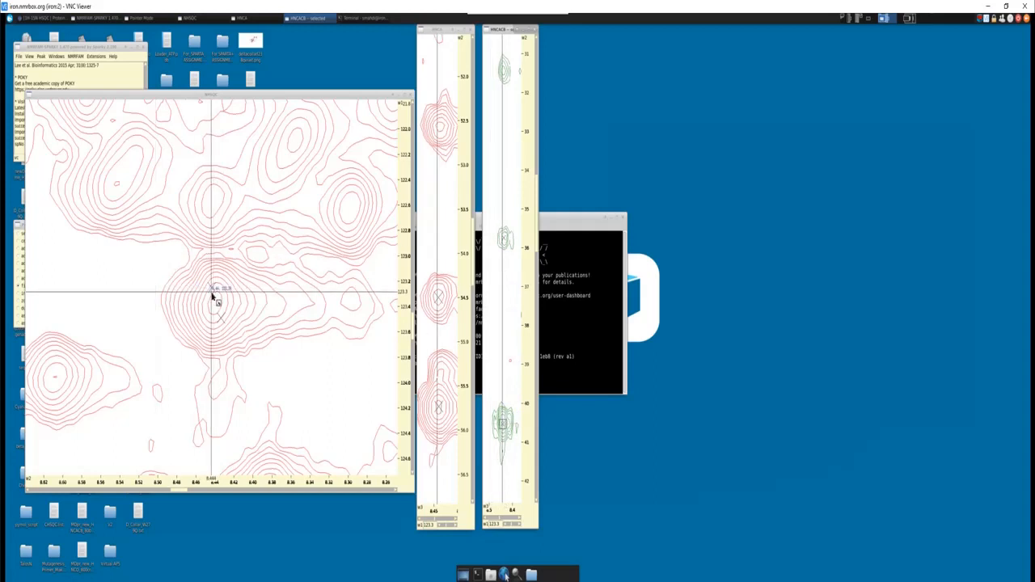
# - Centre the strips on the 123.3 and 123.5 ppm NHSQC peaks in turn to compare the HNCACB signal near 31.4 ppm
pyautogui.press('v')
pyautogui.press('c')
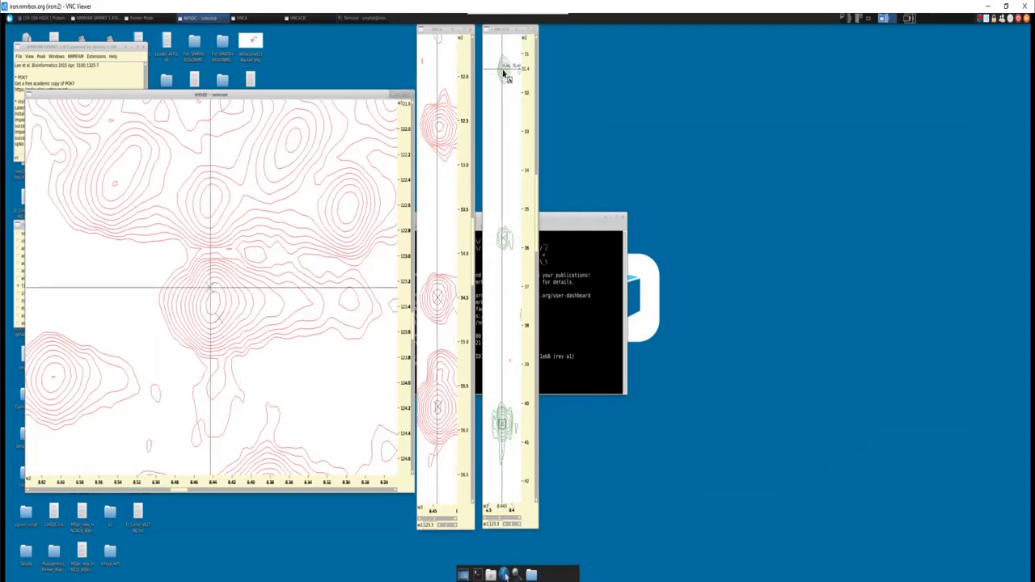
pyautogui.click(219, 317)
pyautogui.press('v')
pyautogui.press('c')
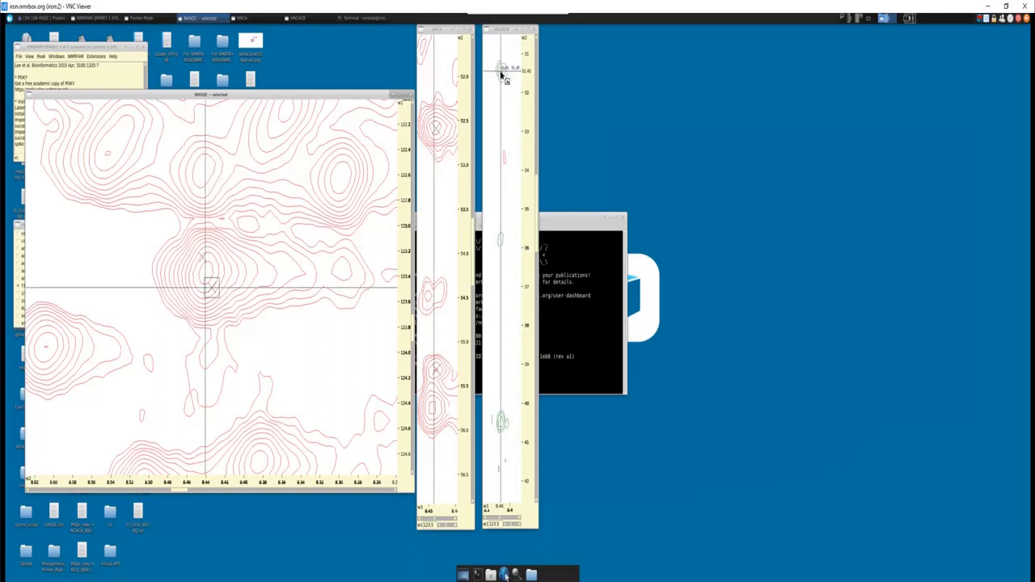
# - Pick the HNCACB Cβ signals at about 31.4 and 19.2 ppm for the 123.5 ppm NHSQC peak, comparing the latter with the 123.3 ppm strip
pyautogui.click(501, 71)
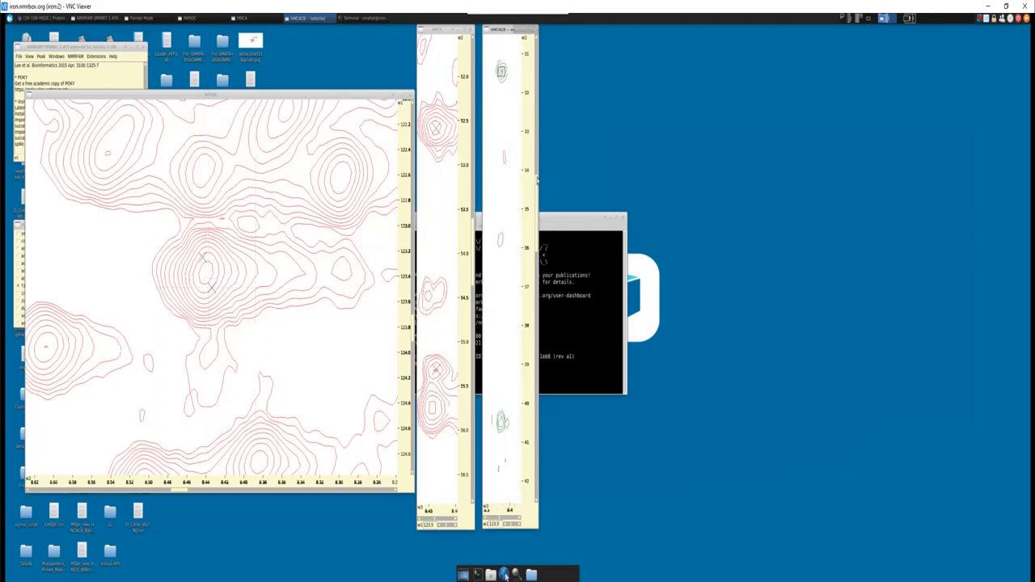
pyautogui.moveTo(537, 183); pyautogui.dragTo(540, 84)
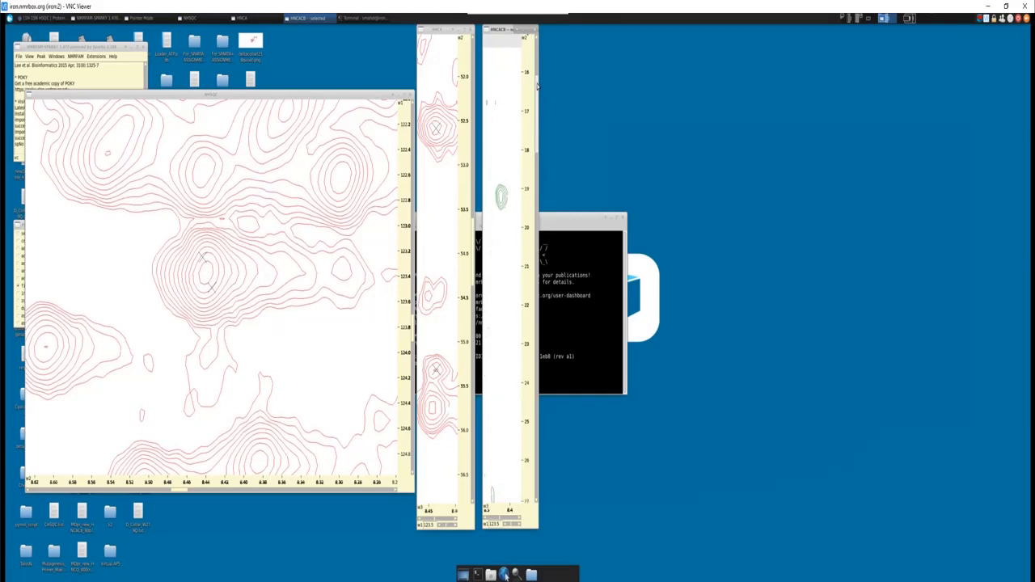
pyautogui.click(203, 259)
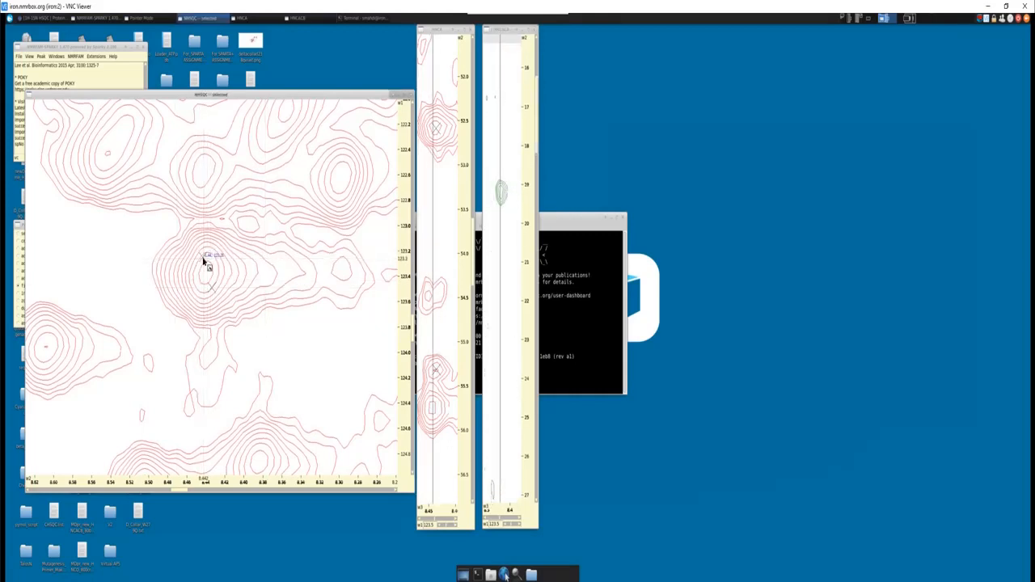
pyautogui.press('v')
pyautogui.press('c')
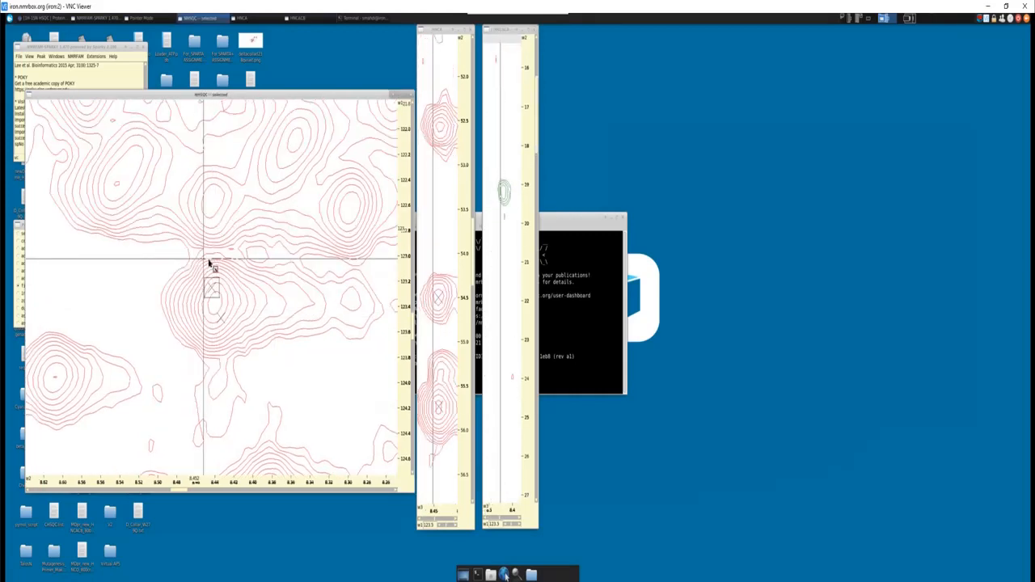
pyautogui.click(221, 319)
pyautogui.press('v')
pyautogui.press('c')
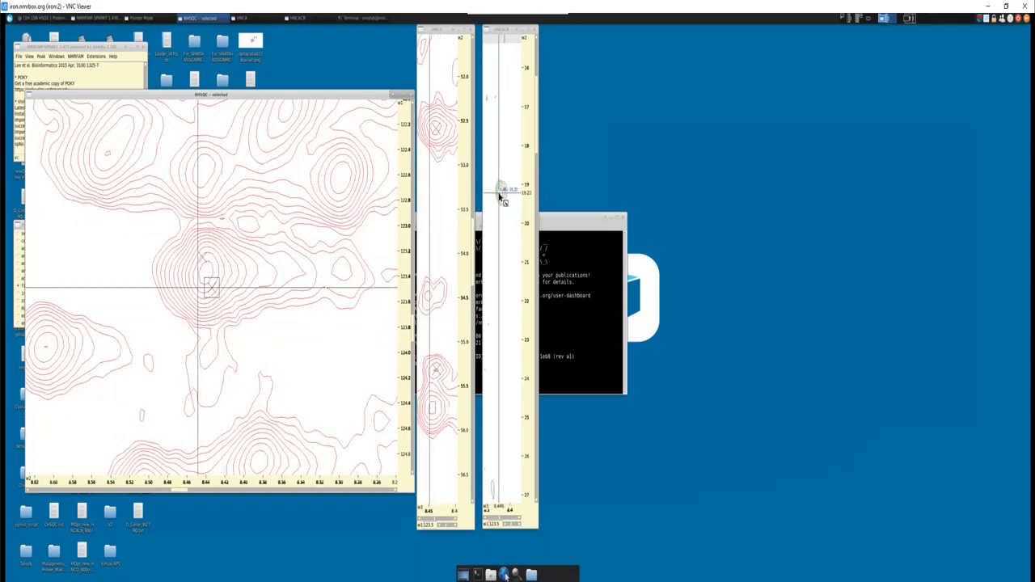
pyautogui.click(501, 195)
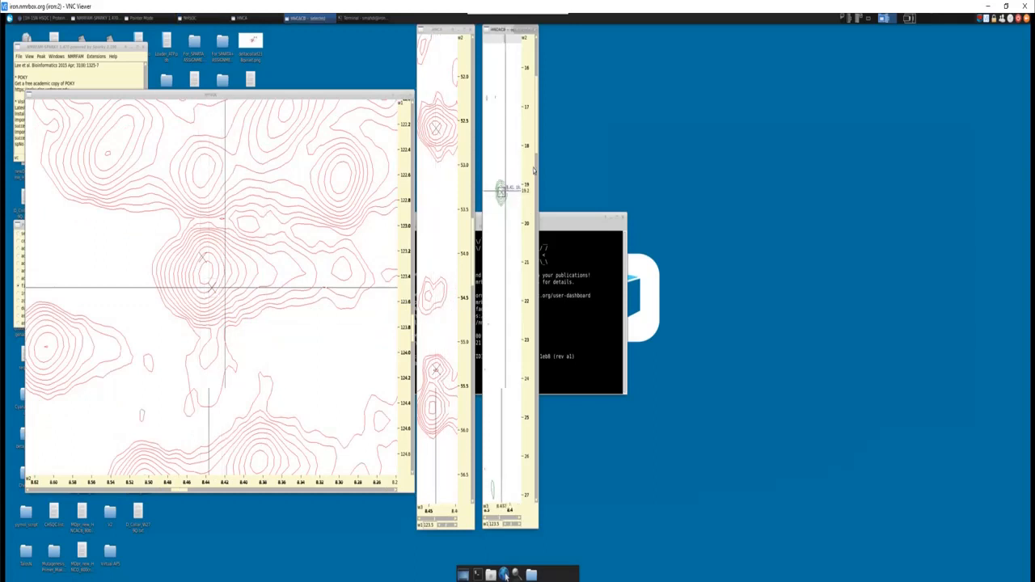
# - Centre the linked strips on the 123.3 and 123.5 ppm NHSQC peaks in turn and compare their HNCACB signals from about 18 to 45 ppm
pyautogui.moveTo(534, 131); pyautogui.dragTo(534, 163)
pyautogui.press('z')
pyautogui.press('o')
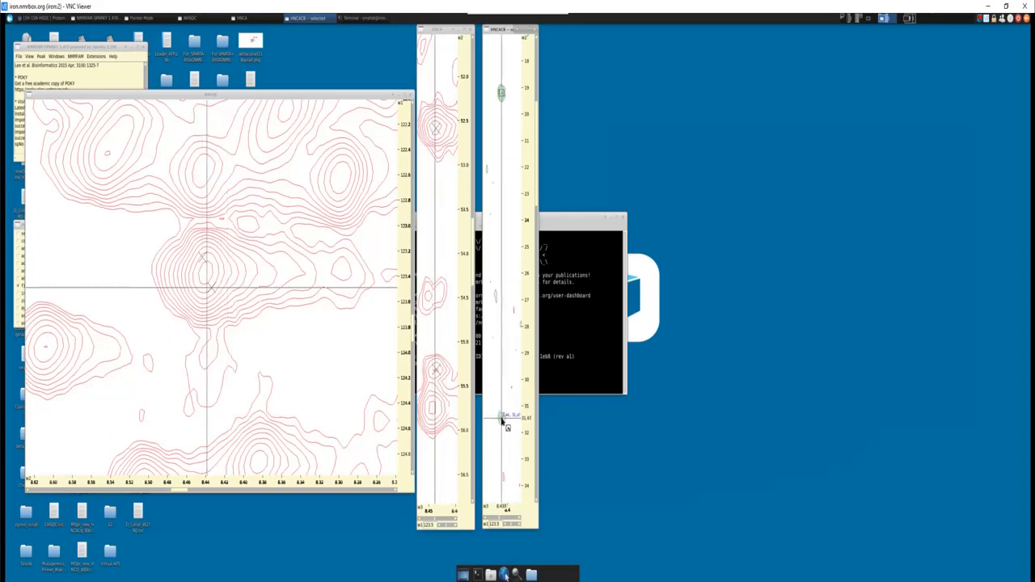
pyautogui.click(203, 262)
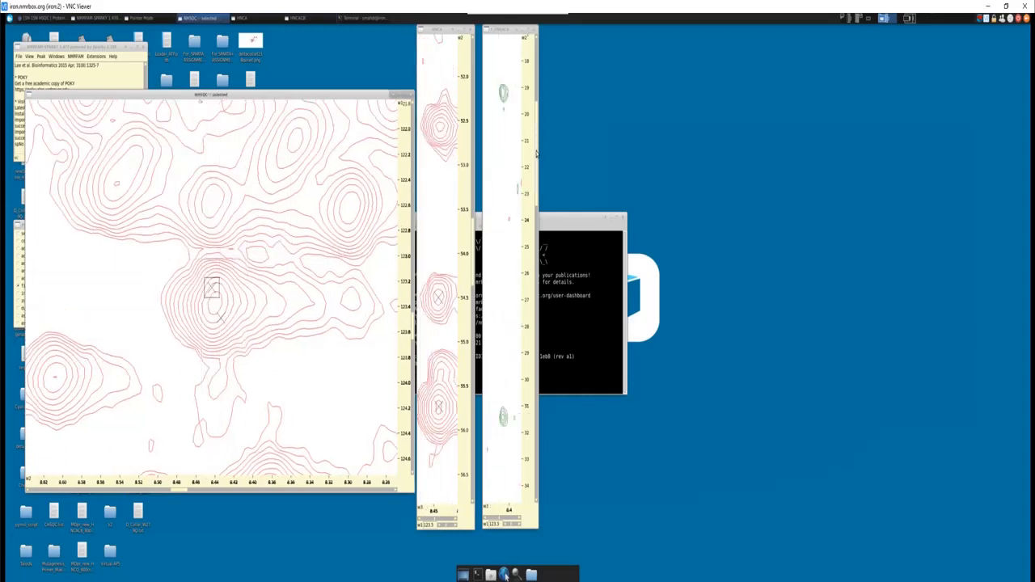
pyautogui.click(535, 190)
pyautogui.scroll(-3, 505, 240)
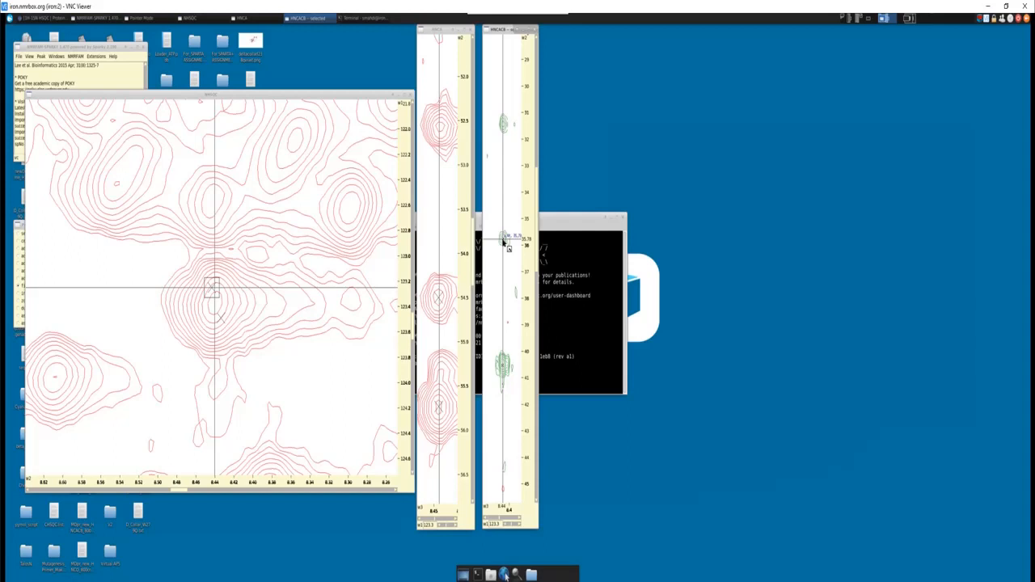
pyautogui.click(210, 289)
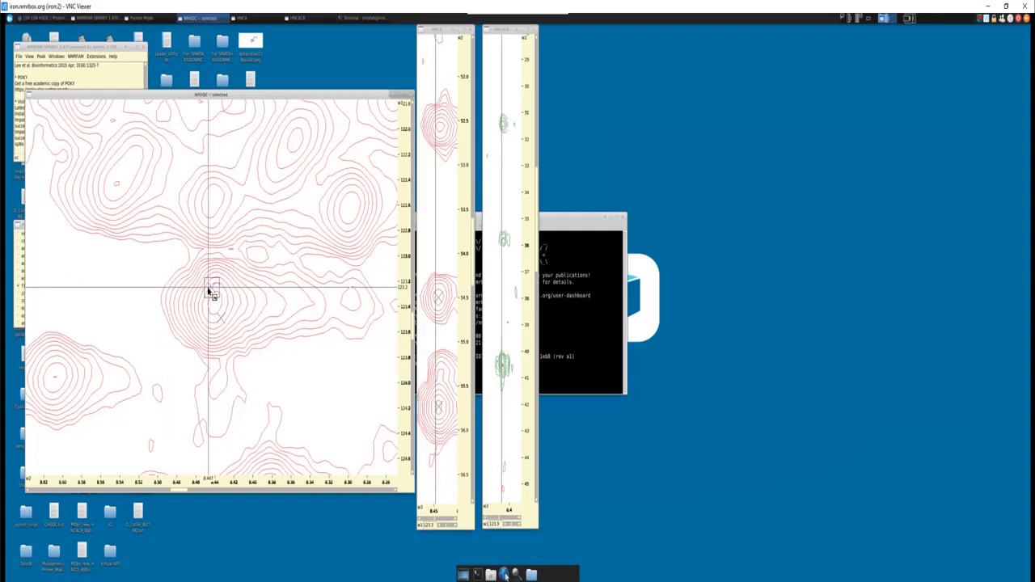
pyautogui.moveTo(221, 327); pyautogui.dragTo(220, 322)
pyautogui.press('v')
pyautogui.press('c')
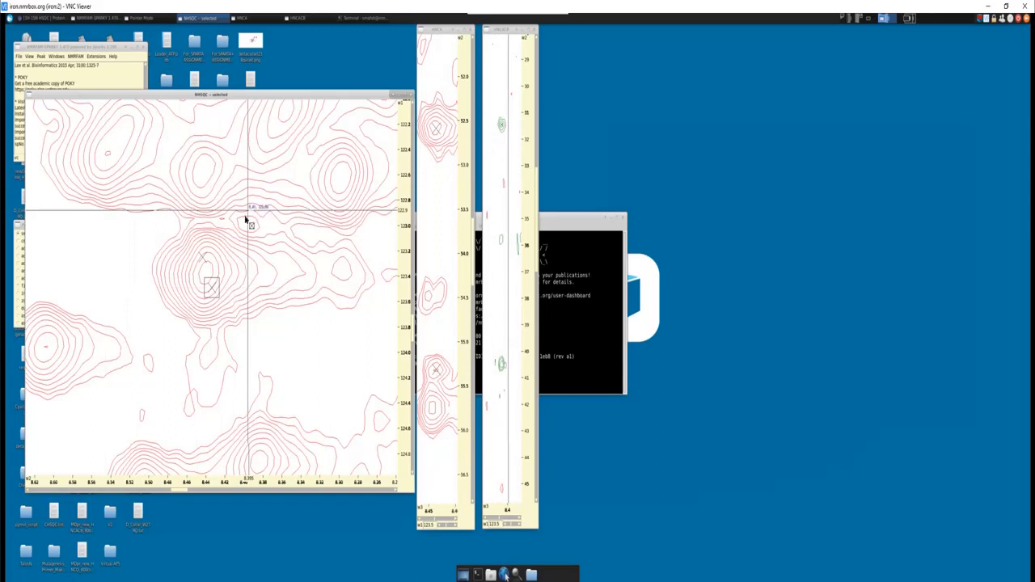
# - Replace the two overlapping NHSQC peaks with one peak at about 8.44 ppm proton and 123.4 ppm nitrogen, and centre the strips on it
pyautogui.moveTo(188, 236); pyautogui.dragTo(231, 317)
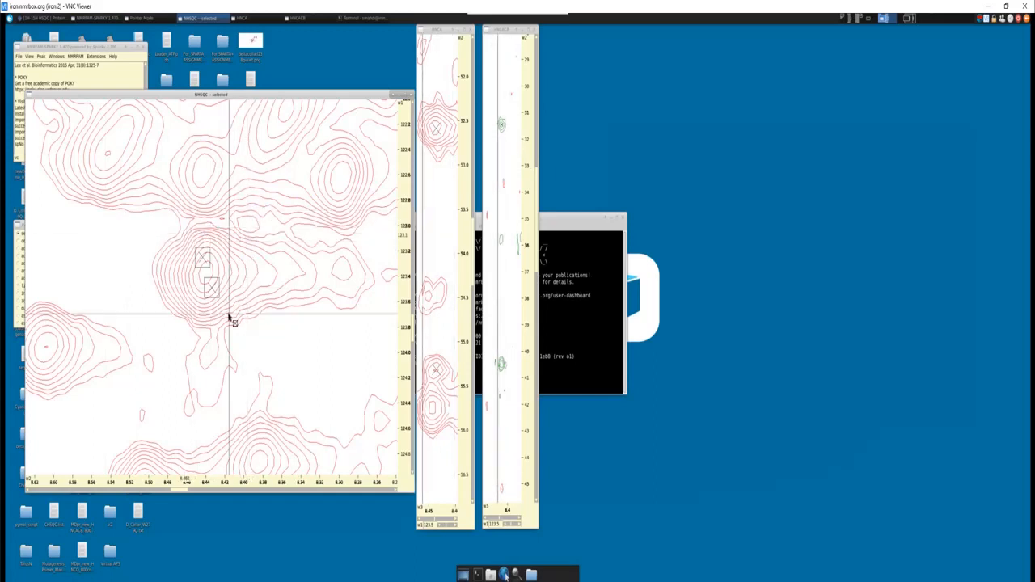
pyautogui.click(21, 288)
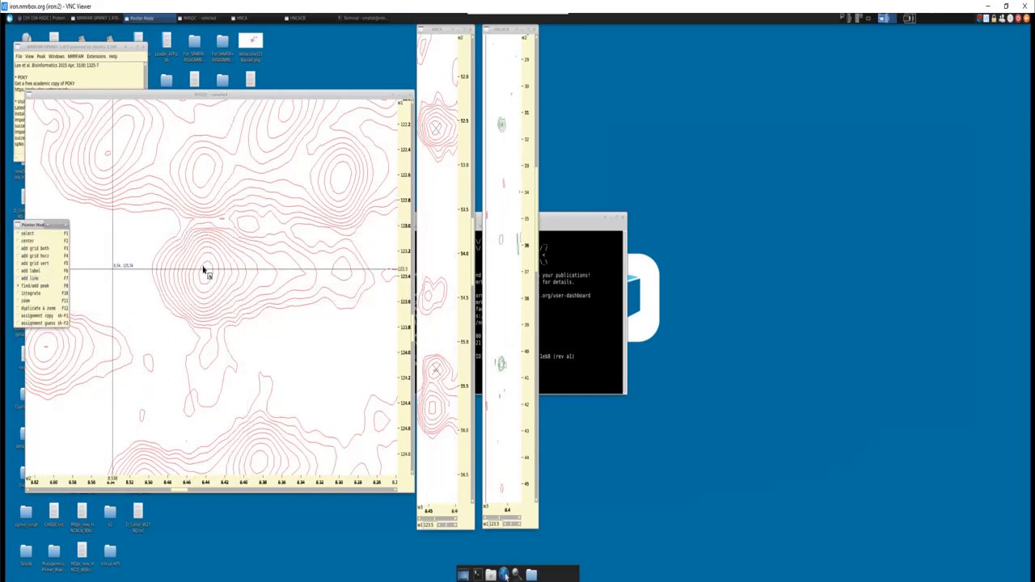
pyautogui.click(206, 274)
pyautogui.press('v')
pyautogui.press('c')
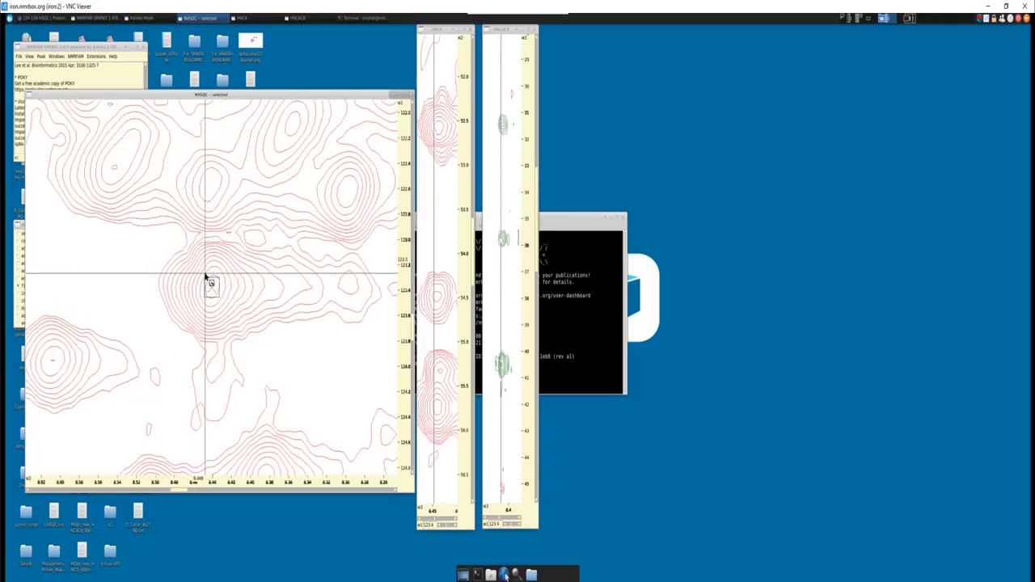
# - Pick the four HNCA signals at about 52.6, 54.5, 55.3 and 55.8 ppm in the 123.4 ppm nitrogen strip
pyautogui.click(21, 287)
pyautogui.click(439, 127)
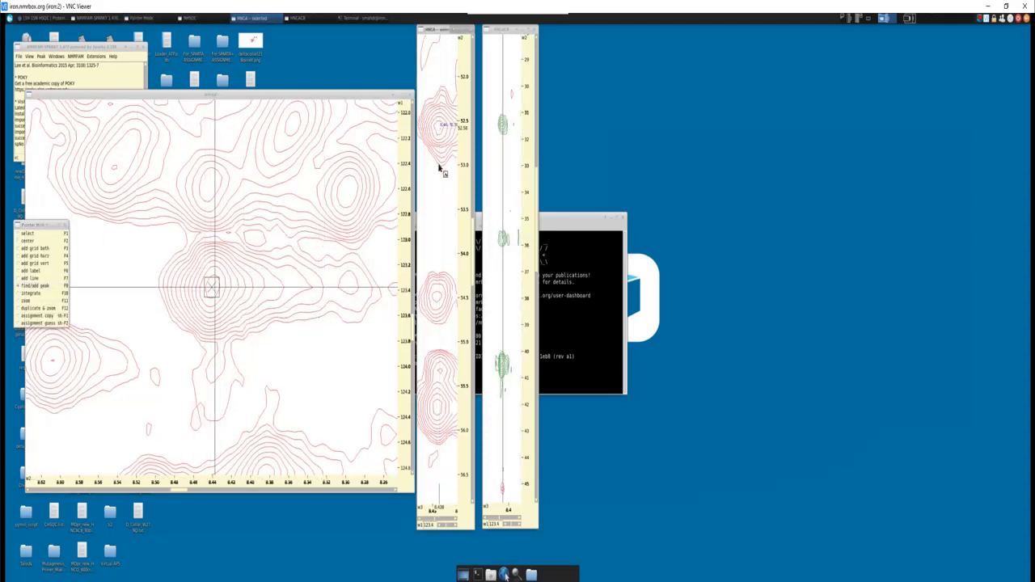
pyautogui.click(437, 297)
pyautogui.click(441, 373)
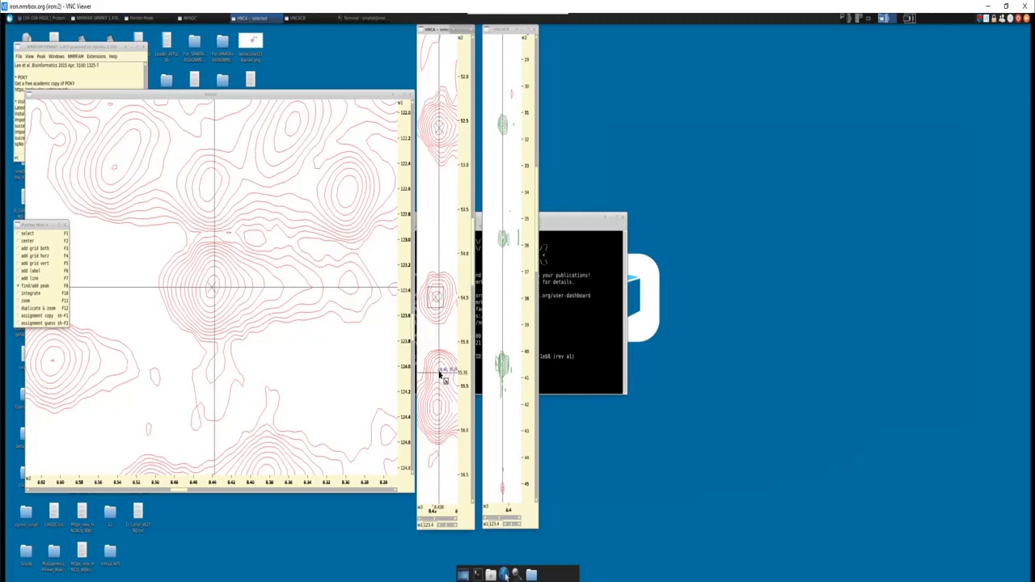
pyautogui.click(439, 408)
# - Pick the HNCACB Cβ signals at about 40.5, 35.7 and 31.4 ppm in the 123.4 ppm nitrogen strip
pyautogui.click(503, 385)
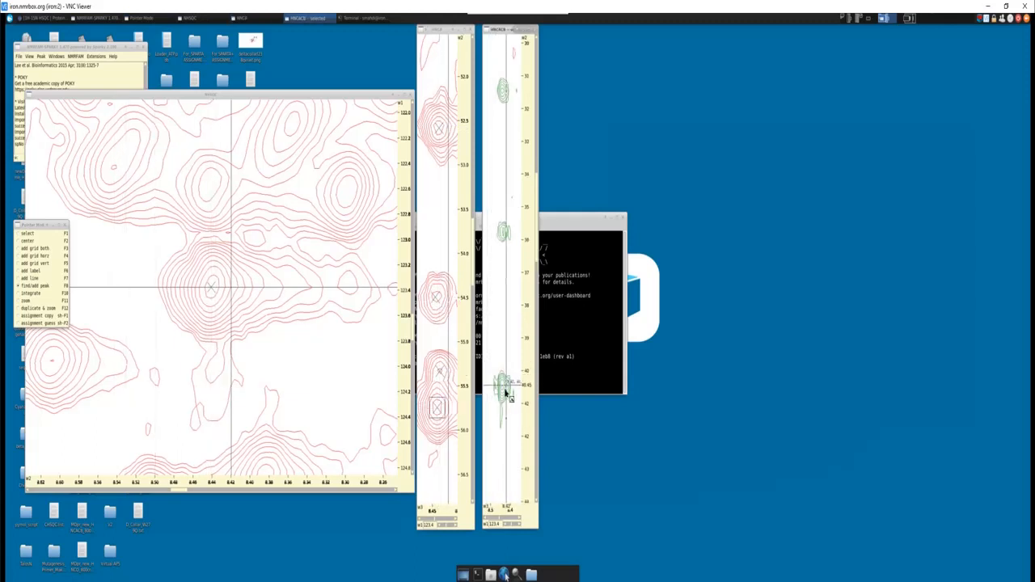
pyautogui.click(503, 229)
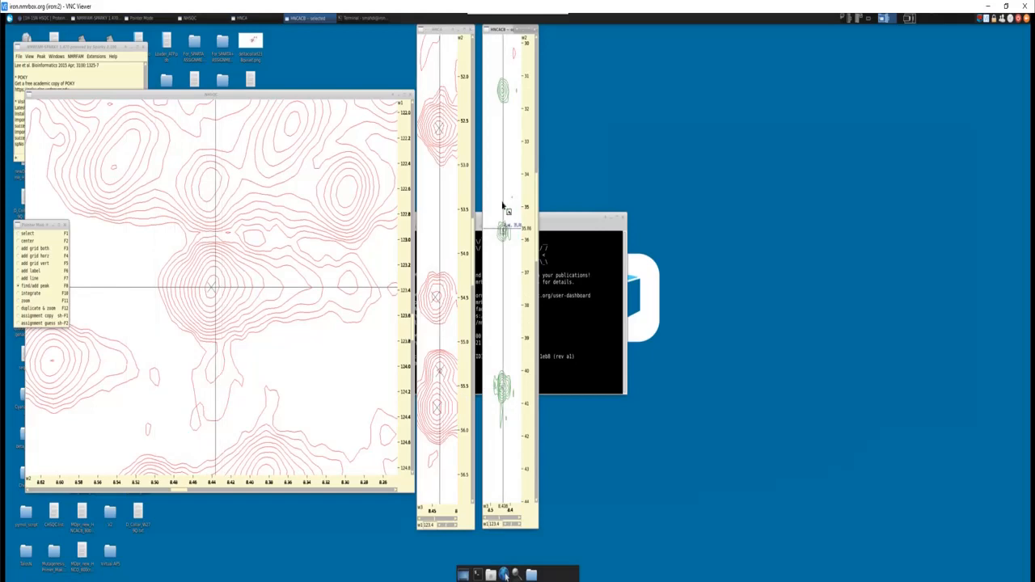
pyautogui.click(504, 90)
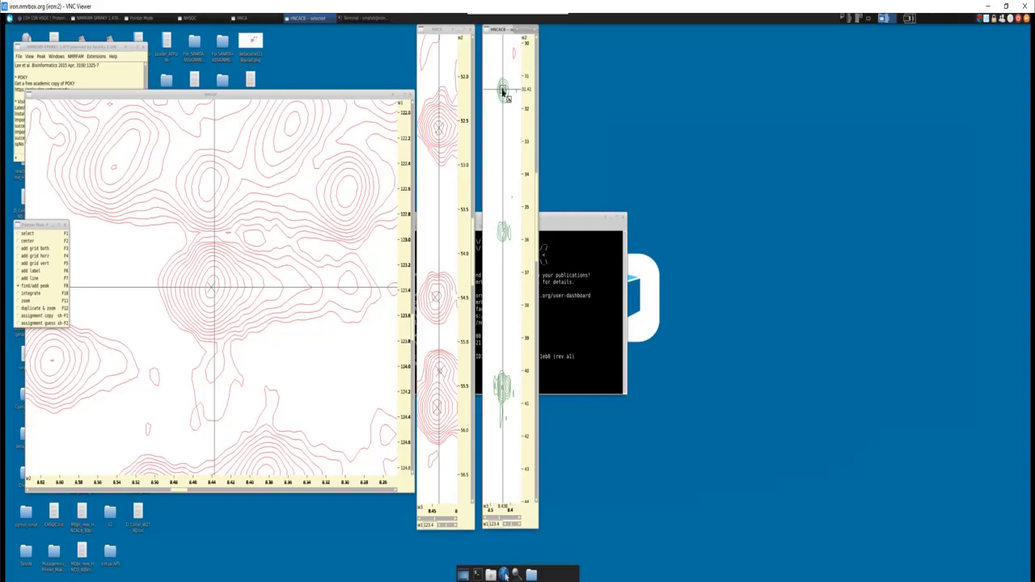
# - Return to the select pointer mode and show the crowded NHSQC region from about 114 to 132 ppm nitrogen
pyautogui.click(29, 235)
pyautogui.click(304, 283)
pyautogui.scroll(-2, 305, 283)
pyautogui.scroll(-3, 304, 283)
pyautogui.click(132, 287)
pyautogui.scroll(-3, 132, 288)
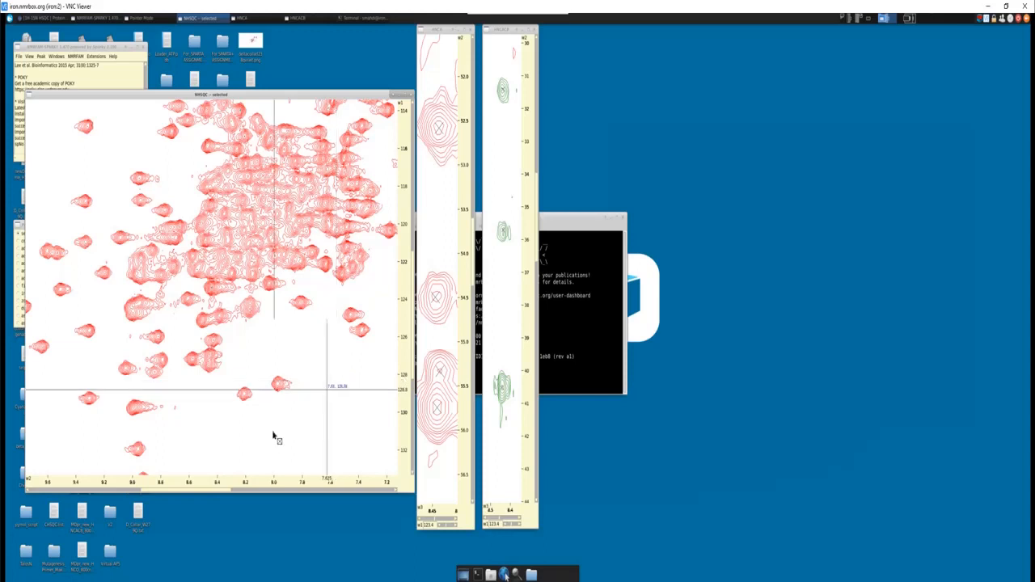
pyautogui.click(466, 101)
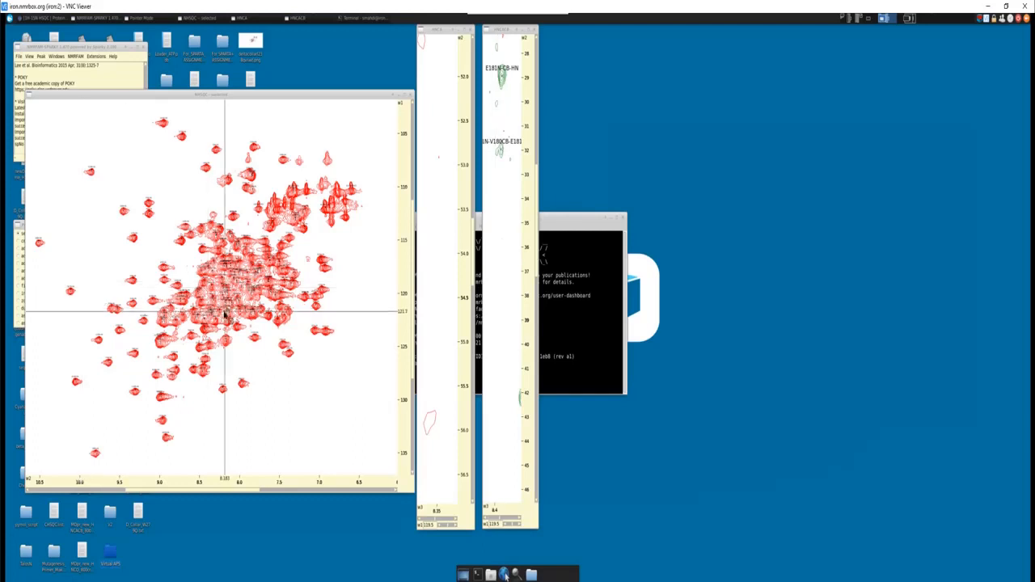
# - Find the G212 peak near 104 ppm nitrogen in the assigned NHSQC spectrum and centre the linked strips on it
pyautogui.scroll(3, 225, 312)
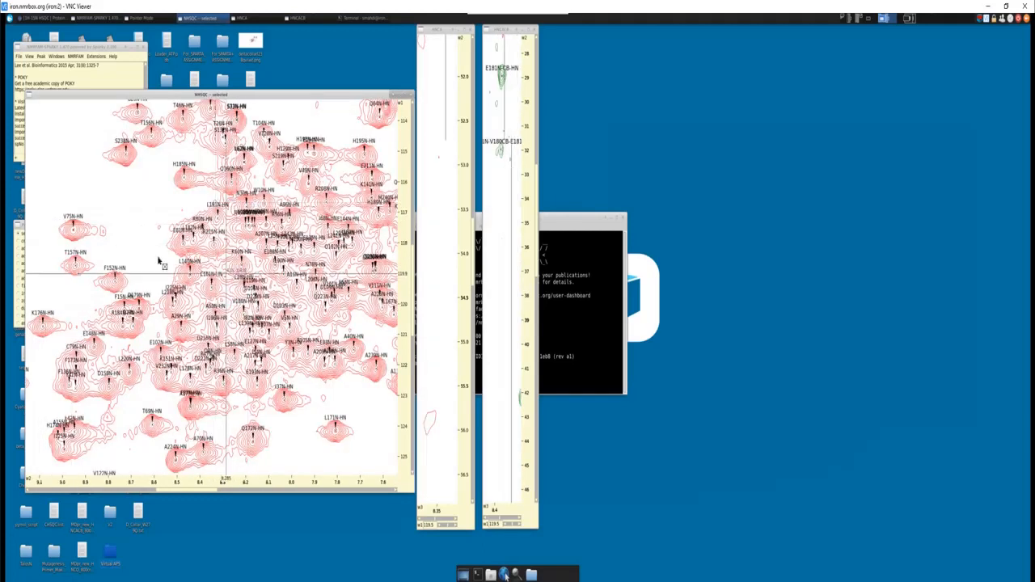
pyautogui.scroll(-2, 152, 192)
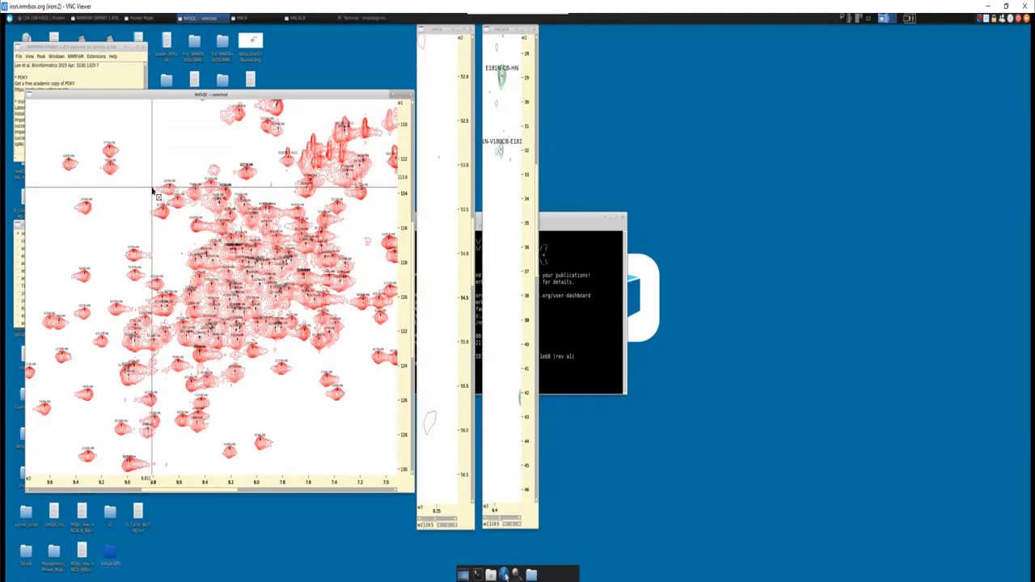
pyautogui.scroll(1, 152, 191)
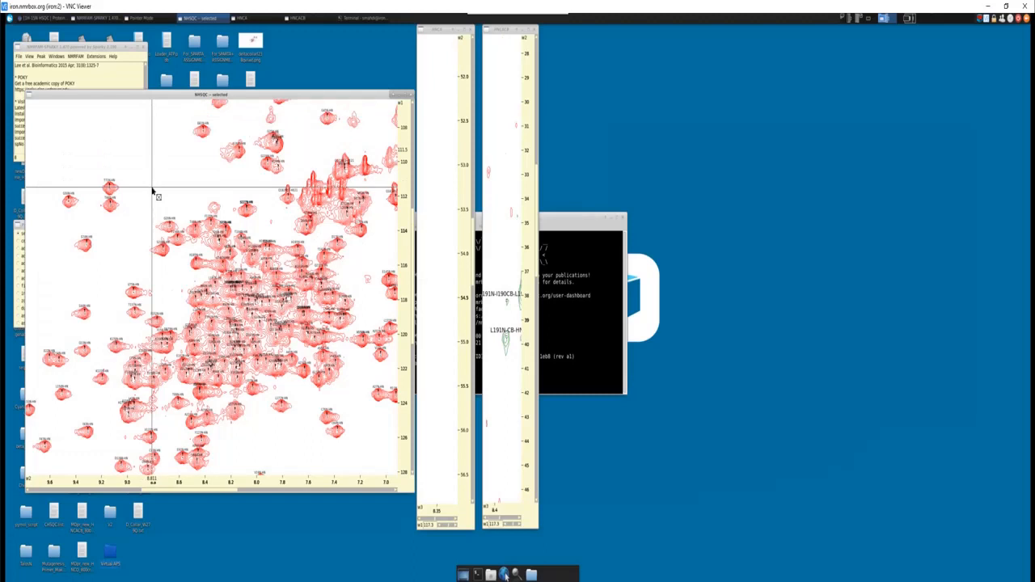
pyautogui.press('Up')
pyautogui.press('Up')
pyautogui.press('Up')
pyautogui.press('Up')
pyautogui.press('Left')
pyautogui.press('Up')
pyautogui.press('Left')
pyautogui.press('Down')
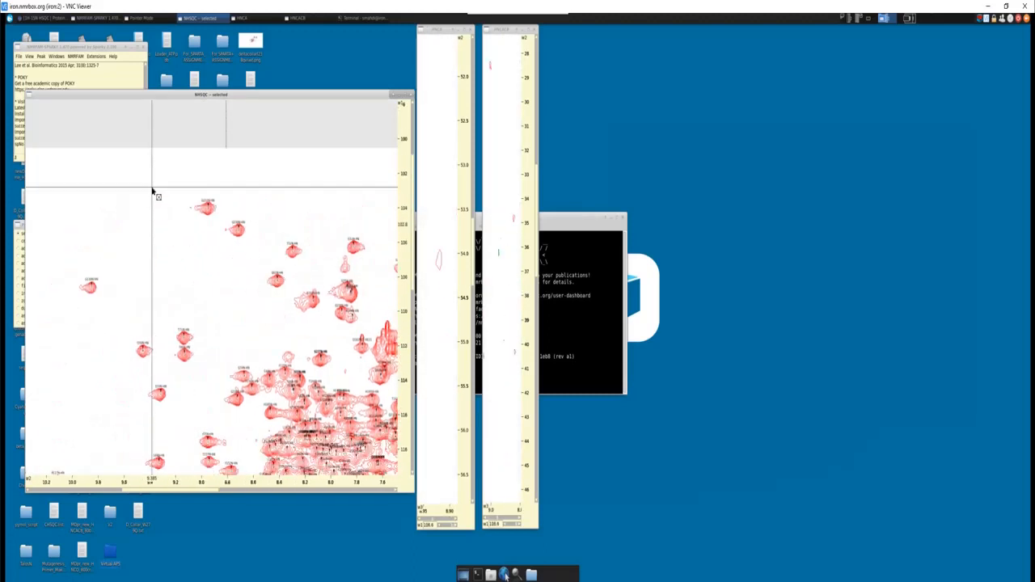
pyautogui.scroll(1, 194, 191)
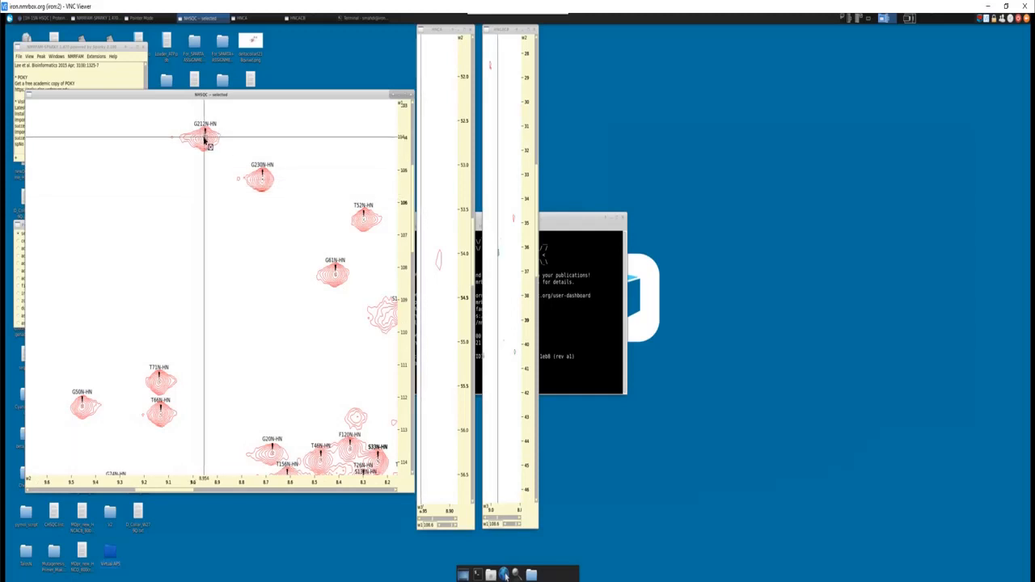
pyautogui.press('Up')
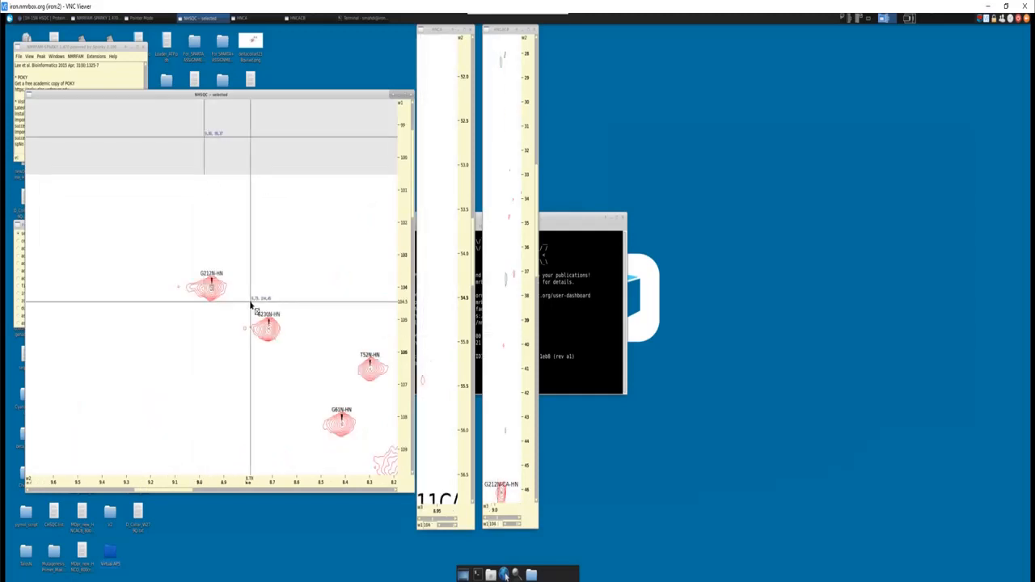
# - Examine the G212 HNCA strip for its own Cα signal and the preceding E211 Cα signal
pyautogui.click(451, 284)
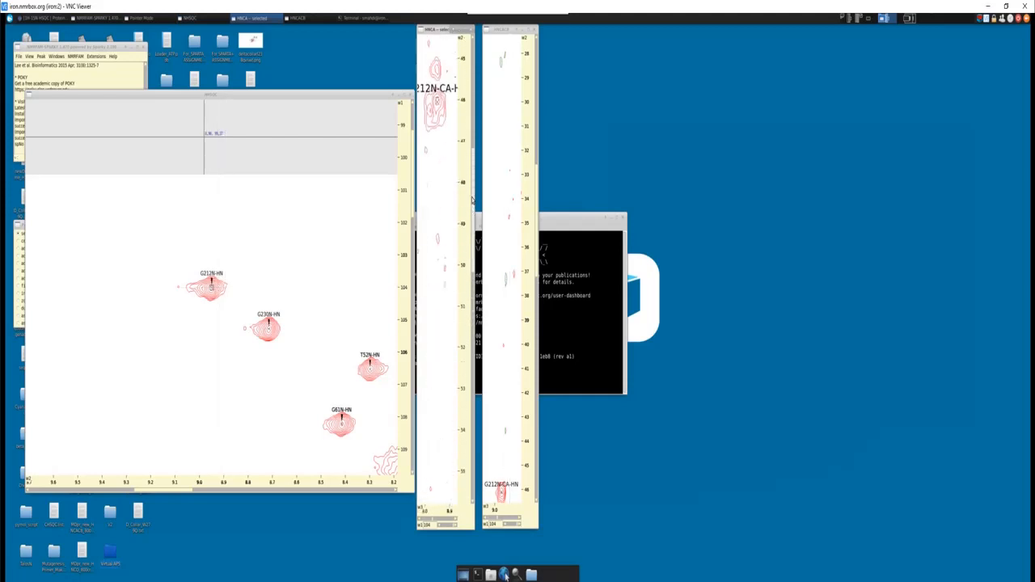
pyautogui.scroll(3, 472, 201)
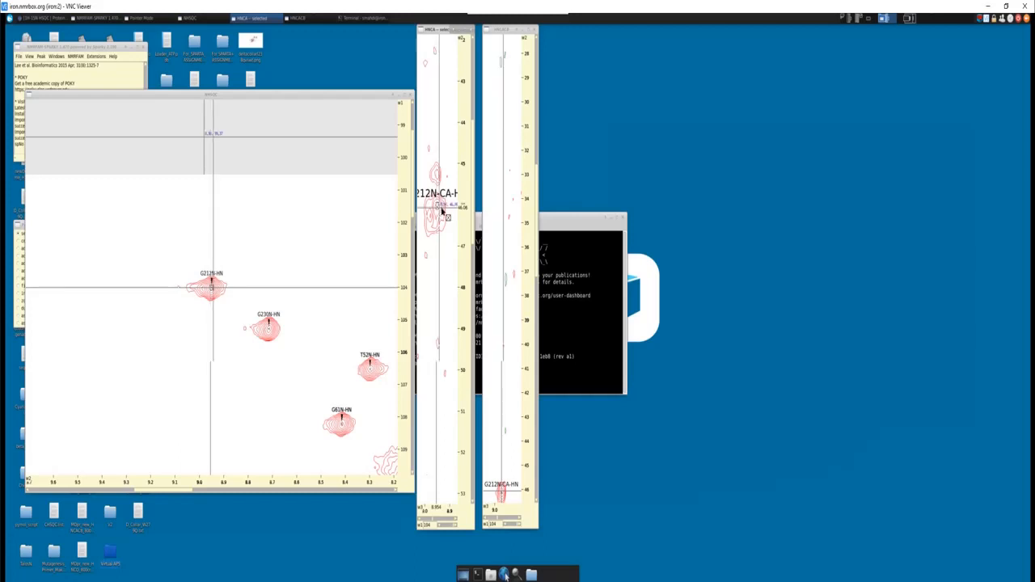
pyautogui.scroll(-9, 472, 177)
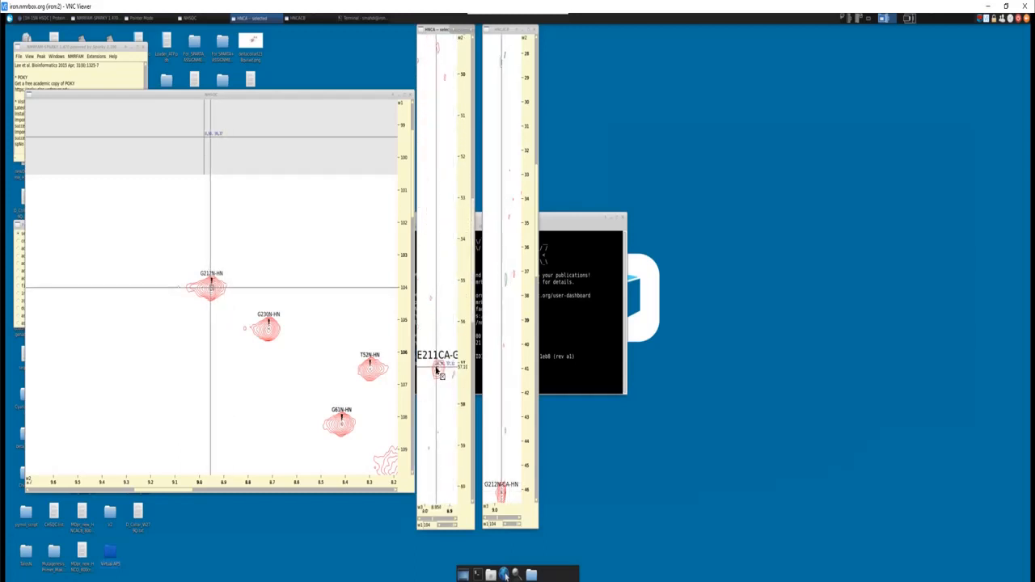
# - Examine the G212 HNCACB strip from about 18 to 65 ppm for its own Cα and the preceding residue's carbon signals
pyautogui.scroll(-12, 537, 280)
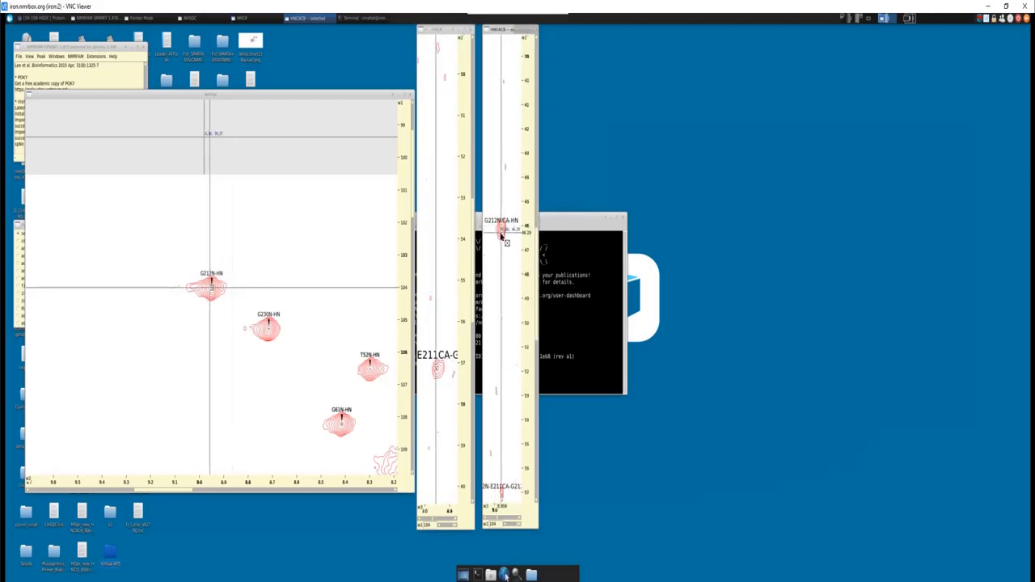
pyautogui.scroll(-8, 536, 256)
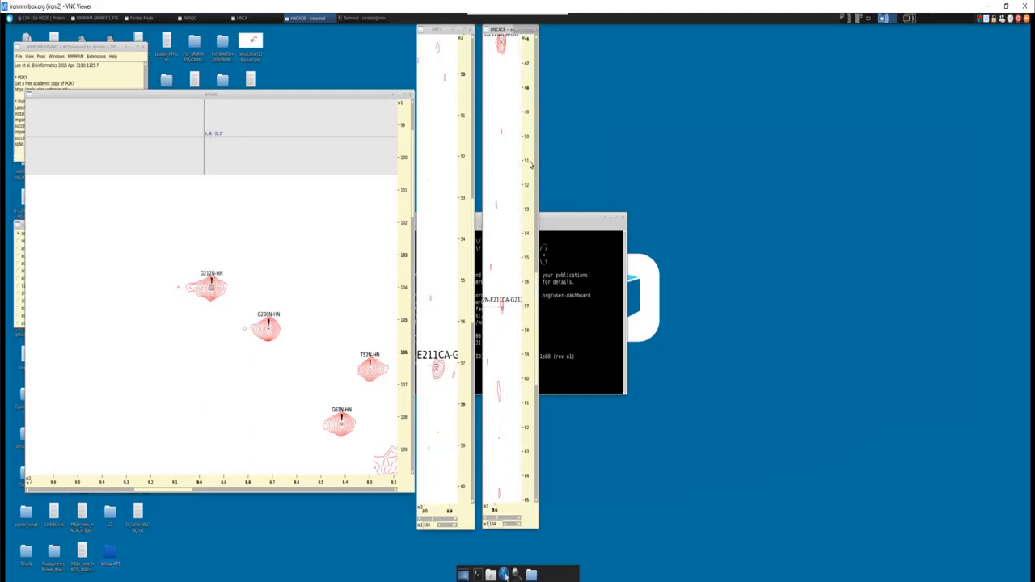
pyautogui.scroll(10, 534, 162)
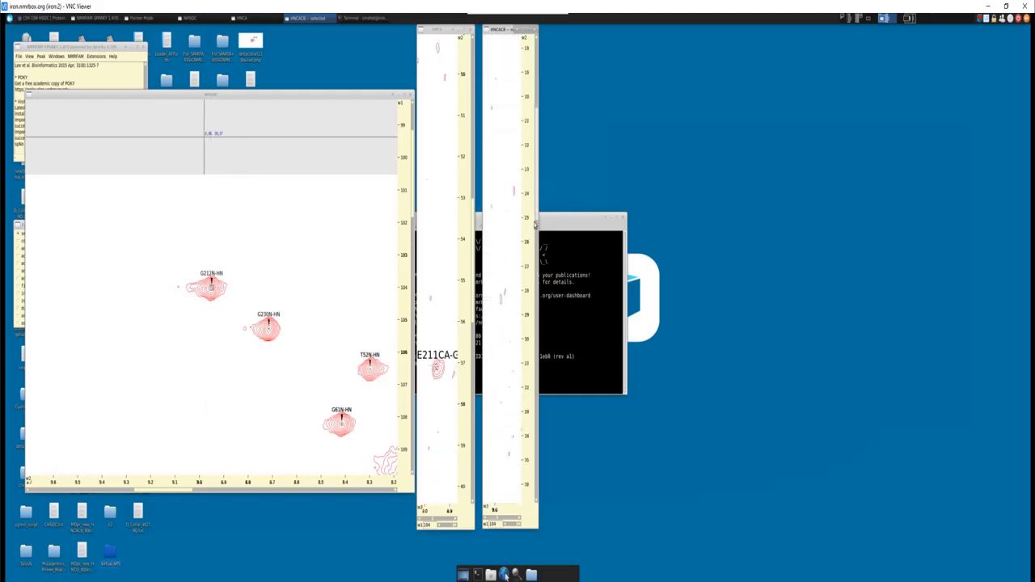
pyautogui.scroll(4, 535, 243)
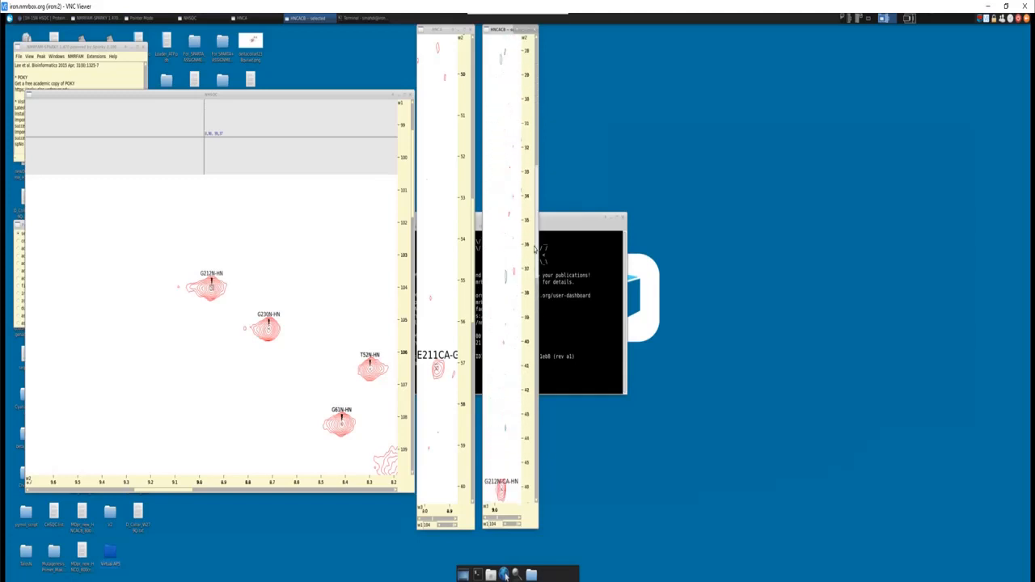
pyautogui.scroll(-8, 533, 218)
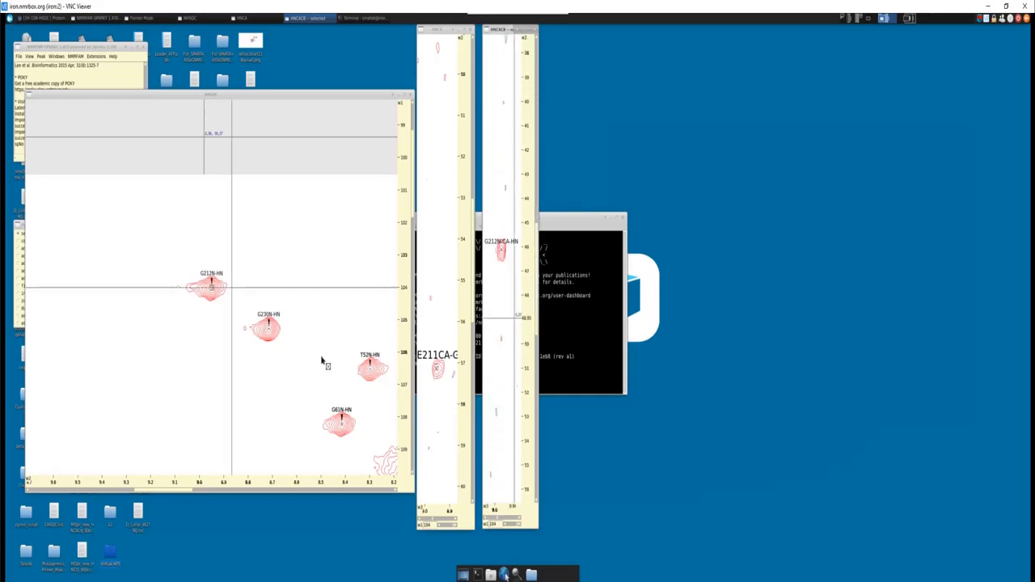
# - Centre the linked strips on the G230 NHSQC peak and examine its HNCA strip for its own and the preceding D229 Cα signals
pyautogui.click(269, 329)
pyautogui.press('v')
pyautogui.press('c')
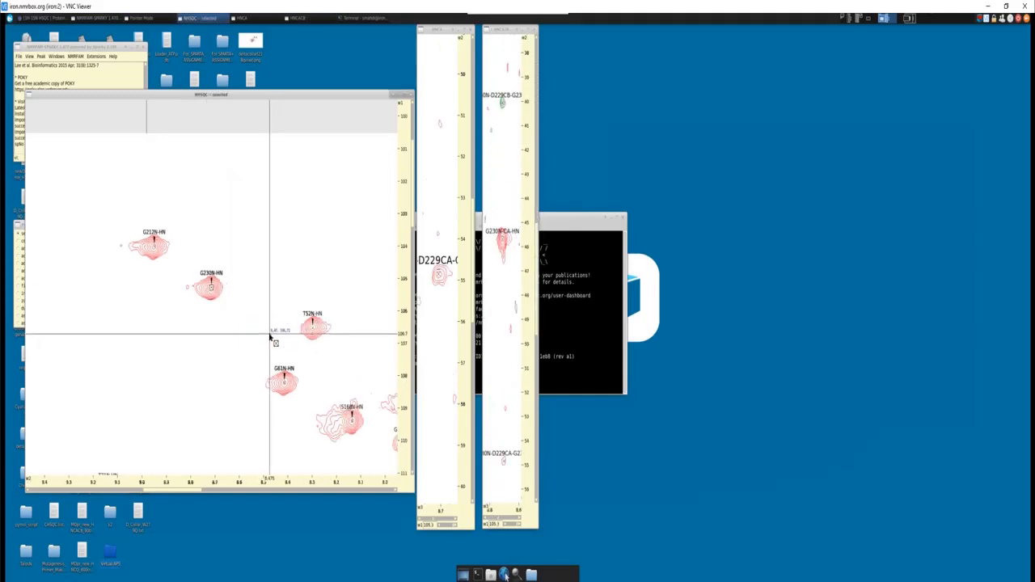
pyautogui.click(469, 235)
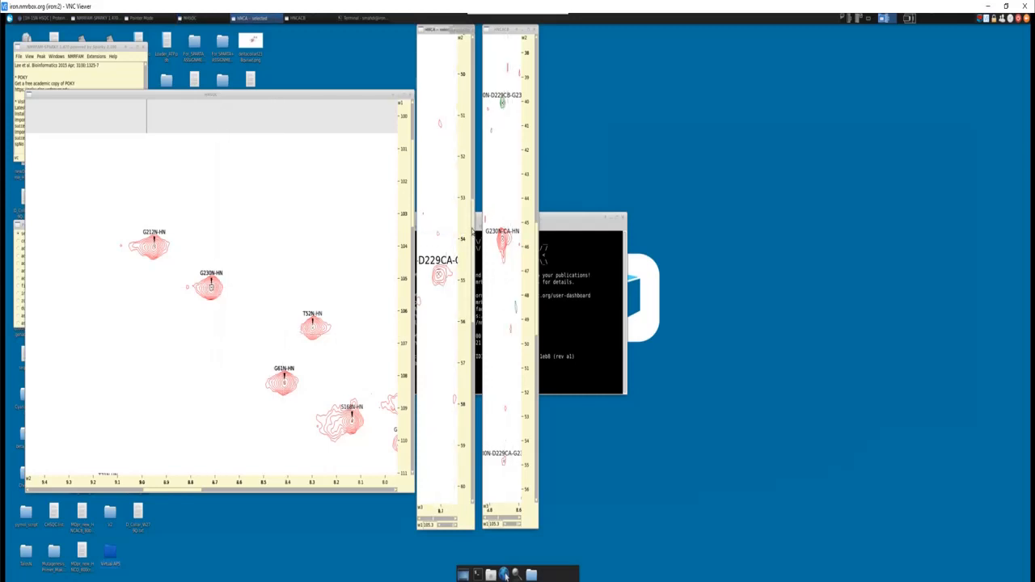
pyautogui.scroll(5, 443, 231)
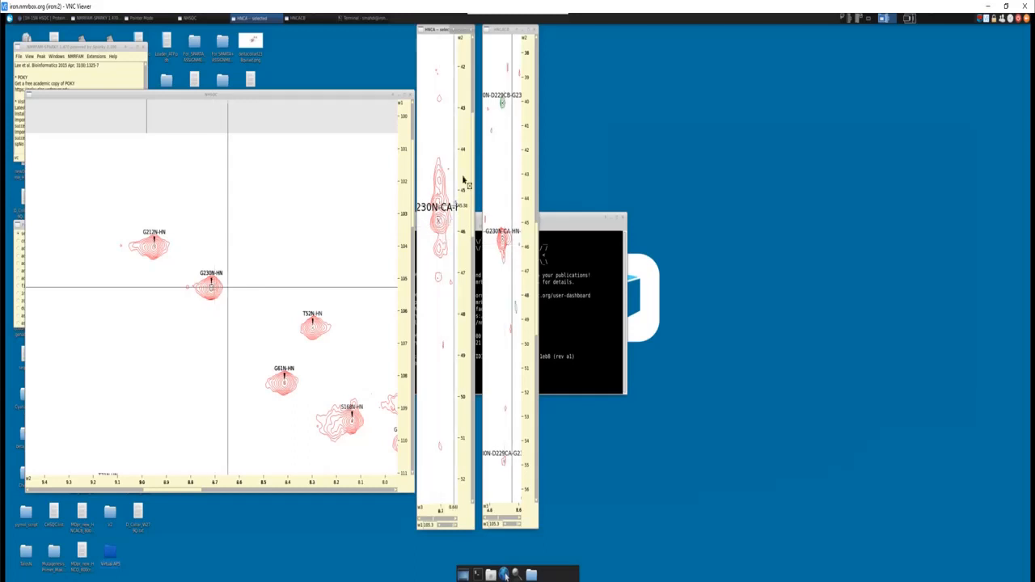
pyautogui.scroll(-1, 472, 205)
pyautogui.moveTo(473, 204); pyautogui.dragTo(472, 232)
# - Review the G230 region of the NHSQC, consult the amino-acid aliphatic carbon shift chart, and put the chart away
pyautogui.click(214, 279)
pyautogui.press('z')
pyautogui.press('o')
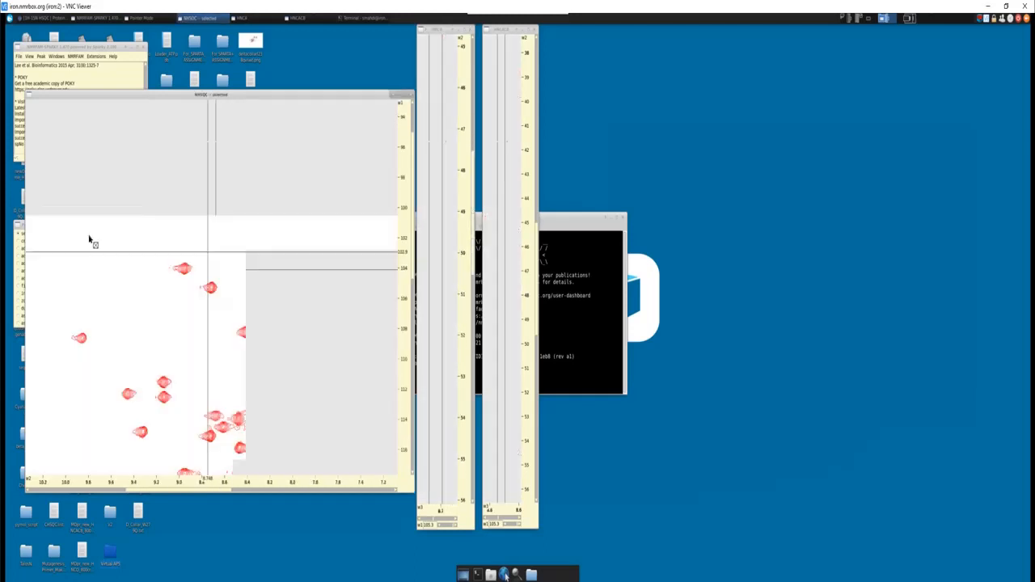
pyautogui.press('z')
pyautogui.press('i')
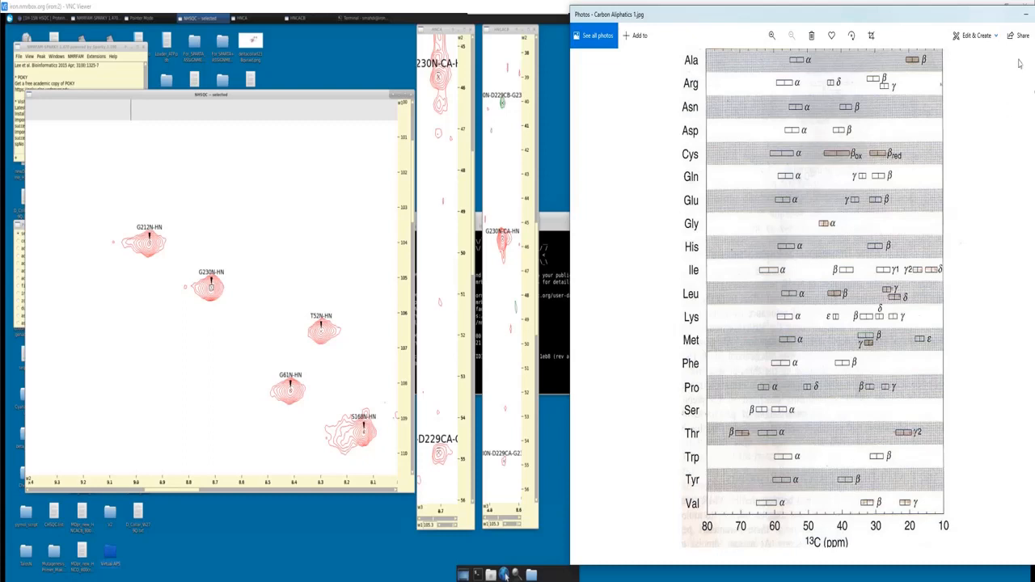
pyautogui.click(1026, 13)
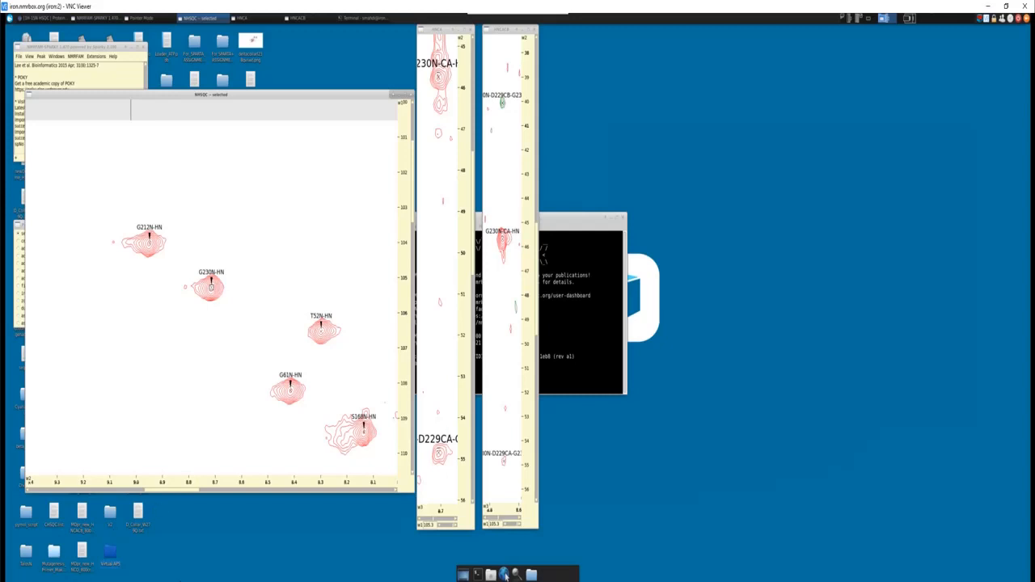
# - Switch to the protein sequence document in Word and search it for every glycine with the term G
pyautogui.hotkey('alt', 'Tab')
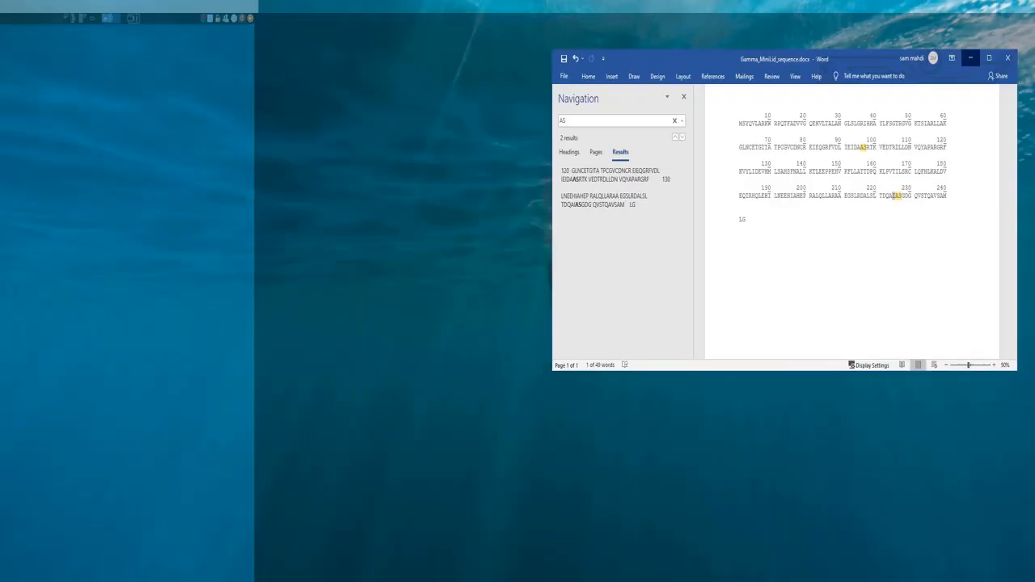
pyautogui.click(584, 121)
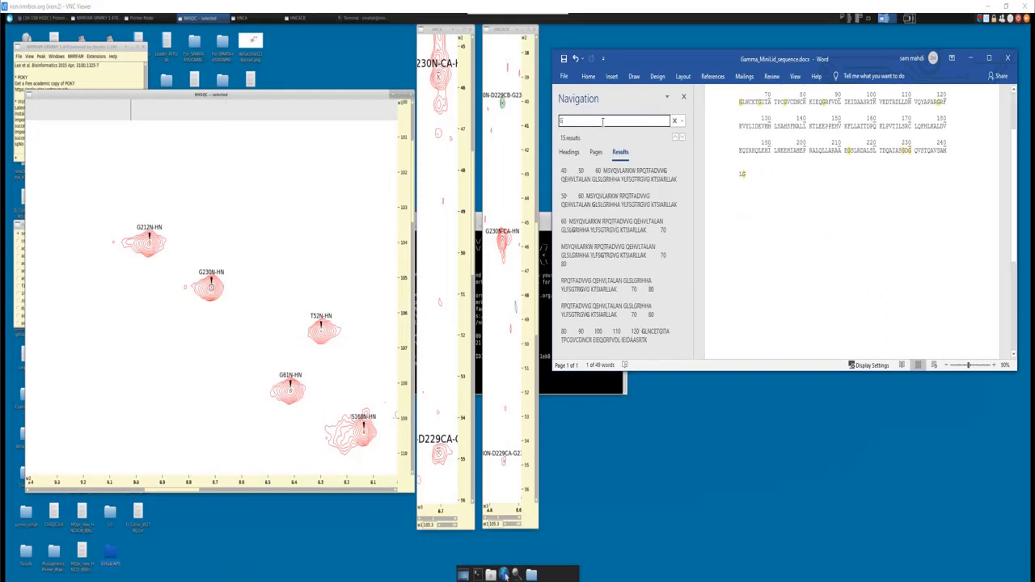
pyautogui.scroll(3, 849, 245)
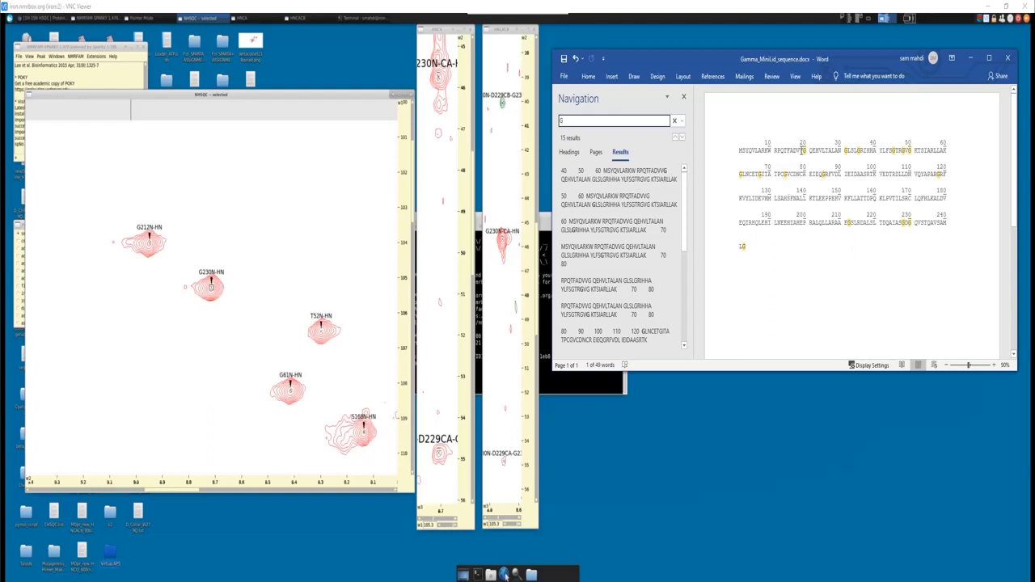
# - Check which residue precedes each highlighted glycine in the sequence, through the final LG pair, and put the document away
pyautogui.click(801, 150)
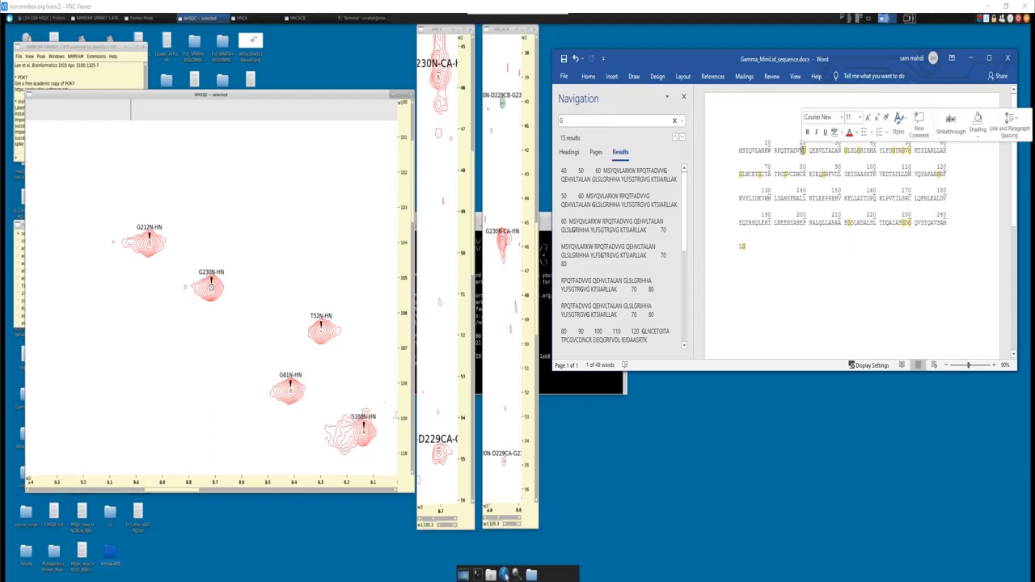
pyautogui.click(802, 151)
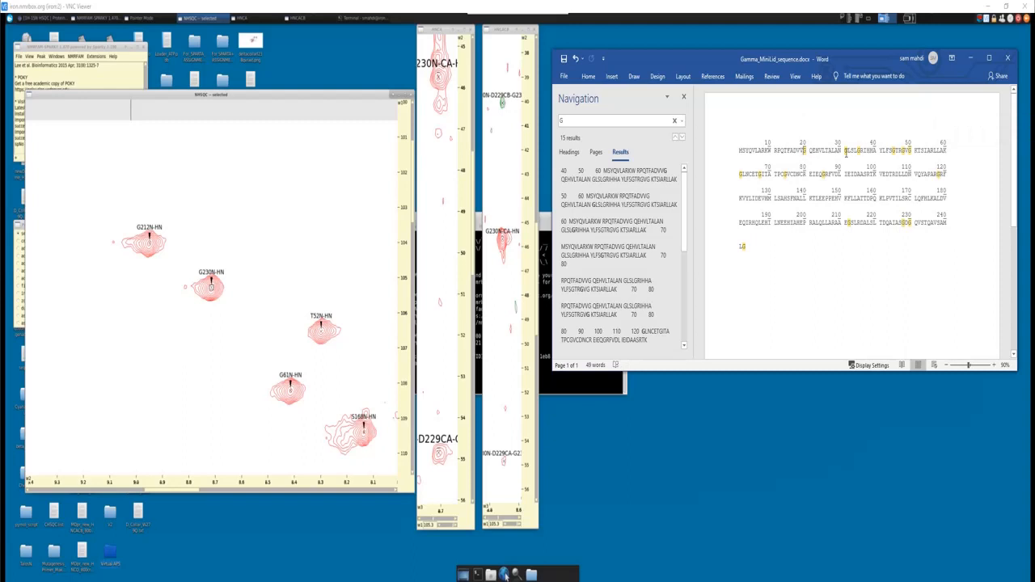
pyautogui.doubleClick(840, 151)
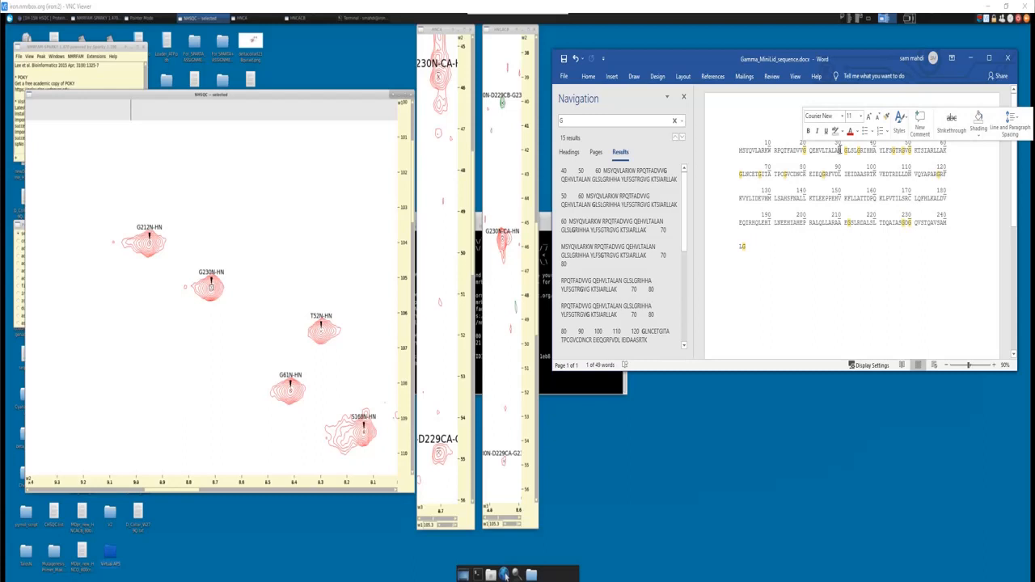
pyautogui.click(842, 150)
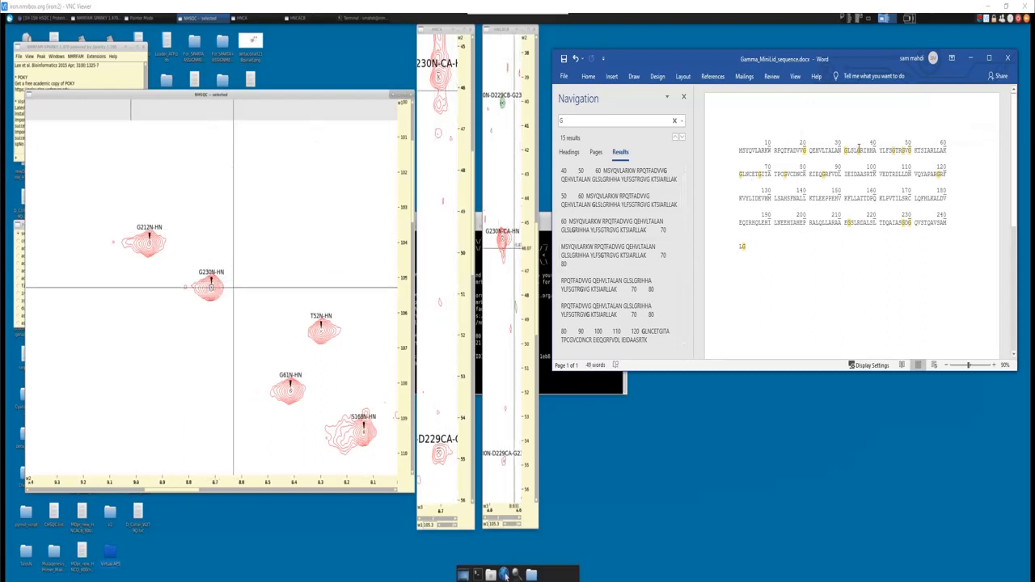
pyautogui.doubleClick(858, 151)
pyautogui.moveTo(755, 175); pyautogui.dragTo(763, 175)
pyautogui.moveTo(905, 223); pyautogui.dragTo(911, 223)
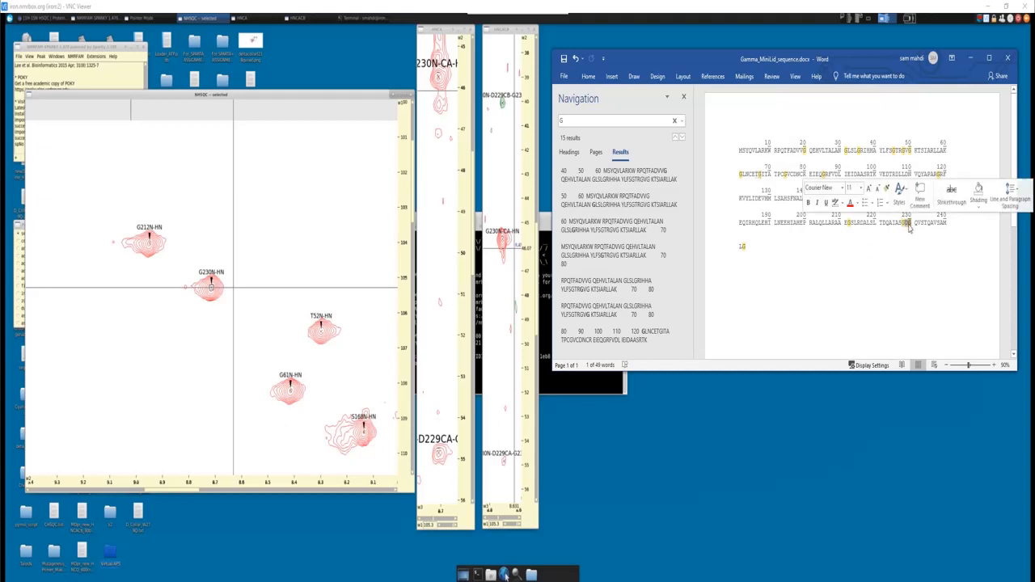
pyautogui.moveTo(737, 246); pyautogui.dragTo(749, 246)
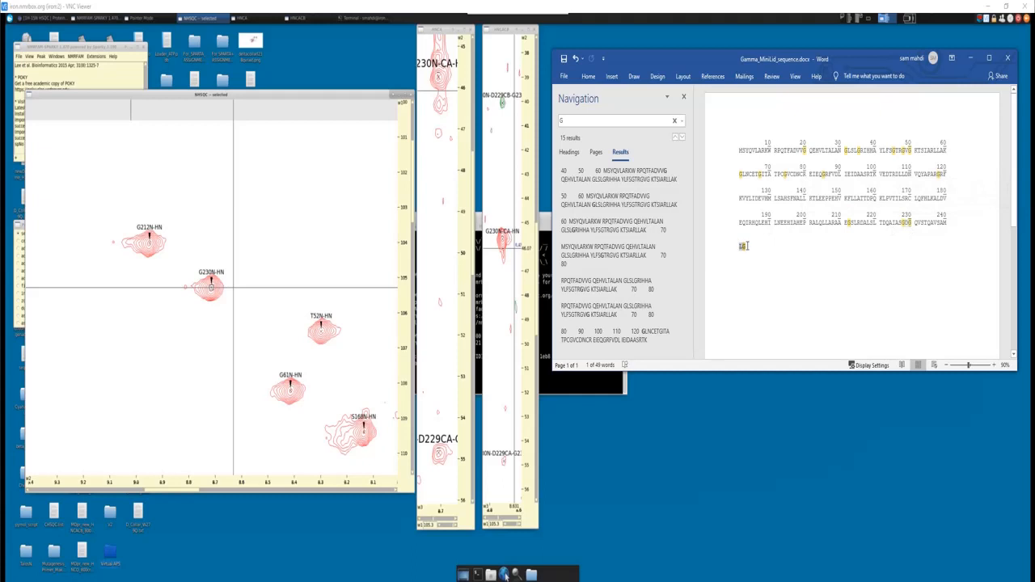
pyautogui.click(748, 247)
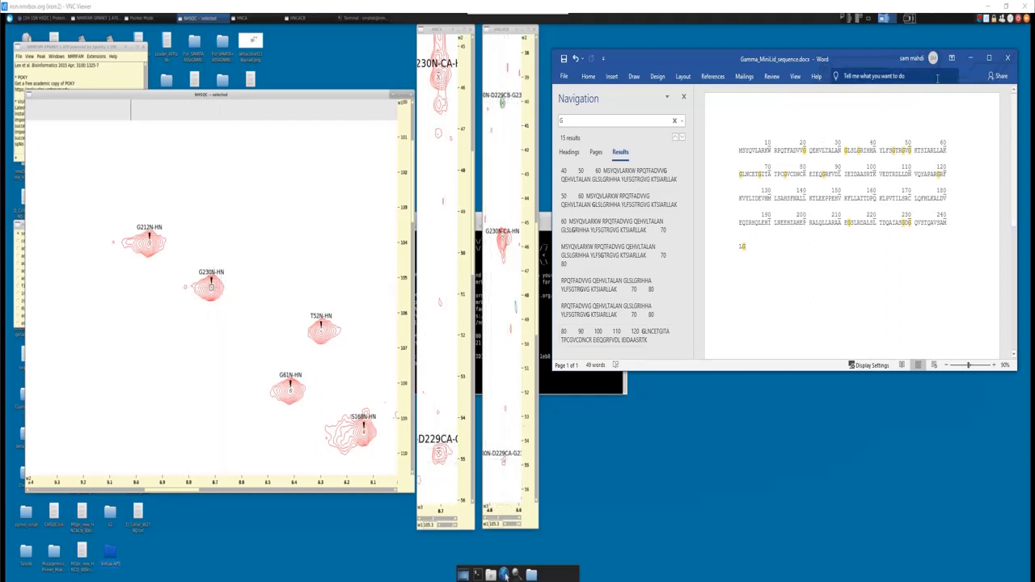
pyautogui.click(970, 57)
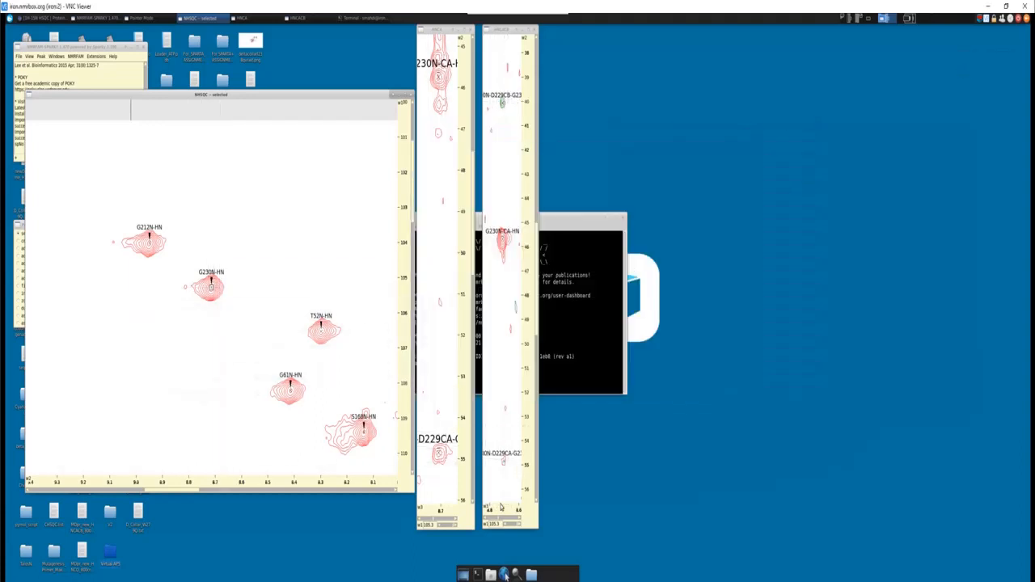
# - Build a strip plot from the D229 Cα and Cβ peaks of the G230 HNCACB strip, adding the matching strips
pyautogui.click(504, 464)
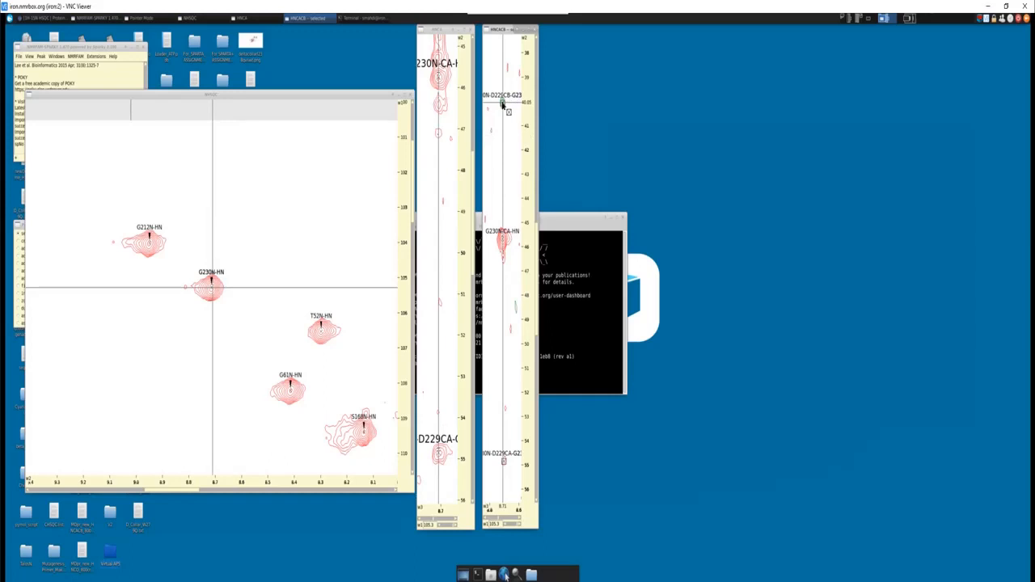
pyautogui.press('s')
pyautogui.press('p')
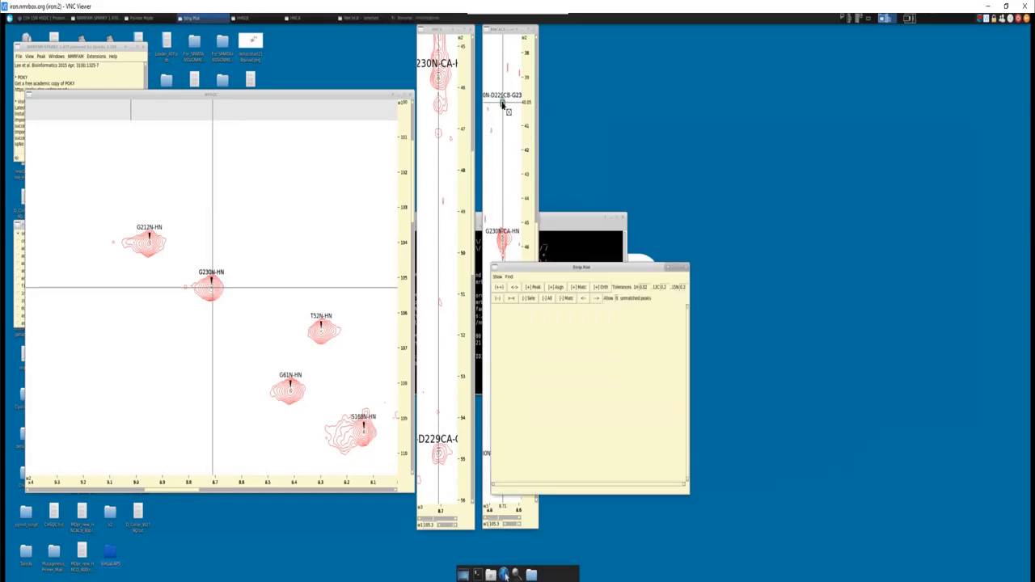
pyautogui.click(498, 277)
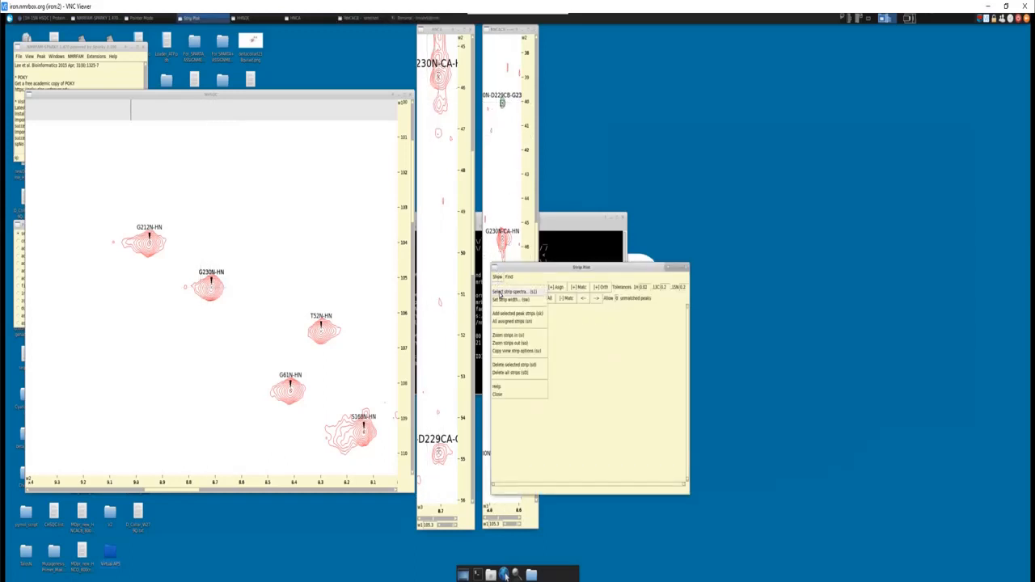
pyautogui.click(502, 292)
pyautogui.click(499, 331)
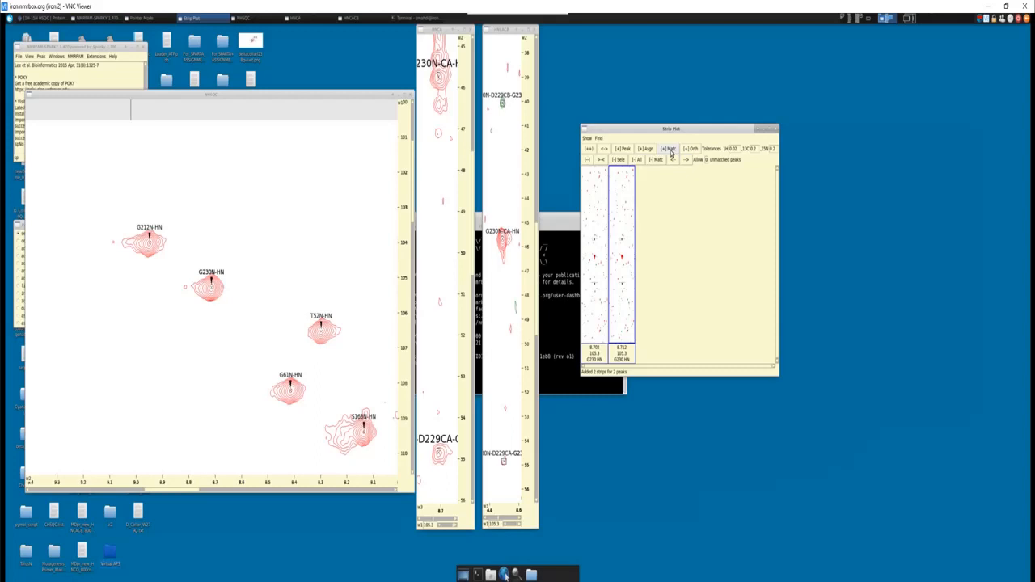
pyautogui.click(671, 151)
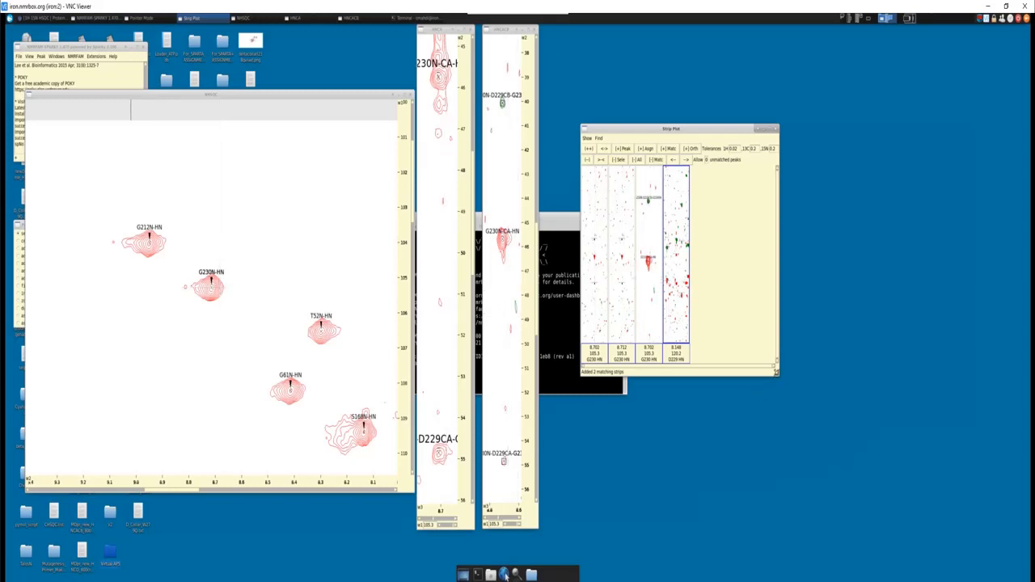
pyautogui.moveTo(778, 378); pyautogui.dragTo(903, 394)
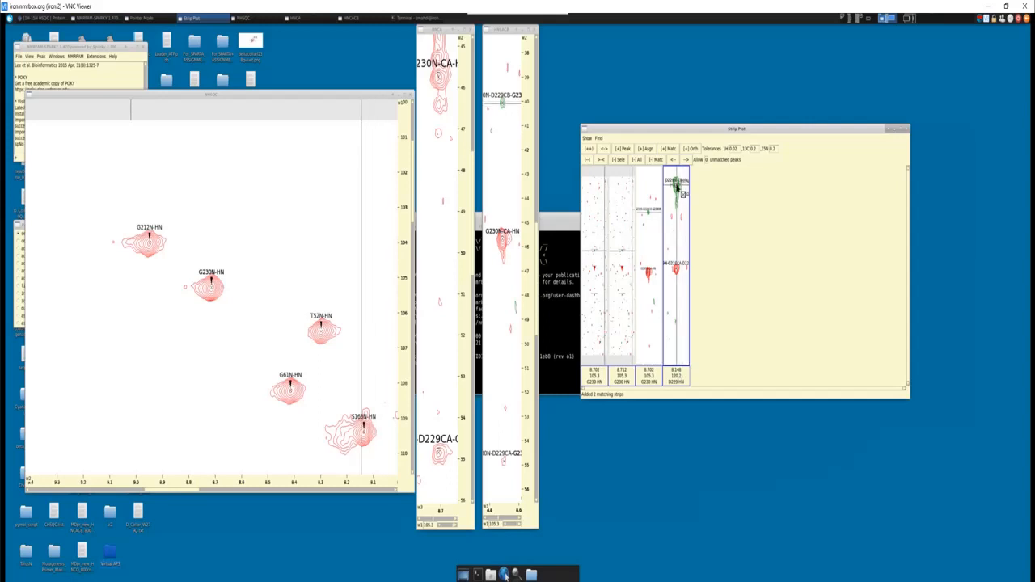
# - Open the peak list of the NHSQC spectrum and look through its entries
pyautogui.click(346, 278)
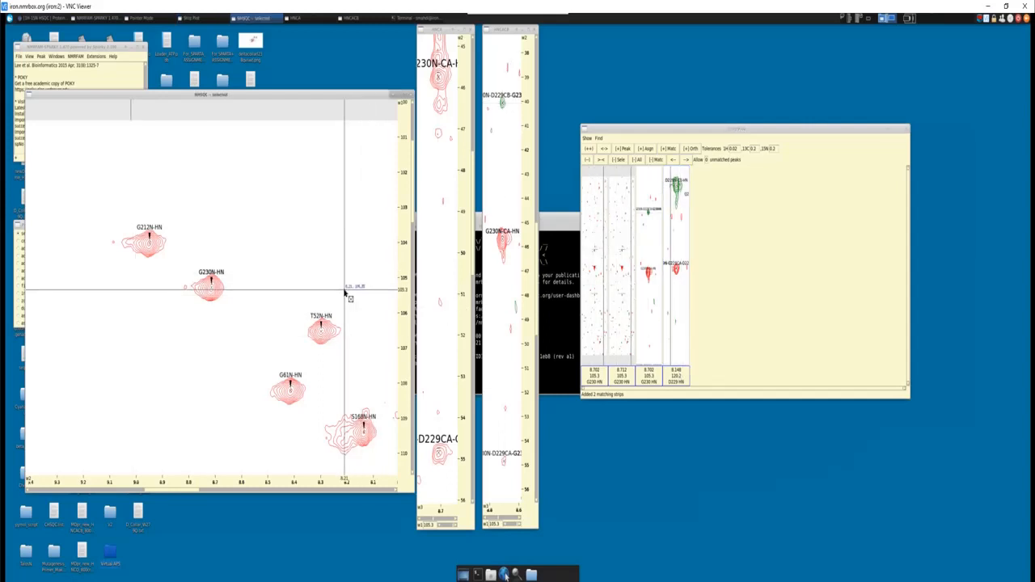
pyautogui.press('l')
pyautogui.press('t')
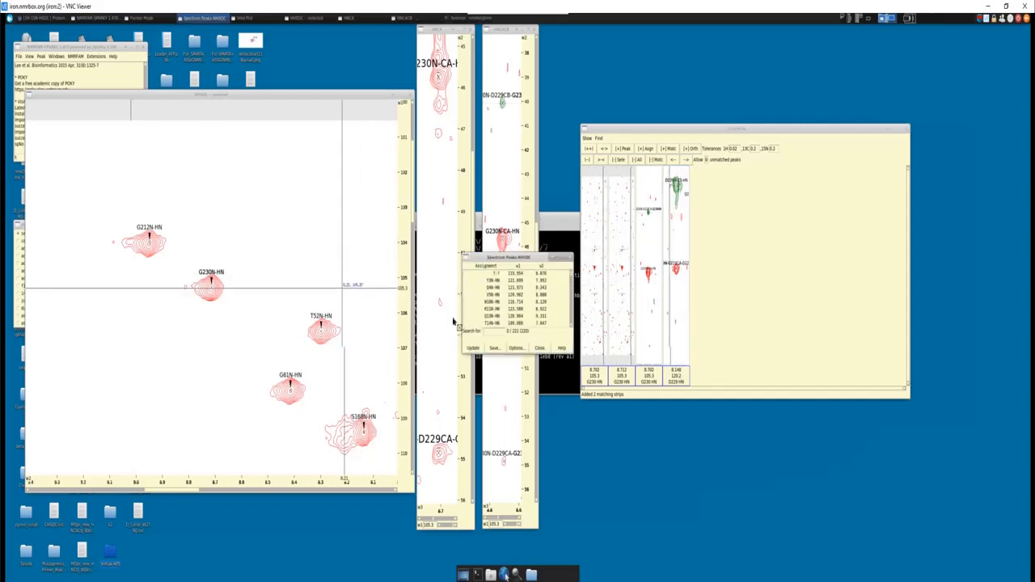
pyautogui.scroll(1, 492, 299)
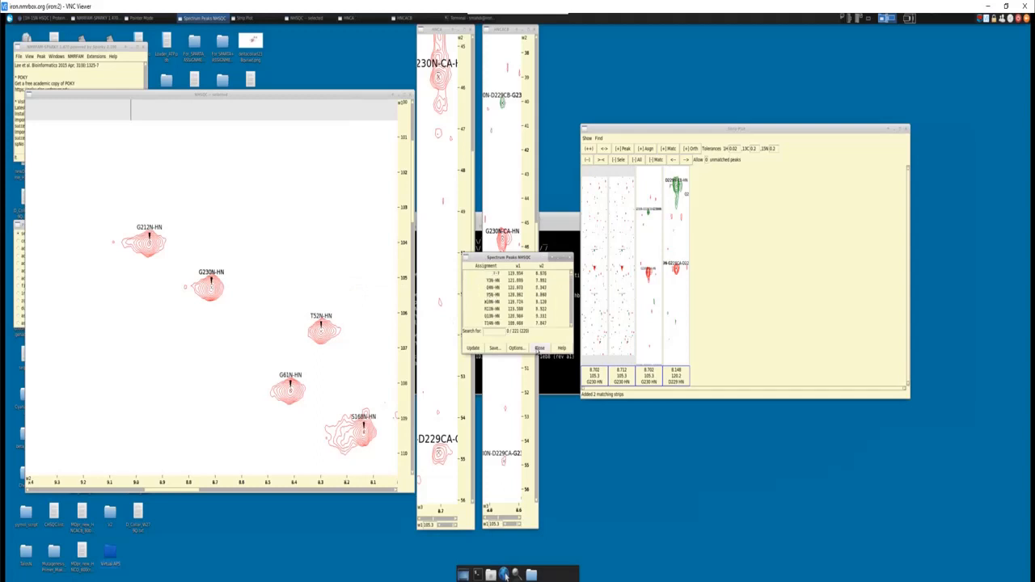
# - Open the HNCACB peak list from the matching strip's D229 Cβ peak and centre the linked spectra on the D229N-CB-HN entry
pyautogui.click(677, 188)
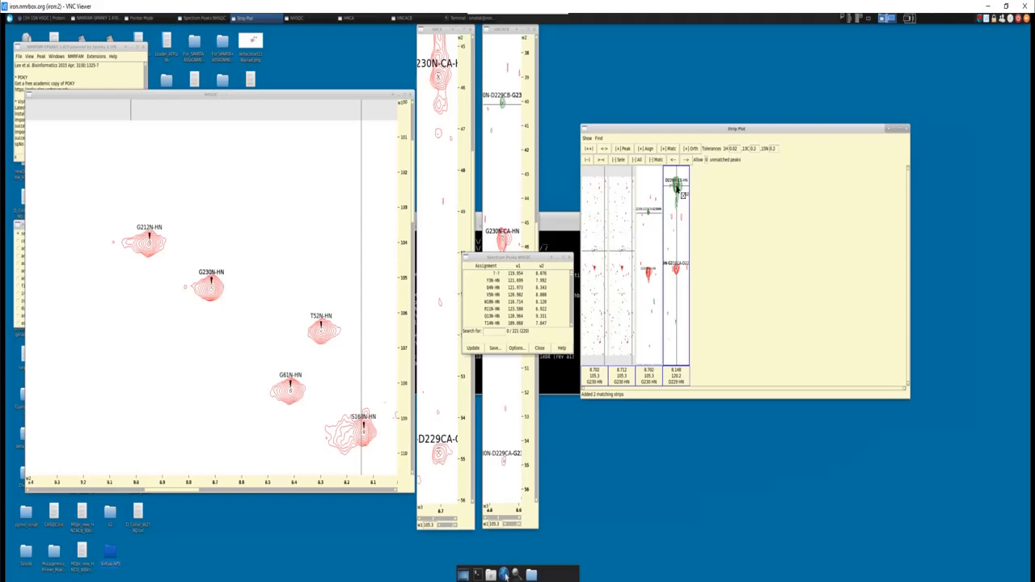
pyautogui.press('l')
pyautogui.press('t')
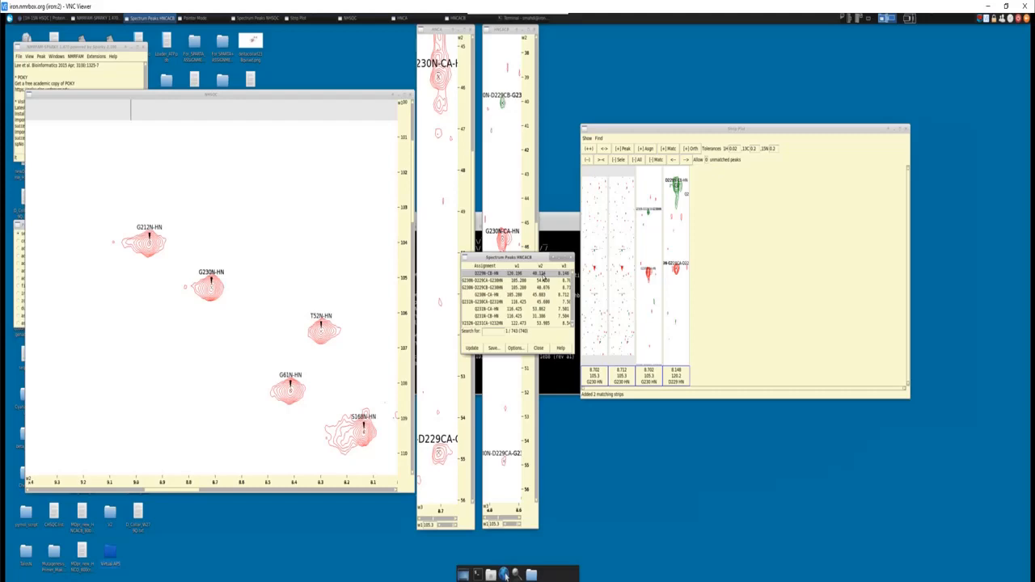
pyautogui.doubleClick(544, 280)
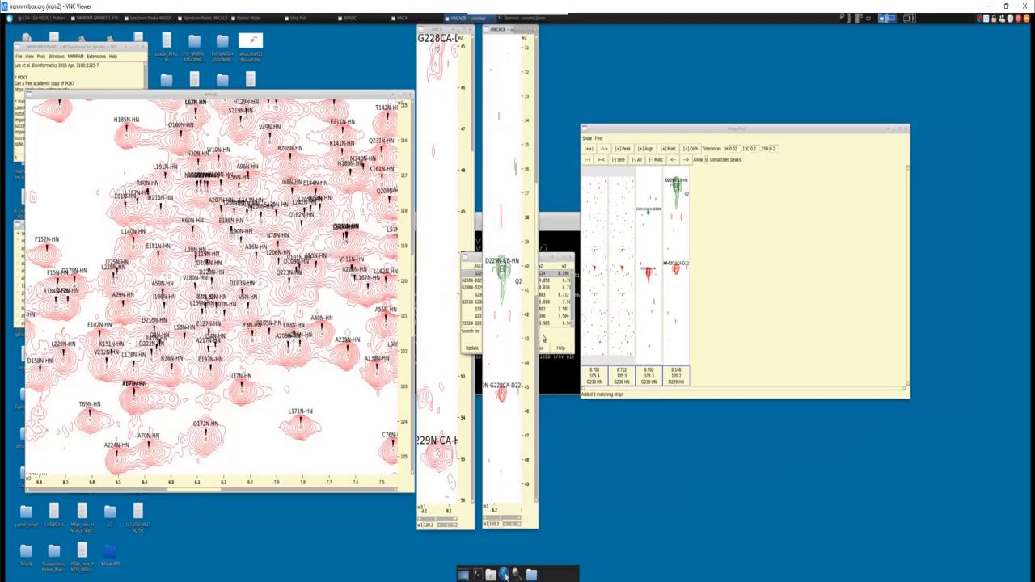
pyautogui.scroll(5, 297, 311)
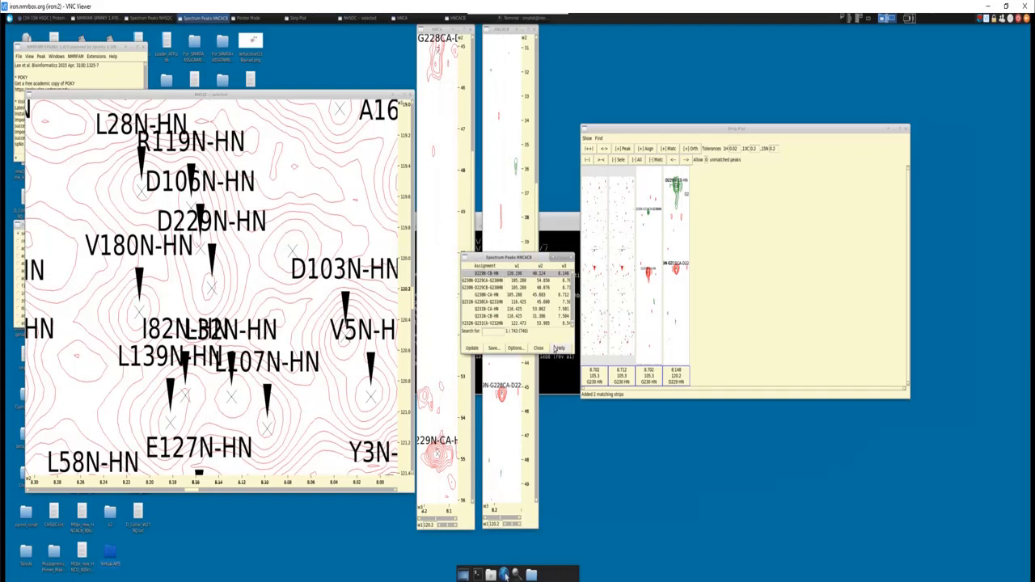
# - Examine the D229 HNCA and HNCACB strips for its own Cα and Cβ and the preceding G228 Cα signals
pyautogui.click(520, 389)
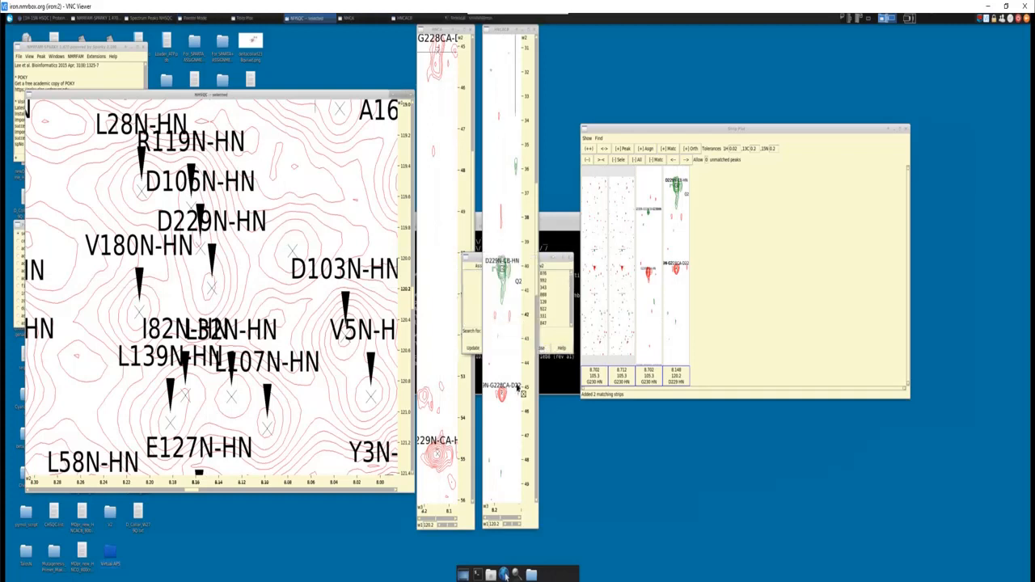
pyautogui.click(445, 30)
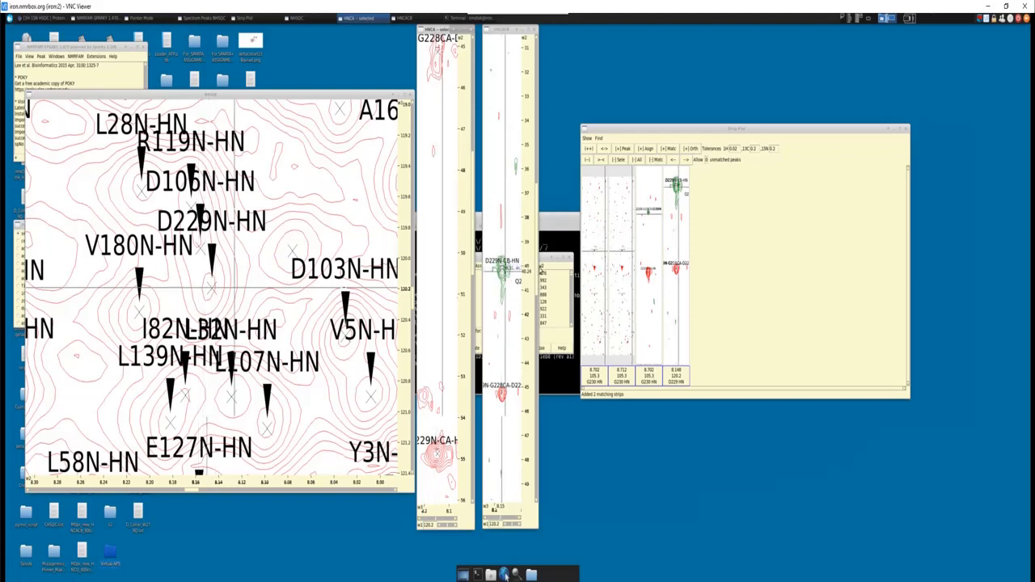
pyautogui.moveTo(536, 265); pyautogui.dragTo(533, 296)
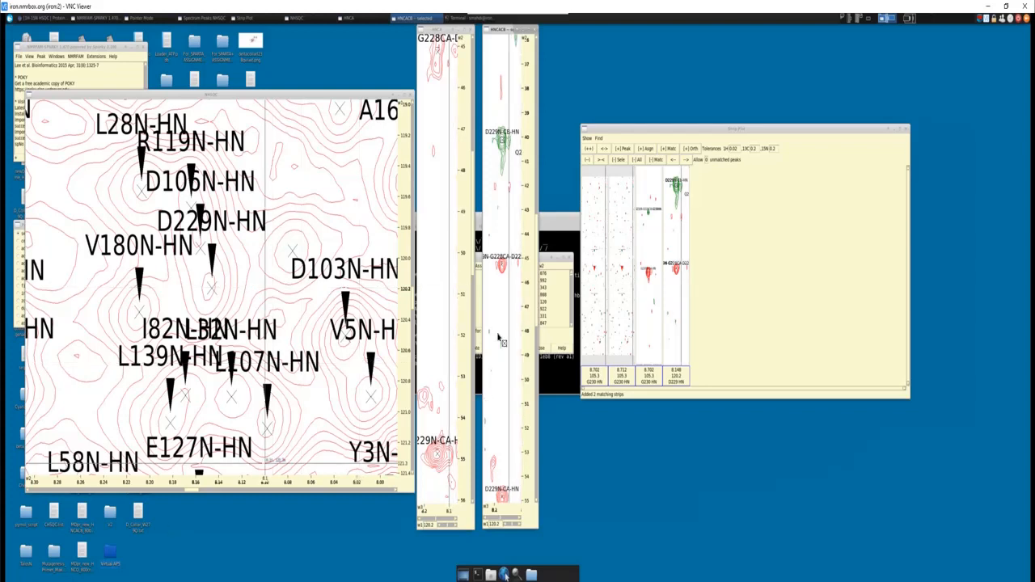
pyautogui.scroll(2, 504, 267)
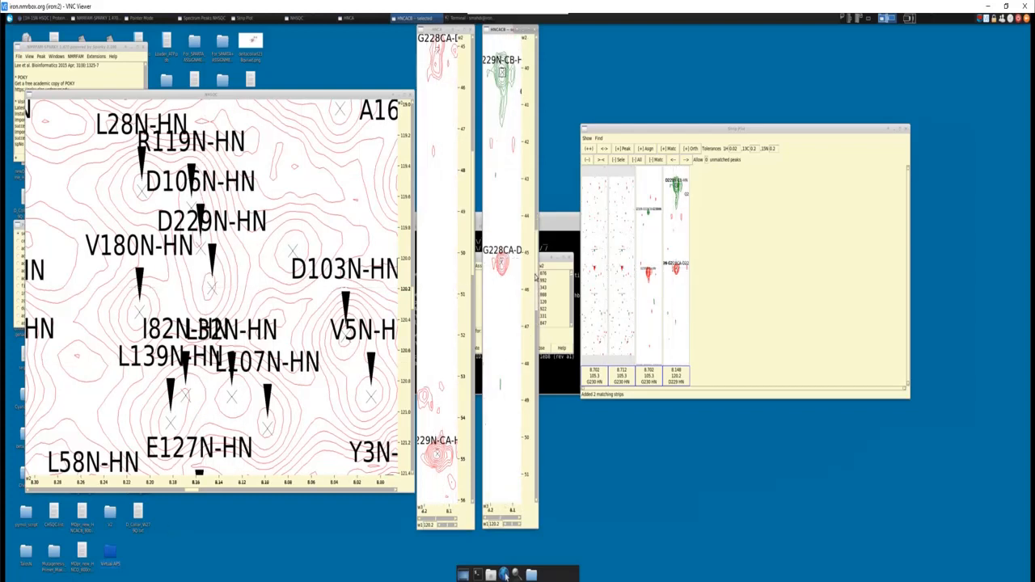
pyautogui.moveTo(535, 273); pyautogui.dragTo(535, 316)
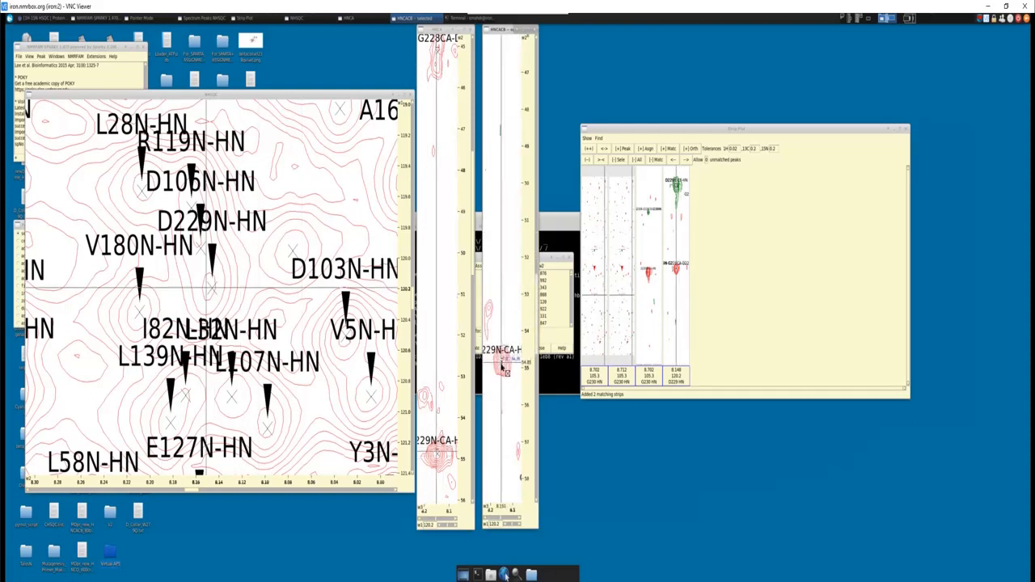
# - Examine the G228 Cα peak in the D229 HNCACB strip and the location of D229N-HN within the full NHSQC spectrum
pyautogui.scroll(-2, 504, 336)
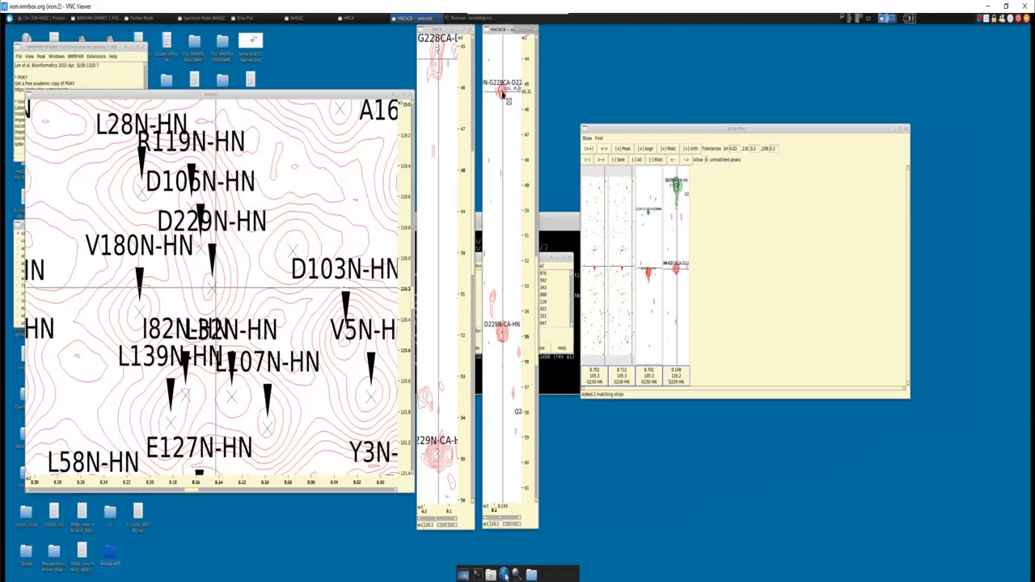
pyautogui.click(213, 289)
pyautogui.scroll(-6, 213, 292)
pyautogui.scroll(-5, 212, 295)
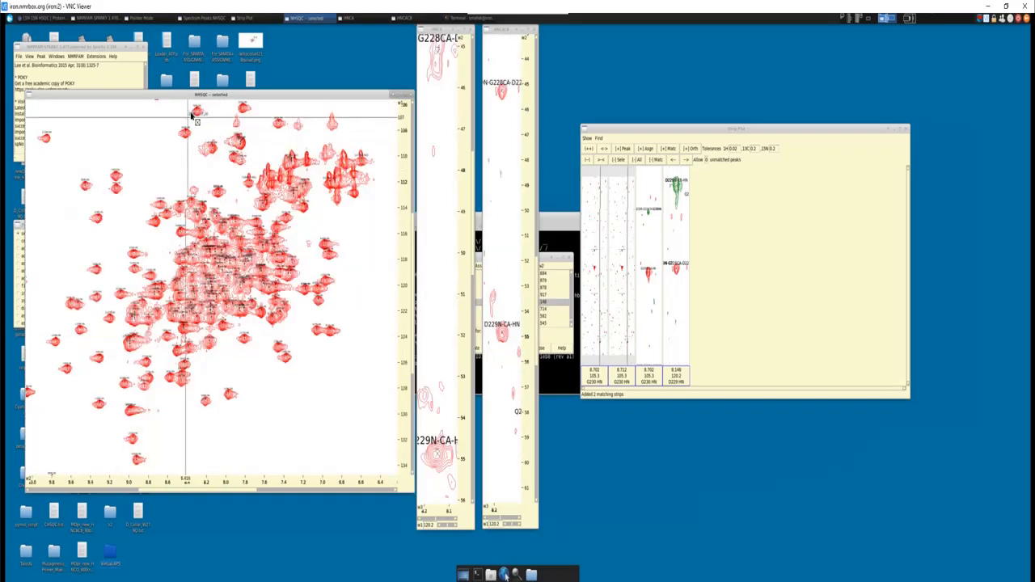
pyautogui.scroll(-3, 192, 127)
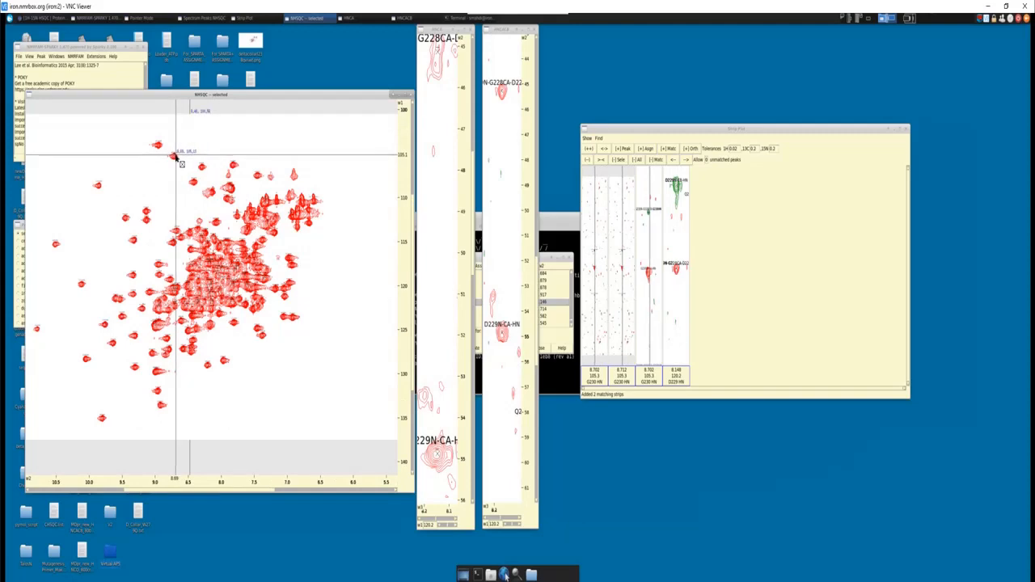
pyautogui.scroll(3, 220, 288)
pyautogui.scroll(5, 220, 287)
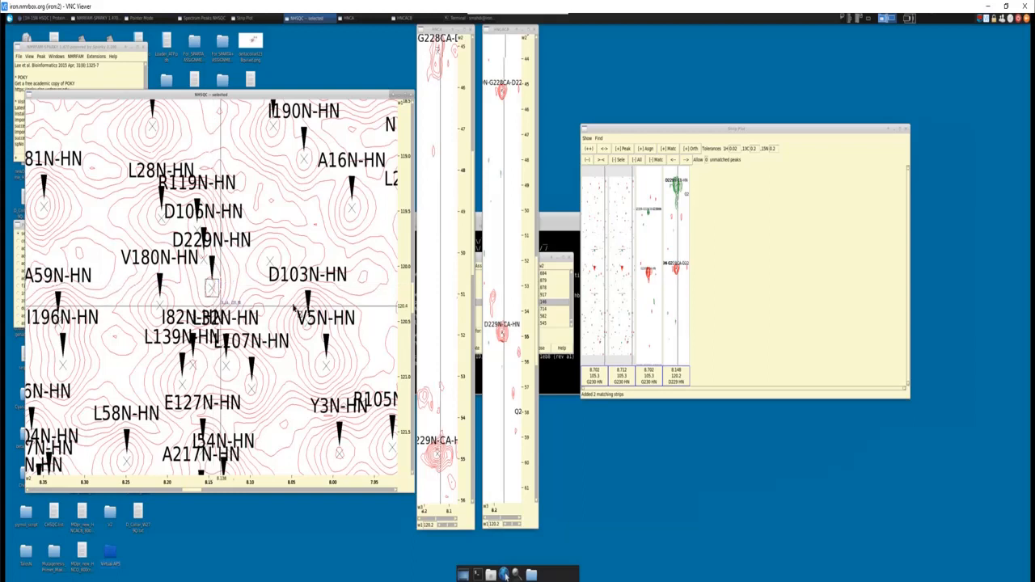
# - Switch to the Word sequence document and mark the residues preceding the glycines, including D229, L241 and N30
pyautogui.click(906, 134)
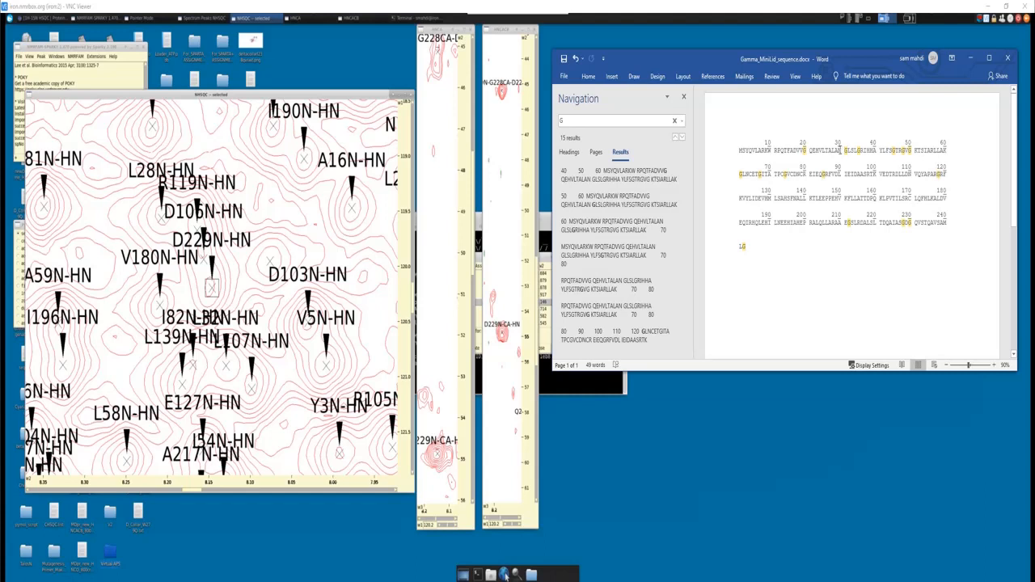
pyautogui.moveTo(843, 149); pyautogui.dragTo(839, 150)
pyautogui.moveTo(861, 150); pyautogui.dragTo(852, 150)
pyautogui.moveTo(910, 225); pyautogui.dragTo(907, 225)
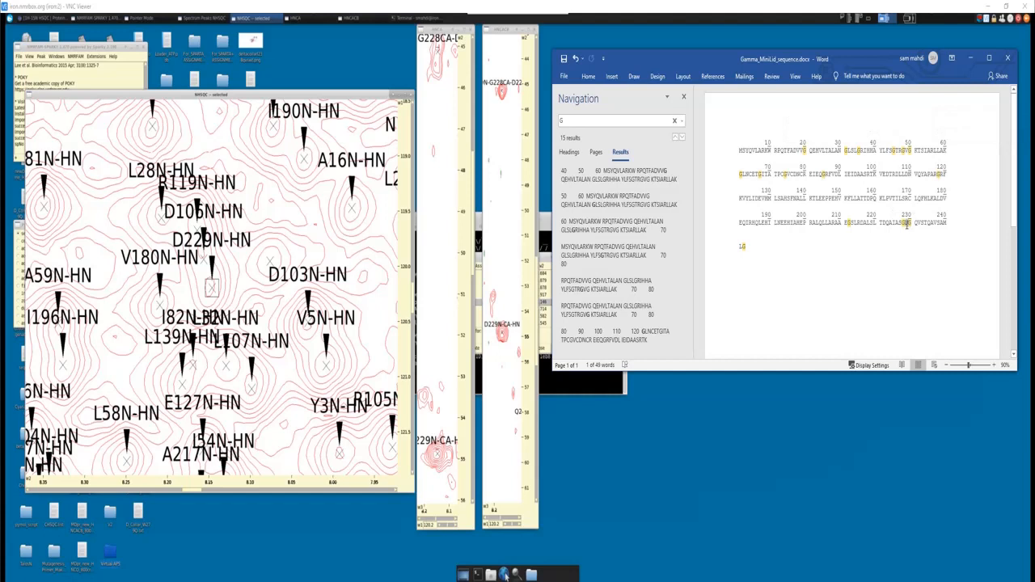
pyautogui.click(745, 264)
pyautogui.moveTo(746, 247); pyautogui.dragTo(742, 248)
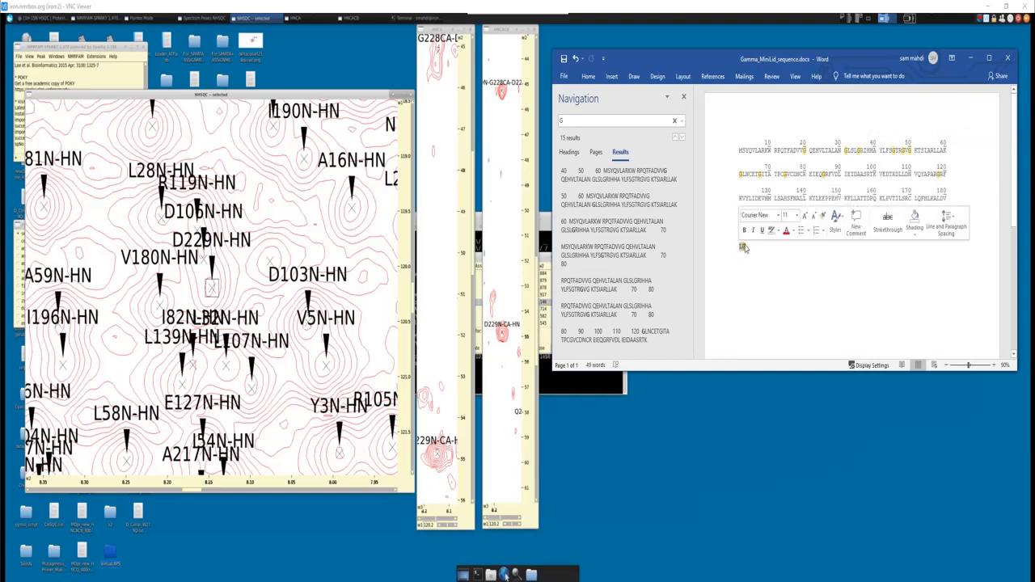
pyautogui.click(747, 250)
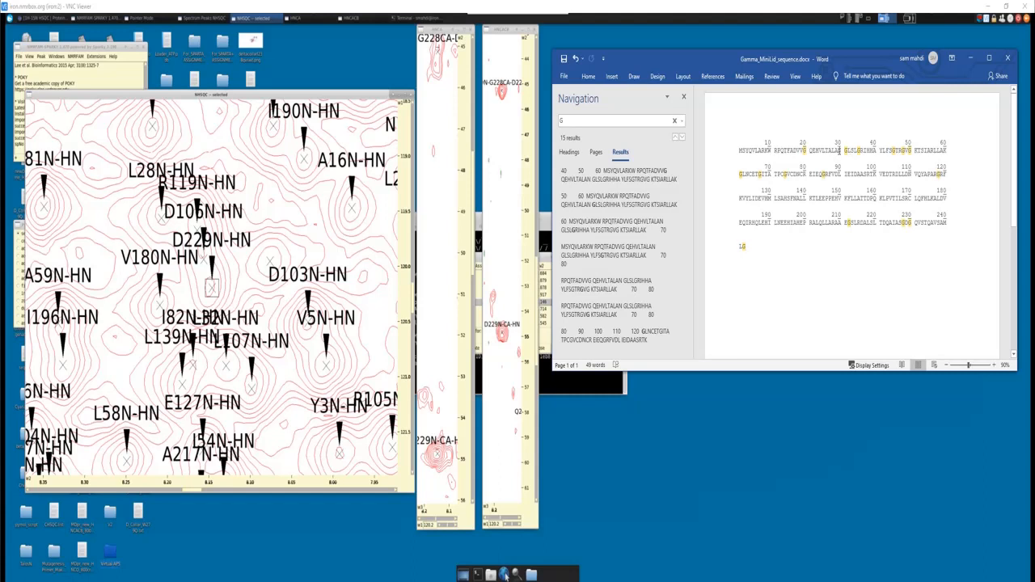
pyautogui.moveTo(838, 150); pyautogui.dragTo(845, 150)
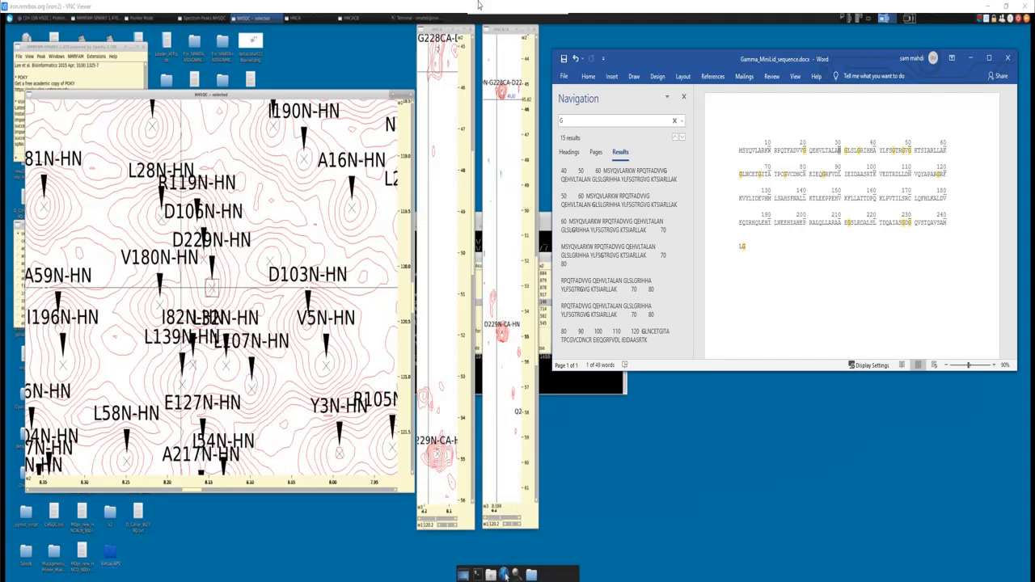
# - Examine the D229 HNCACB strip's Cα and Cβ peaks and the preceding G228 Cα peak alongside the sequence
pyautogui.click(501, 29)
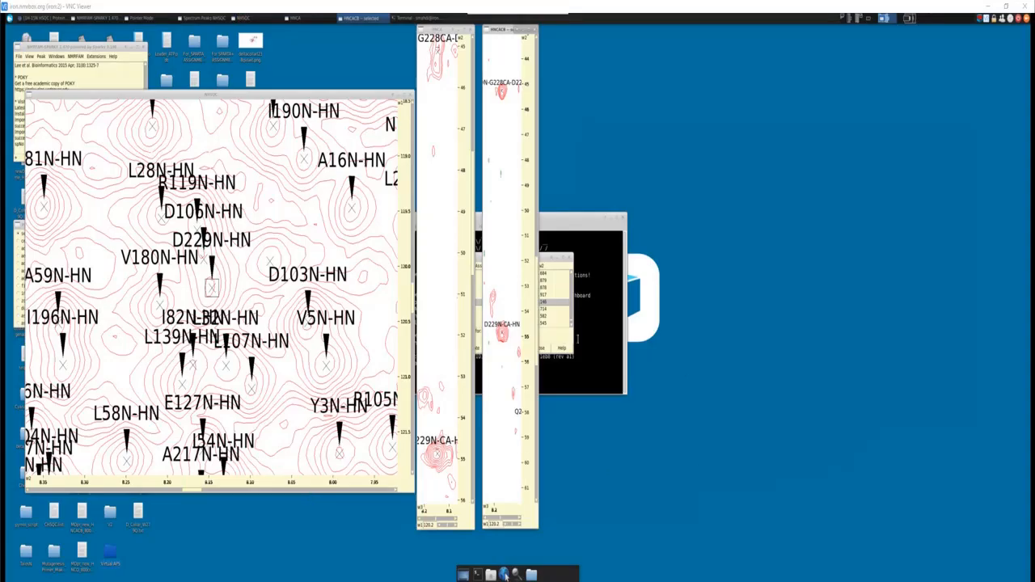
pyautogui.hotkey('alt', 'Tab')
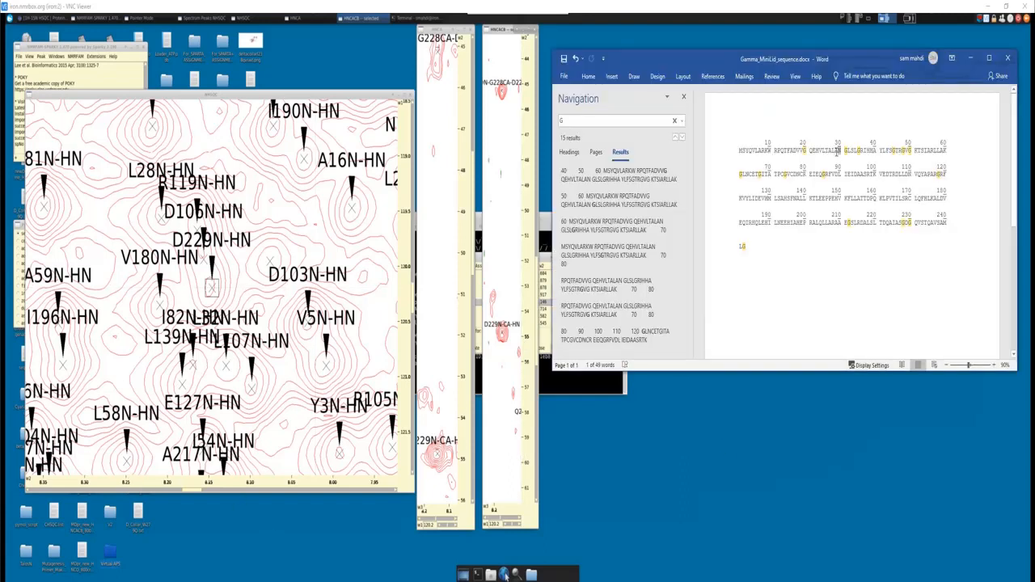
pyautogui.scroll(-10, 512, 197)
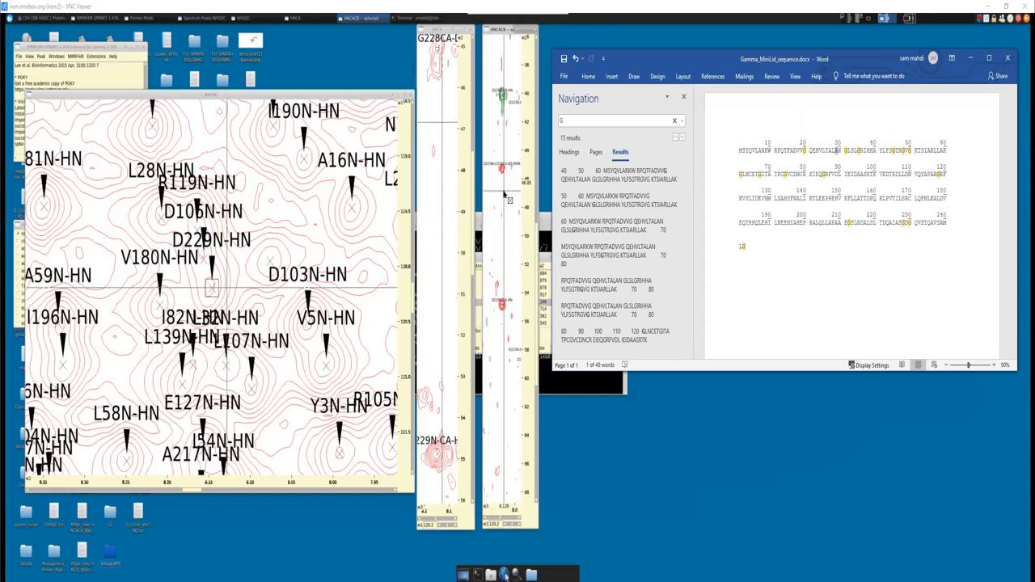
pyautogui.scroll(-8, 499, 51)
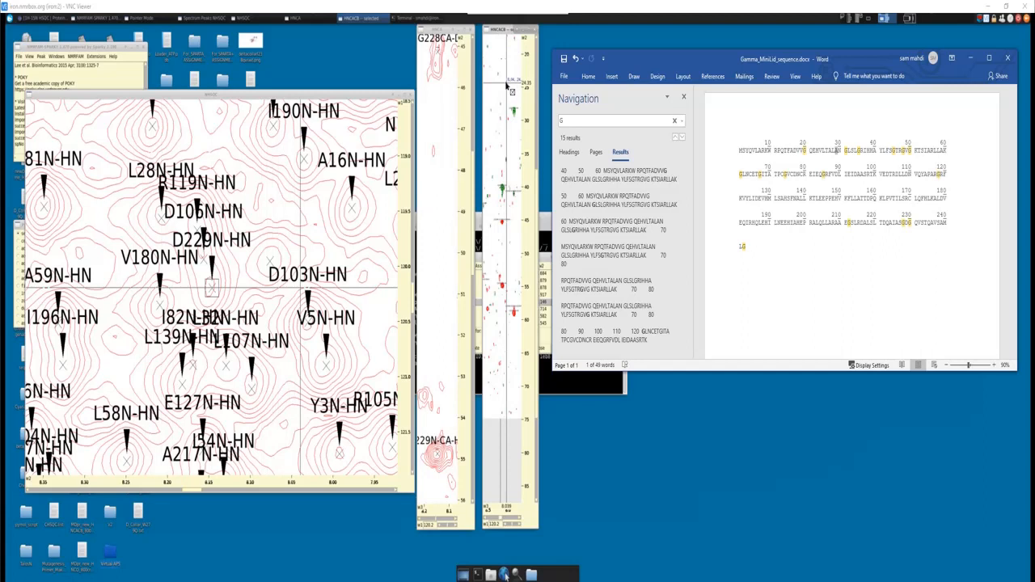
pyautogui.scroll(5, 507, 84)
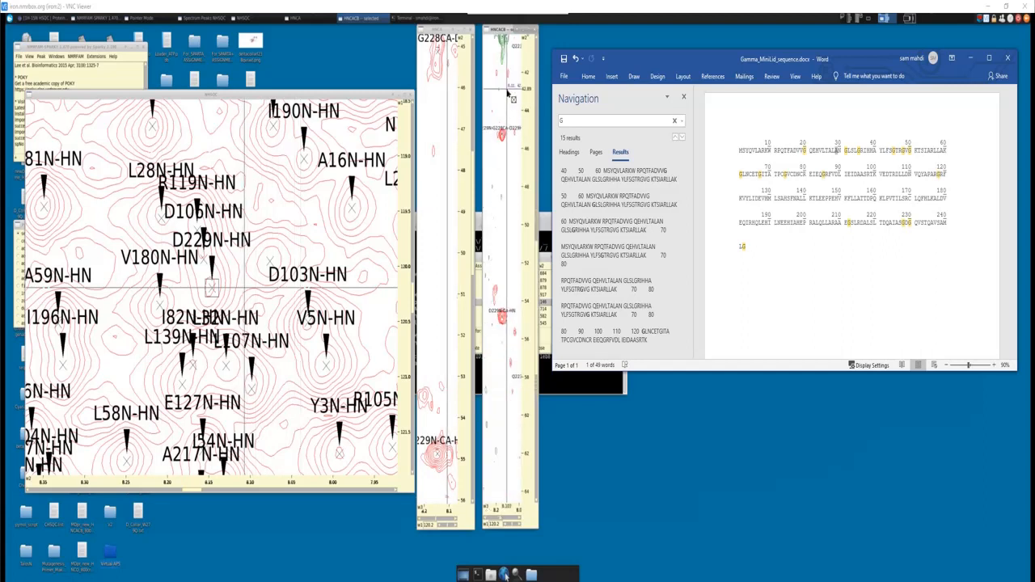
pyautogui.scroll(2, 508, 97)
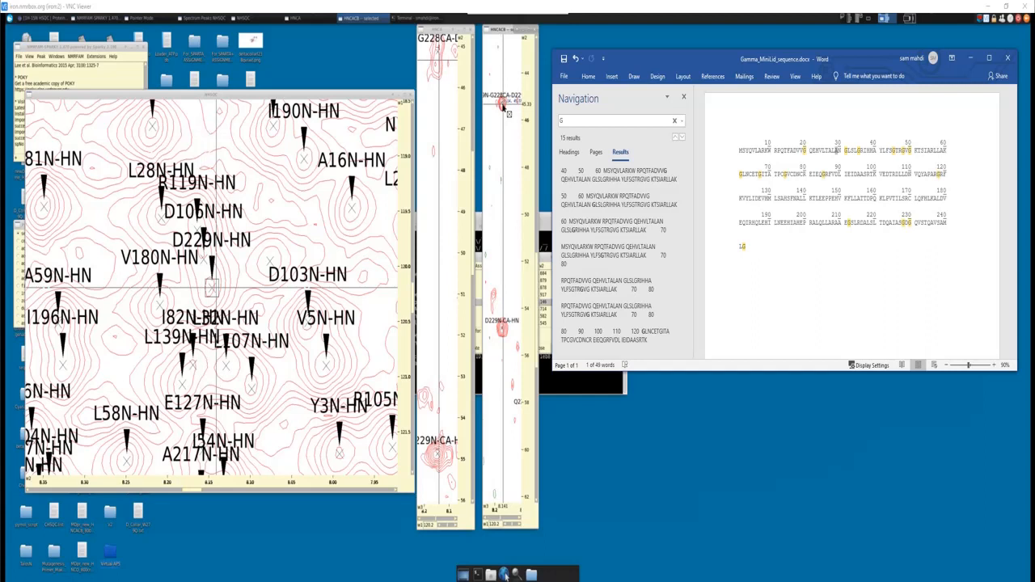
# - Review candidate residues in the Word sequence by marking L34, D229, L241 and M240
pyautogui.click(846, 151)
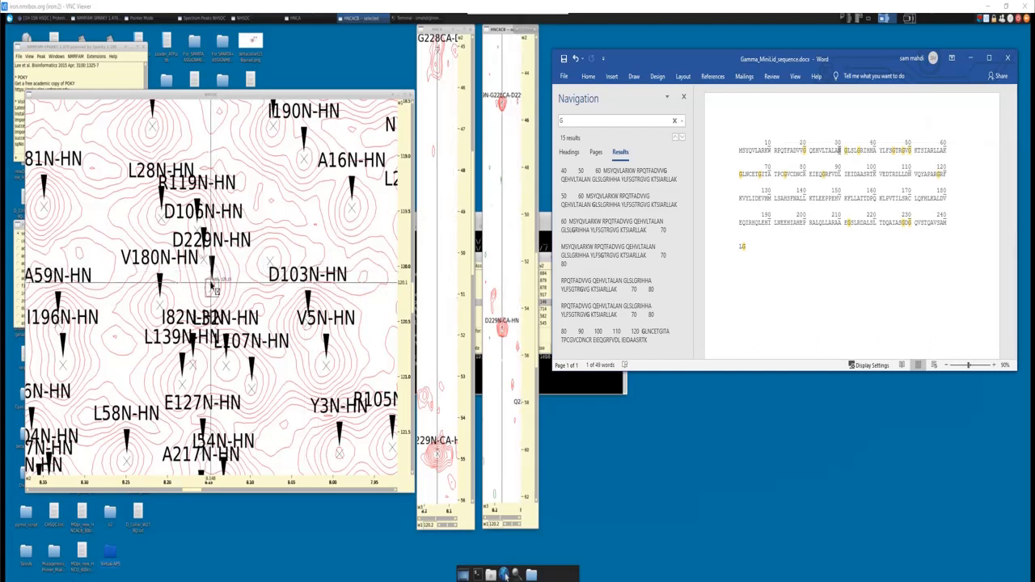
pyautogui.click(859, 150)
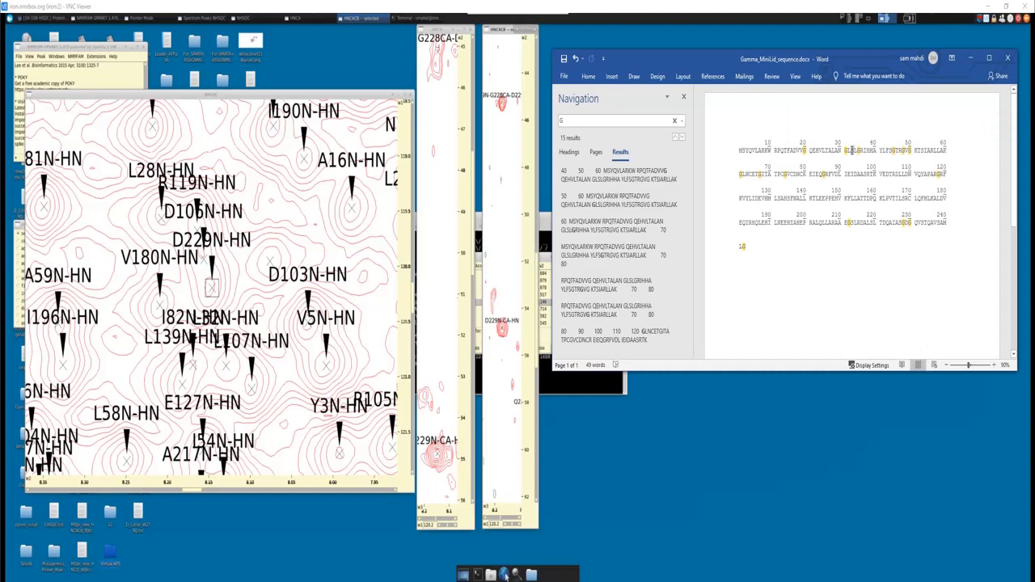
pyautogui.doubleClick(855, 150)
pyautogui.click(910, 222)
pyautogui.moveTo(910, 223); pyautogui.dragTo(906, 224)
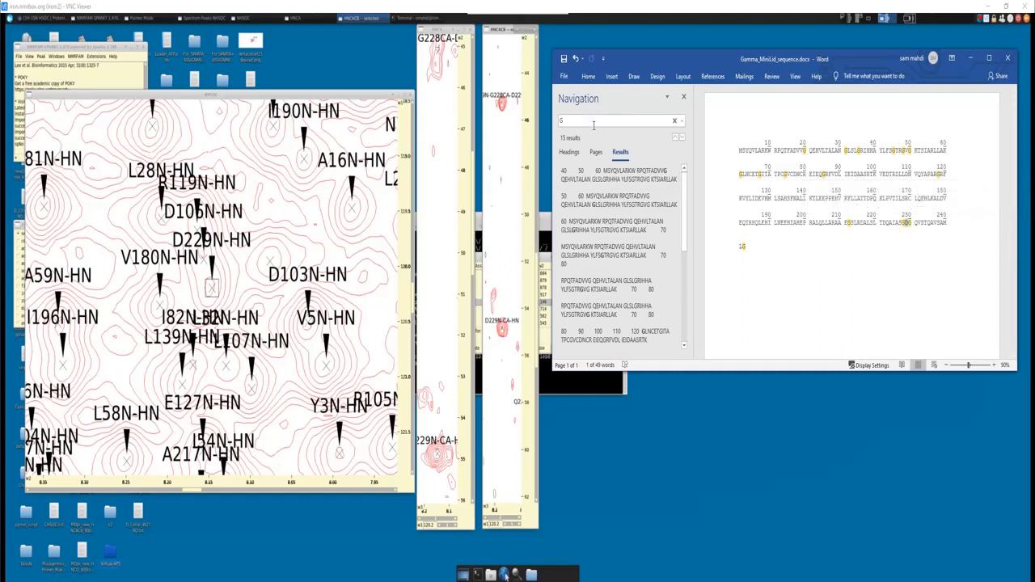
pyautogui.doubleClick(903, 223)
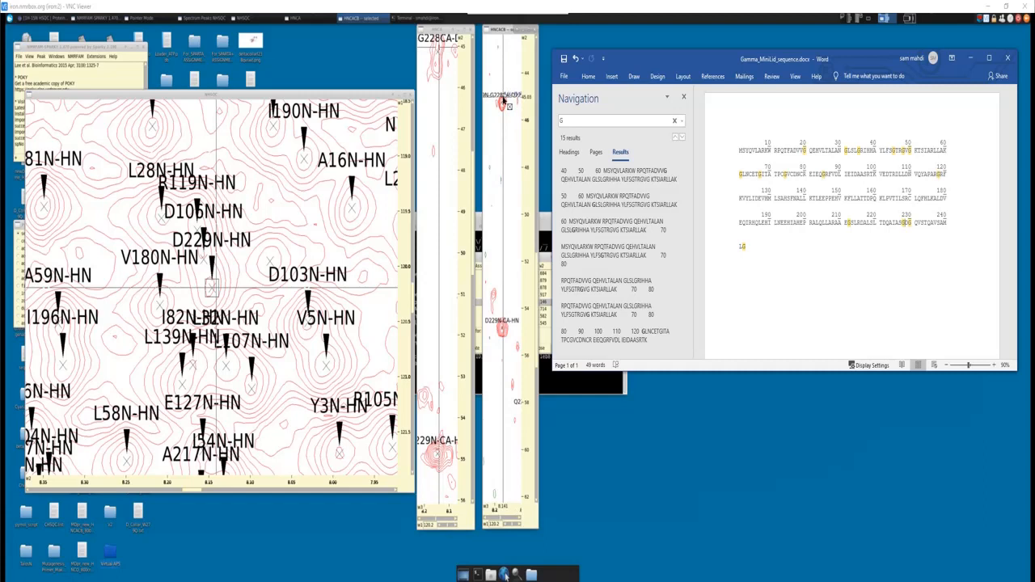
pyautogui.doubleClick(745, 245)
pyautogui.click(746, 247)
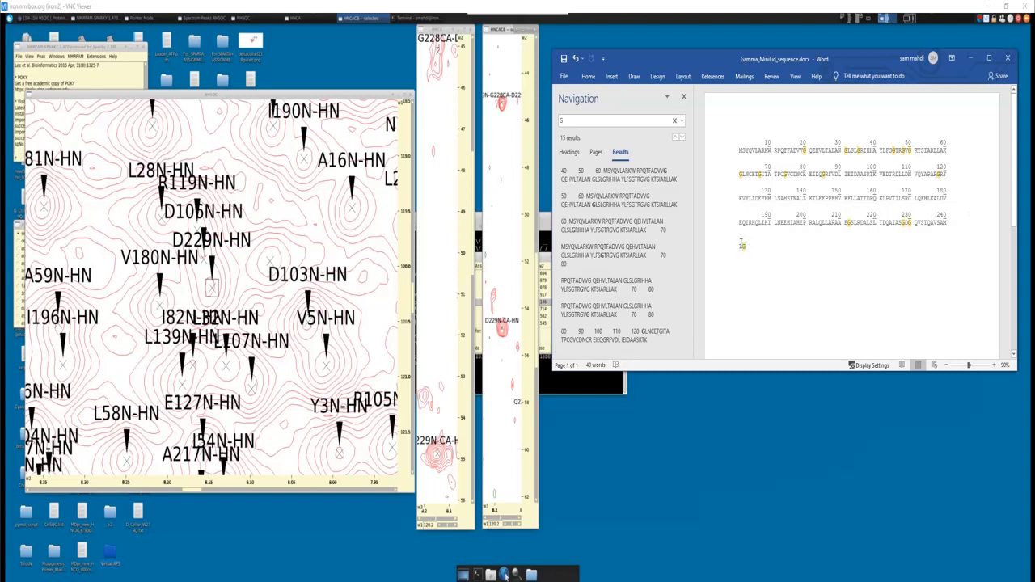
pyautogui.moveTo(746, 246); pyautogui.dragTo(739, 247)
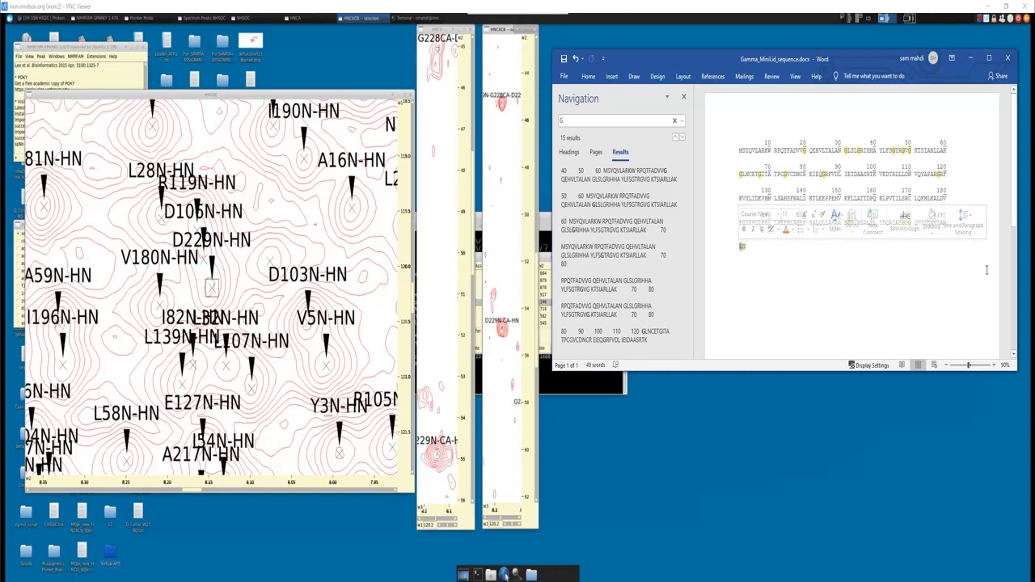
pyautogui.click(966, 277)
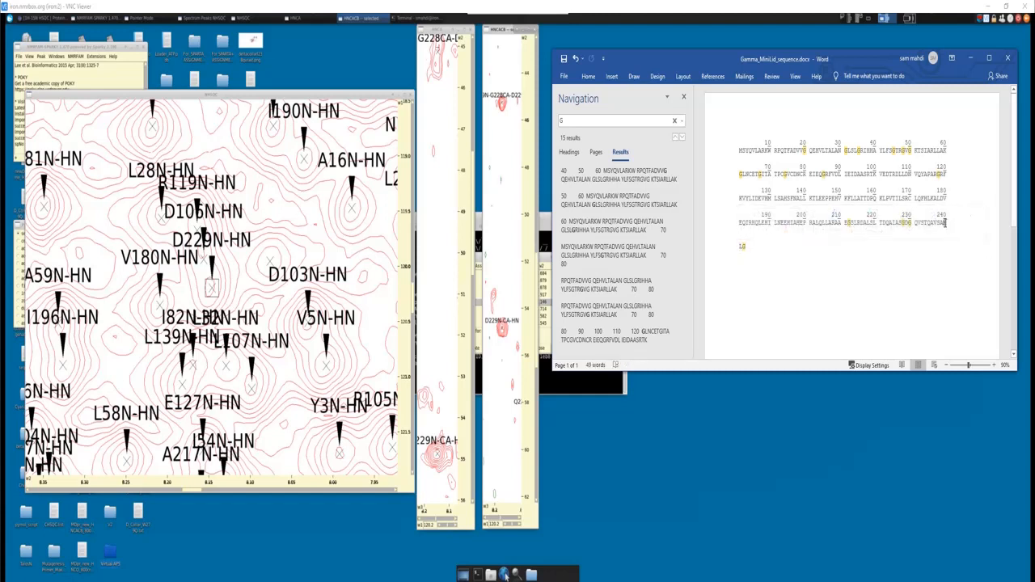
pyautogui.doubleClick(946, 222)
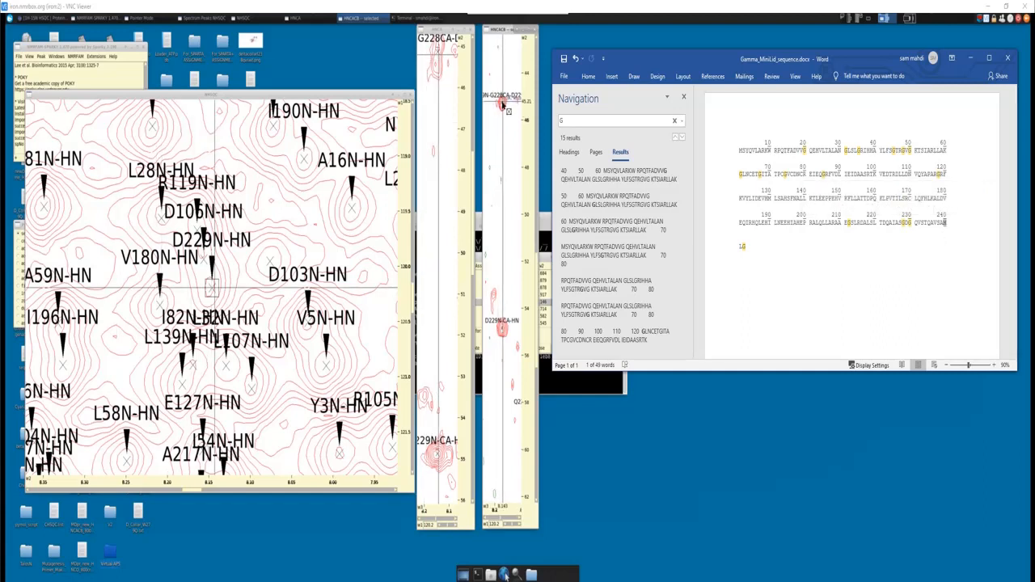
pyautogui.click(884, 222)
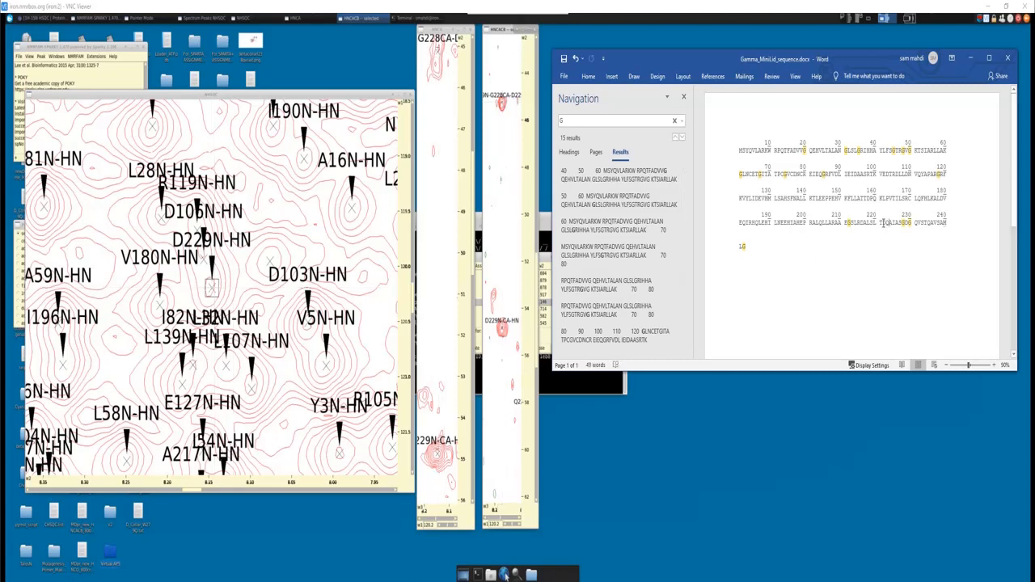
# - Return to the NHSQC spectrum, move from D229N-HN to the G230N-HN peak and centre the linked strips on it
pyautogui.click(214, 290)
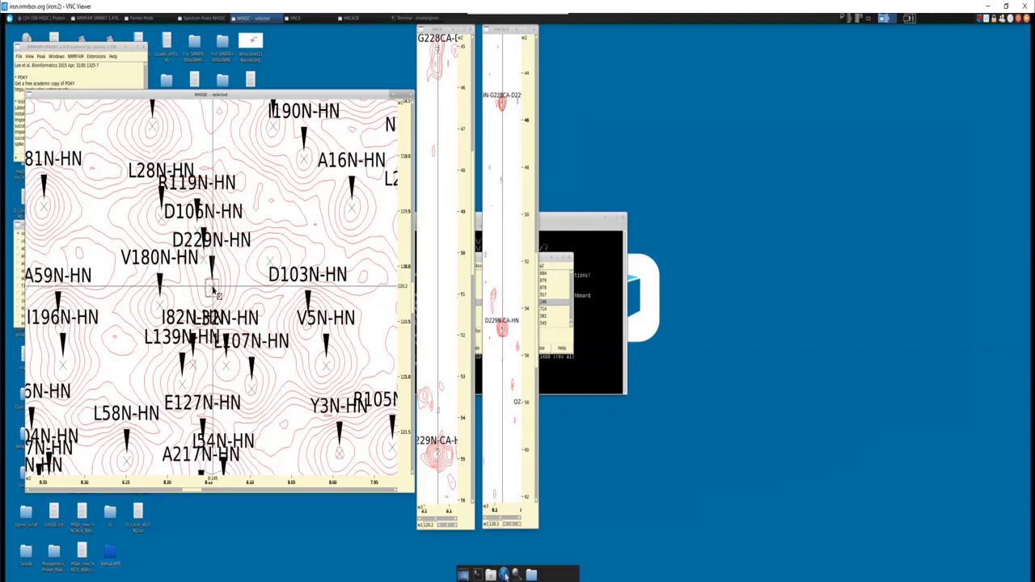
pyautogui.scroll(-10, 212, 290)
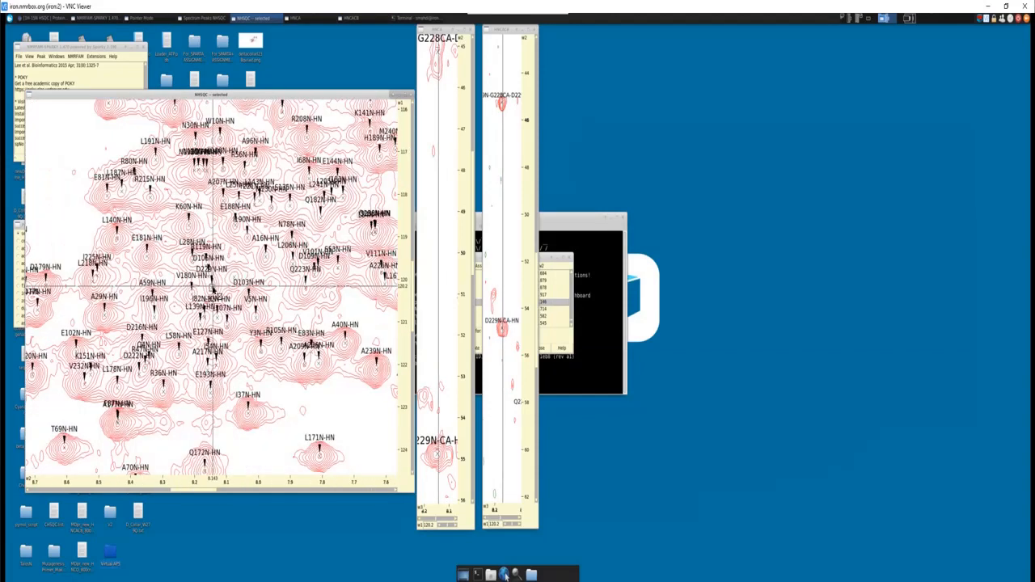
pyautogui.scroll(-5, 215, 289)
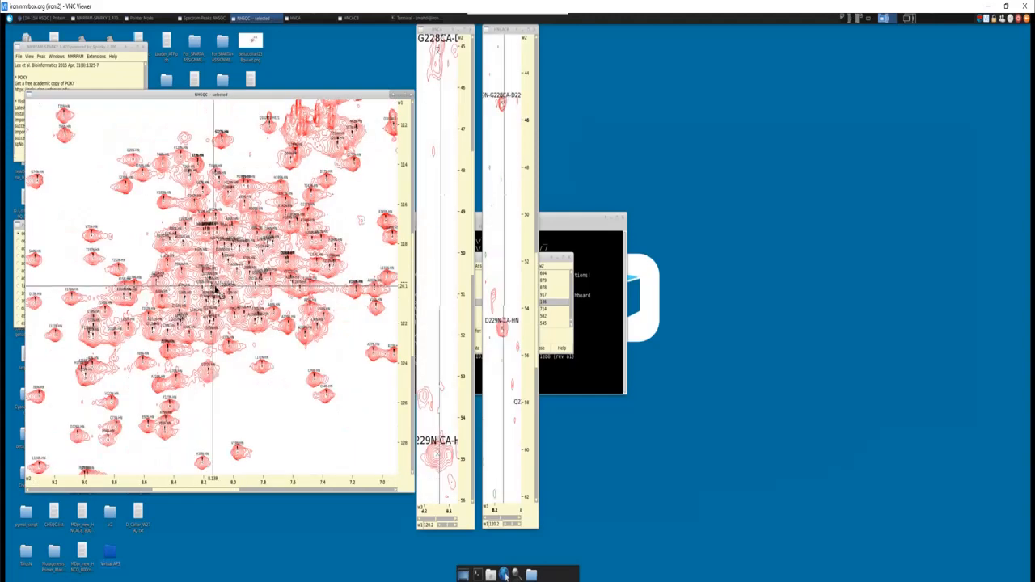
pyautogui.scroll(-6, 163, 144)
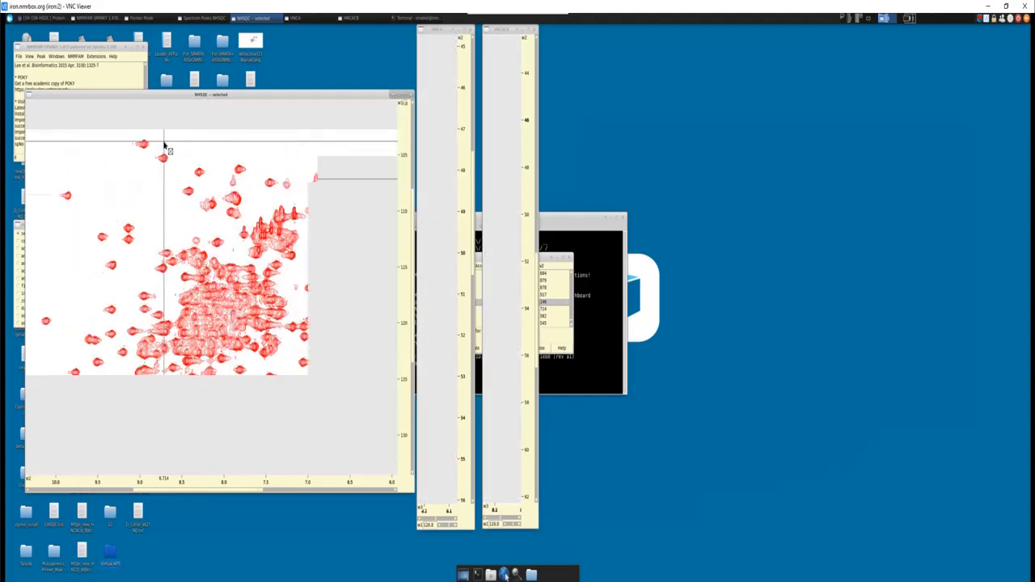
pyautogui.scroll(15, 162, 178)
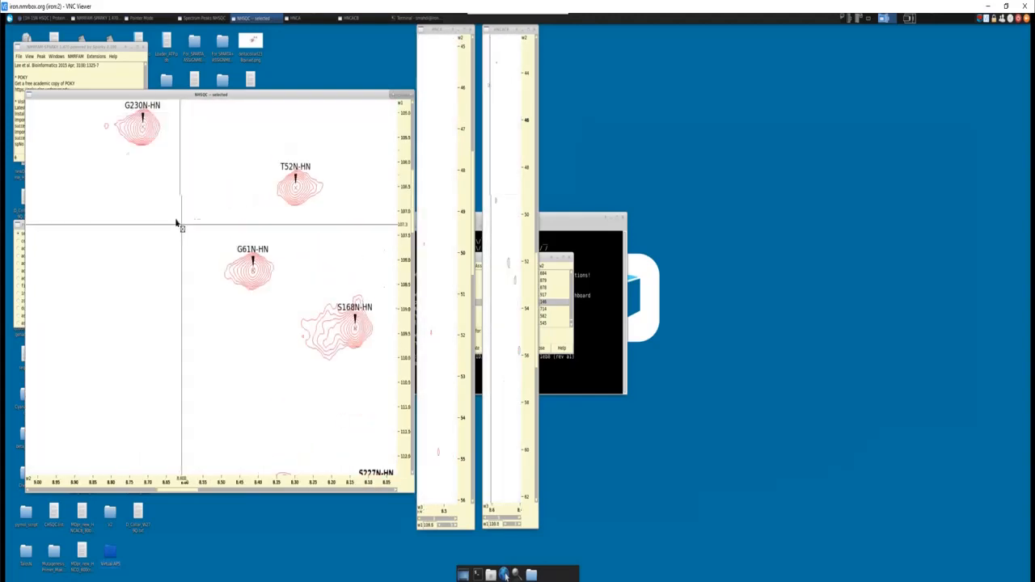
pyautogui.scroll(1, 177, 223)
pyautogui.click(142, 166)
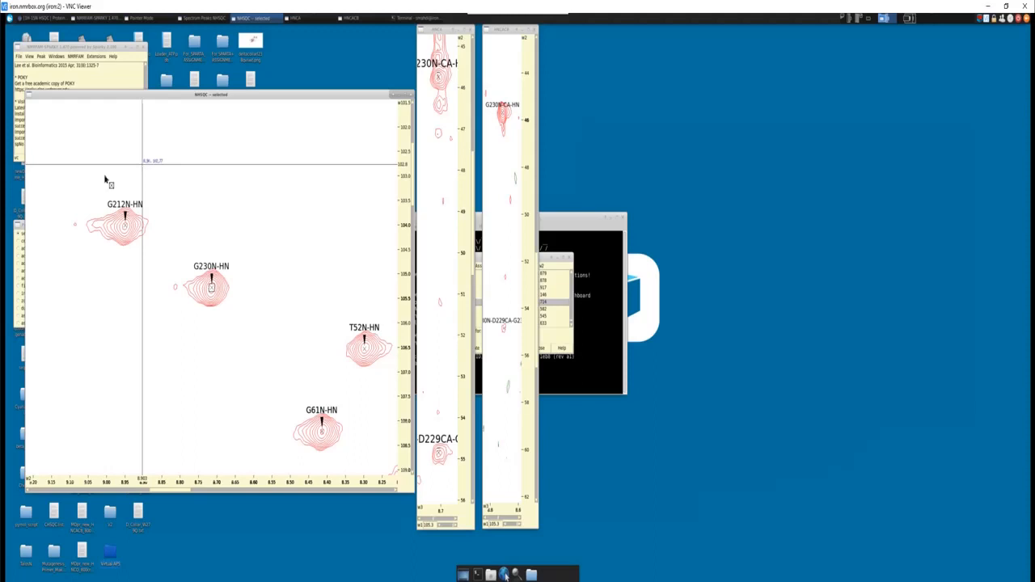
# - Examine G230N-HN among the peaks around it and inspect the D229 Cα and Cβ signals in its HNCACB strip
pyautogui.scroll(-10, 241, 226)
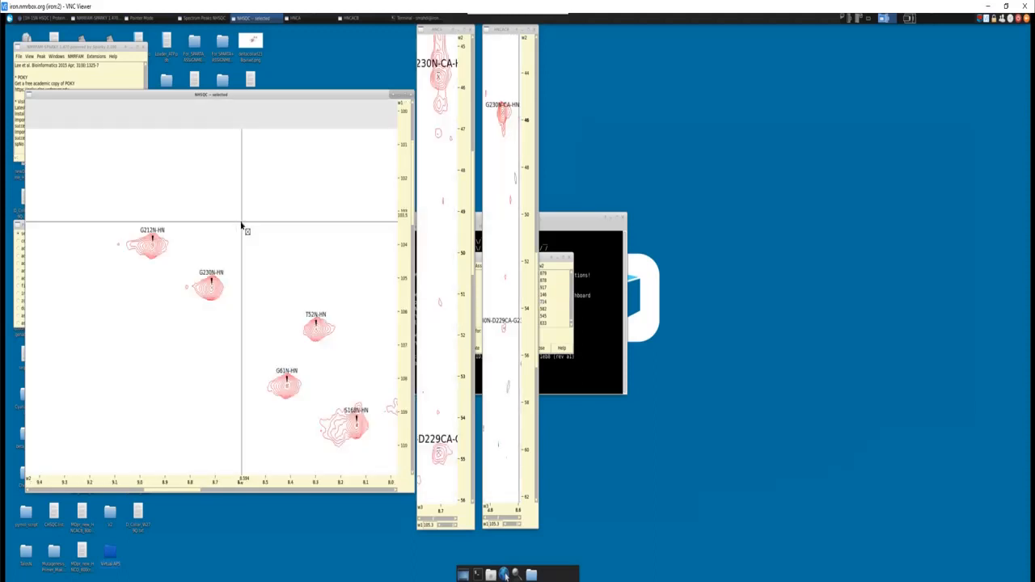
pyautogui.scroll(2, 235, 222)
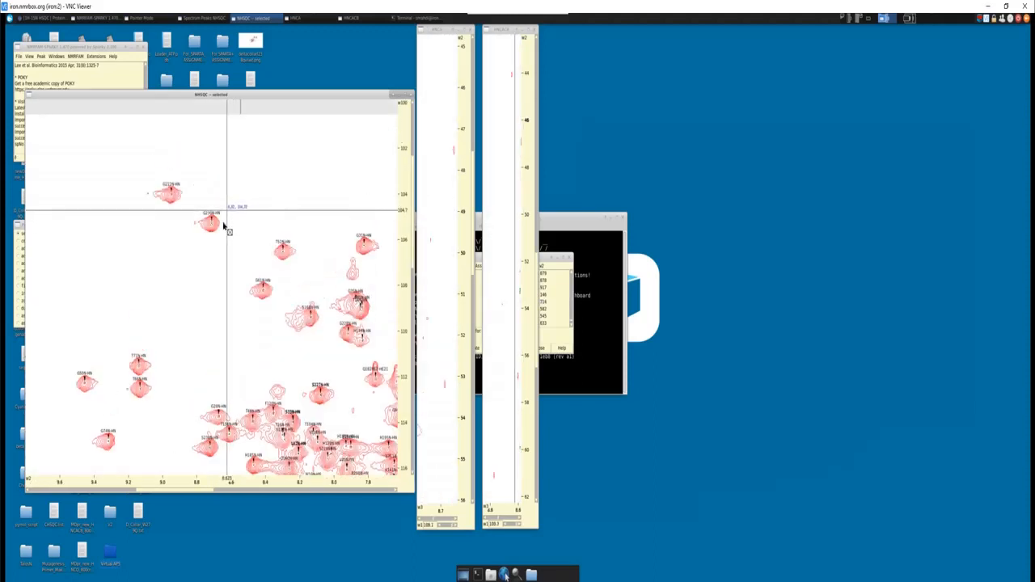
pyautogui.scroll(3, 214, 230)
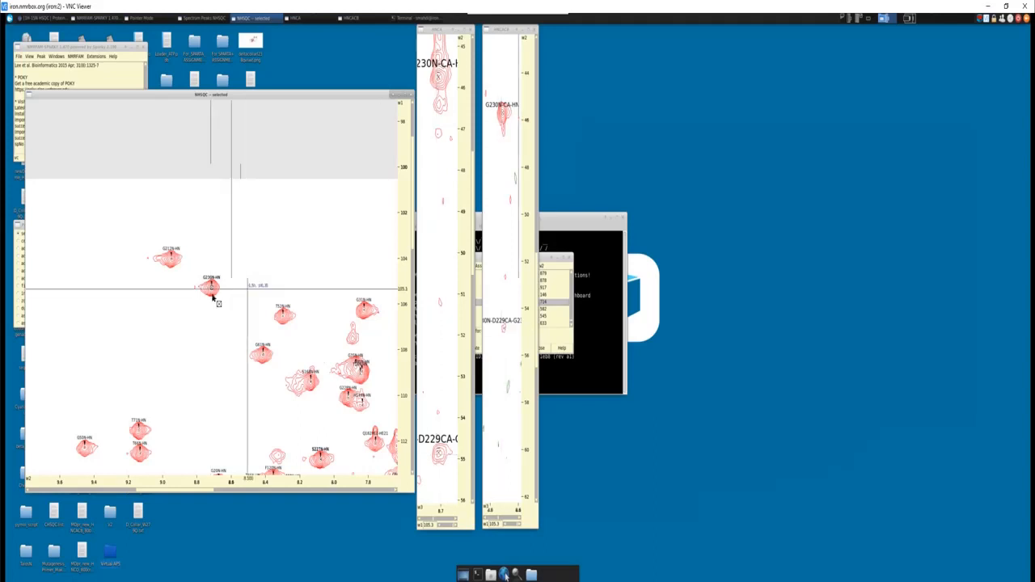
pyautogui.scroll(8, 213, 297)
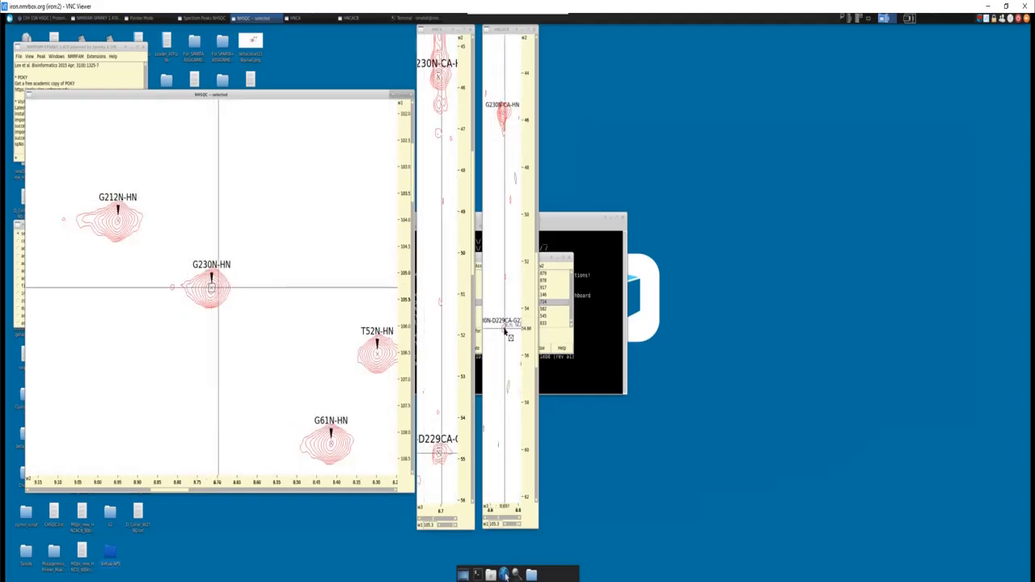
pyautogui.scroll(-15, 167, 370)
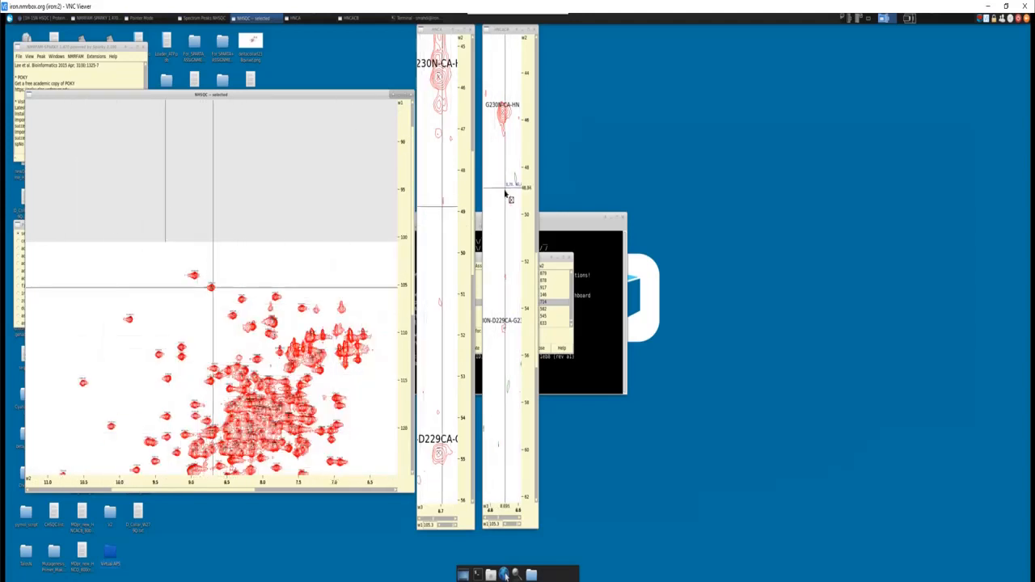
pyautogui.scroll(3, 502, 267)
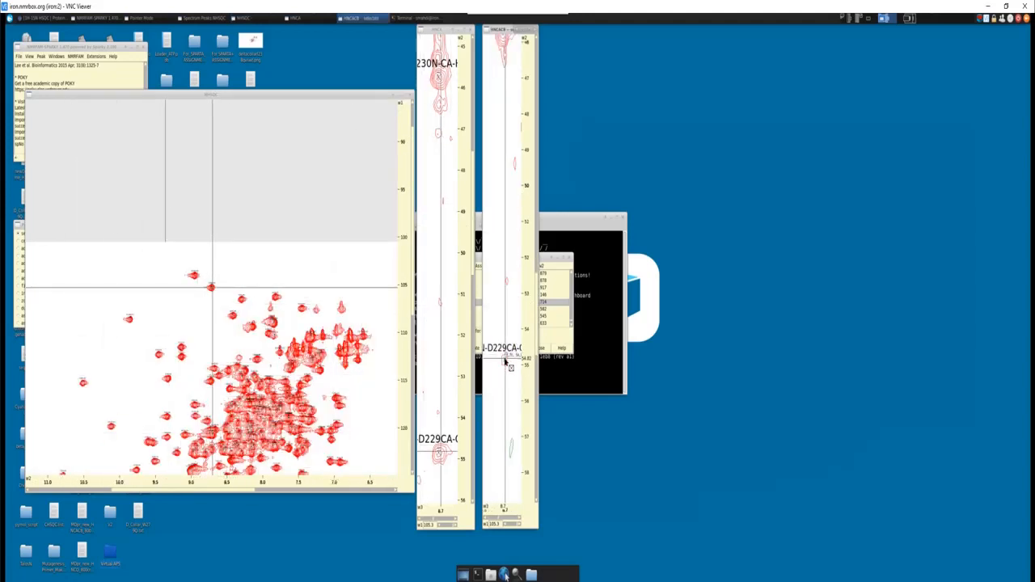
pyautogui.scroll(-5, 511, 74)
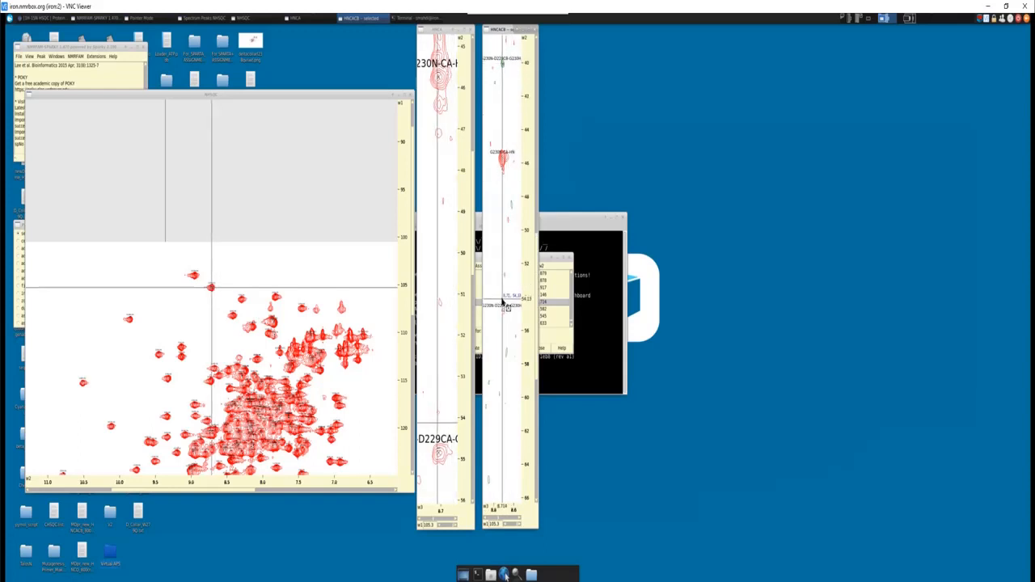
# - Open the NHSQC peak list from the G230N-HN view and centre the linked spectra on the D229N-HN entry
pyautogui.click(93, 334)
pyautogui.scroll(6, 213, 361)
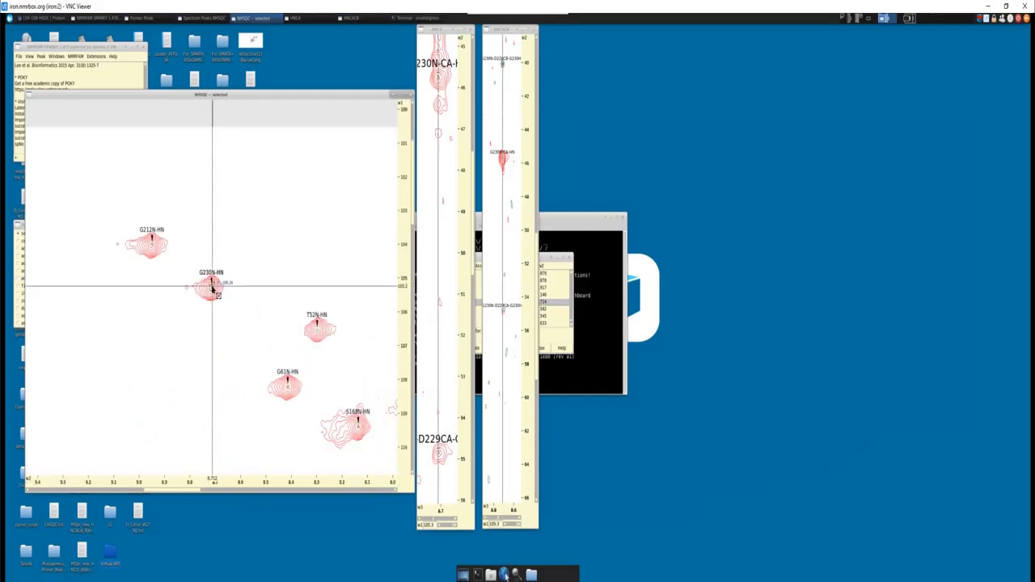
pyautogui.press('l')
pyautogui.press('t')
pyautogui.doubleClick(503, 295)
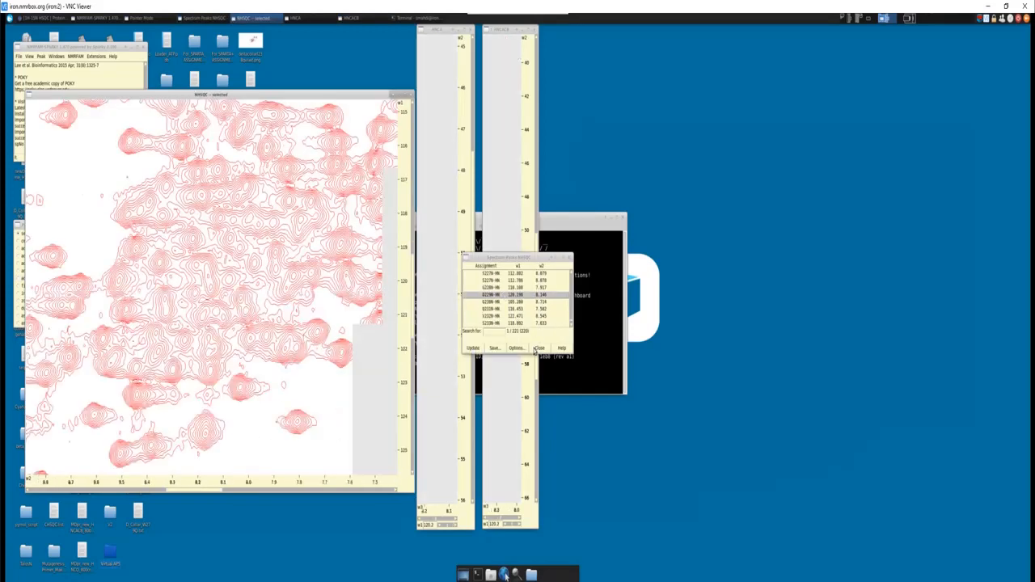
# - Close the NHSQC peak list and zoom in on the D229 Cα signal in the HNCACB strip
pyautogui.click(538, 348)
pyautogui.scroll(4, 194, 303)
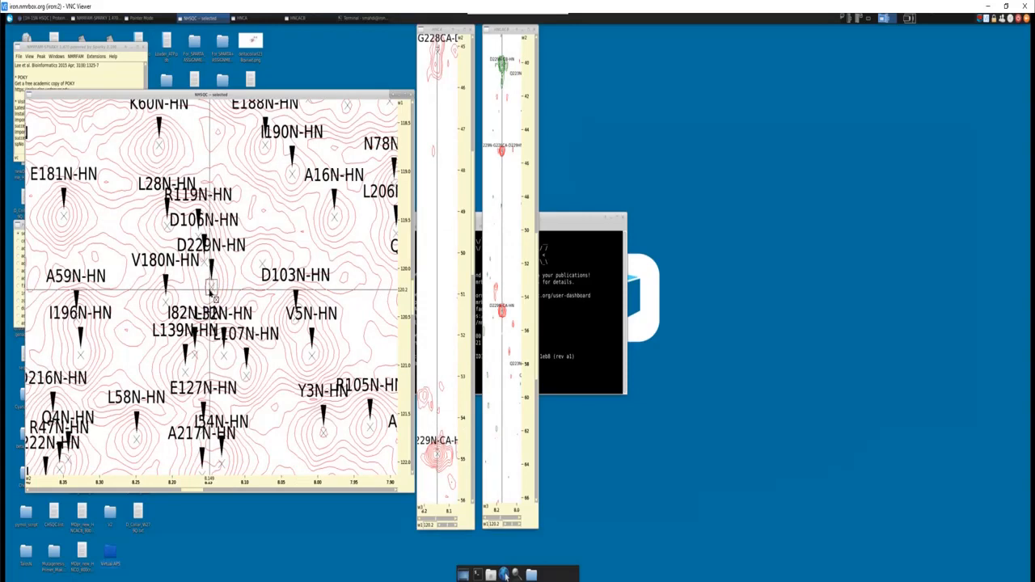
pyautogui.scroll(4, 510, 246)
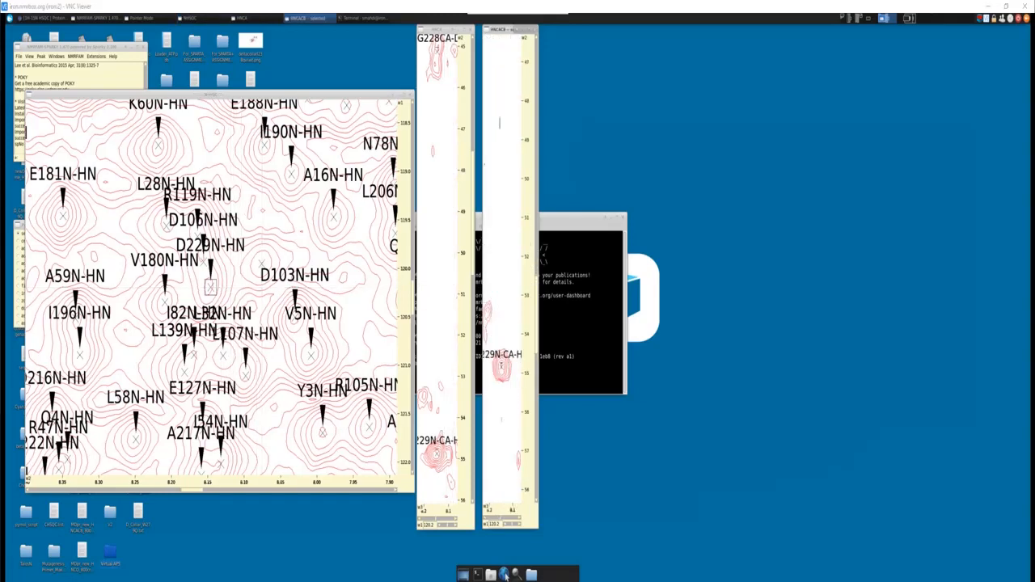
# - Switch to the Word sequence, mark the glycine directly before D229, and return to the spectra
pyautogui.click(506, 577)
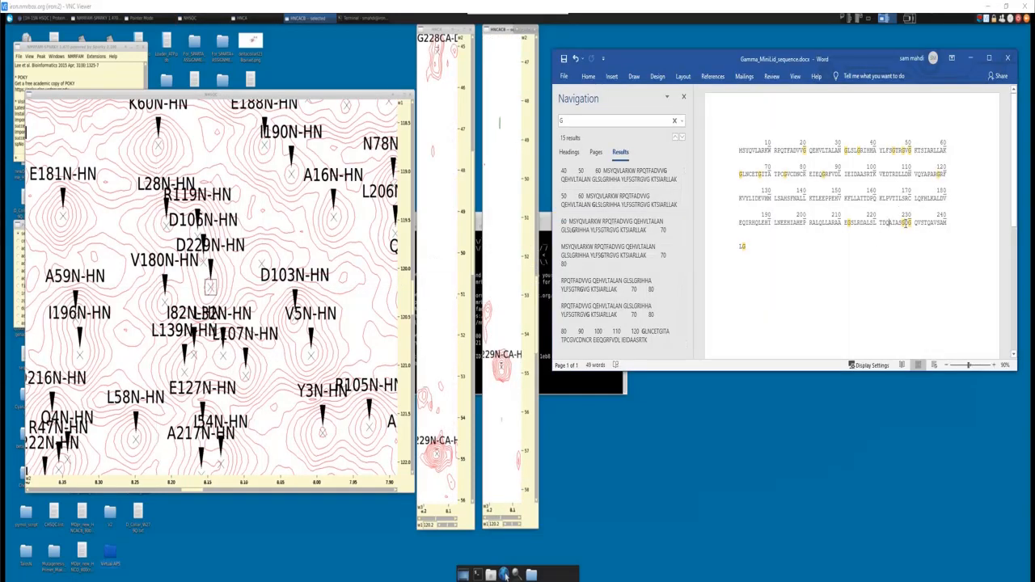
pyautogui.moveTo(905, 223); pyautogui.dragTo(902, 222)
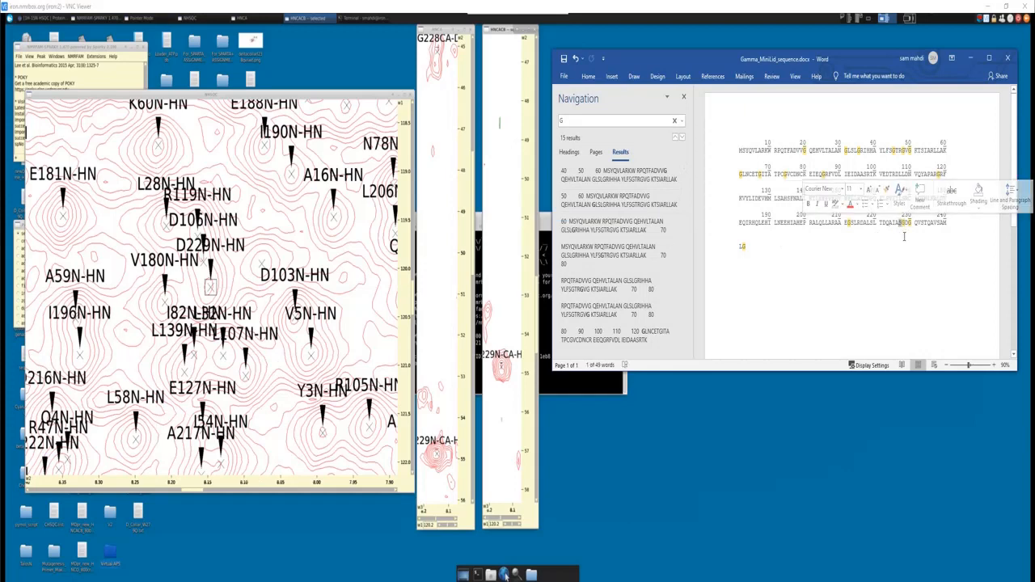
pyautogui.click(970, 58)
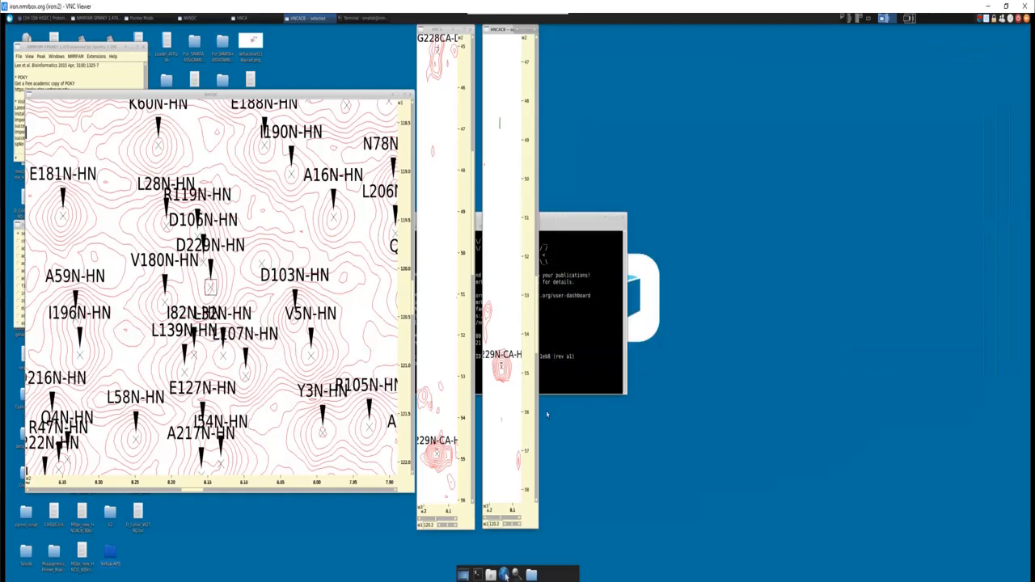
# - Bring the G228 Cα peak of the D229 HNCACB strip into view and open a strip plot beside the spectra
pyautogui.scroll(5, 510, 308)
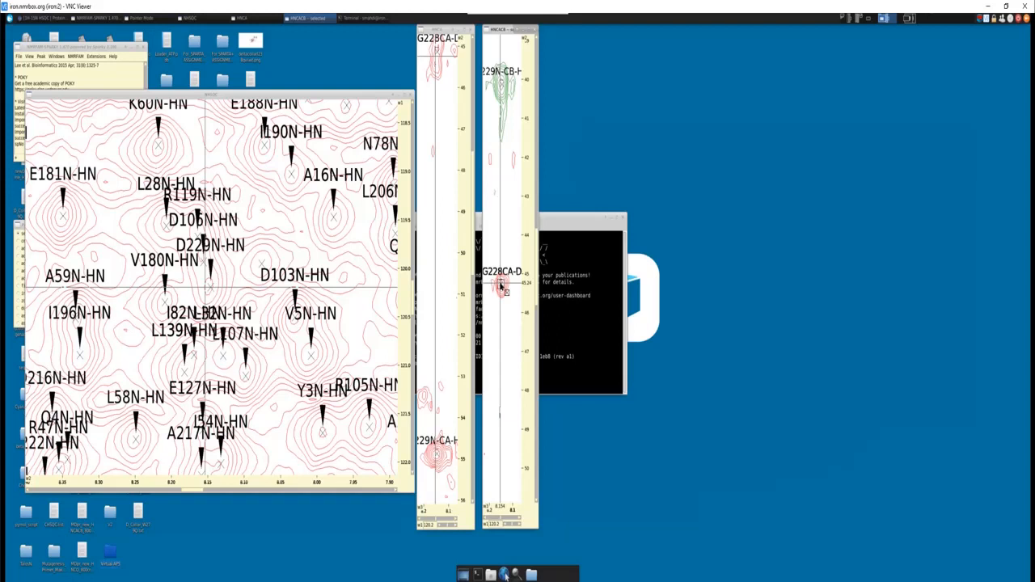
pyautogui.press('s')
pyautogui.press('p')
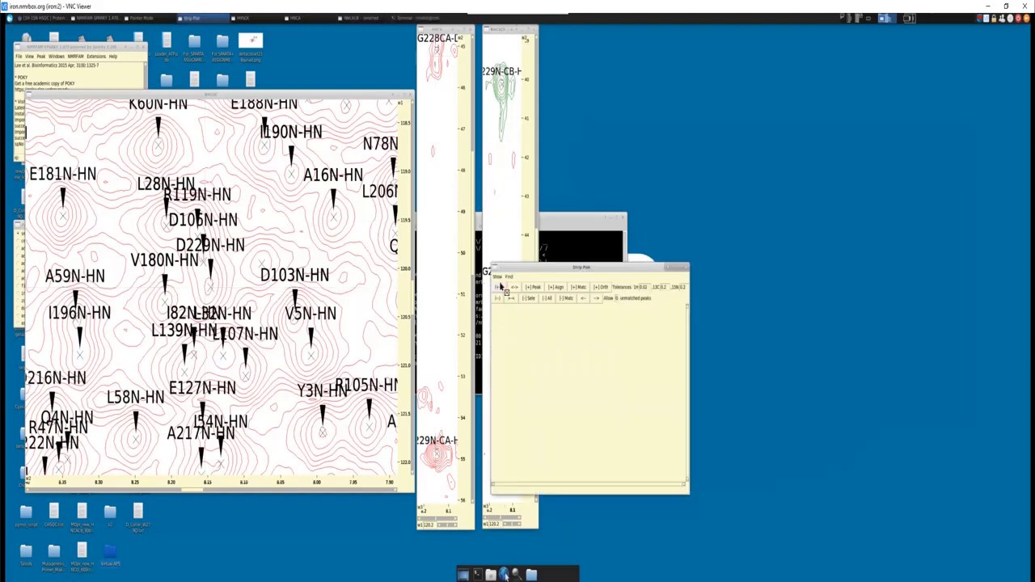
pyautogui.moveTo(550, 266); pyautogui.dragTo(678, 174)
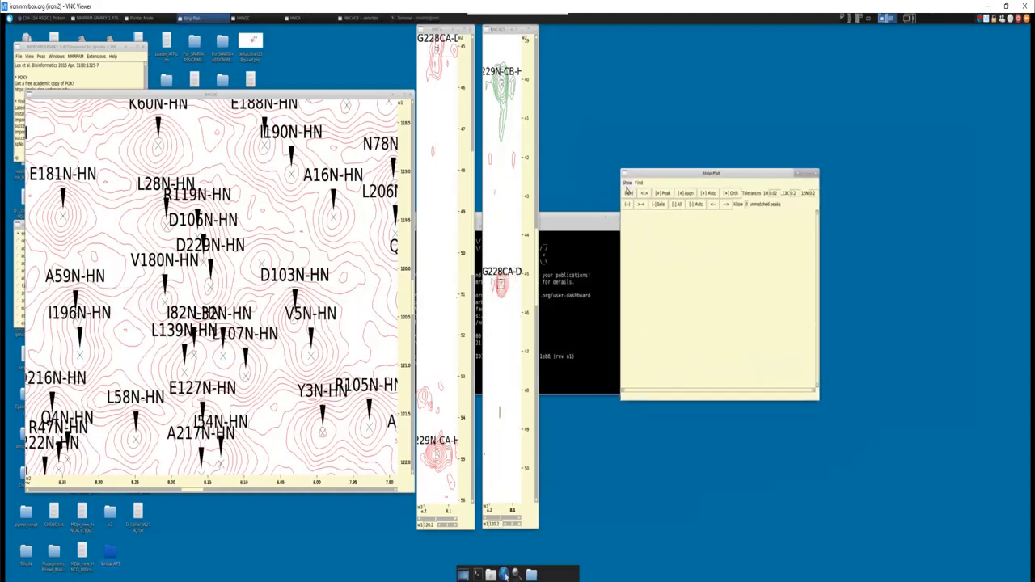
# - Set the strip plot to show HNCACB strips and add the strip for the G228 Cα peak together with its matching strips
pyautogui.click(628, 184)
pyautogui.click(631, 198)
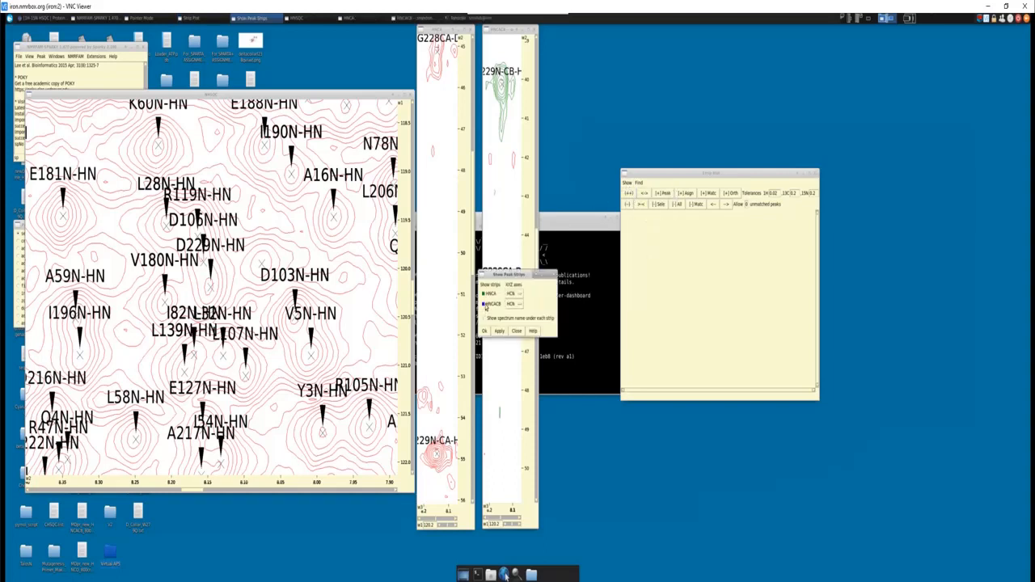
pyautogui.click(485, 330)
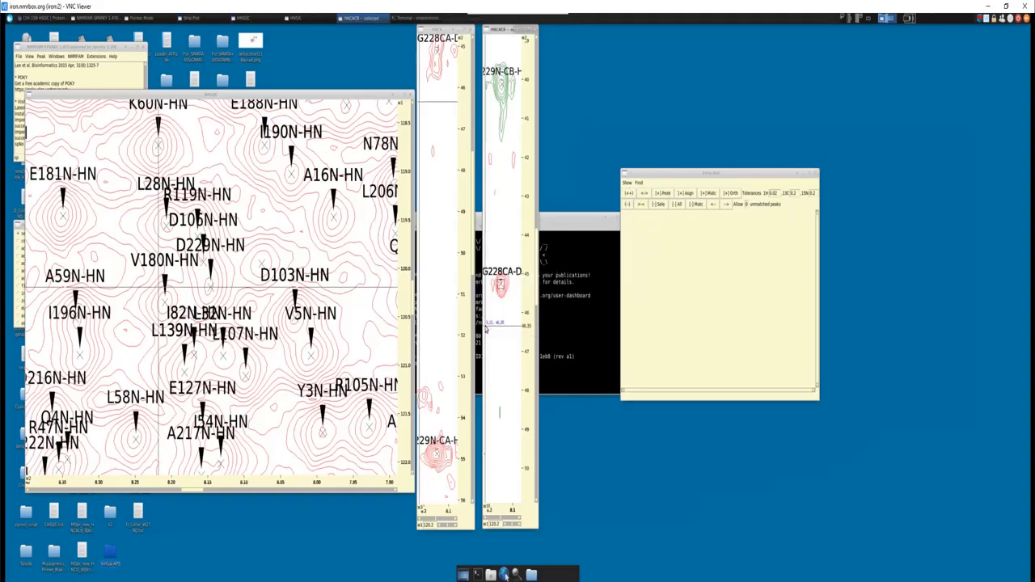
pyautogui.click(663, 194)
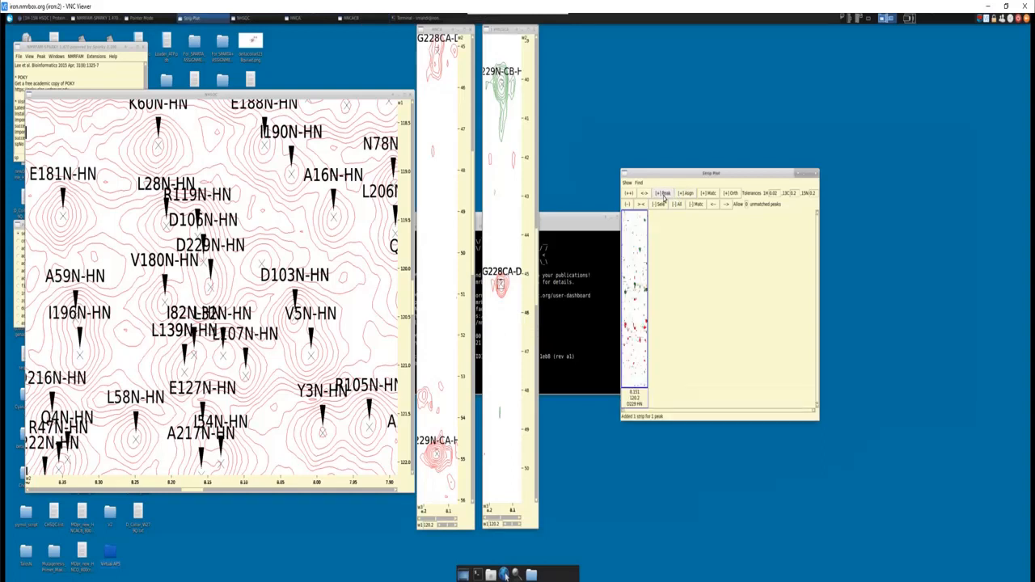
pyautogui.click(709, 193)
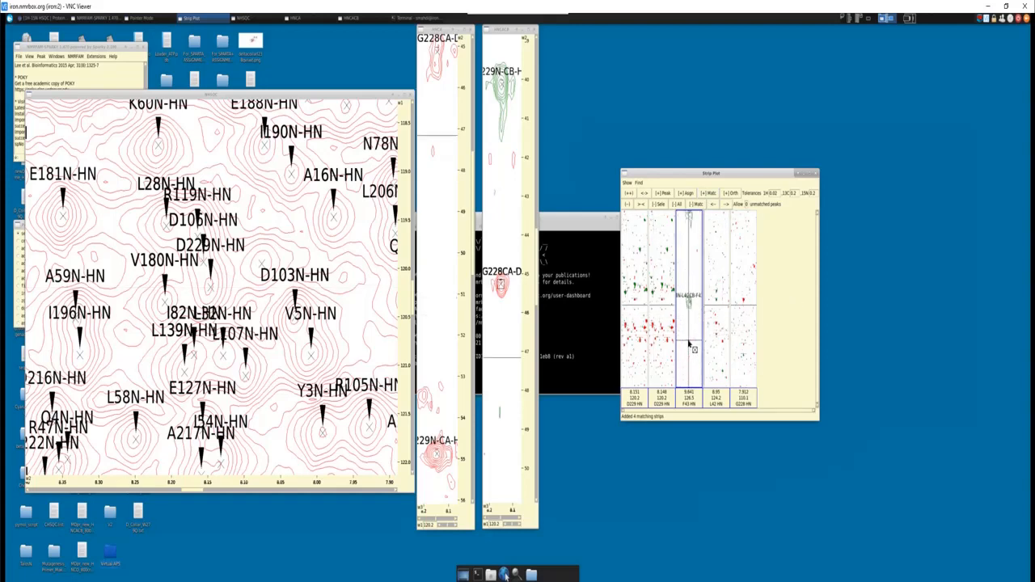
# - Examine the L42 Cα and Cβ signals in the F43 candidate strip and move the strip plot closer to the spectra
pyautogui.scroll(-6, 693, 352)
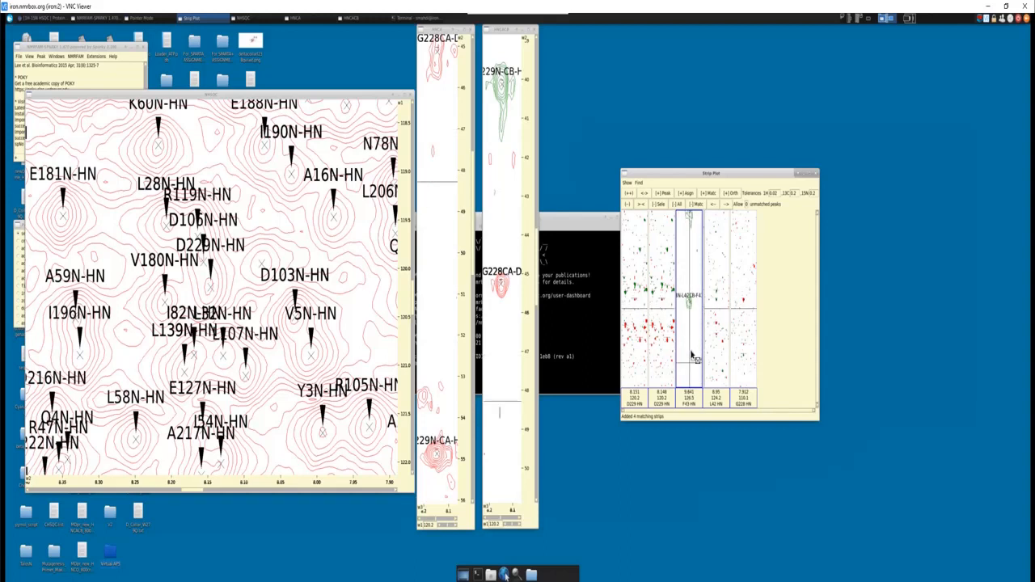
pyautogui.scroll(3, 693, 350)
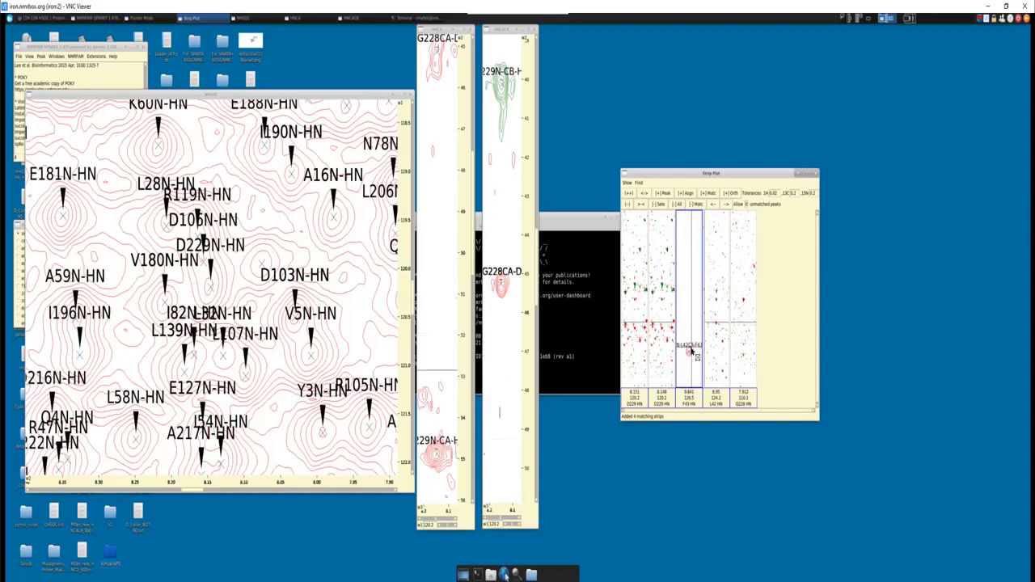
pyautogui.scroll(6, 693, 344)
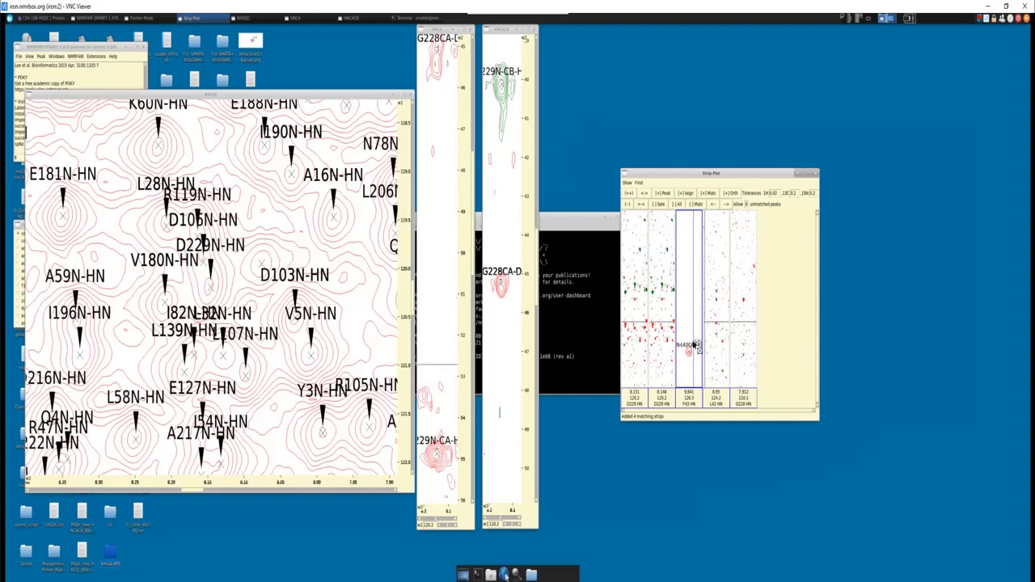
pyautogui.scroll(3, 696, 277)
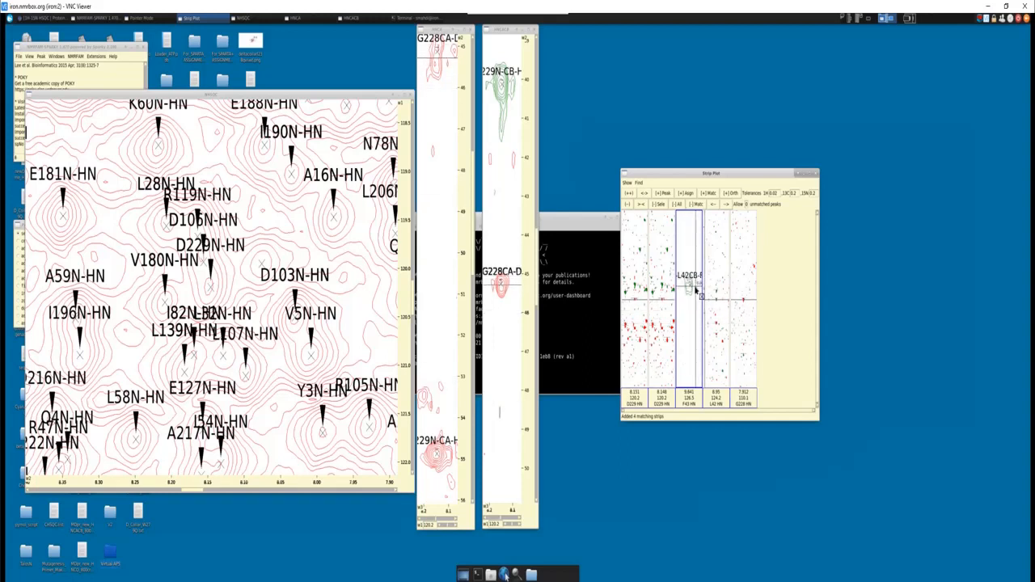
pyautogui.moveTo(696, 173); pyautogui.dragTo(622, 152)
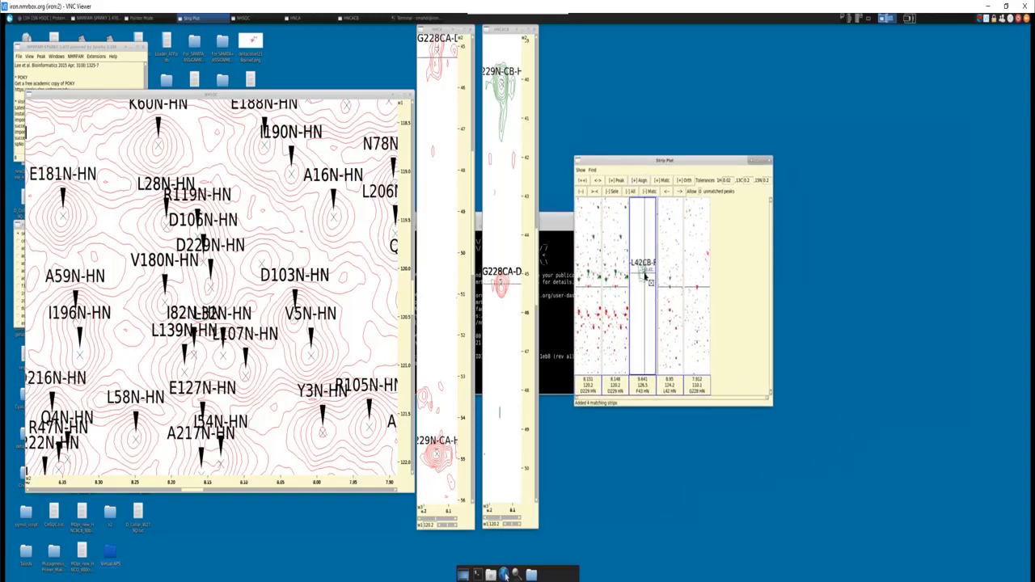
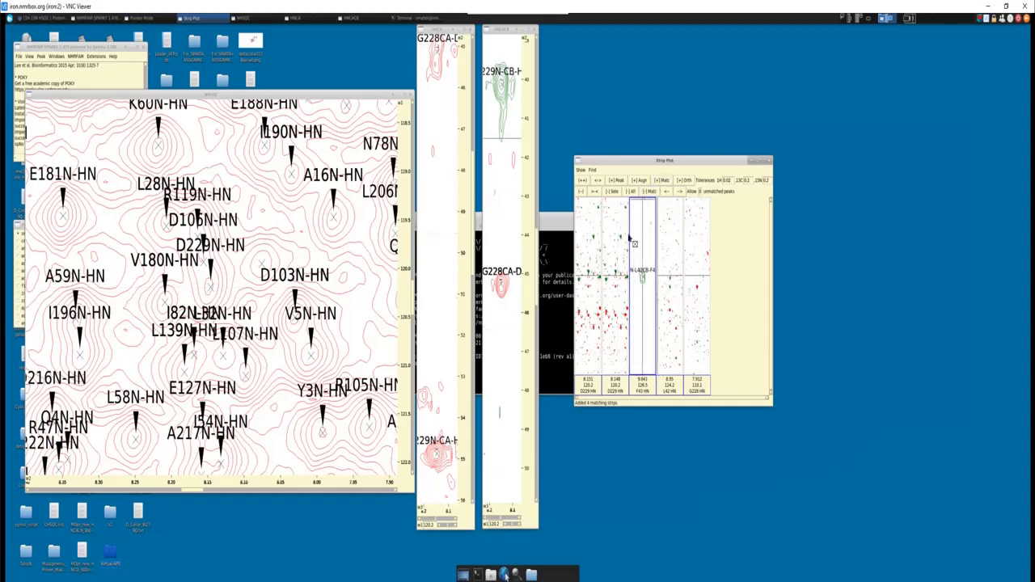
# - Remove the F43 and L42 candidate strips from the strip plot
pyautogui.click(613, 191)
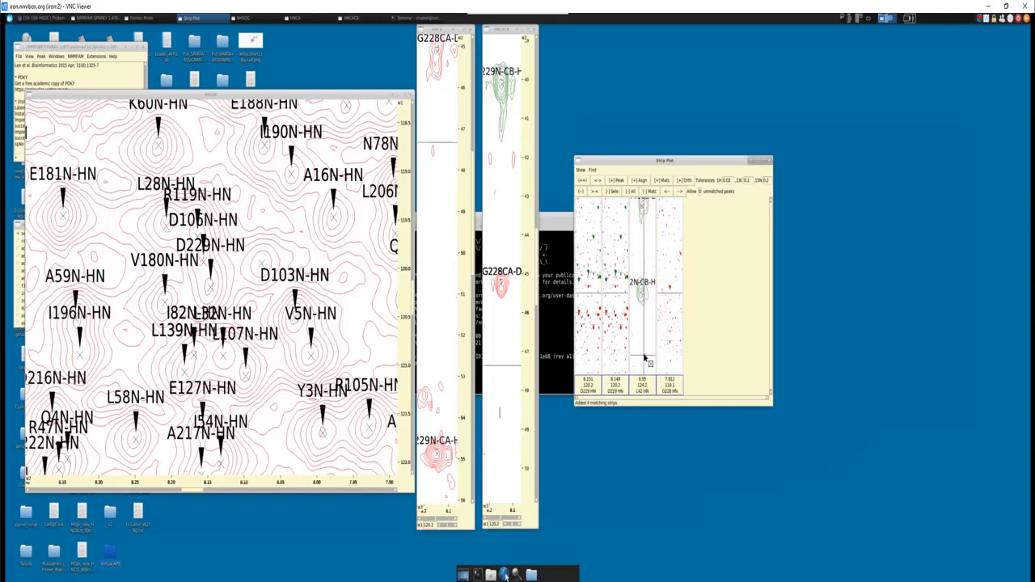
pyautogui.click(644, 323)
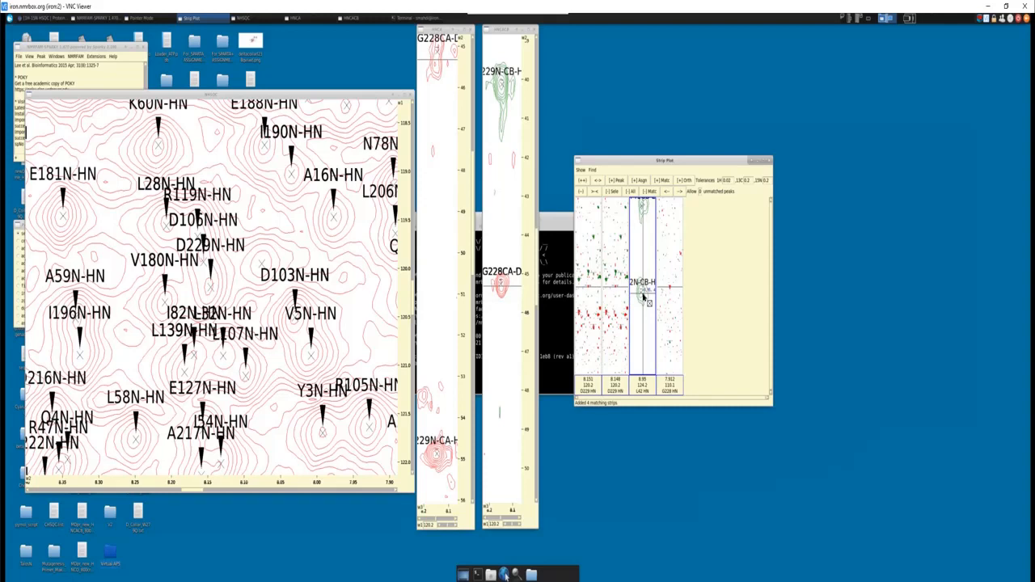
pyautogui.click(613, 193)
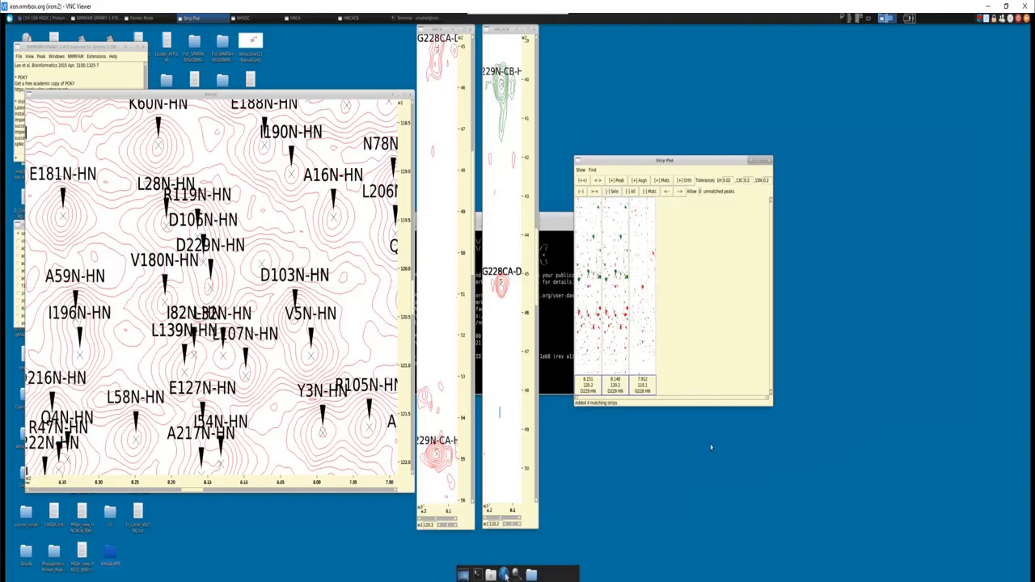
# - Examine the G228 strip's own Cα peak and its S227 Cα and Cβ peaks, and compare them with the carbon shift chart
pyautogui.click(643, 291)
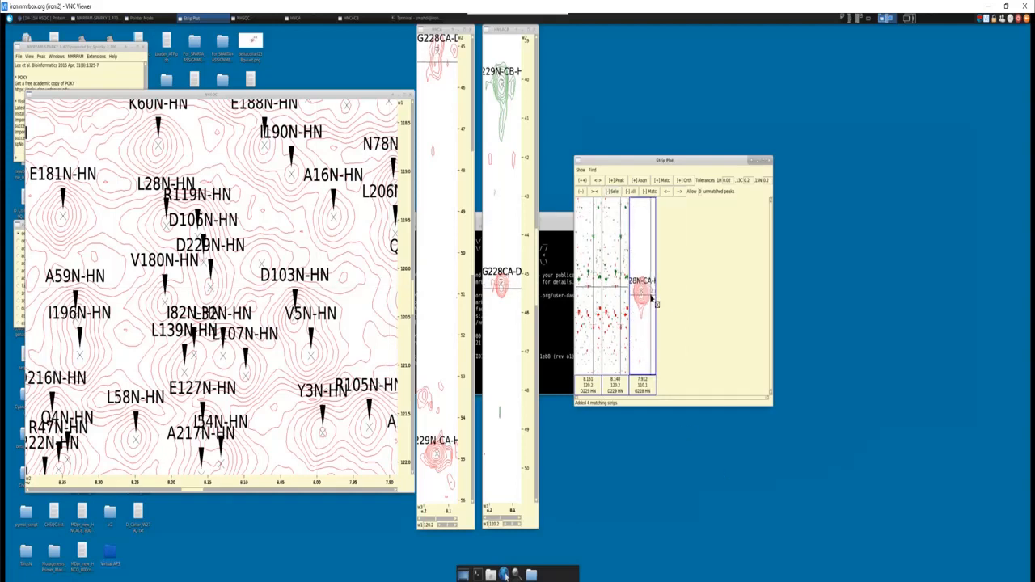
pyautogui.scroll(-3, 650, 299)
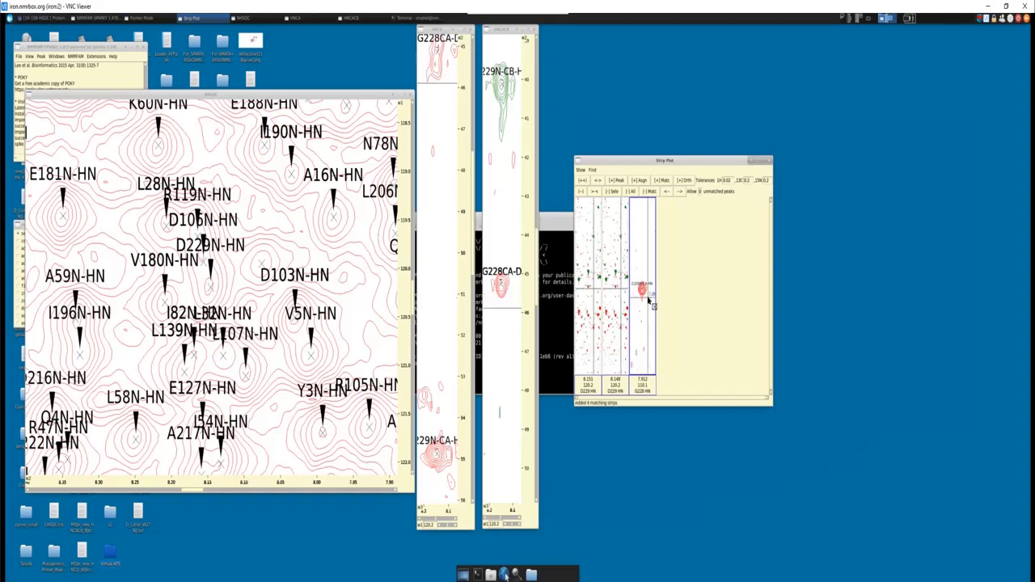
pyautogui.scroll(3, 649, 301)
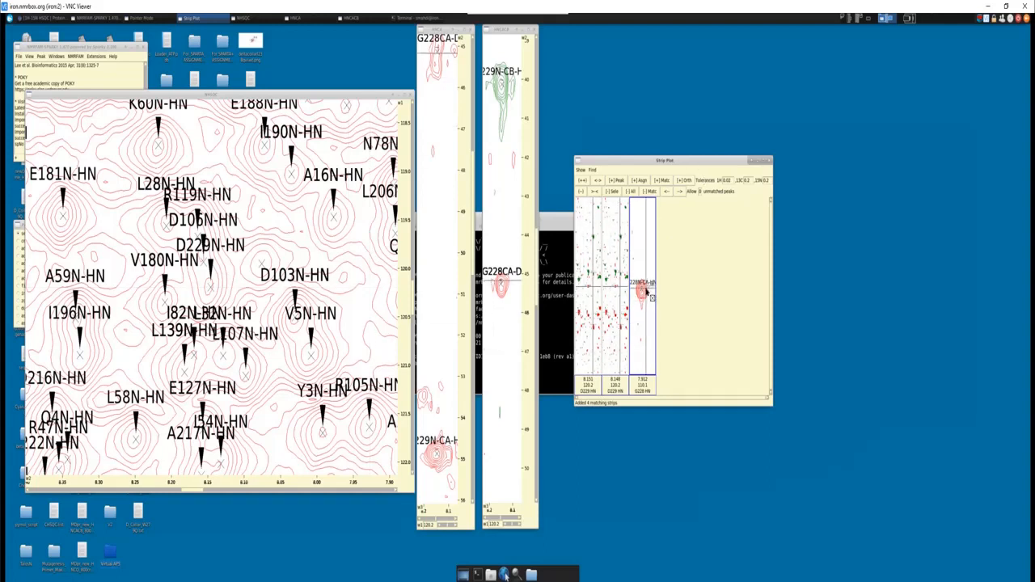
pyautogui.scroll(-10, 646, 292)
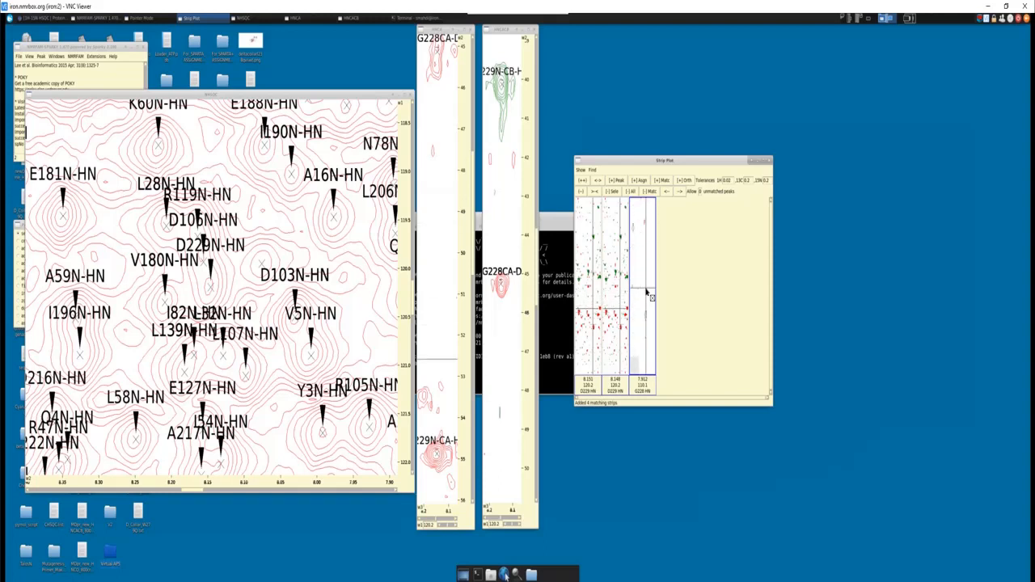
pyautogui.scroll(8, 647, 292)
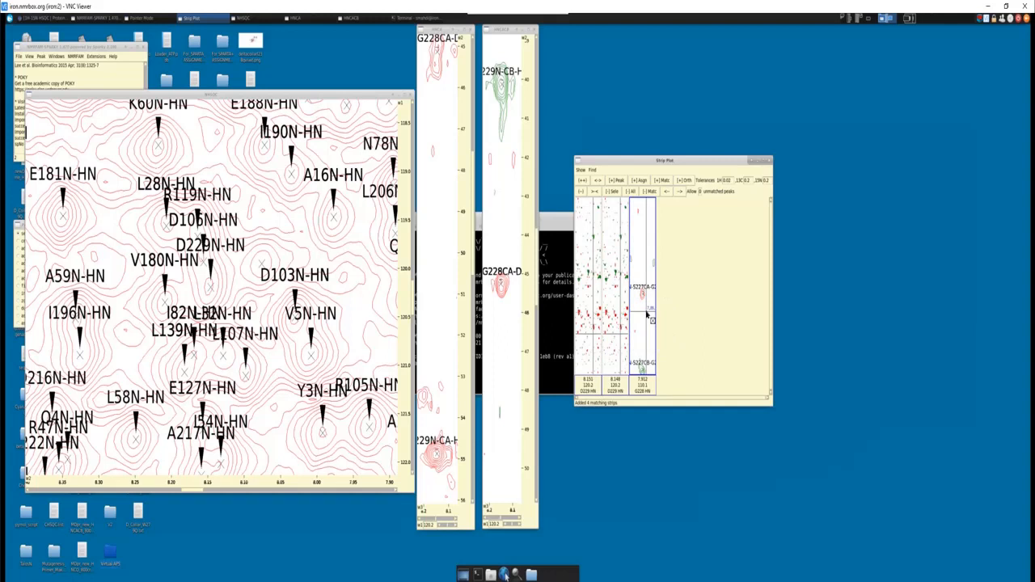
pyautogui.scroll(-2, 648, 316)
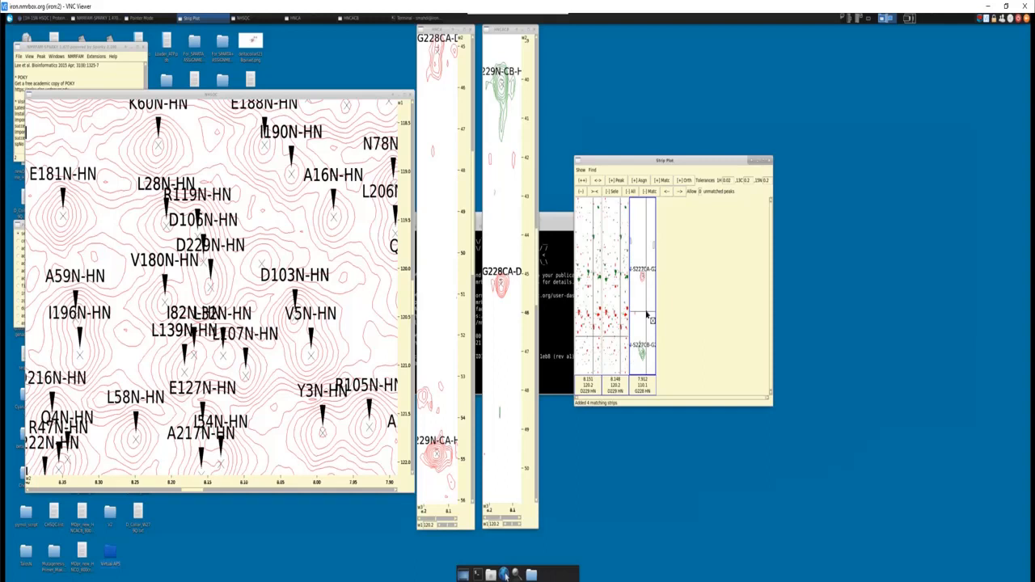
pyautogui.scroll(-1, 648, 311)
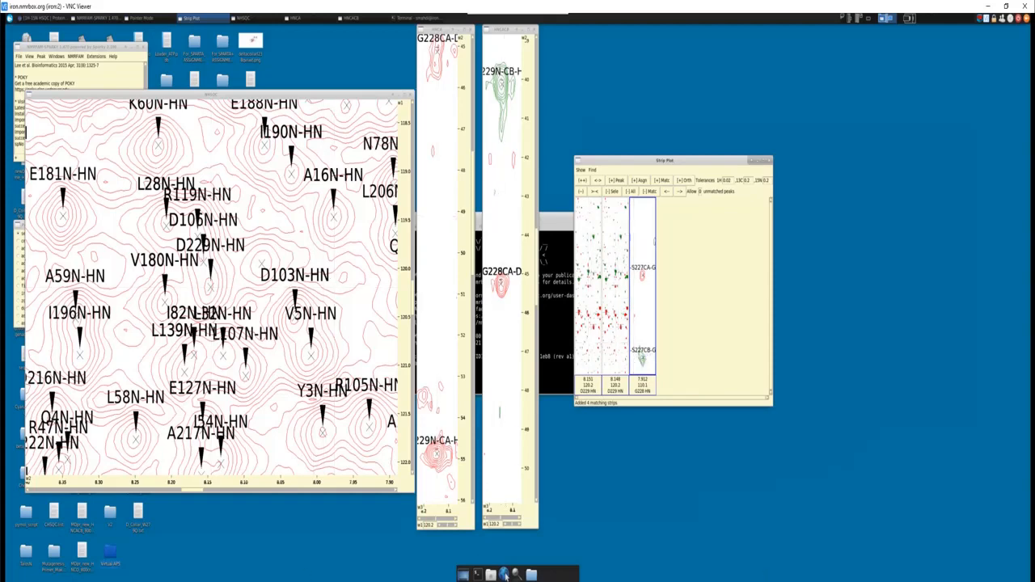
pyautogui.click(503, 573)
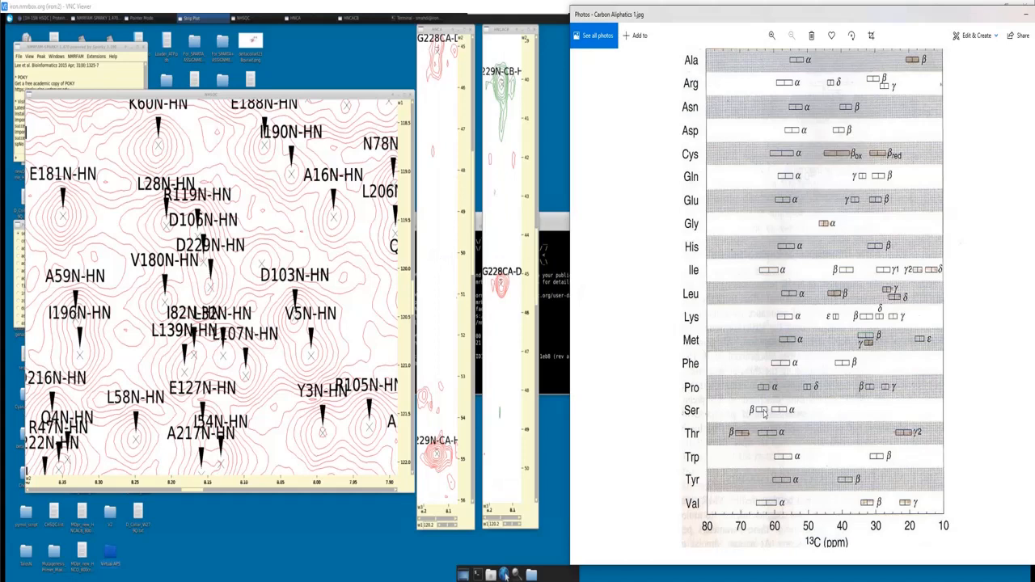
pyautogui.click(1025, 14)
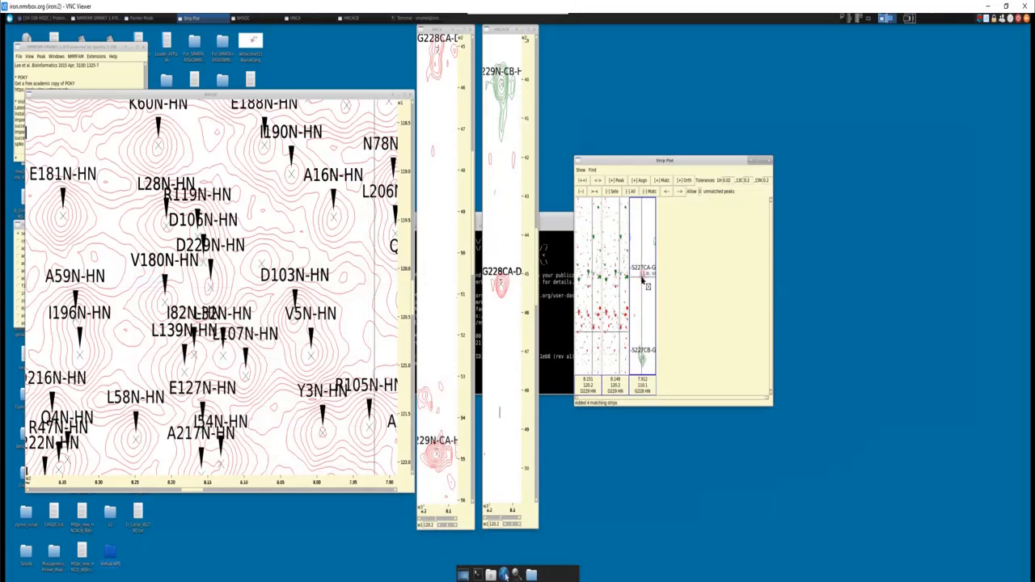
# - Use the HNCACB peak list to centre the spectra on the S227 Cα peak of G228, and frame its S227 Cα and Cβ peaks
pyautogui.press('l')
pyautogui.press('t')
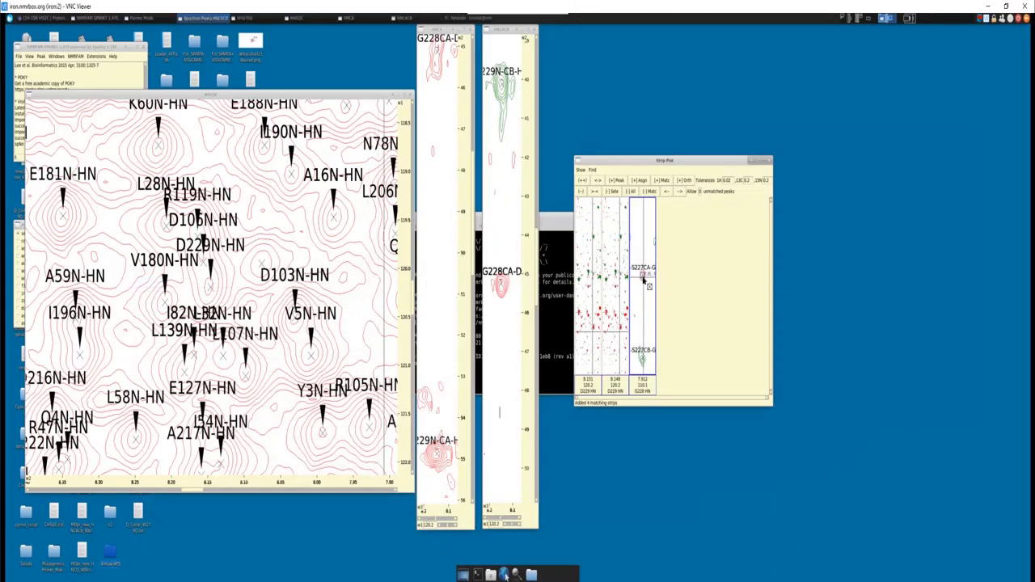
pyautogui.doubleClick(523, 273)
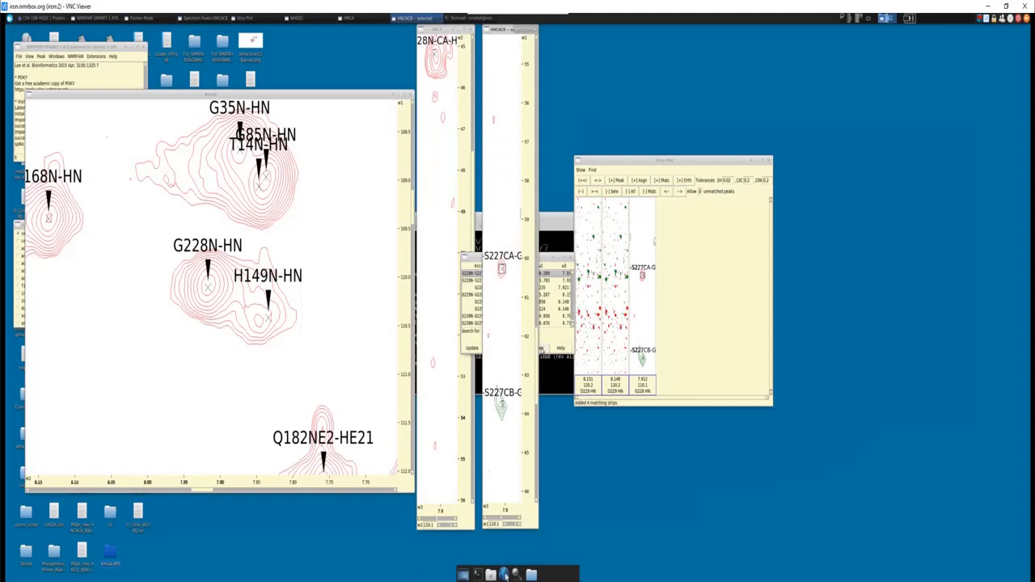
pyautogui.click(541, 348)
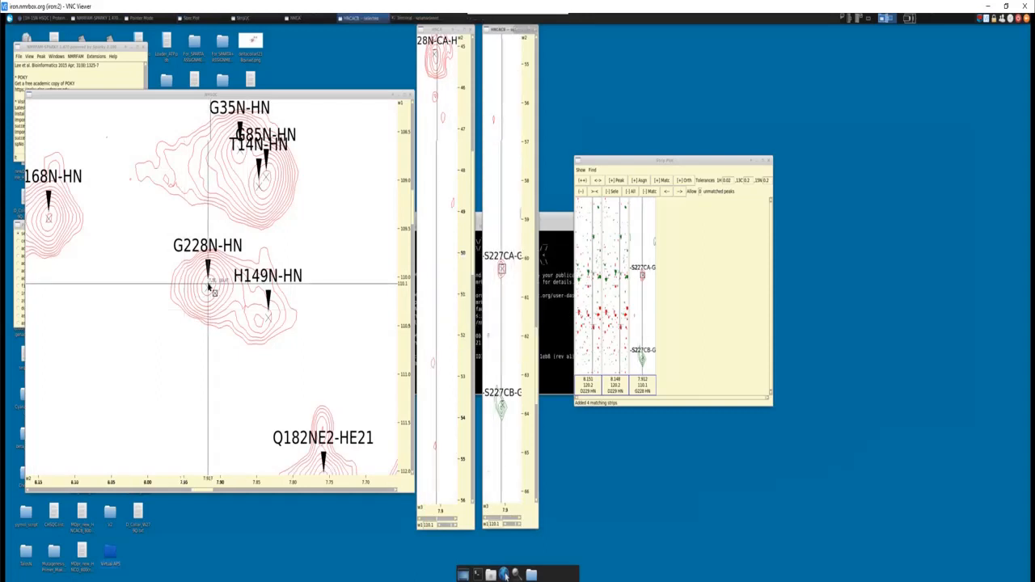
pyautogui.click(209, 292)
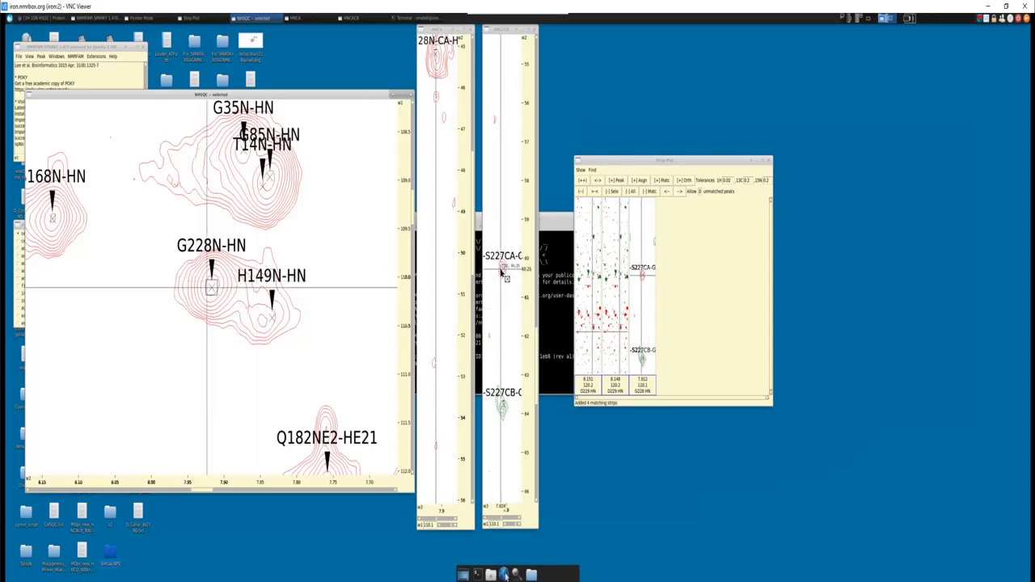
pyautogui.scroll(-4, 501, 275)
pyautogui.scroll(-4, 501, 276)
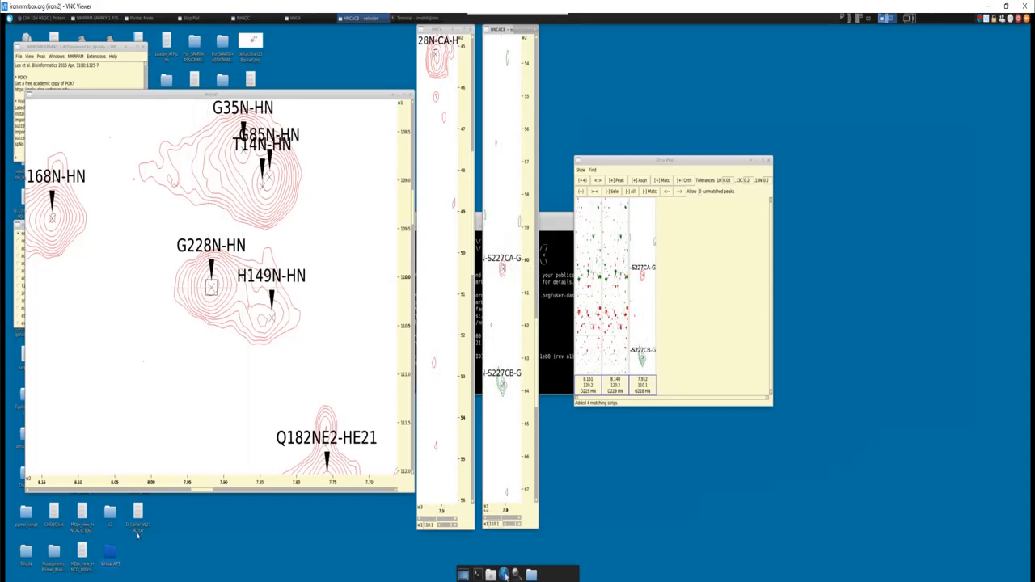
# - Switch to the Word sequence, check the residue directly before G228 in the GDG stretch, and return to the spectra
pyautogui.hotkey('alt', 'Tab')
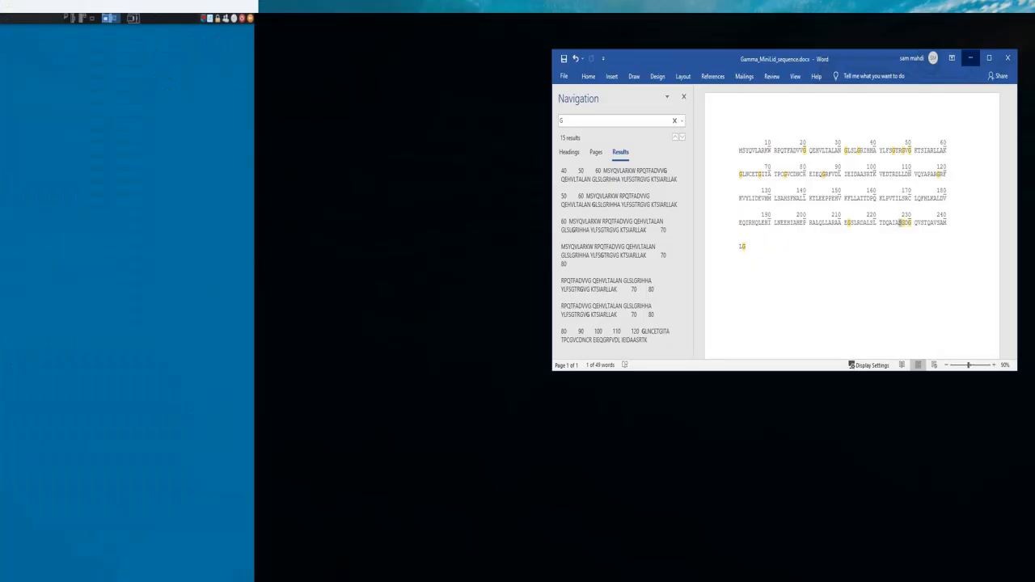
pyautogui.click(889, 219)
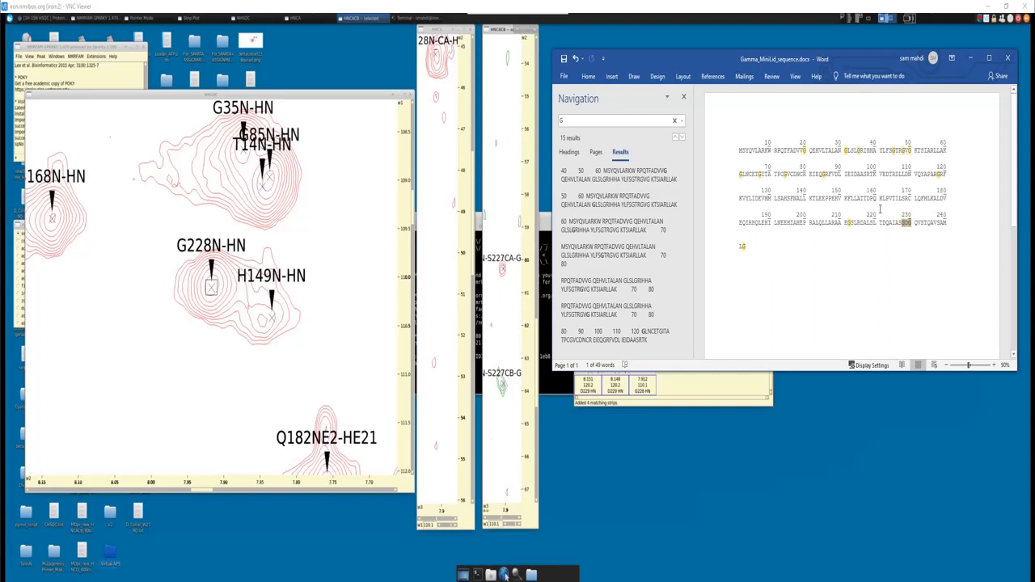
pyautogui.click(904, 226)
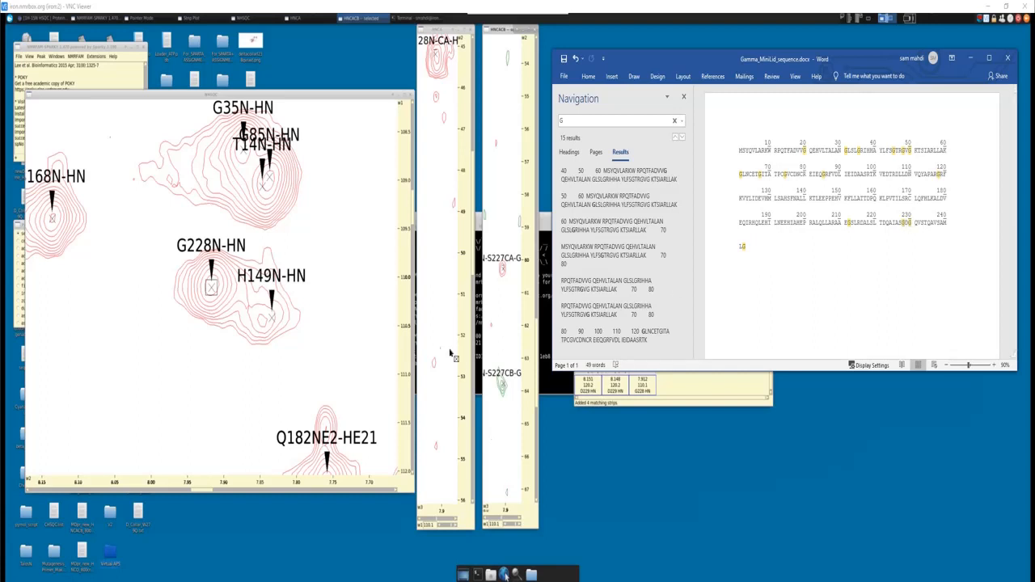
pyautogui.click(971, 58)
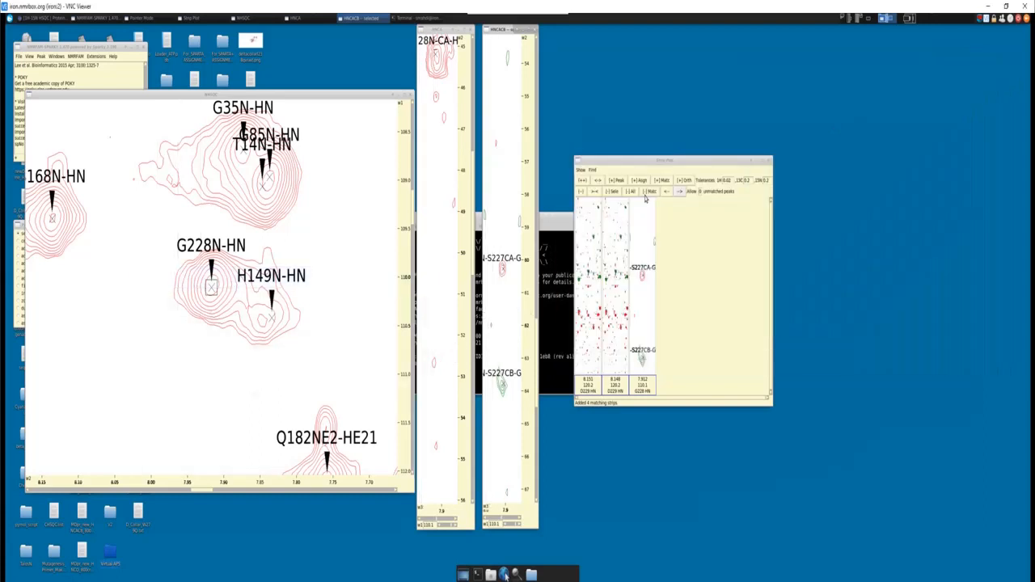
# - Clear the strip plot and add strips for the S227 Cα and Cβ peaks of G228 together with their matching strips
pyautogui.click(632, 194)
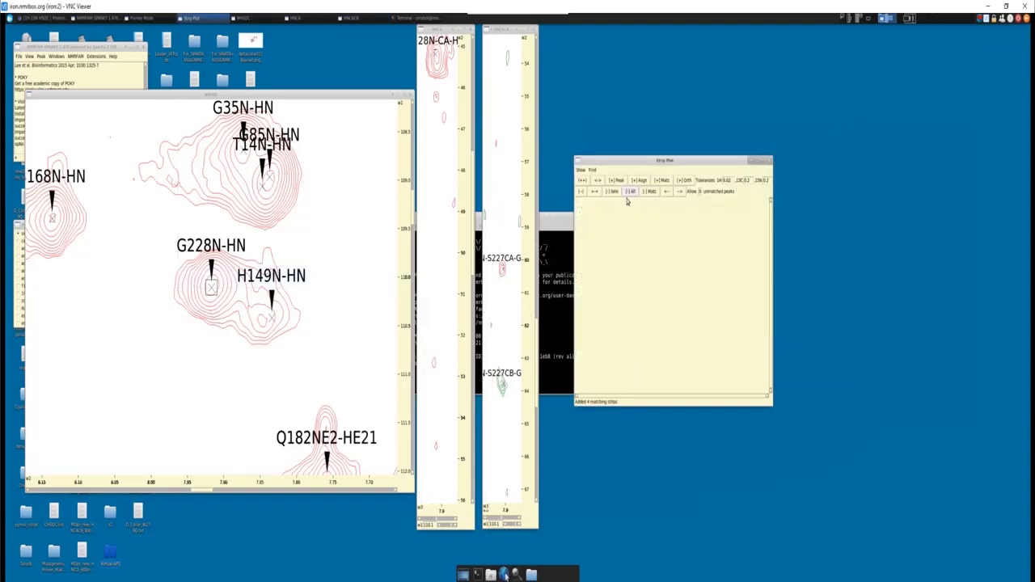
pyautogui.click(503, 272)
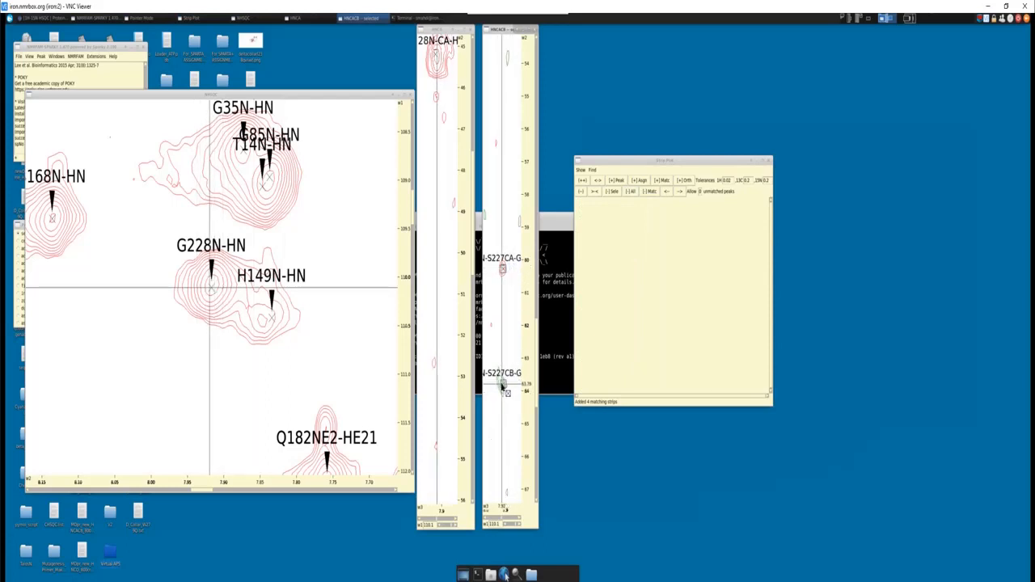
pyautogui.click(616, 181)
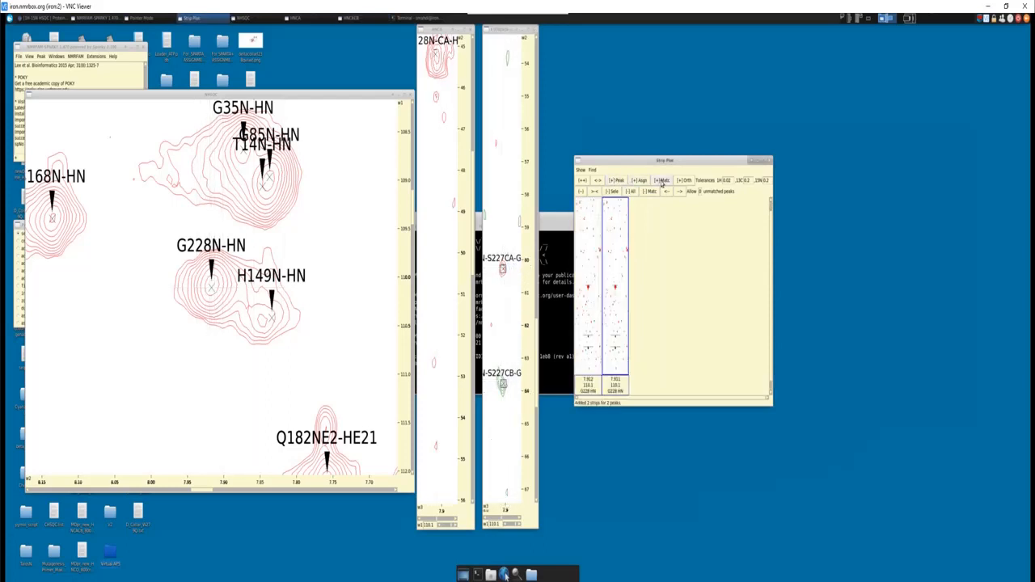
pyautogui.click(662, 181)
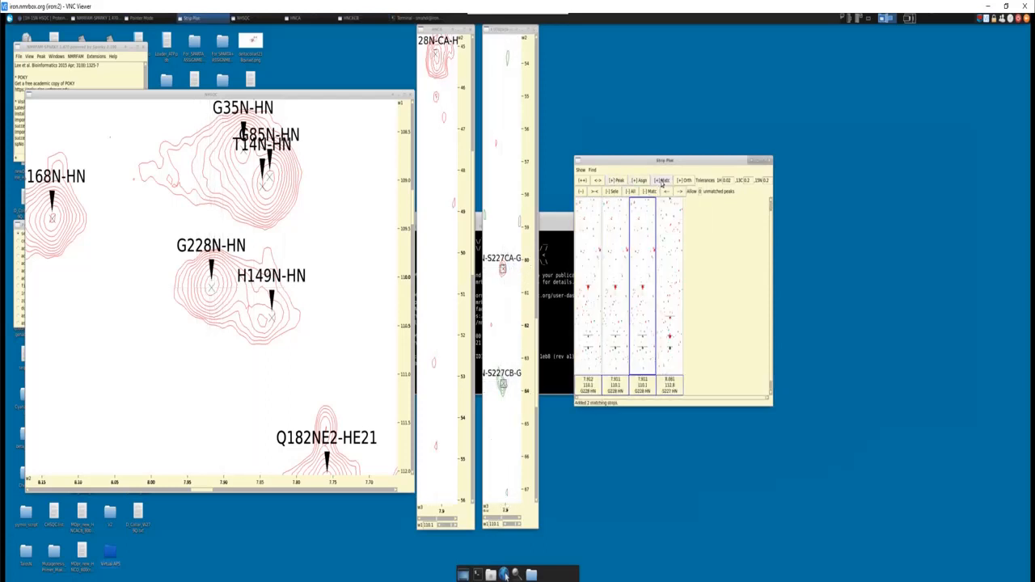
# - Examine the S227 Cα and Cβ peaks in the S227 candidate strip at closer zoom
pyautogui.click(674, 330)
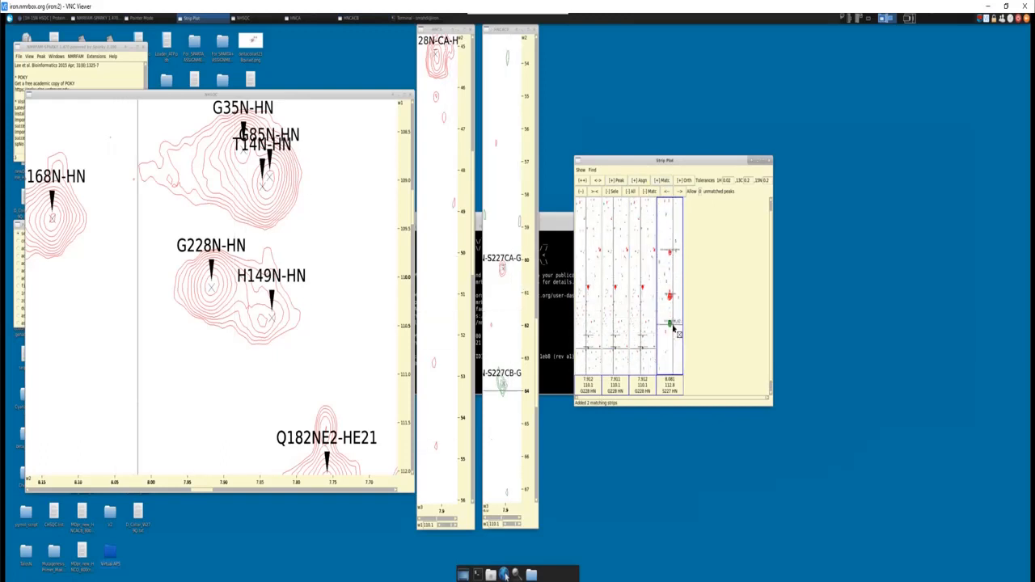
pyautogui.press('z')
pyautogui.press('i')
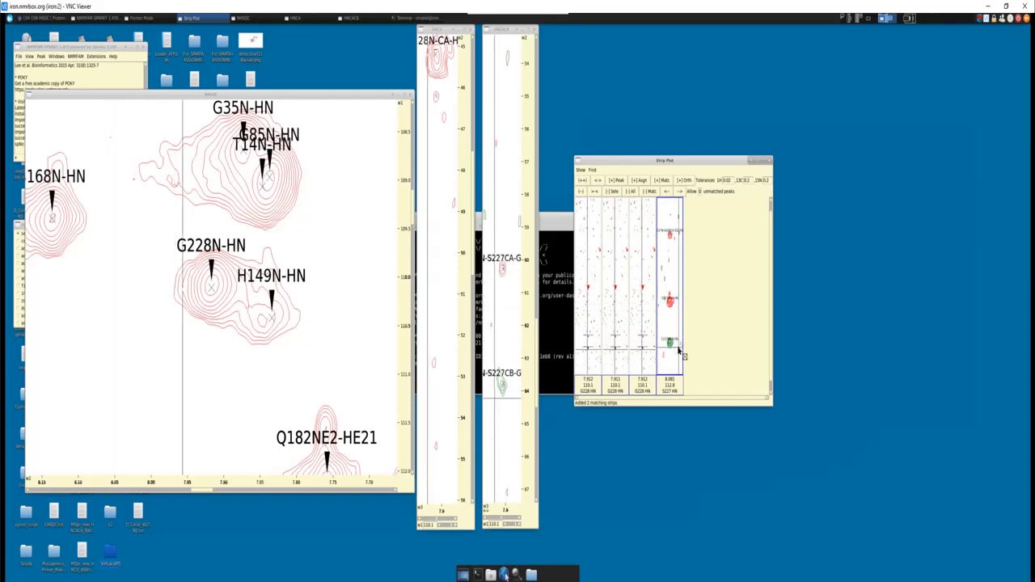
pyautogui.press('z')
pyautogui.press('i')
pyautogui.press('Down')
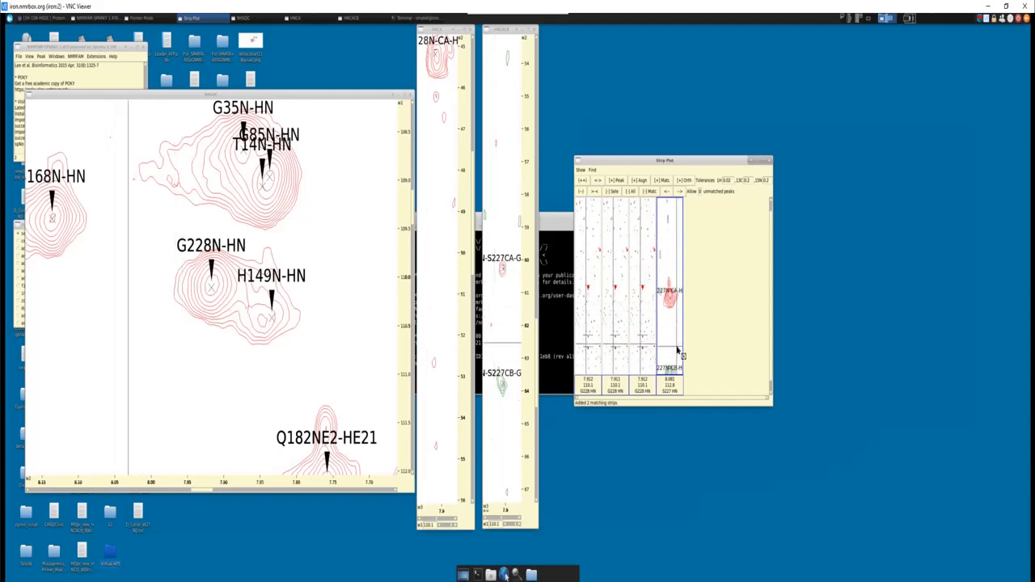
pyautogui.press('Up')
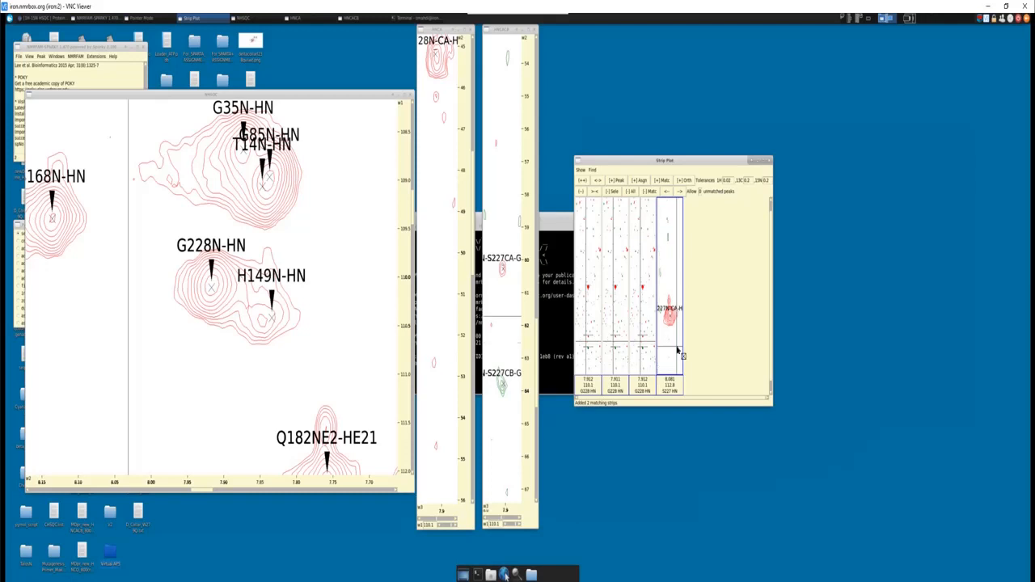
pyautogui.press('Down')
pyautogui.press('Down')
pyautogui.press('Down')
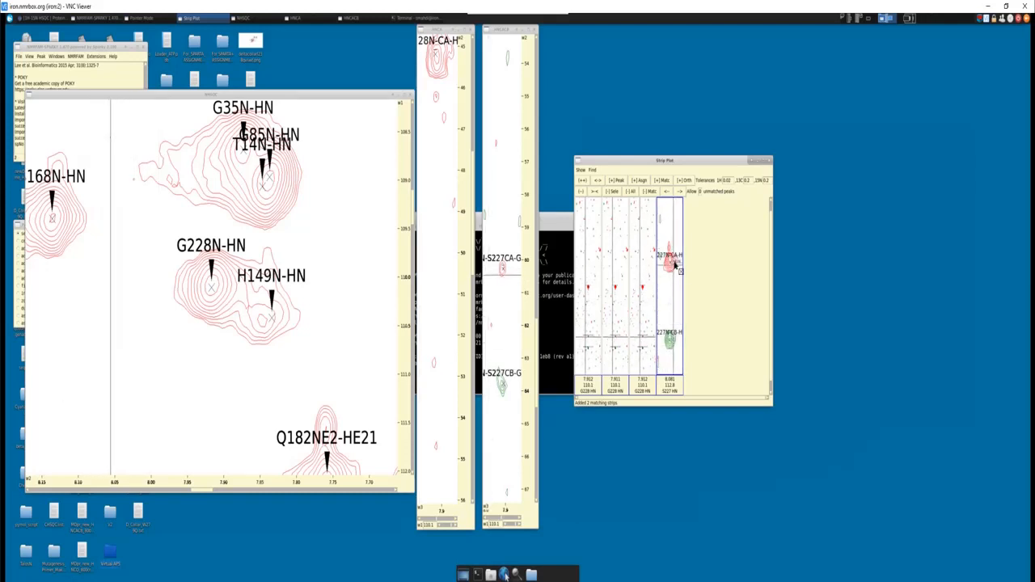
pyautogui.press('Down')
pyautogui.press('Down')
pyautogui.press('Down')
pyautogui.press('Down')
pyautogui.press('Down')
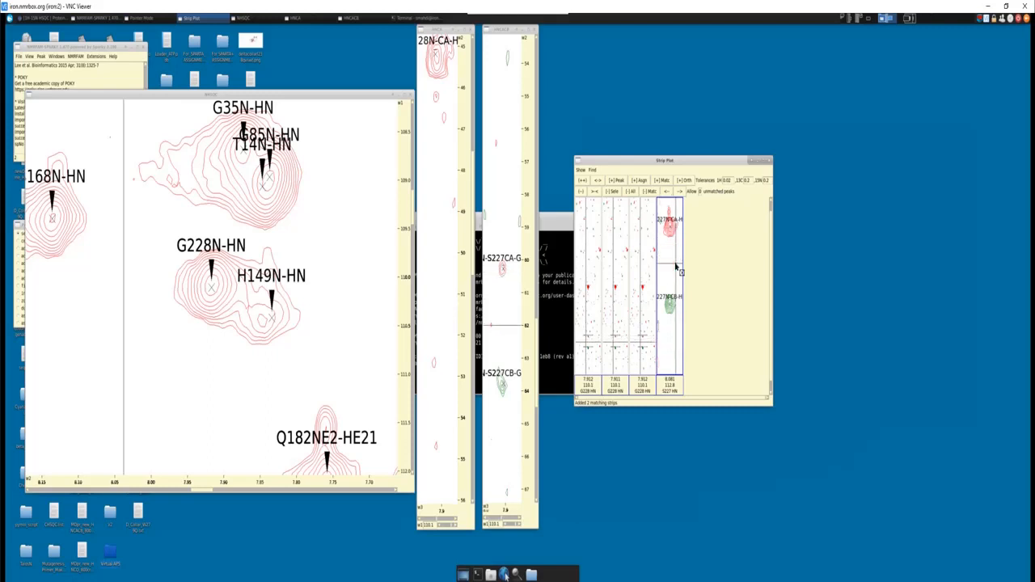
pyautogui.press('Up')
pyautogui.press('Up')
pyautogui.press('Up')
pyautogui.press('Up')
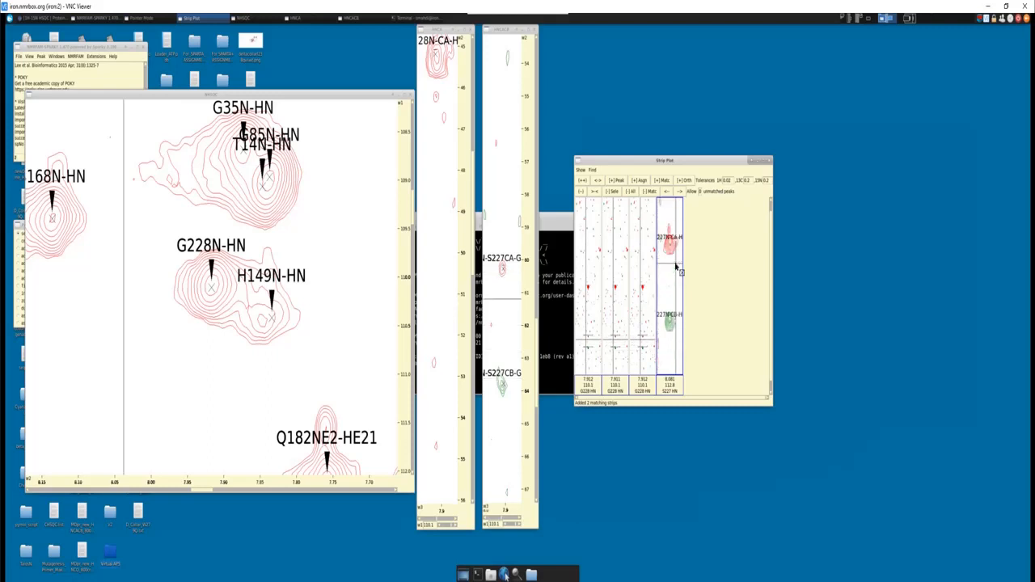
# - Examine the S227 candidate strip for the preceding residue's Cα and Cβ peaks across the carbon range
pyautogui.scroll(10, 676, 267)
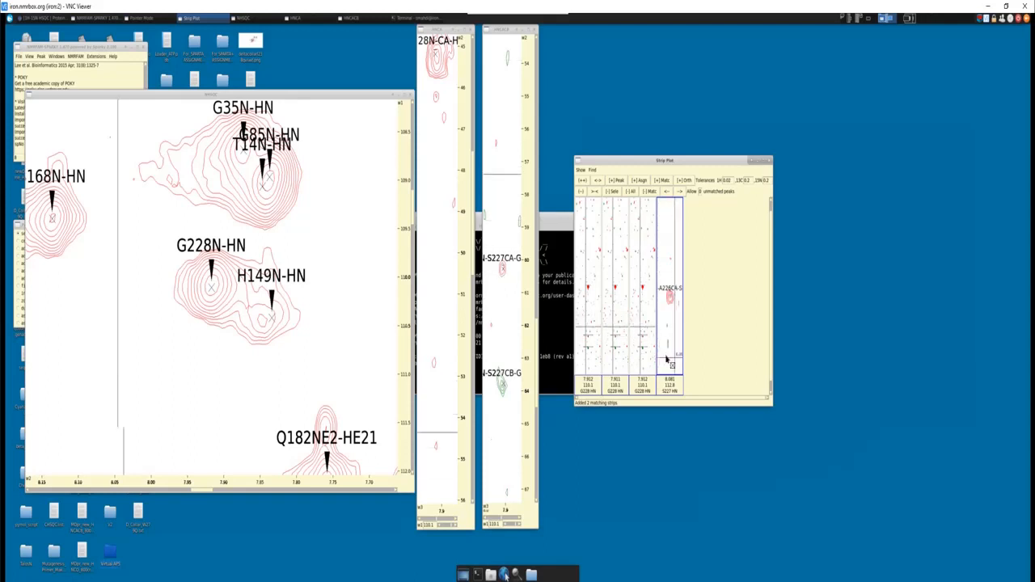
pyautogui.scroll(8, 673, 298)
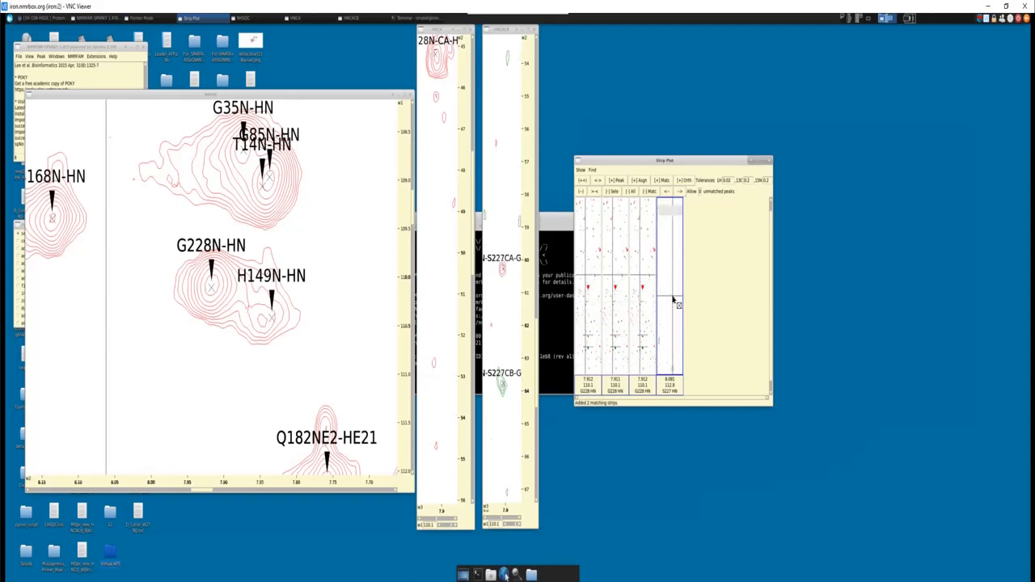
pyautogui.scroll(8, 673, 300)
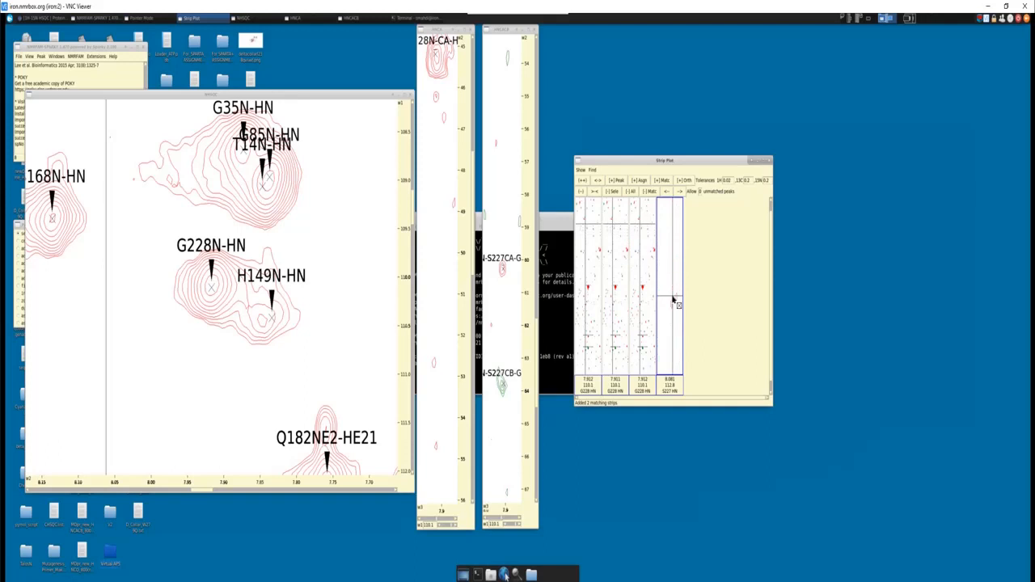
pyautogui.scroll(6, 673, 298)
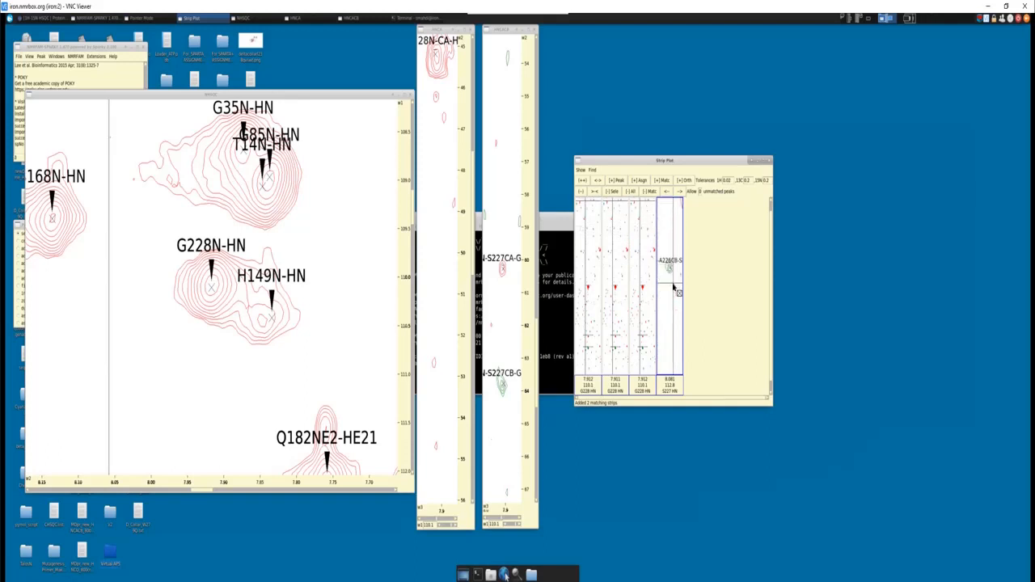
pyautogui.scroll(8, 676, 290)
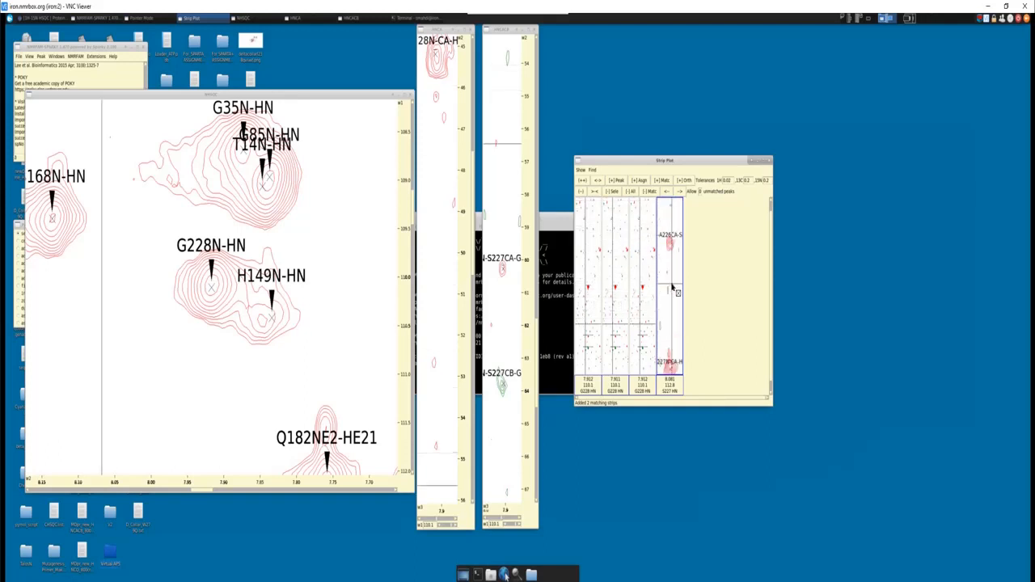
pyautogui.scroll(8, 673, 287)
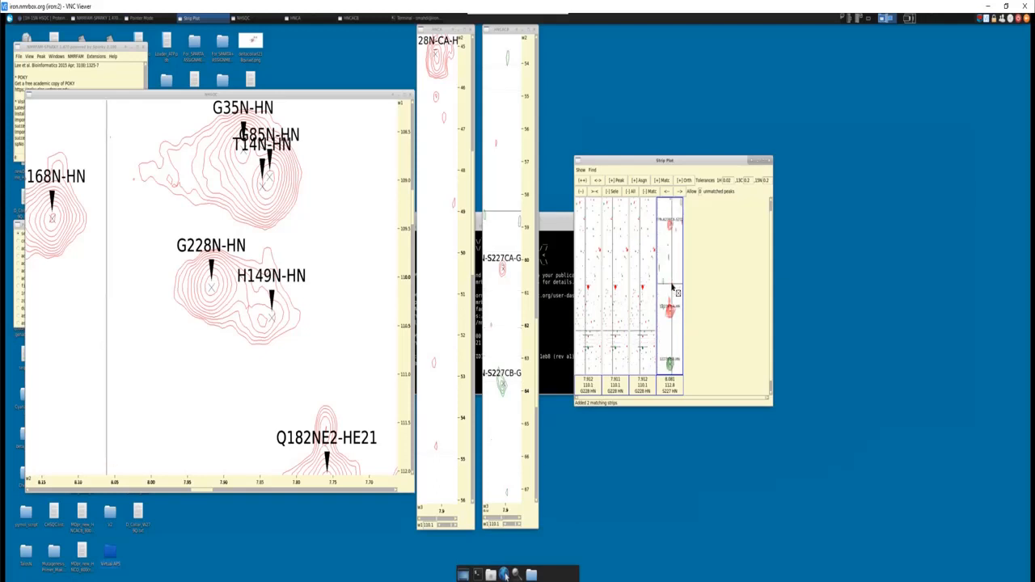
pyautogui.scroll(5, 673, 287)
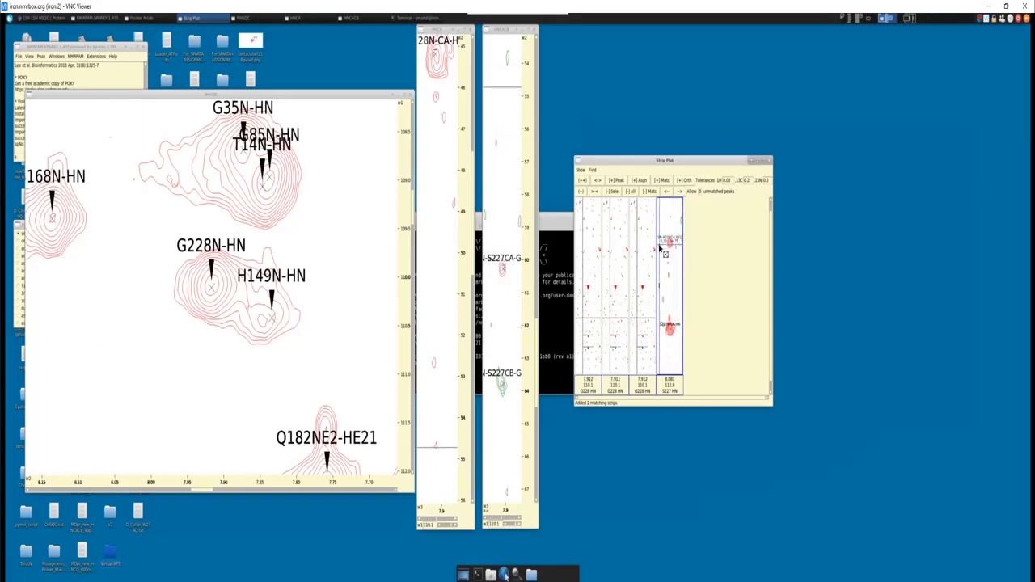
pyautogui.scroll(5, 661, 251)
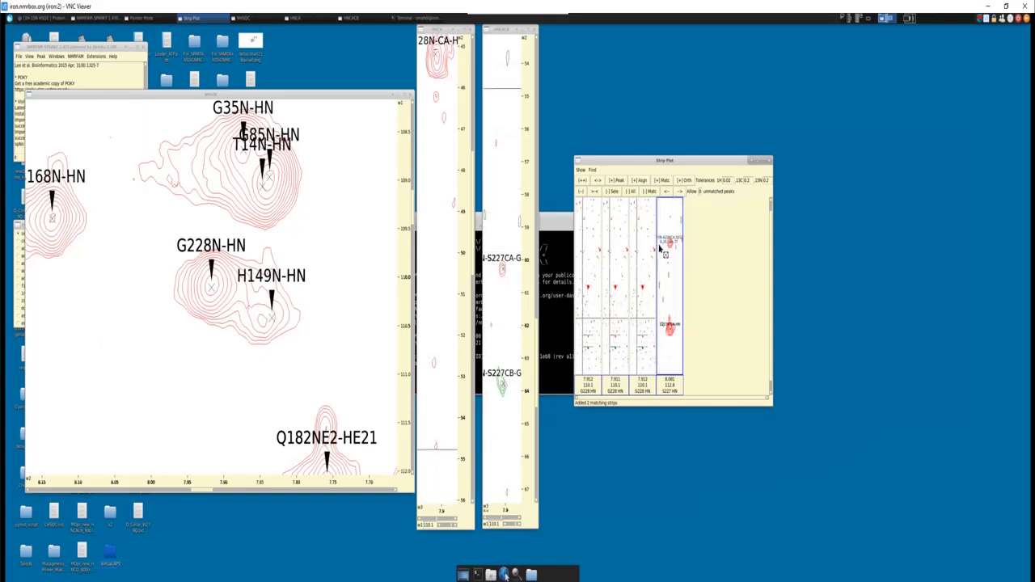
pyautogui.scroll(5, 661, 250)
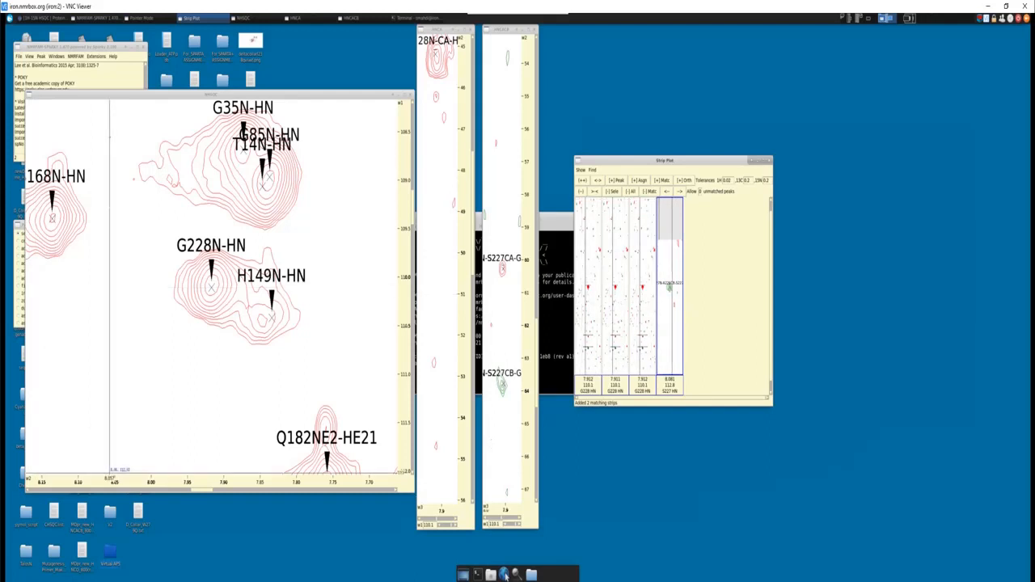
# - Compare the preceding residue's carbon shifts with the aliphatic carbon chart, and check the residue before S227 in the Word sequence
pyautogui.click(504, 574)
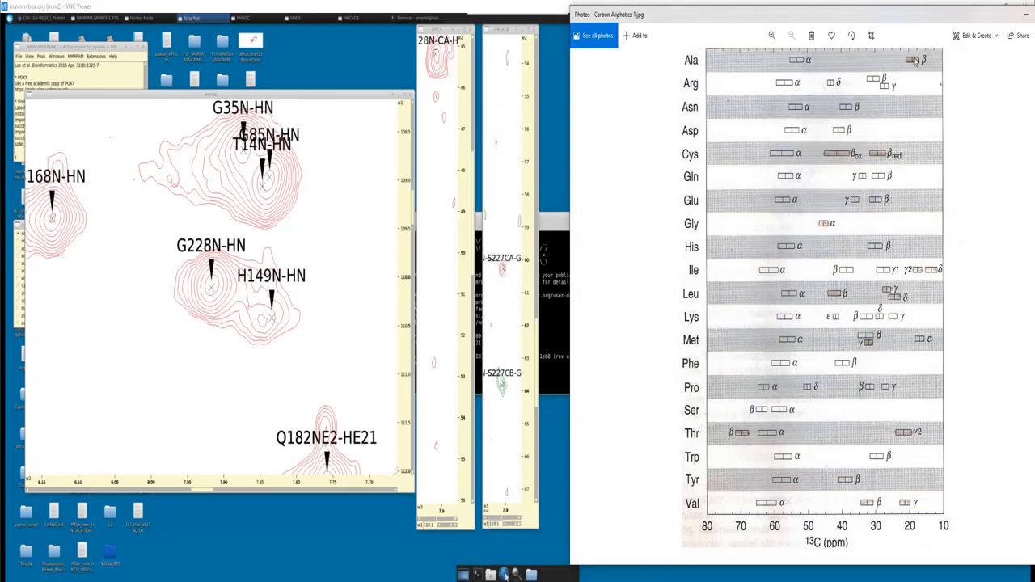
pyautogui.click(1030, 14)
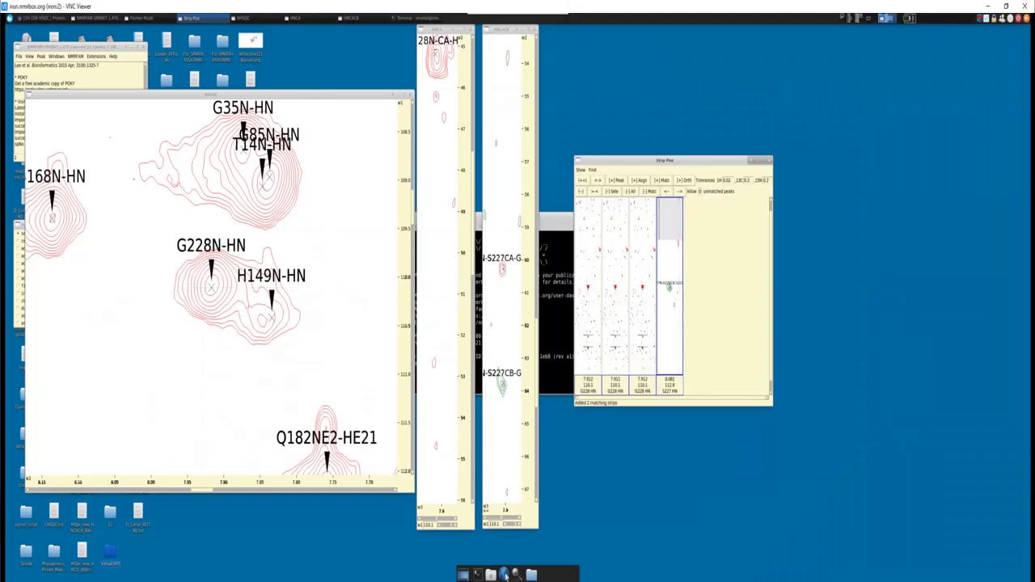
pyautogui.hotkey('alt', 'Tab')
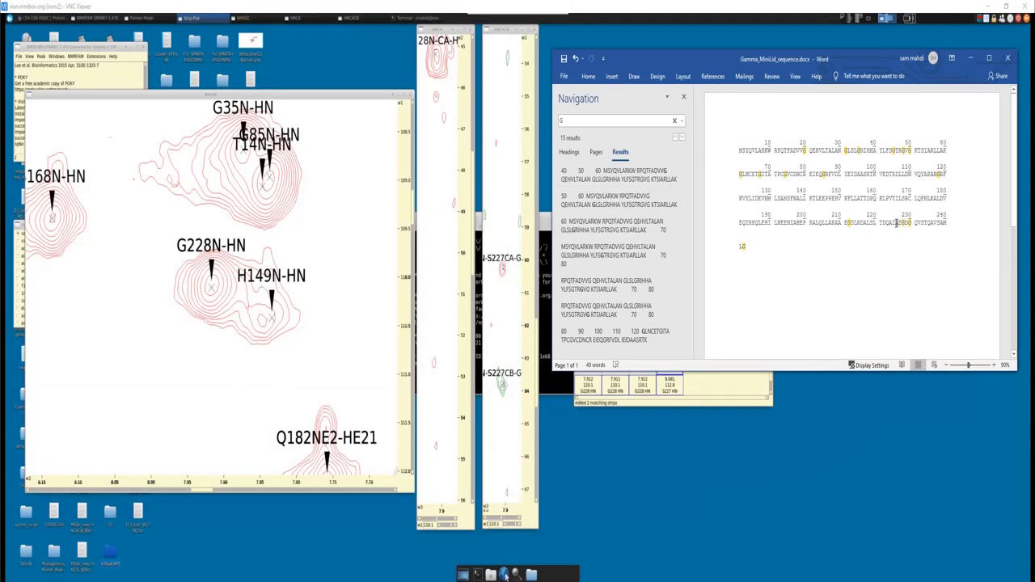
pyautogui.doubleClick(896, 225)
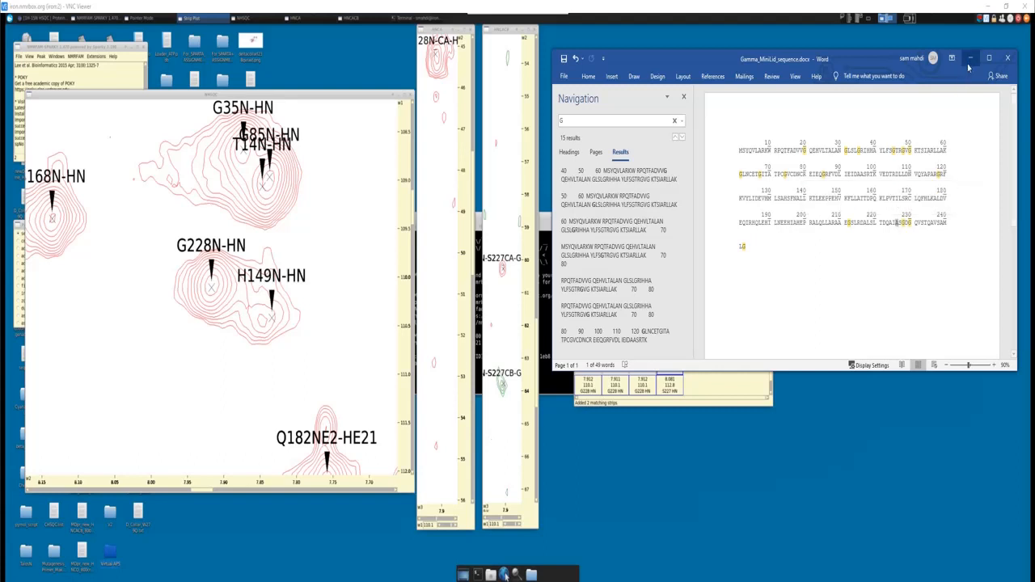
pyautogui.hotkey('alt', 'Tab')
# - Use the HNCACB peak list to centre the spectra on the A226 Cβ peak of S227, and close the list
pyautogui.scroll(3, 675, 315)
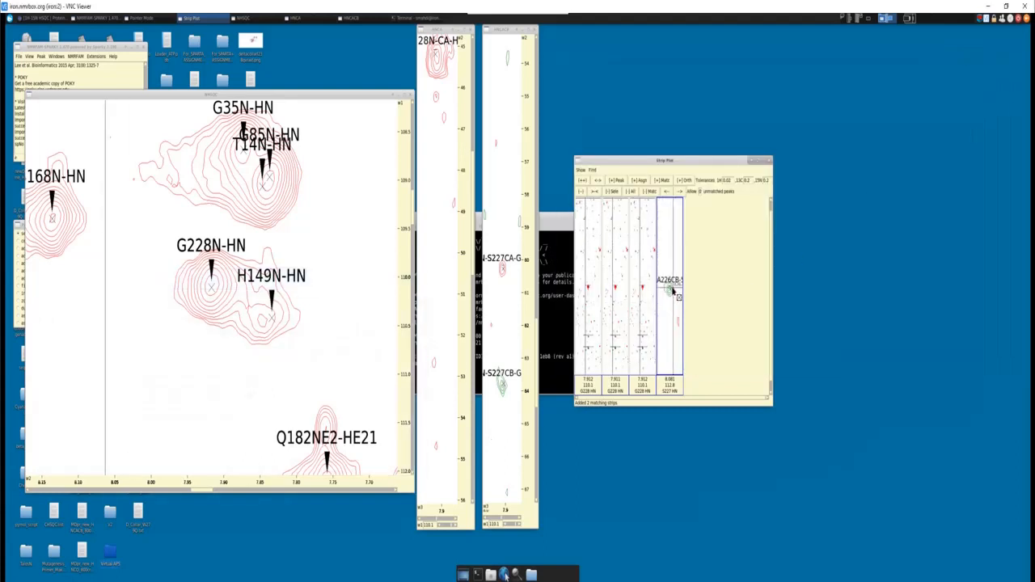
pyautogui.press('l')
pyautogui.press('t')
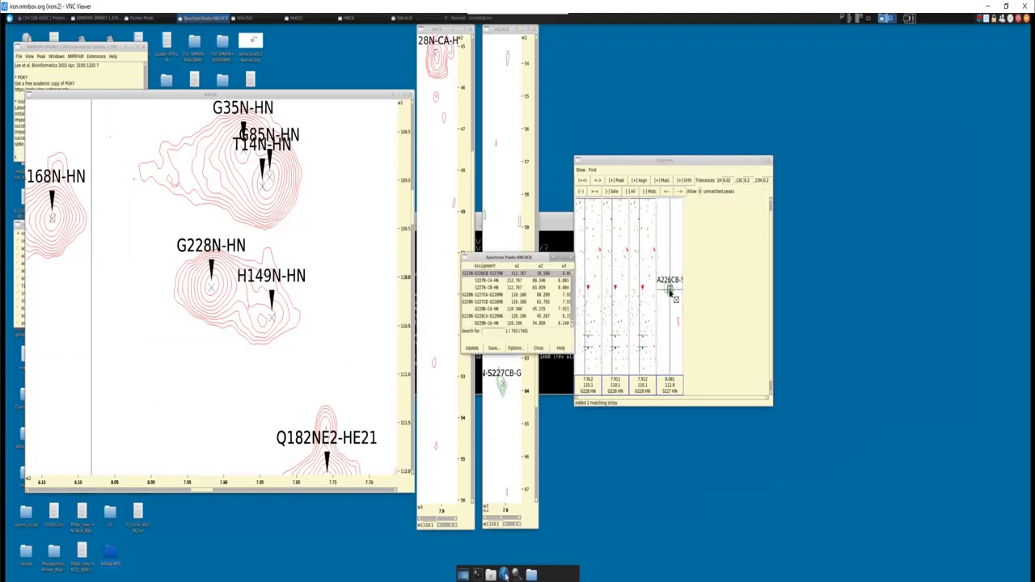
pyautogui.doubleClick(502, 275)
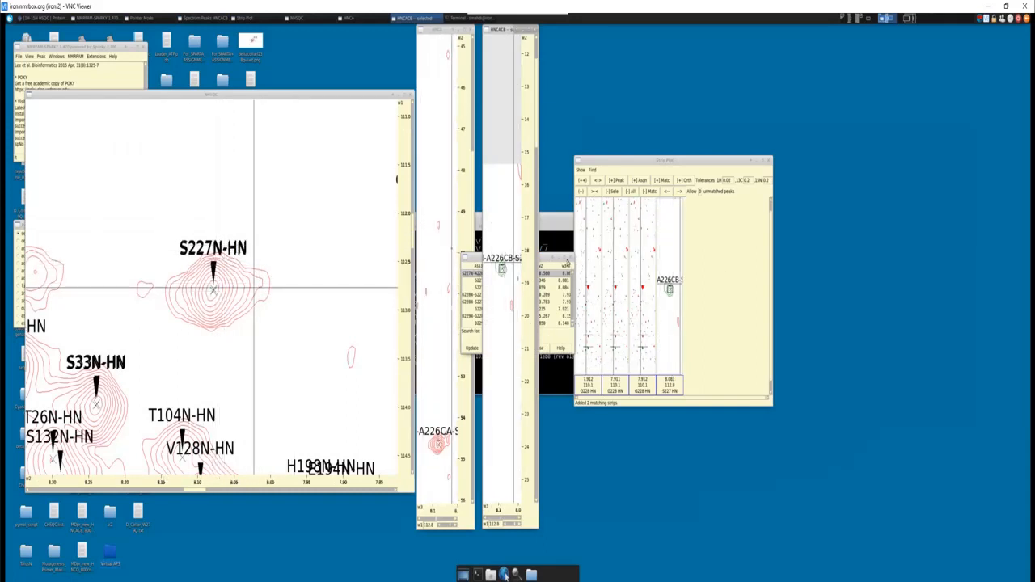
pyautogui.click(548, 260)
pyautogui.click(558, 258)
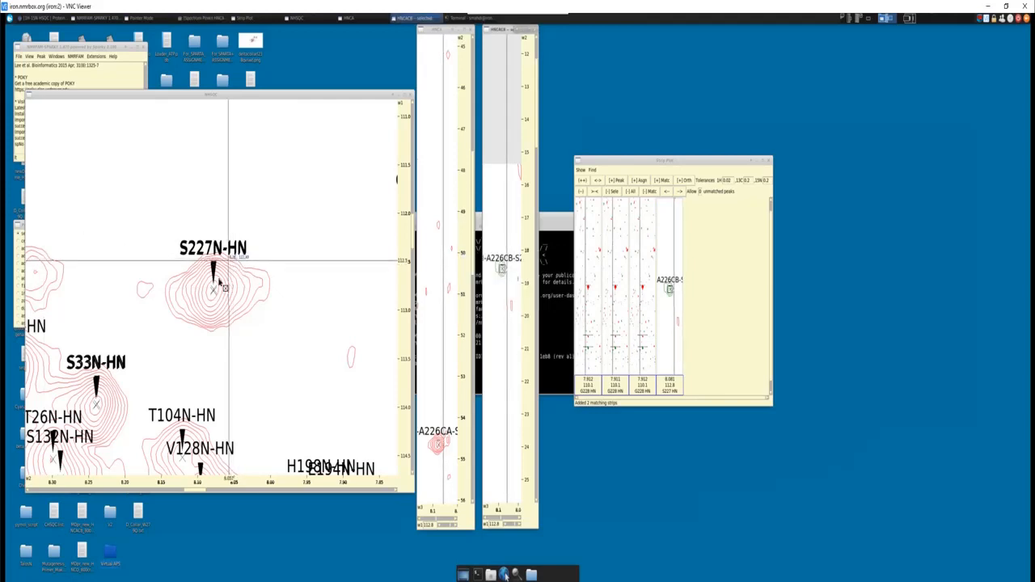
# - Check the assignment of the S227 N-HN peak in the NHSQC spectrum, leaving it as it is
pyautogui.click(211, 290)
pyautogui.press('a')
pyautogui.press('t')
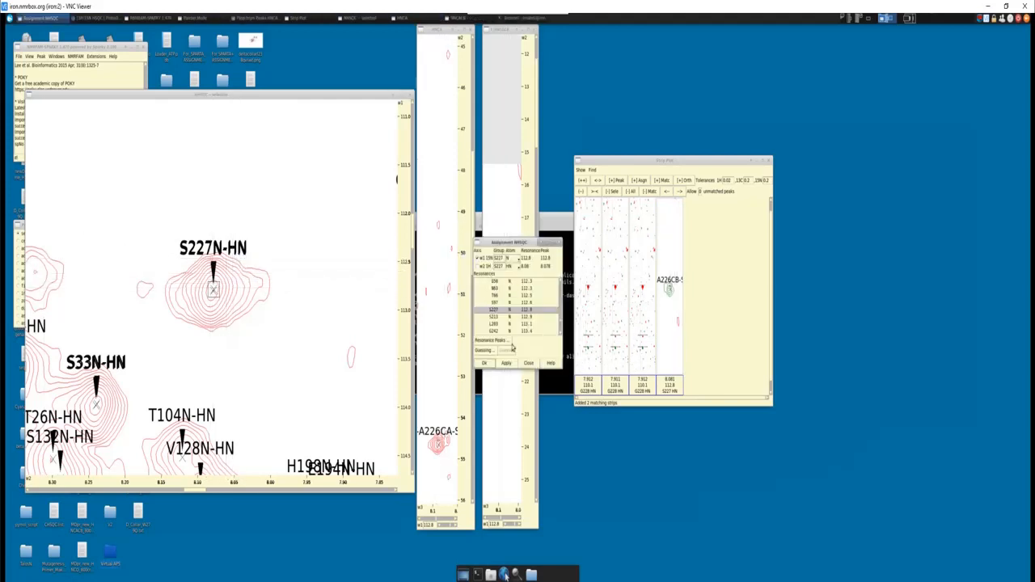
pyautogui.click(528, 362)
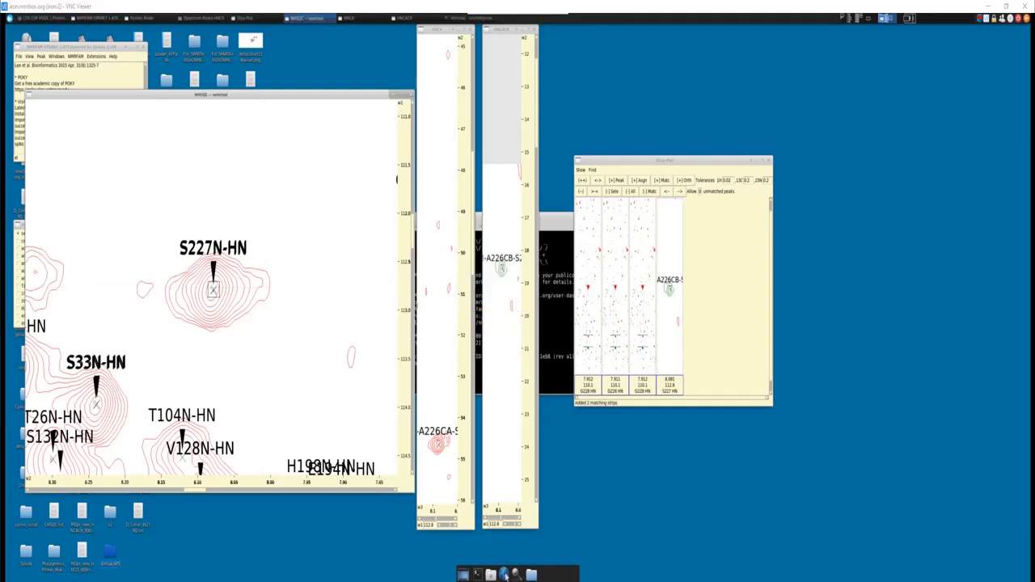
# - Switch to the Word sequence, review the ATASGDG stretch and the residues before G228, and return to the spectra
pyautogui.click(504, 573)
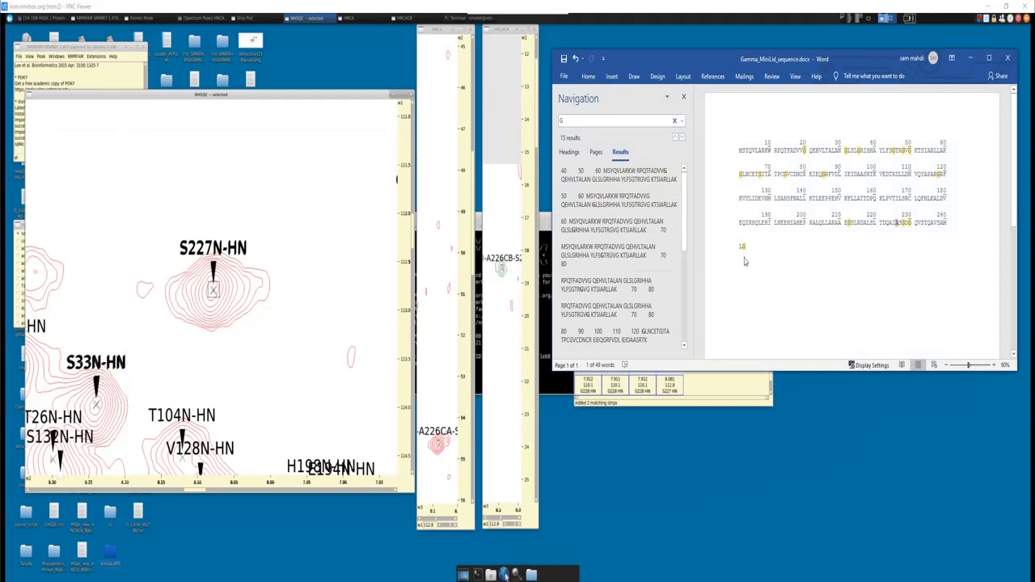
pyautogui.moveTo(914, 223); pyautogui.dragTo(888, 223)
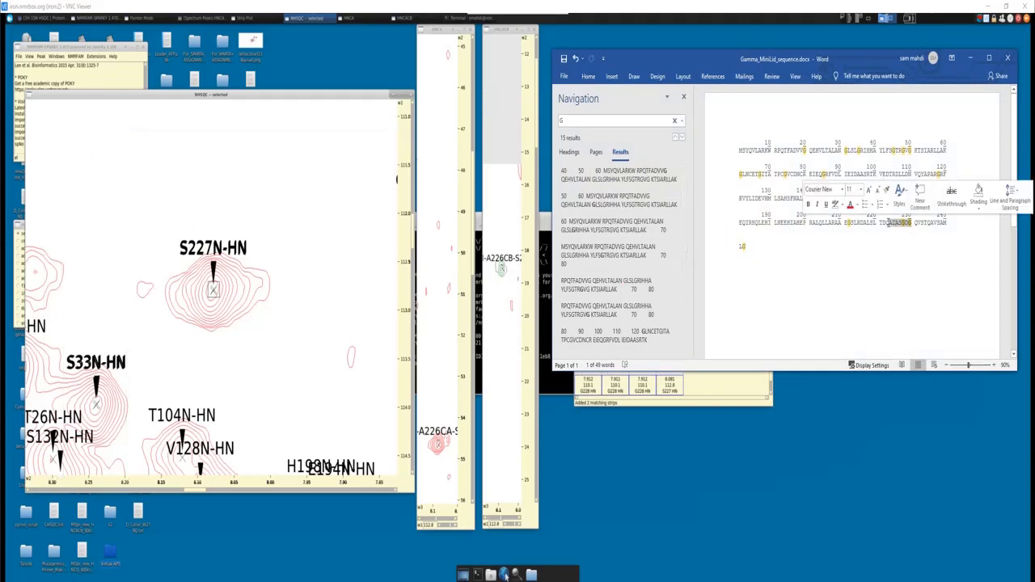
pyautogui.click(888, 223)
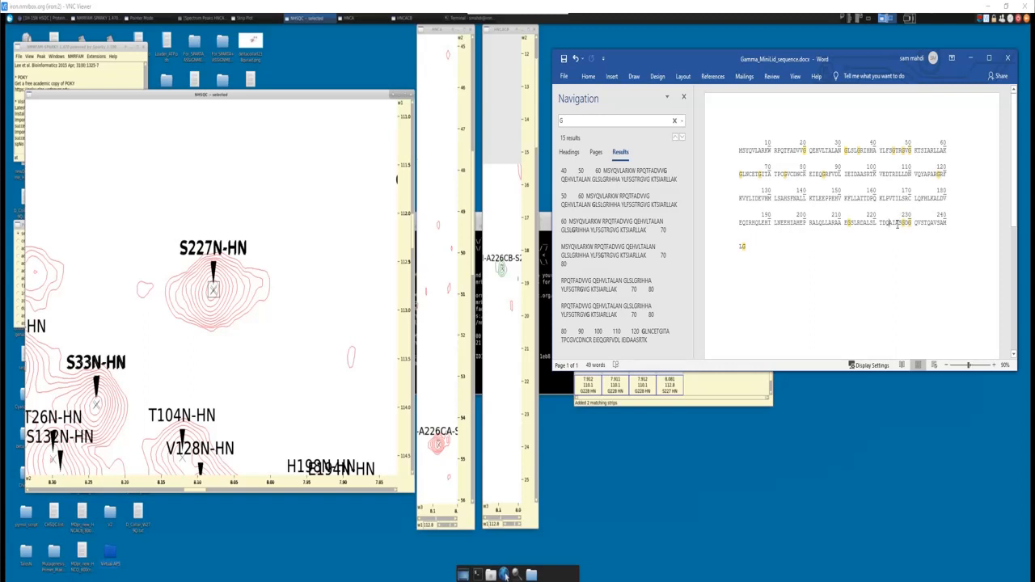
pyautogui.moveTo(899, 223); pyautogui.dragTo(911, 223)
pyautogui.click(901, 223)
pyautogui.doubleClick(897, 223)
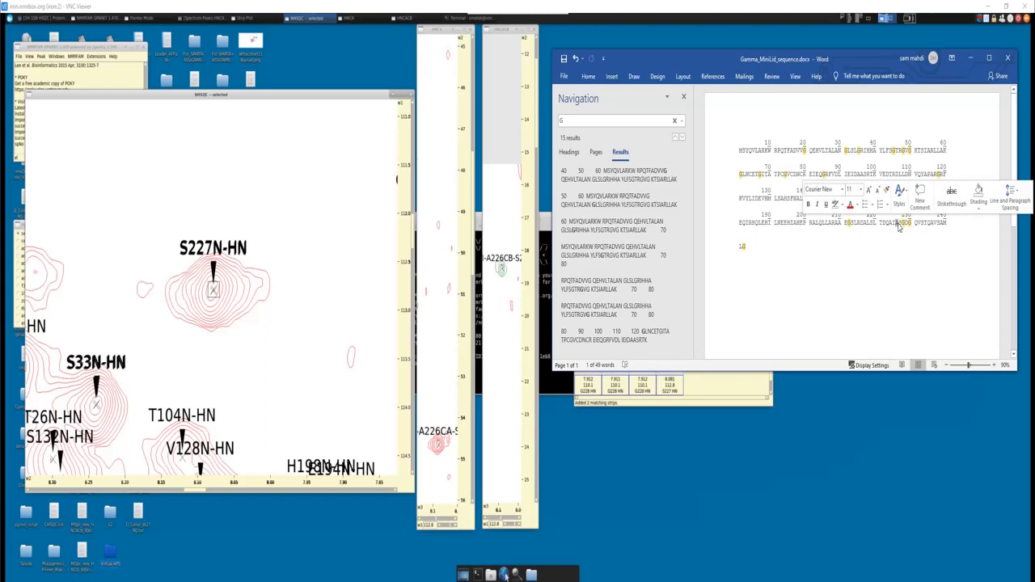
pyautogui.click(887, 231)
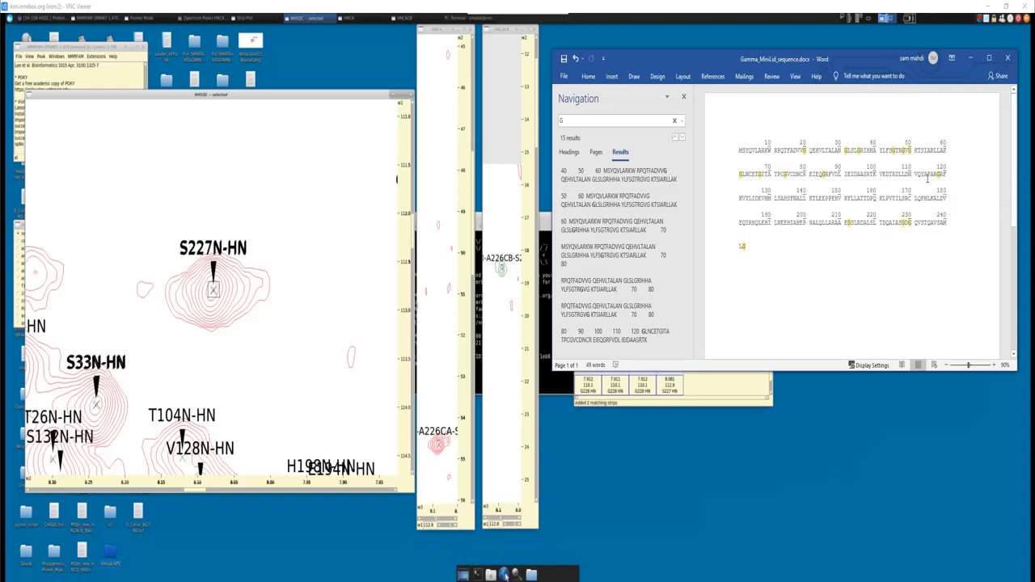
pyautogui.click(969, 58)
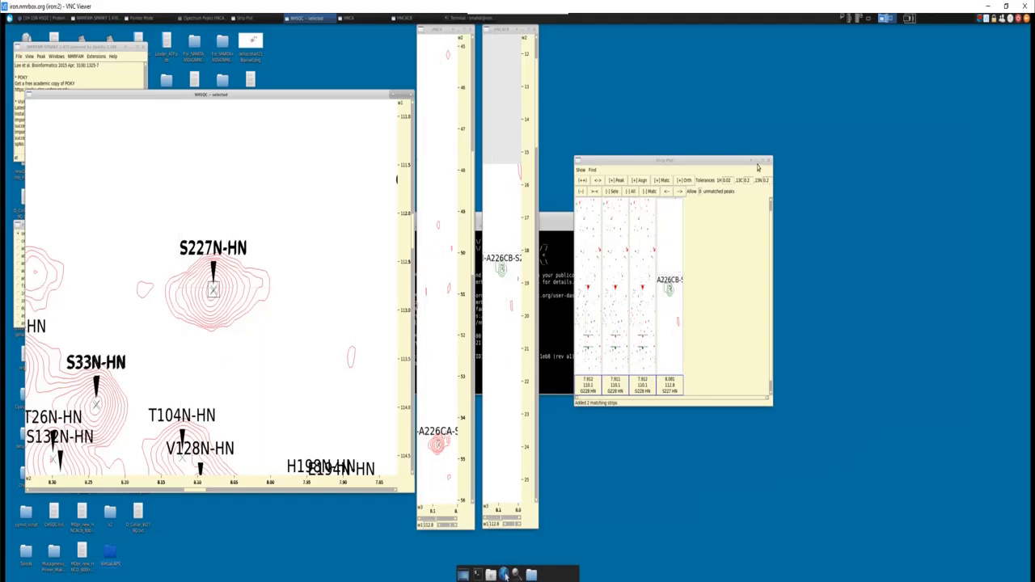
# - Close the strip plot and select the A16 N-HN peak in the NHSQC spectrum
pyautogui.click(757, 162)
pyautogui.scroll(-2, 324, 380)
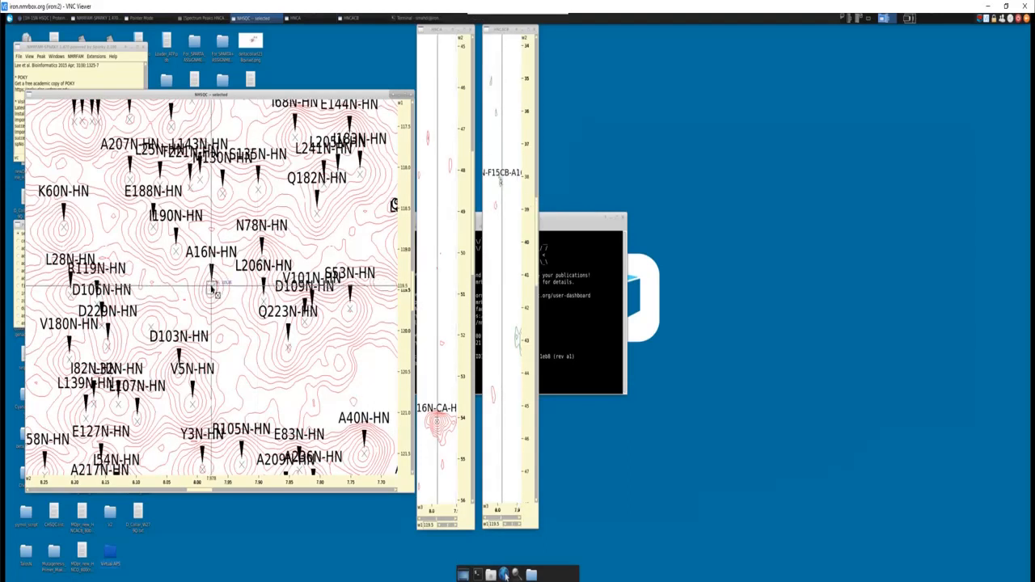
pyautogui.click(211, 289)
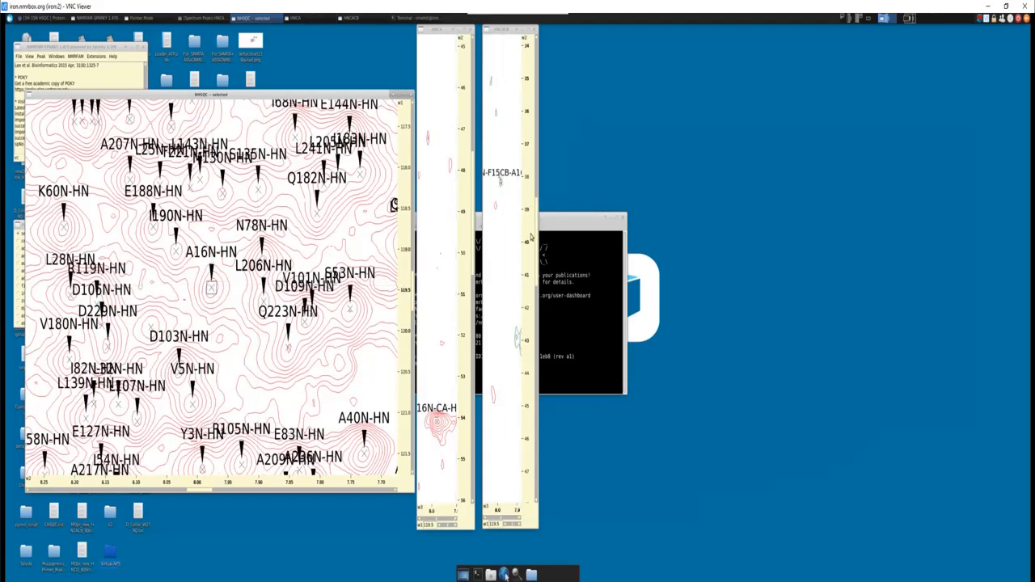
# - Examine A16's Cβ and Cα peaks in HNCACB and HNCA, and compare the shifts with the aliphatic carbon chart
pyautogui.moveTo(537, 245); pyautogui.dragTo(536, 124)
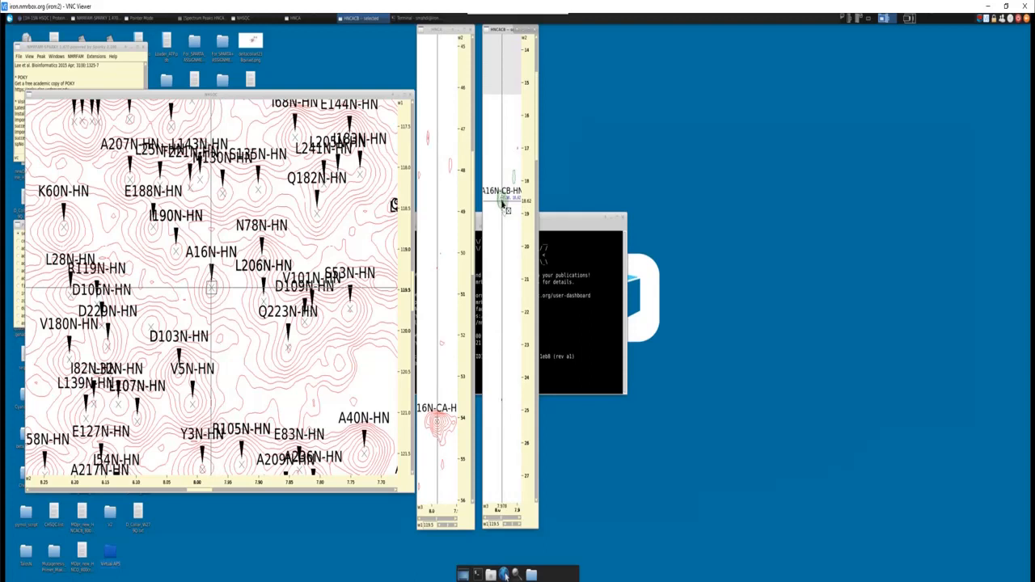
pyautogui.moveTo(536, 130); pyautogui.dragTo(520, 317)
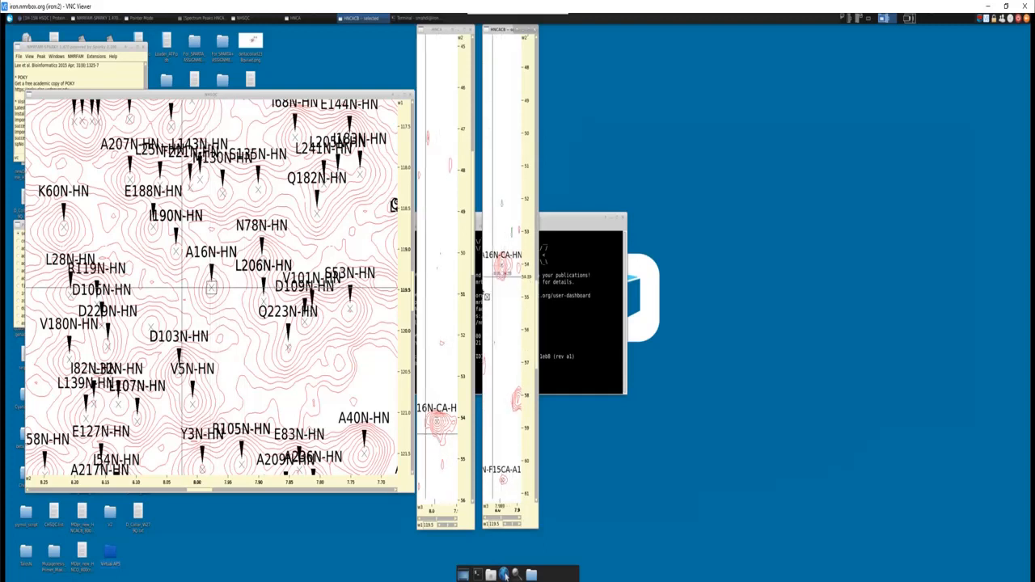
pyautogui.moveTo(472, 262); pyautogui.dragTo(472, 336)
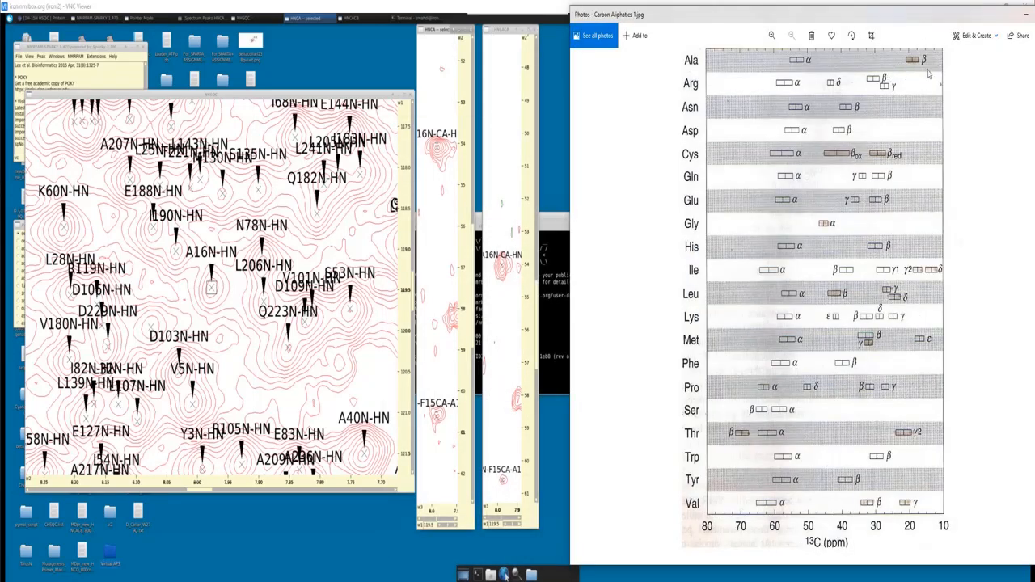
pyautogui.click(1025, 15)
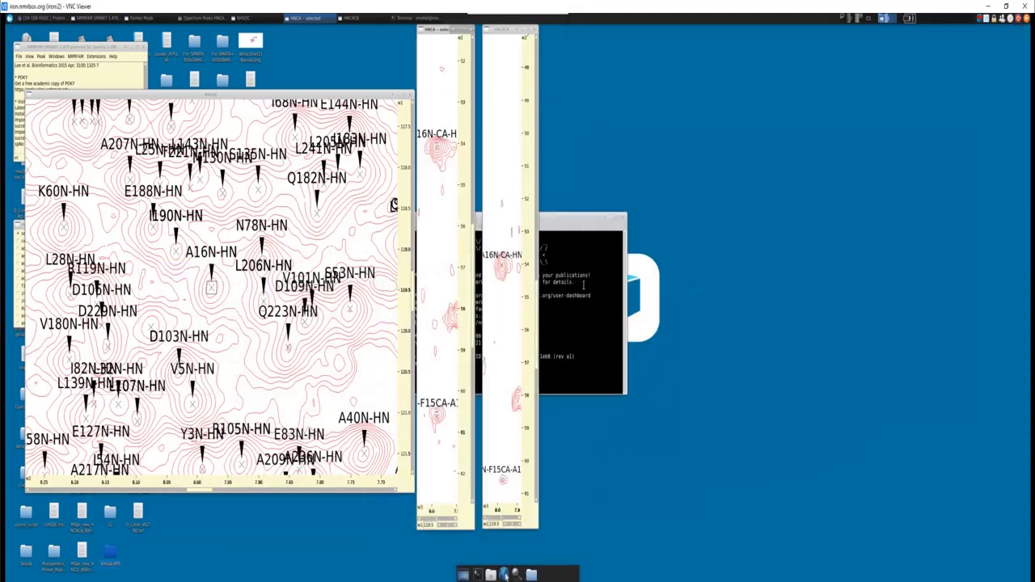
# - Select the F15 Cα and Cβ peaks at A16 in HNCACB and show their HNCACB strips in a strip plot
pyautogui.click(503, 480)
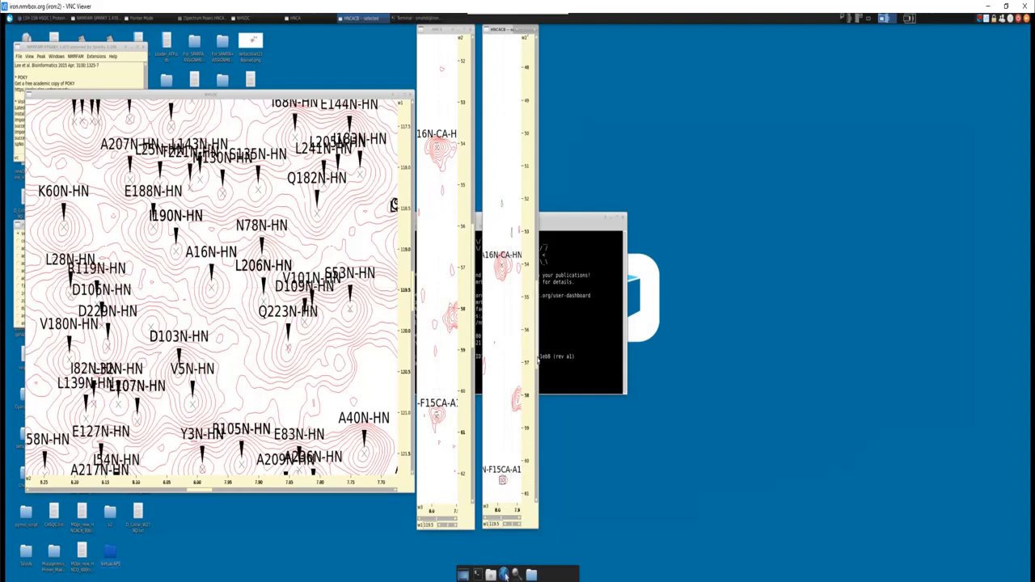
pyautogui.scroll(10, 502, 235)
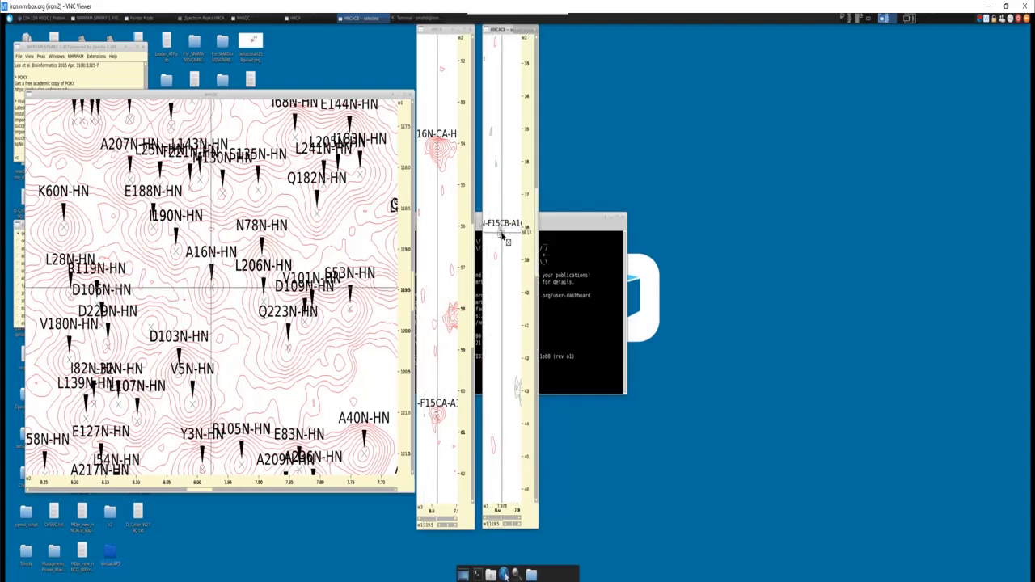
pyautogui.press('s')
pyautogui.press('p')
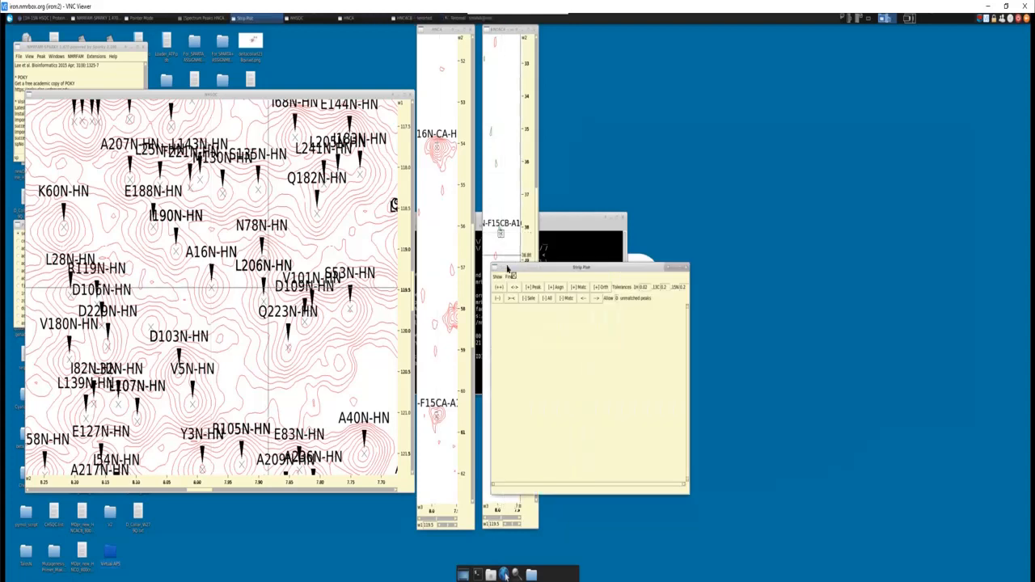
pyautogui.click(495, 277)
pyautogui.click(496, 293)
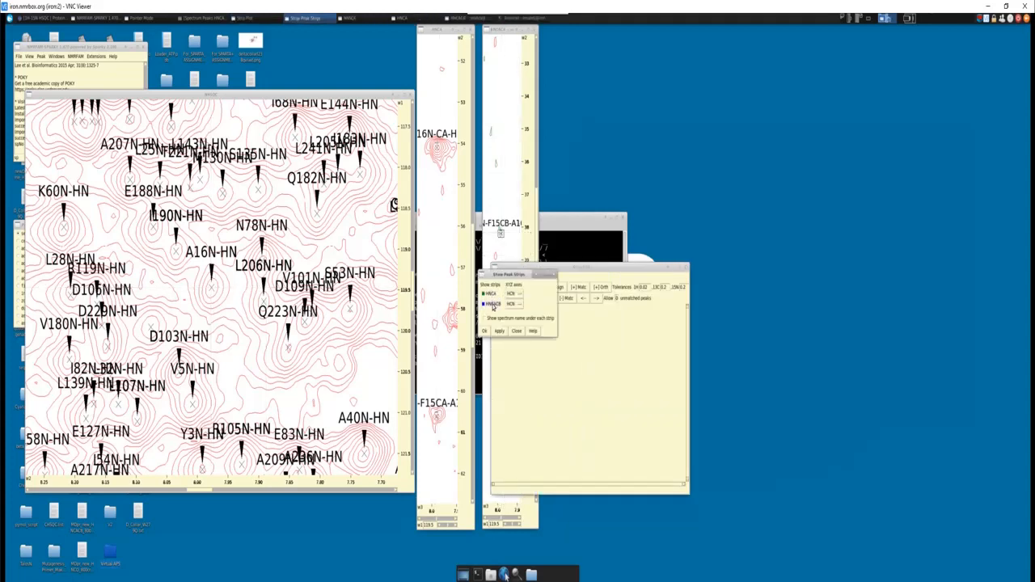
pyautogui.click(485, 331)
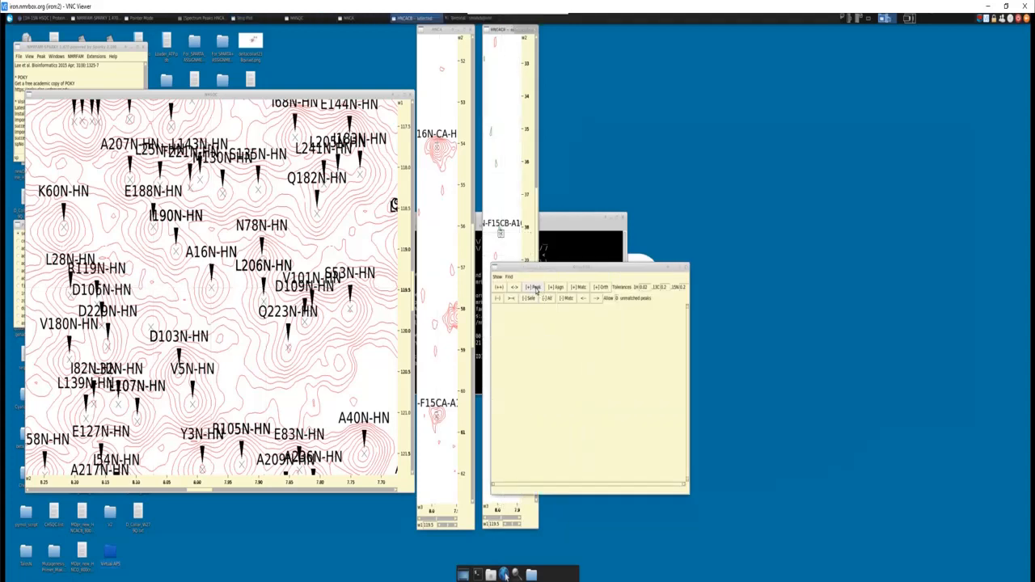
# - Add the matching strips to the strip plot and remove the extra A16 strip
pyautogui.click(579, 288)
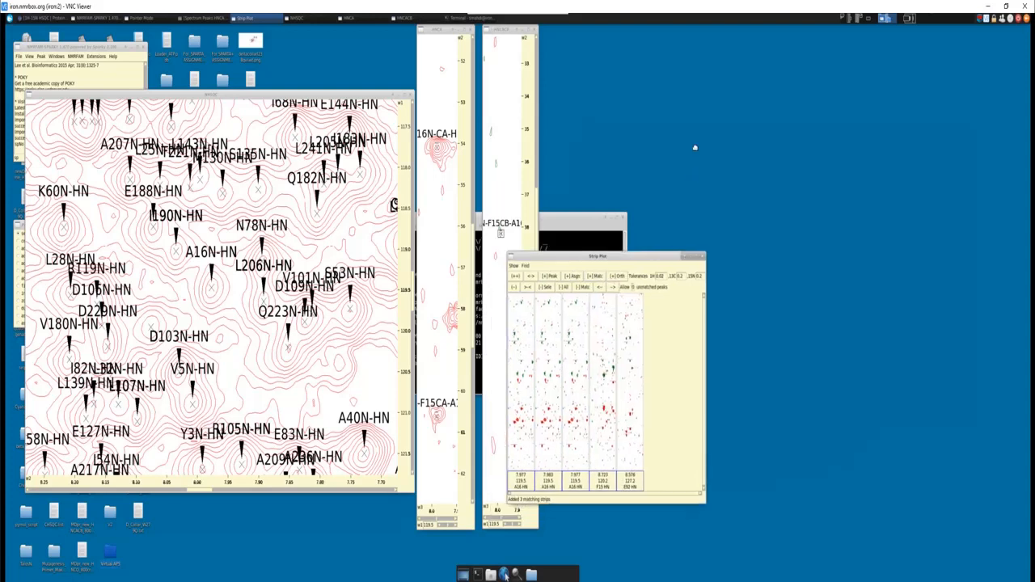
pyautogui.moveTo(695, 148); pyautogui.dragTo(738, 141)
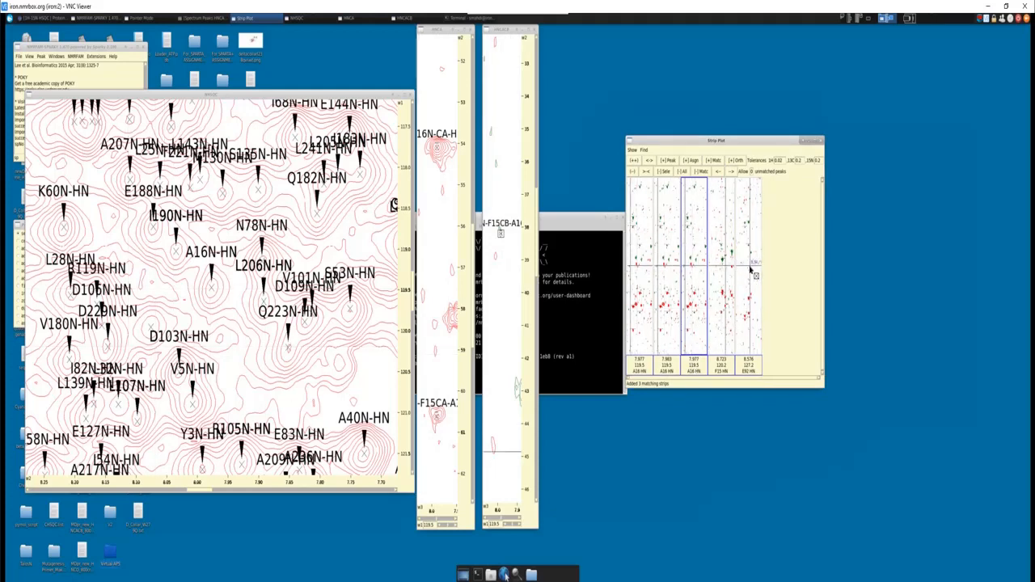
pyautogui.click(666, 175)
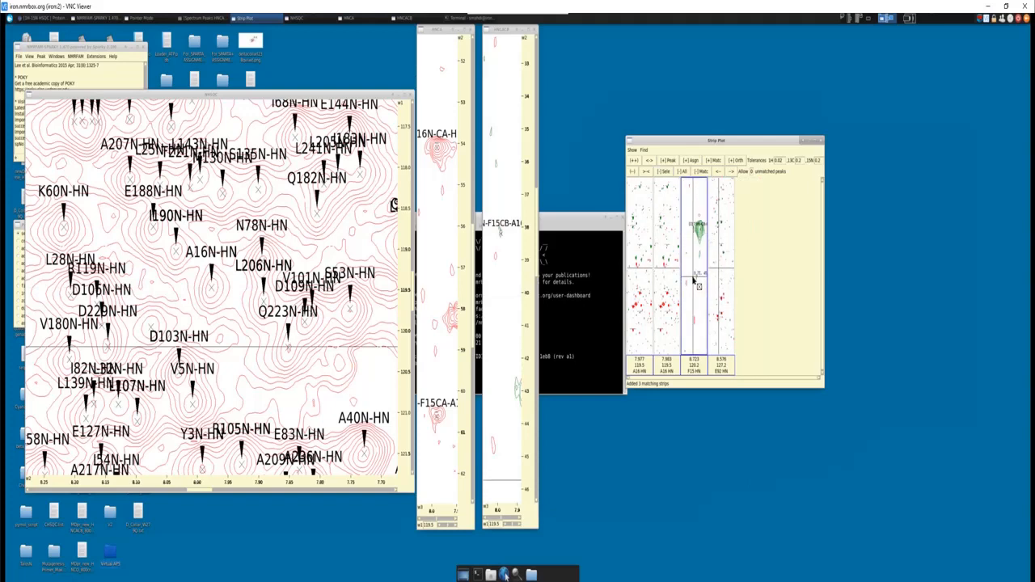
# - Examine the Cβ and Cα peaks in the F15 candidate strip against the A16 strips
pyautogui.scroll(7, 694, 280)
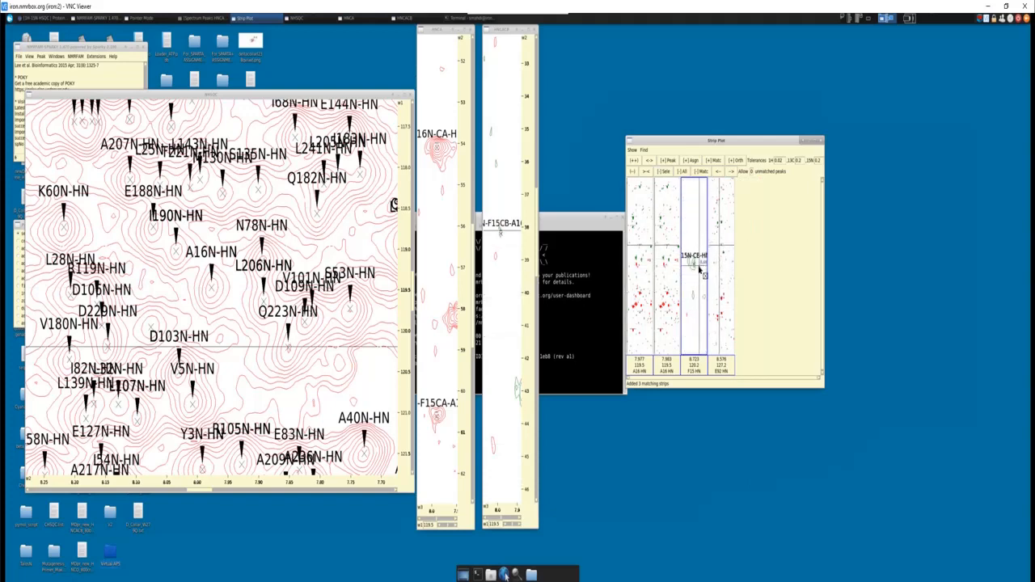
pyautogui.scroll(8, 697, 270)
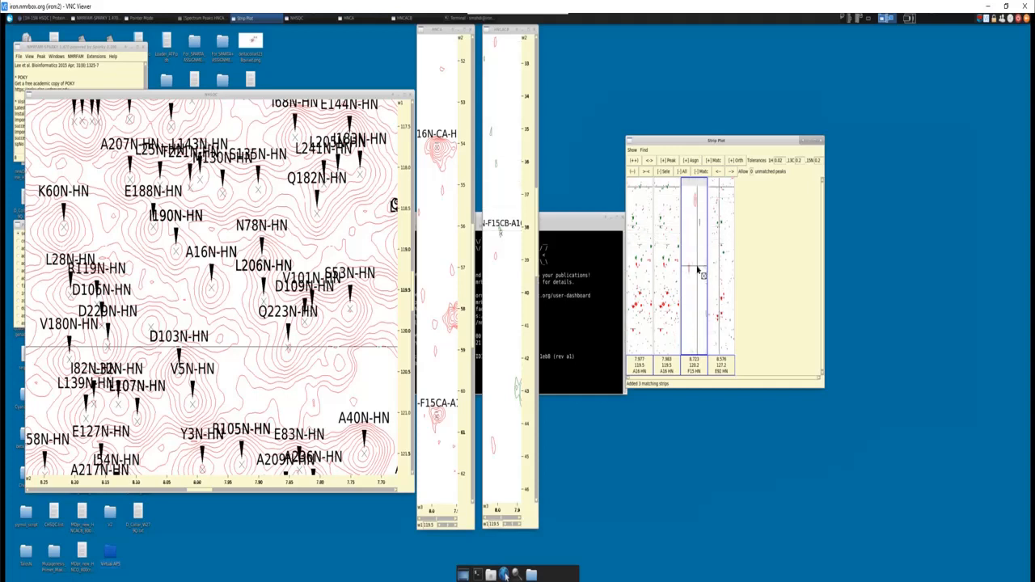
pyautogui.scroll(-8, 697, 271)
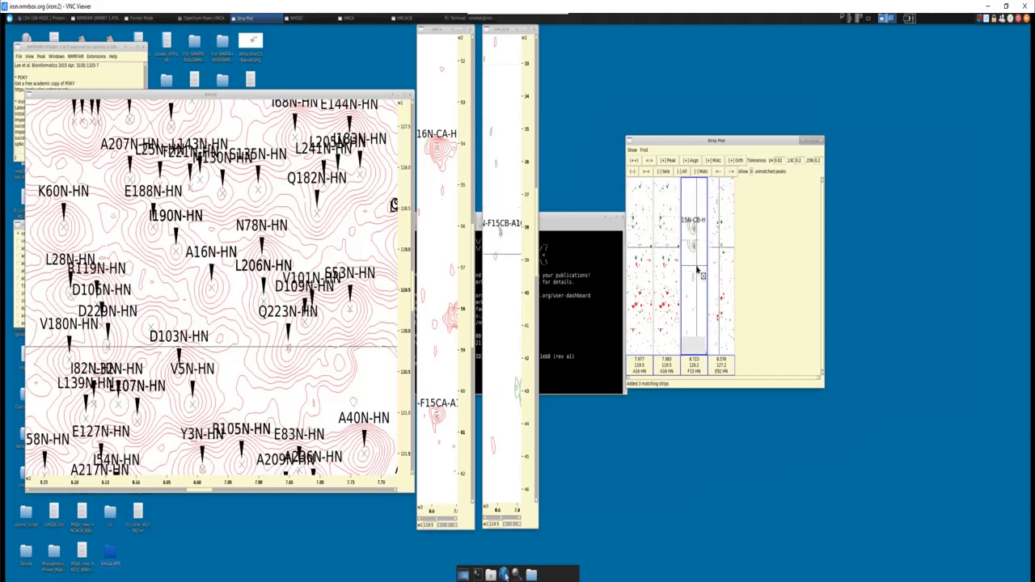
pyautogui.scroll(-10, 697, 269)
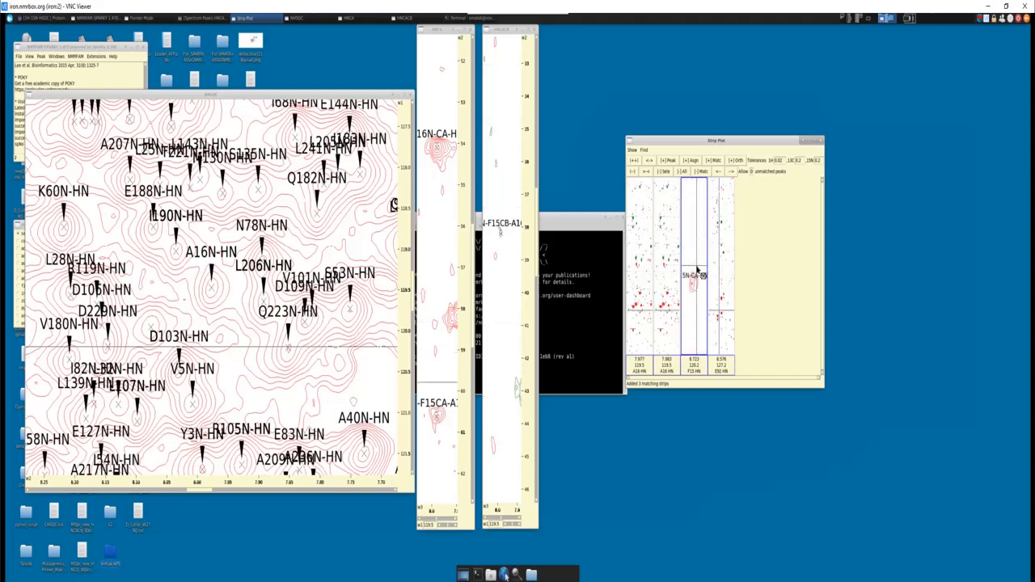
pyautogui.scroll(-10, 698, 270)
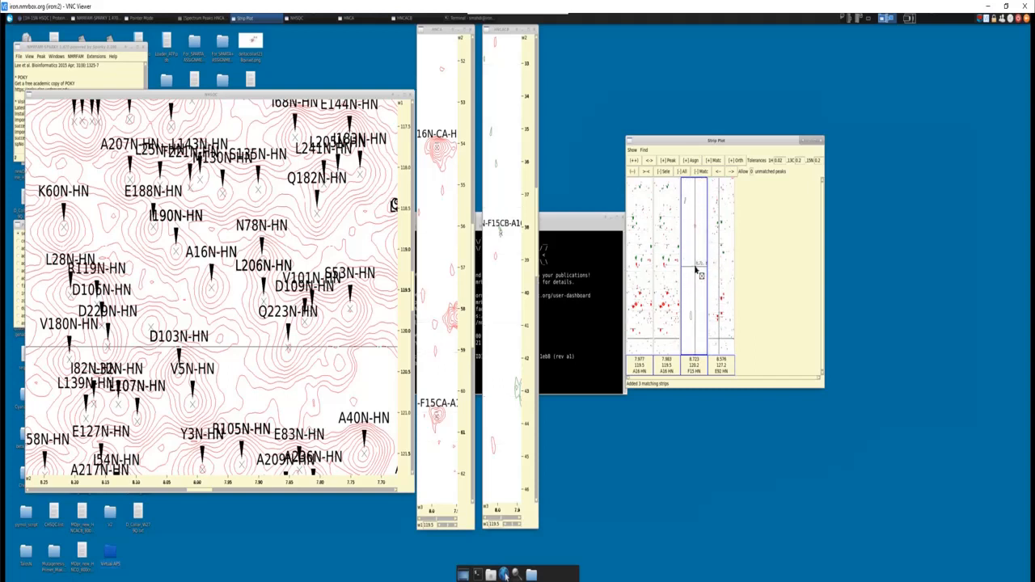
pyautogui.scroll(5, 695, 269)
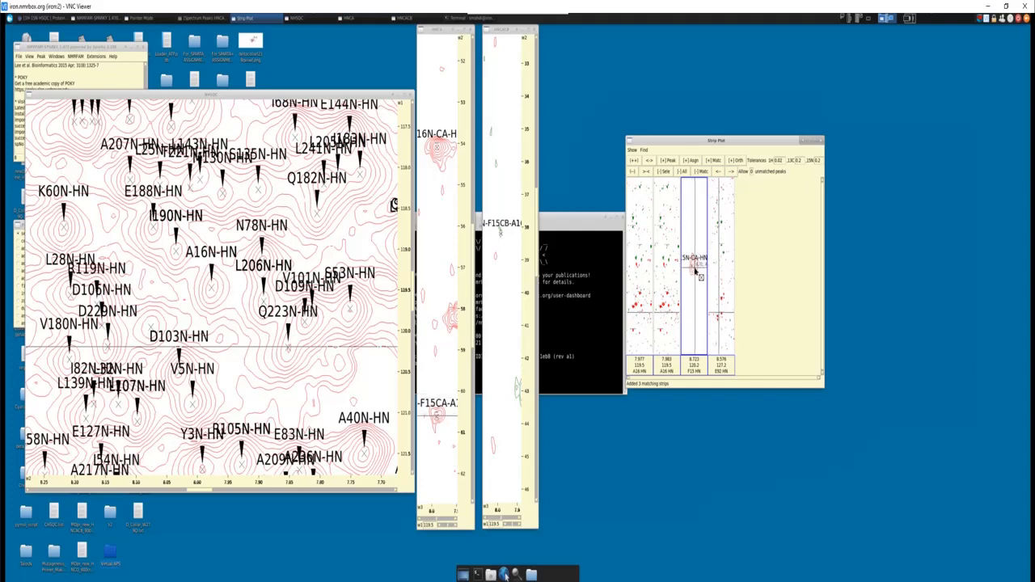
# - Inspect the E92 candidate strip's carbon peaks and remove that strip from the strip plot
pyautogui.click(730, 301)
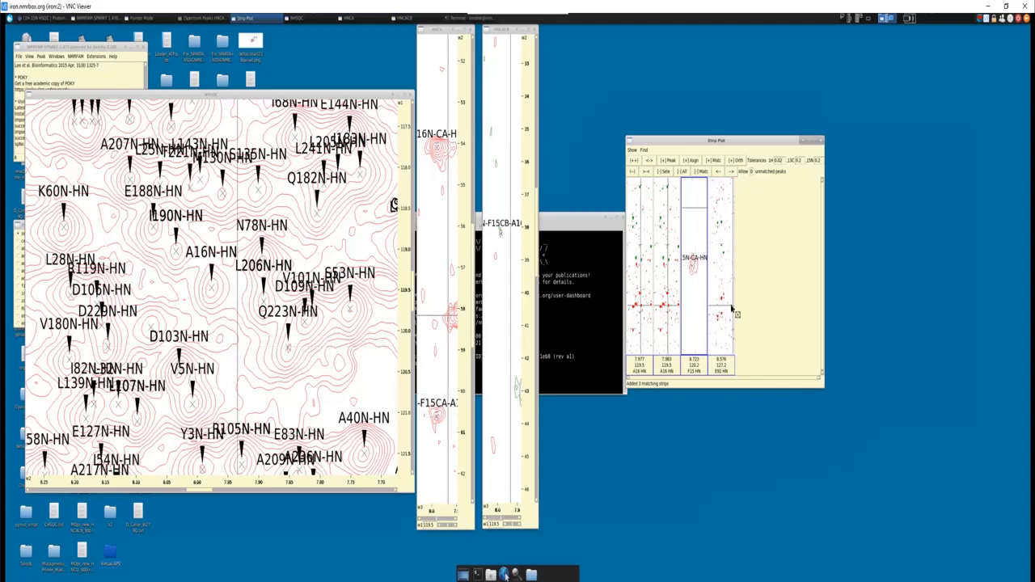
pyautogui.scroll(5, 724, 312)
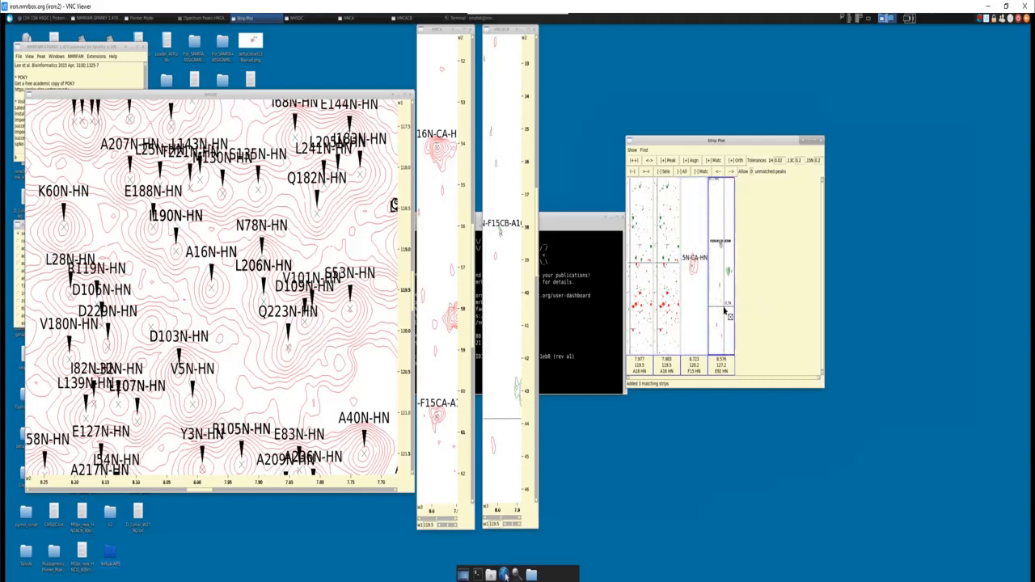
pyautogui.scroll(3, 724, 310)
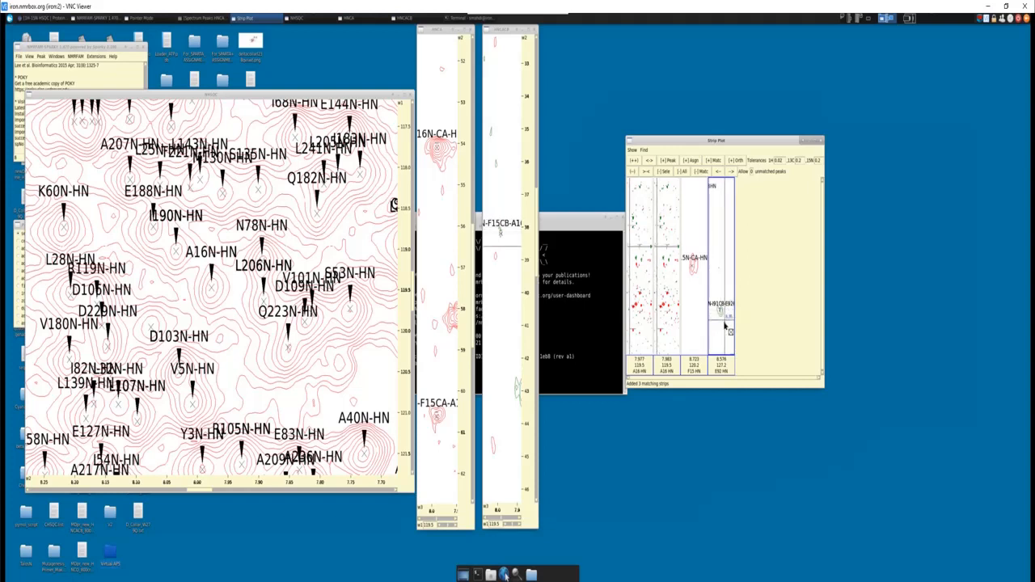
pyautogui.scroll(5, 725, 326)
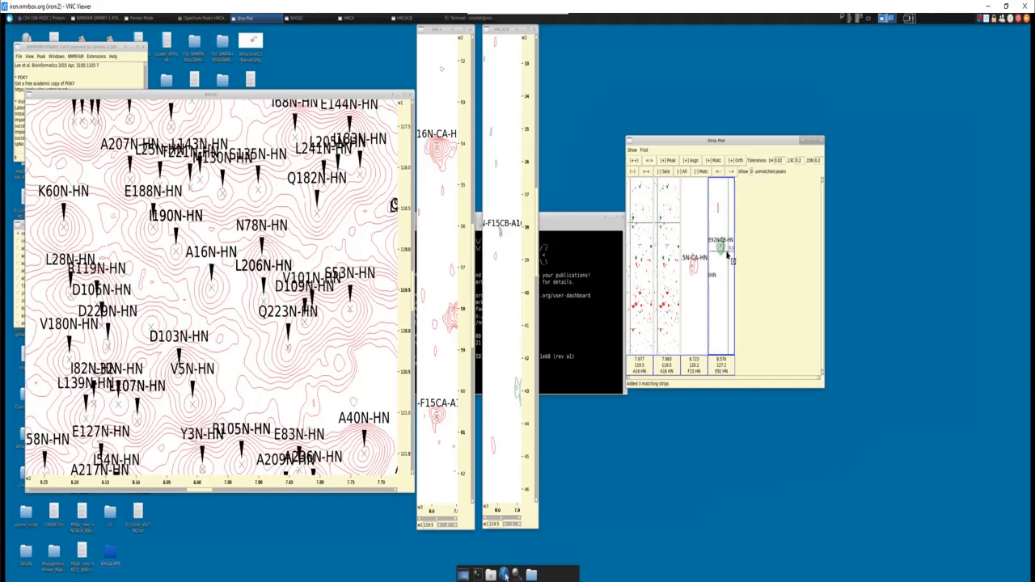
pyautogui.click(665, 172)
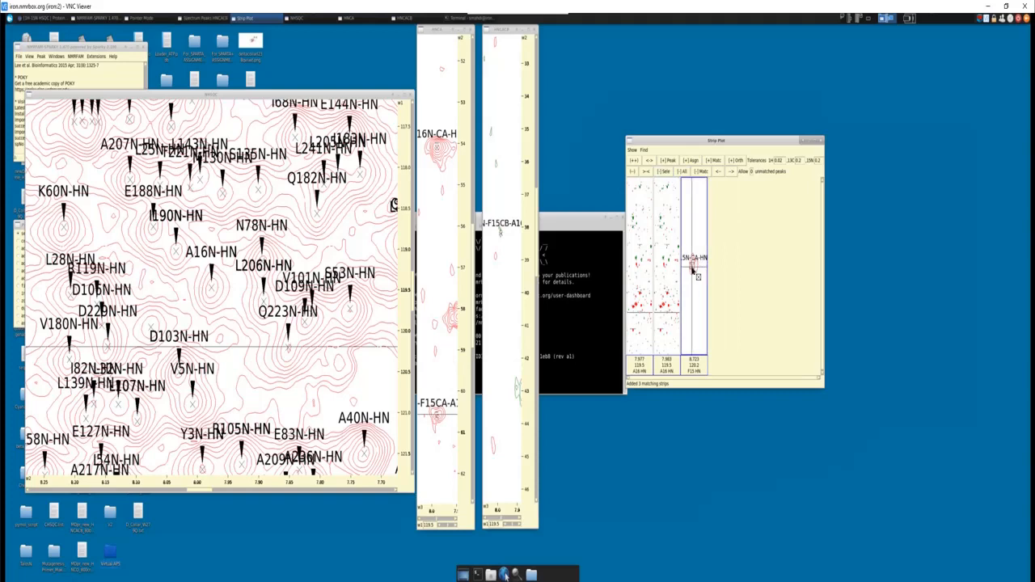
# - Go to the F15N-CA-HN peak through the HNCACB spectrum's peak list and close the list
pyautogui.press('l')
pyautogui.press('t')
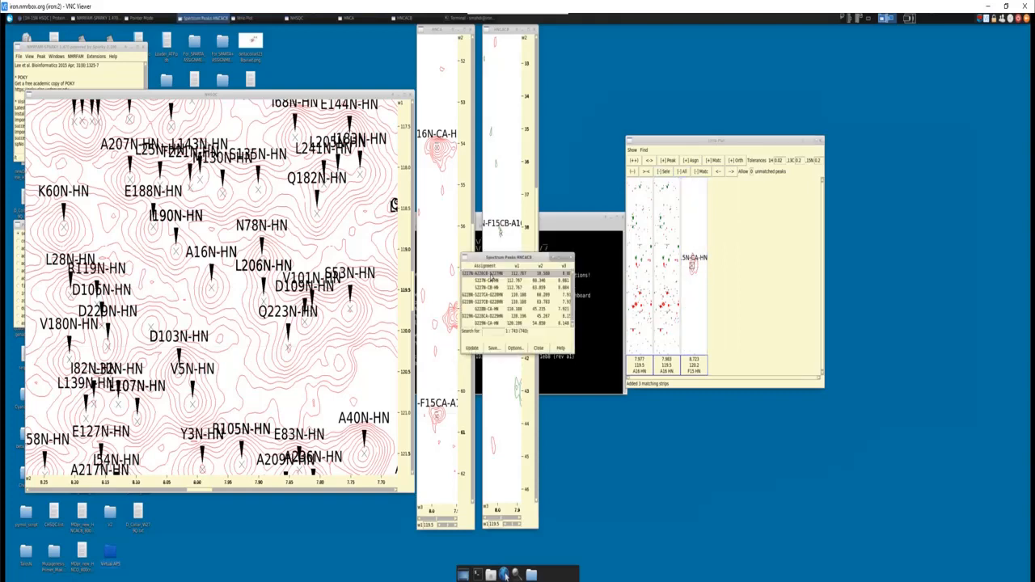
pyautogui.doubleClick(491, 276)
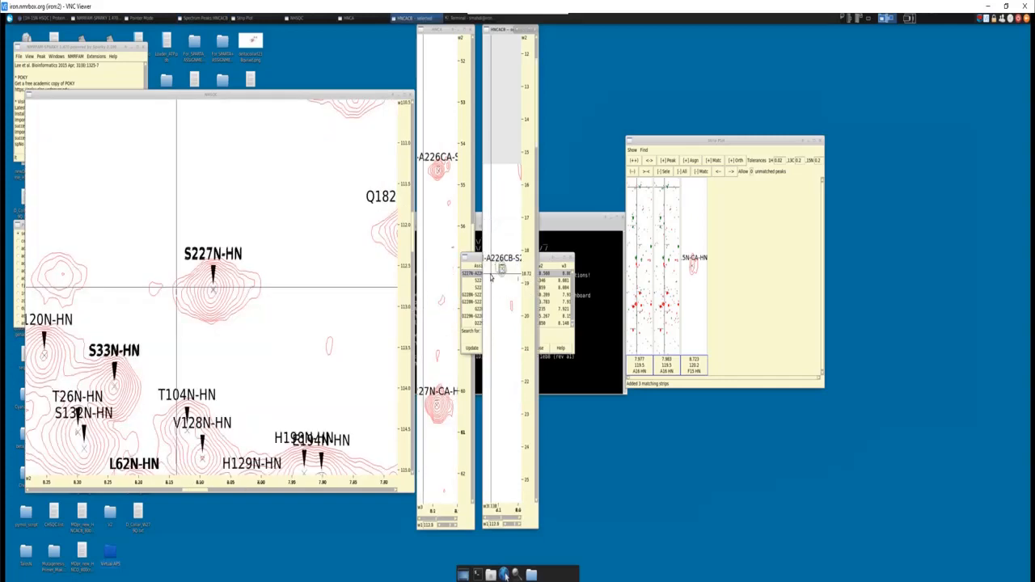
pyautogui.click(691, 267)
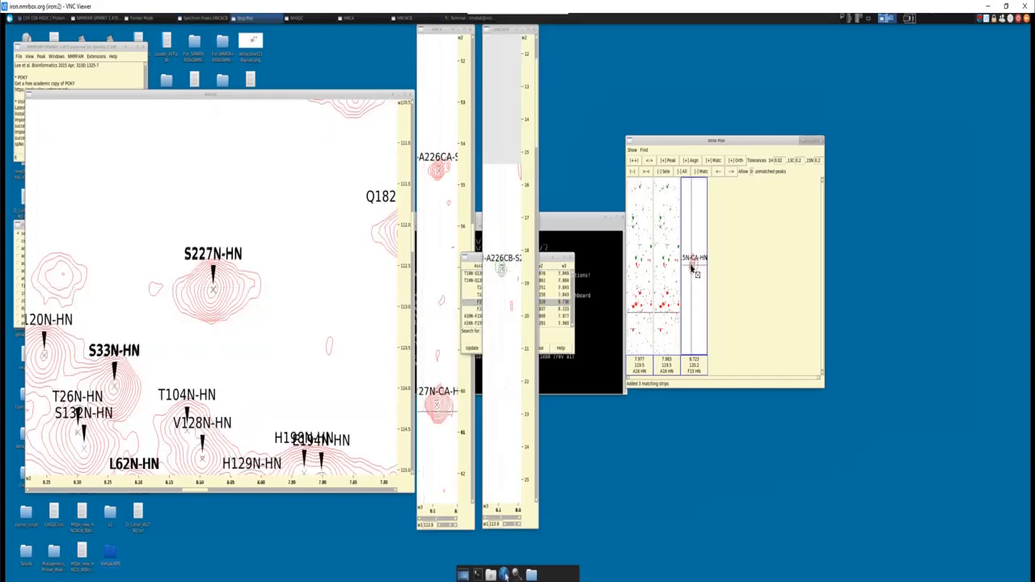
pyautogui.click(479, 262)
pyautogui.doubleClick(485, 304)
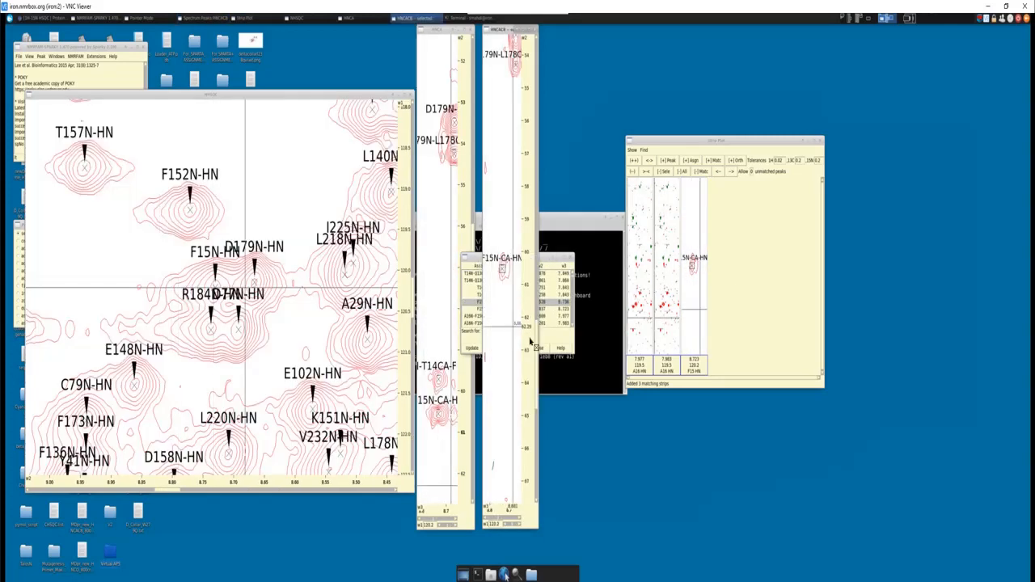
pyautogui.click(539, 348)
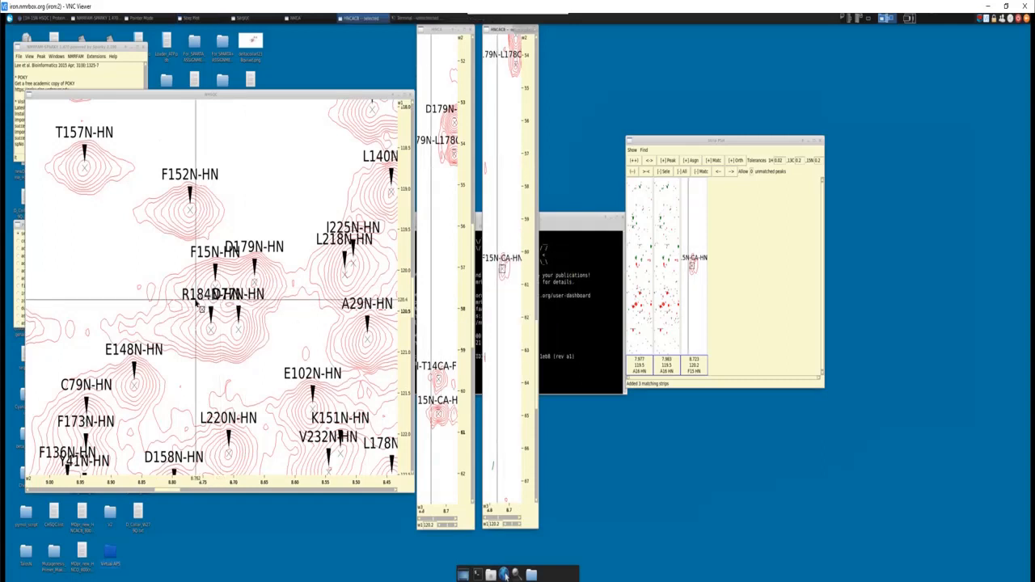
# - Move the R184N-HN label away from the crowded peaks and centre the NHSQC view on the F15N-HN peak
pyautogui.moveTo(197, 296); pyautogui.dragTo(149, 316)
pyautogui.click(215, 287)
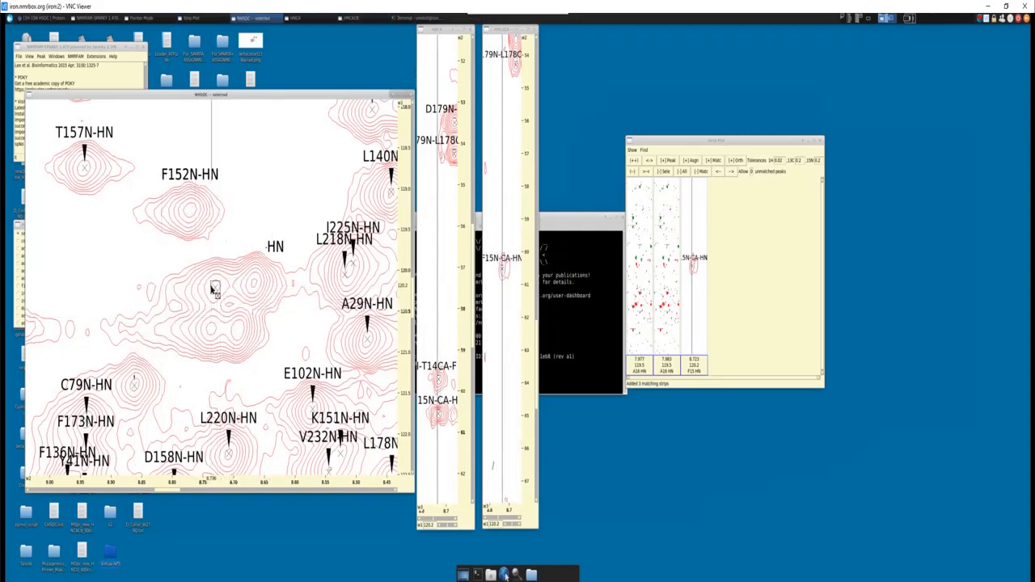
pyautogui.press('v')
pyautogui.press('c')
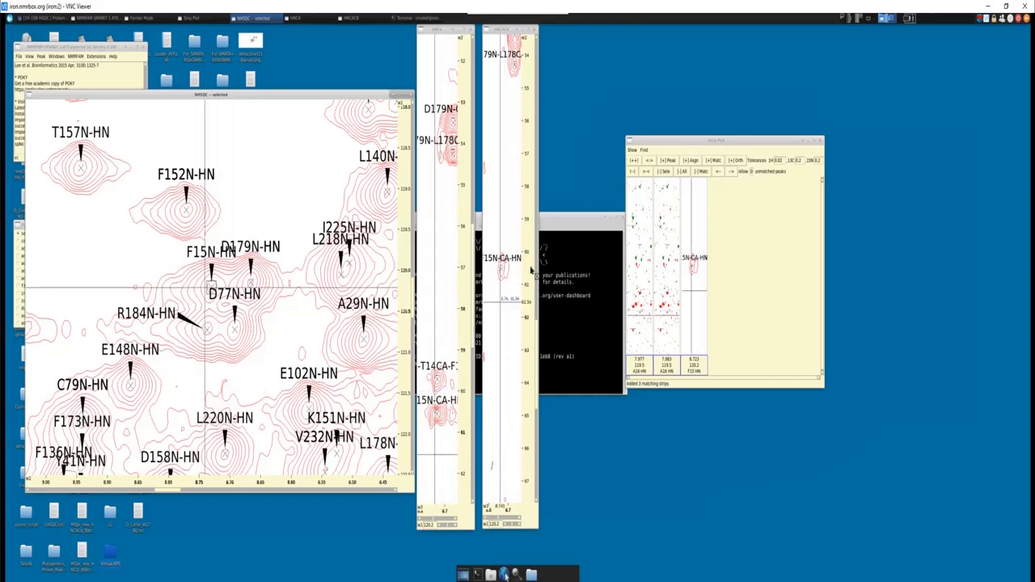
# - Examine the F15 strip in HNCACB and compare the T14 and F15 Cα peaks in HNCA
pyautogui.moveTo(536, 338); pyautogui.dragTo(534, 266)
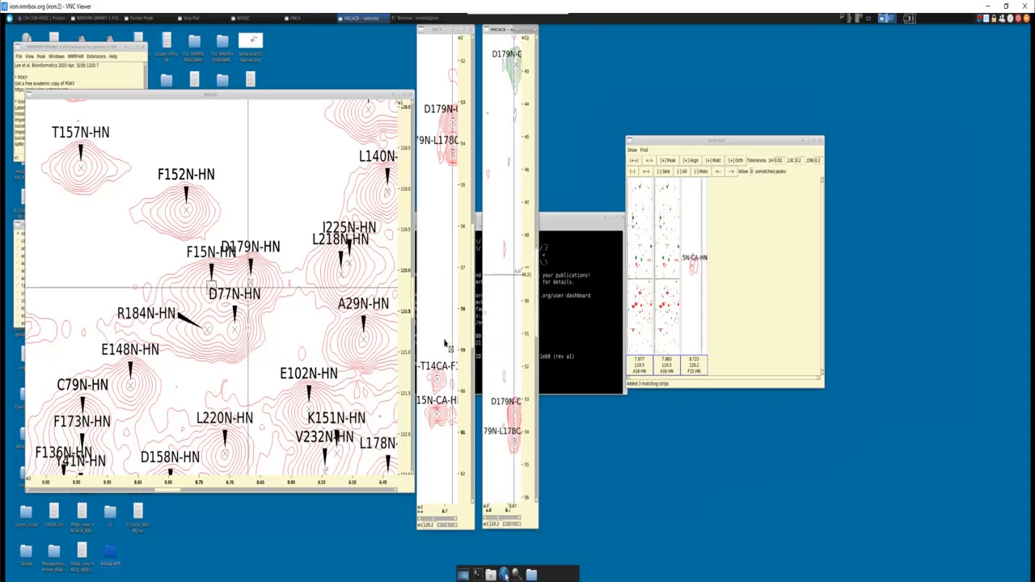
pyautogui.click(440, 341)
pyautogui.press('z')
pyautogui.press('o')
pyautogui.press('z')
pyautogui.press('i')
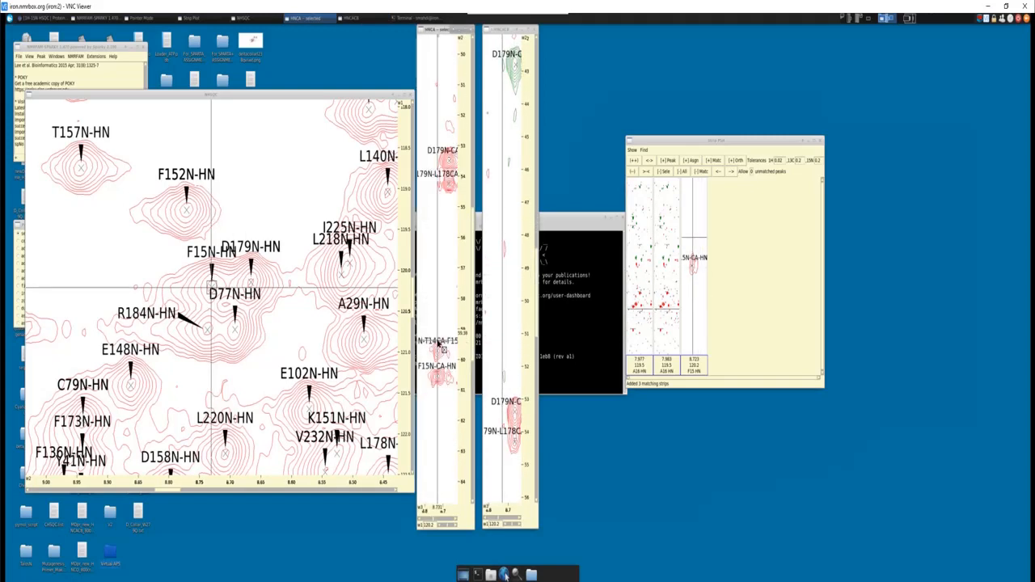
pyautogui.scroll(-1, 439, 447)
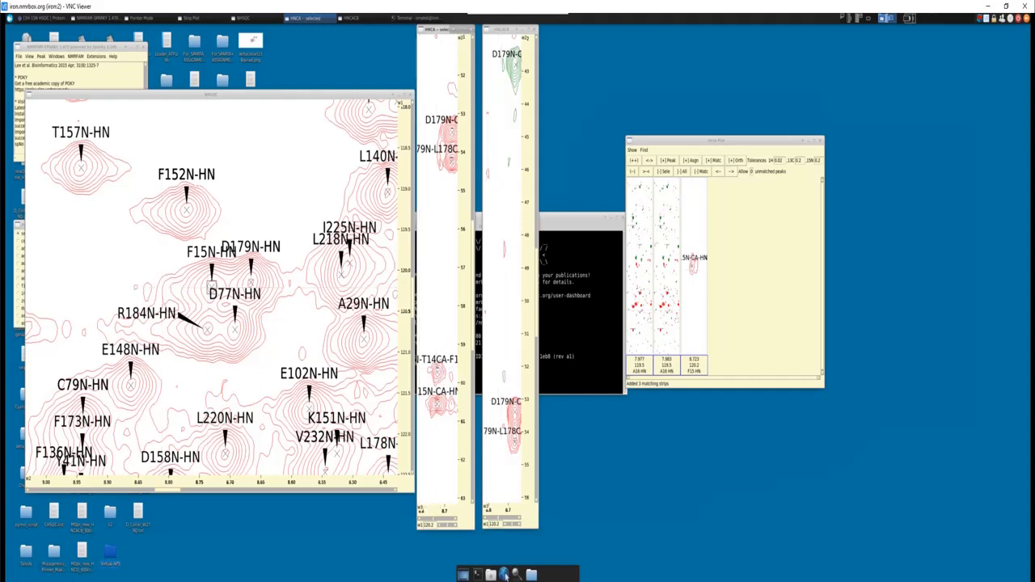
# - Search the Word sequence for A and return to the HNCACB spectrum
pyautogui.hotkey('alt', 'Tab')
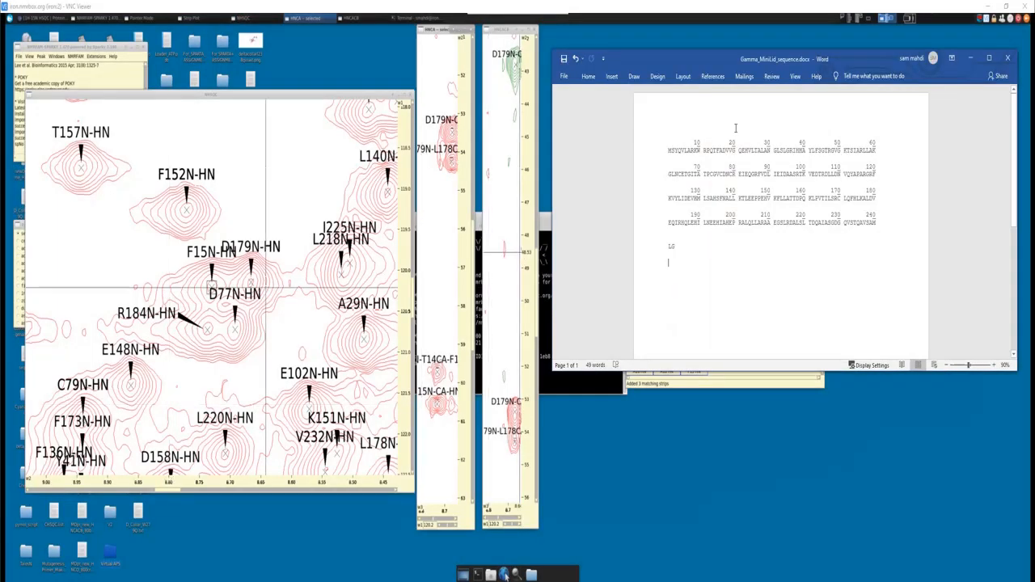
pyautogui.hotkey('ctrl', 'f')
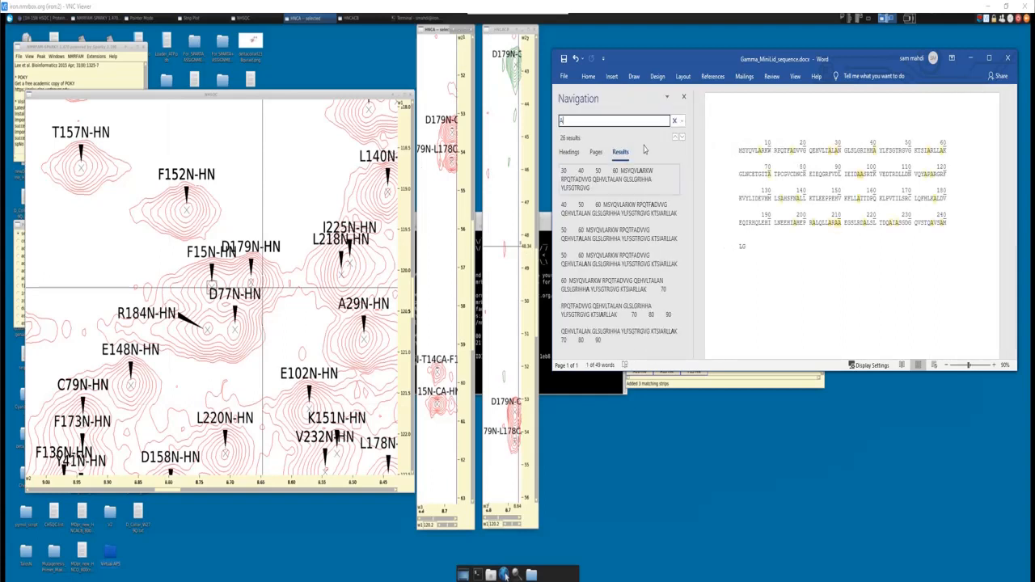
pyautogui.click(537, 245)
# - Locate F15's Cβ peak in HNCACB and compare its shift with the aliphatic carbon chart
pyautogui.scroll(10, 537, 243)
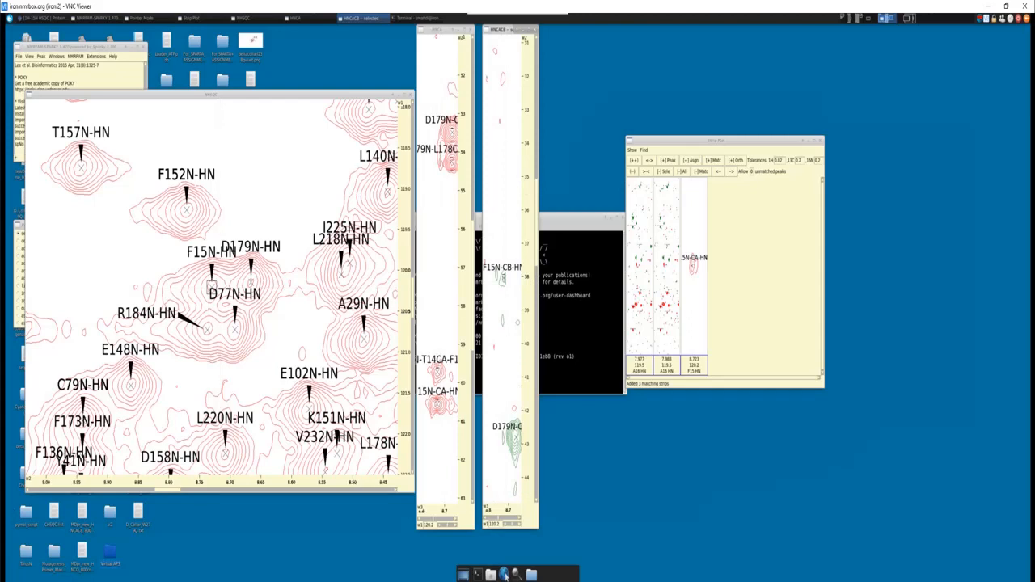
pyautogui.click(504, 574)
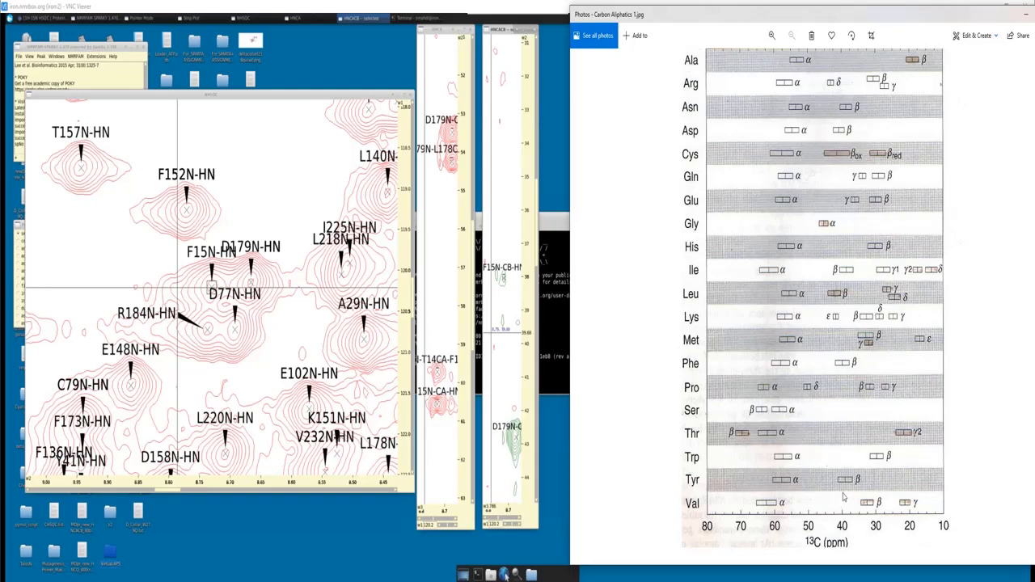
pyautogui.click(1026, 13)
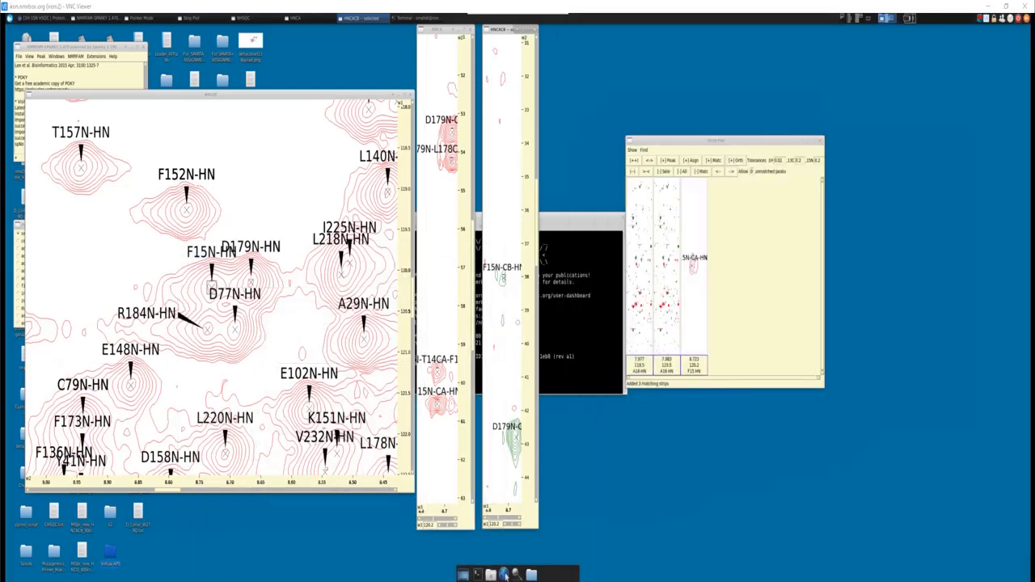
# - Switch to the Word sequence and examine the residues directly preceding the alanines in its first row
pyautogui.hotkey('alt', 'Tab')
pyautogui.click(573, 123)
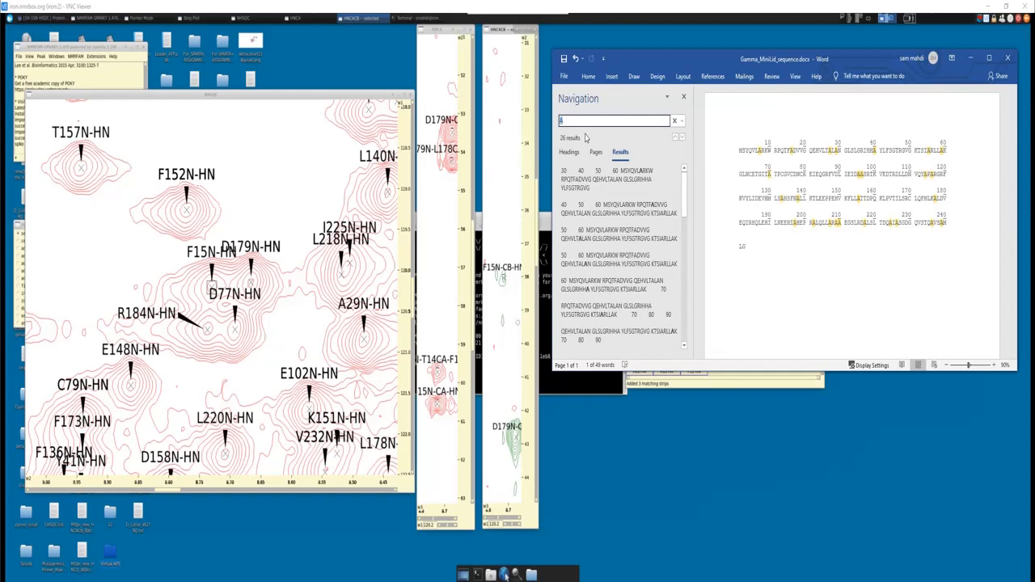
pyautogui.click(758, 151)
pyautogui.moveTo(760, 152); pyautogui.dragTo(760, 153)
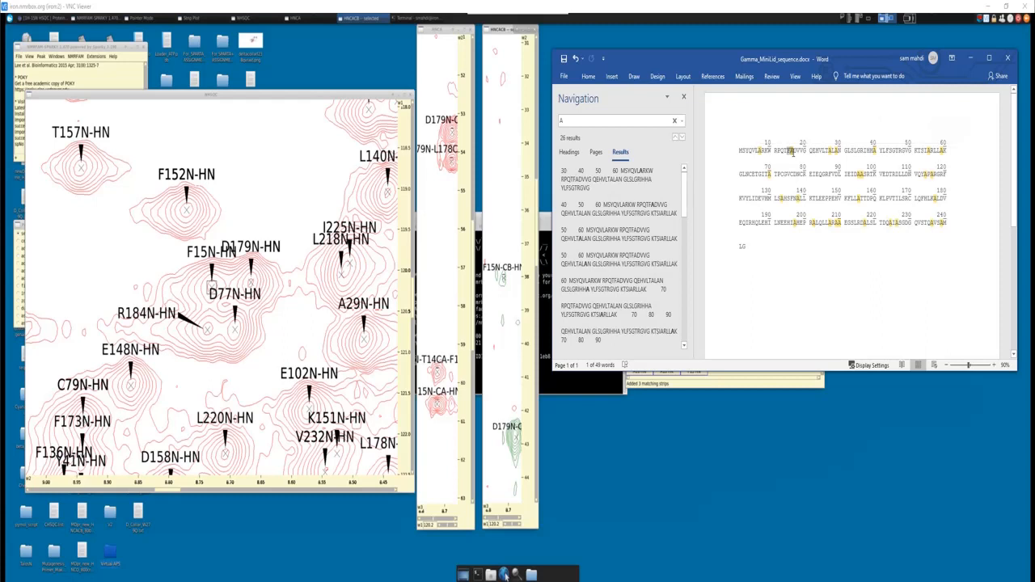
pyautogui.click(792, 149)
pyautogui.moveTo(829, 151); pyautogui.dragTo(835, 150)
pyautogui.click(829, 154)
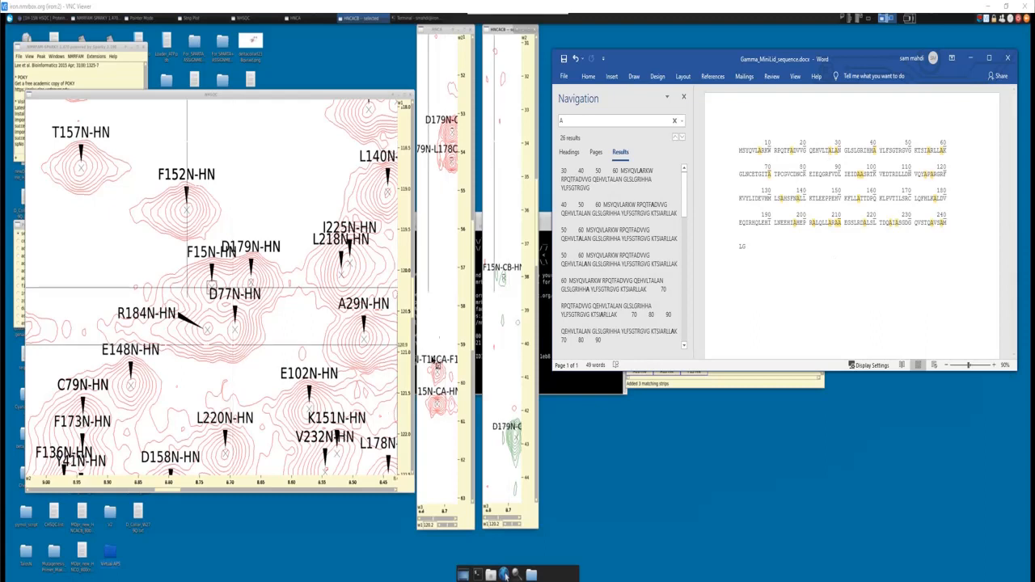
# - Inspect the T14 Cα peak in HNCA and check the sequence residues before the first alanine against the aliphatic carbon chart
pyautogui.click(438, 375)
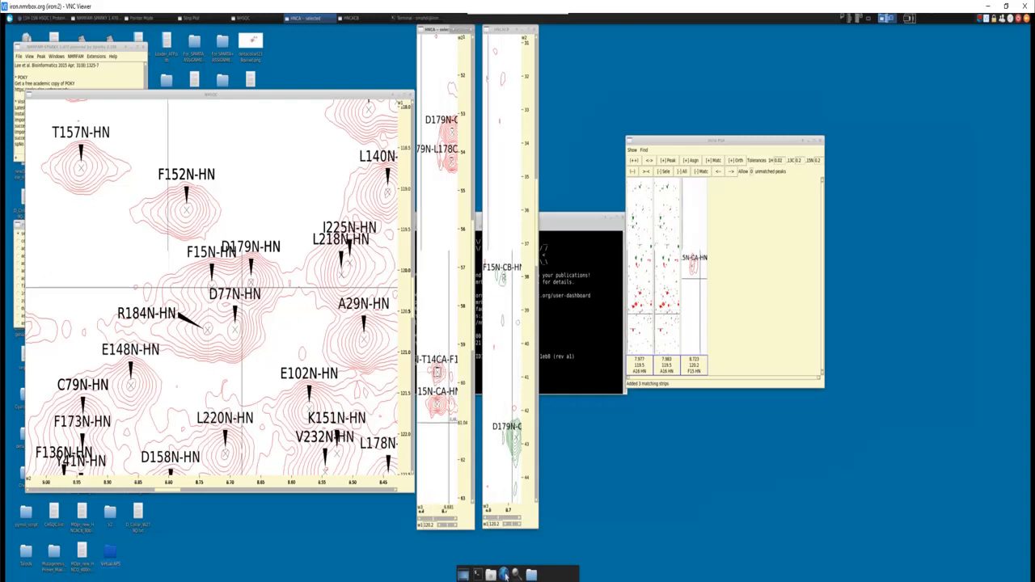
pyautogui.click(504, 574)
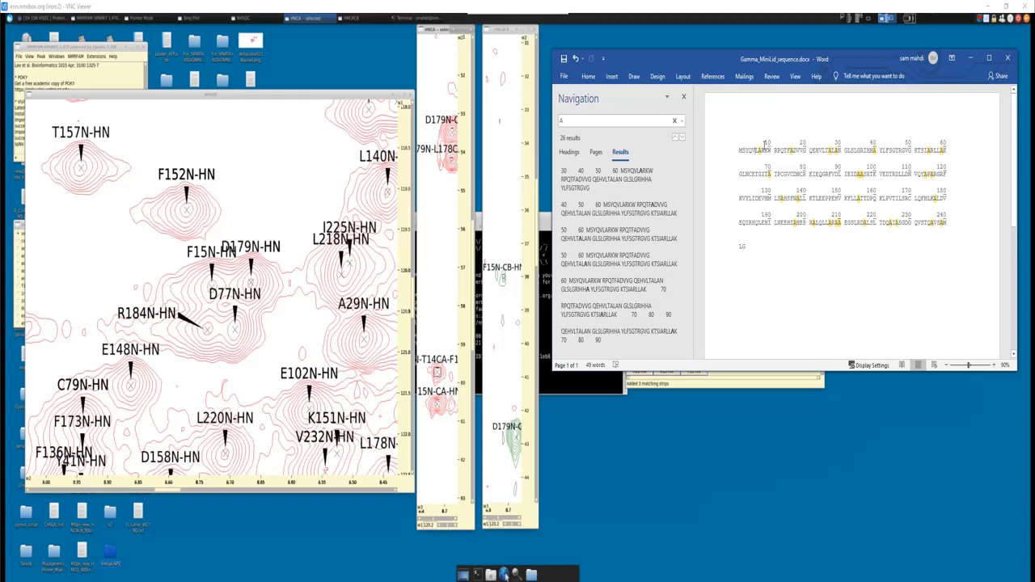
pyautogui.doubleClick(756, 149)
pyautogui.click(756, 150)
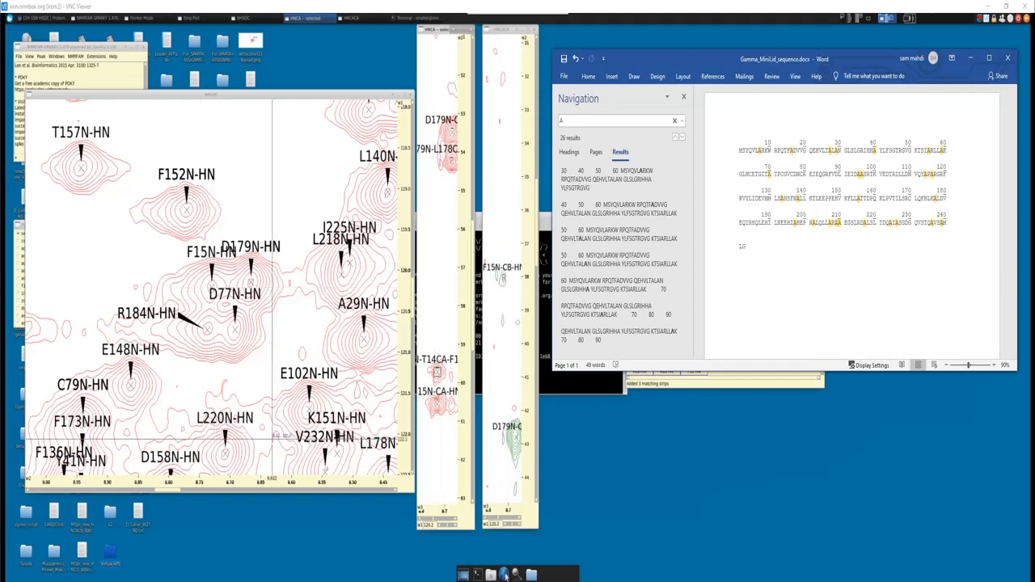
pyautogui.hotkey('alt', 'Tab')
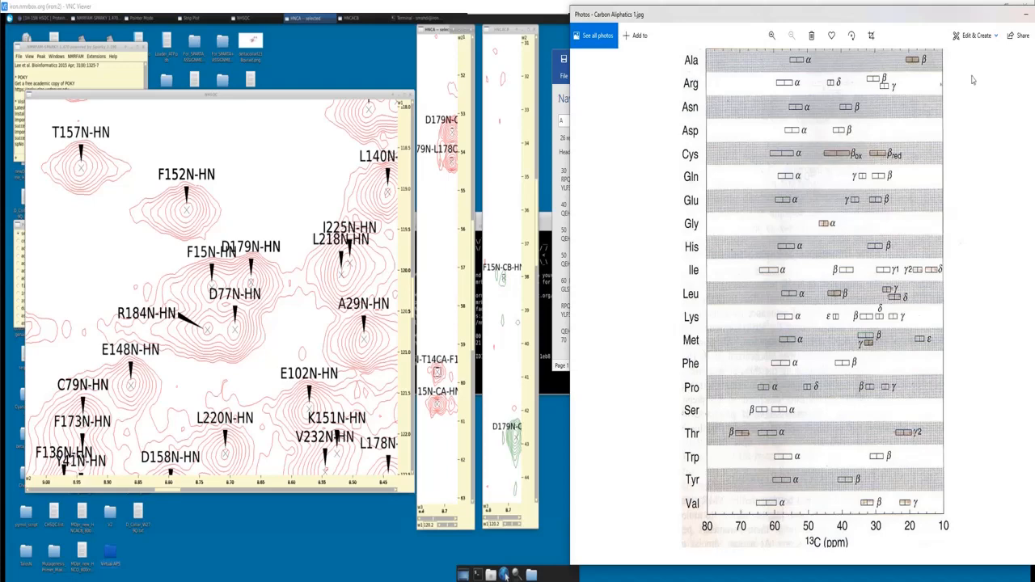
pyautogui.click(1025, 15)
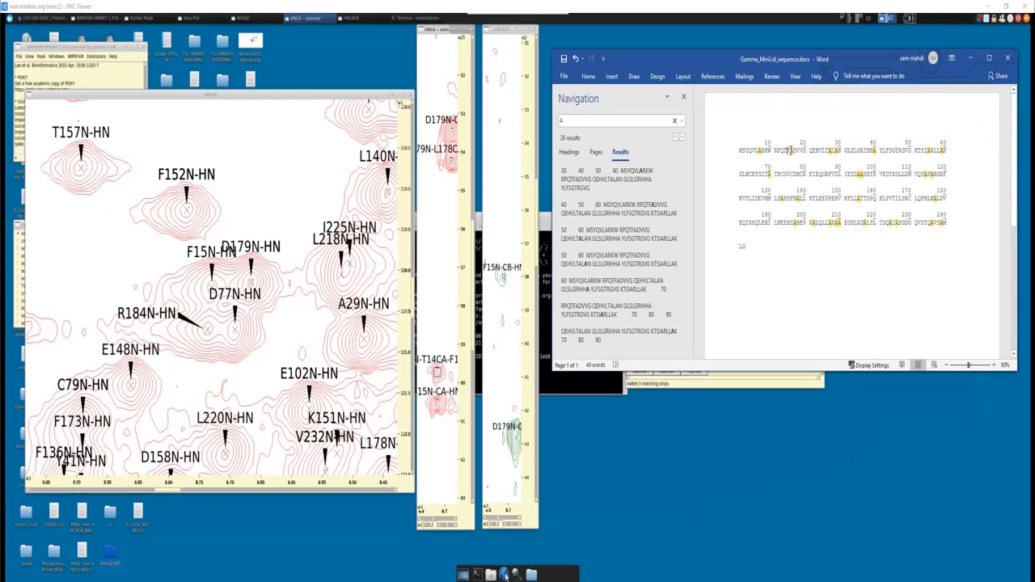
# - Point out the threonine and phenylalanine before A16 in the Word sequence and check their Cα ranges in the carbon chart
pyautogui.doubleClick(786, 150)
pyautogui.click(791, 150)
pyautogui.doubleClick(791, 151)
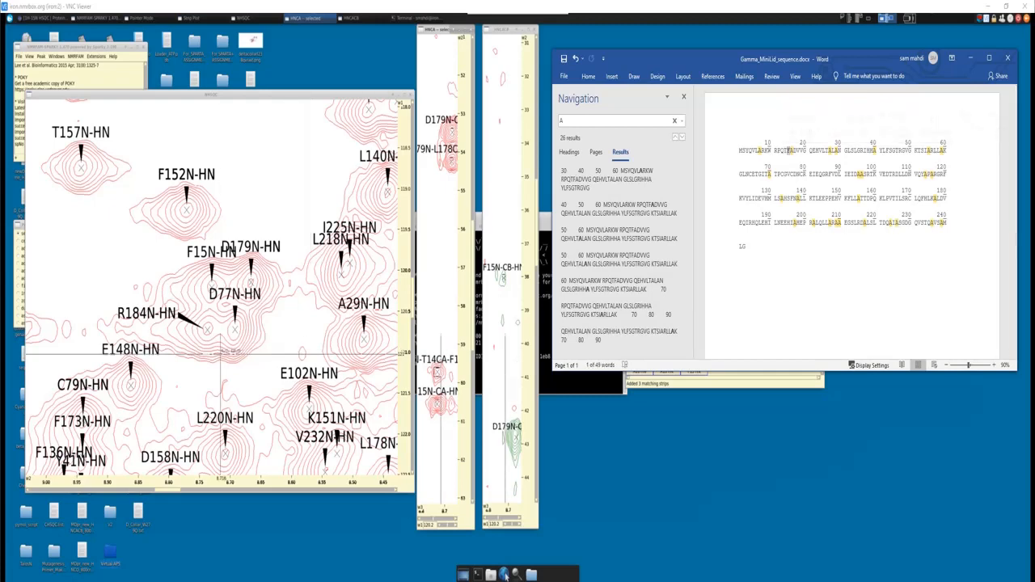
pyautogui.click(505, 573)
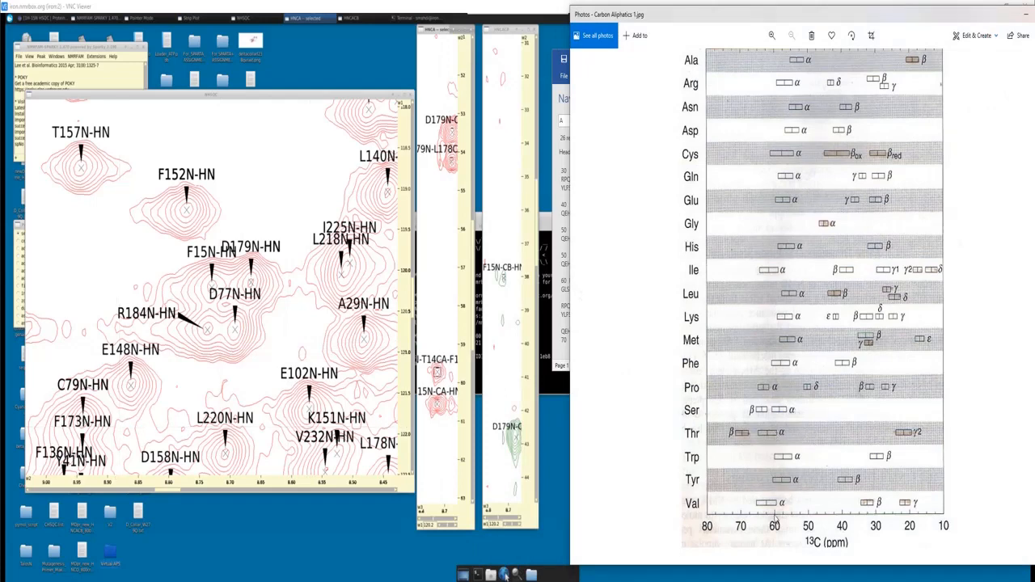
pyautogui.click(1023, 15)
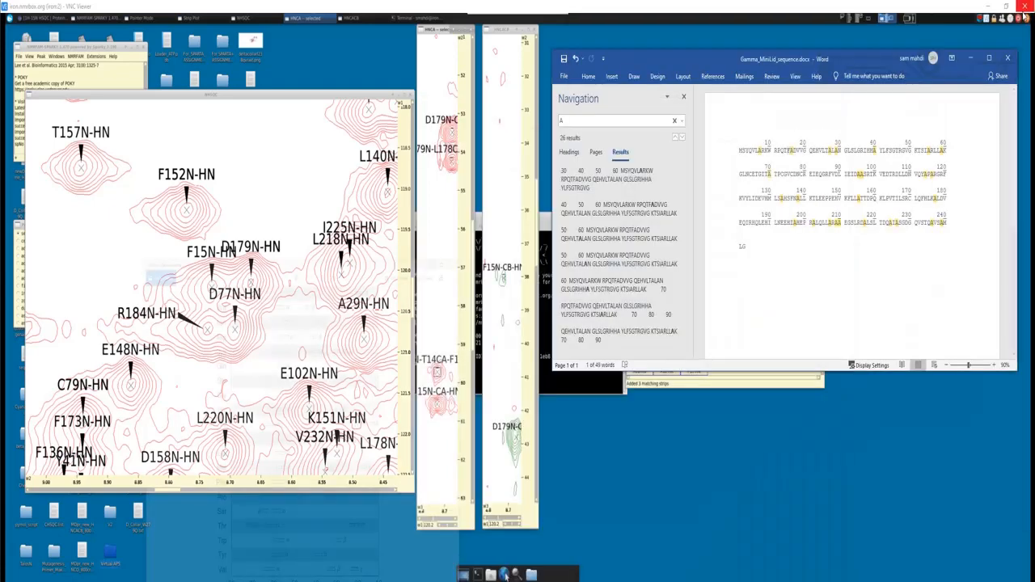
# - Compare the residues leading up to the other first-row alanines in the sequence with the aliphatic carbon chart
pyautogui.moveTo(757, 150); pyautogui.dragTo(763, 150)
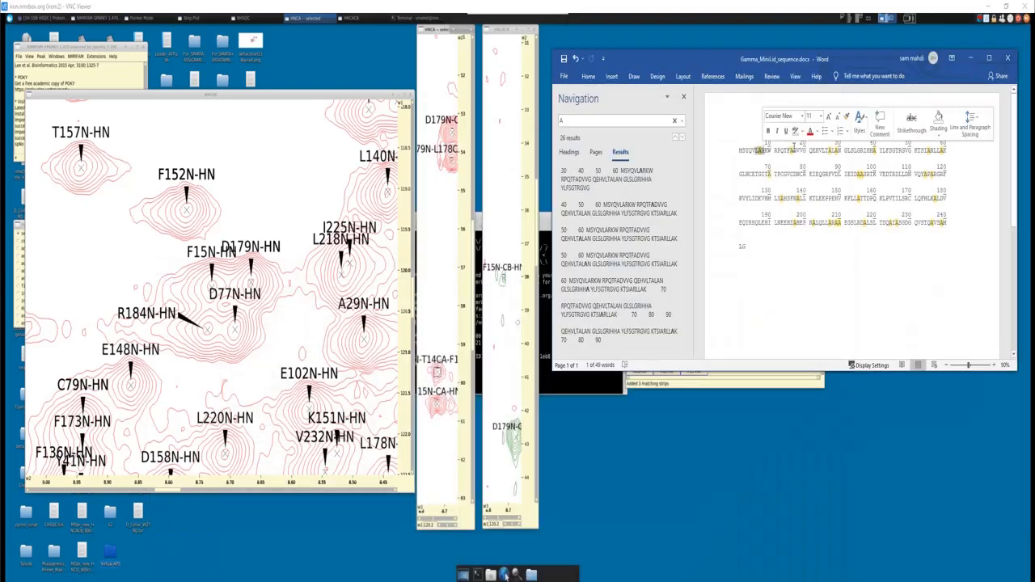
pyautogui.click(794, 151)
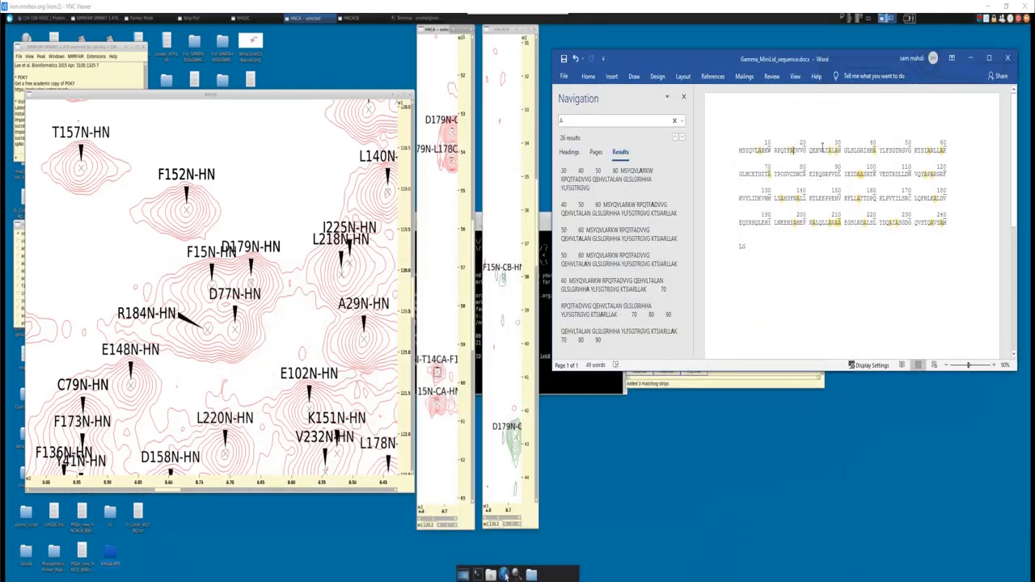
pyautogui.moveTo(831, 150); pyautogui.dragTo(833, 152)
pyautogui.click(833, 151)
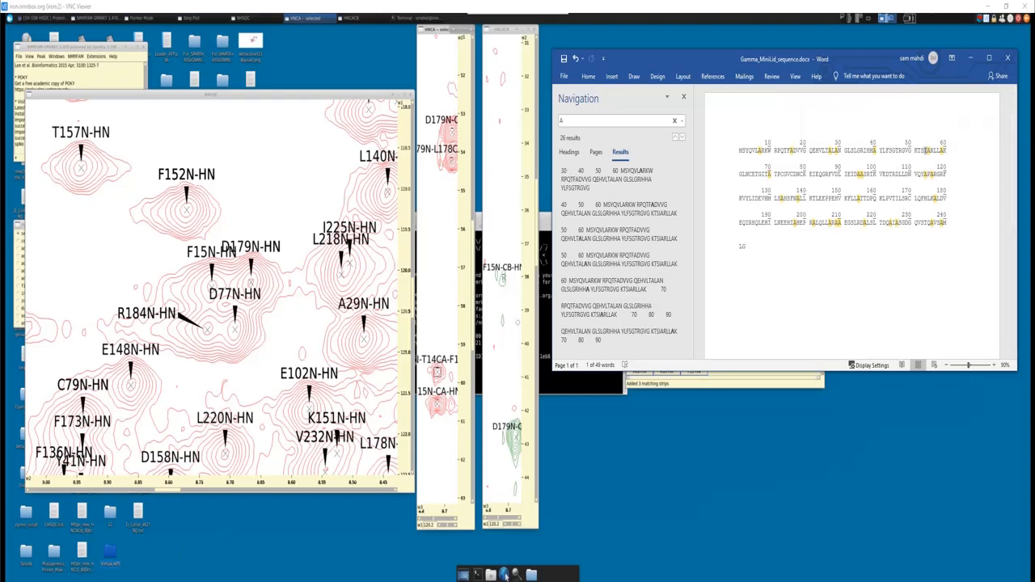
pyautogui.click(505, 574)
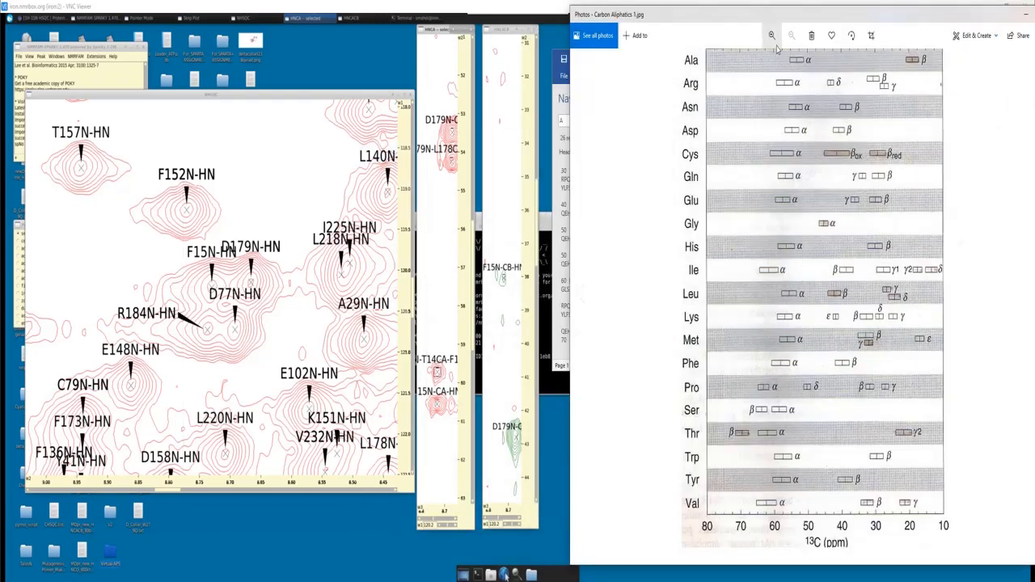
pyautogui.click(1026, 17)
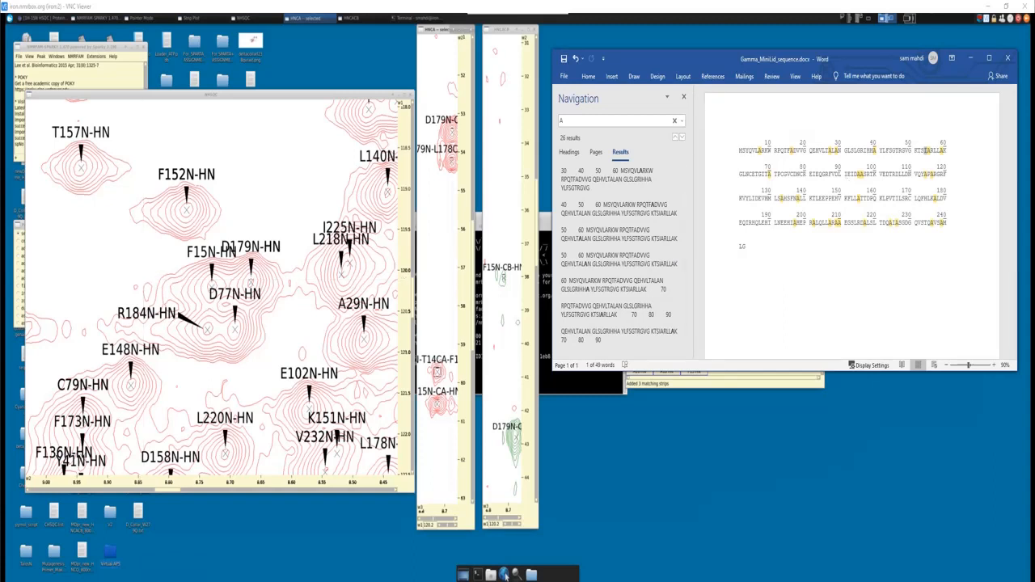
# - Return to the F15N-HN peak in NHSQC and delete all strips from the strip plot
pyautogui.click(209, 287)
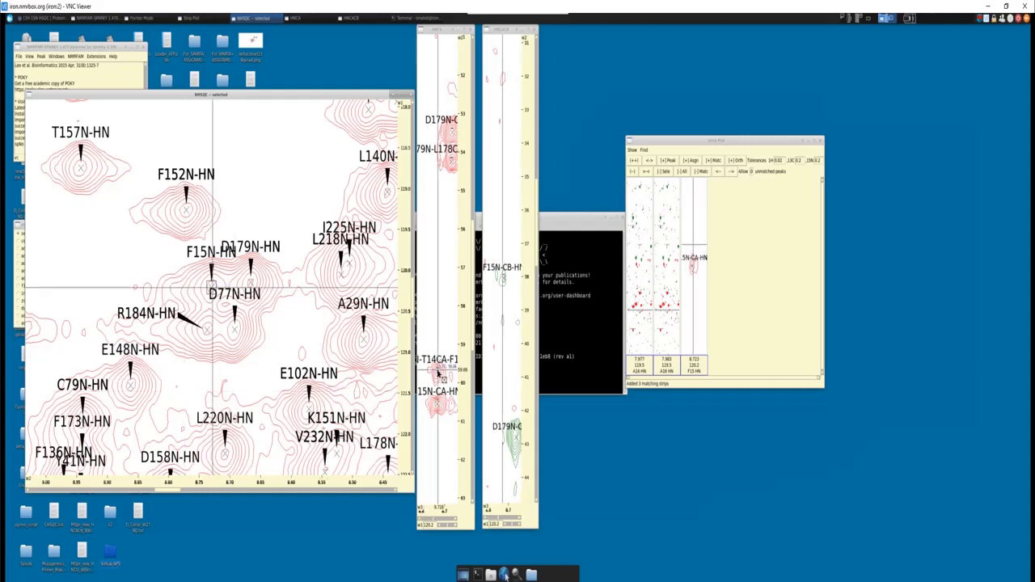
pyautogui.click(683, 176)
pyautogui.click(683, 172)
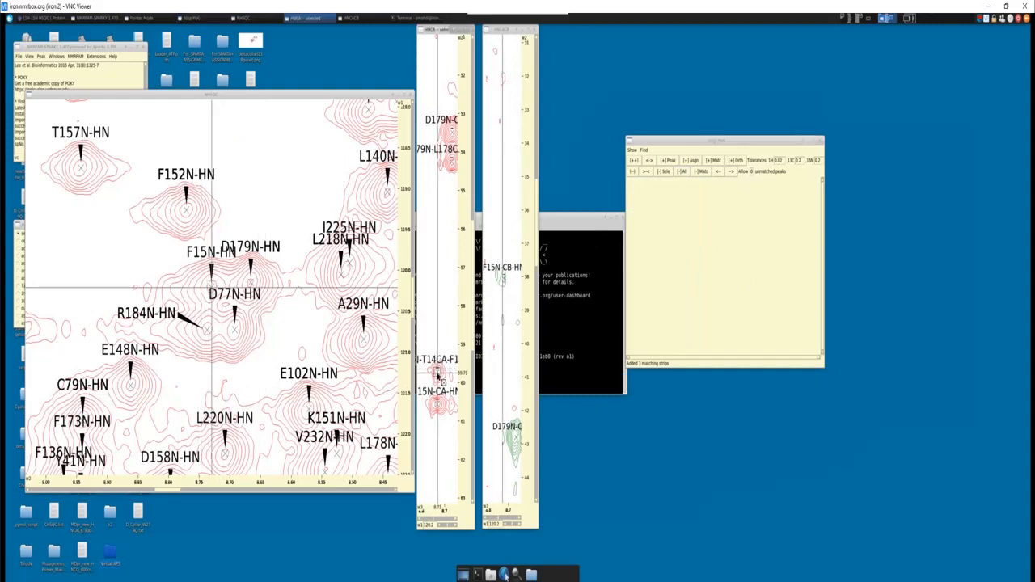
# - Confirm the strip spectra, add the F15 peak strip with its matching strips, and enlarge the strip plot window to fit them
pyautogui.click(632, 150)
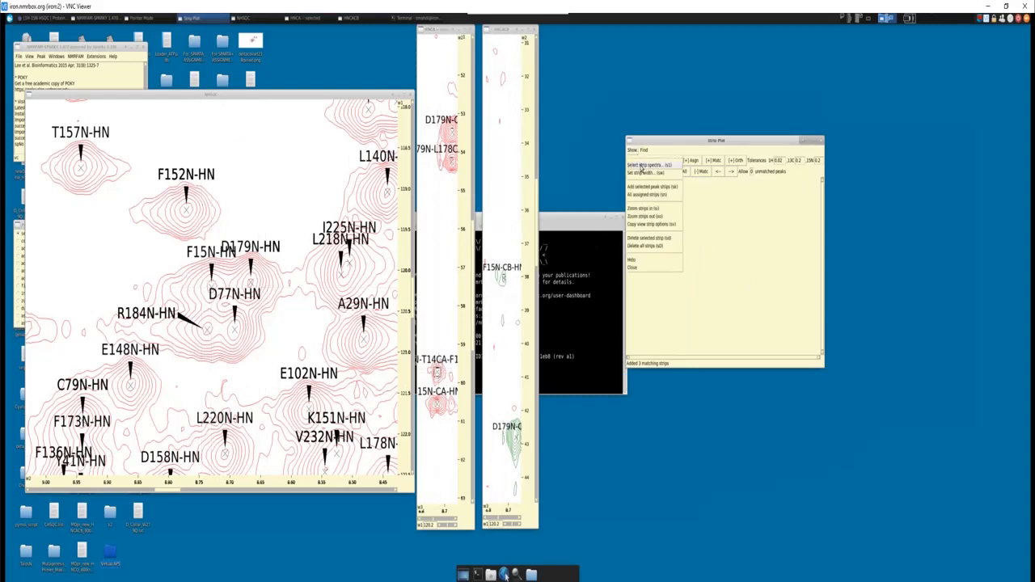
pyautogui.click(642, 166)
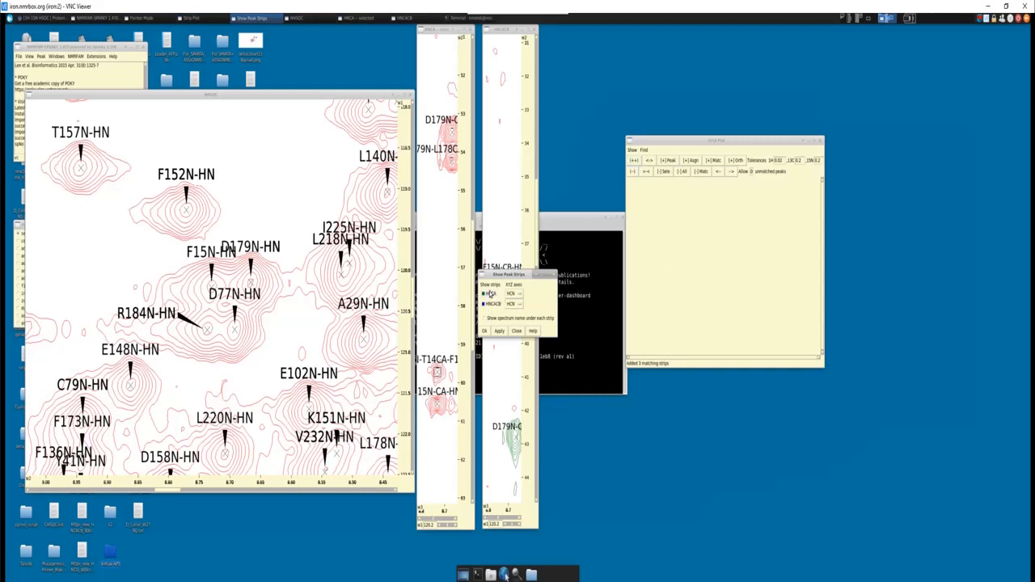
pyautogui.click(485, 331)
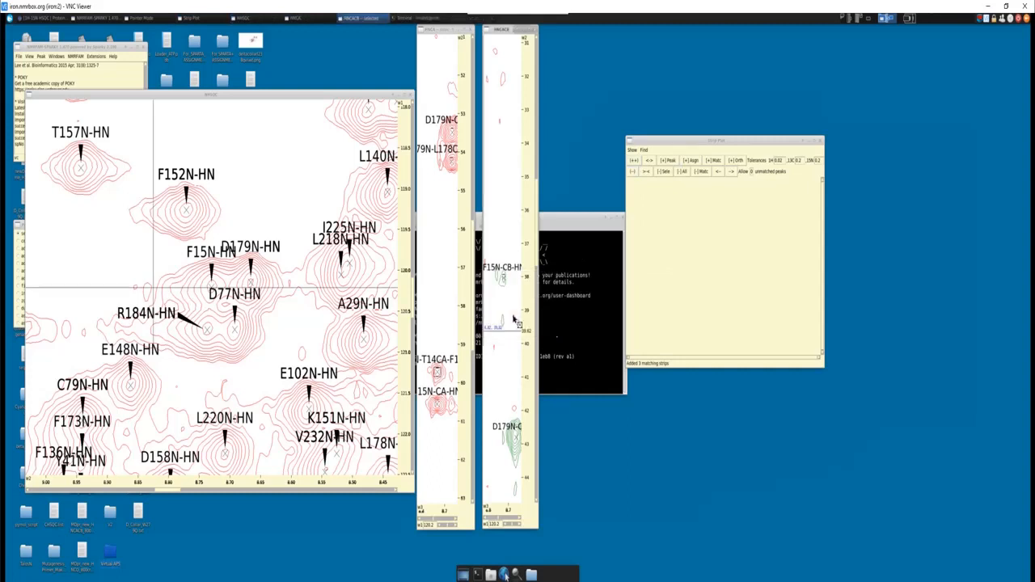
pyautogui.click(667, 161)
pyautogui.click(717, 161)
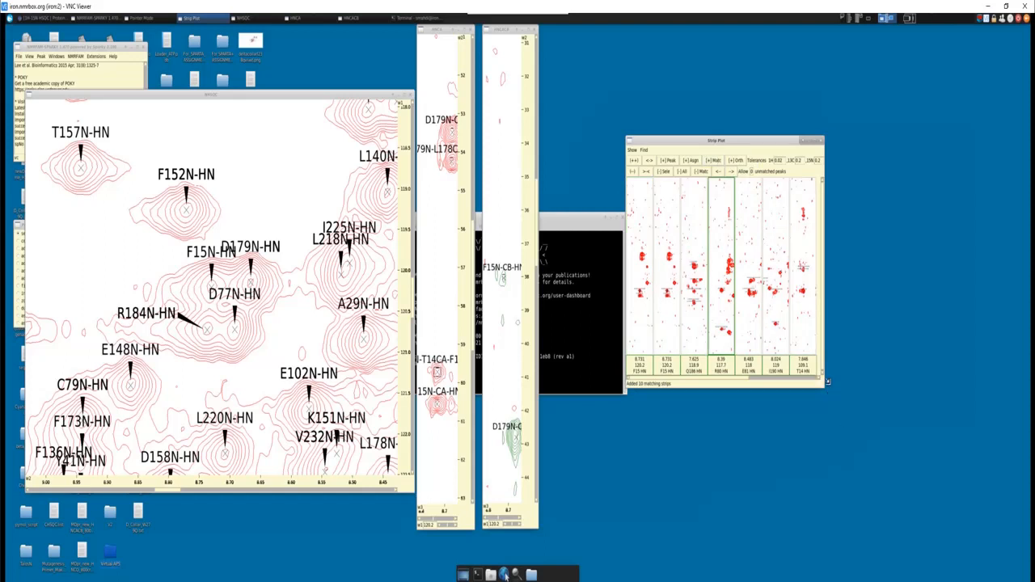
pyautogui.moveTo(827, 381); pyautogui.dragTo(970, 415)
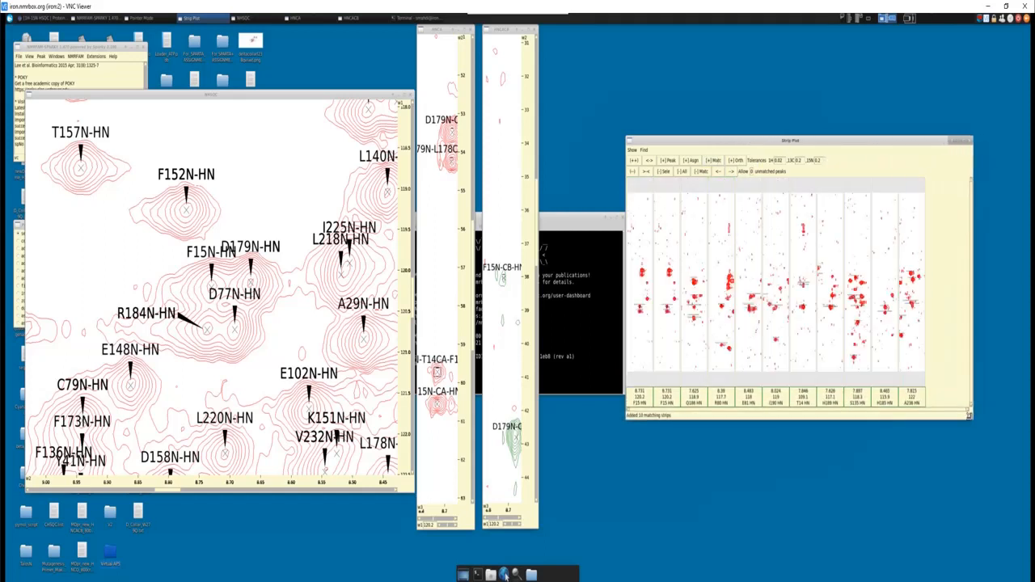
# - Magnify the Q186 and F15 strips around their Cα peaks in the strip plot
pyautogui.scroll(1, 673, 349)
pyautogui.scroll(3, 702, 333)
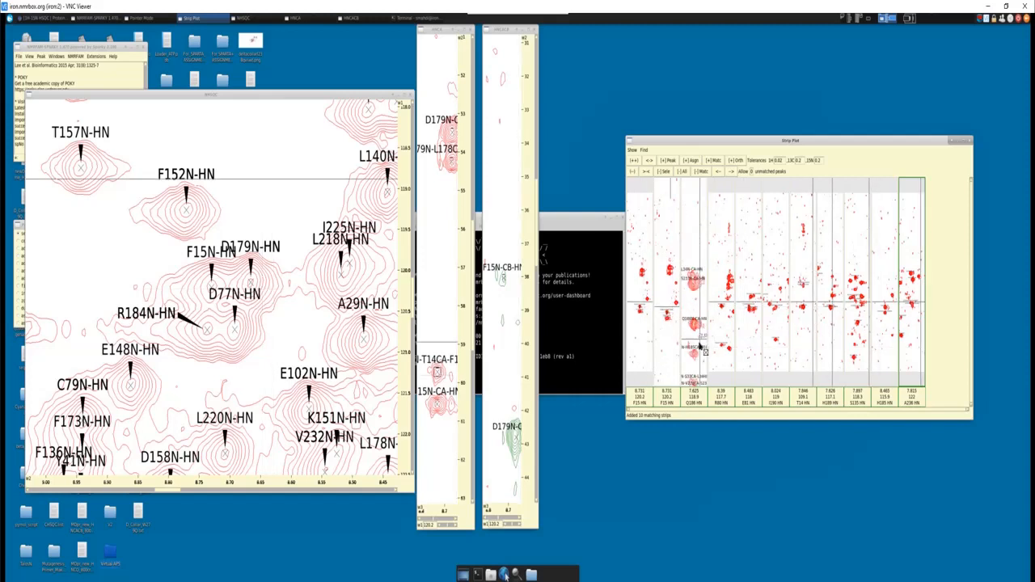
pyautogui.click(700, 353)
pyautogui.scroll(3, 701, 354)
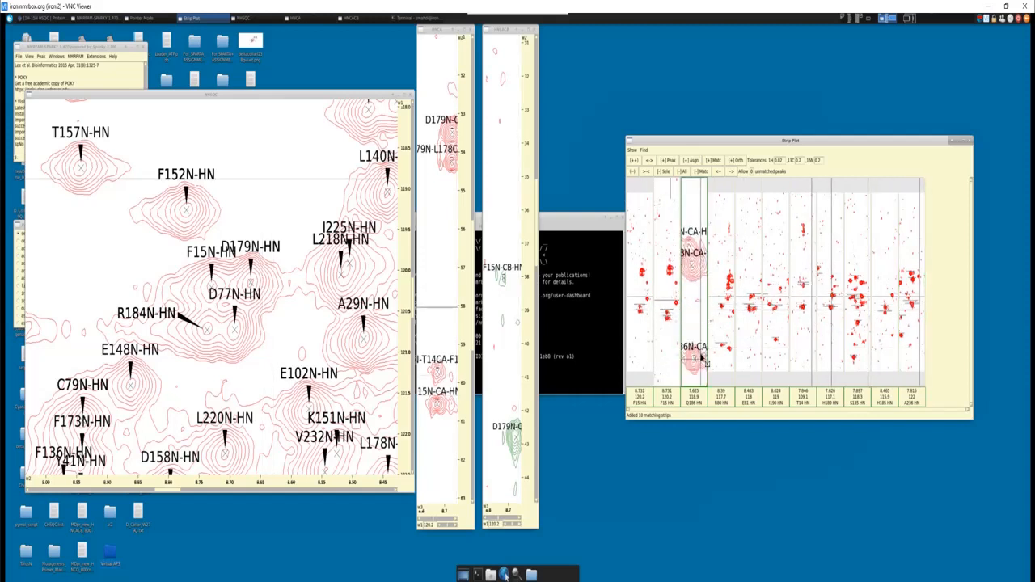
pyautogui.scroll(-3, 700, 354)
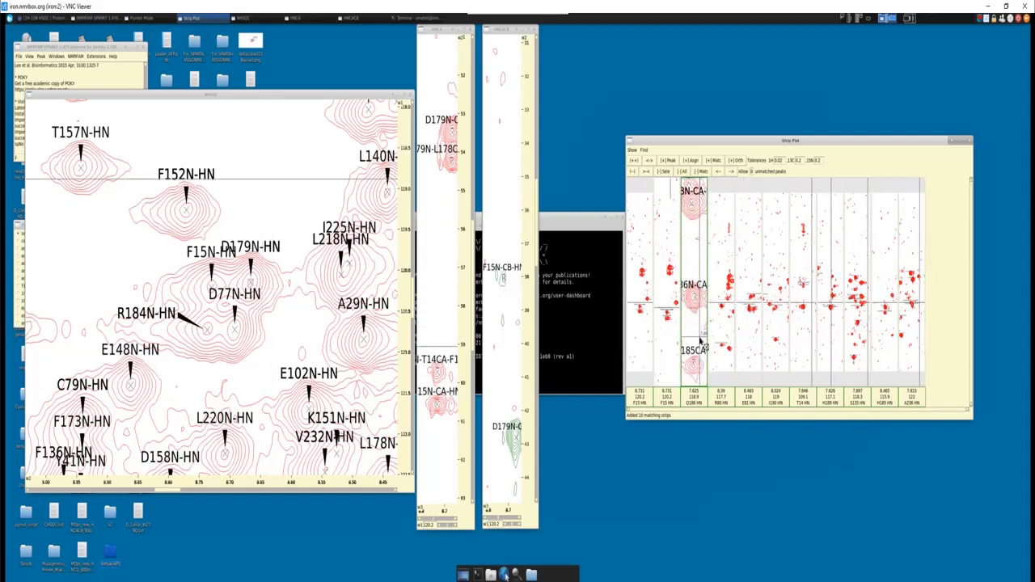
pyautogui.click(665, 309)
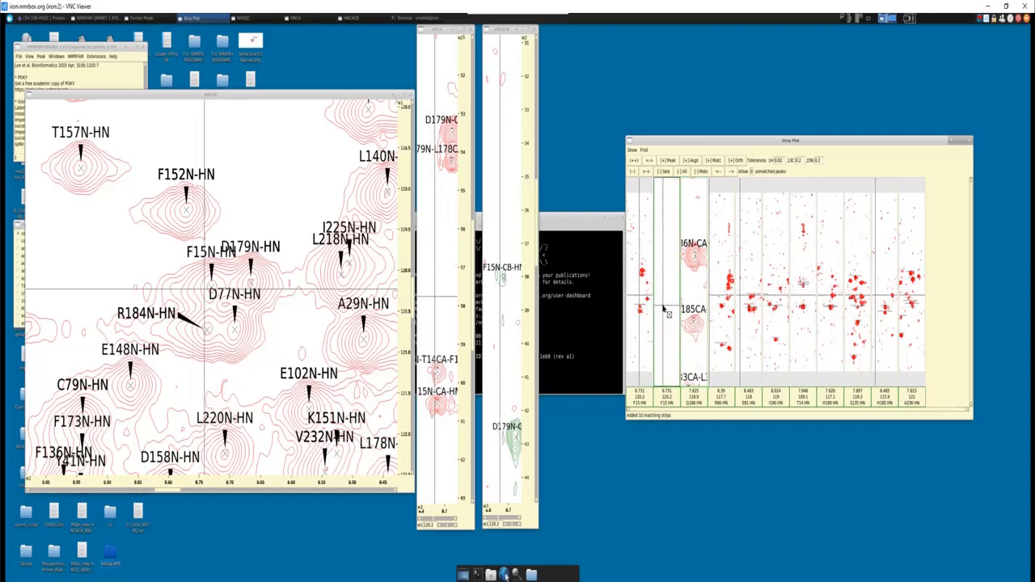
pyautogui.scroll(-2, 665, 316)
# - Compare the Q186 strip's Cα peaks with the T14 Cα position in the F15 strip
pyautogui.click(690, 297)
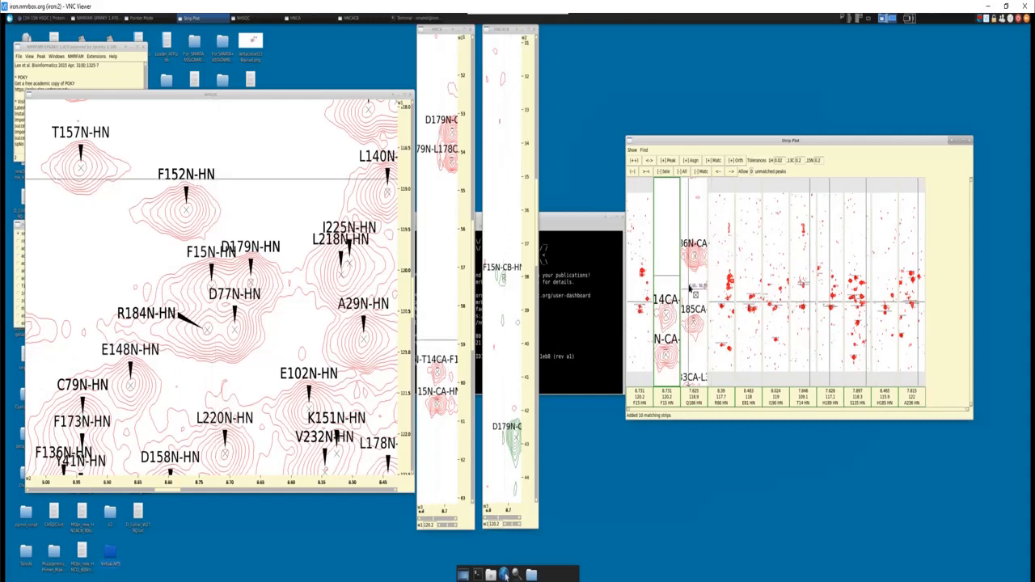
pyautogui.scroll(1, 692, 293)
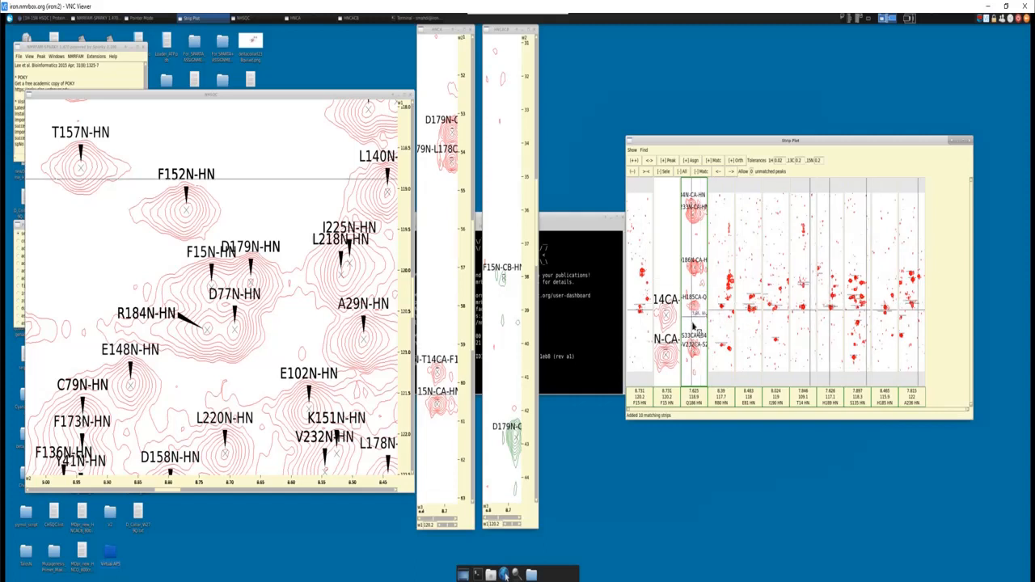
pyautogui.press('z')
pyautogui.press('i')
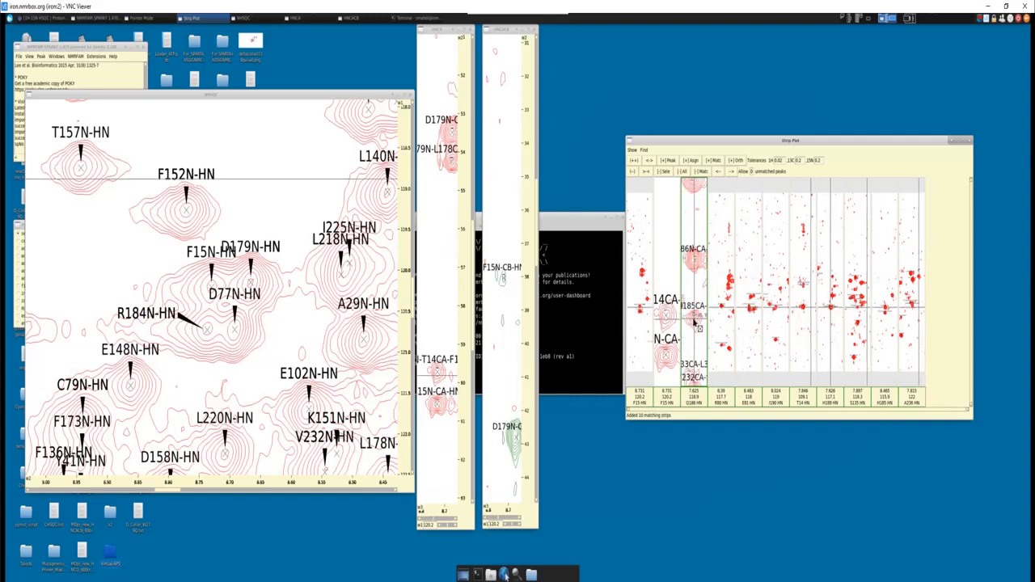
pyautogui.scroll(-4, 694, 323)
pyautogui.scroll(3, 693, 325)
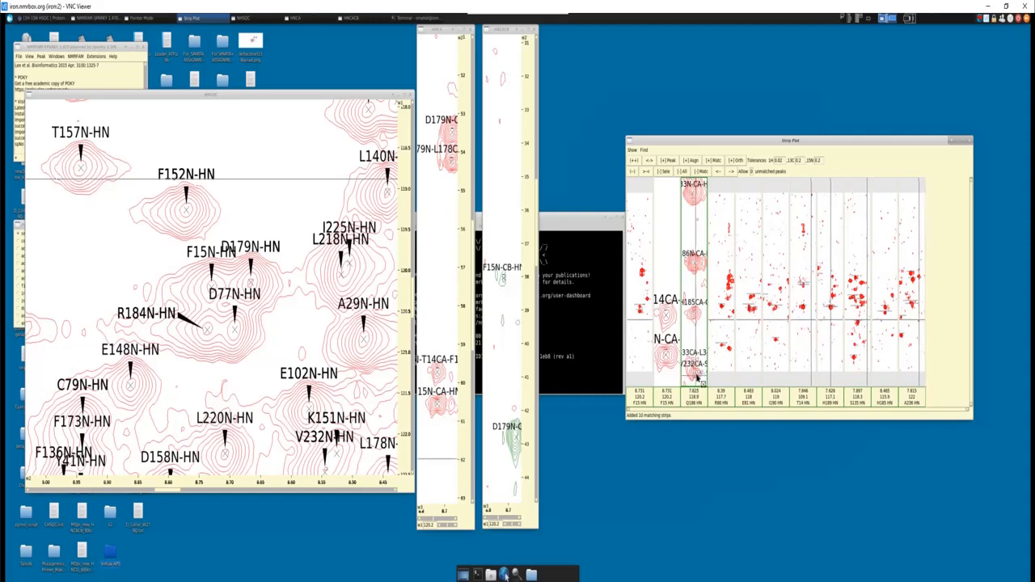
# - Magnify the R80 strip around its Cα peak and delete the E81 strip from the strip plot
pyautogui.scroll(3, 719, 361)
pyautogui.scroll(1, 721, 343)
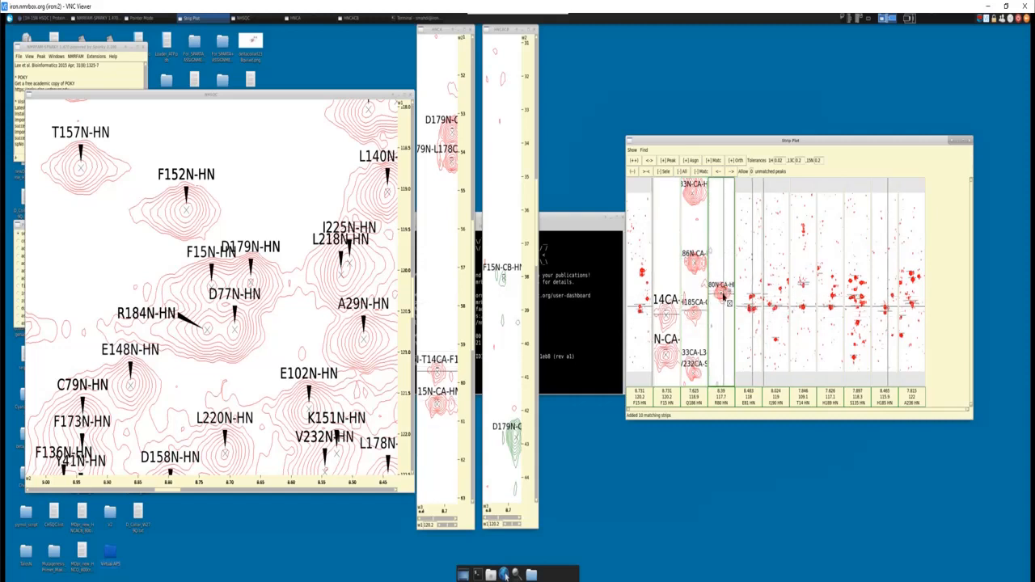
pyautogui.scroll(-3, 723, 296)
pyautogui.scroll(3, 723, 314)
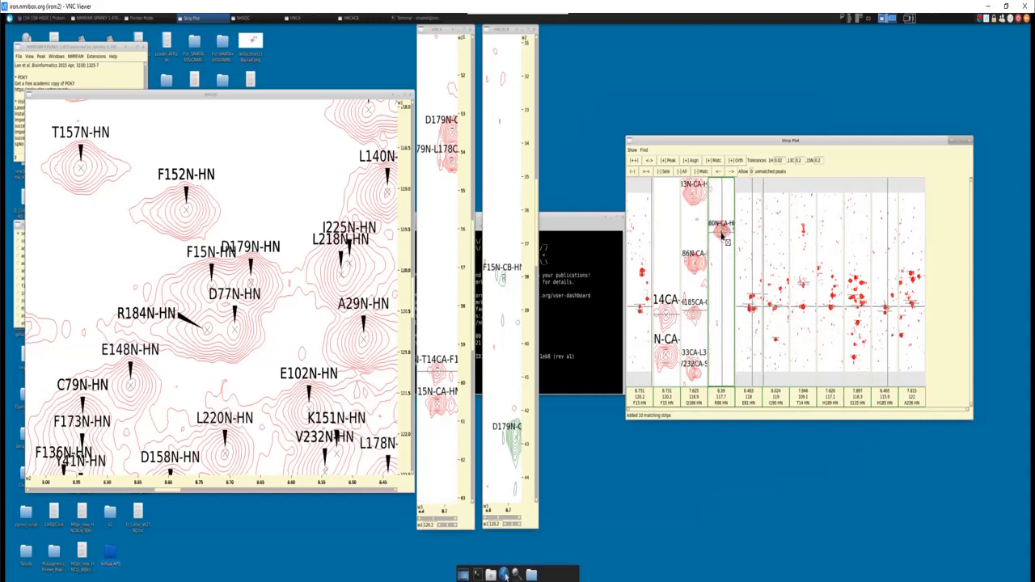
pyautogui.click(749, 285)
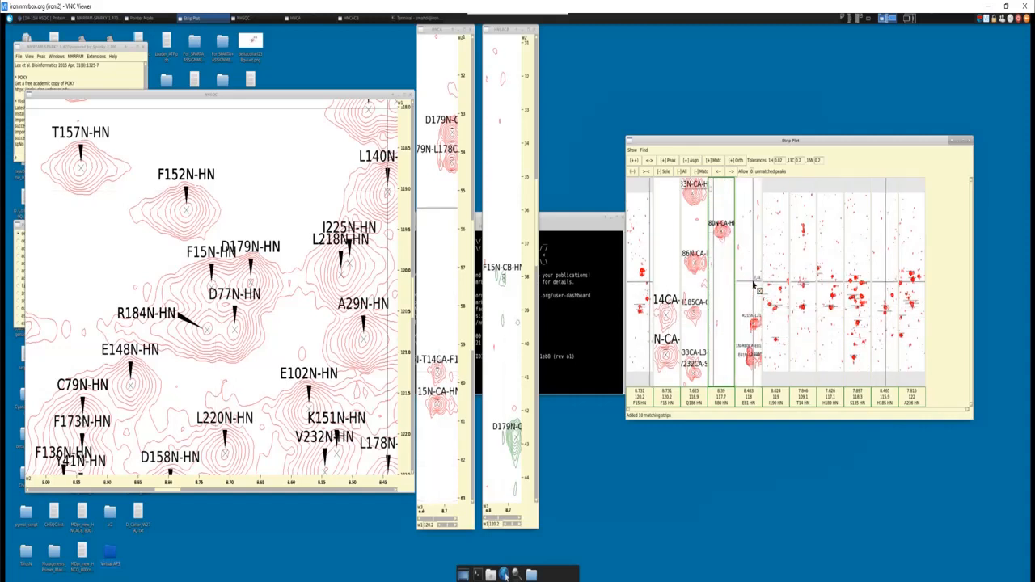
pyautogui.scroll(5, 749, 284)
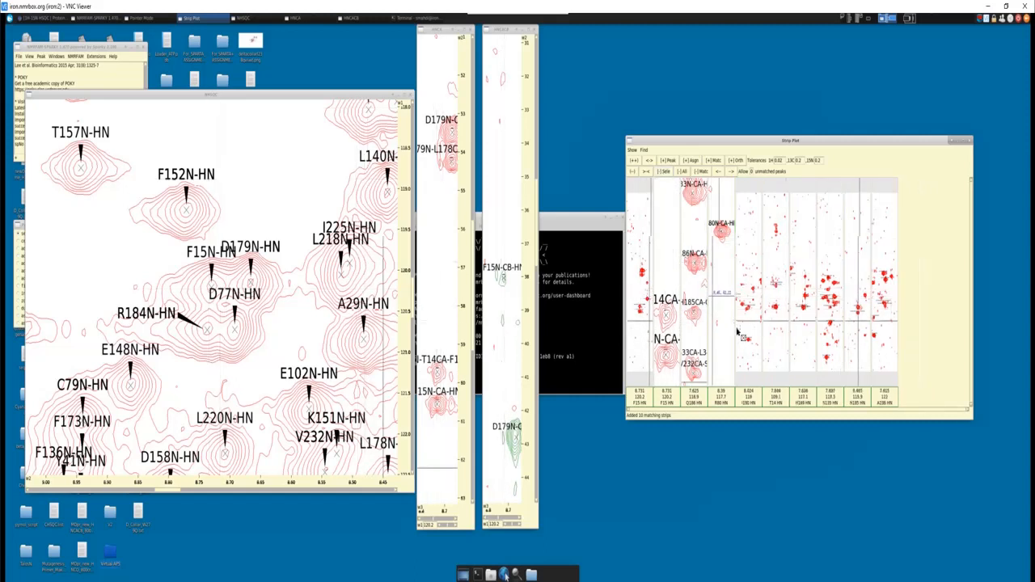
# - Compare the I190 strip's Cα peaks with the T14 Cα position and delete that strip from the strip plot
pyautogui.scroll(5, 744, 327)
pyautogui.press('2')
pyautogui.press('2')
pyautogui.press('2')
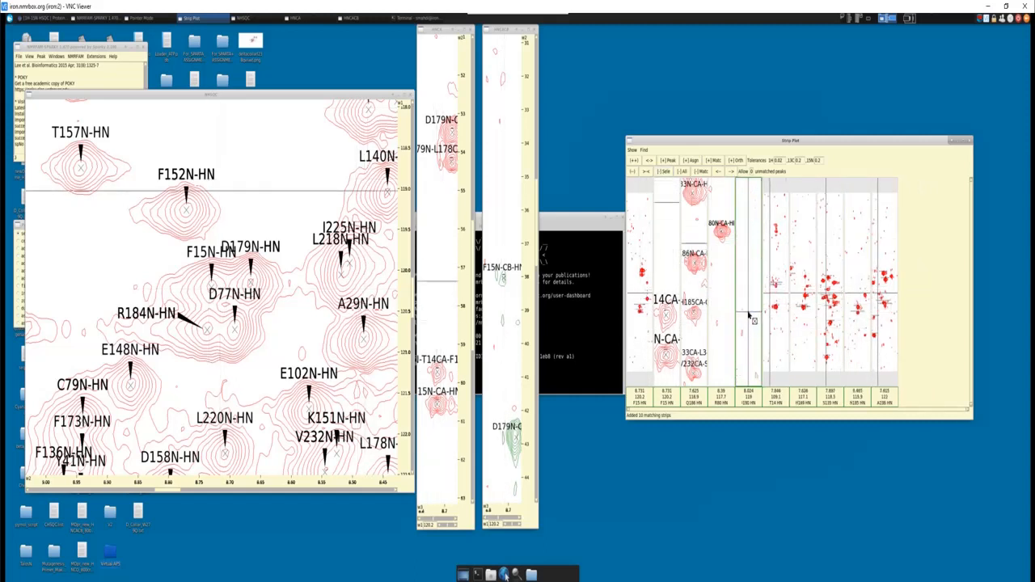
pyautogui.press('2')
pyautogui.press('2')
pyautogui.press('2')
pyautogui.press('2')
pyautogui.press('2')
pyautogui.press('2')
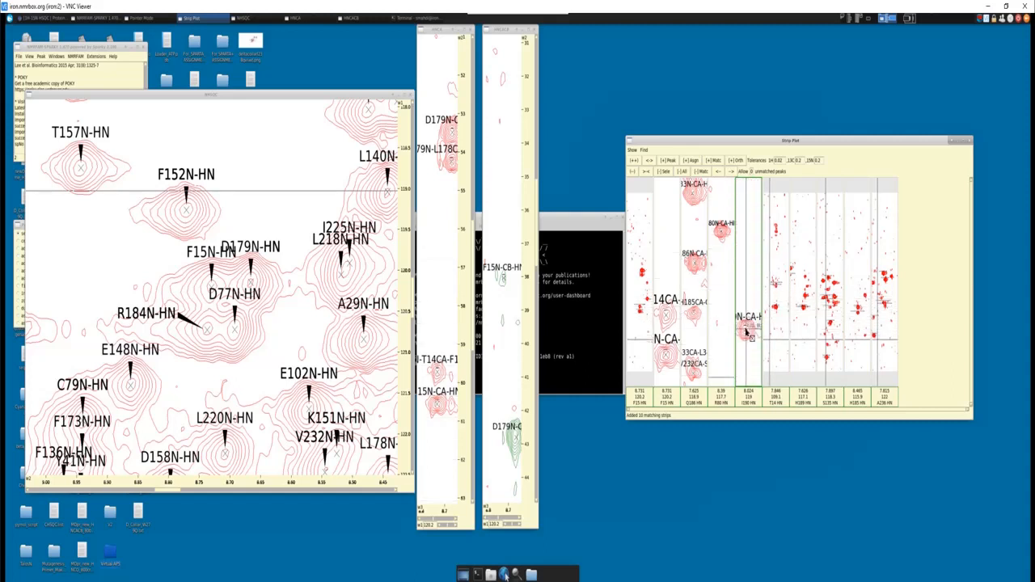
pyautogui.press('8')
pyautogui.scroll(-1, 747, 335)
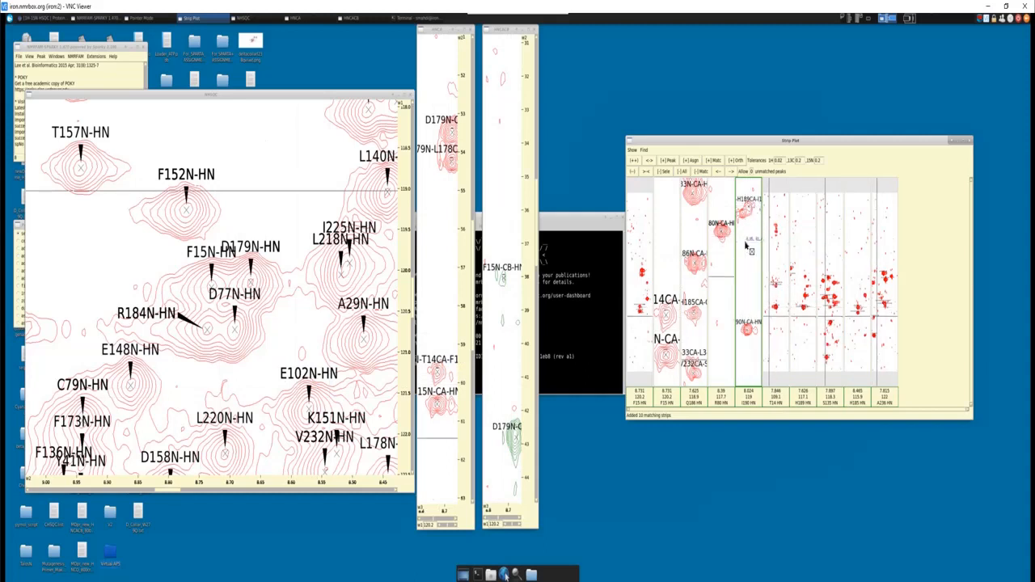
pyautogui.click(662, 171)
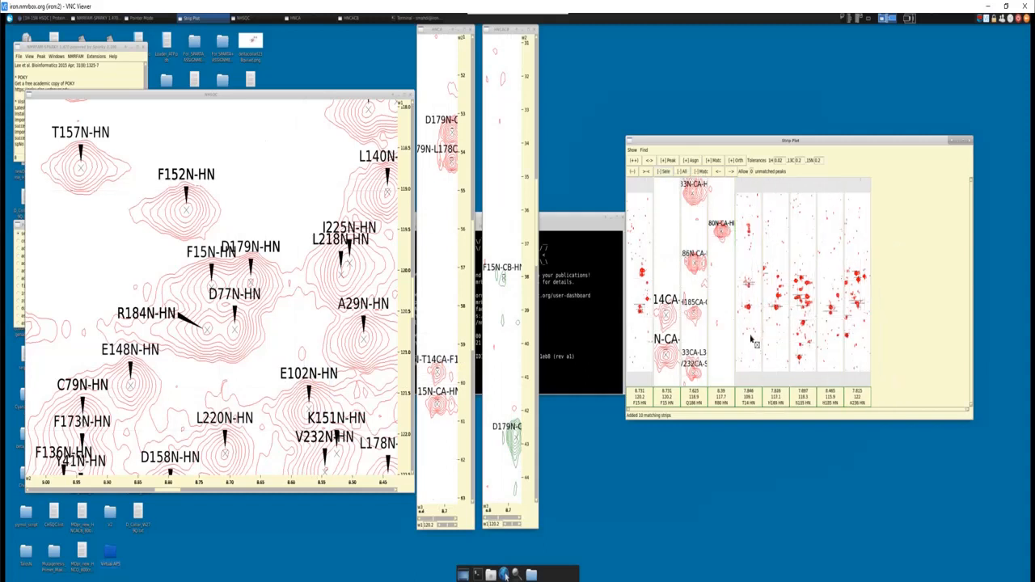
# - Magnify the T14 strip to compare its own Cα peak with the T14 Cα peak in the F15 strip
pyautogui.scroll(4, 750, 341)
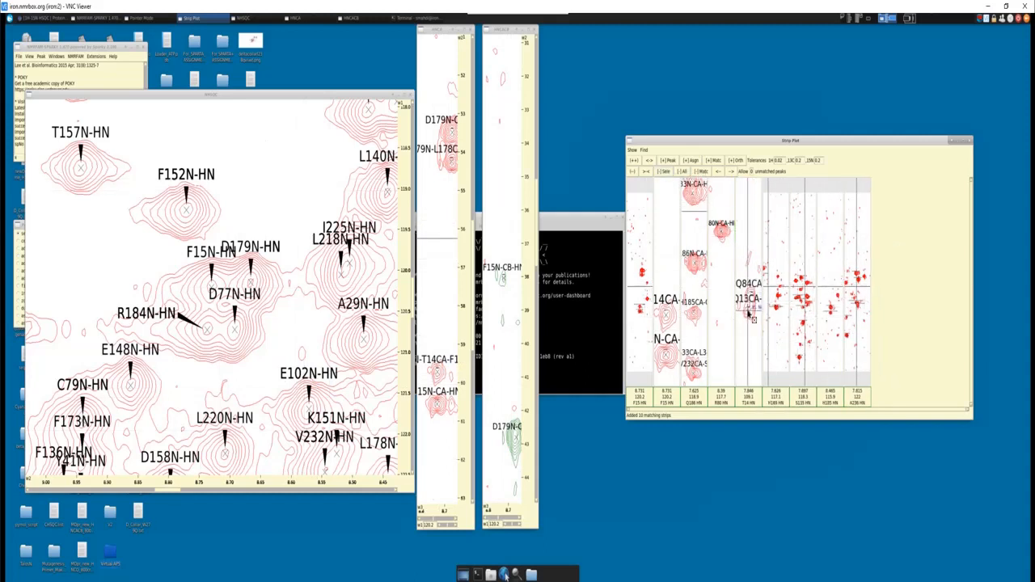
pyautogui.scroll(-5, 750, 323)
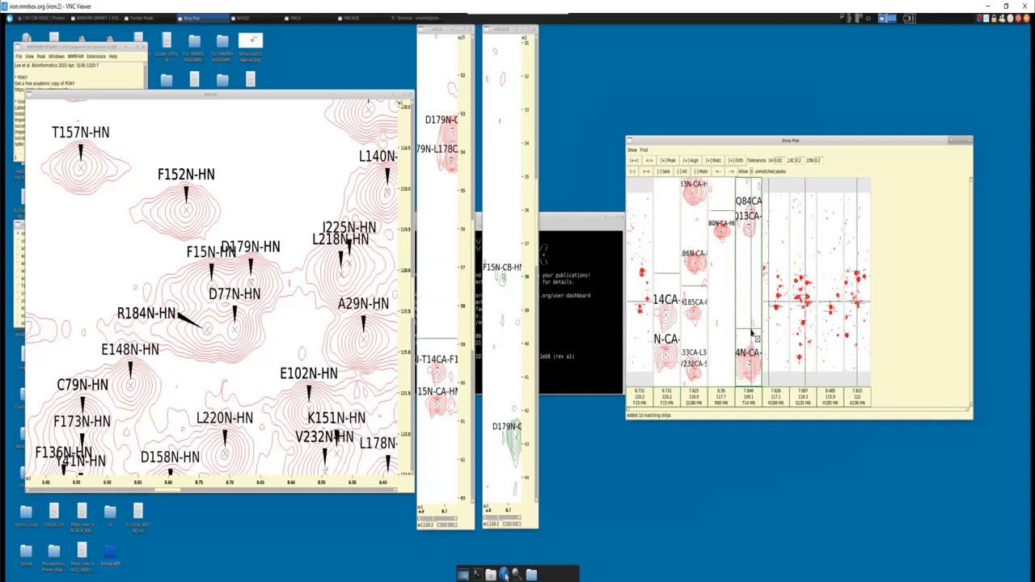
pyautogui.scroll(-3, 749, 266)
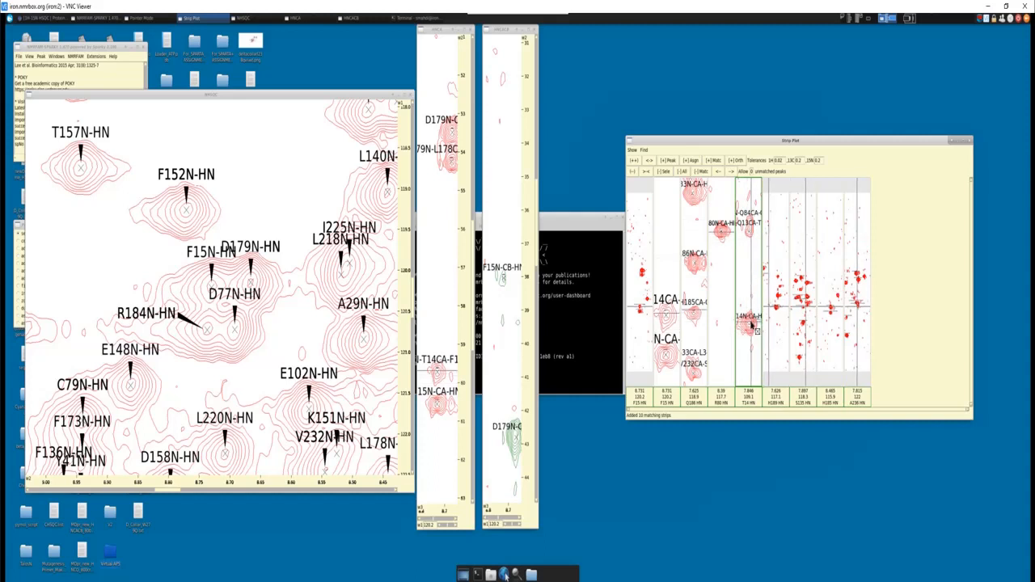
# - Magnify the H189 strip around its Cα peak and move the overlapping E188CA label well below the peak
pyautogui.click(776, 325)
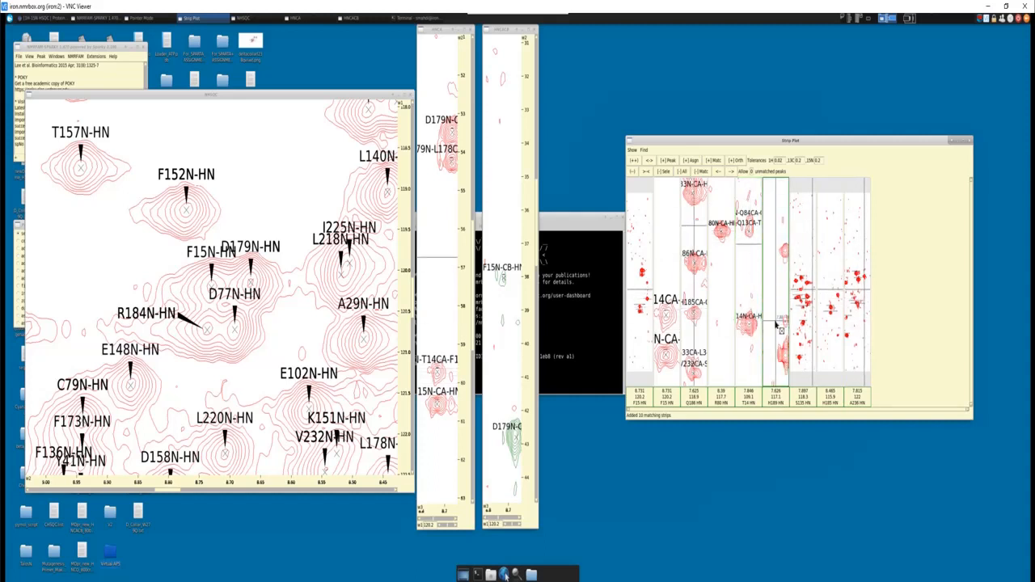
pyautogui.press('2')
pyautogui.press('2')
pyautogui.press('2')
pyautogui.press('2')
pyautogui.press('2')
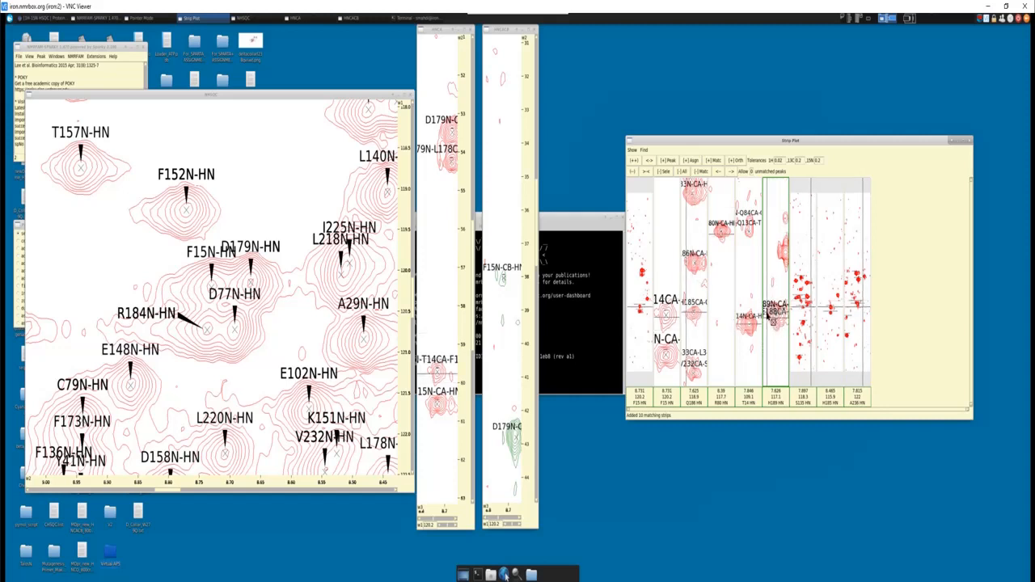
pyautogui.moveTo(773, 305); pyautogui.dragTo(777, 374)
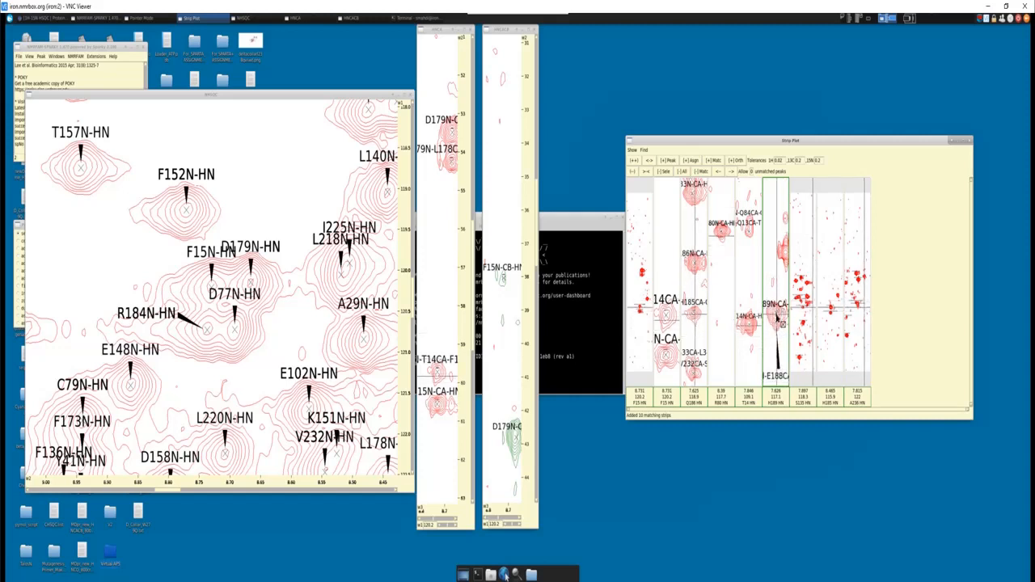
pyautogui.press('z')
pyautogui.press('o')
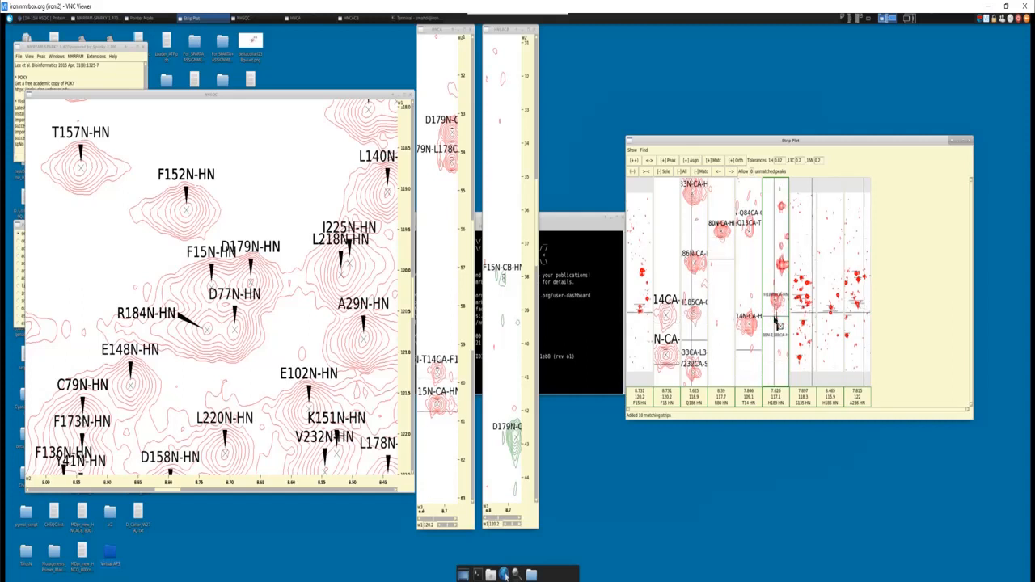
pyautogui.press('z')
pyautogui.press('o')
pyautogui.press('z')
pyautogui.press('i')
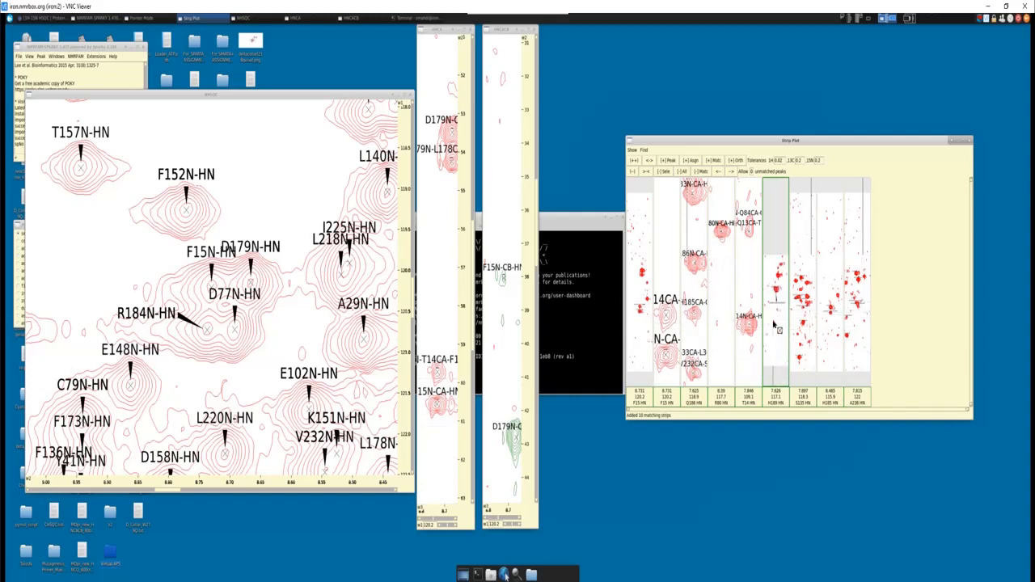
pyautogui.press('z')
pyautogui.press('i')
pyautogui.press('z')
pyautogui.press('i')
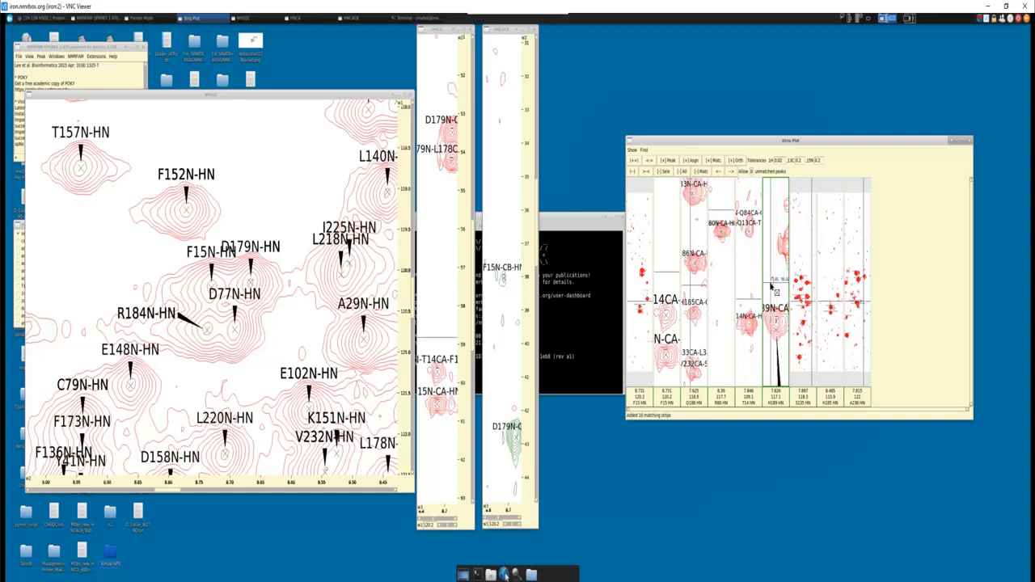
# - Compare the S135 strip's Cα peaks with the T14 Cα position and delete that strip from the strip plot
pyautogui.press('z')
pyautogui.press('i')
pyautogui.press('z')
pyautogui.press('i')
pyautogui.press('z')
pyautogui.press('i')
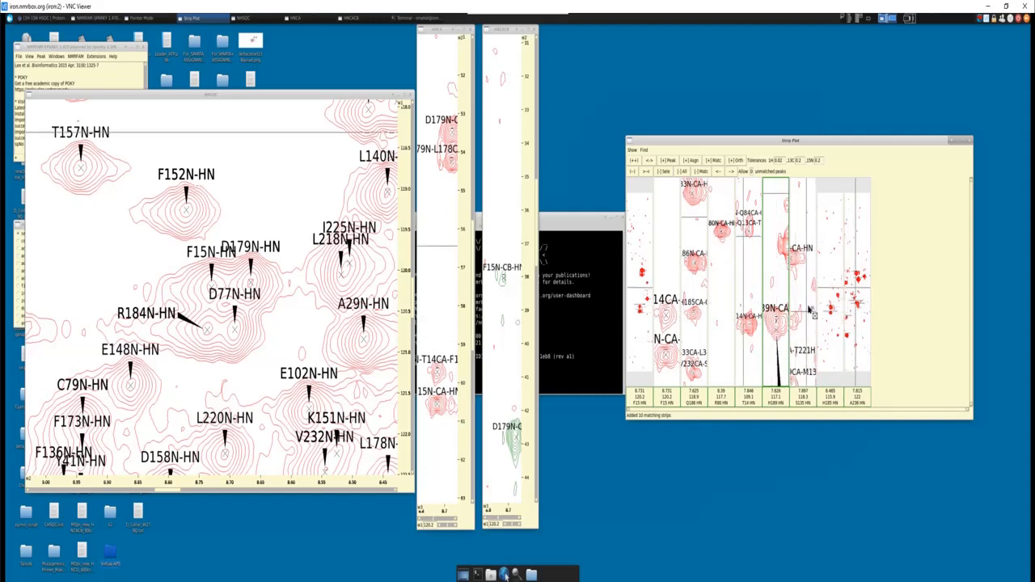
pyautogui.scroll(-4, 807, 306)
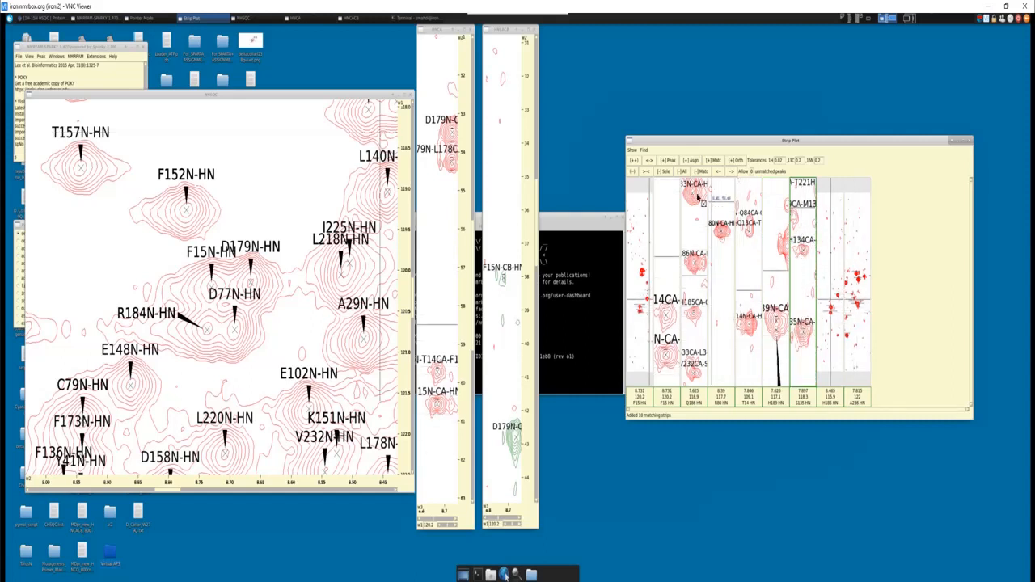
pyautogui.click(664, 173)
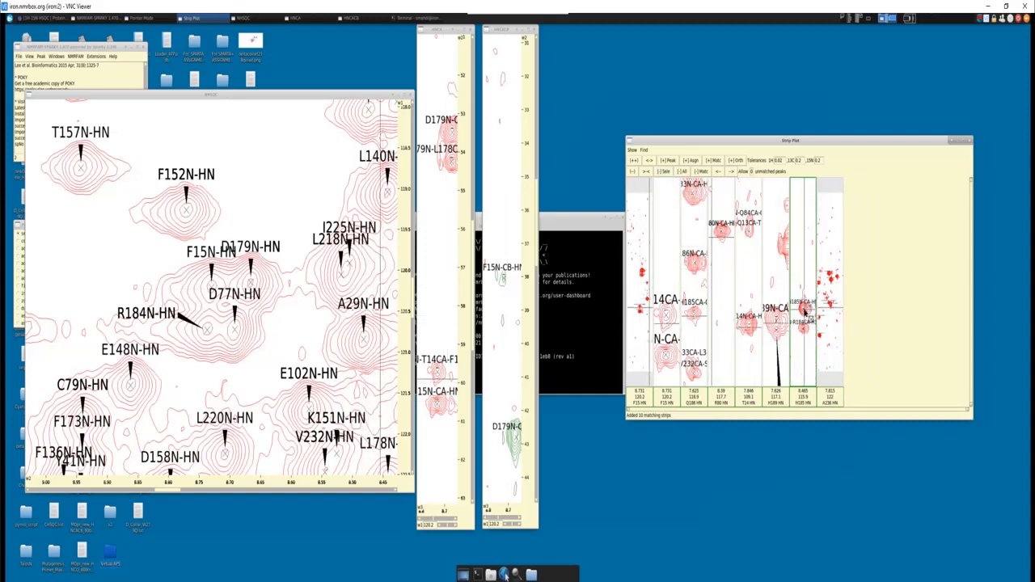
# - Magnify the A236 strip to check its Cα peaks against the T14 Cα position, and delete that strip
pyautogui.click(825, 324)
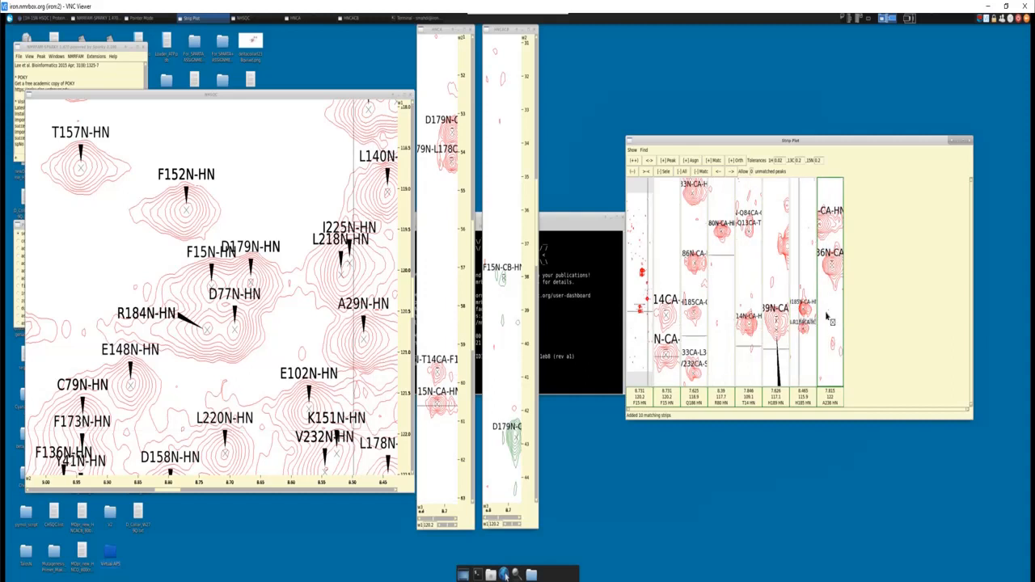
pyautogui.scroll(-5, 833, 270)
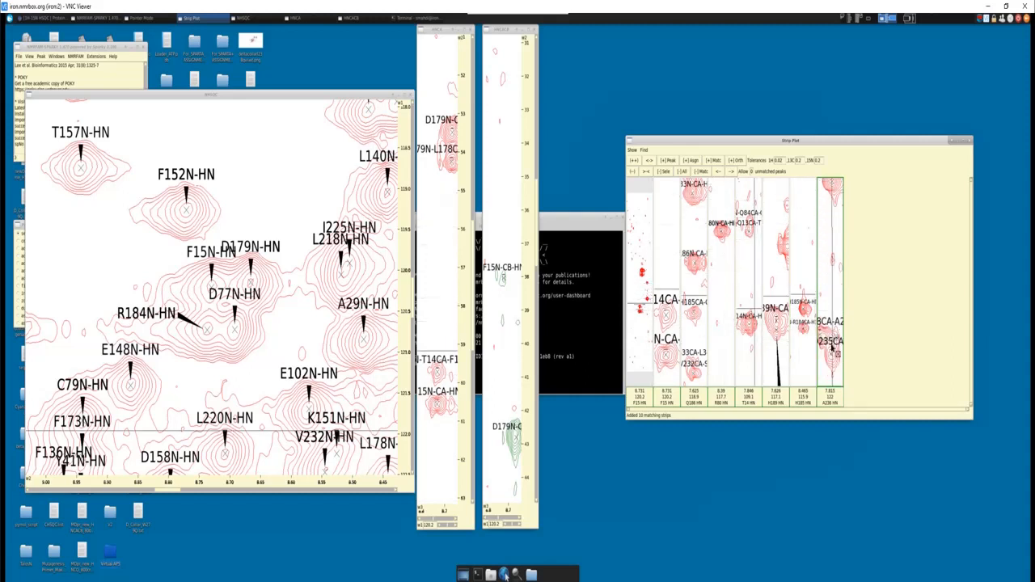
pyautogui.press('z')
pyautogui.press('o')
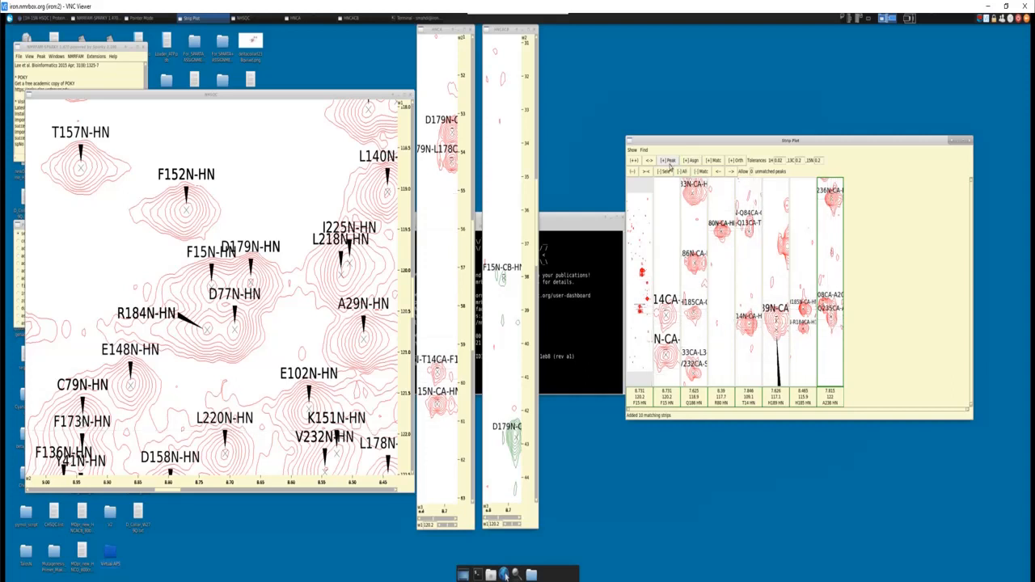
pyautogui.click(665, 174)
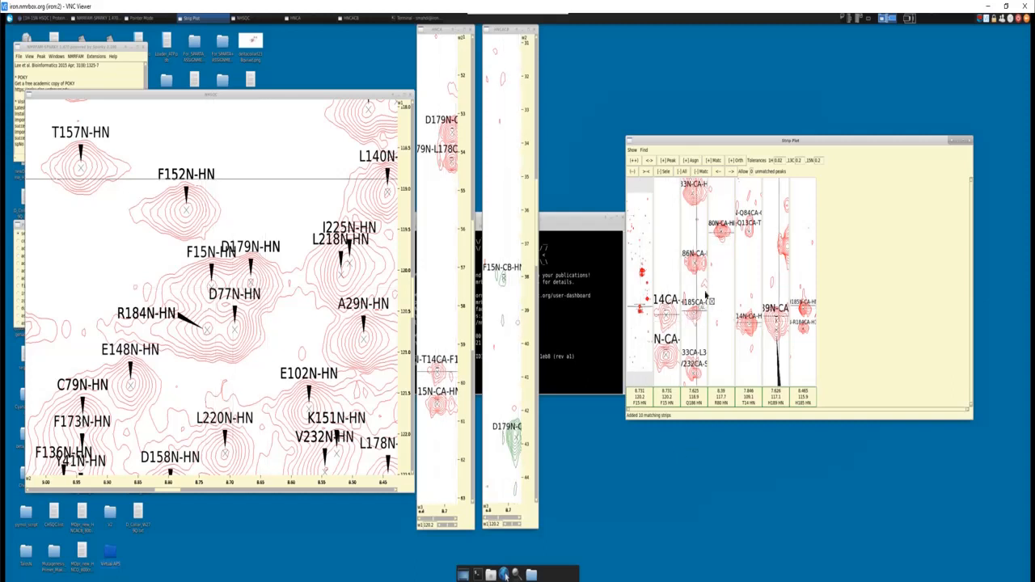
# - Show both Cα peaks in the R80 strip and check V5 in the protein sequence in the Word document
pyautogui.scroll(-3, 716, 296)
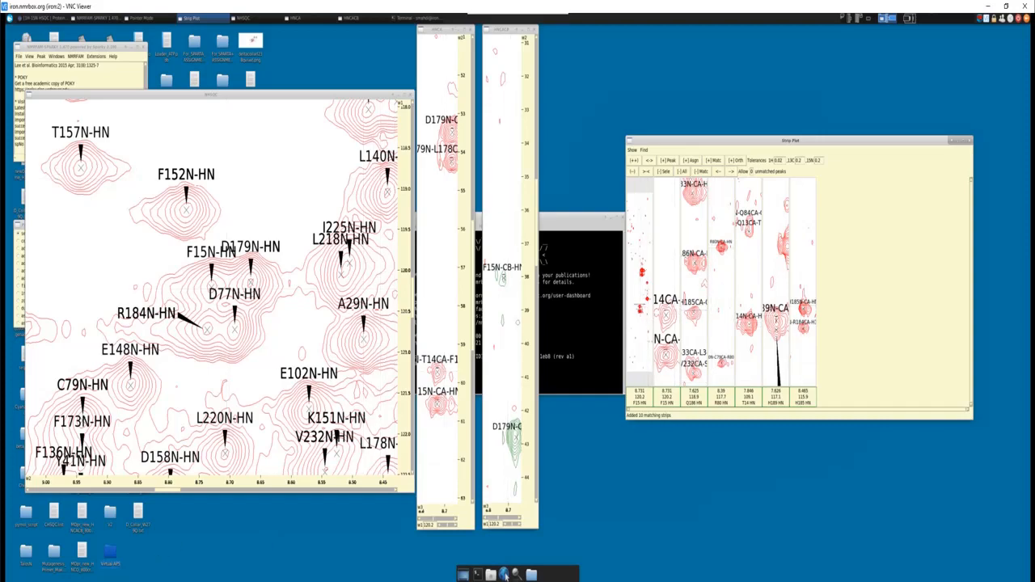
pyautogui.hotkey('alt', 'Tab')
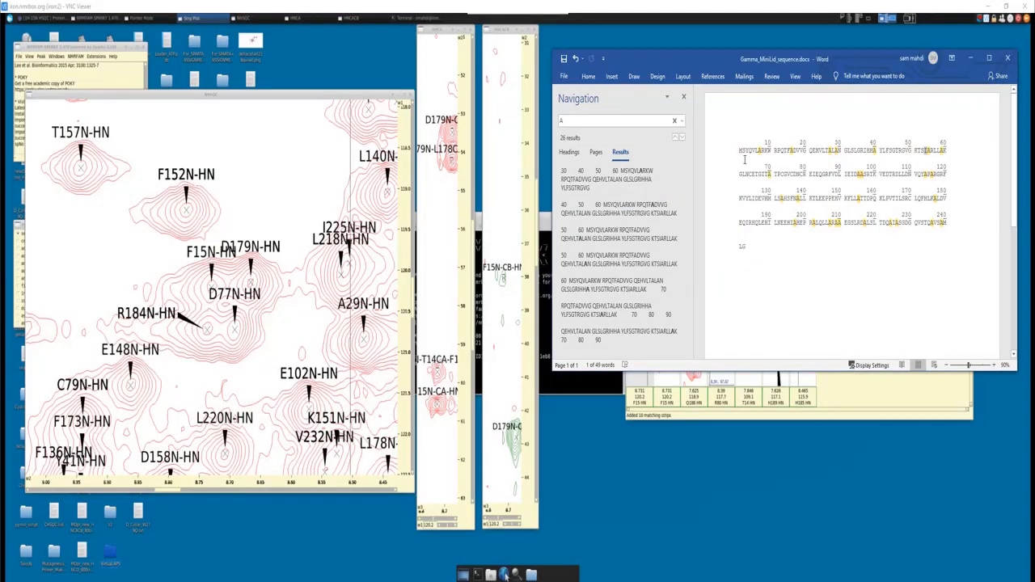
pyautogui.rightClick(755, 150)
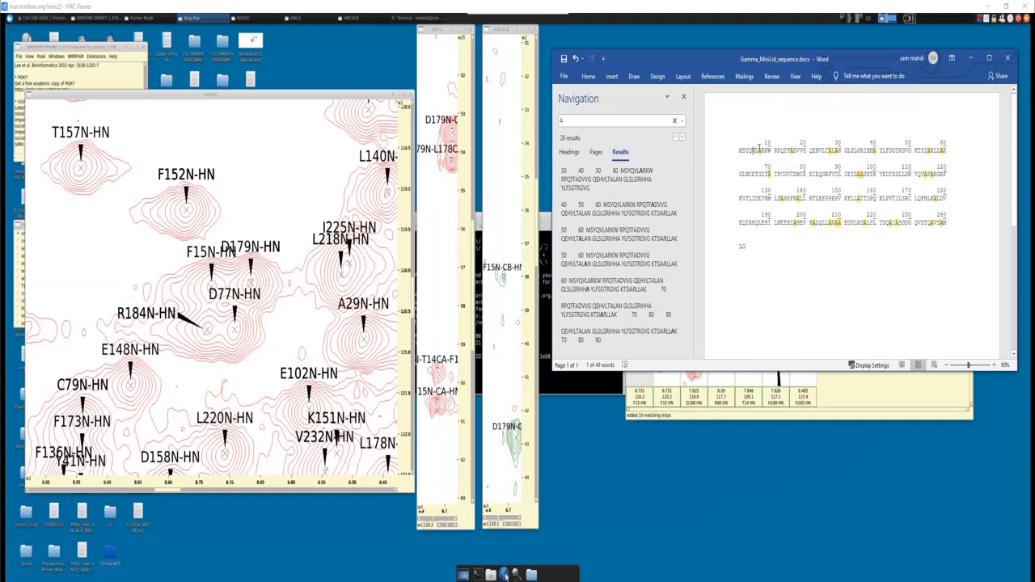
pyautogui.moveTo(753, 149); pyautogui.dragTo(756, 150)
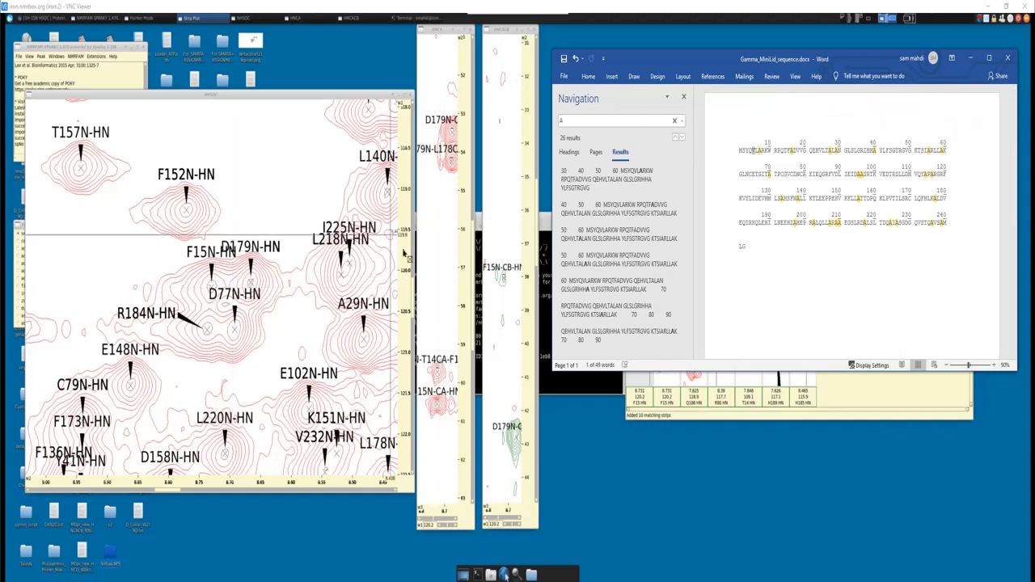
pyautogui.click(850, 400)
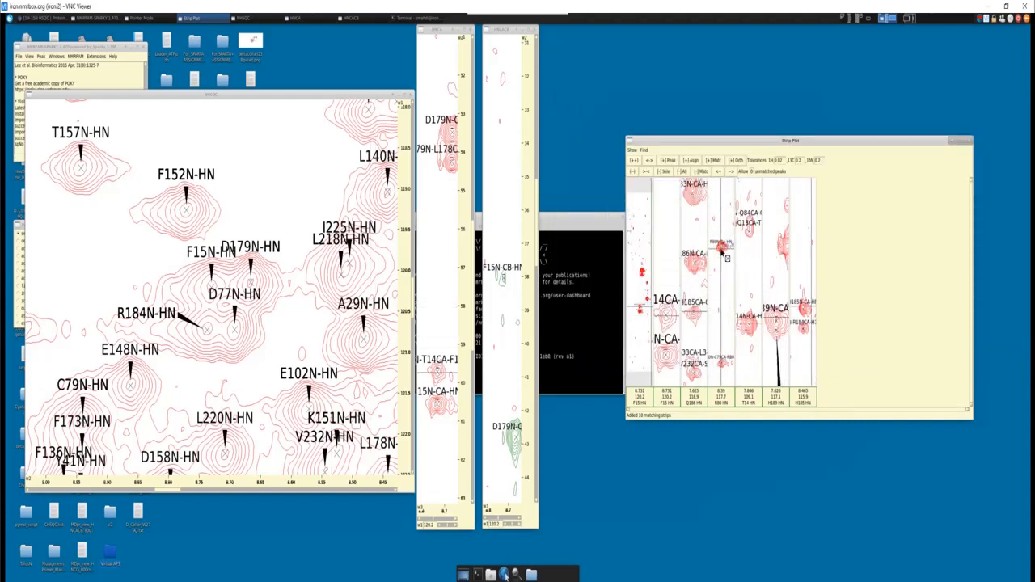
# - Open the HNCA peak list, go to the R80N-CA-HN peak, and place the list over the strip plot
pyautogui.click(725, 255)
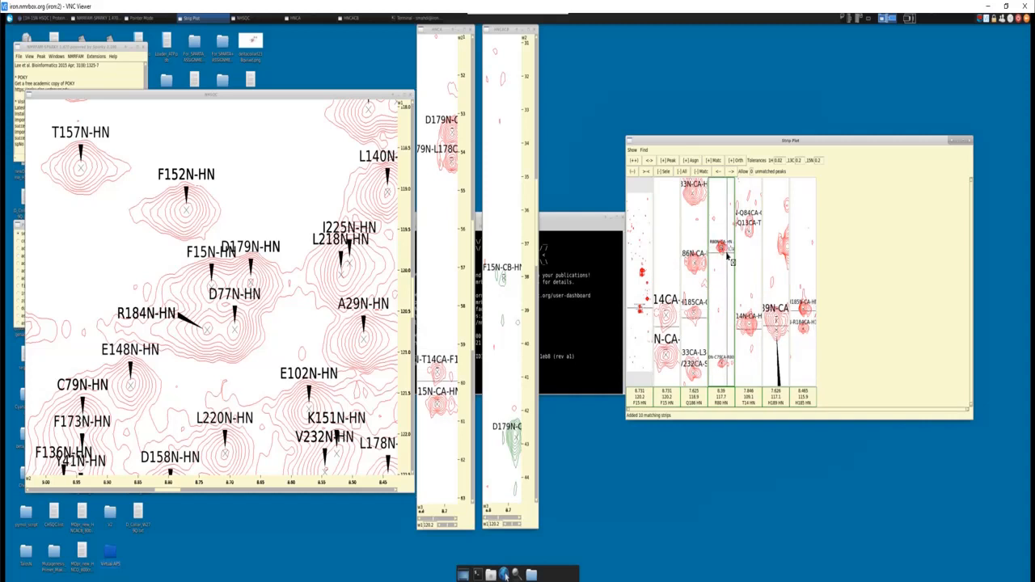
pyautogui.press('l')
pyautogui.press('t')
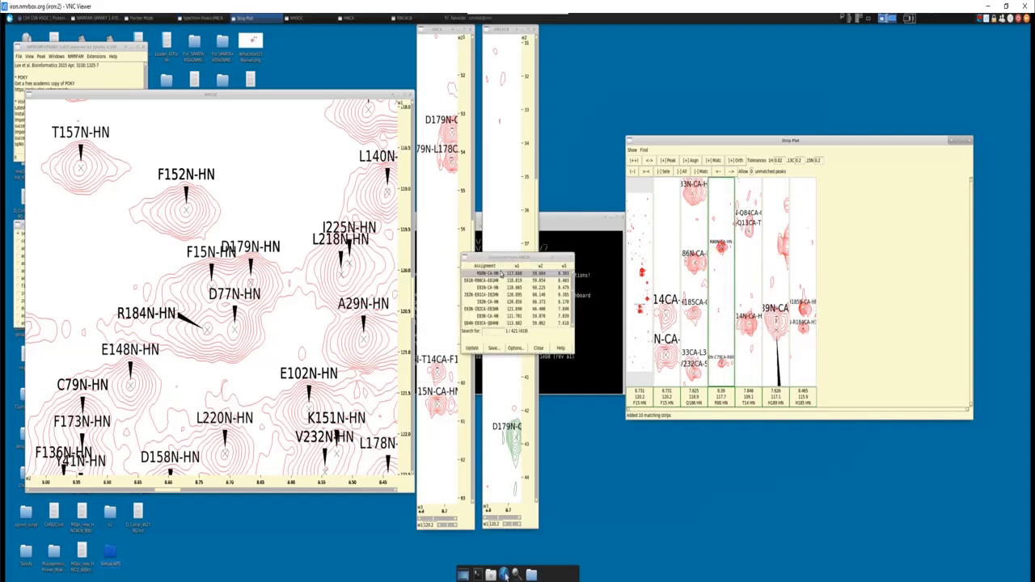
pyautogui.doubleClick(499, 274)
pyautogui.moveTo(502, 257); pyautogui.dragTo(710, 264)
# - Compare the R80 Cβ peak in HNCACB with the carbon chemical shift chart, and move the peak list clear of the strips
pyautogui.moveTo(536, 244); pyautogui.dragTo(537, 191)
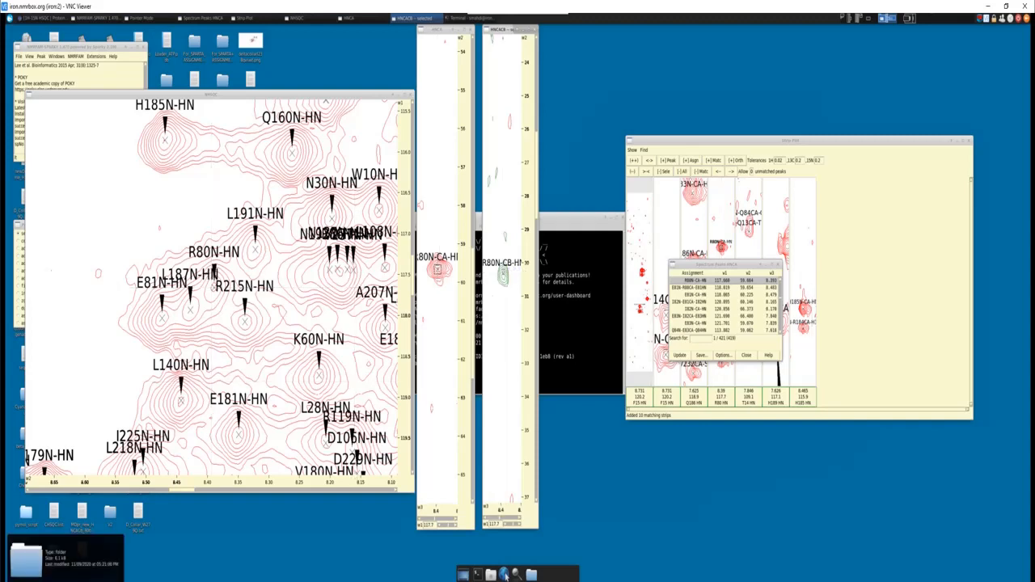
pyautogui.click(66, 580)
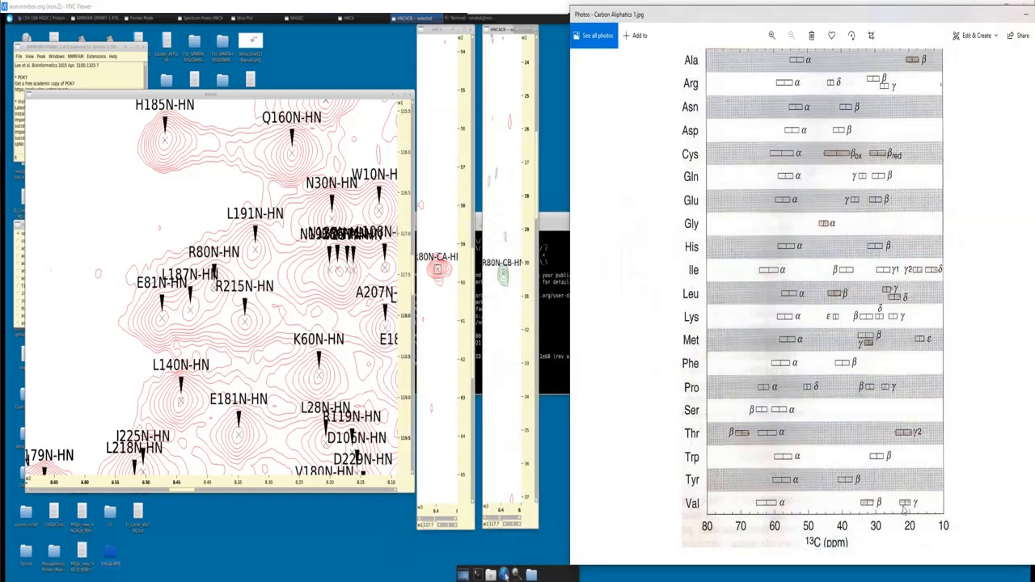
pyautogui.click(1023, 16)
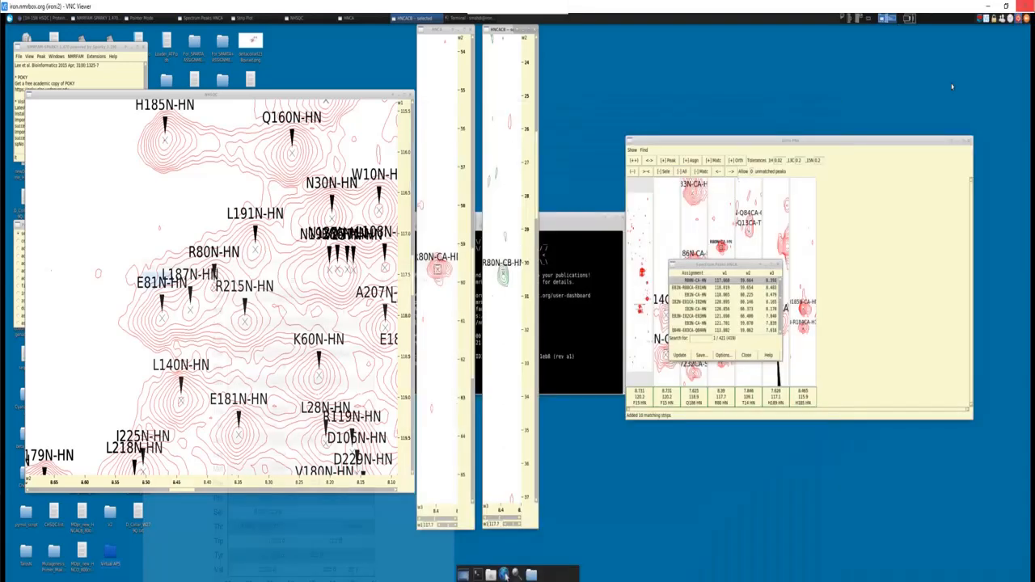
pyautogui.moveTo(760, 268); pyautogui.dragTo(941, 212)
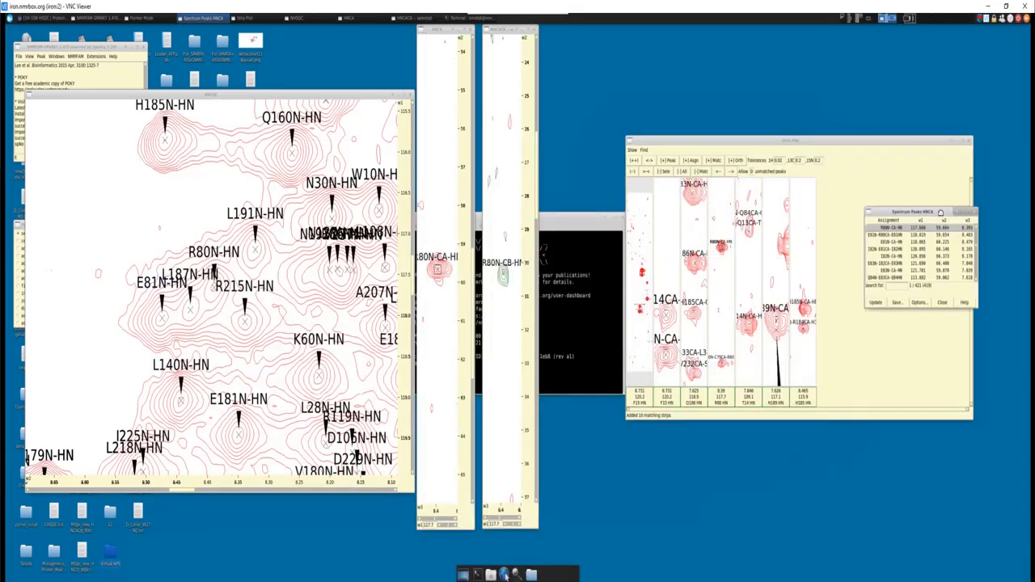
# - Go to the T14N-CA-HN peak from the HNCA peak list, show the T14 Cβ peak in HNCACB, and select the T14 strip
pyautogui.click(751, 329)
pyautogui.press('l')
pyautogui.press('t')
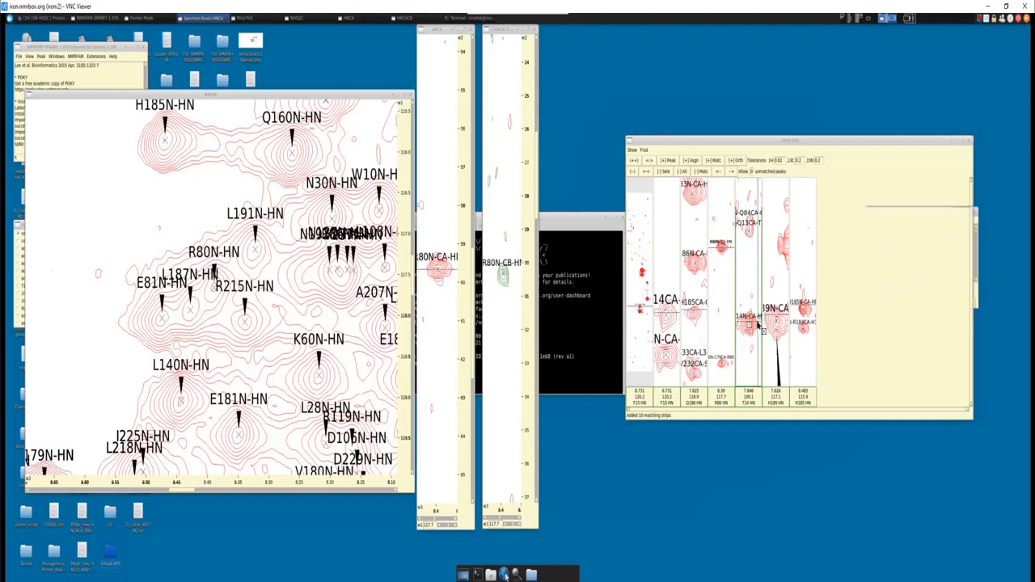
pyautogui.doubleClick(907, 258)
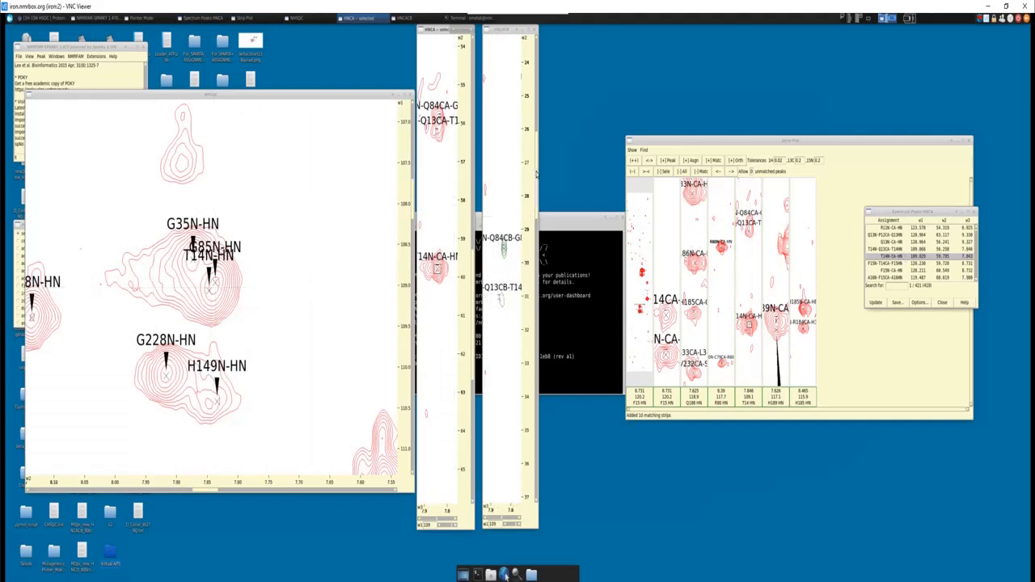
pyautogui.moveTo(536, 174); pyautogui.dragTo(534, 417)
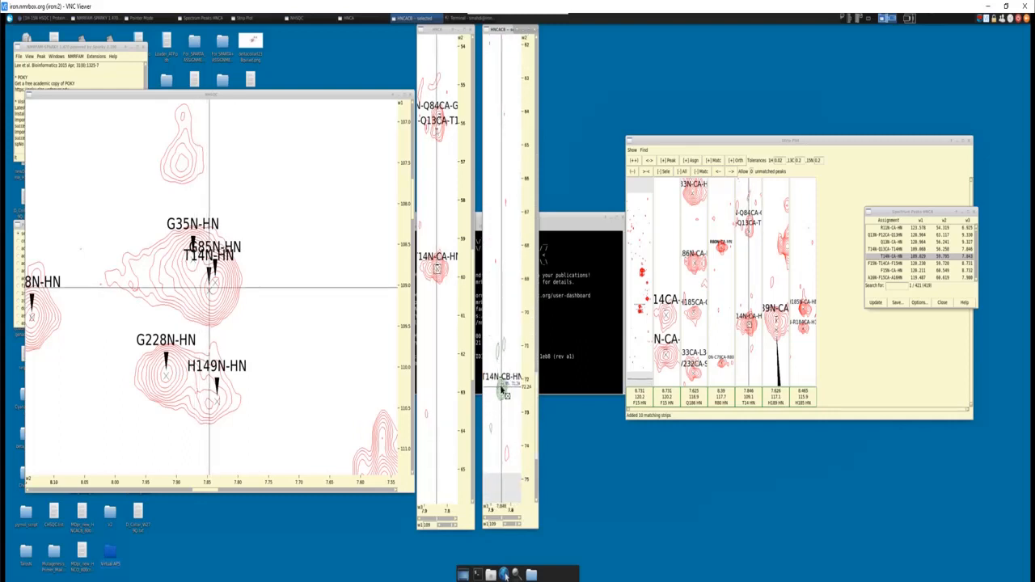
pyautogui.click(501, 390)
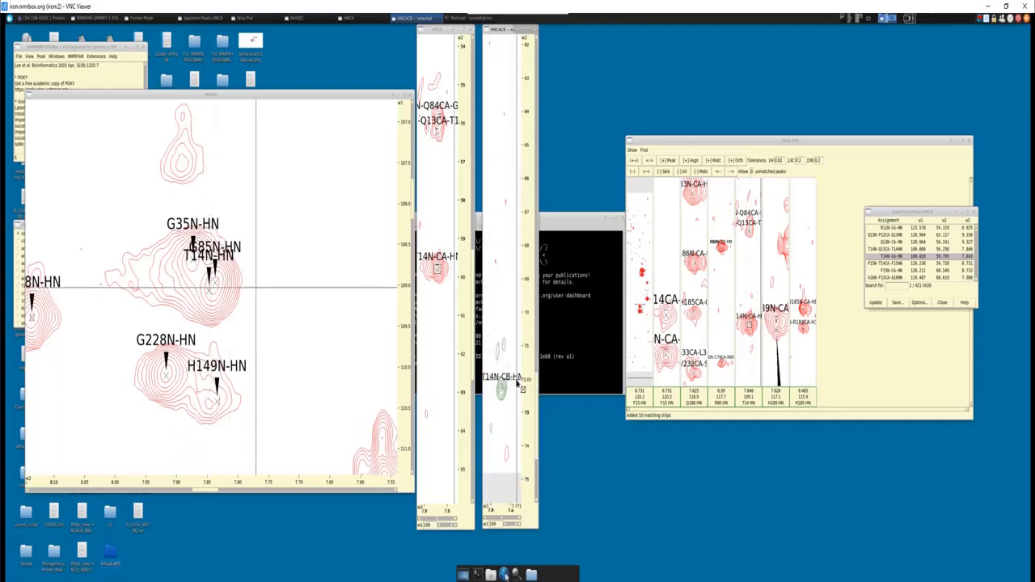
pyautogui.click(752, 280)
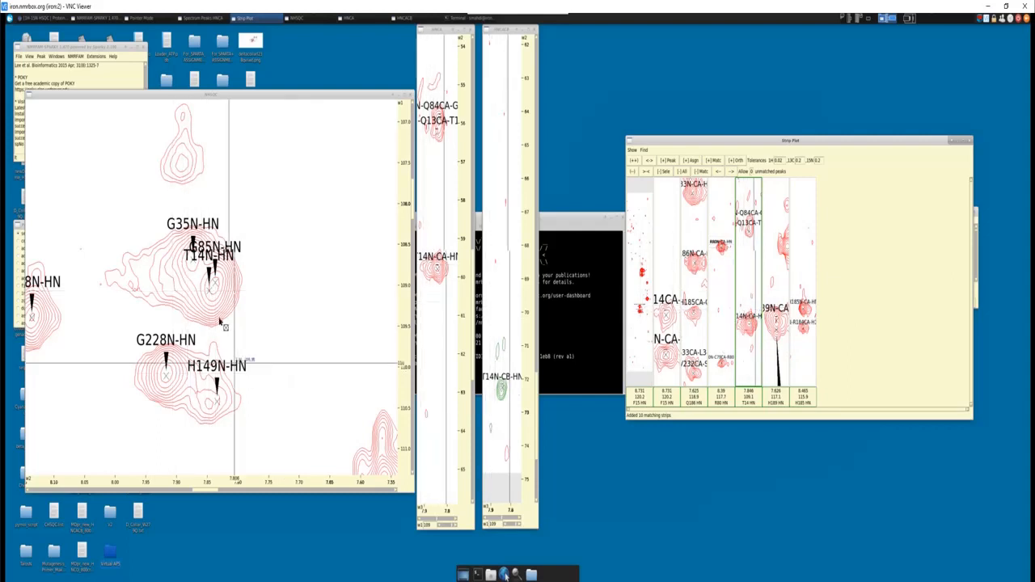
# - From the T14N-HN peak, open the NHSQC peak list, go to the F15N-HN peak, and close the list
pyautogui.click(210, 292)
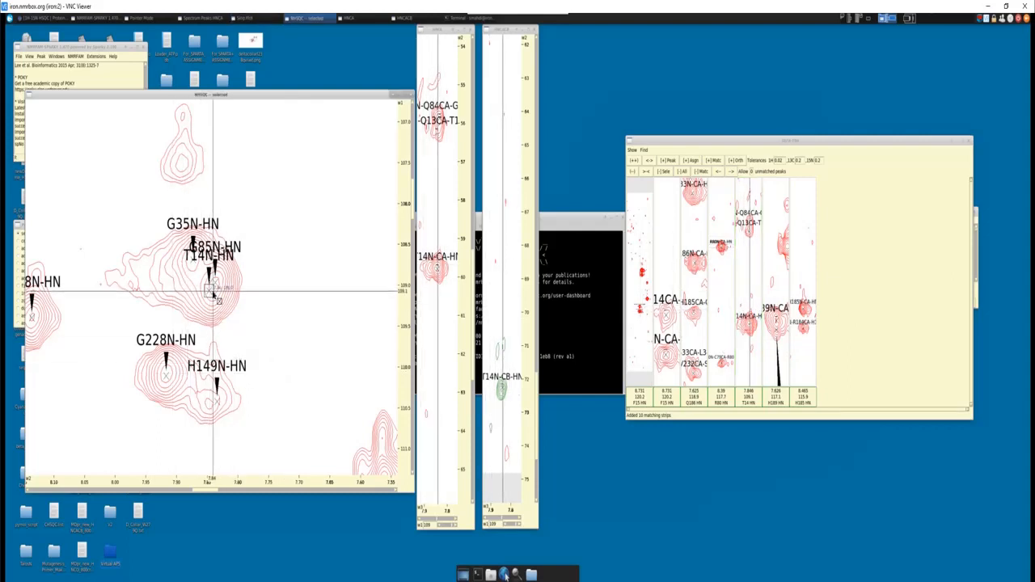
pyautogui.press('l')
pyautogui.press('t')
pyautogui.doubleClick(487, 280)
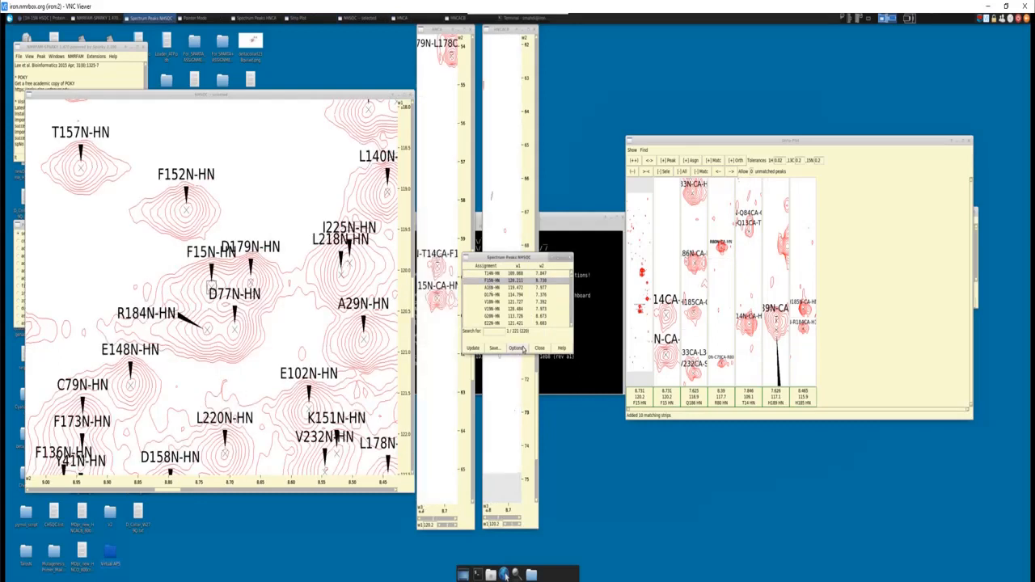
pyautogui.click(537, 348)
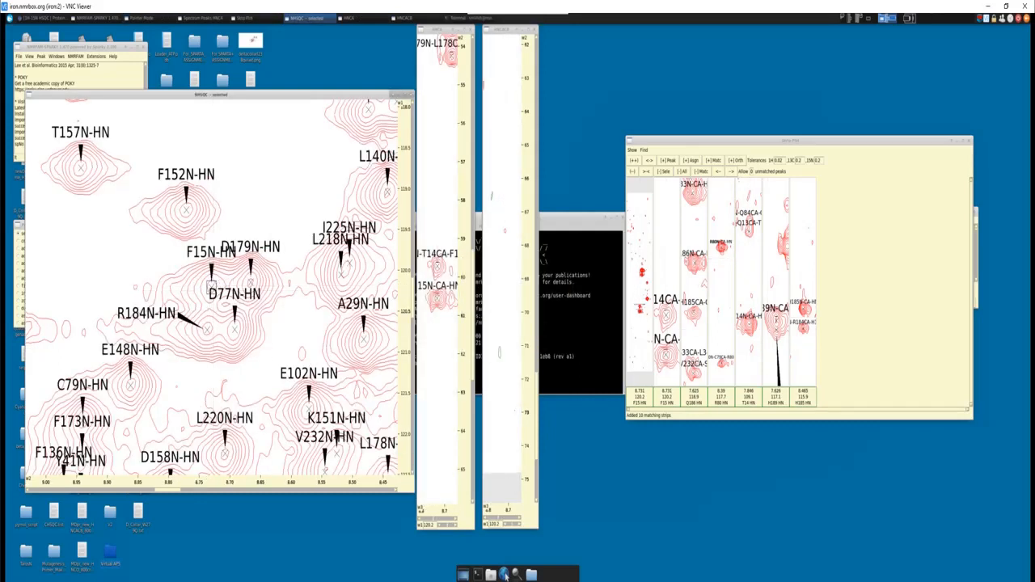
# - Mark V5 in the protein sequence in the Word document, and move the document window clear of the strip plot
pyautogui.hotkey('alt', 'Tab')
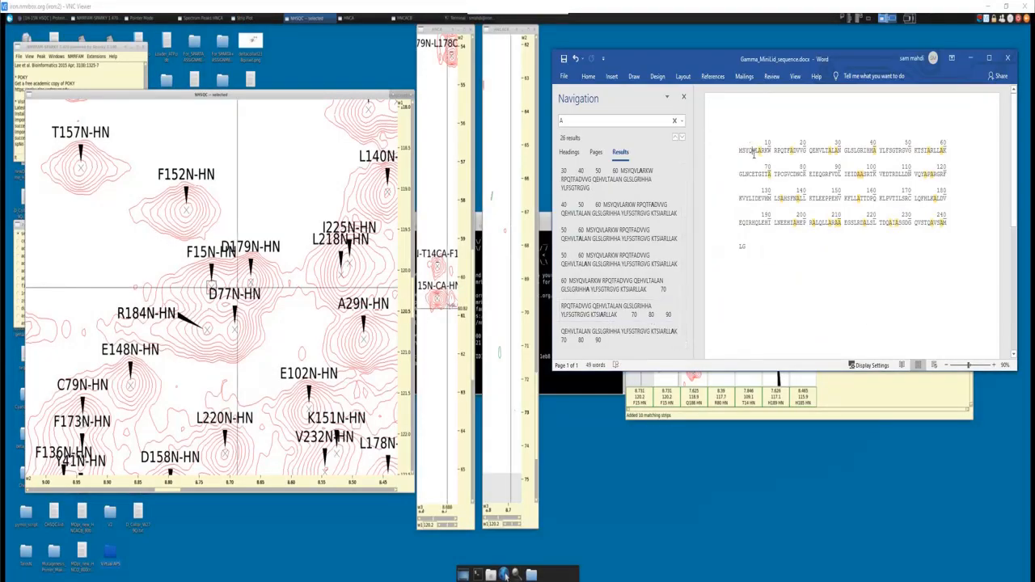
pyautogui.moveTo(753, 152); pyautogui.dragTo(756, 152)
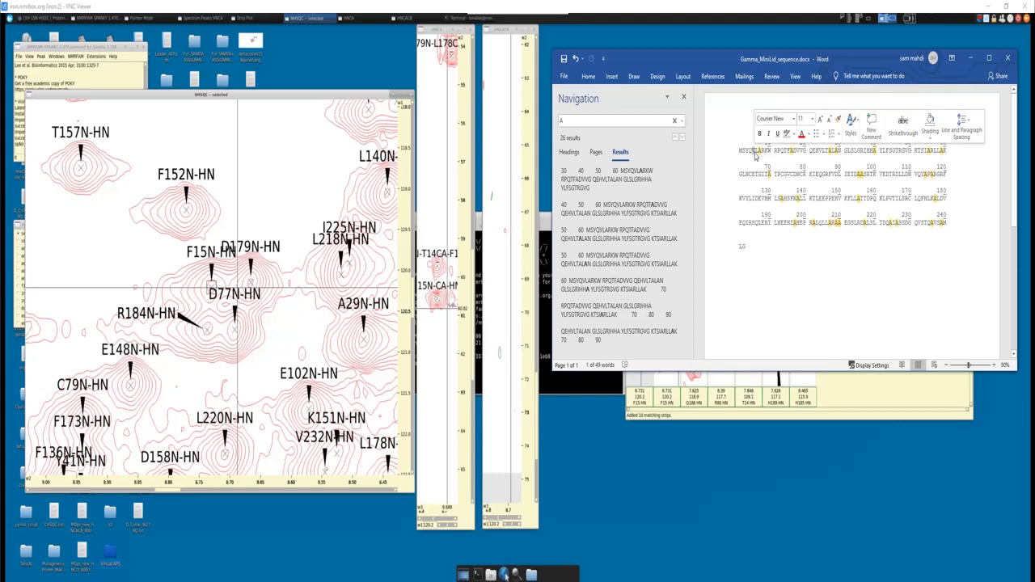
pyautogui.click(755, 155)
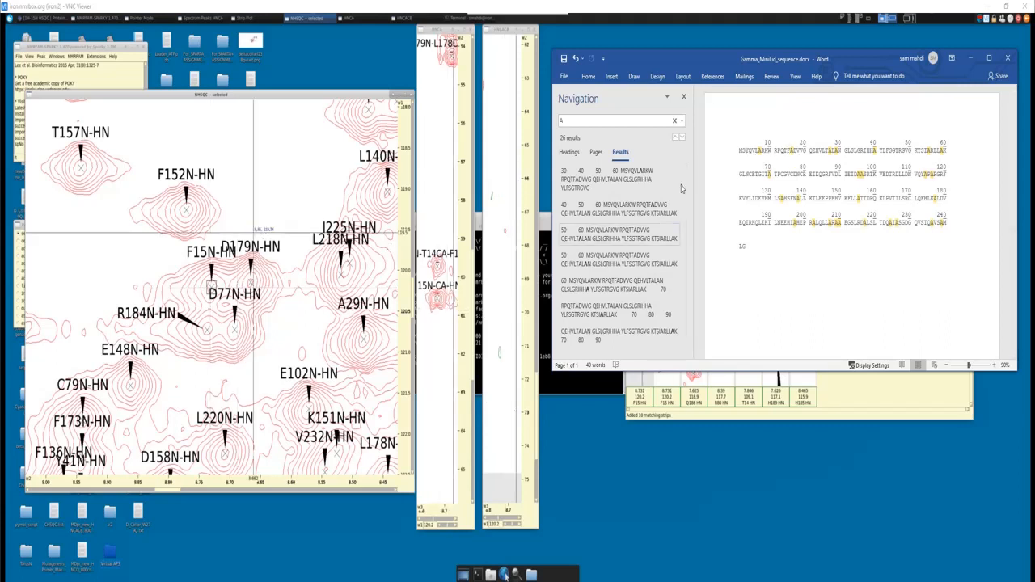
pyautogui.moveTo(723, 61); pyautogui.dragTo(284, 100)
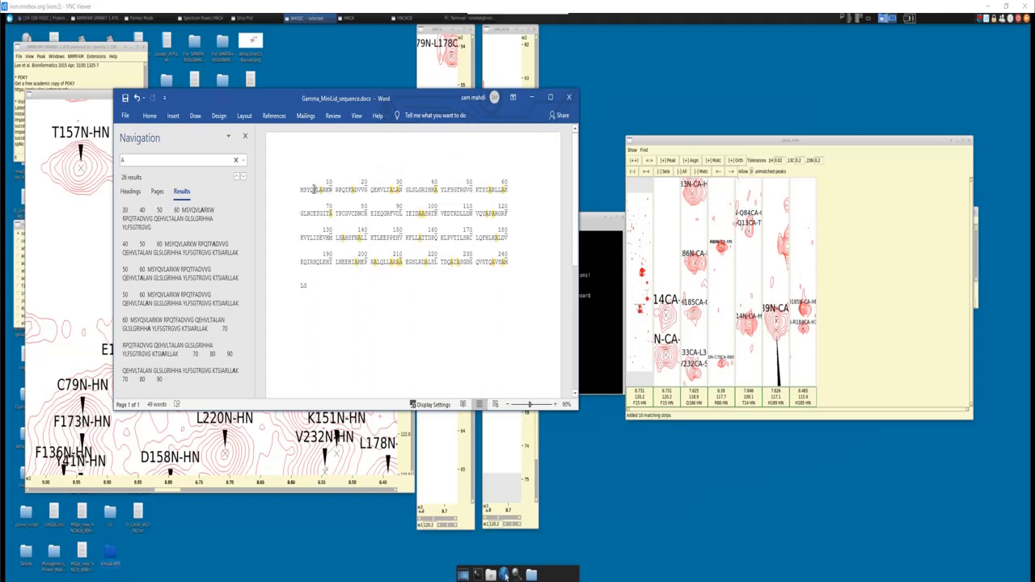
pyautogui.moveTo(316, 189); pyautogui.dragTo(314, 189)
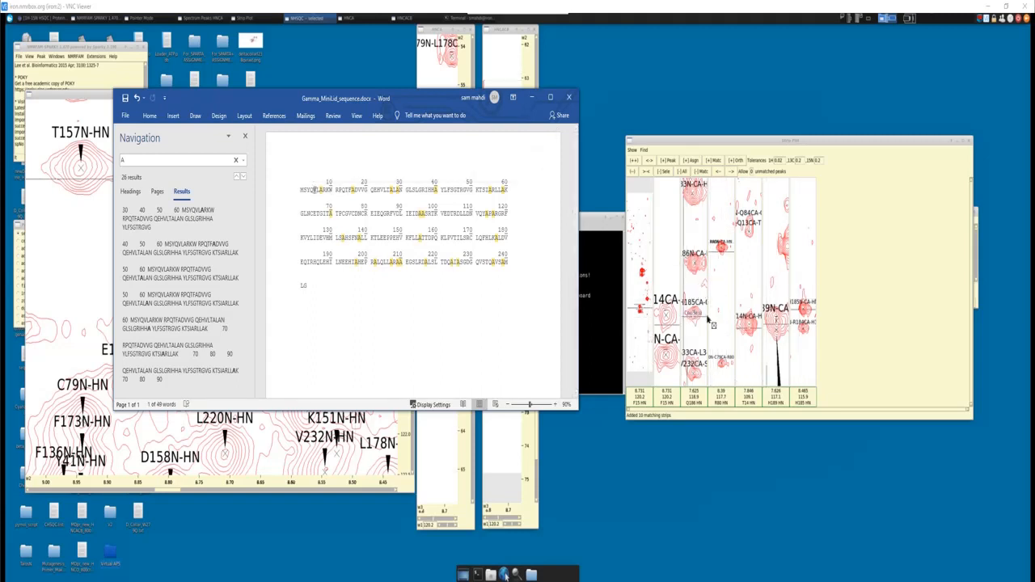
# - Go to the R80N-CA-HN peak through the HNCA peak list opened from the R80 strip, and close the list
pyautogui.click(723, 249)
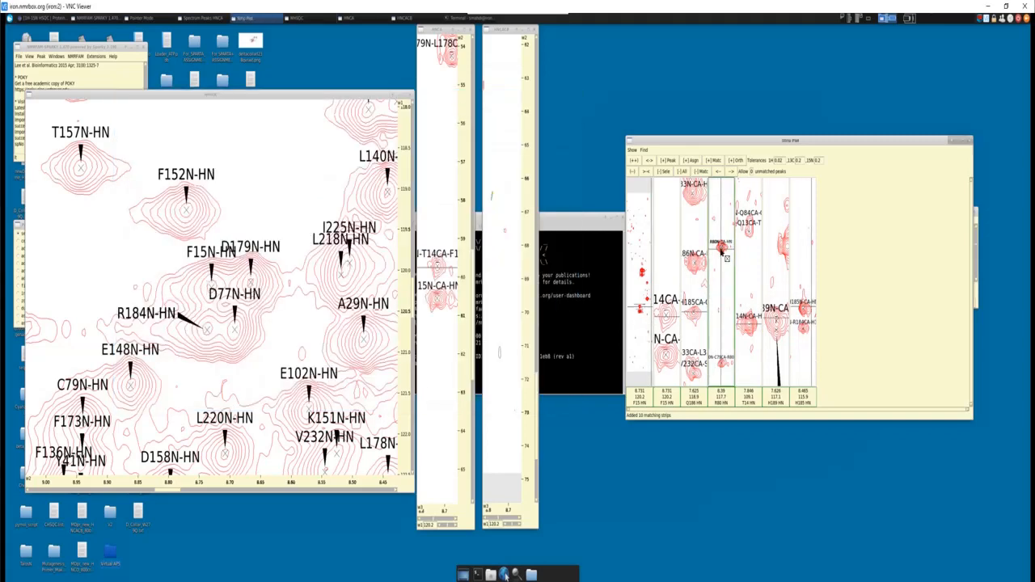
pyautogui.press('l')
pyautogui.press('t')
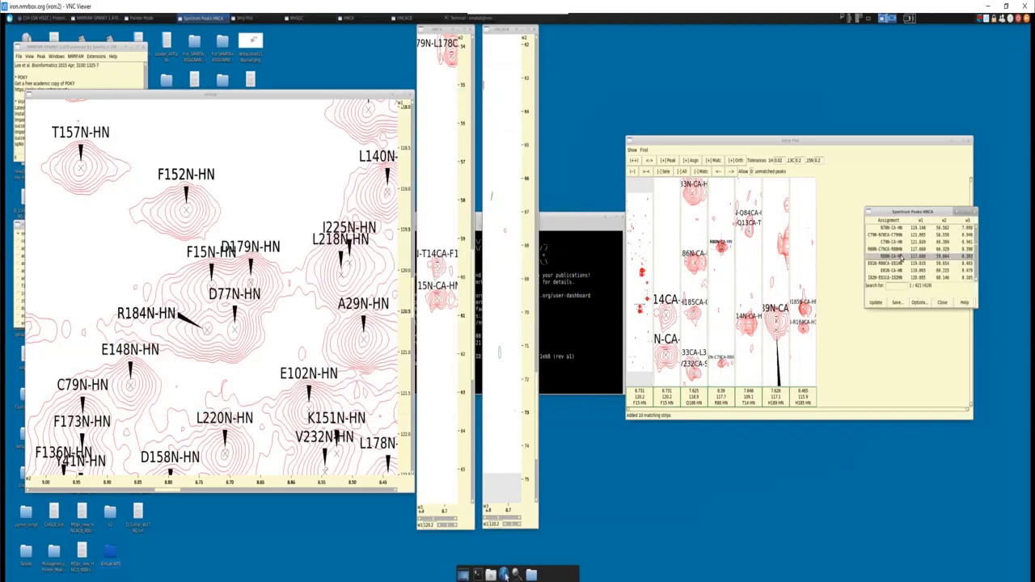
pyautogui.doubleClick(904, 257)
pyautogui.click(941, 303)
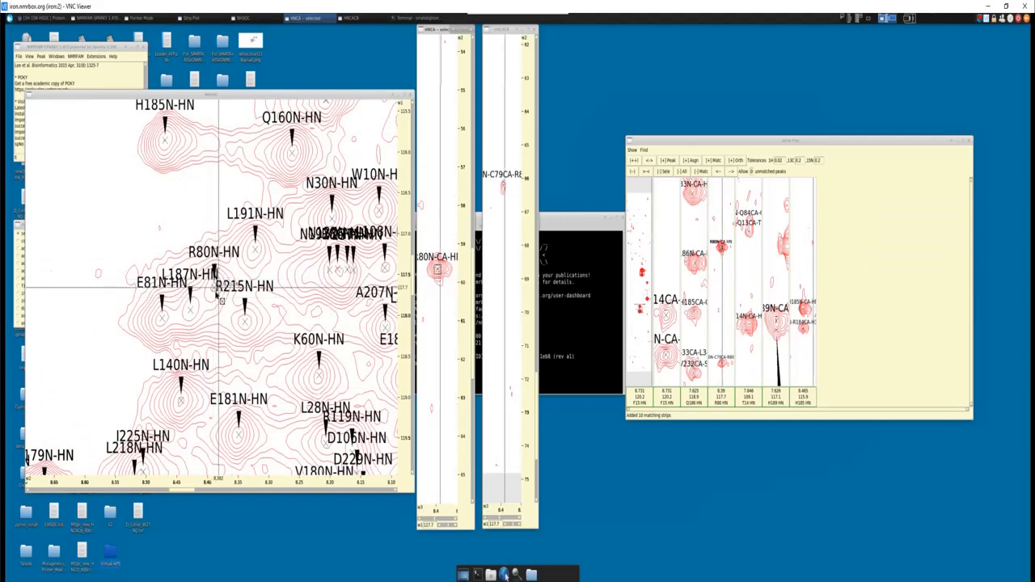
# - Mark Q4 in the Word sequence, check the Gln row of the carbon chemical shift chart, and minimize the document
pyautogui.hotkey('alt', 'Tab')
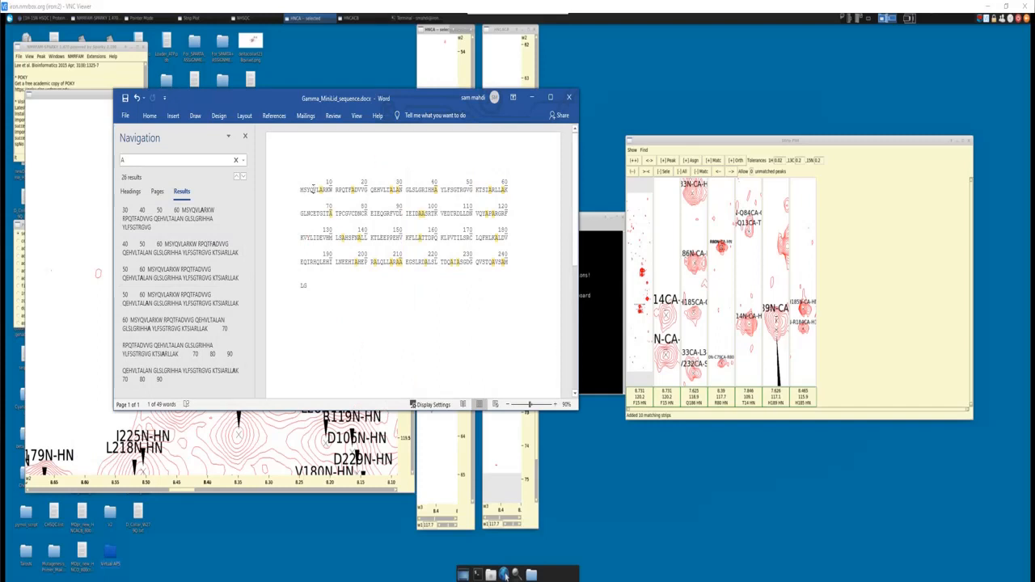
pyautogui.click(312, 190)
pyautogui.doubleClick(313, 189)
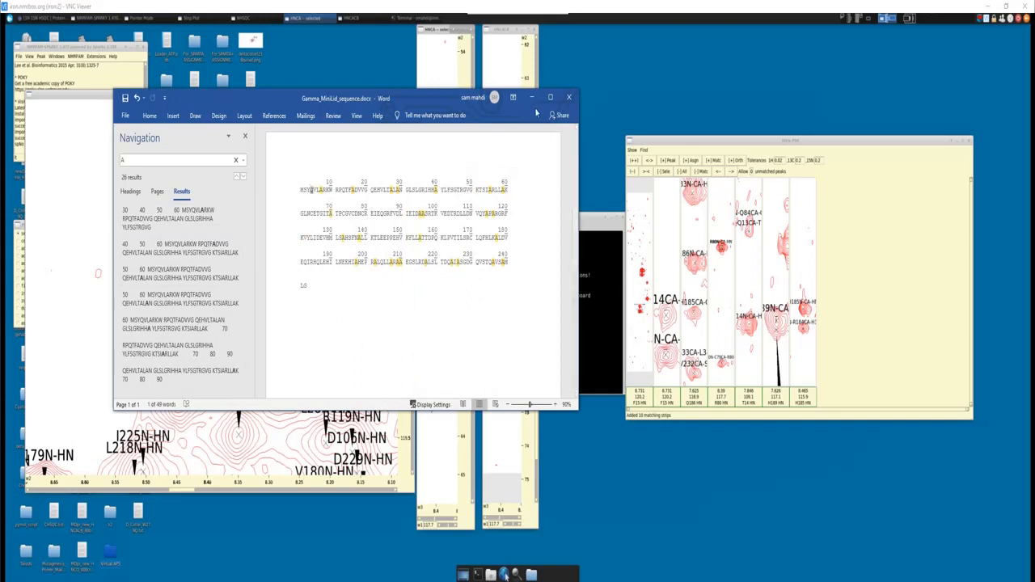
pyautogui.hotkey('alt', 'Tab')
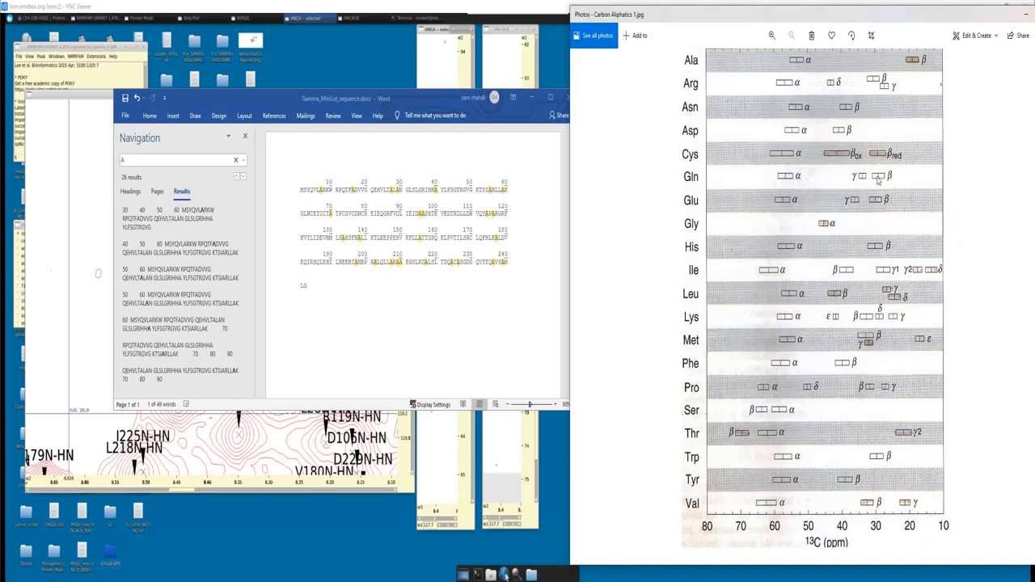
pyautogui.click(531, 97)
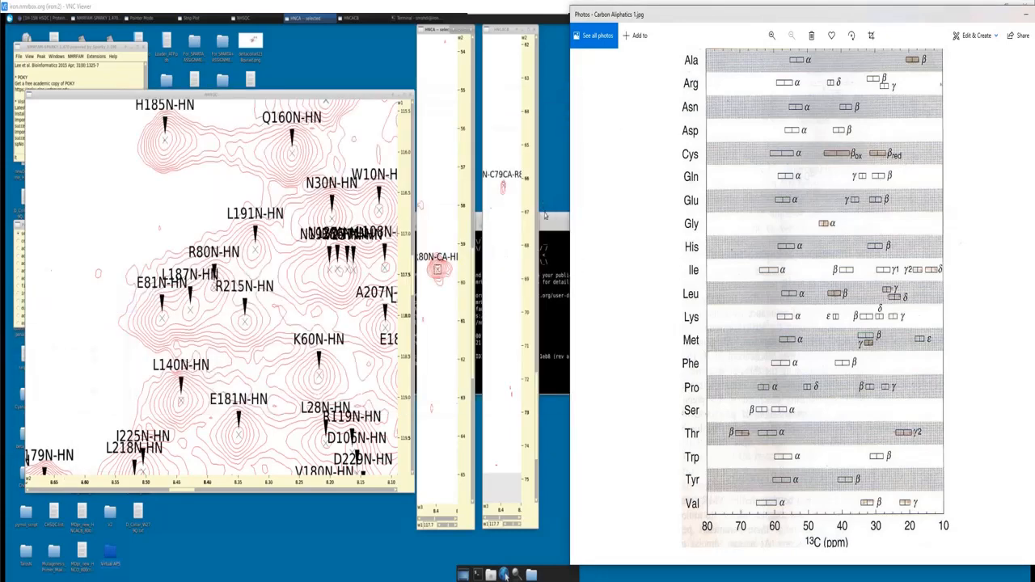
# - Show the R80 Cα, C79 Cα and R80 Cβ peaks in the HNCACB strip, and return to the Cα region
pyautogui.click(538, 394)
pyautogui.scroll(2, 536, 386)
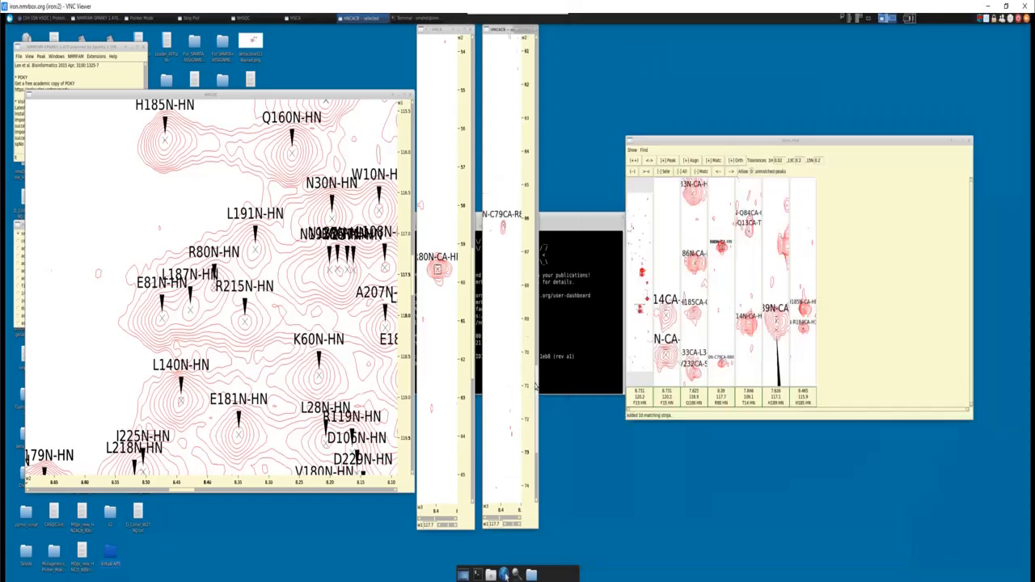
pyautogui.scroll(6, 535, 372)
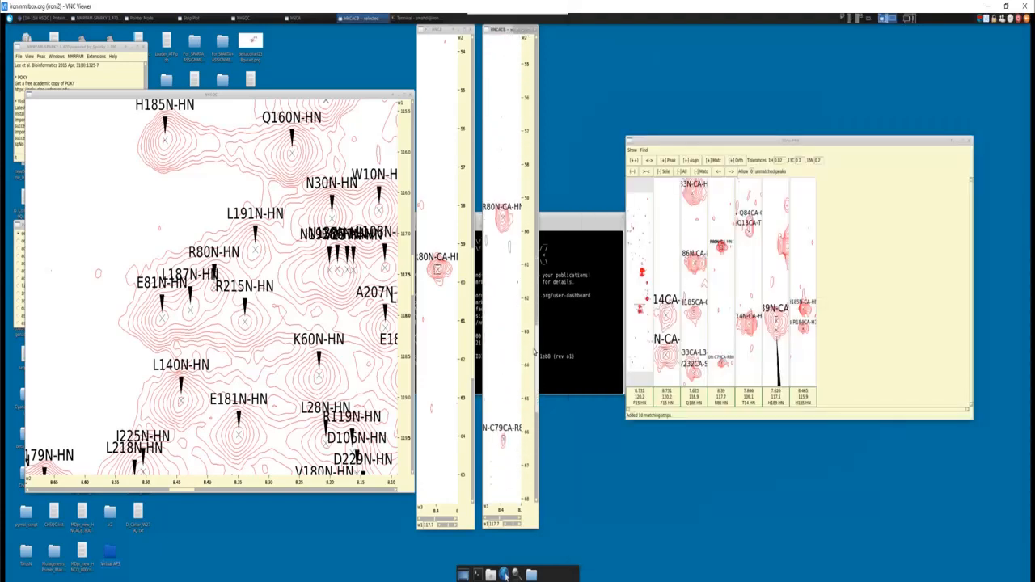
pyautogui.scroll(-2, 533, 356)
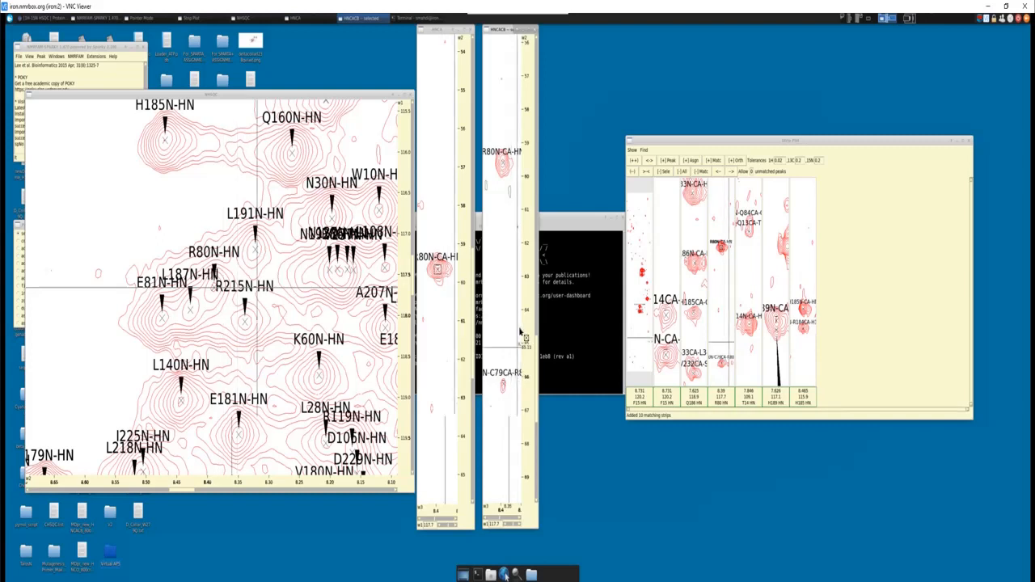
pyautogui.moveTo(536, 340); pyautogui.dragTo(538, 151)
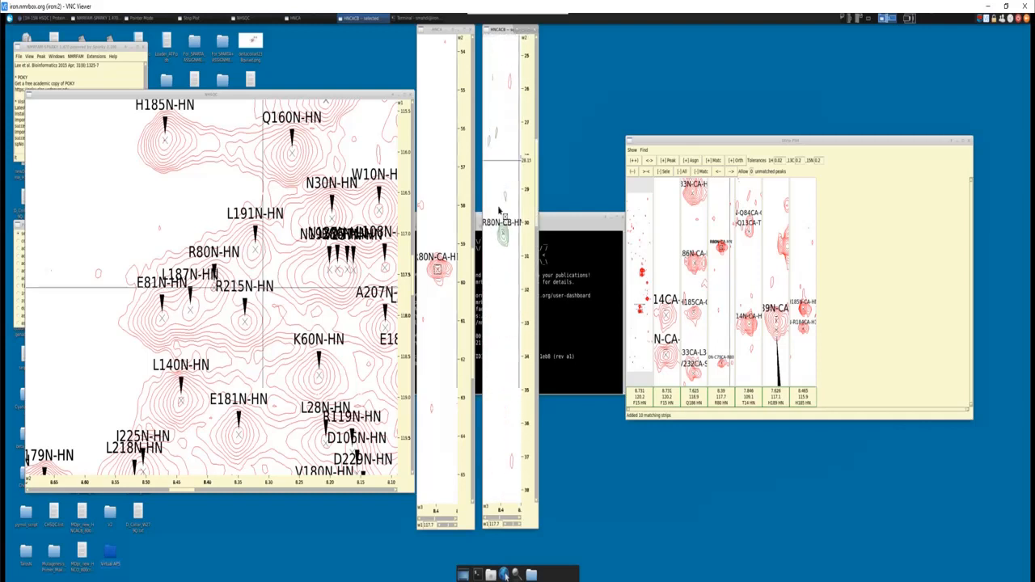
pyautogui.moveTo(537, 194); pyautogui.dragTo(536, 397)
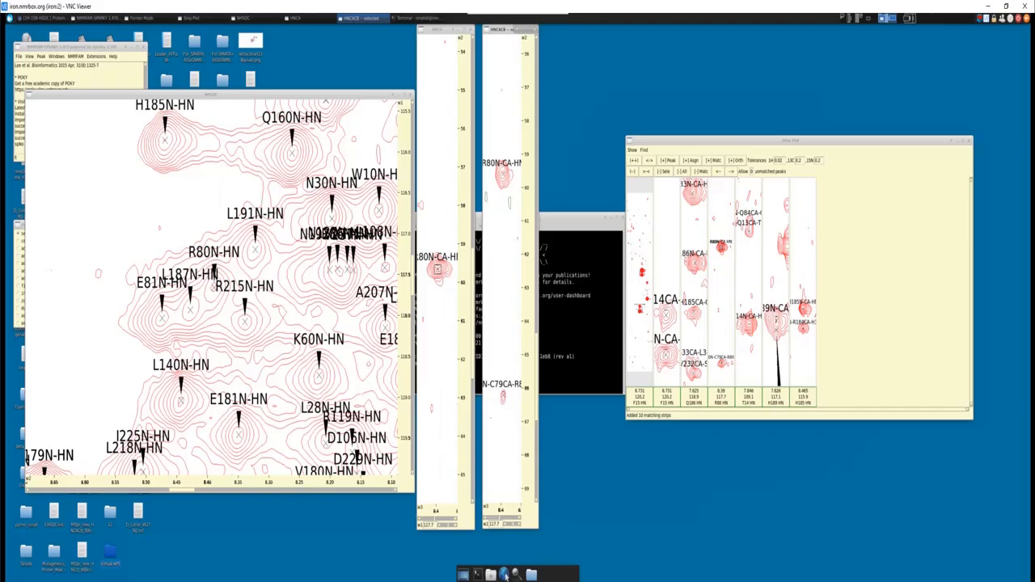
# - Highlight residues QVLA near the start of the Word sequence, clear the selection, and minimize the document
pyautogui.hotkey('alt', 'Tab')
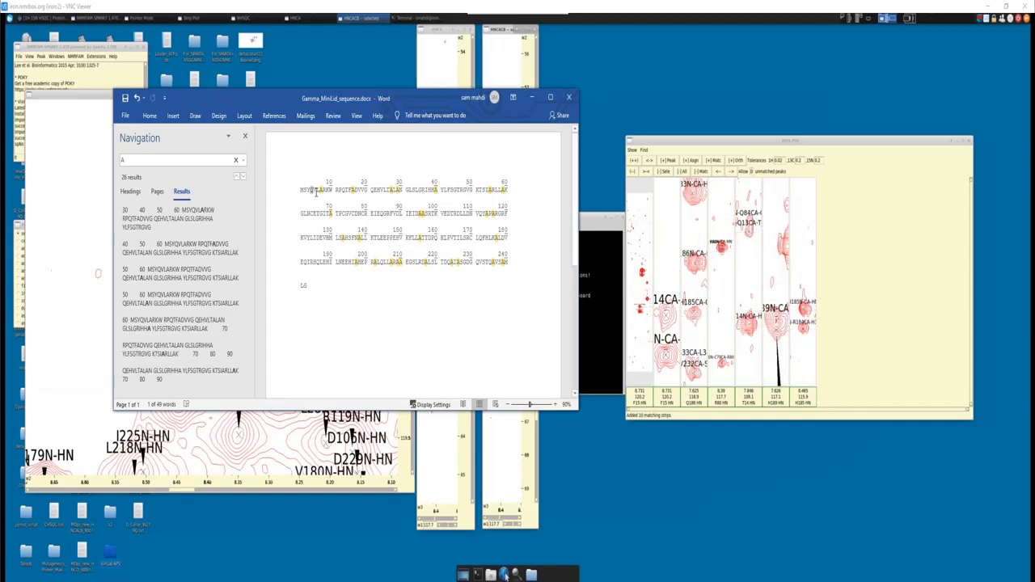
pyautogui.moveTo(310, 191); pyautogui.dragTo(326, 191)
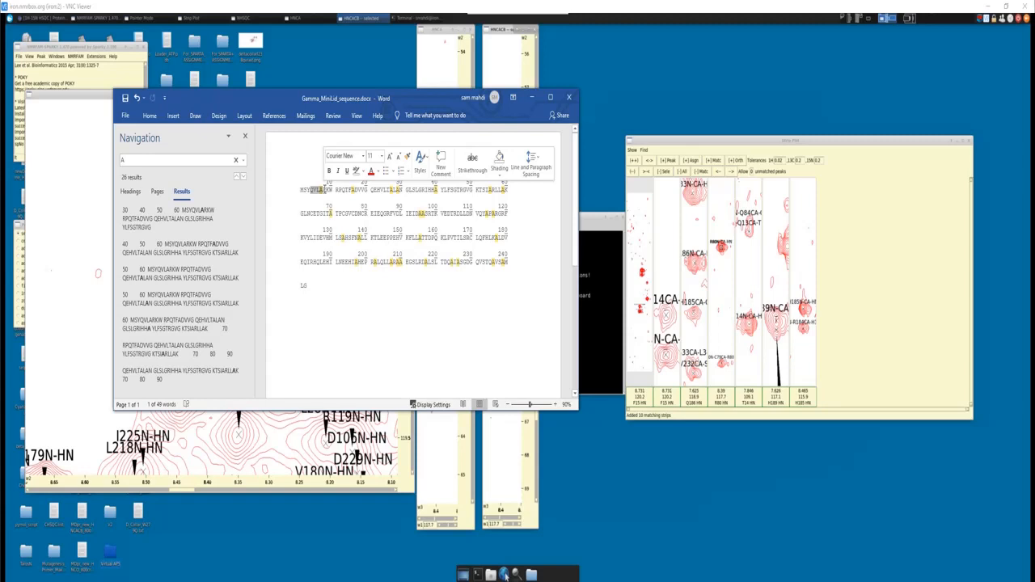
pyautogui.click(354, 206)
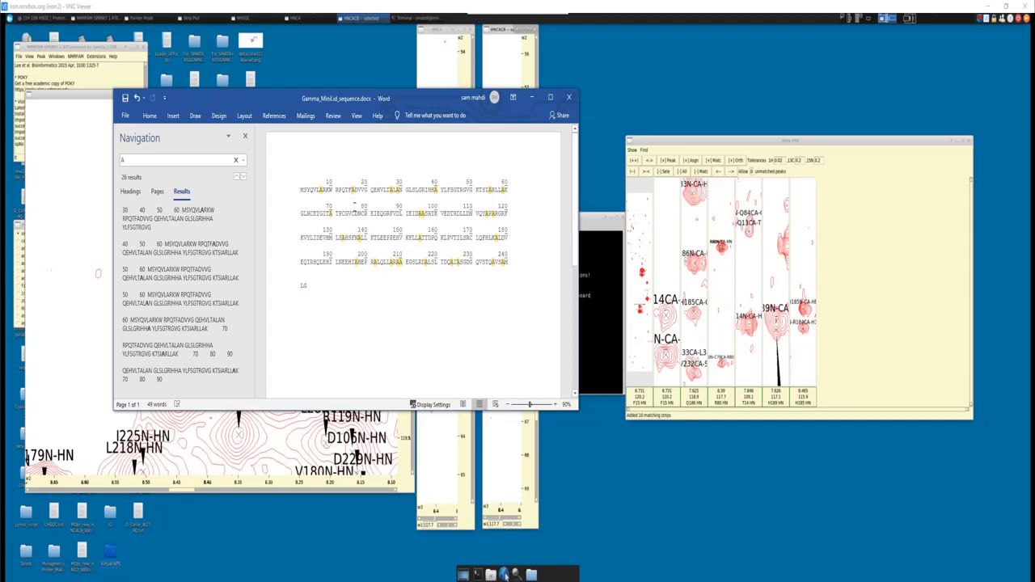
pyautogui.click(531, 97)
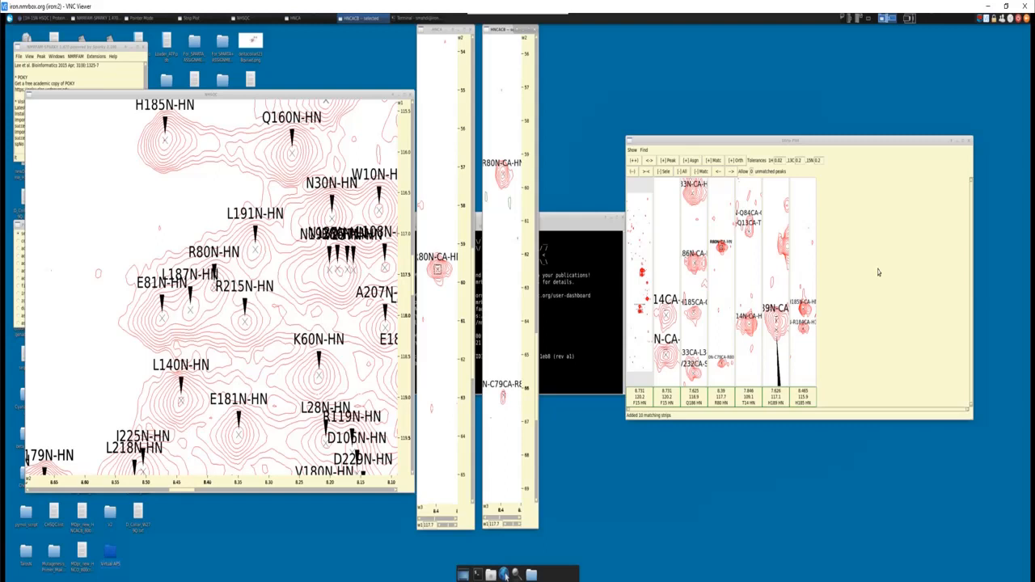
# - Close the strip plot, survey the NHSQC spectrum at a wider scale, and magnify the region around R80N-HN
pyautogui.click(969, 141)
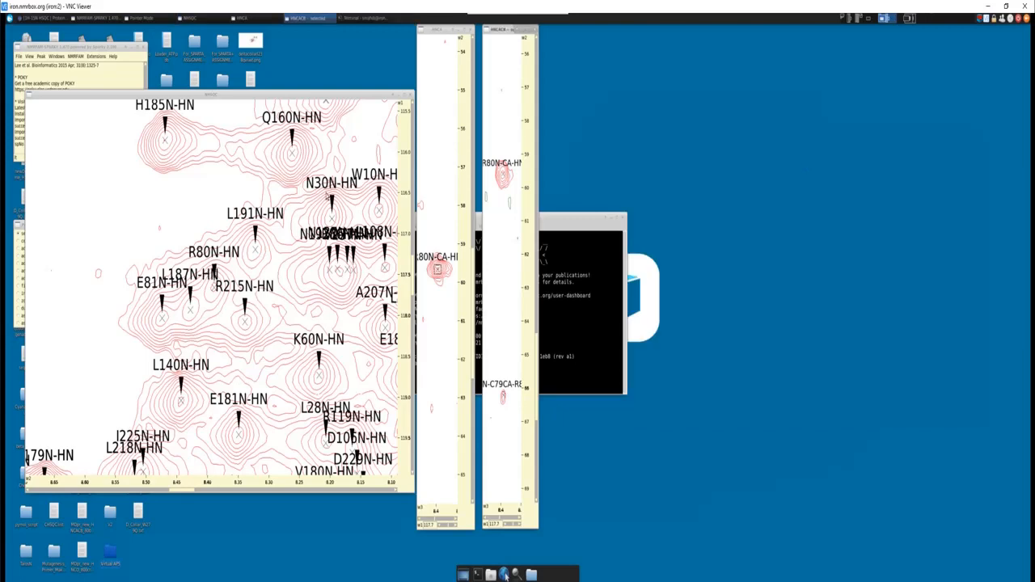
pyautogui.click(215, 200)
pyautogui.press('z')
pyautogui.press('o')
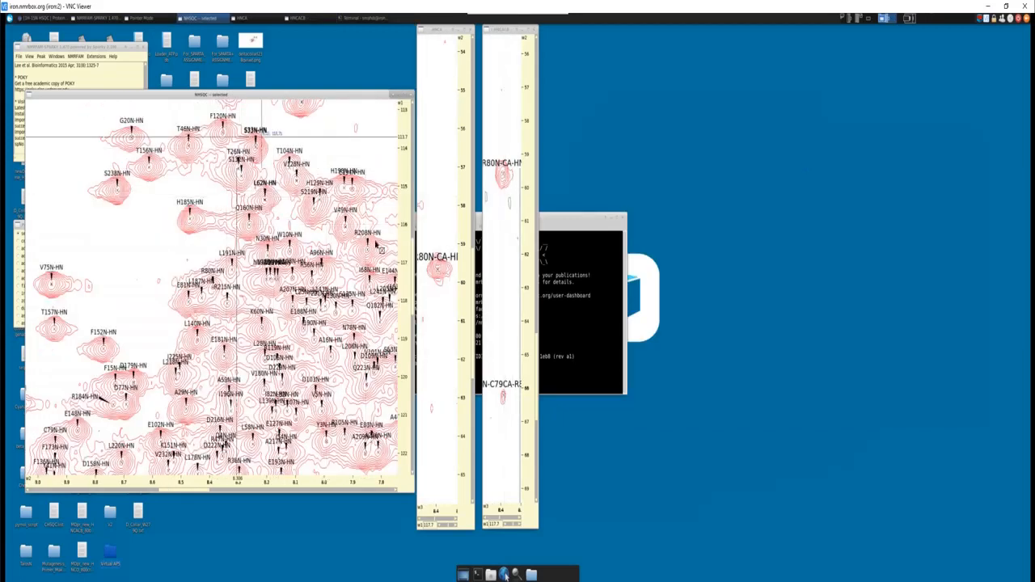
pyautogui.scroll(-2, 319, 230)
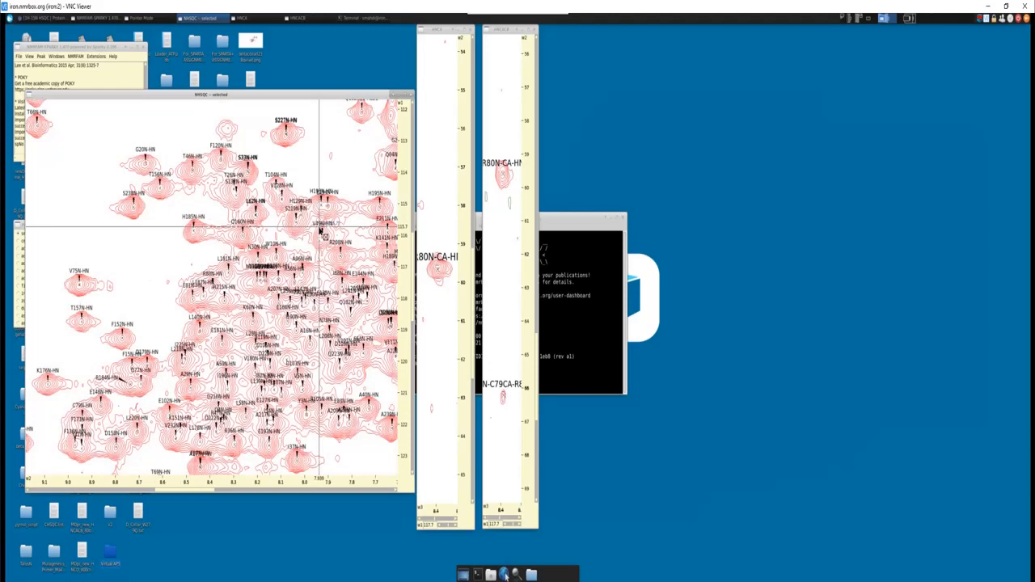
pyautogui.scroll(10, 321, 230)
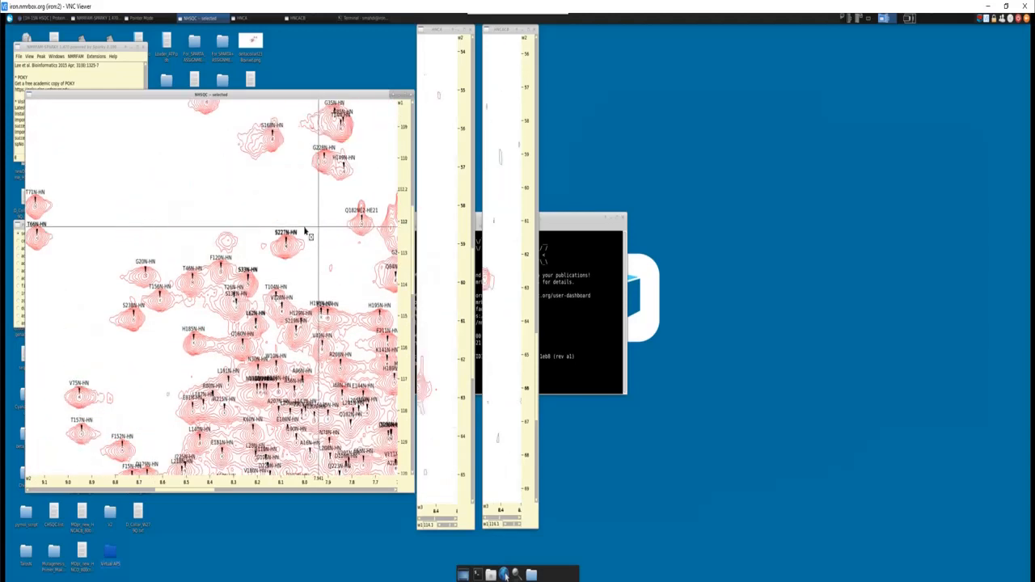
pyautogui.scroll(-6, 247, 265)
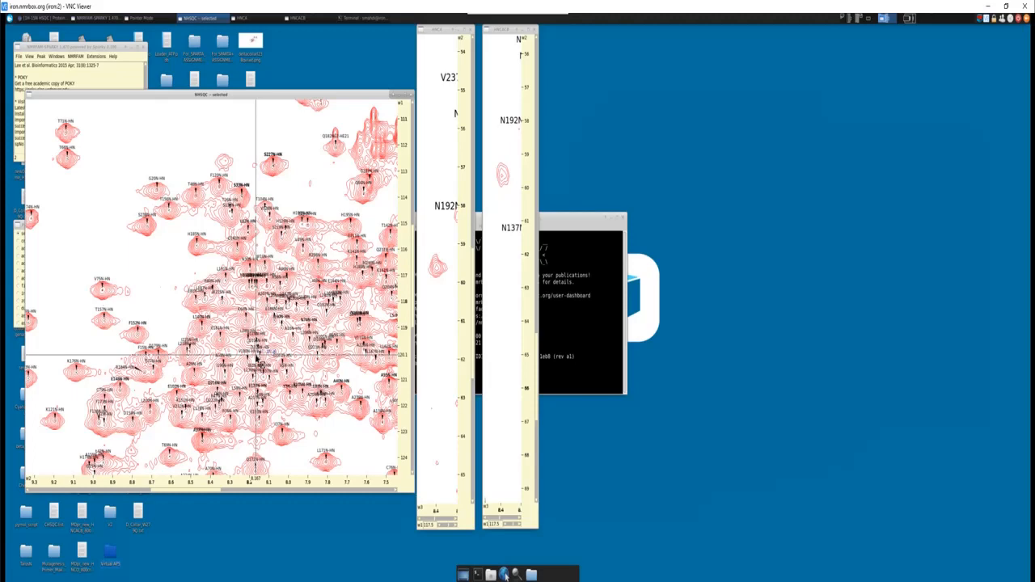
pyautogui.press('z')
pyautogui.press('i')
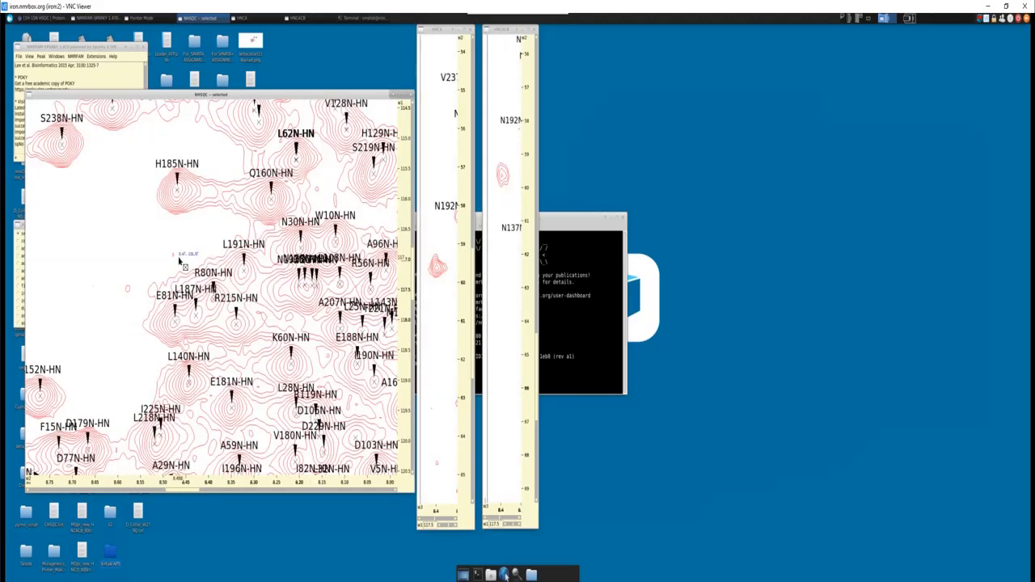
# - Find A16N-HN through the NHSQC peak list, center and magnify the spectrum on it, and close the list
pyautogui.press('l')
pyautogui.press('t')
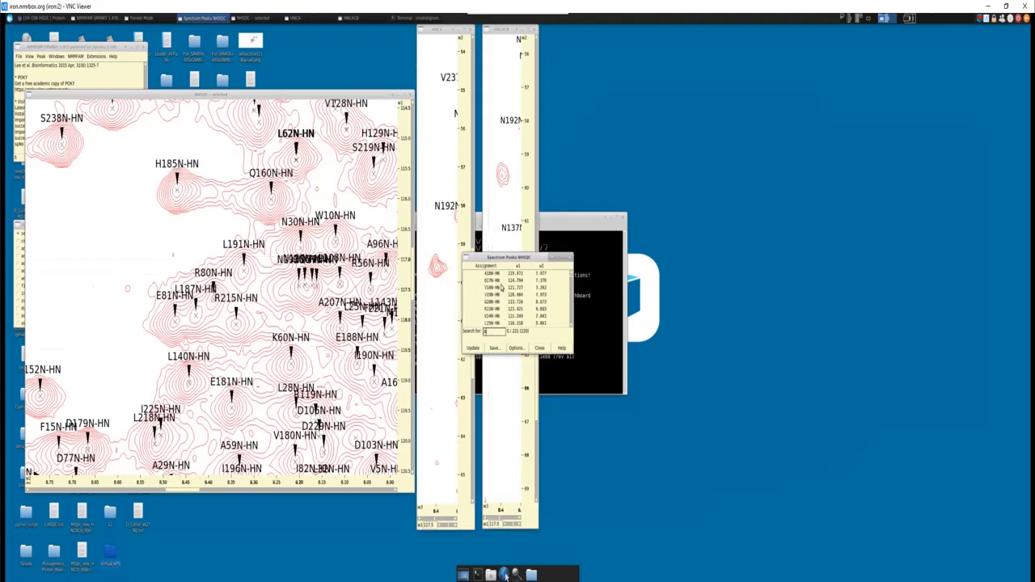
pyautogui.write('A')
pyautogui.doubleClick(500, 275)
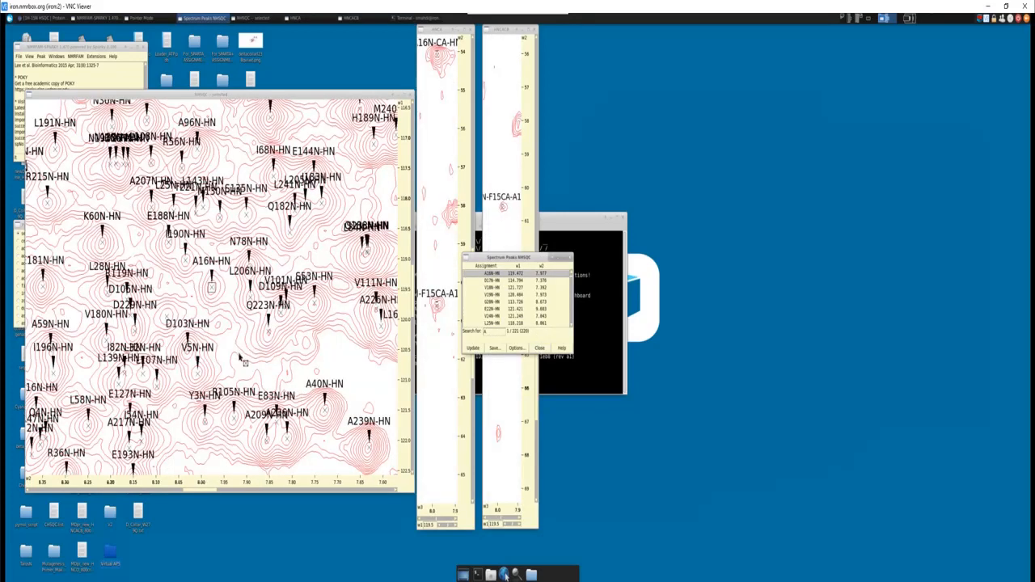
pyautogui.press('z')
pyautogui.press('i')
pyautogui.click(538, 348)
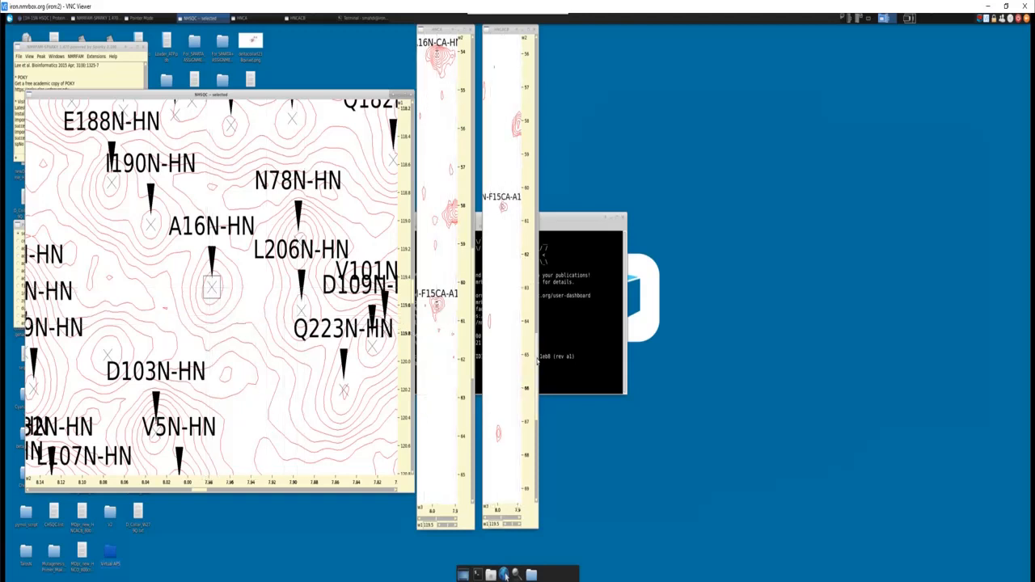
# - Locate the F15 Cα, A16 Cα and A16 Cβ peaks in the HNCACB strip
pyautogui.moveTo(537, 362); pyautogui.dragTo(537, 322)
pyautogui.click(502, 424)
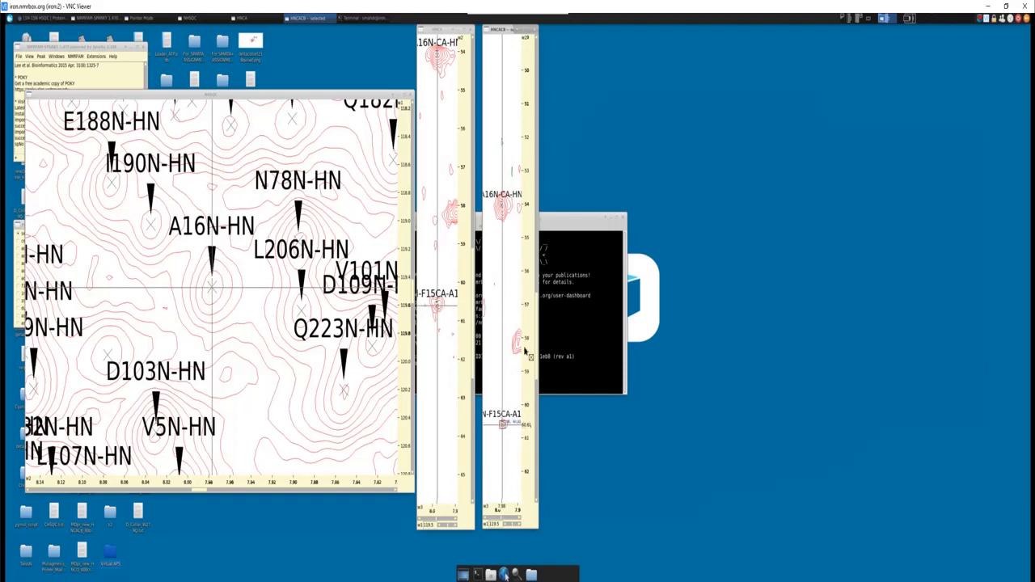
pyautogui.moveTo(537, 333); pyautogui.dragTo(538, 302)
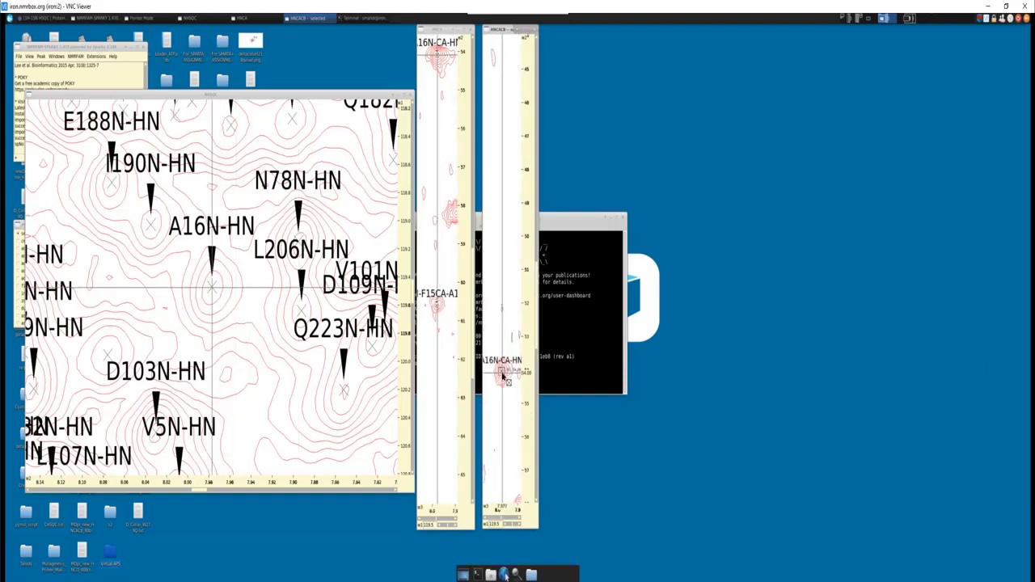
pyautogui.moveTo(536, 322); pyautogui.dragTo(536, 348)
pyautogui.click(501, 452)
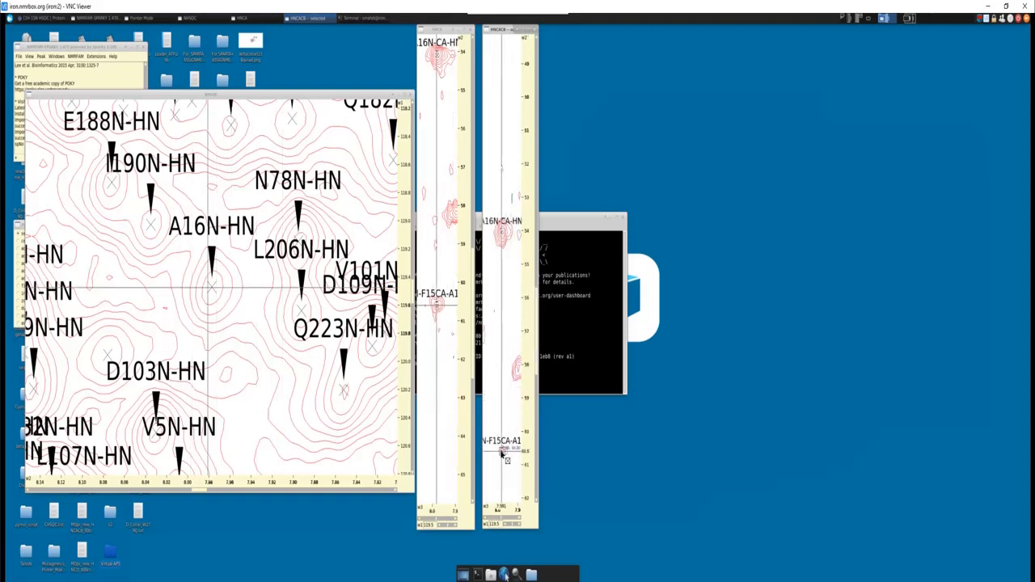
pyautogui.click(501, 233)
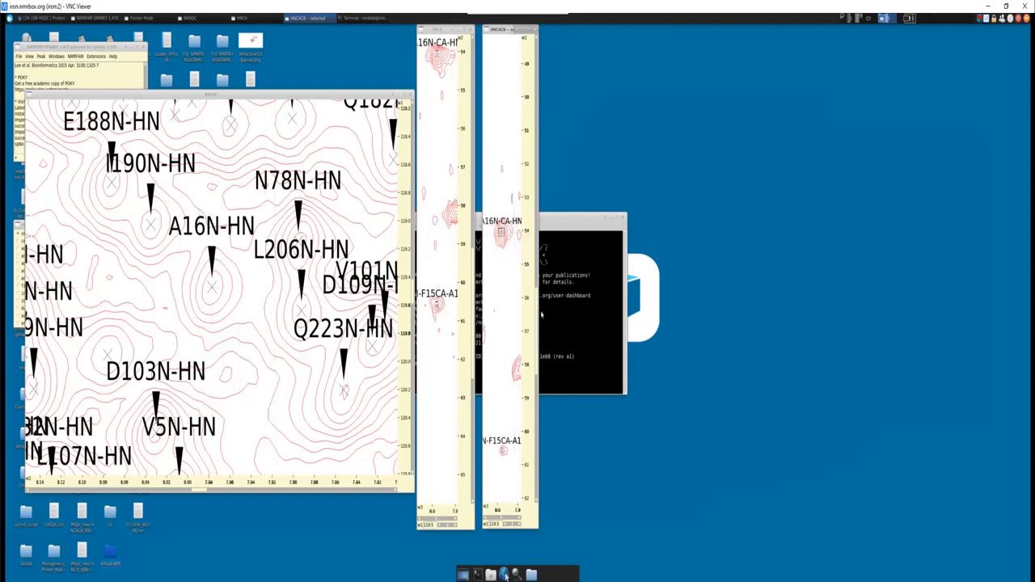
pyautogui.moveTo(541, 316); pyautogui.dragTo(538, 99)
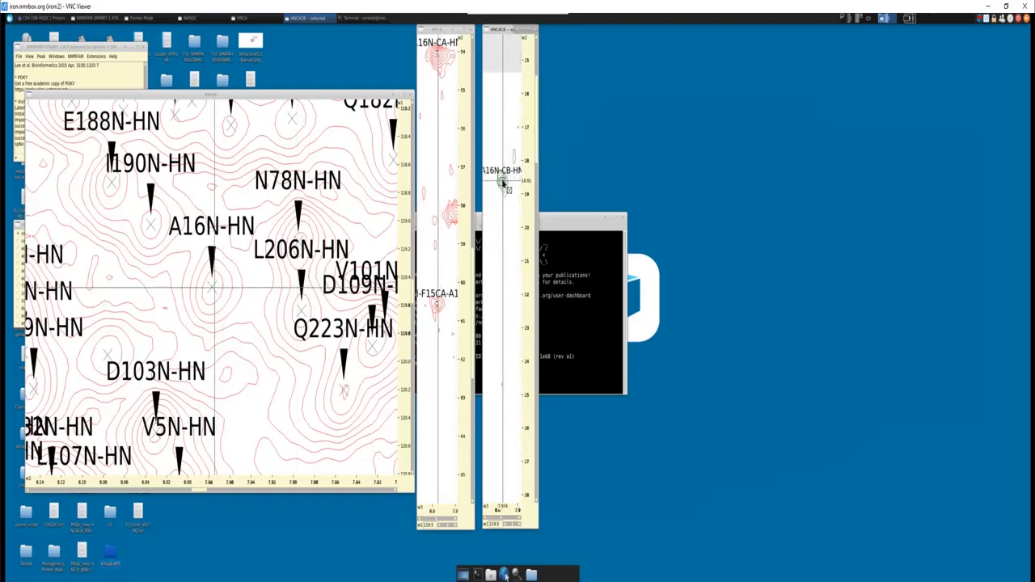
# - Create a strip plot of the HNCA and HNCACB strips for A16, add the matching strips, and place it beside the spectra
pyautogui.press('s')
pyautogui.press('p')
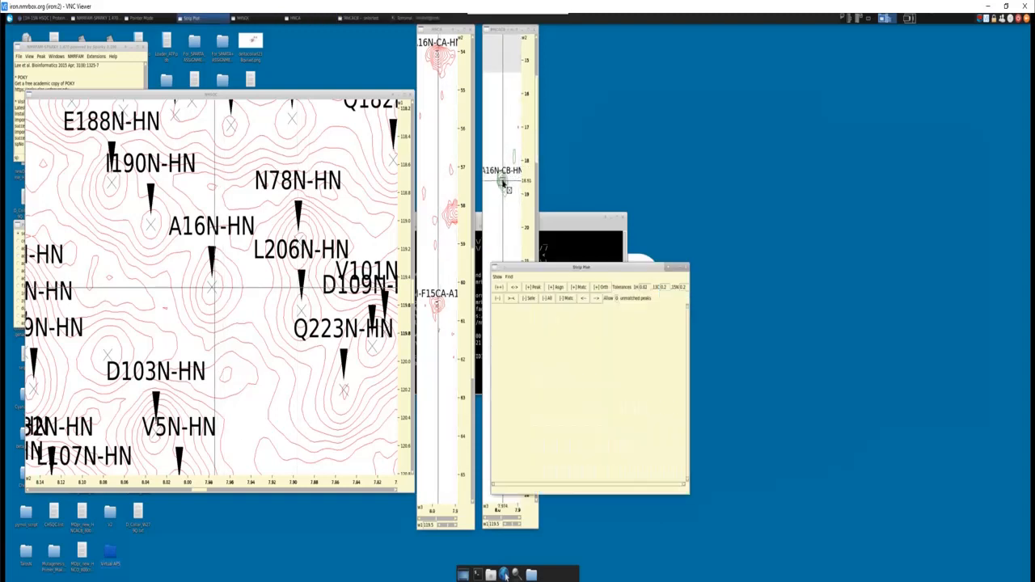
pyautogui.click(498, 276)
pyautogui.click(506, 292)
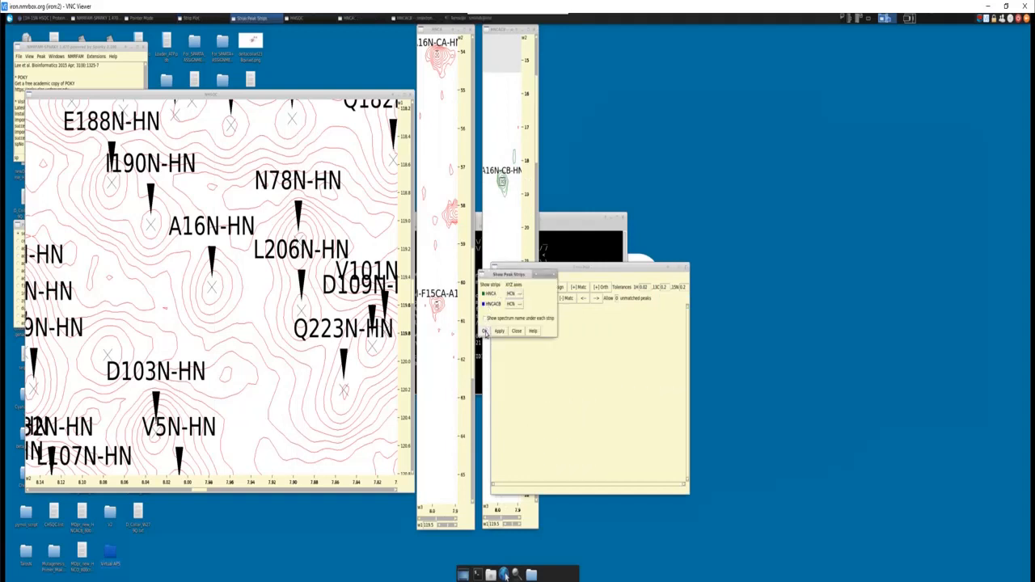
pyautogui.click(533, 288)
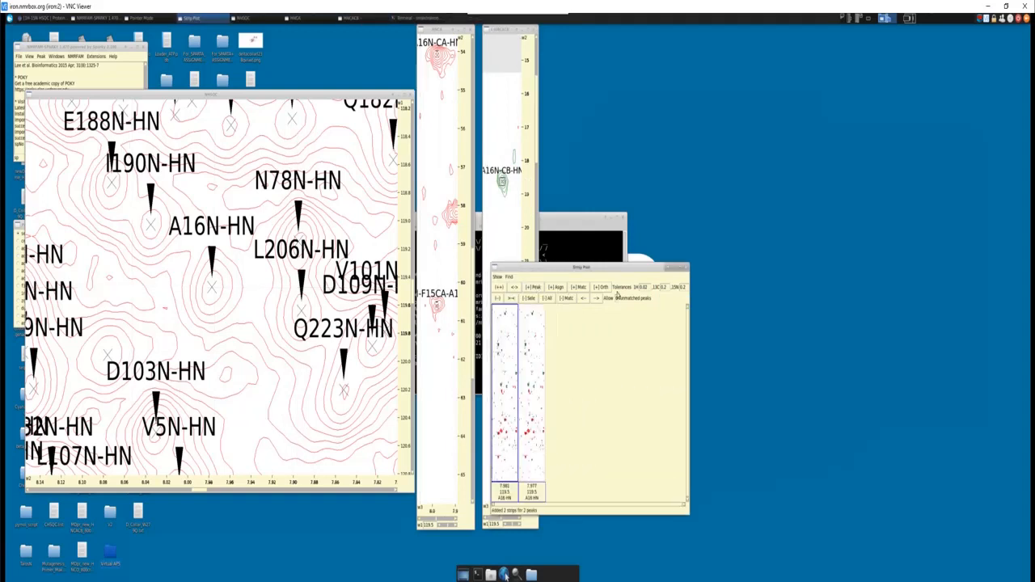
pyautogui.click(578, 289)
pyautogui.moveTo(597, 268); pyautogui.dragTo(782, 128)
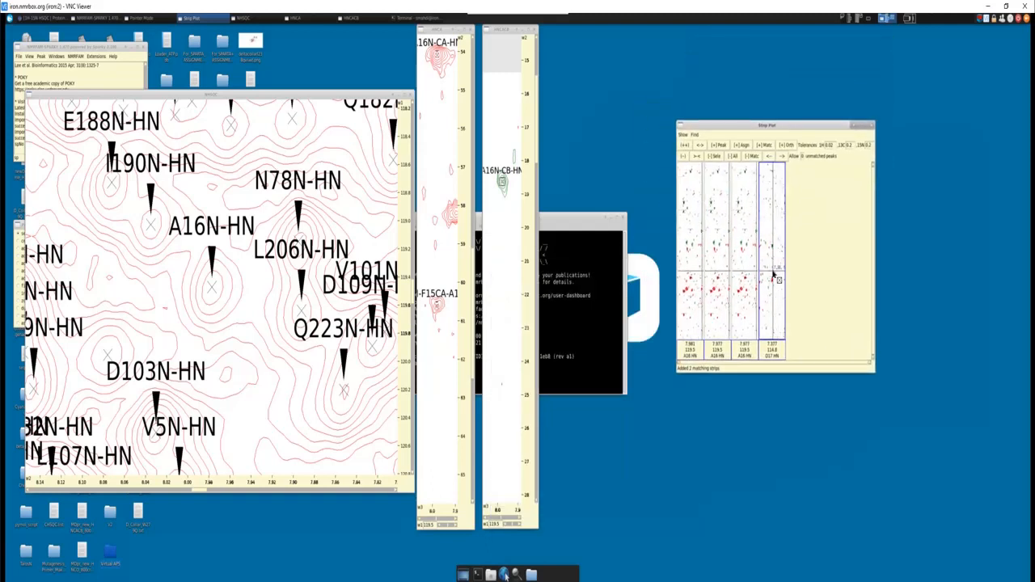
# - Center the spectra on the D17 Cβ peak of the matching strip through the HNCACB peak list, and show its Cα region
pyautogui.click(773, 277)
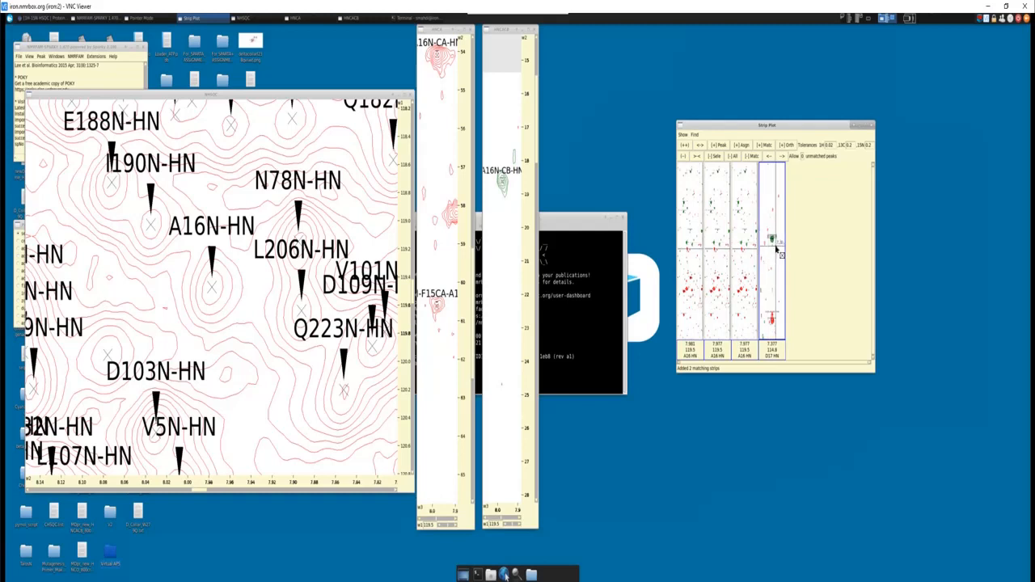
pyautogui.press('l')
pyautogui.press('t')
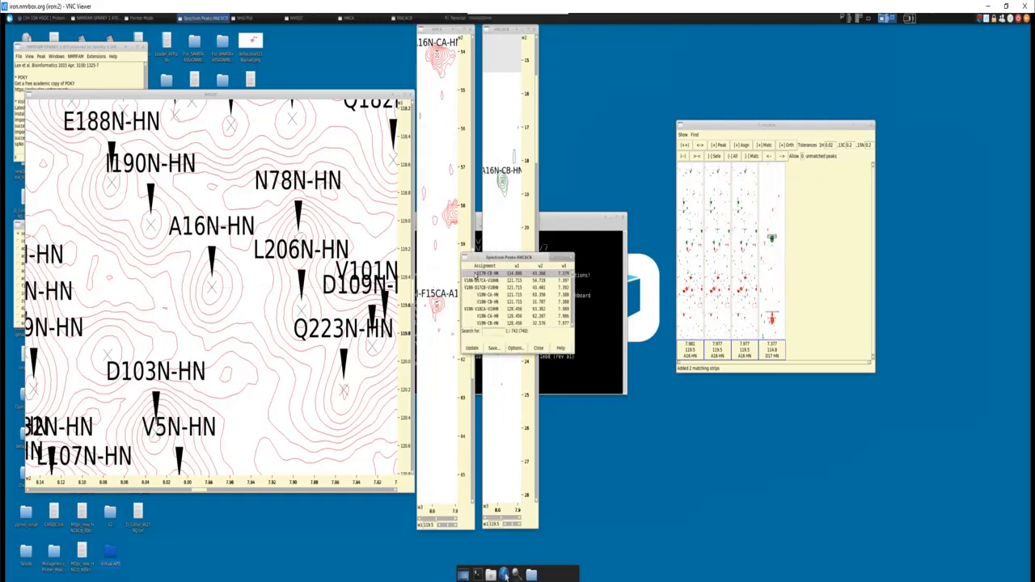
pyautogui.doubleClick(488, 274)
pyautogui.click(540, 349)
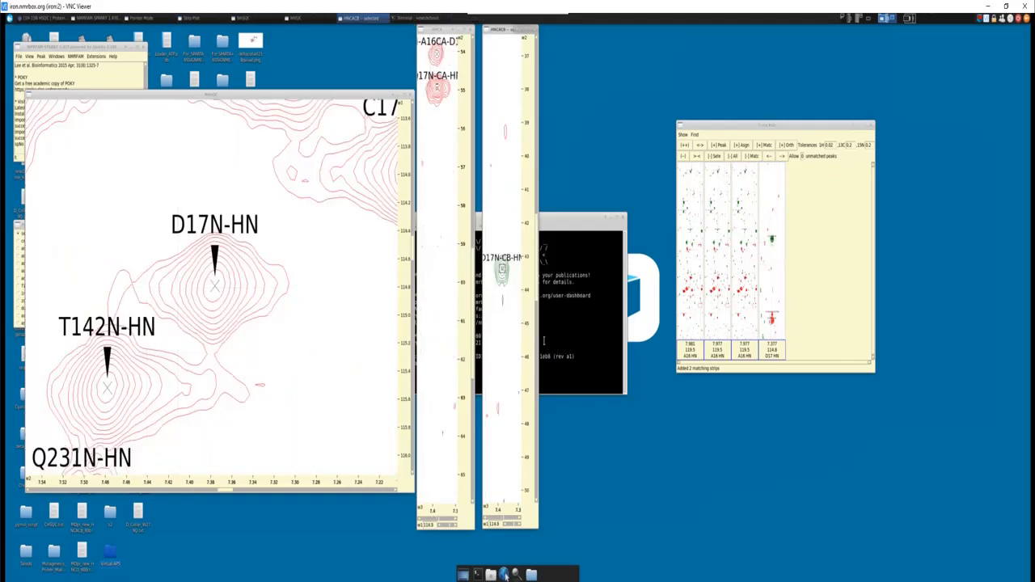
pyautogui.moveTo(535, 268); pyautogui.dragTo(534, 290)
pyautogui.moveTo(535, 247); pyautogui.dragTo(535, 313)
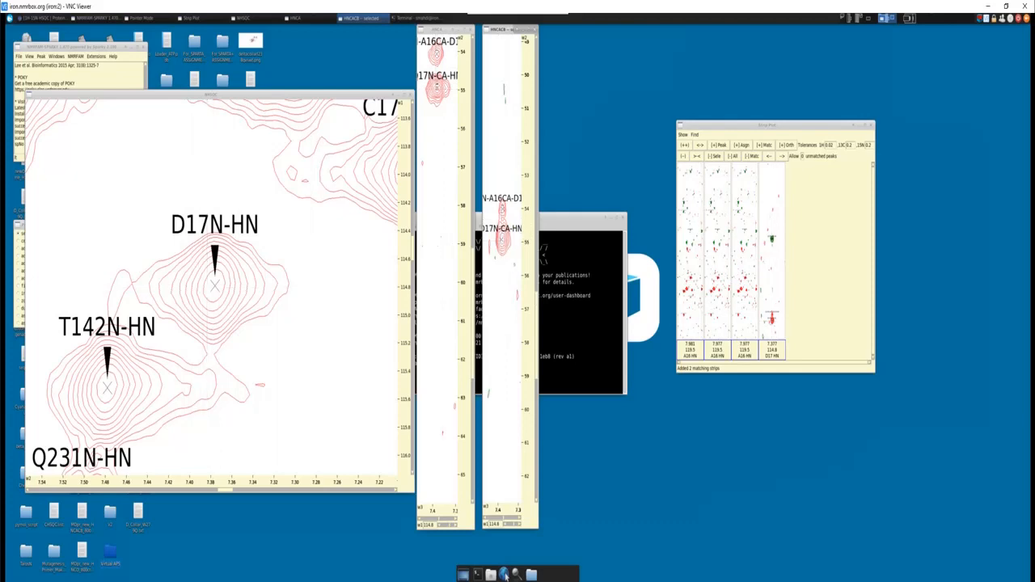
# - Bring up the Word sequence maximized at 150% and mark the residues next to A7
pyautogui.click(504, 573)
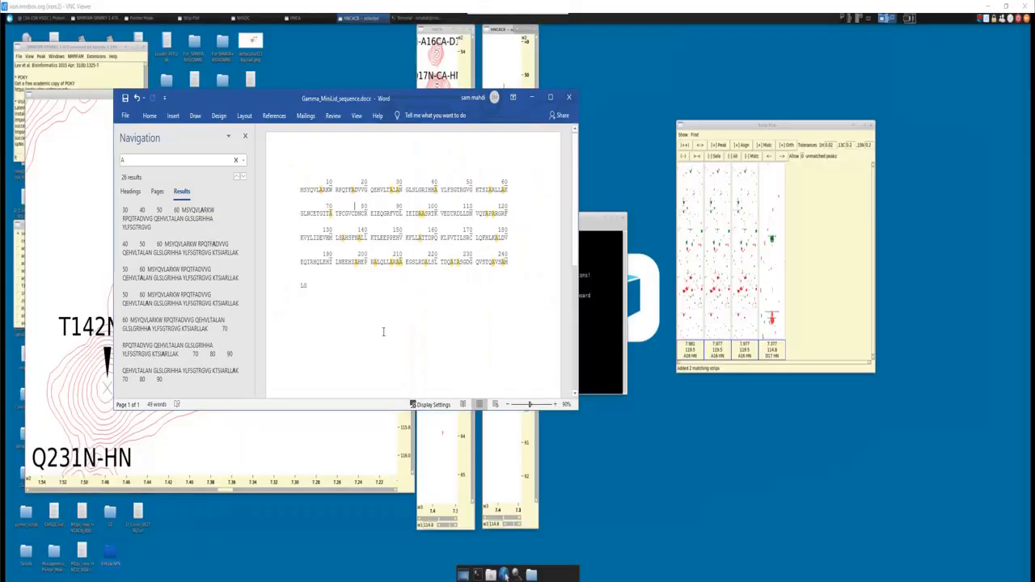
pyautogui.click(551, 98)
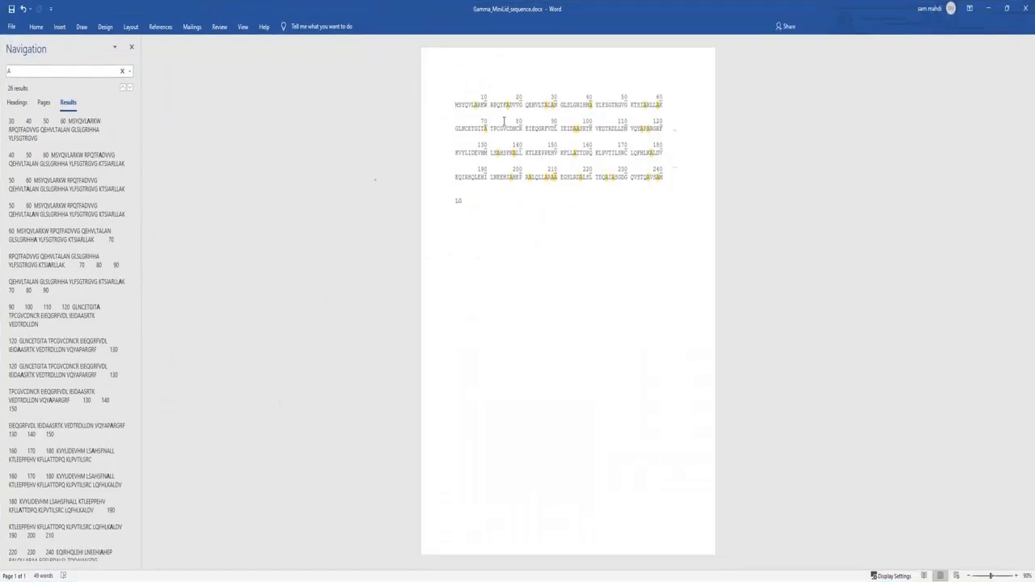
pyautogui.scroll(6, 500, 247)
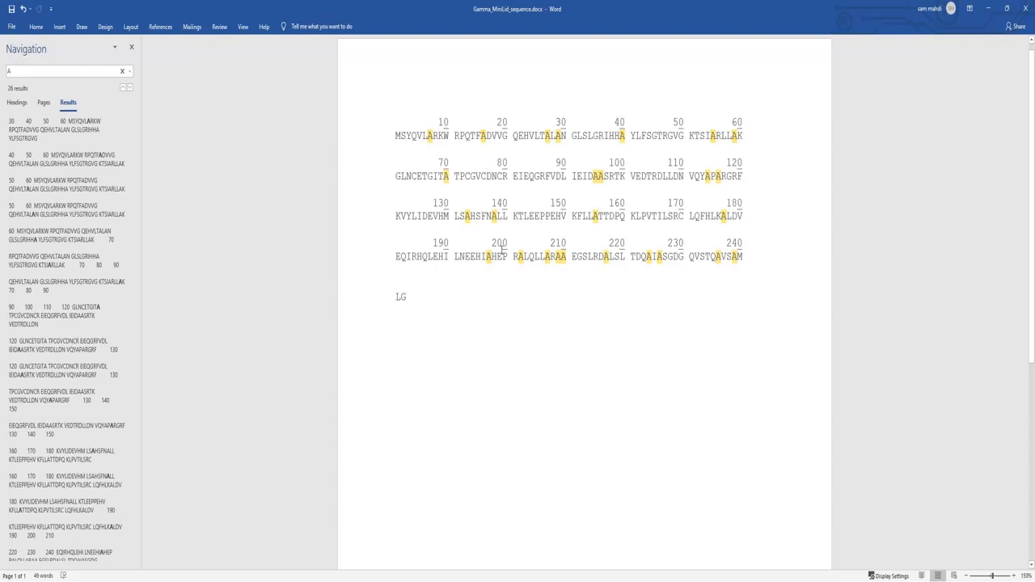
pyautogui.moveTo(429, 136); pyautogui.dragTo(423, 137)
pyautogui.click(428, 161)
pyautogui.moveTo(423, 136); pyautogui.dragTo(550, 137)
pyautogui.moveTo(422, 136); pyautogui.dragTo(417, 136)
pyautogui.click(423, 136)
pyautogui.click(418, 140)
# - Highlight A7, R8 and the stretch QVLARK in the first sequence row, and clear the selection
pyautogui.moveTo(427, 136); pyautogui.dragTo(434, 135)
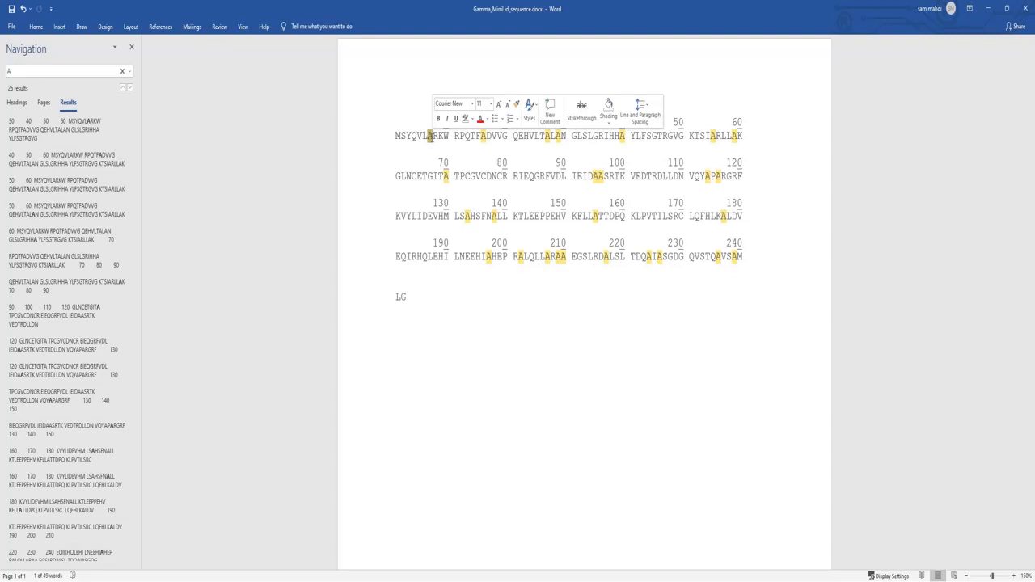
pyautogui.moveTo(430, 136)
pyautogui.mouseDown()
pyautogui.moveTo(411, 136)
pyautogui.moveTo(443, 137)
pyautogui.mouseUp()
pyautogui.click(435, 136)
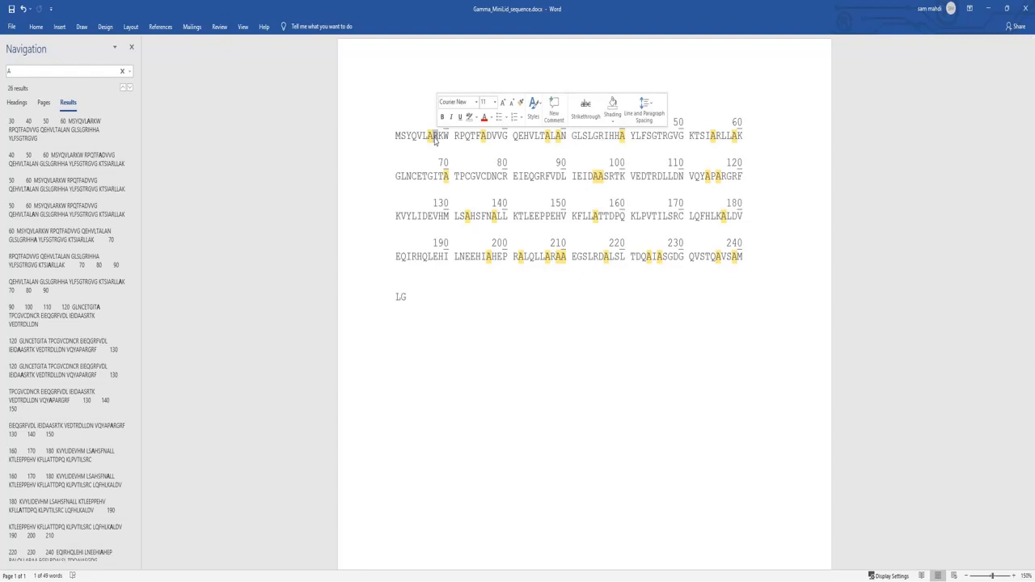
pyautogui.moveTo(412, 136); pyautogui.dragTo(443, 136)
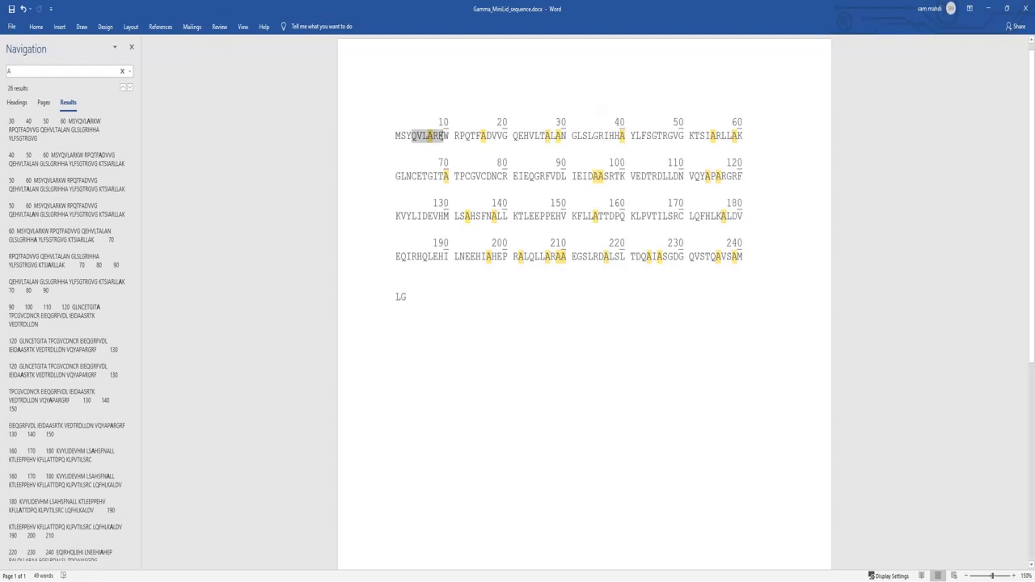
pyautogui.click(445, 136)
# - Mark F15 and L28 beside their neighbouring alanines in the sequence, and minimize the document
pyautogui.moveTo(483, 136); pyautogui.dragTo(477, 136)
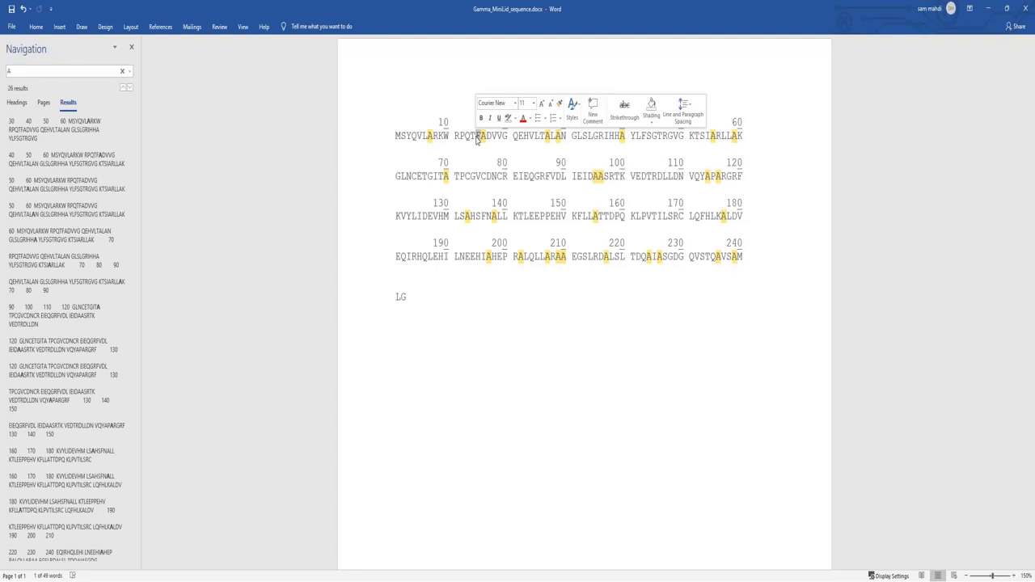
pyautogui.click(396, 324)
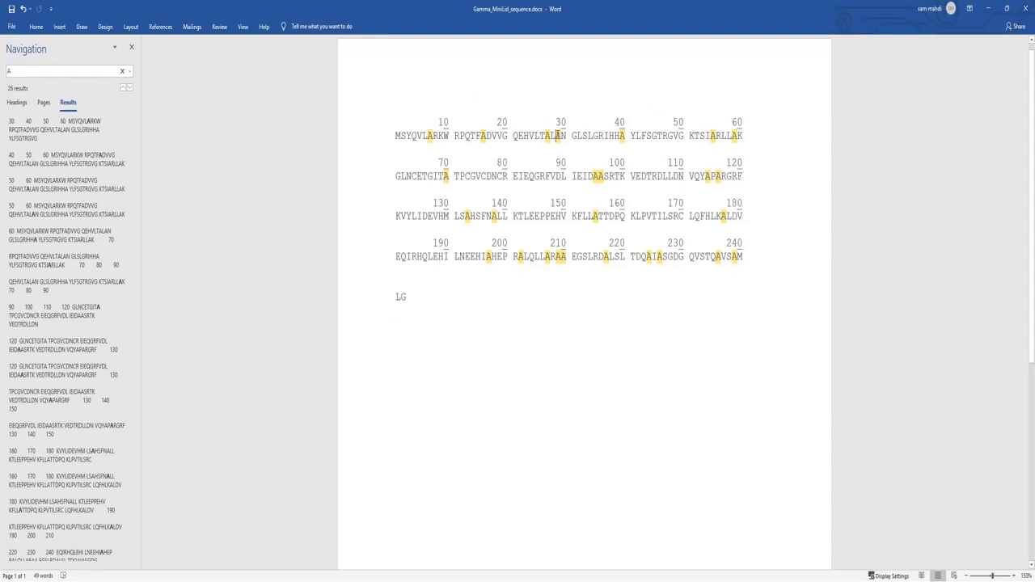
pyautogui.moveTo(553, 136); pyautogui.dragTo(567, 138)
pyautogui.click(555, 144)
pyautogui.moveTo(548, 137); pyautogui.dragTo(559, 137)
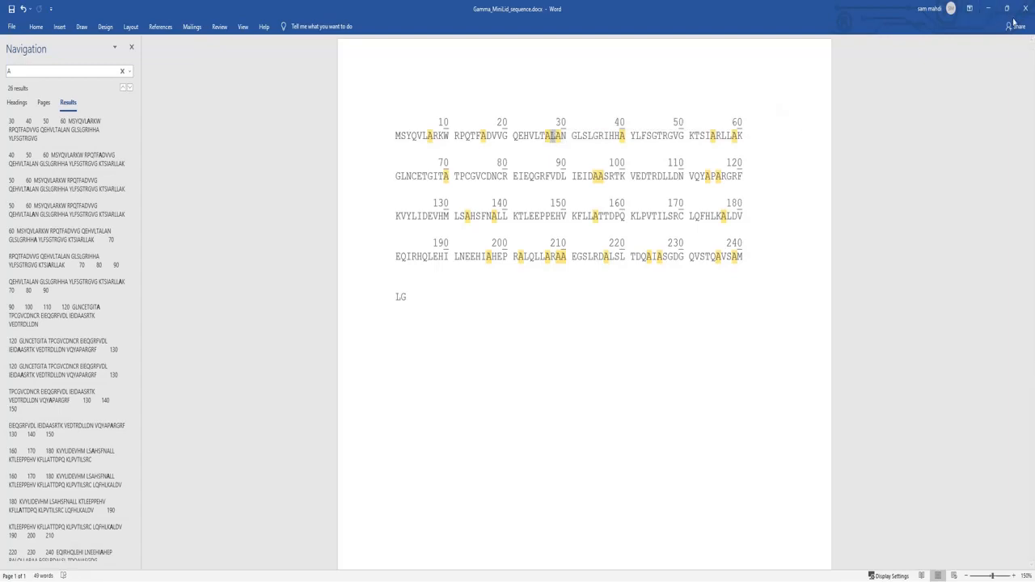
pyautogui.click(990, 10)
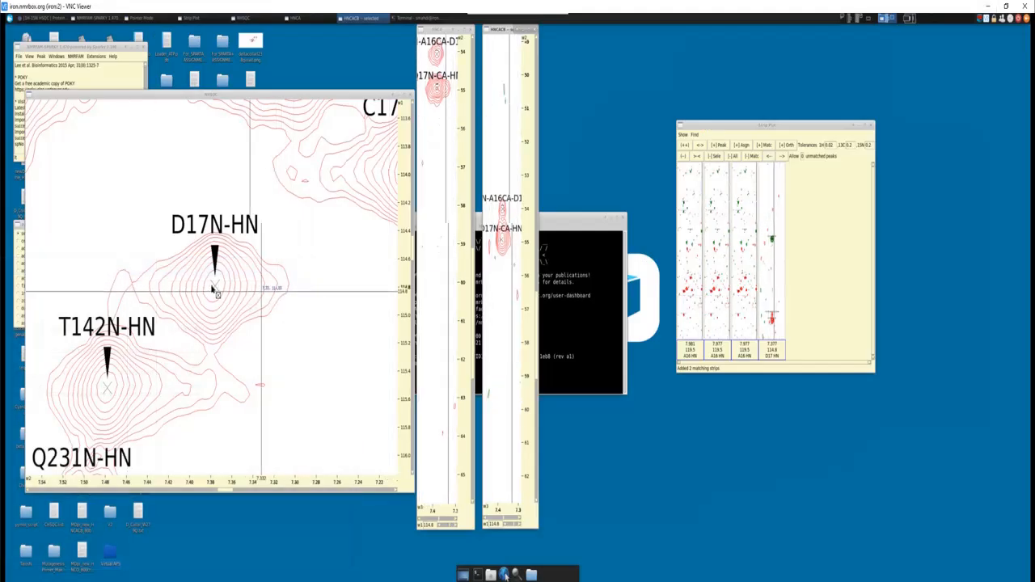
# - Center the spectra on F15N-HN through the NHSQC peak list, and select the T14 Cα peak in the HNCA strip
pyautogui.press('l')
pyautogui.press('t')
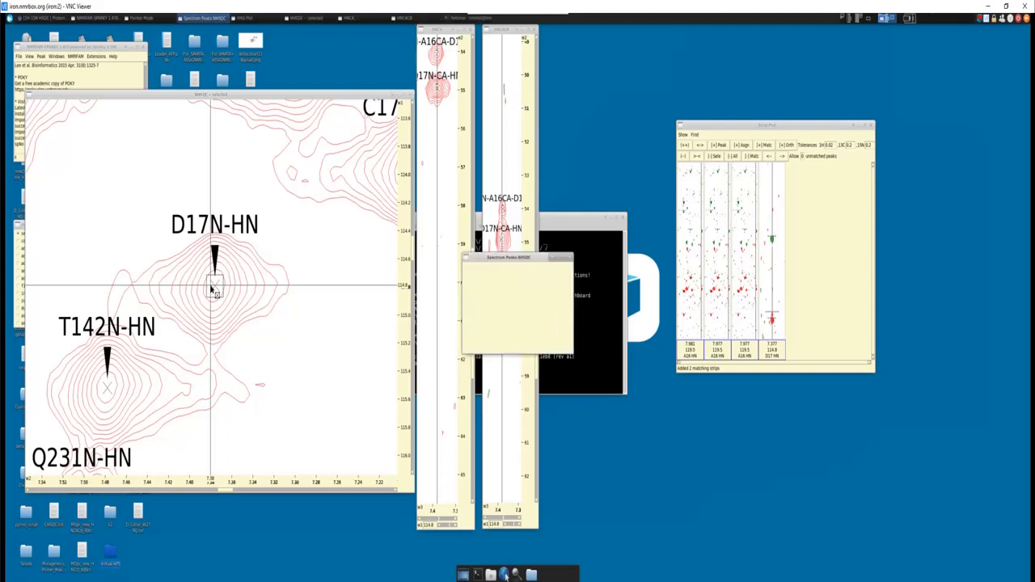
pyautogui.click(520, 309)
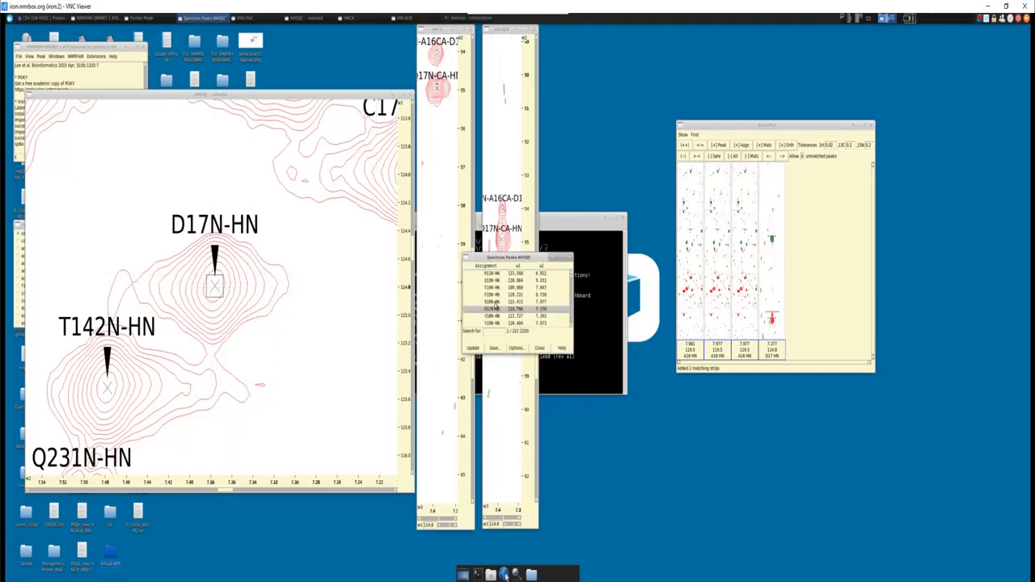
pyautogui.click(495, 294)
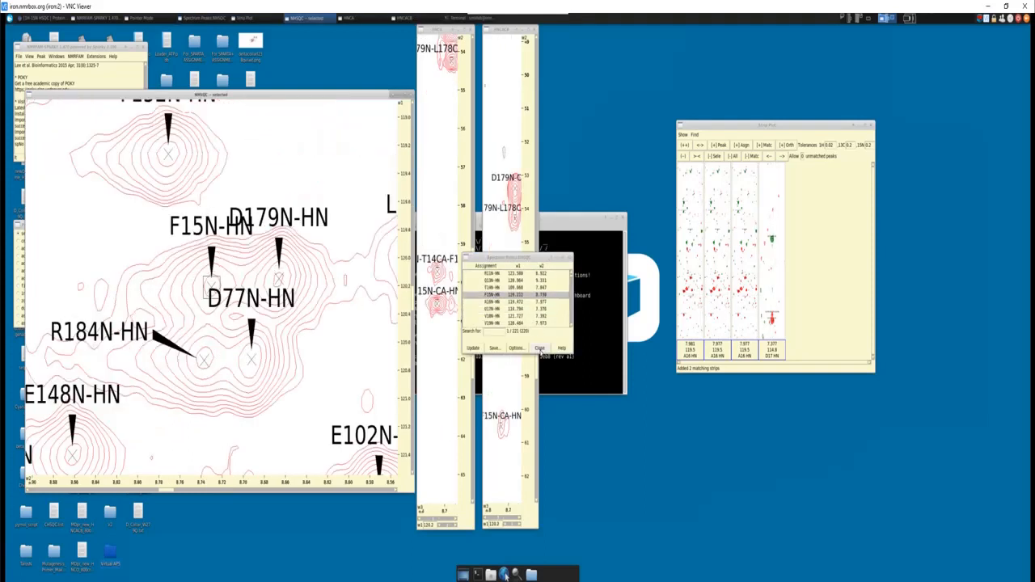
pyautogui.click(540, 348)
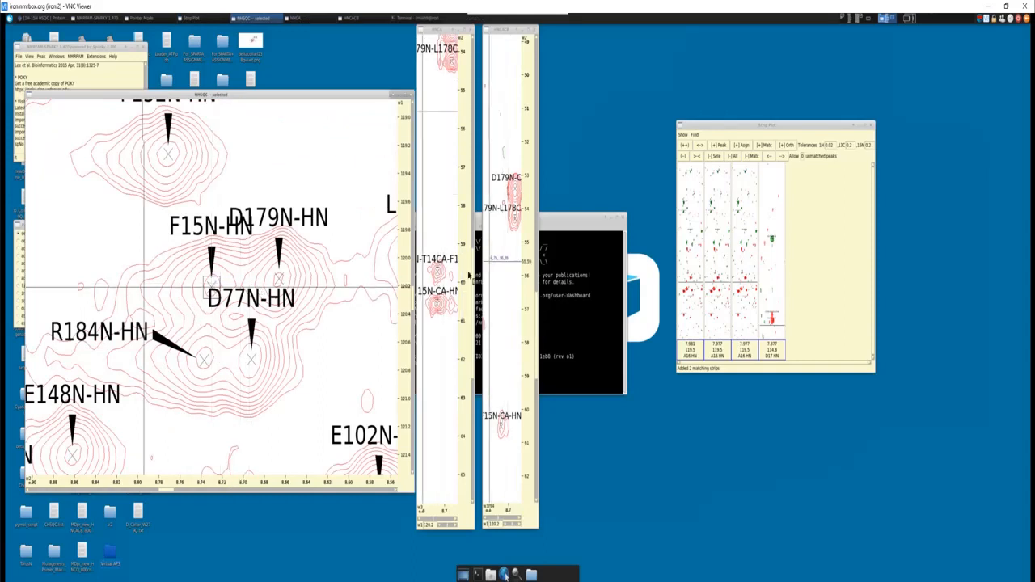
pyautogui.click(436, 274)
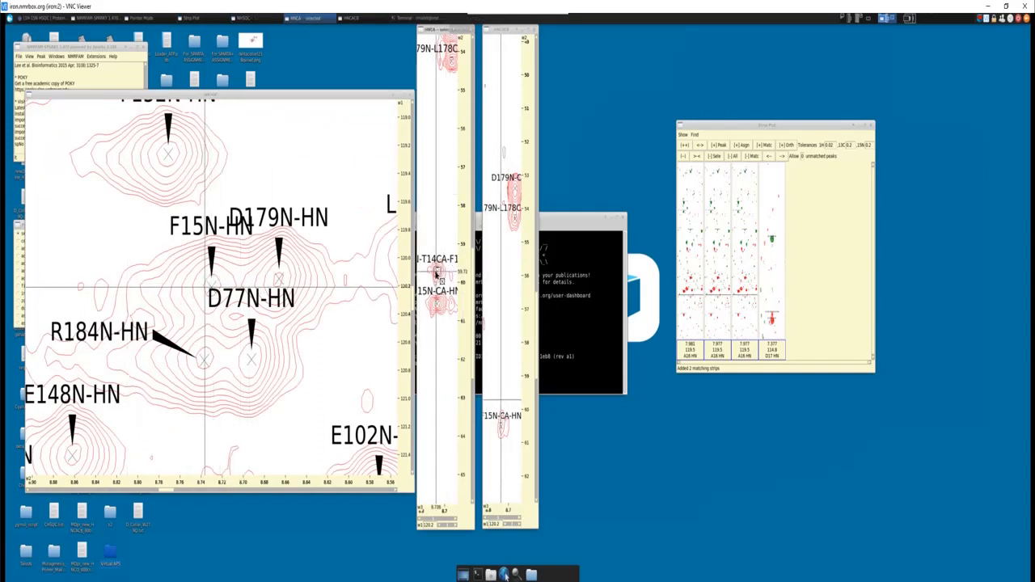
# - Check the carbon chemical shift chart, return to the Word sequence, and highlight A27
pyautogui.hotkey('alt', 'Tab')
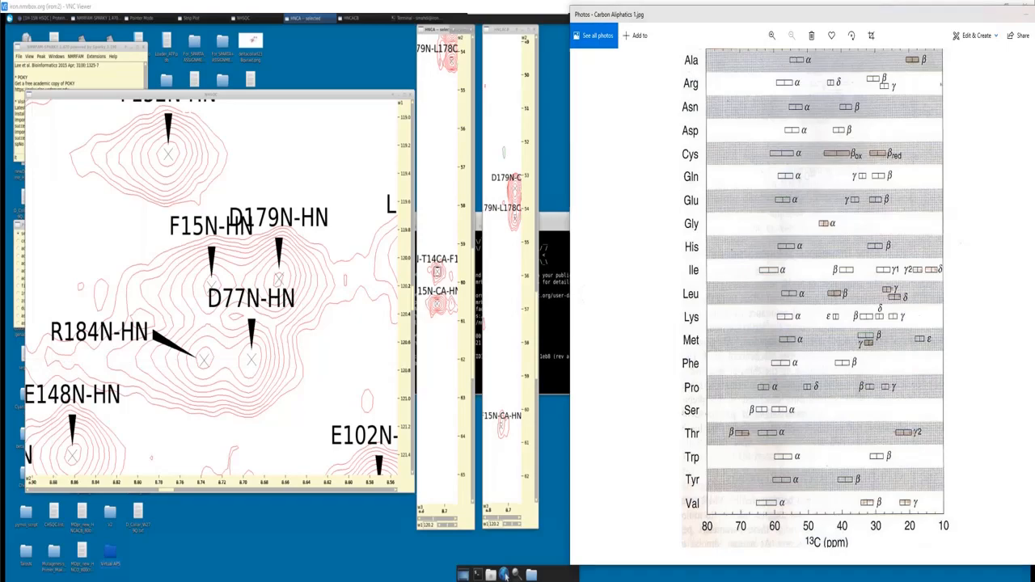
pyautogui.click(503, 574)
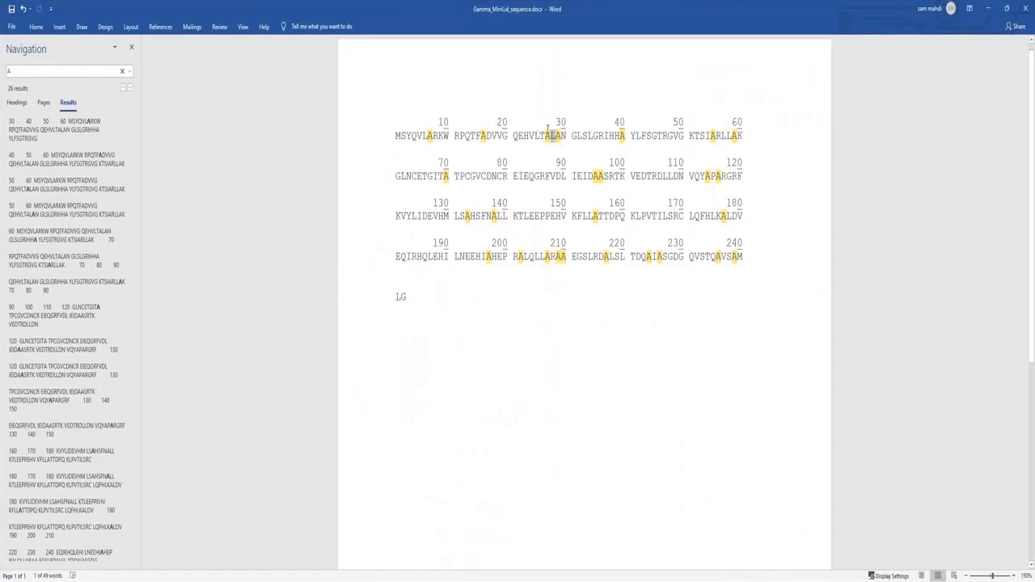
pyautogui.doubleClick(553, 136)
pyautogui.click(555, 136)
pyautogui.moveTo(553, 136); pyautogui.dragTo(545, 136)
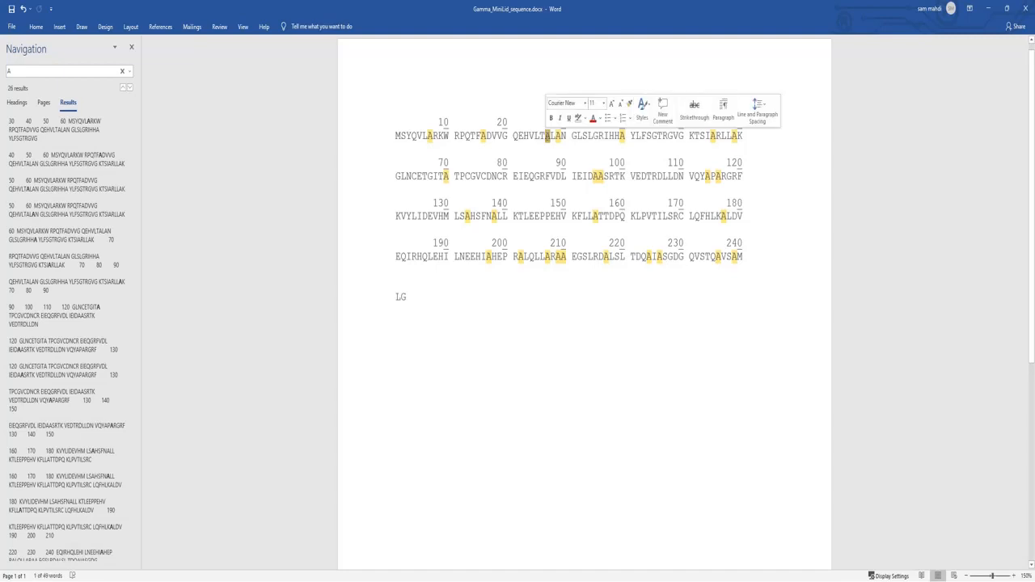
# - Inspect the residues around the alanines in the first sequence row from A27 onward, highlighting IAR and LAK
pyautogui.click(546, 153)
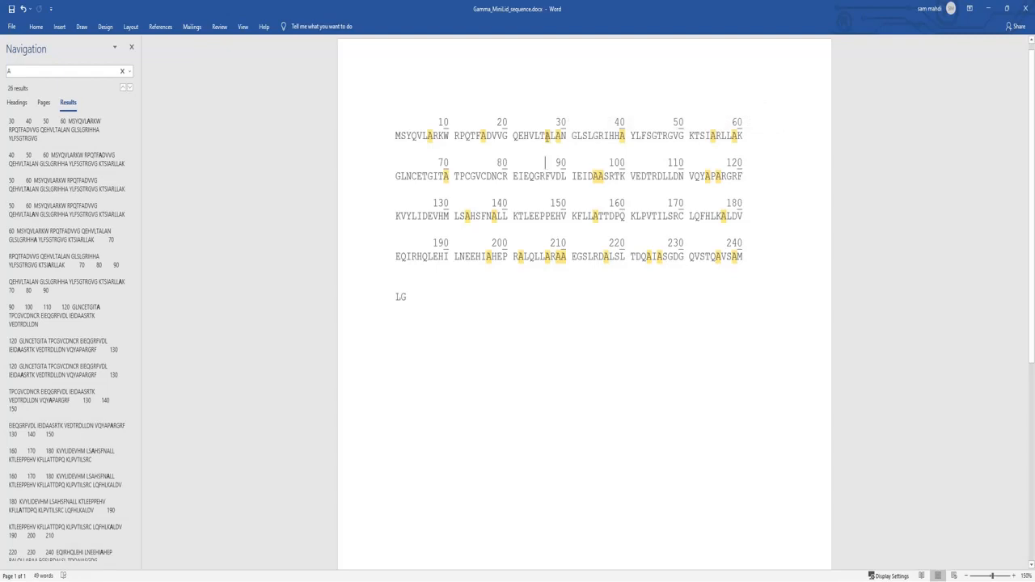
pyautogui.moveTo(545, 137); pyautogui.dragTo(628, 135)
pyautogui.doubleClick(623, 137)
pyautogui.click(635, 139)
pyautogui.moveTo(623, 137); pyautogui.dragTo(617, 137)
pyautogui.click(715, 138)
pyautogui.moveTo(705, 137); pyautogui.dragTo(722, 137)
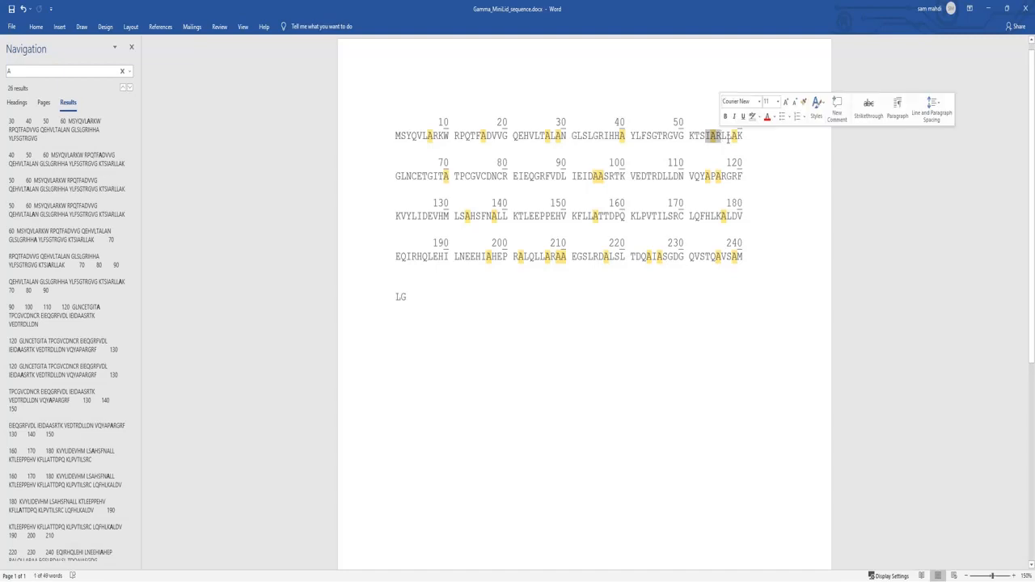
pyautogui.moveTo(728, 136); pyautogui.dragTo(743, 135)
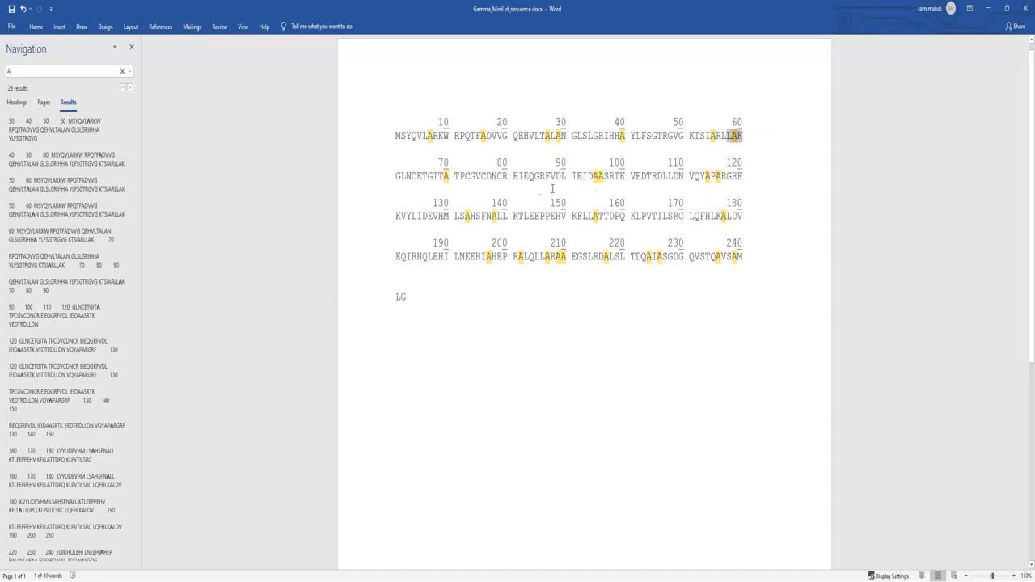
# - Inspect the residues around the alanines in the second and third sequence rows, highlighting FNAL, its F and N, and KAL
pyautogui.doubleClick(441, 177)
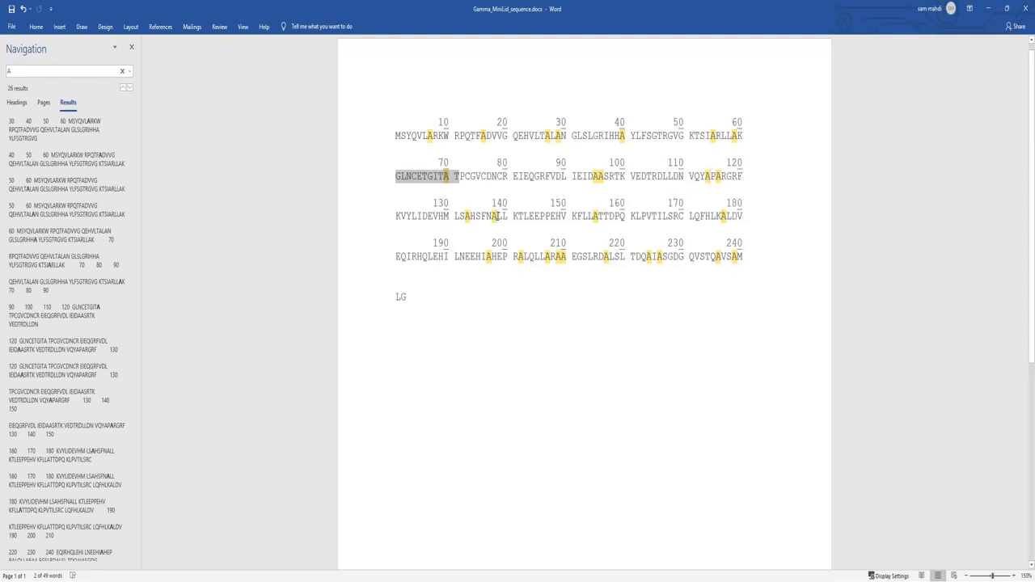
pyautogui.click(500, 216)
pyautogui.moveTo(483, 216); pyautogui.dragTo(502, 217)
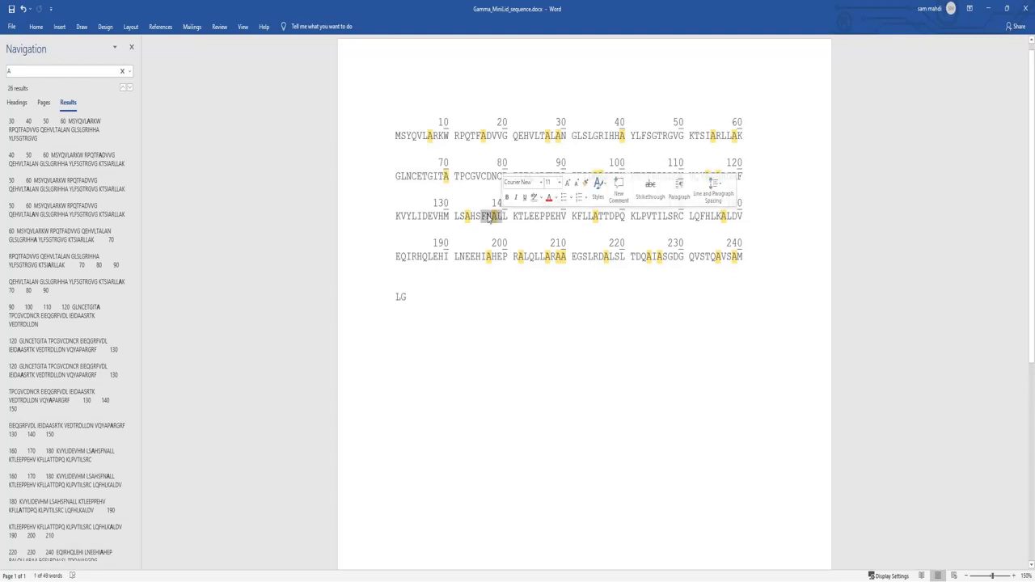
pyautogui.click(483, 216)
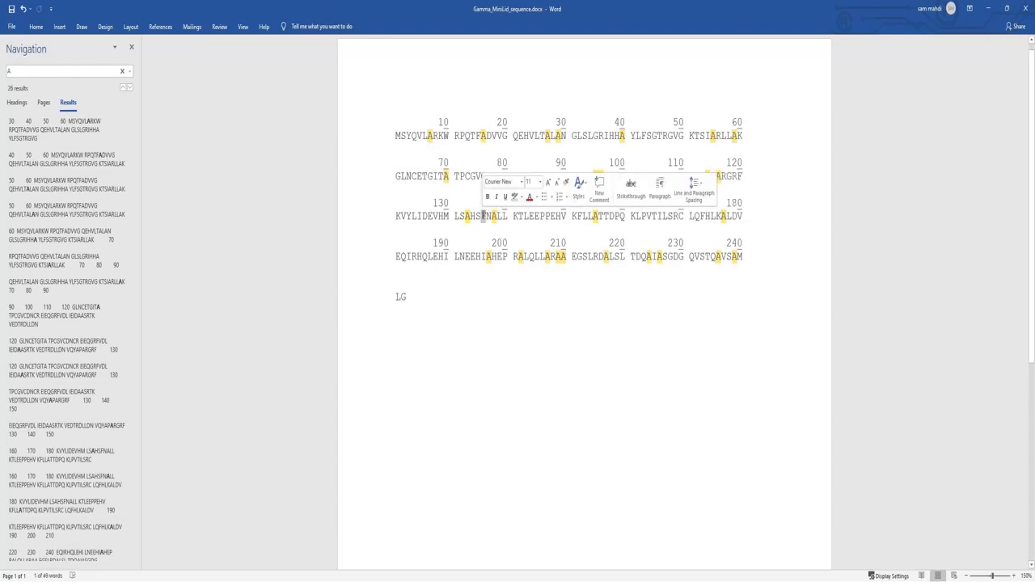
pyautogui.moveTo(486, 216); pyautogui.dragTo(494, 216)
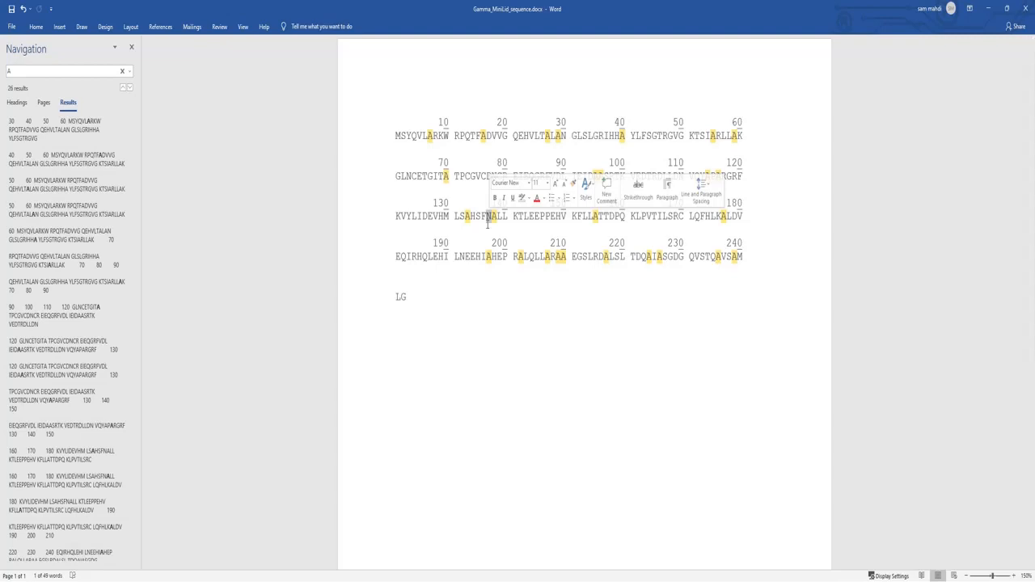
pyautogui.moveTo(589, 217); pyautogui.dragTo(599, 217)
pyautogui.moveTo(716, 216); pyautogui.dragTo(733, 217)
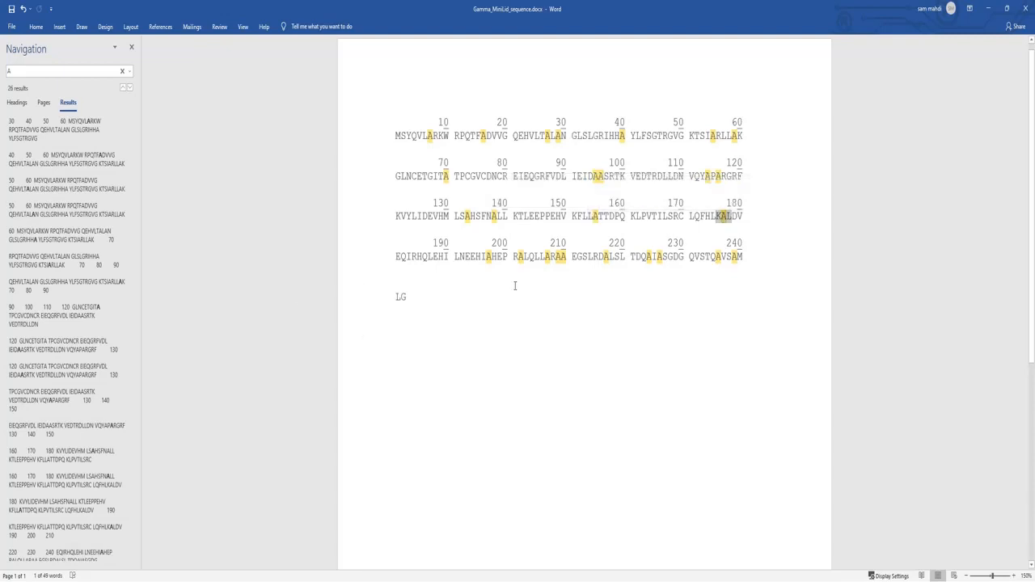
# - Inspect the residues around the alanines in the fourth sequence row, highlighting R, DA and the stretch RDAL
pyautogui.moveTo(481, 258); pyautogui.dragTo(564, 258)
pyautogui.click(619, 257)
pyautogui.moveTo(596, 257)
pyautogui.mouseDown()
pyautogui.moveTo(617, 257)
pyautogui.moveTo(595, 257)
pyautogui.mouseUp()
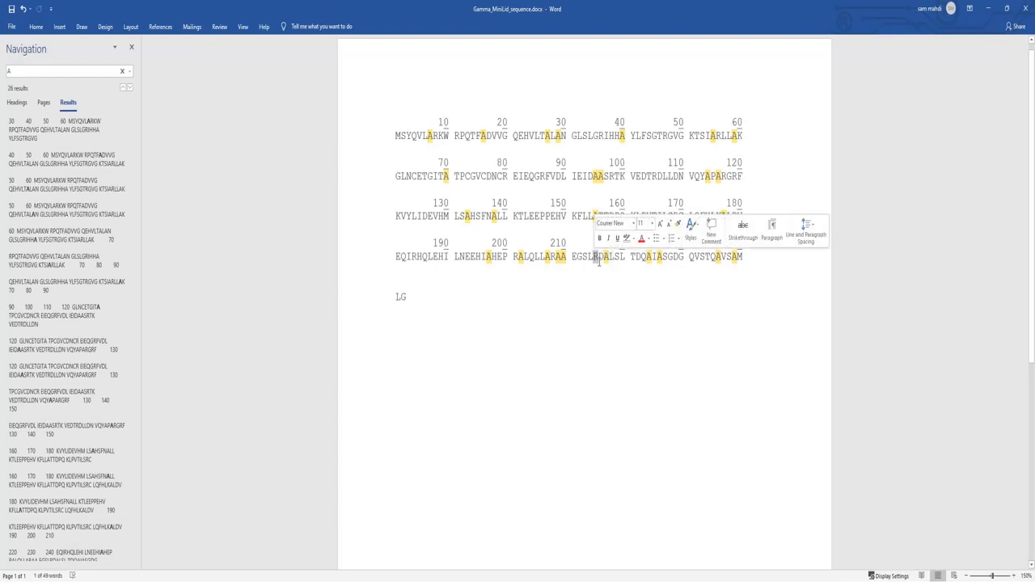
pyautogui.click(598, 257)
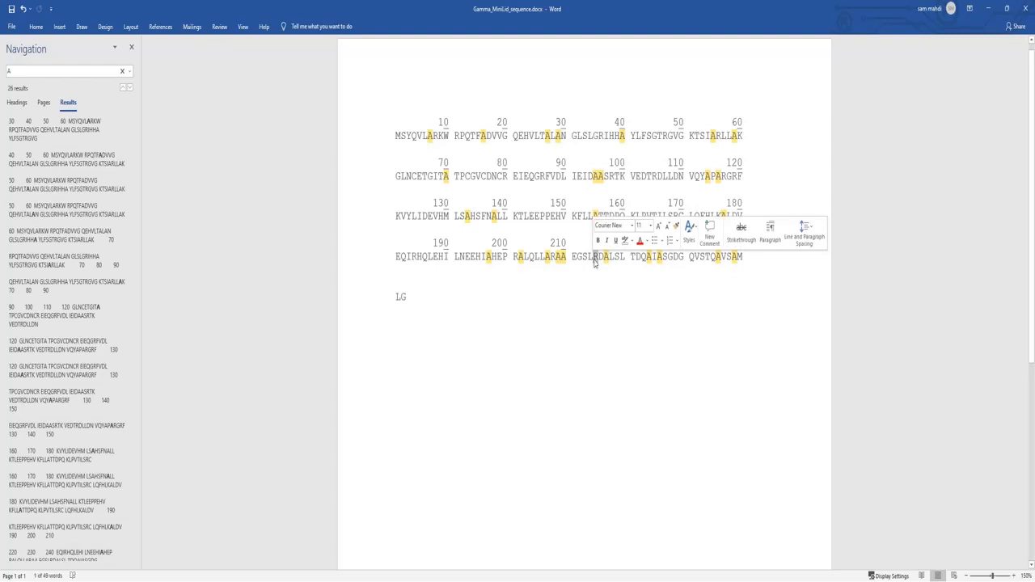
pyautogui.moveTo(596, 257); pyautogui.dragTo(606, 257)
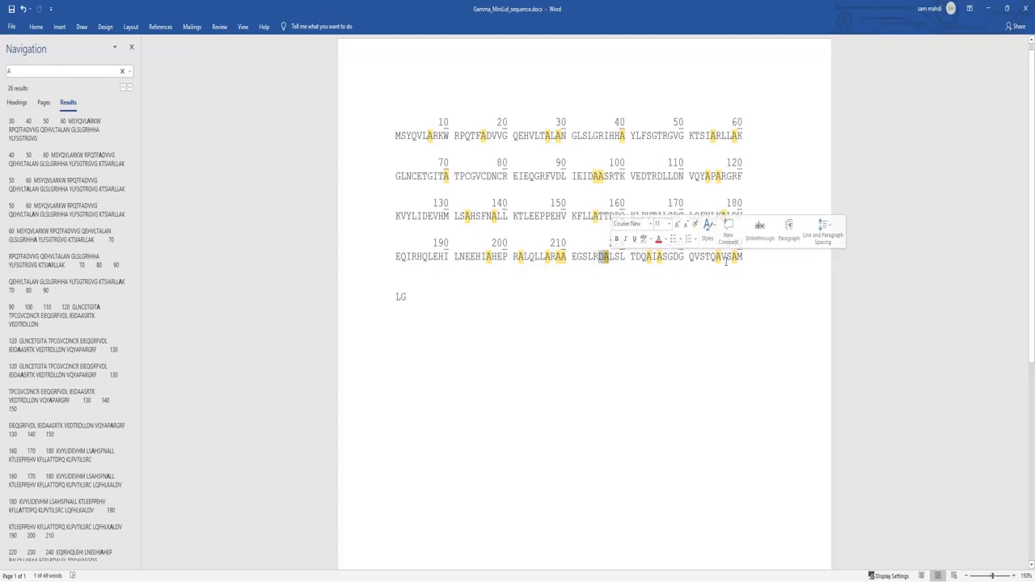
pyautogui.click(620, 272)
pyautogui.moveTo(603, 258); pyautogui.dragTo(614, 258)
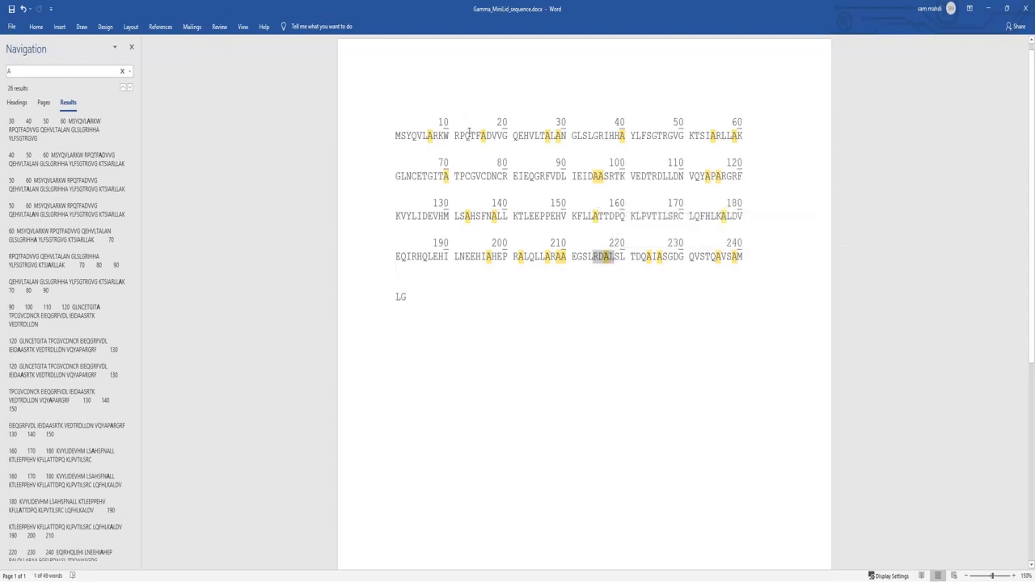
# - Compare the stretch TFAD and the following V18 with FNAL, L140 and the RDAL stretch by highlighting each in the sequence
pyautogui.moveTo(469, 134); pyautogui.dragTo(493, 134)
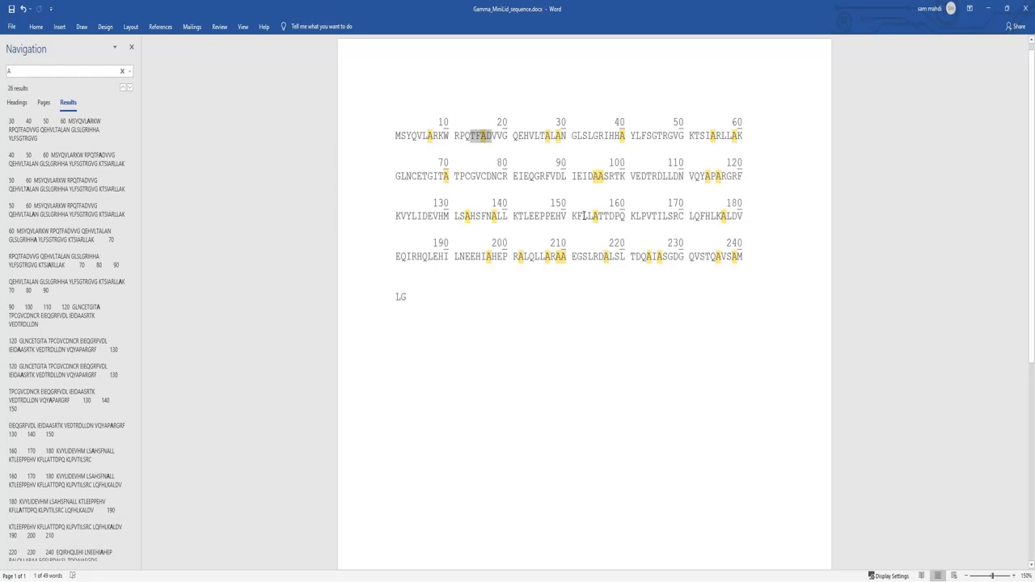
pyautogui.moveTo(581, 216); pyautogui.dragTo(588, 216)
pyautogui.moveTo(482, 215)
pyautogui.mouseDown()
pyautogui.moveTo(500, 217)
pyautogui.moveTo(496, 228)
pyautogui.mouseUp()
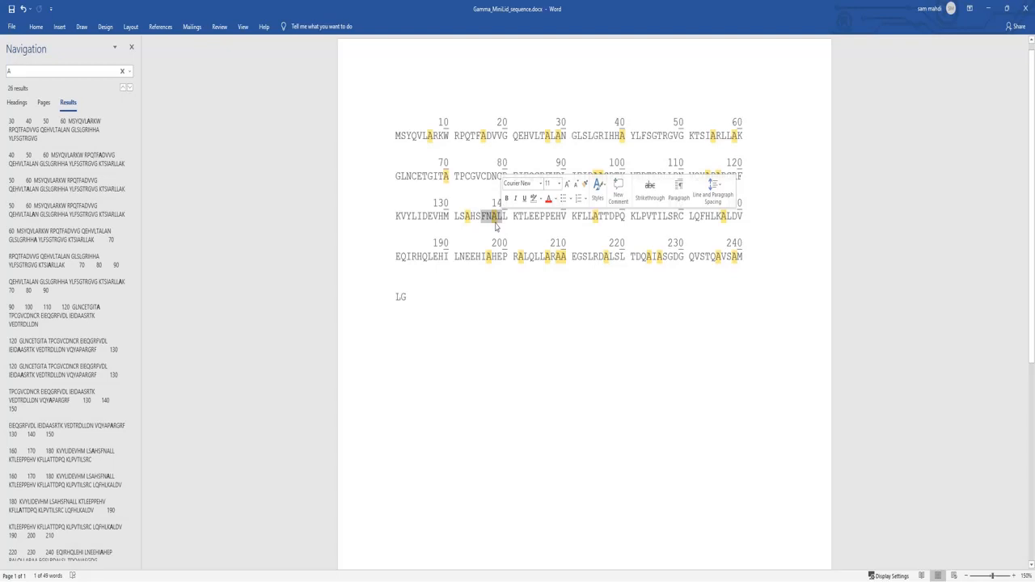
pyautogui.click(498, 226)
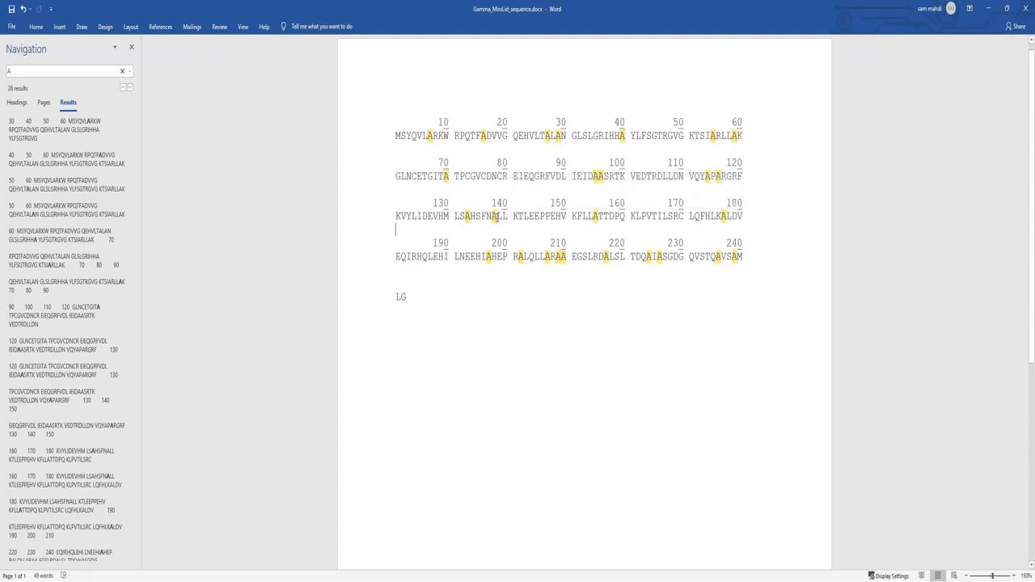
pyautogui.moveTo(499, 216); pyautogui.dragTo(507, 220)
pyautogui.click(504, 218)
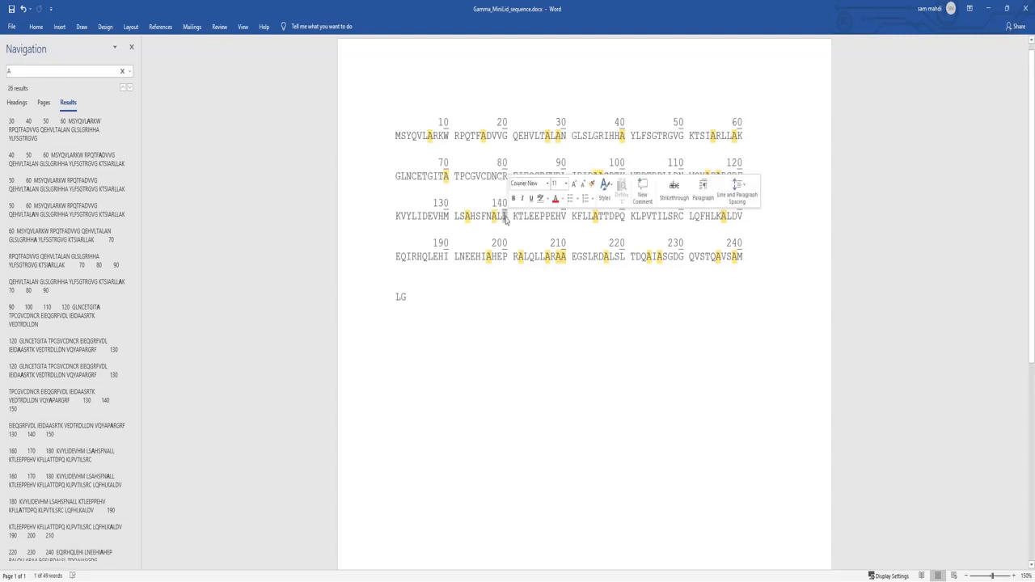
pyautogui.moveTo(492, 136); pyautogui.dragTo(498, 138)
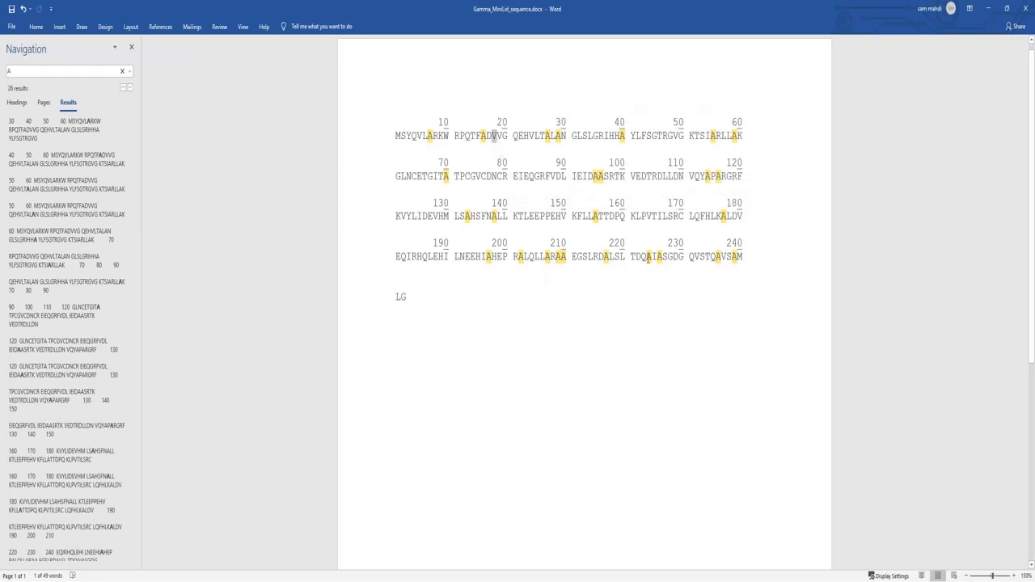
pyautogui.moveTo(594, 257); pyautogui.dragTo(620, 257)
# - Minimize the Word document, return to Sparky, and center the spectra on D17N-HN through the NHSQC peak list
pyautogui.click(989, 8)
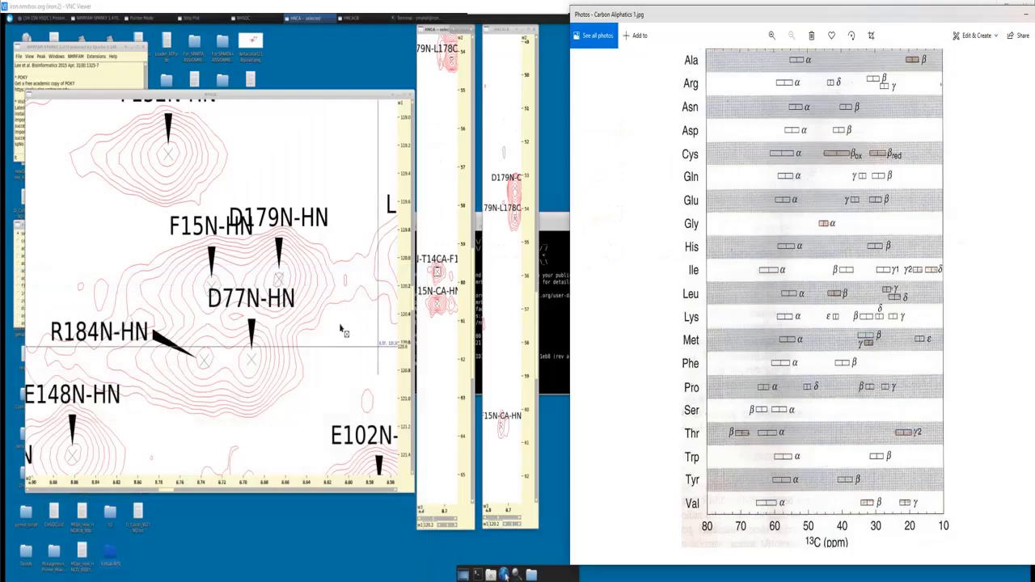
pyautogui.click(219, 285)
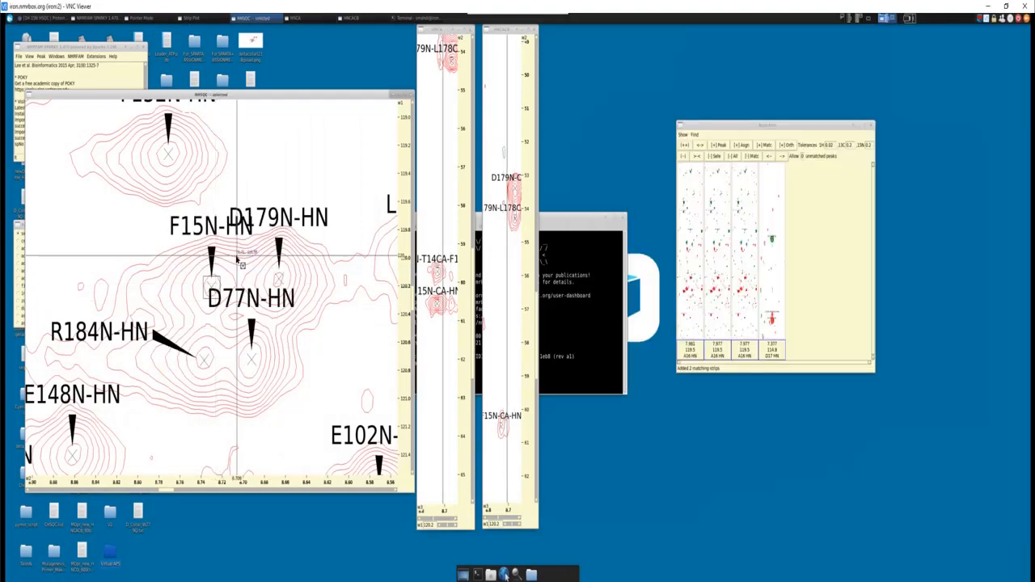
pyautogui.press('l')
pyautogui.press('t')
pyautogui.click(488, 289)
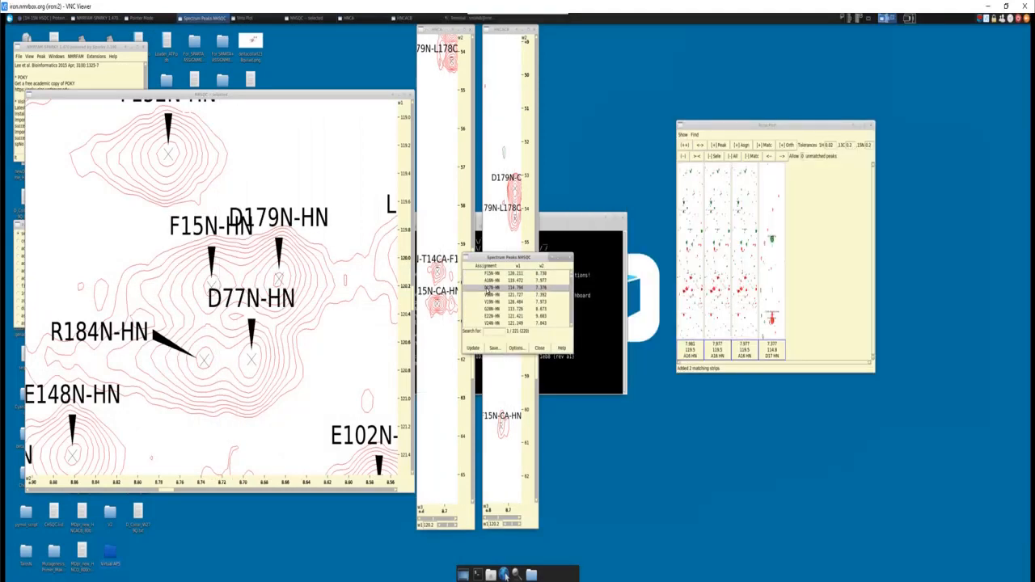
pyautogui.doubleClick(502, 290)
pyautogui.click(540, 348)
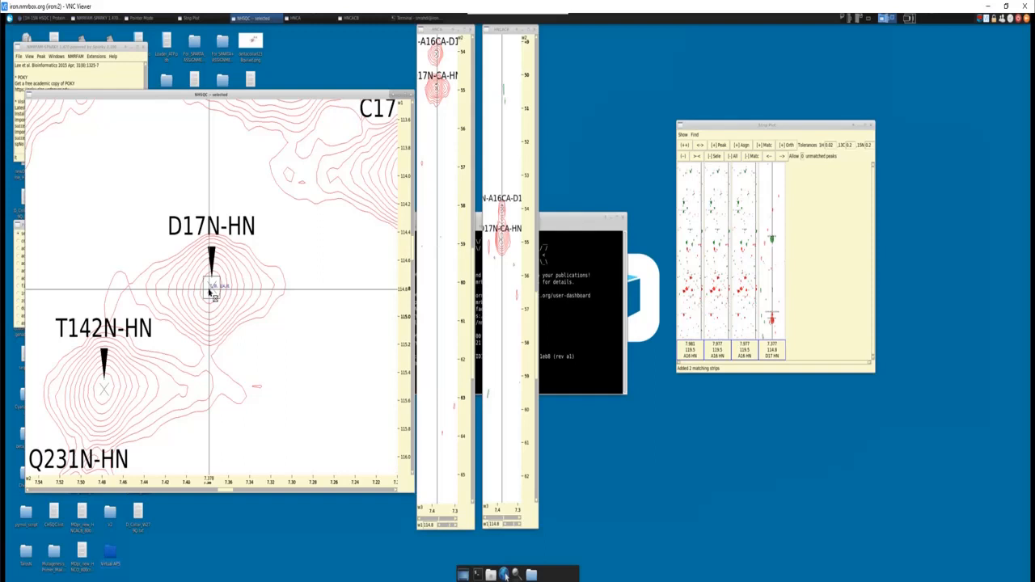
# - Clear the strip plot, select the D17 Cα peak in the HNCACB strip, and add its strips and the matching strips
pyautogui.click(733, 156)
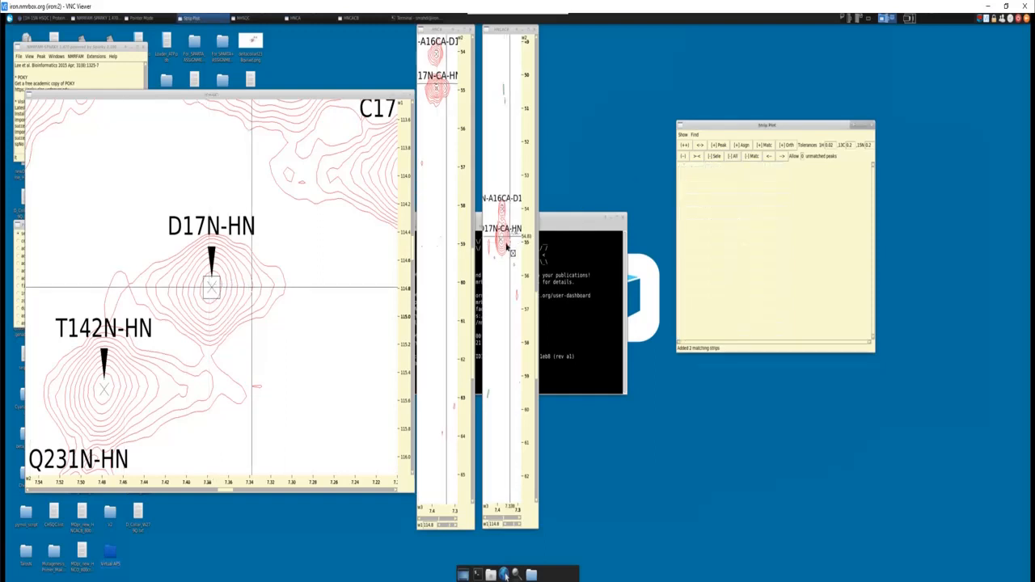
pyautogui.click(502, 241)
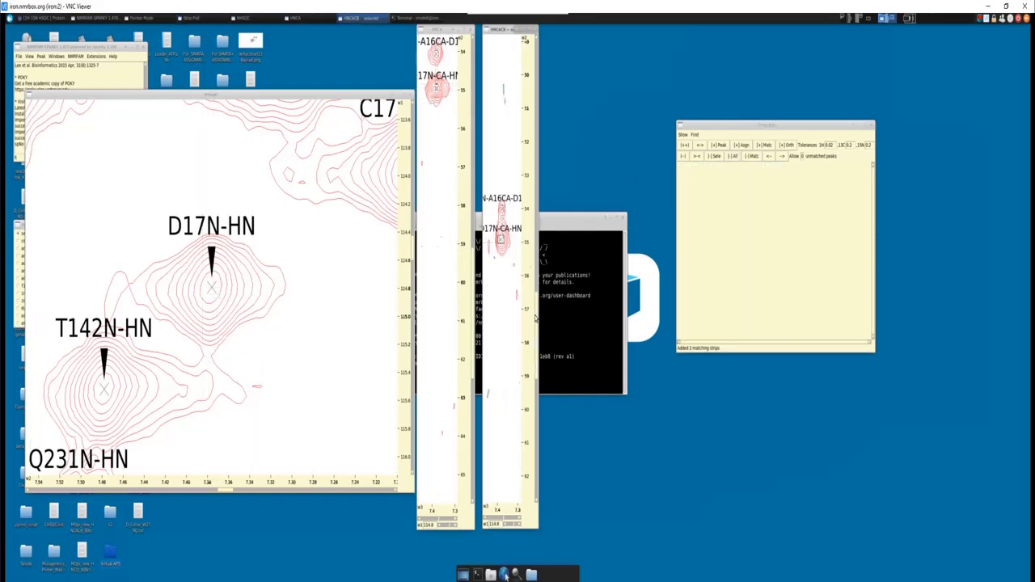
pyautogui.moveTo(536, 320)
pyautogui.mouseDown()
pyautogui.moveTo(532, 102)
pyautogui.moveTo(535, 336)
pyautogui.mouseUp()
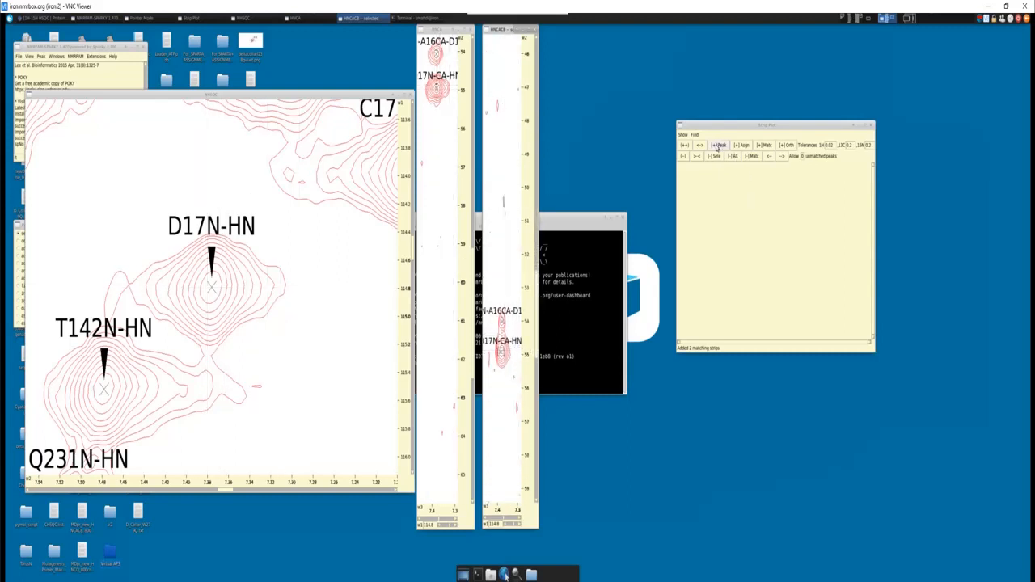
pyautogui.click(719, 145)
pyautogui.click(765, 145)
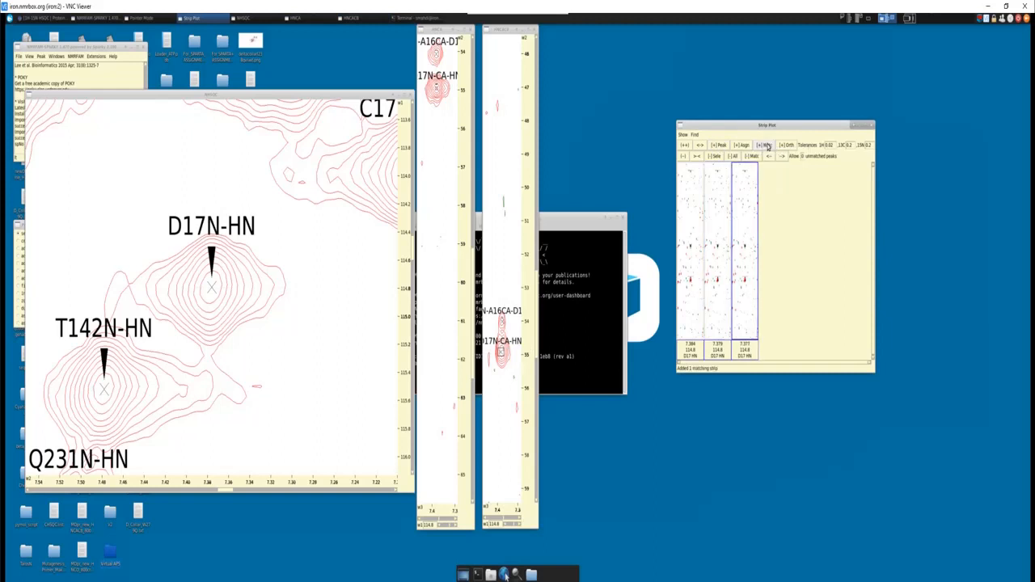
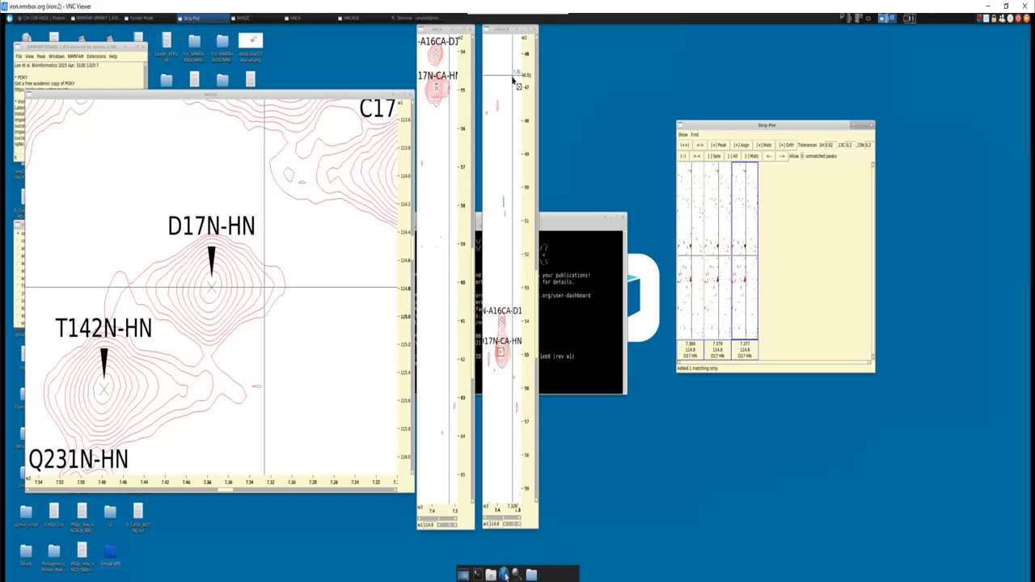
# - Clear the strip plot, select the D17N-CA-HN peak in the HNCA spectrum, and set HNCA as the strip spectrum
pyautogui.click(732, 155)
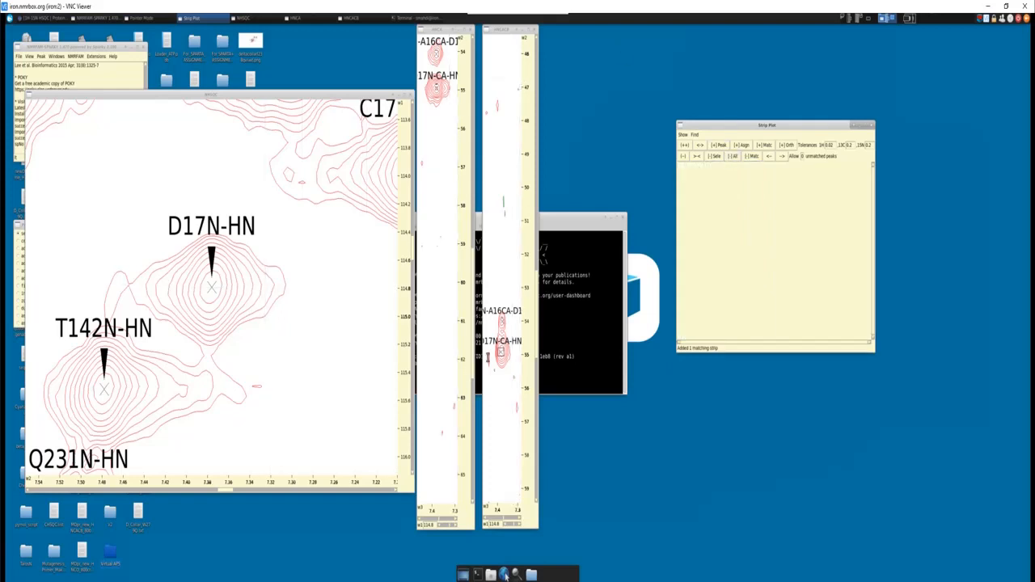
pyautogui.click(437, 89)
pyautogui.click(682, 134)
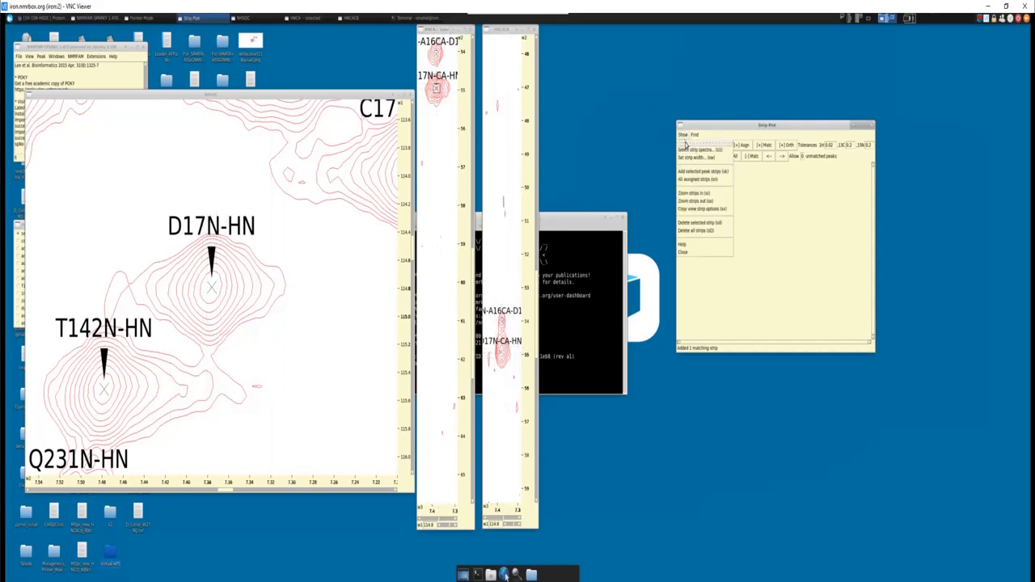
pyautogui.click(698, 152)
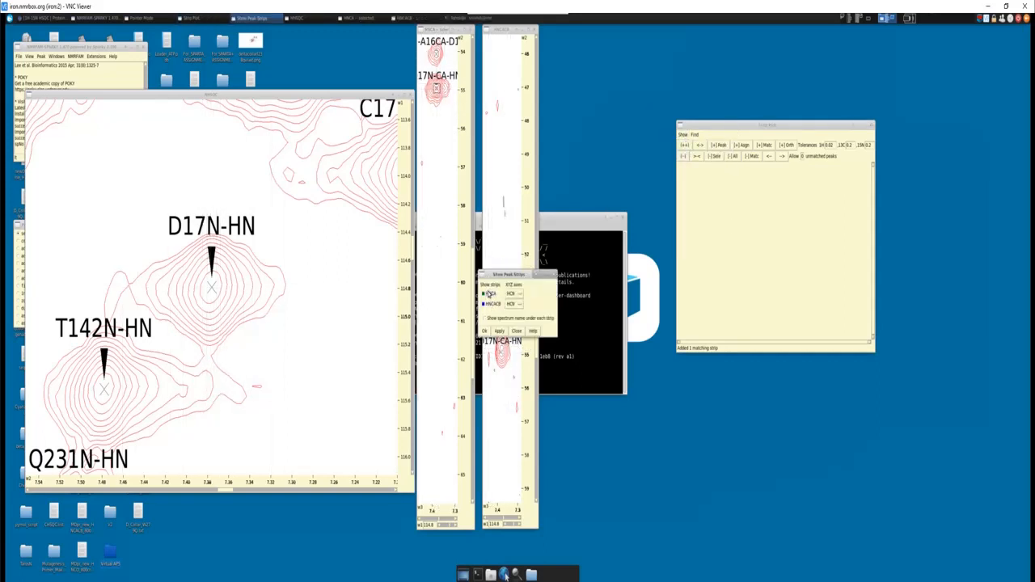
pyautogui.click(484, 331)
# - Add the D17 peak's HNCA strip and its matching strips, widening and repositioning the strip plot window to fit them
pyautogui.click(719, 146)
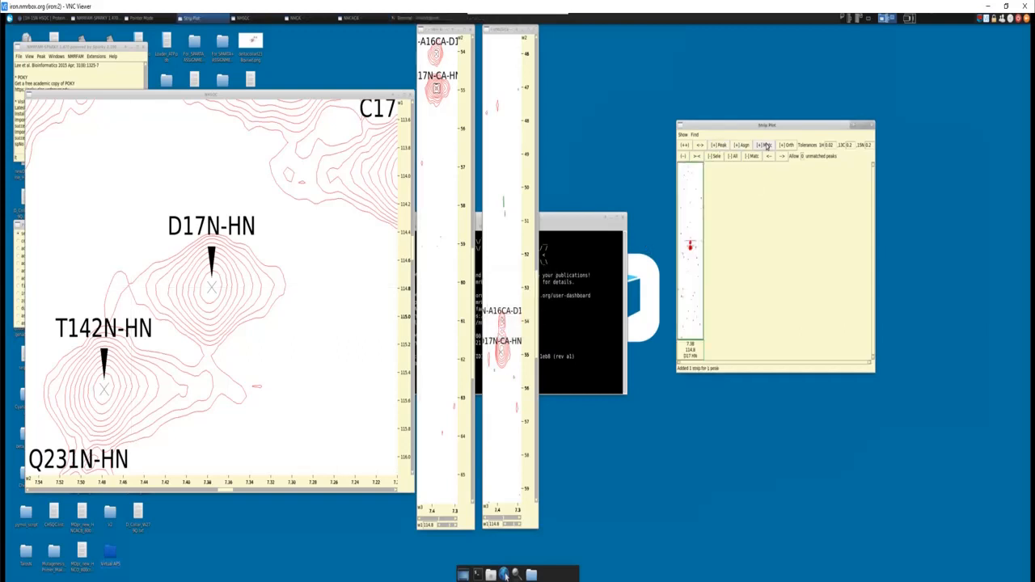
pyautogui.click(765, 146)
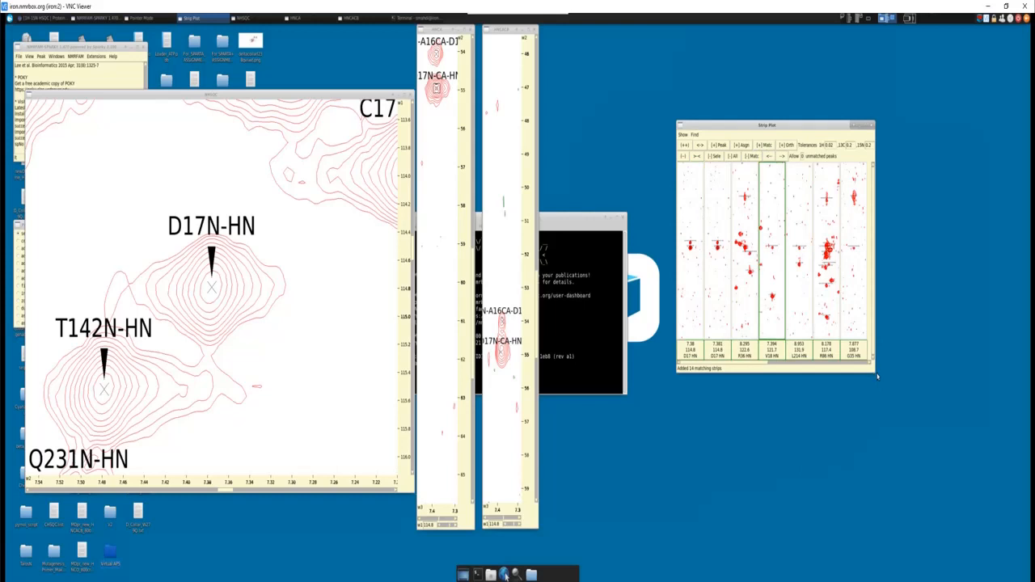
pyautogui.moveTo(875, 375); pyautogui.dragTo(1030, 366)
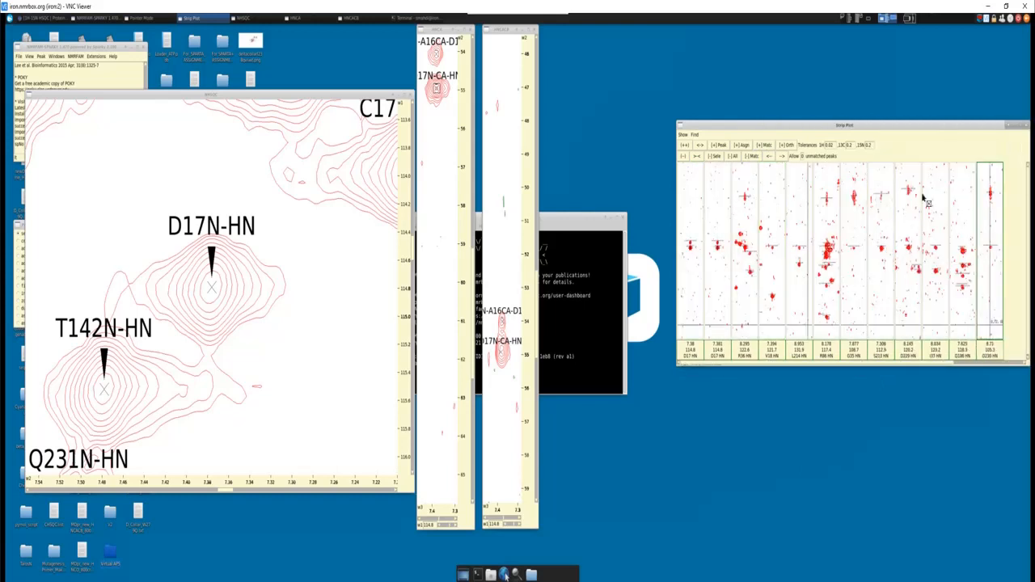
pyautogui.moveTo(896, 130); pyautogui.dragTo(771, 107)
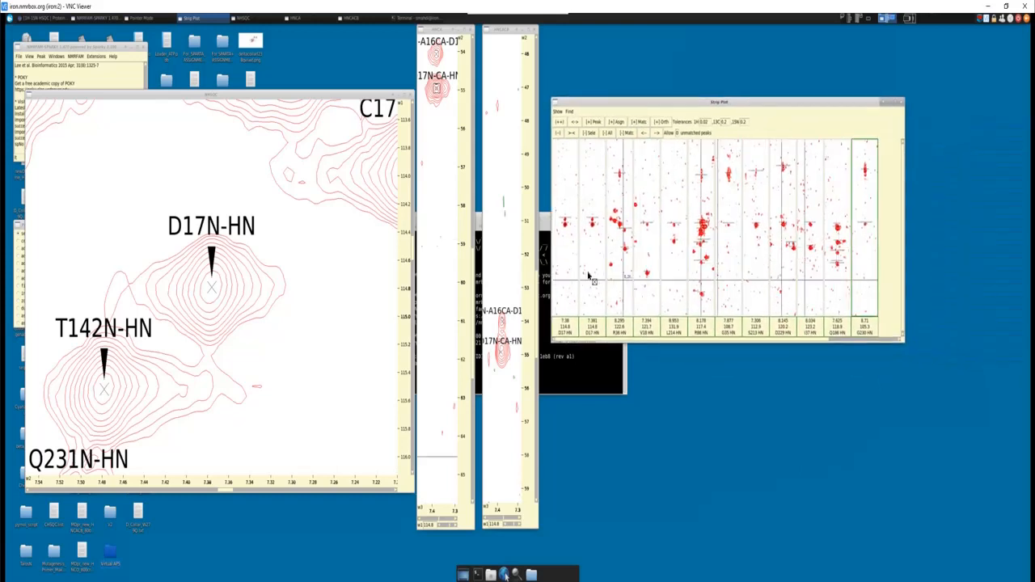
# - Compare the Cα peaks in the enlarged D17 and R36 strips, and remove the R36 strip from the plot
pyautogui.scroll(4, 592, 239)
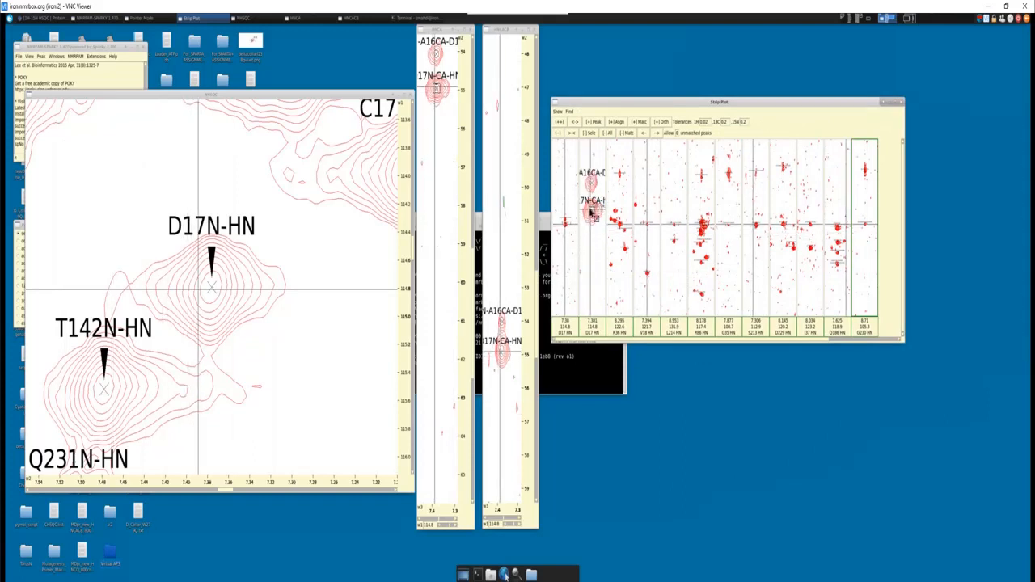
pyautogui.scroll(4, 620, 212)
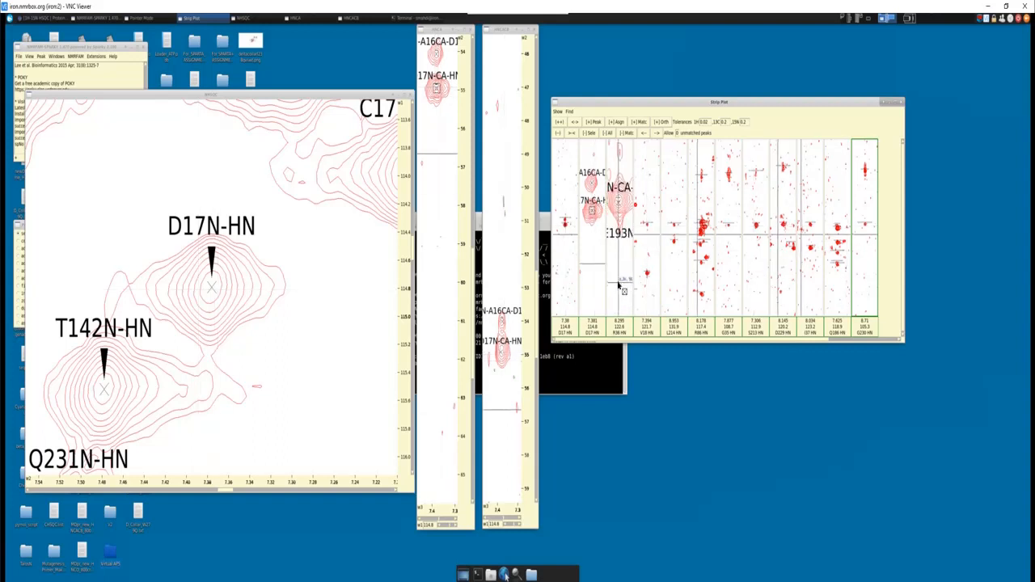
pyautogui.scroll(-3, 620, 214)
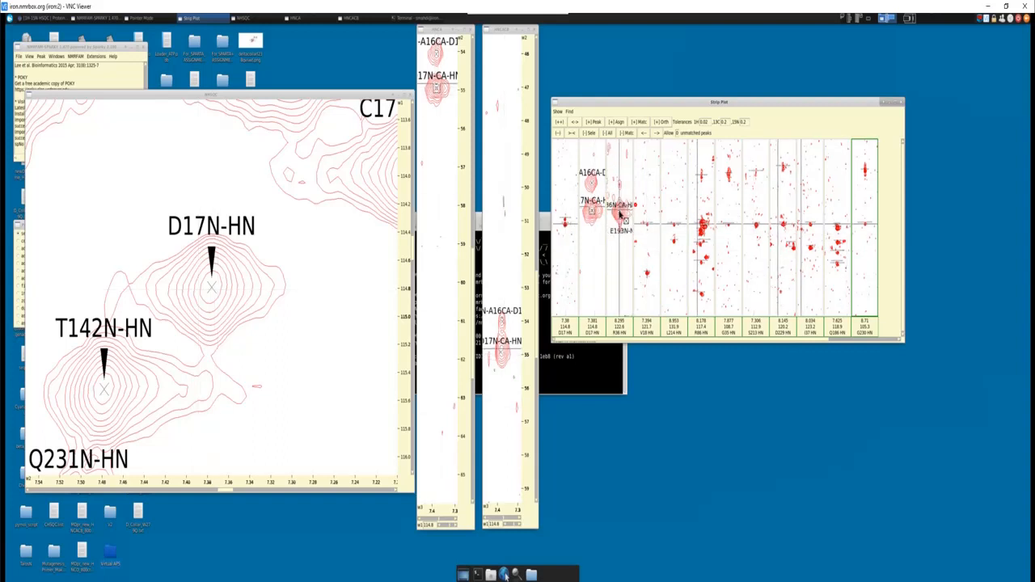
pyautogui.click(625, 275)
pyautogui.scroll(-3, 624, 275)
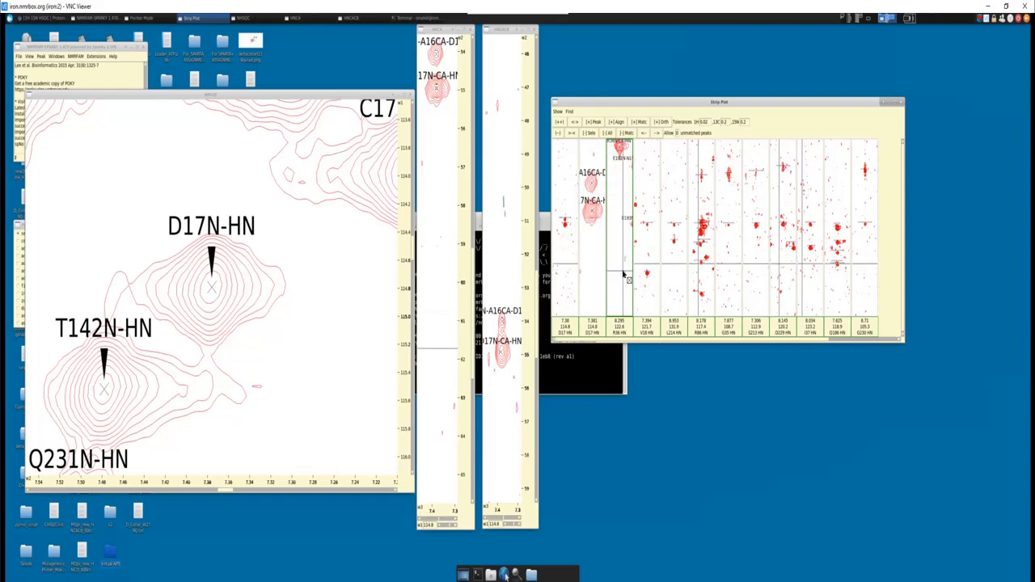
pyautogui.scroll(3, 621, 271)
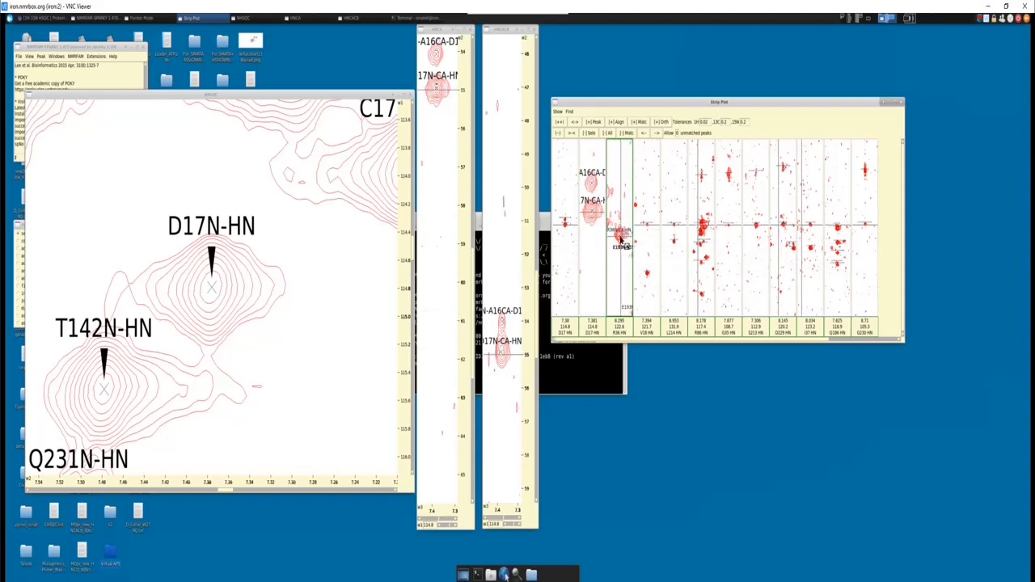
pyautogui.scroll(-3, 620, 235)
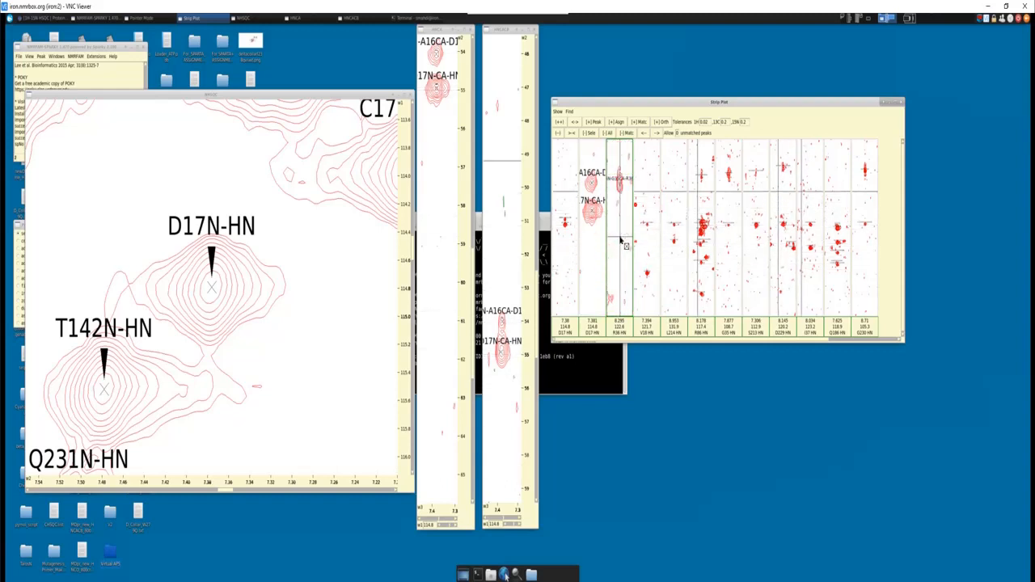
pyautogui.scroll(6, 621, 178)
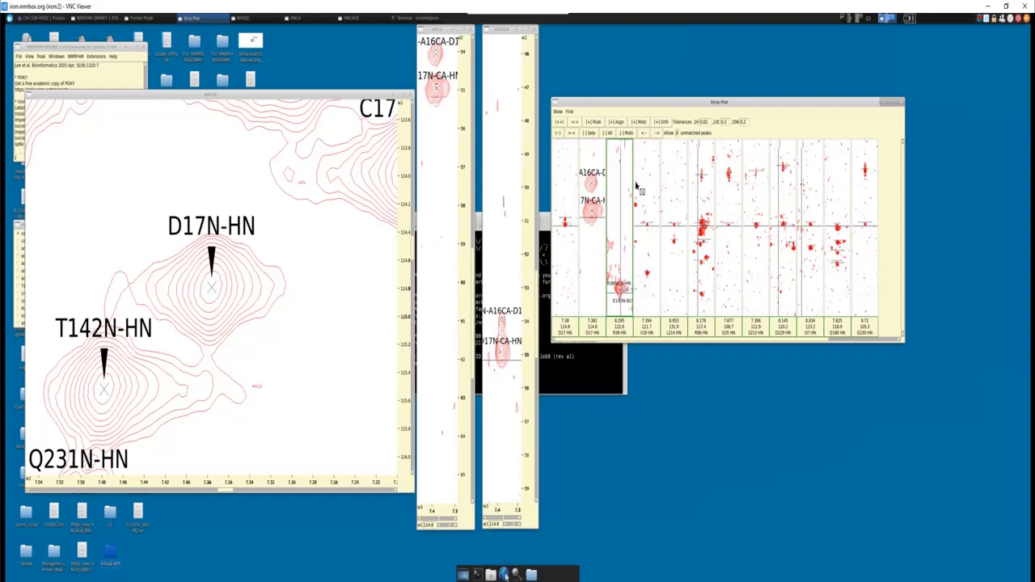
pyautogui.click(590, 134)
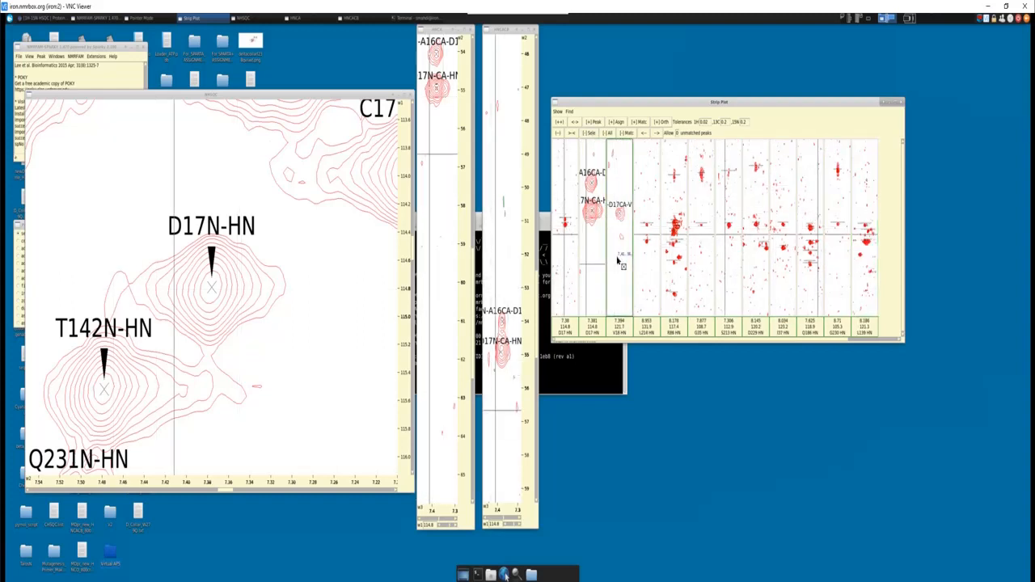
# - Examine the Cα peaks in the V18 and L214 strips for alignment with the D17 Cα peak
pyautogui.click(623, 217)
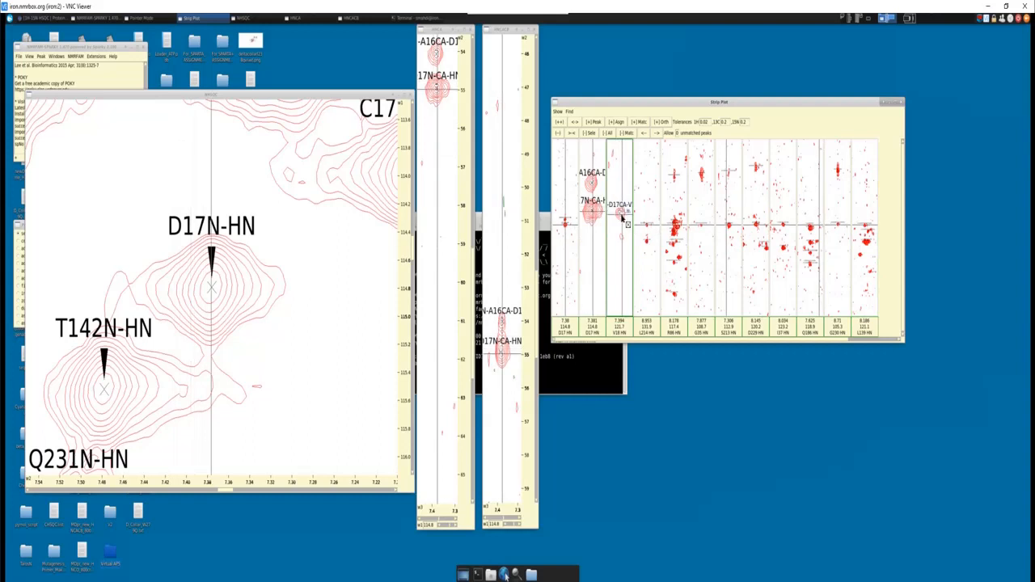
pyautogui.scroll(-7, 622, 218)
pyautogui.scroll(-2, 622, 218)
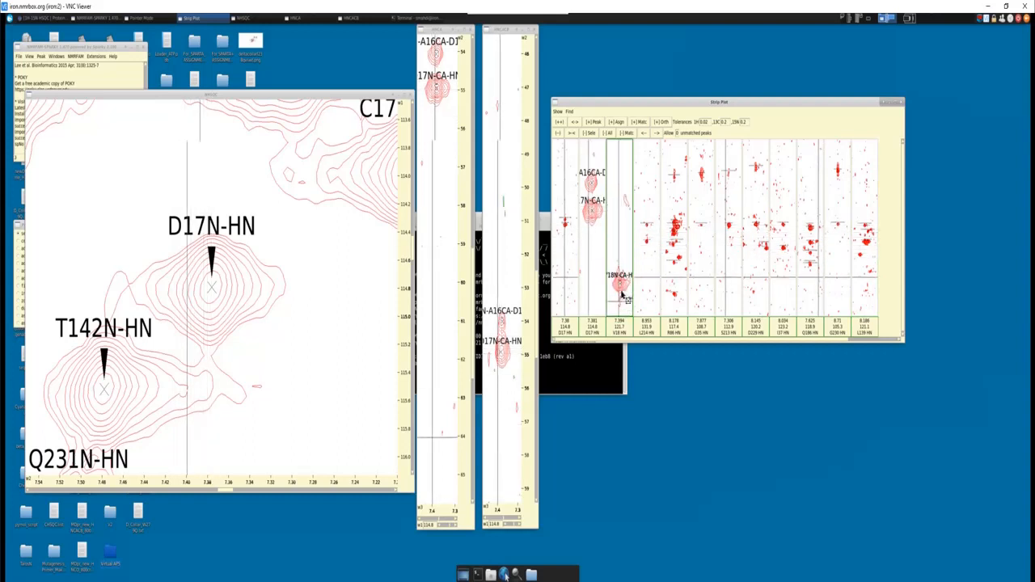
pyautogui.scroll(-2, 619, 235)
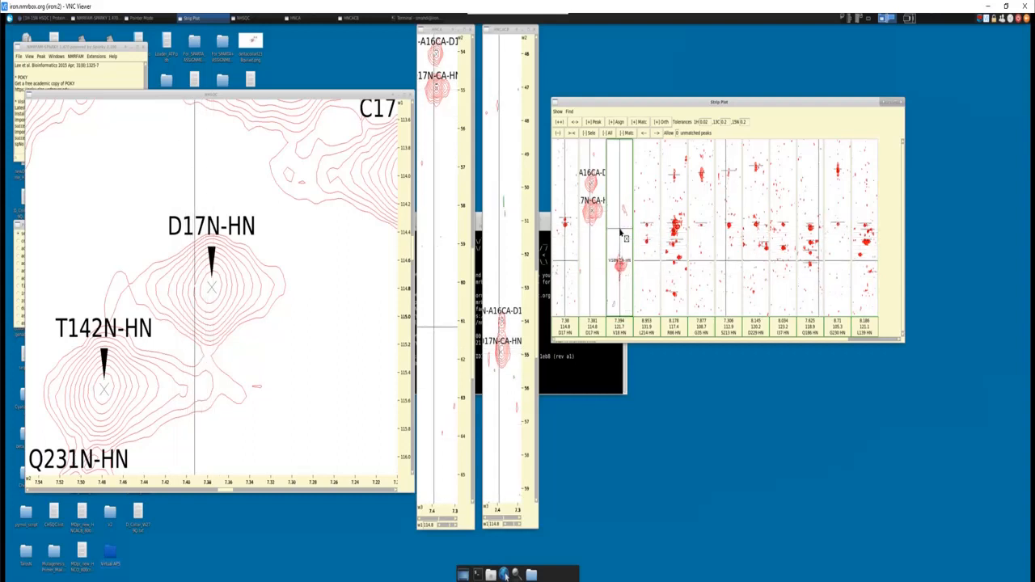
pyautogui.scroll(3, 652, 274)
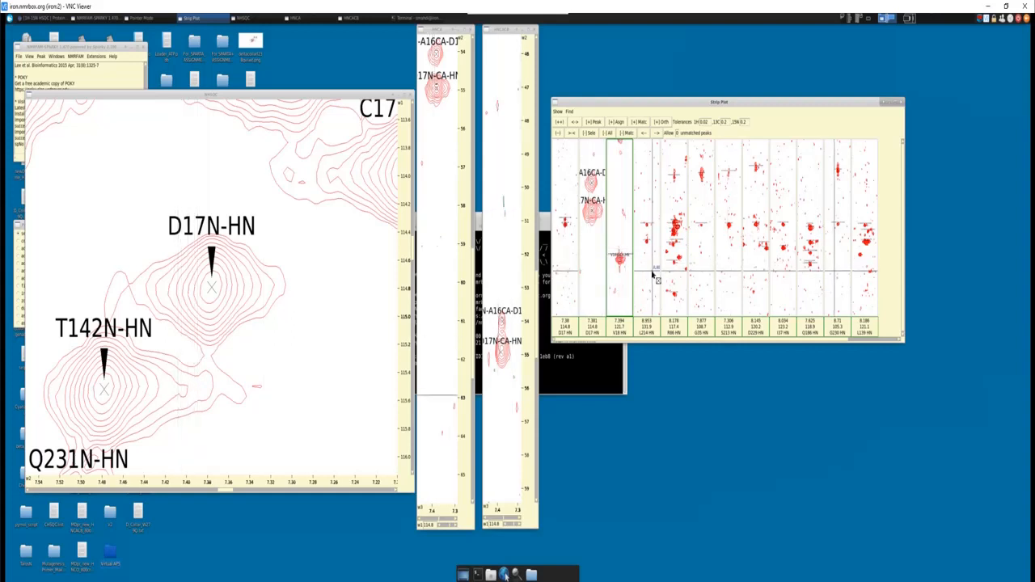
pyautogui.scroll(2, 648, 251)
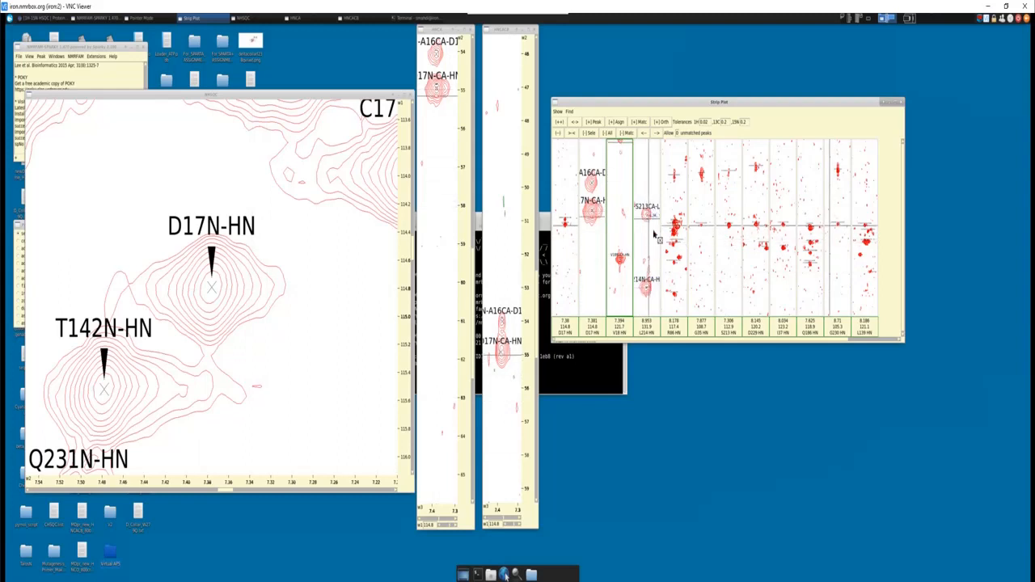
# - Enlarge the crowded strip at 8.178/117.4 ppm and move its overlapping L108 and 236CA labels off the matching peak
pyautogui.scroll(3, 672, 263)
pyautogui.scroll(3, 673, 243)
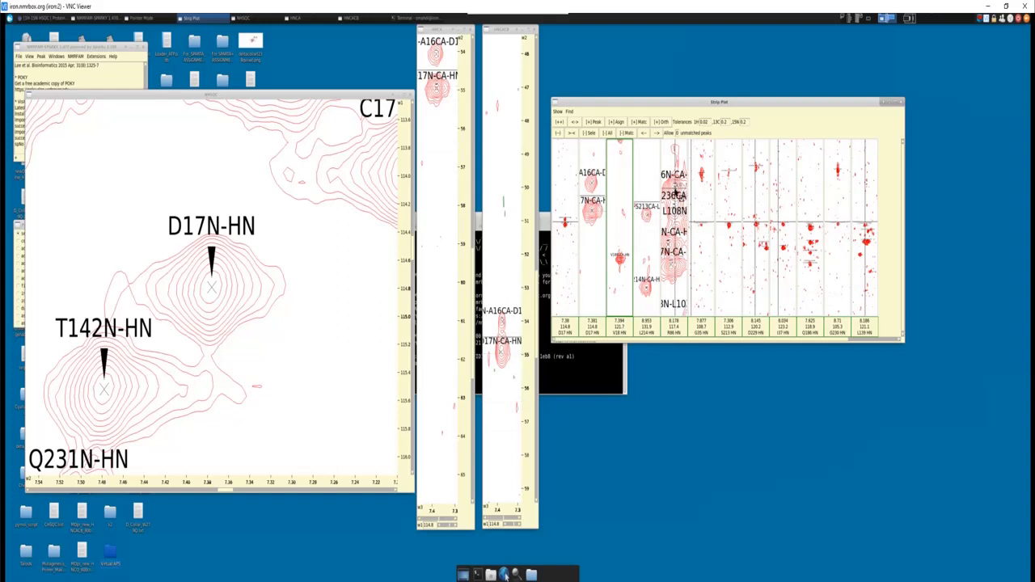
pyautogui.click(670, 237)
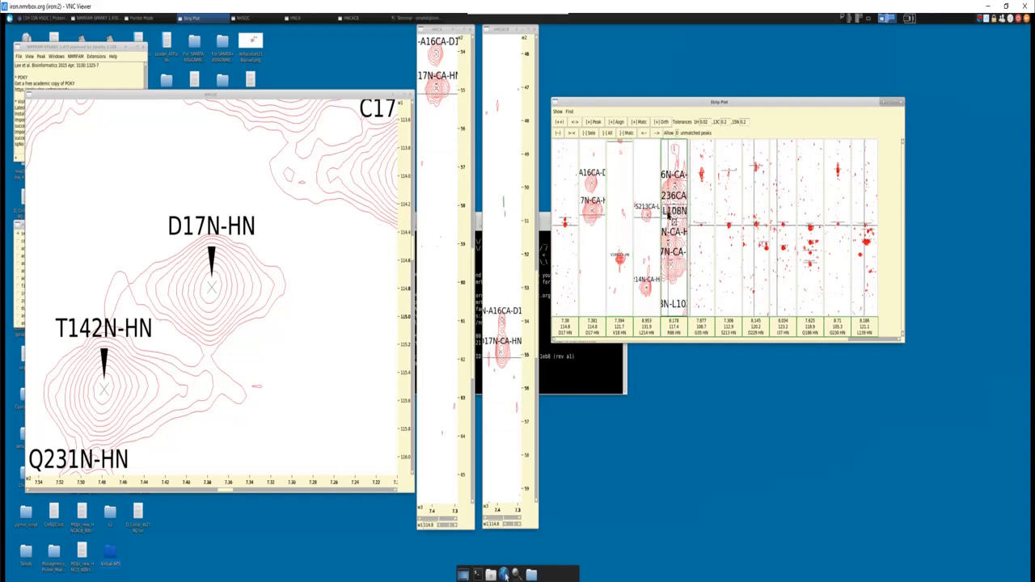
pyautogui.moveTo(678, 211); pyautogui.dragTo(678, 235)
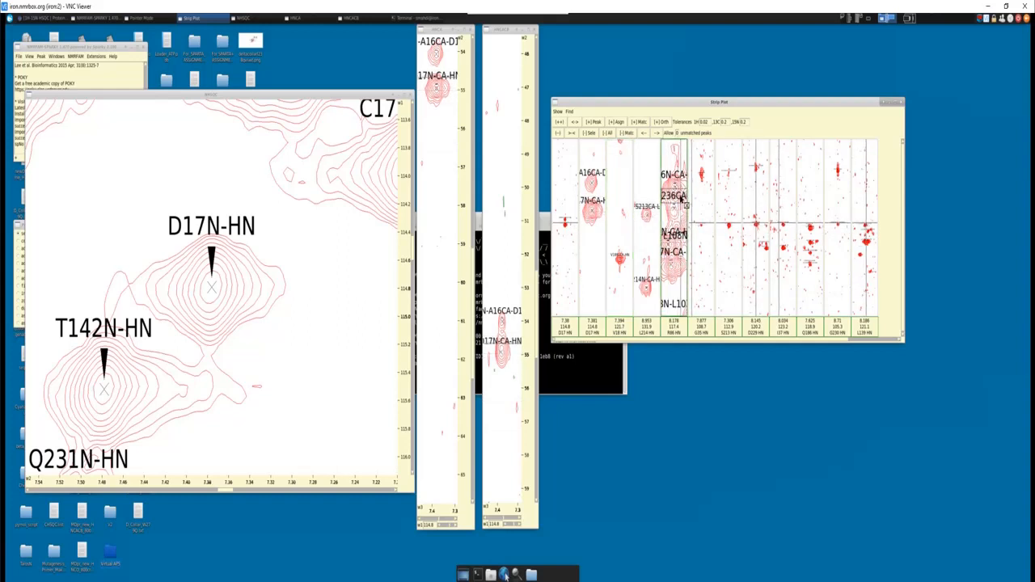
pyautogui.moveTo(678, 196); pyautogui.dragTo(676, 231)
pyautogui.scroll(-3, 675, 219)
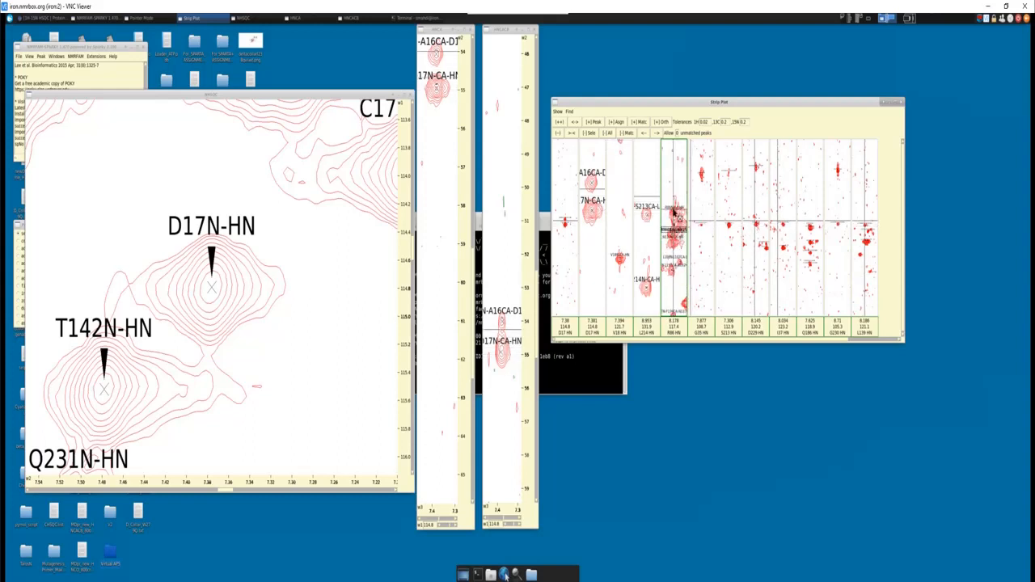
pyautogui.scroll(4, 675, 216)
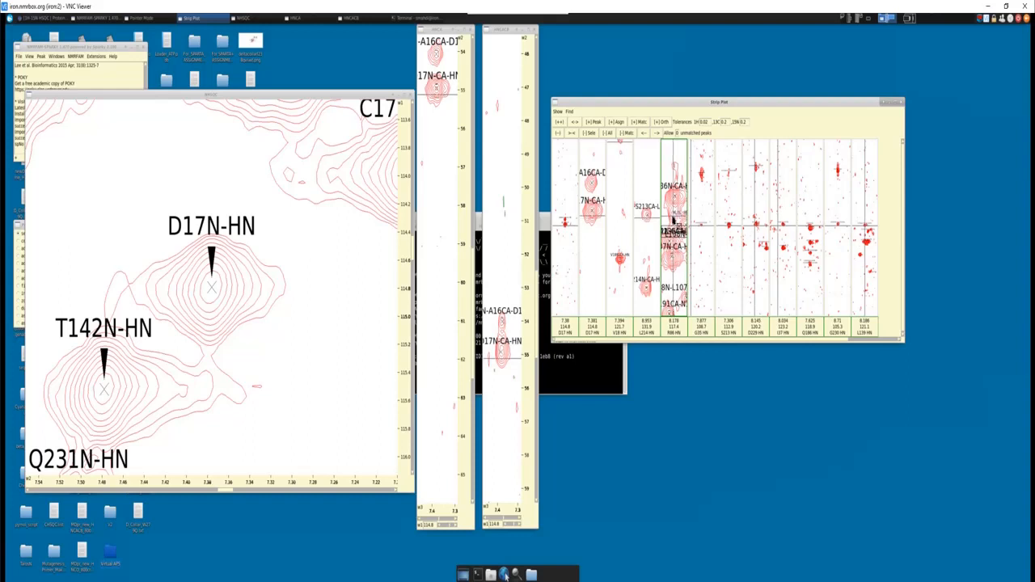
# - Examine the L34CA-G35 peak and the other Cα peak in the G35 strip
pyautogui.scroll(4, 705, 245)
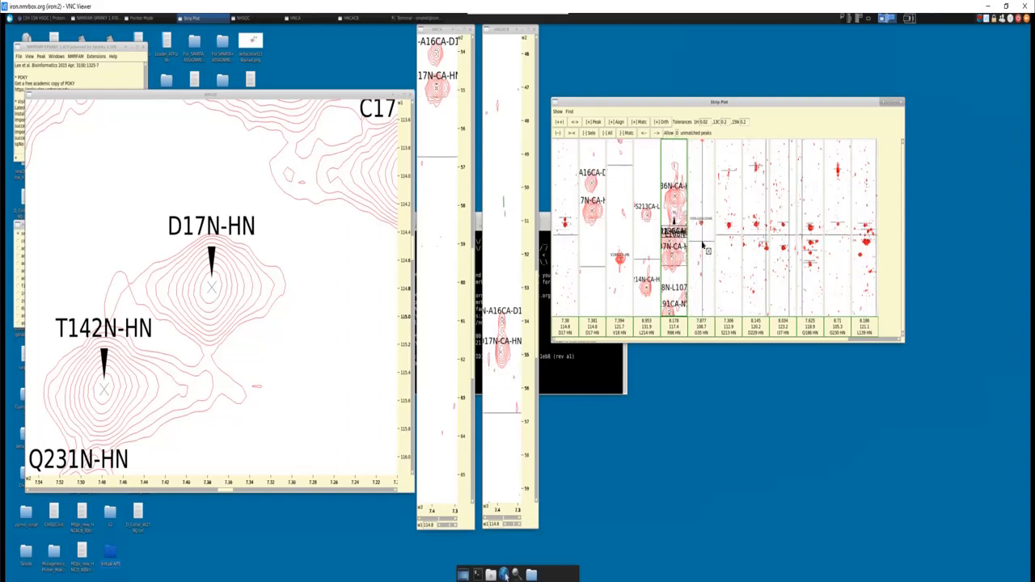
pyautogui.click(703, 229)
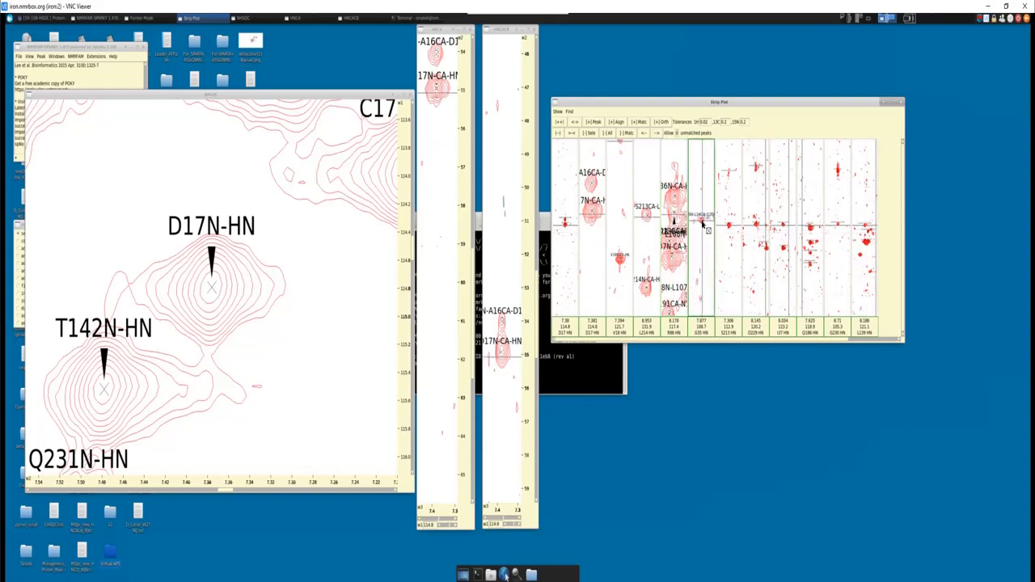
pyautogui.scroll(5, 703, 224)
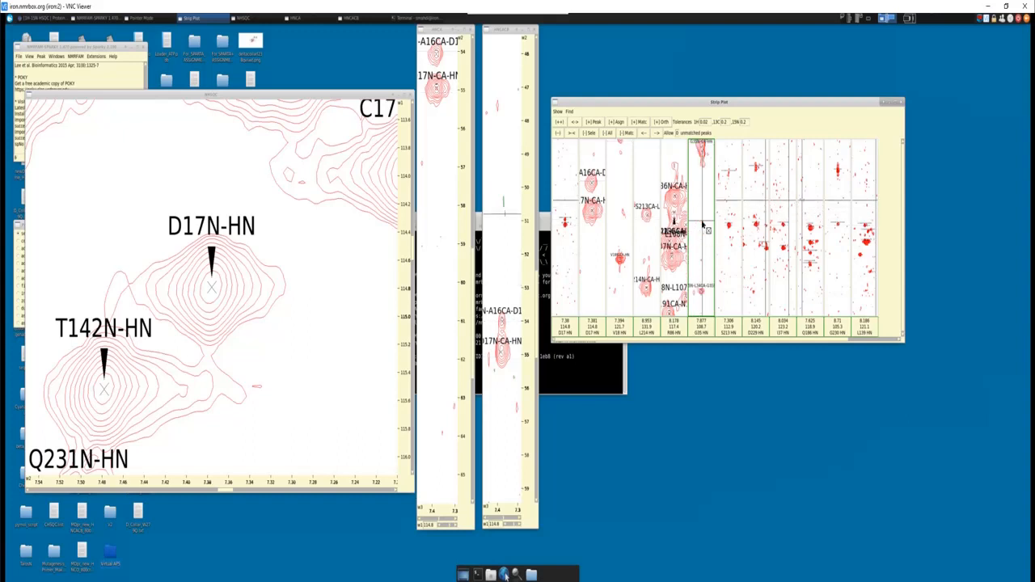
pyautogui.scroll(-3, 702, 189)
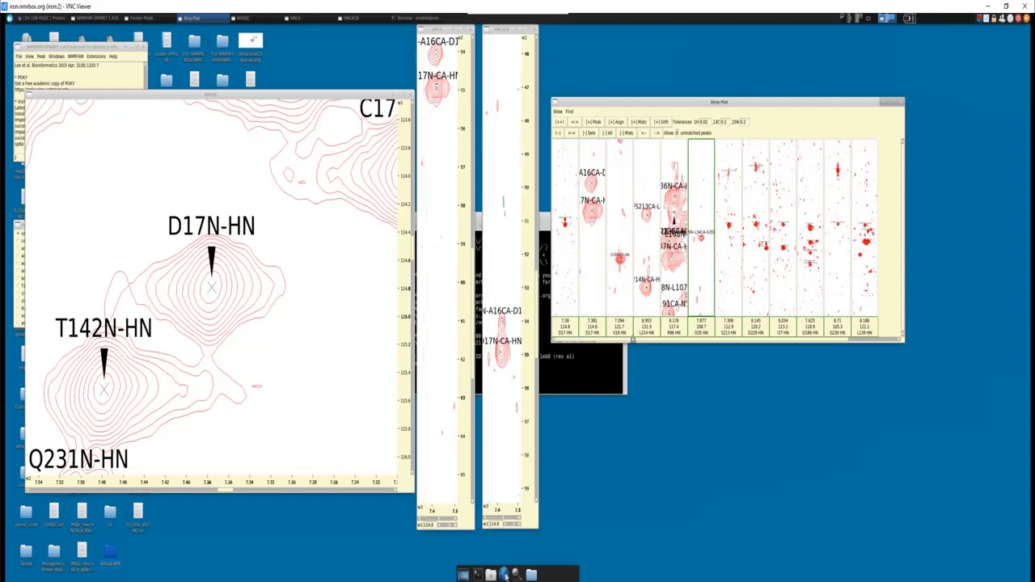
# - Make the strip plot window taller and look through the remaining matching strips up to the last one and back
pyautogui.moveTo(633, 342); pyautogui.dragTo(632, 387)
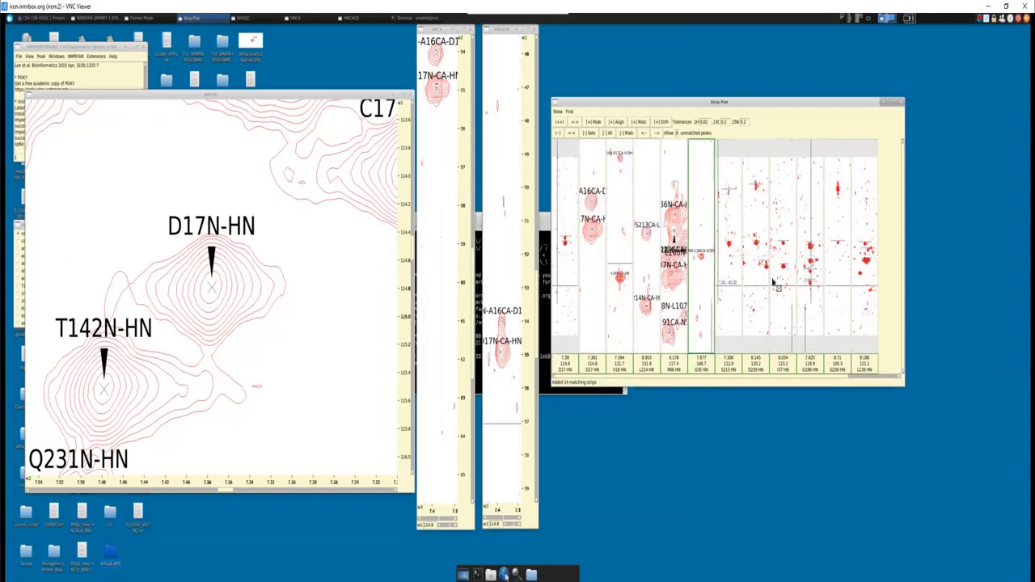
pyautogui.moveTo(840, 377); pyautogui.dragTo(899, 378)
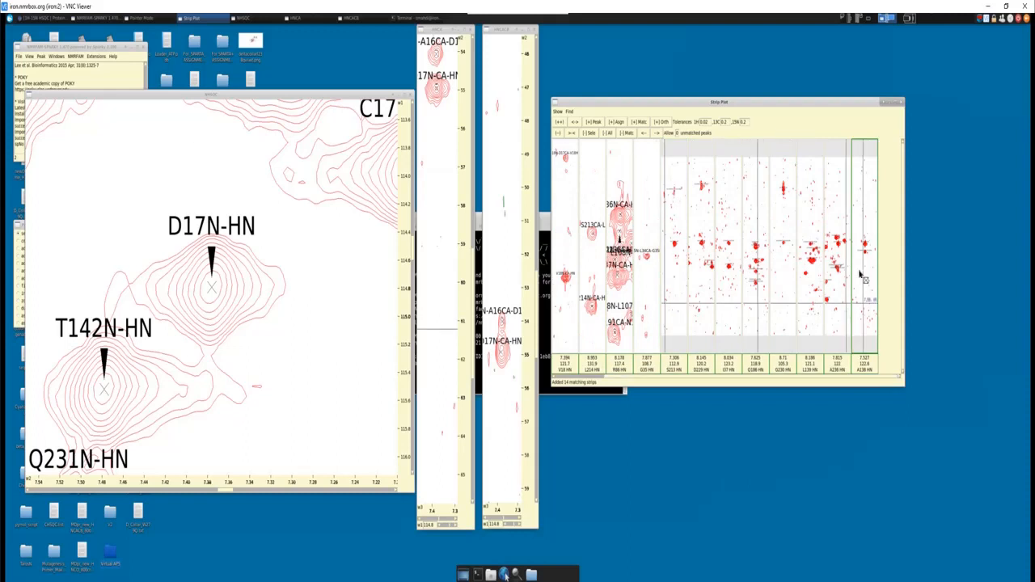
pyautogui.moveTo(749, 378); pyautogui.dragTo(624, 381)
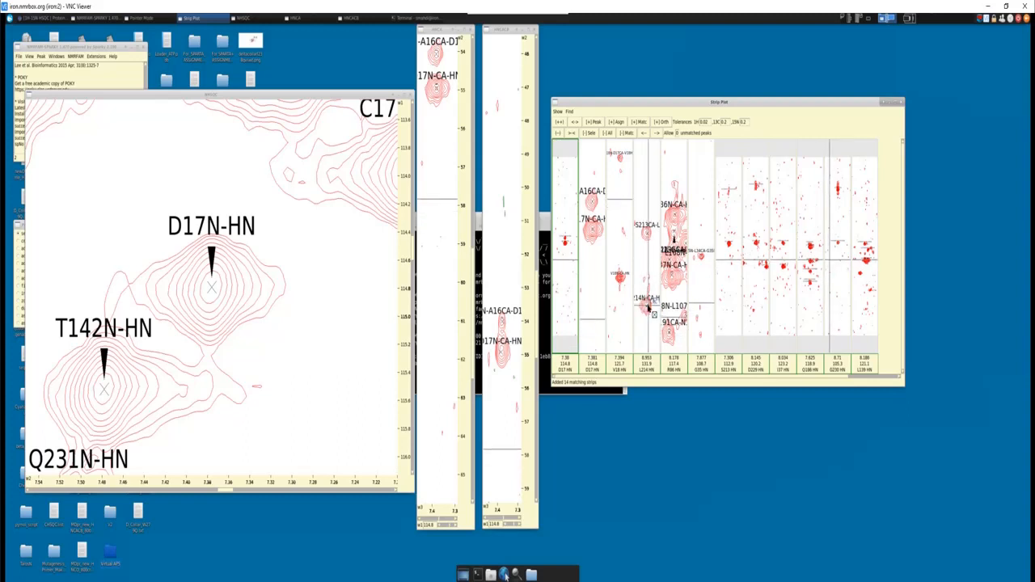
# - Remove the S213 and D229 strips from the strip plot
pyautogui.click(733, 285)
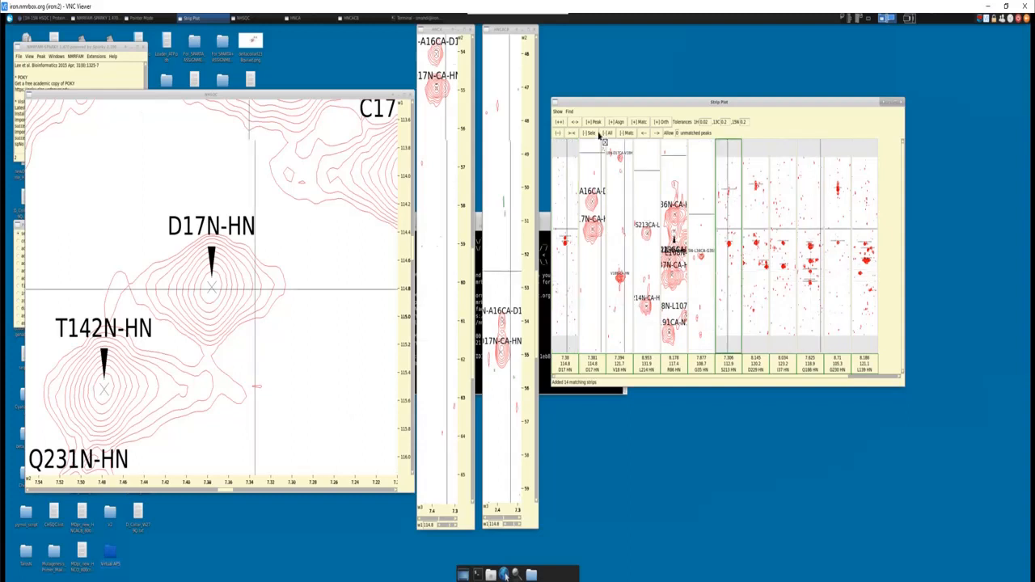
pyautogui.click(595, 135)
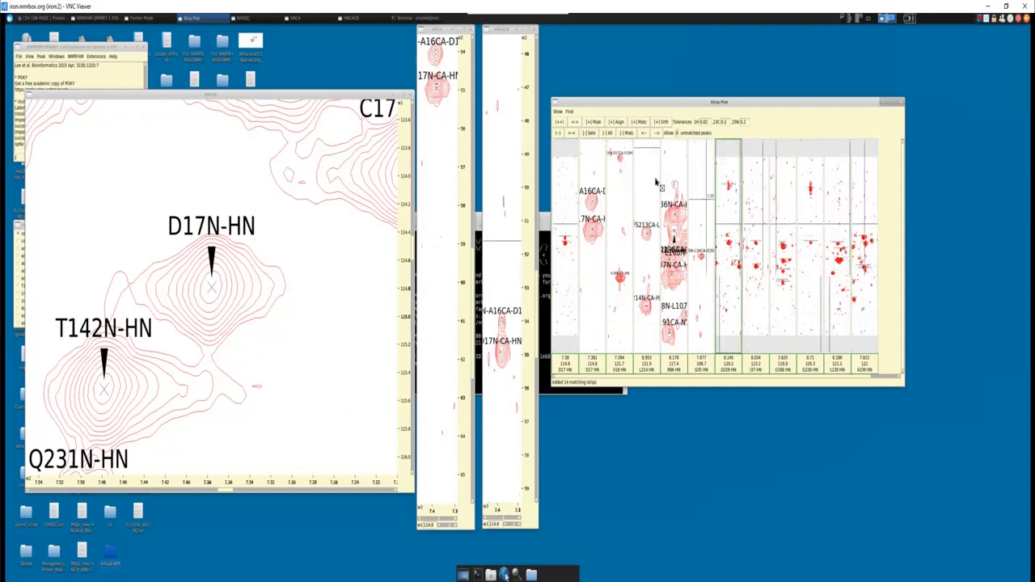
pyautogui.click(586, 134)
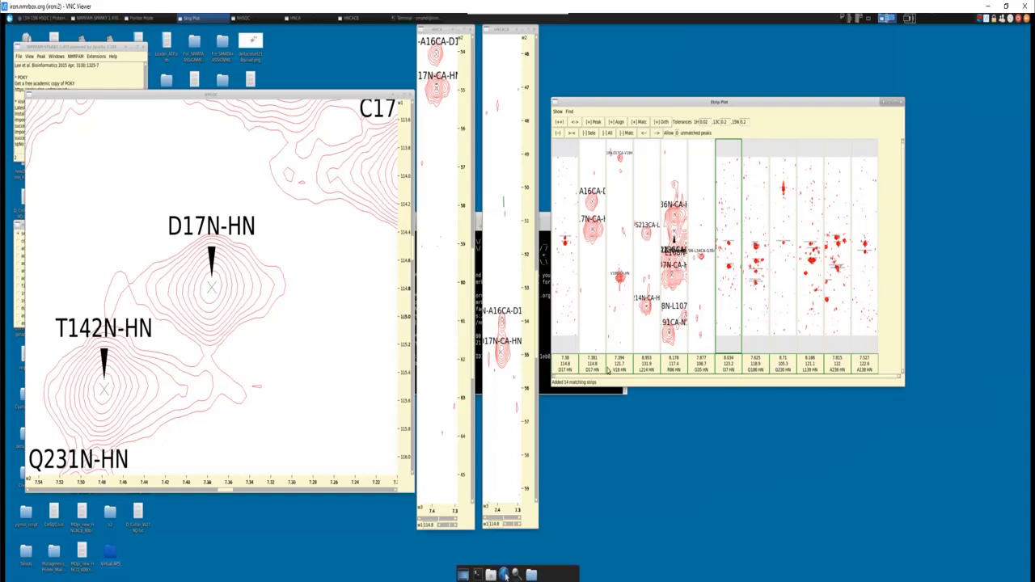
# - Remove the matching strips from the 8.178/117.4 ppm strip through the G230 strip from the strip plot
pyautogui.click(627, 340)
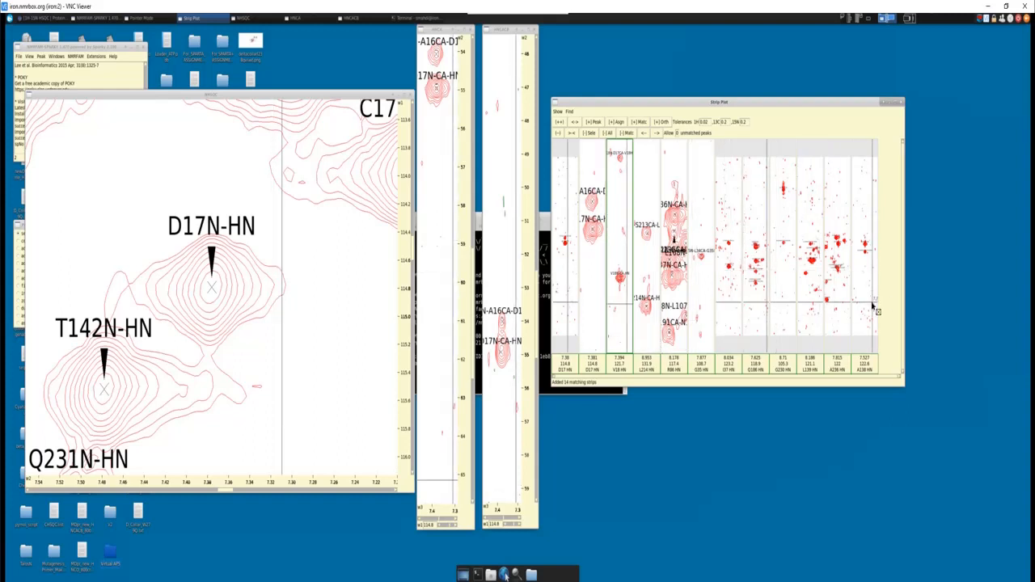
pyautogui.click(672, 184)
pyautogui.click(592, 133)
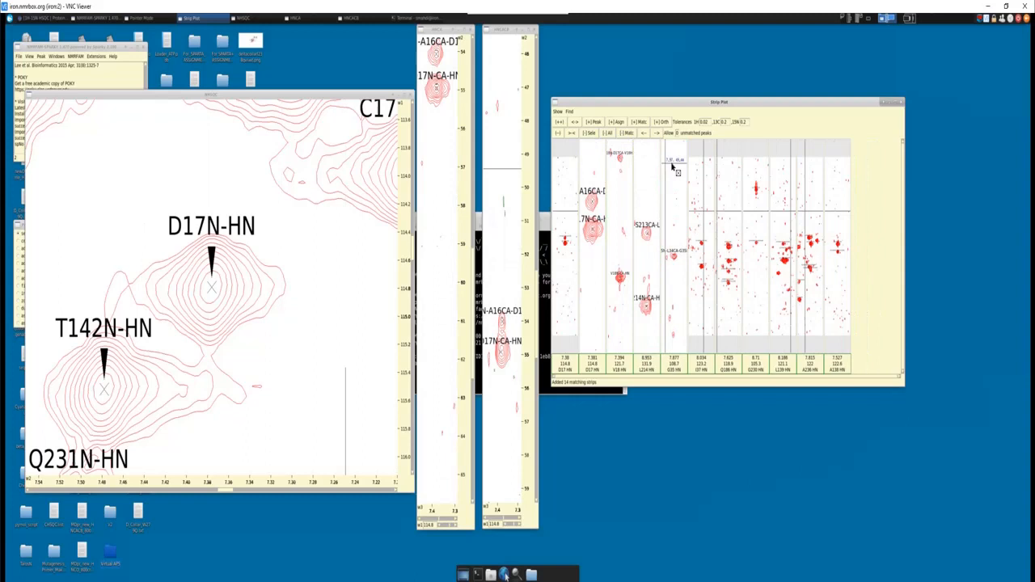
pyautogui.click(589, 135)
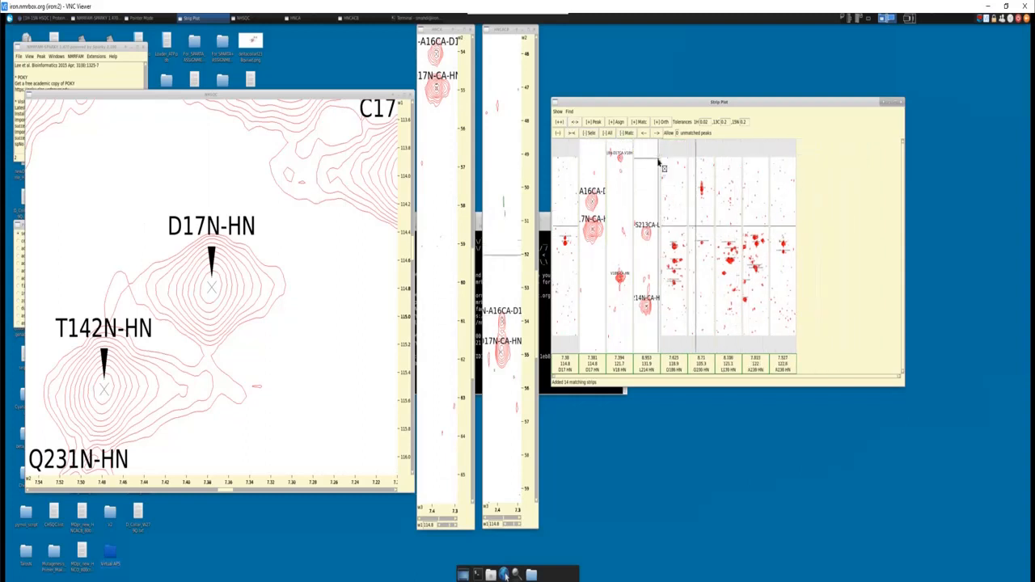
pyautogui.click(591, 134)
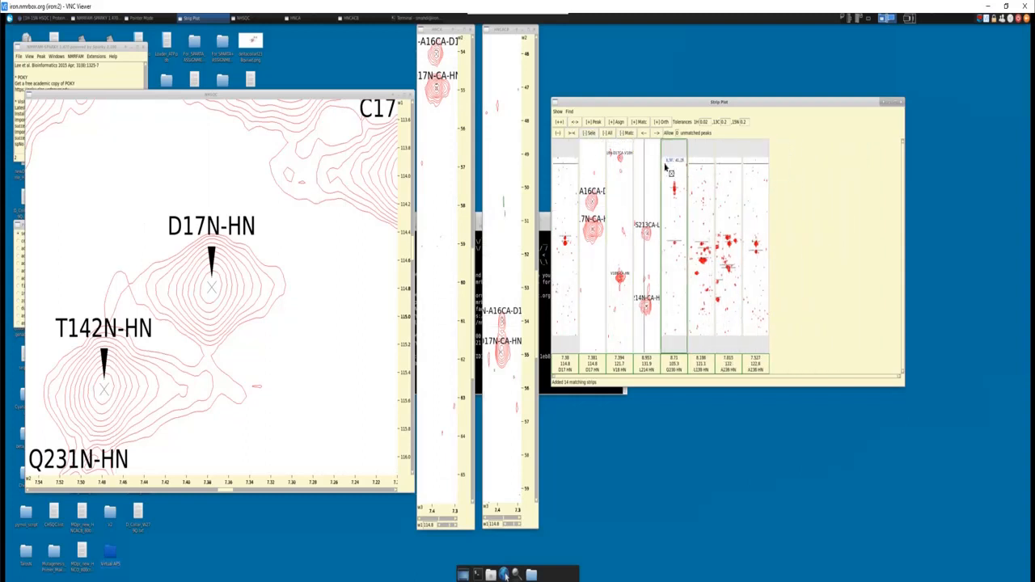
pyautogui.click(591, 133)
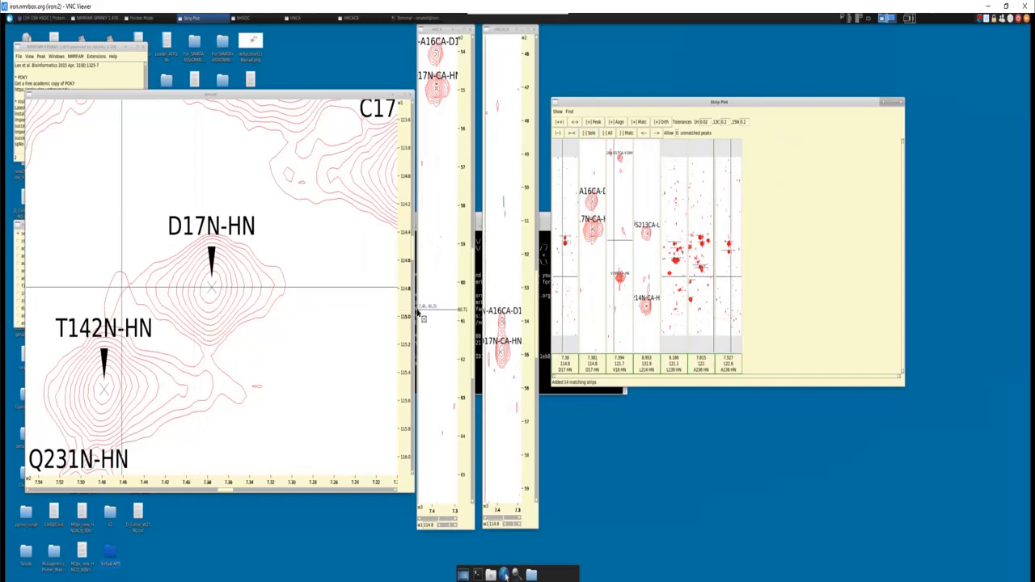
# - Remove the last three matching strips, 8.186/121.1 ppm through 7.527/122.8 ppm, and close the strip plot, returning to the NHSQC spectrum
pyautogui.click(589, 136)
pyautogui.click(678, 194)
pyautogui.click(590, 134)
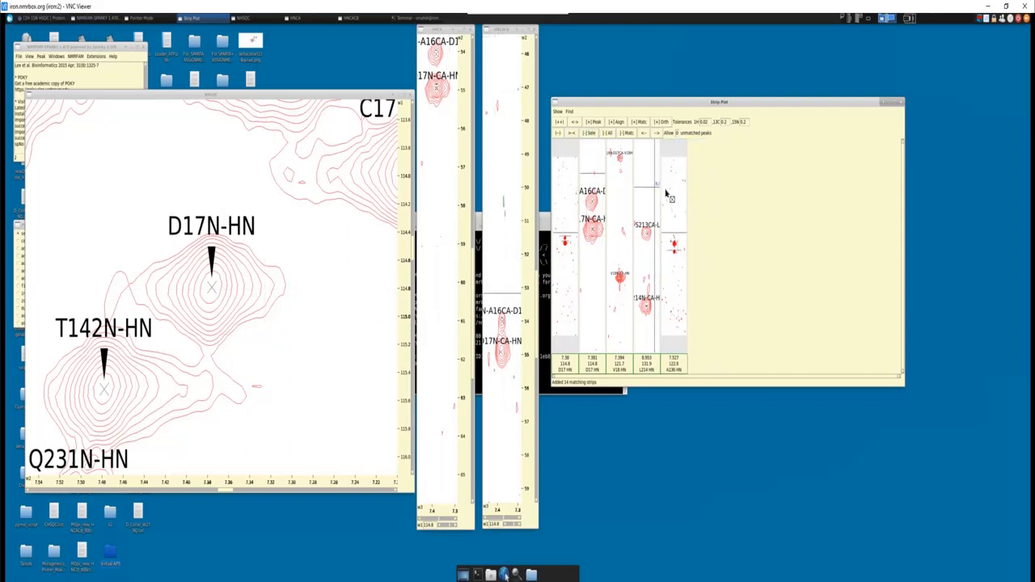
pyautogui.click(666, 192)
pyautogui.click(589, 135)
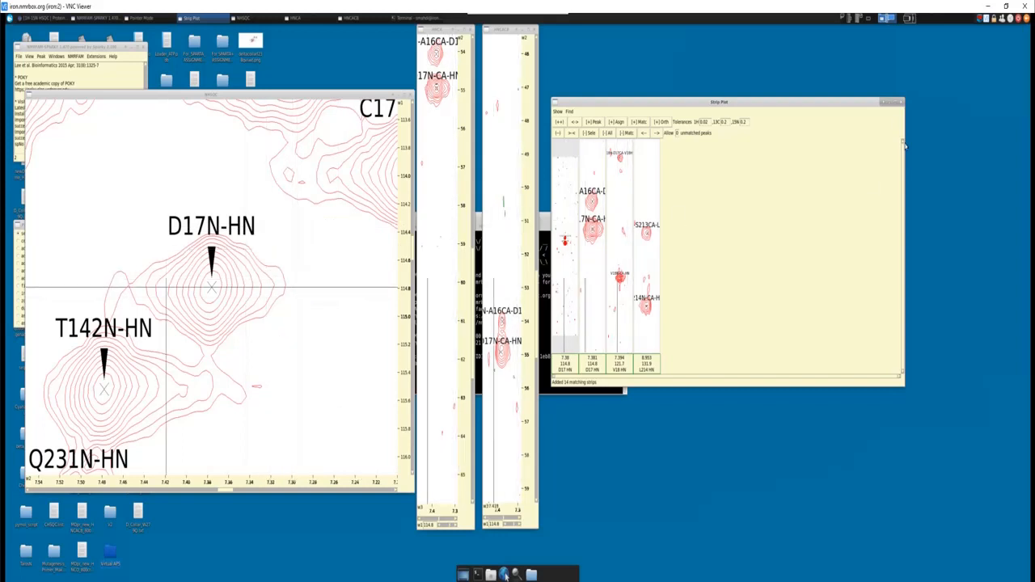
pyautogui.click(902, 103)
pyautogui.click(337, 269)
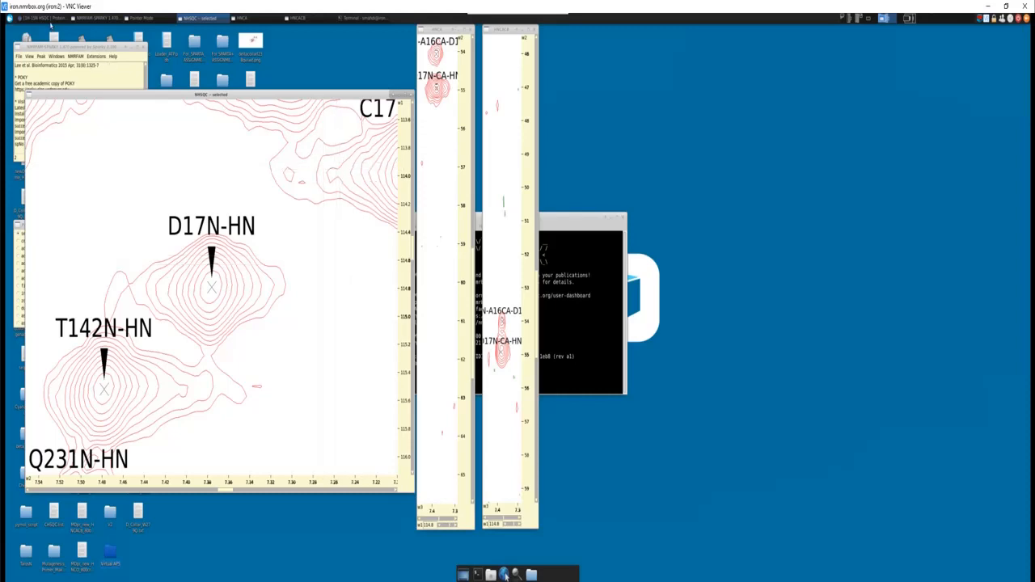
# - Switch to the Protein NMR website in the browser and look through its Assignment Theory page
pyautogui.click(48, 22)
pyautogui.scroll(5, 736, 277)
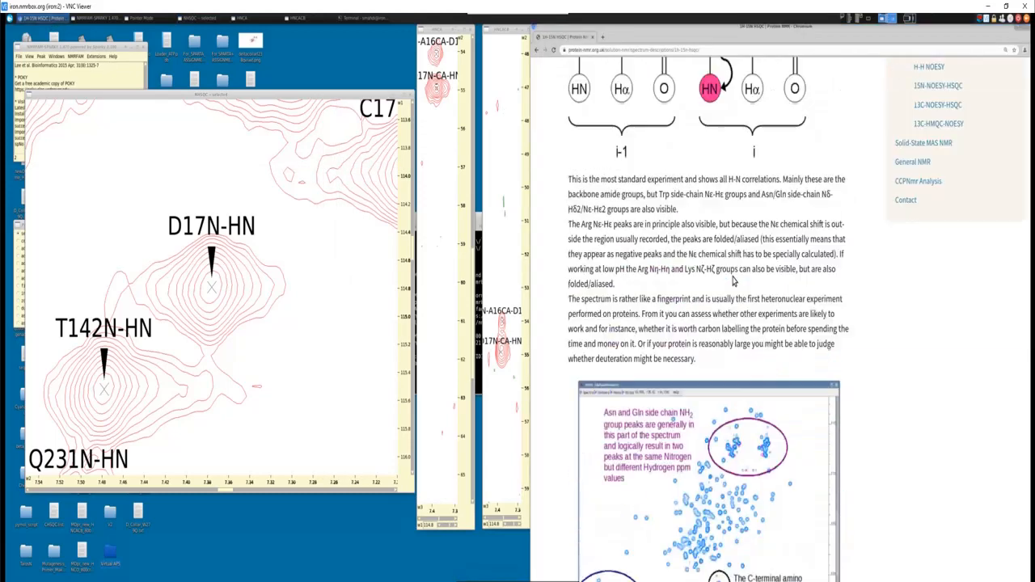
pyautogui.scroll(4, 734, 281)
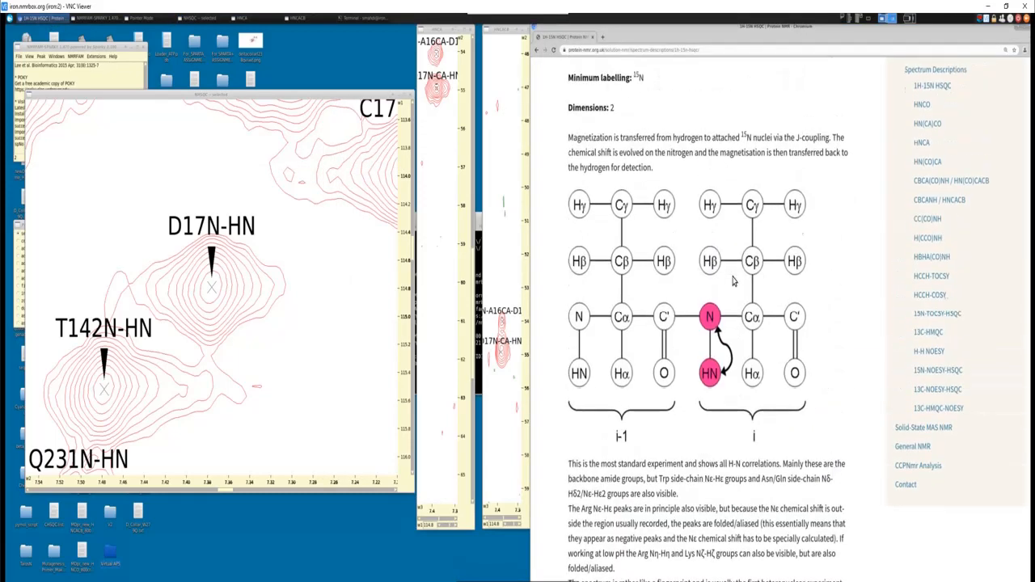
pyautogui.scroll(1, 732, 282)
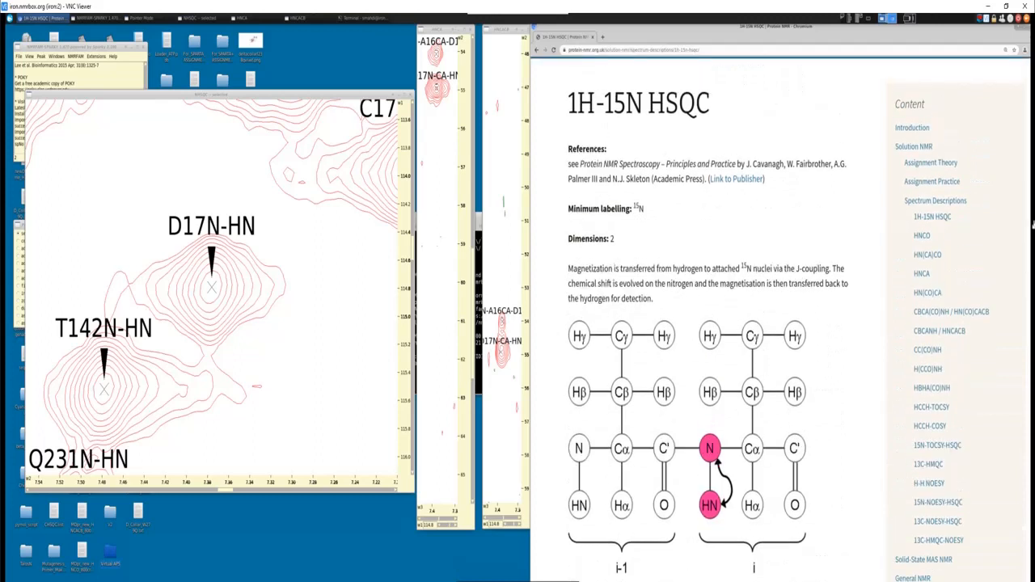
pyautogui.click(951, 165)
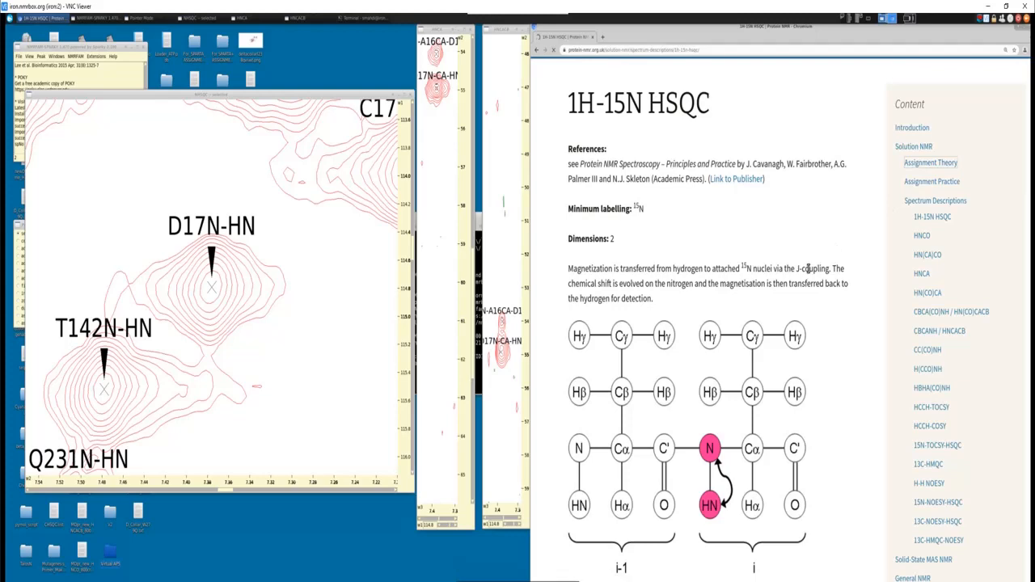
pyautogui.scroll(-6, 808, 281)
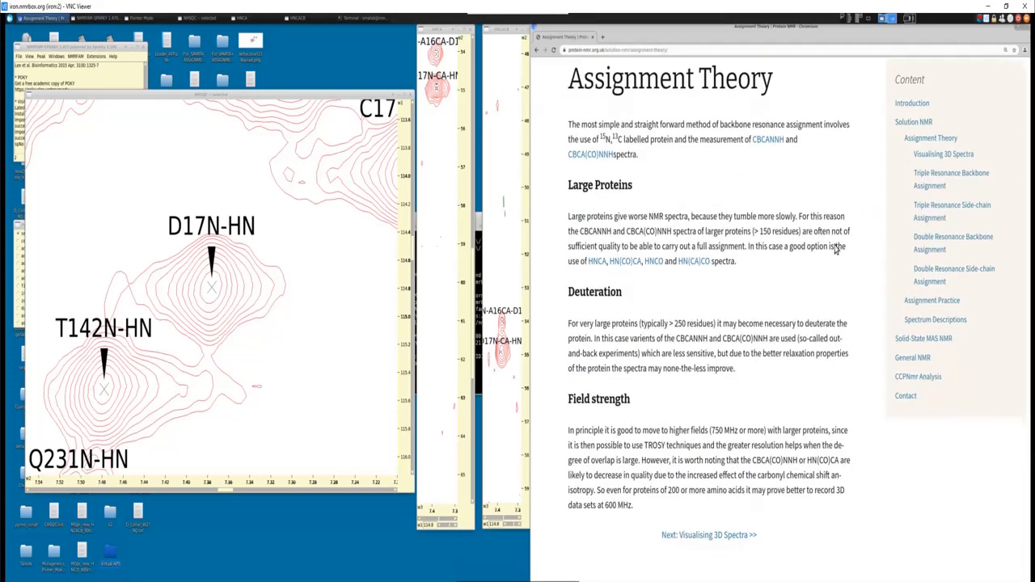
pyautogui.scroll(2, 873, 211)
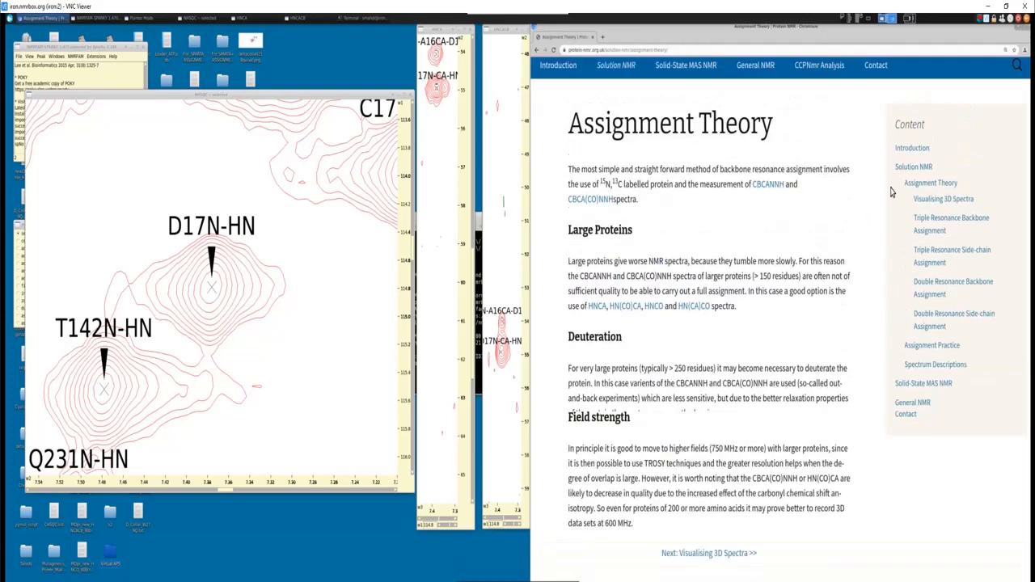
# - Glance at the Visualising 3D Spectra page and open the Triple Resonance Backbone Assignment page
pyautogui.click(962, 201)
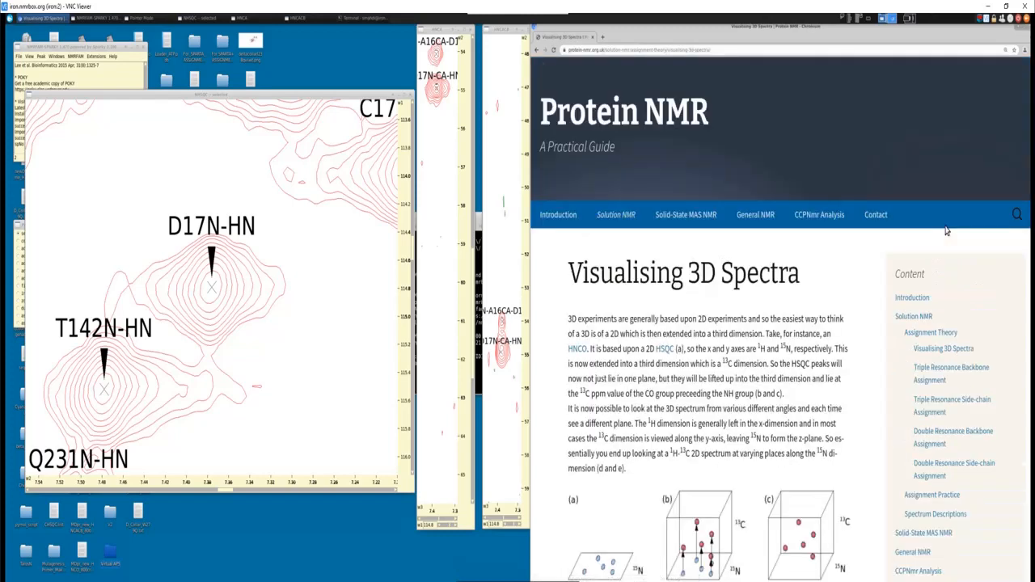
pyautogui.scroll(-1, 943, 274)
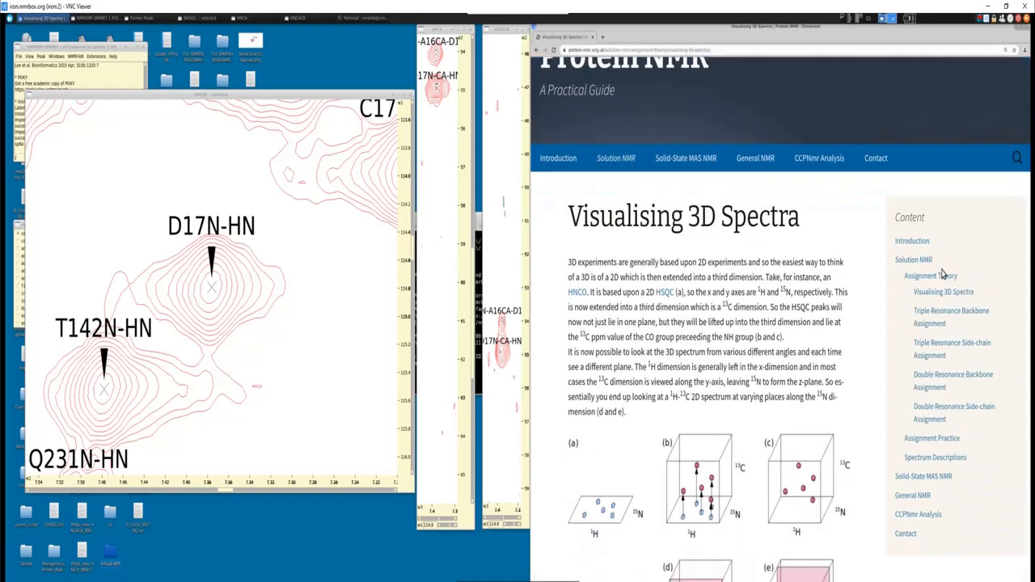
pyautogui.click(942, 319)
# - Examine the CBCANNH/CBCA(CO)NNH linking diagram and the Cα/Cβ strip scheme, and return to the Sparky spectra
pyautogui.scroll(-3, 669, 397)
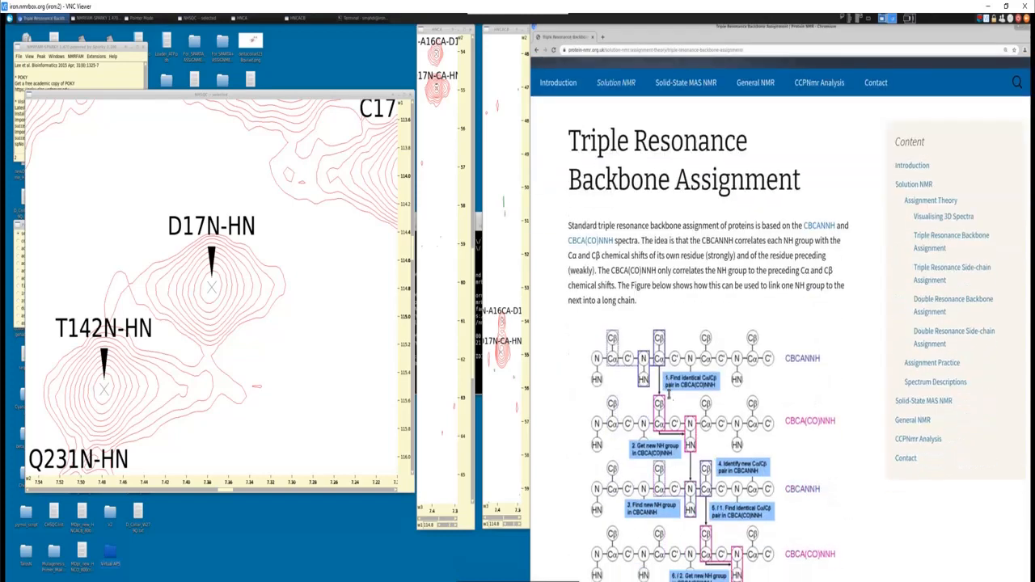
pyautogui.scroll(-5, 668, 398)
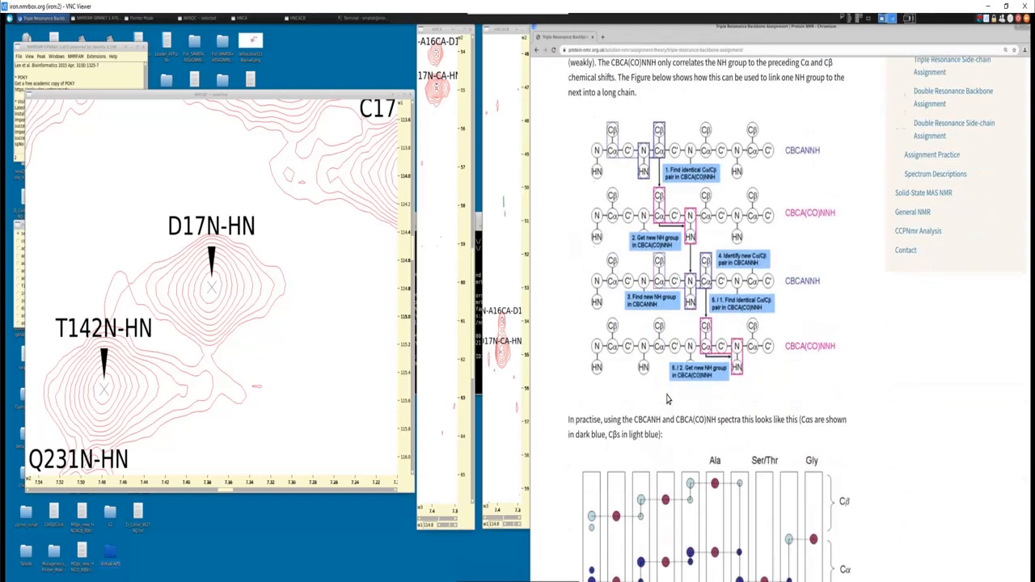
pyautogui.scroll(-1, 669, 399)
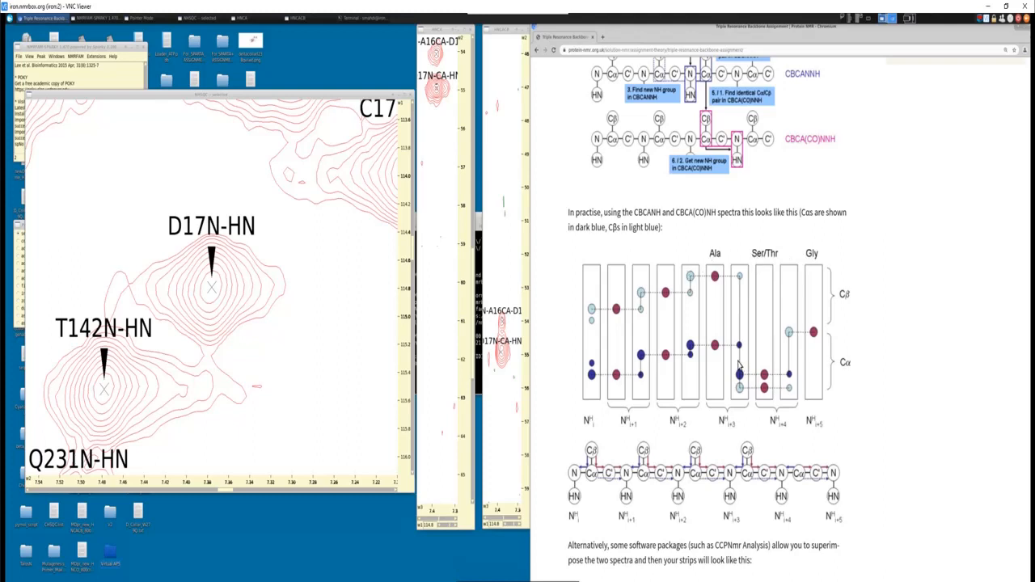
pyautogui.scroll(-1, 741, 365)
pyautogui.scroll(4, 736, 365)
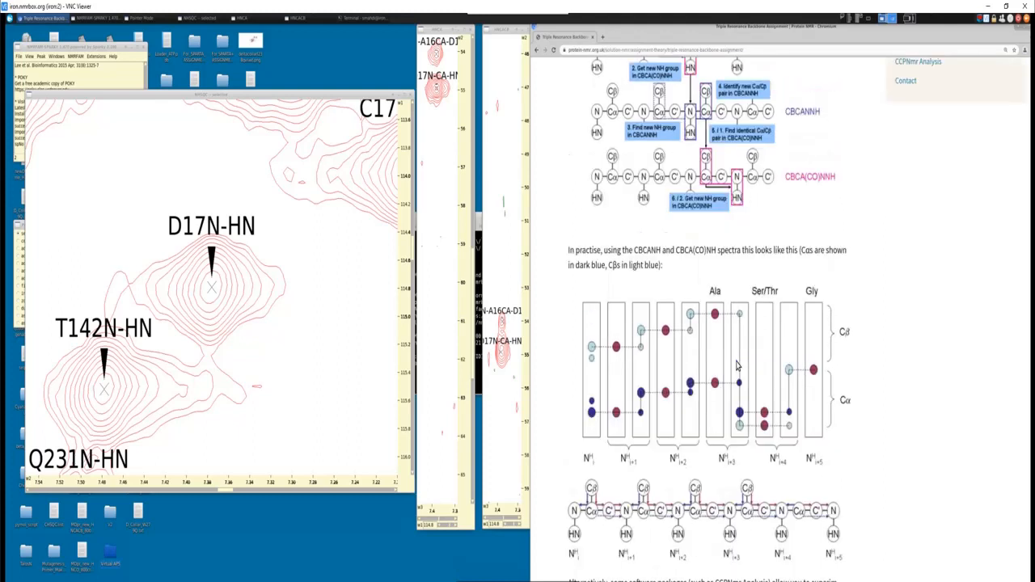
pyautogui.scroll(4, 737, 366)
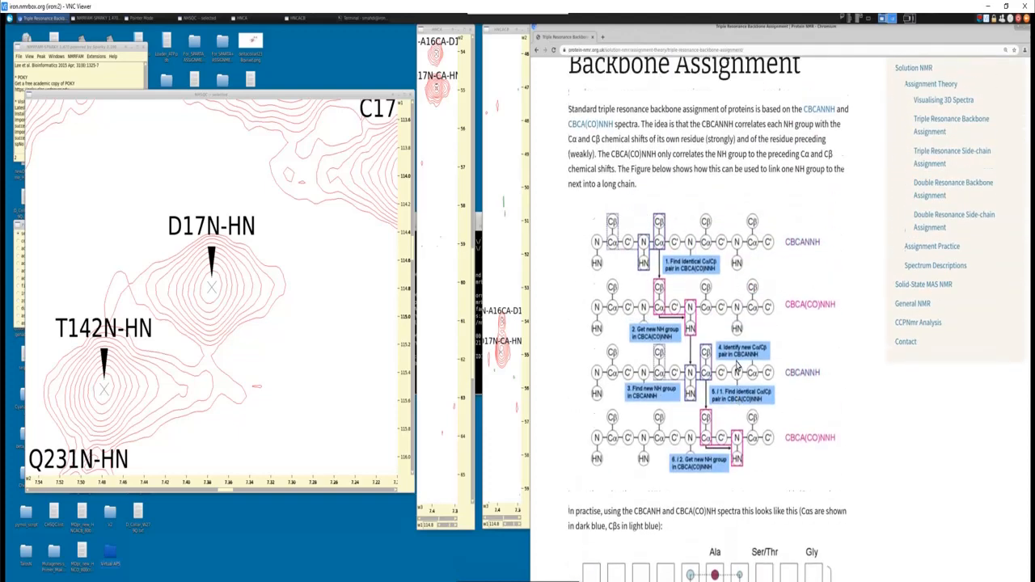
pyautogui.click(1024, 28)
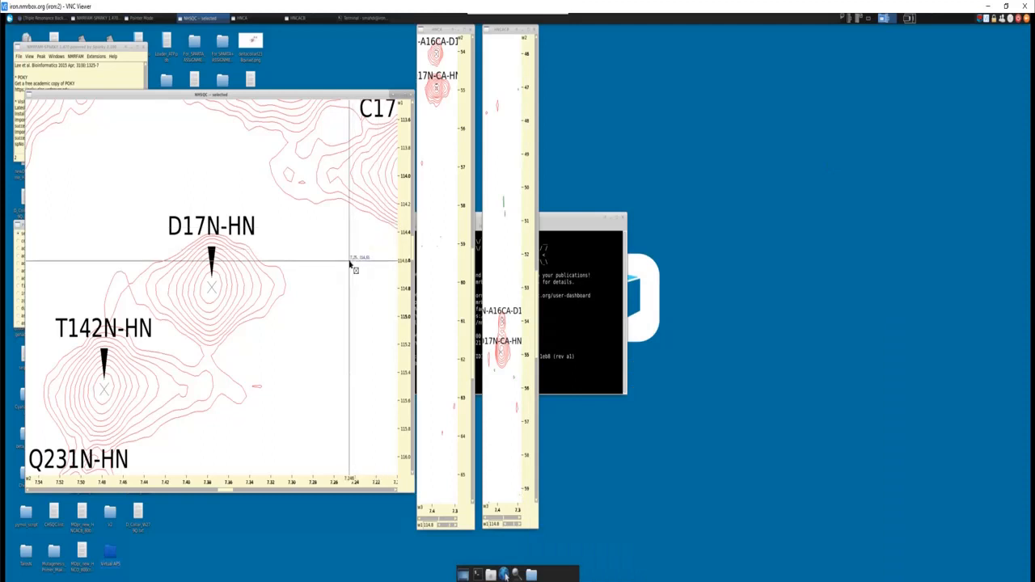